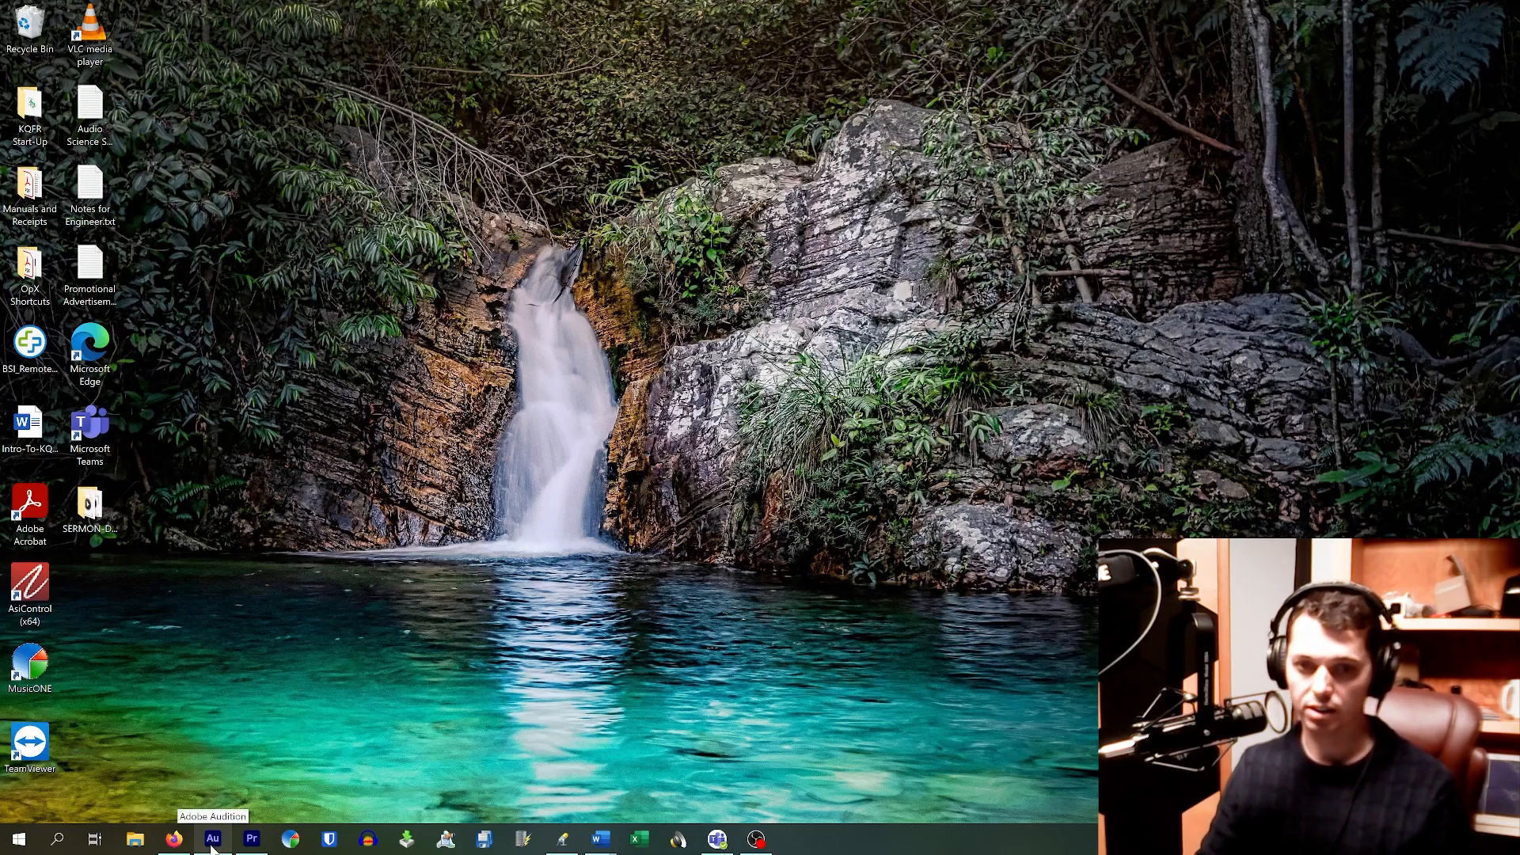
# Step: Bring up the PSA Creston 3-23 multitrack session and focus the Files panel
pyautogui.click(212, 841)
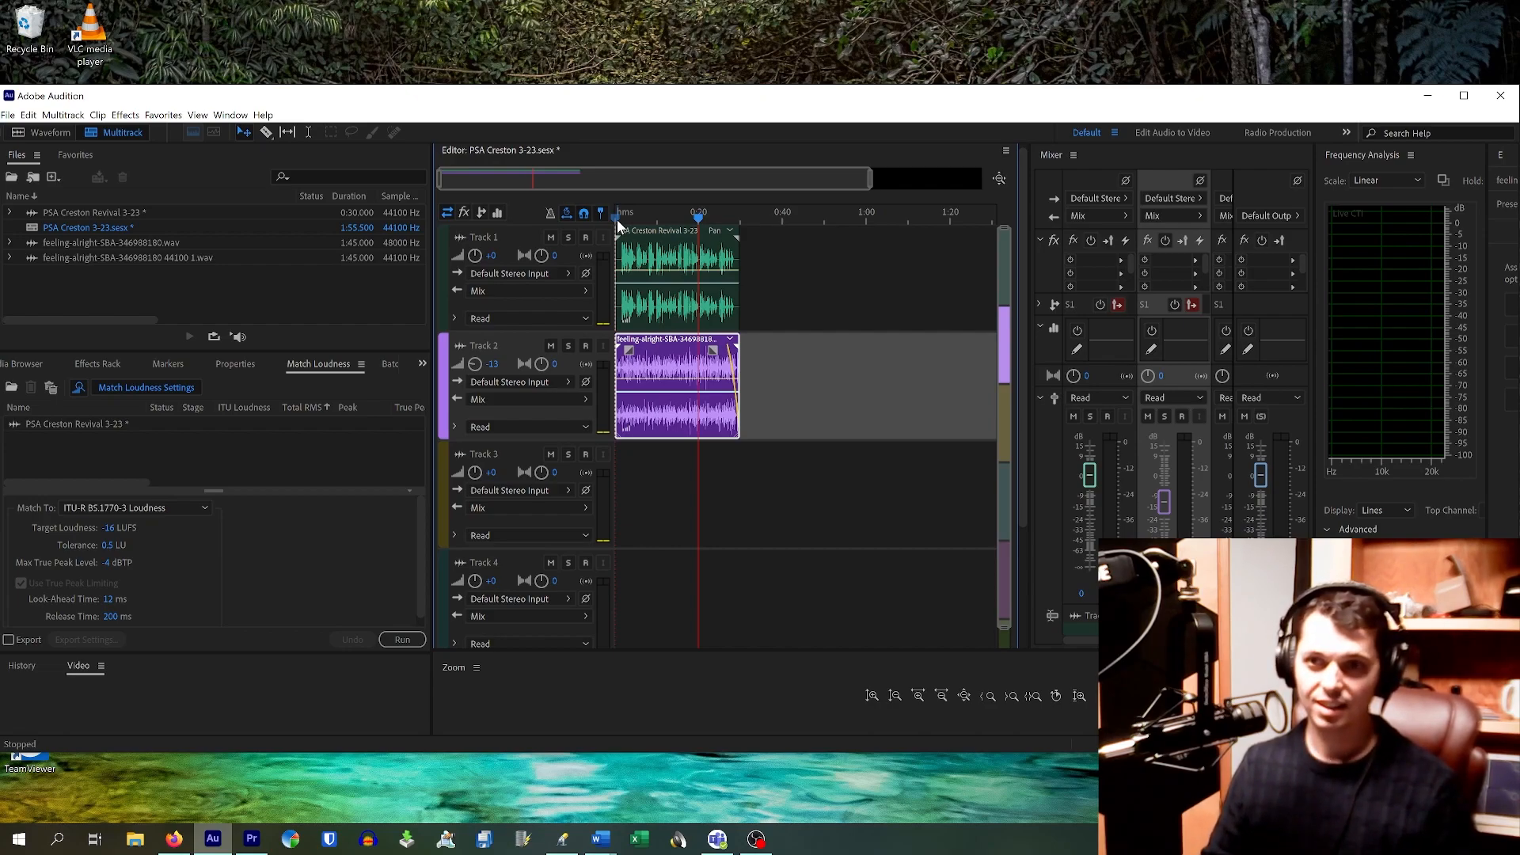
pyautogui.click(353, 294)
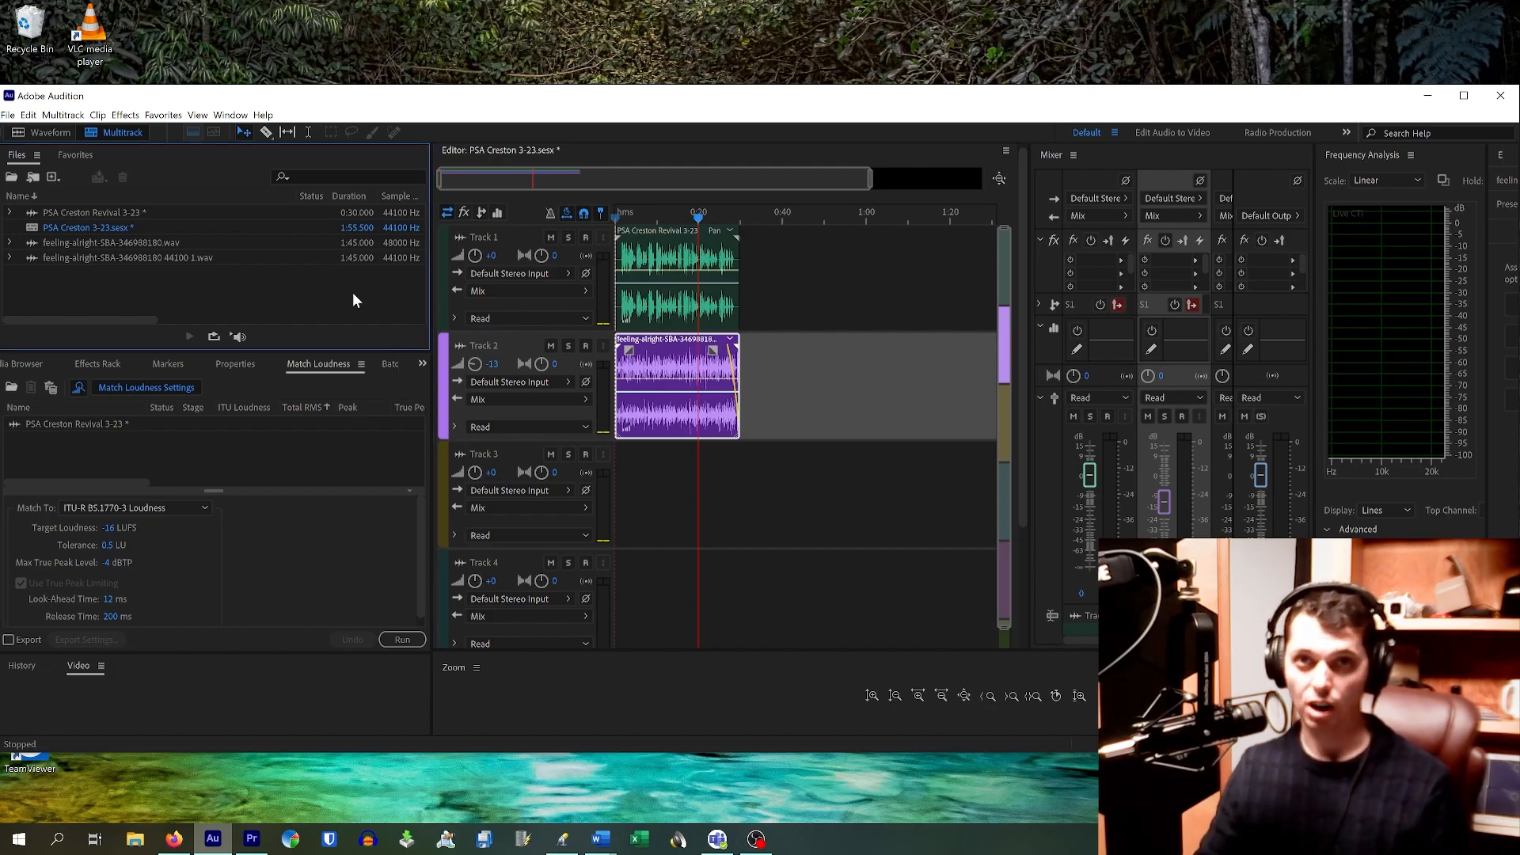
# Step: Start a new audio file from the File > New menu, proposed as Untitled 2
pyautogui.click(9, 115)
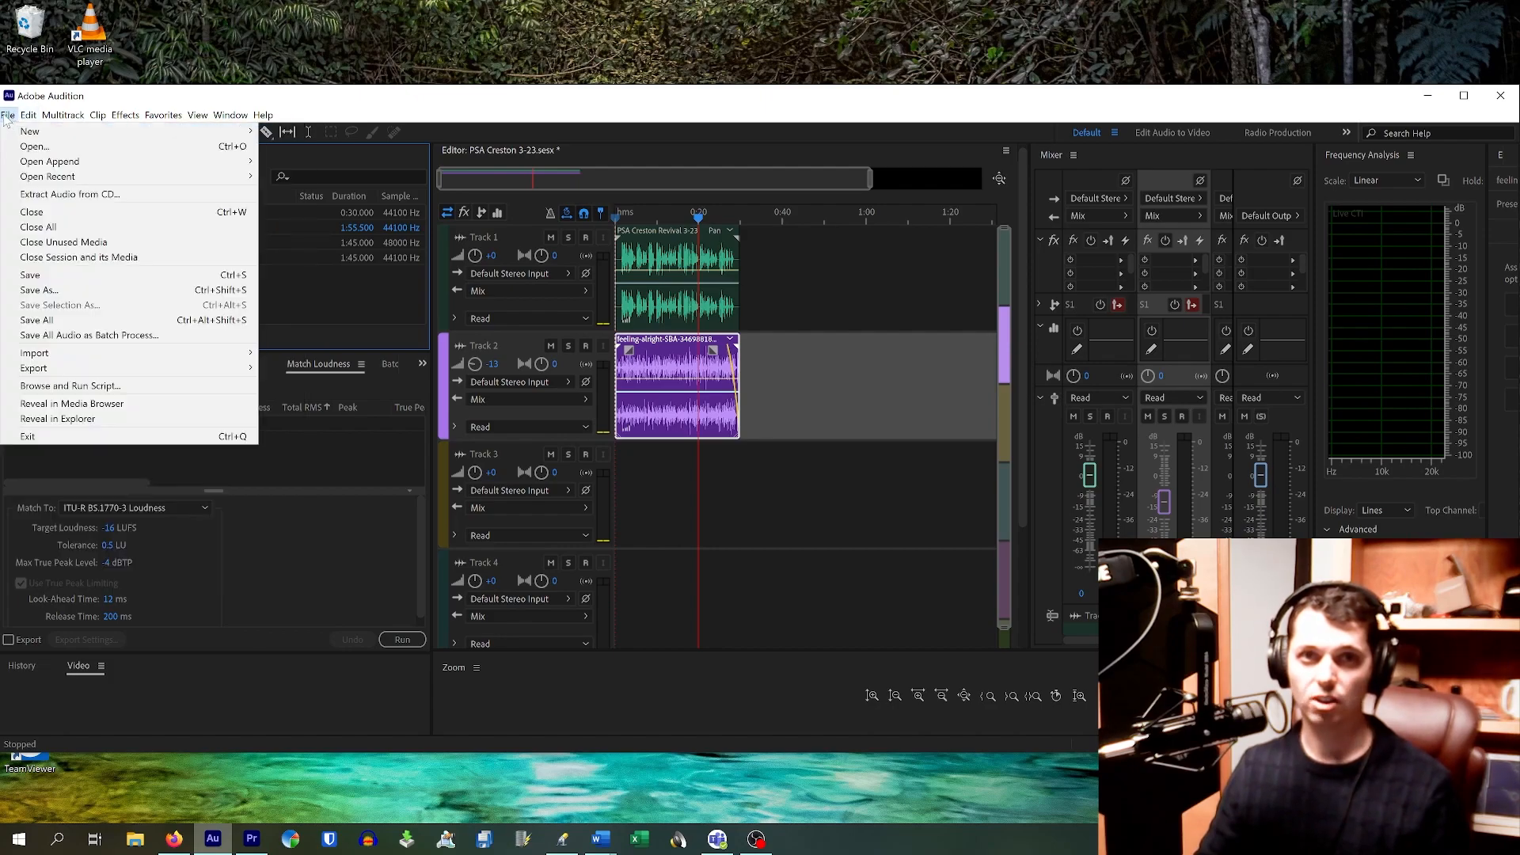
pyautogui.moveTo(56, 135)
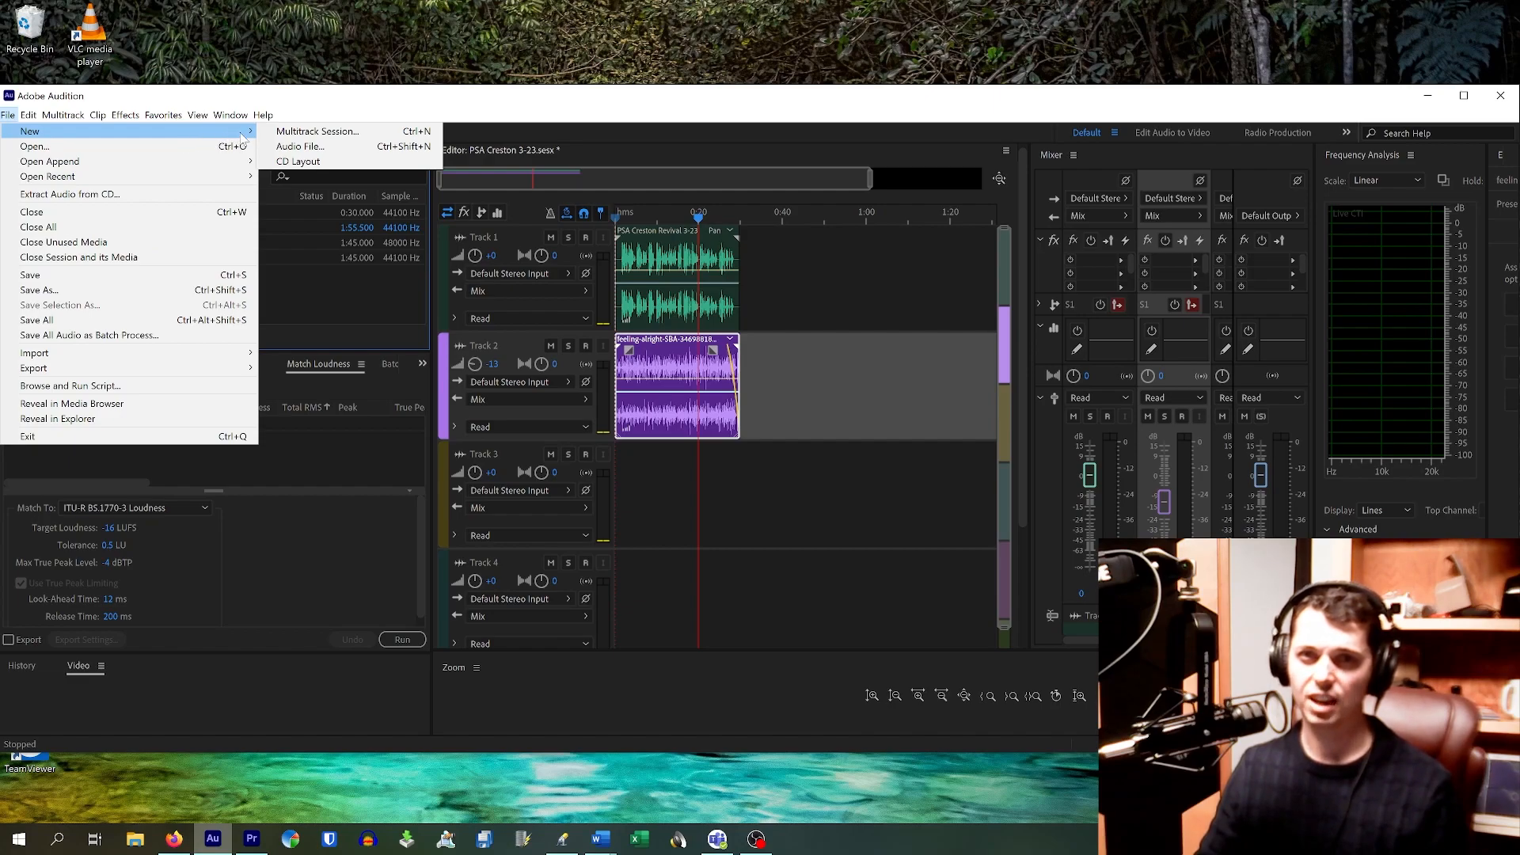
pyautogui.click(355, 150)
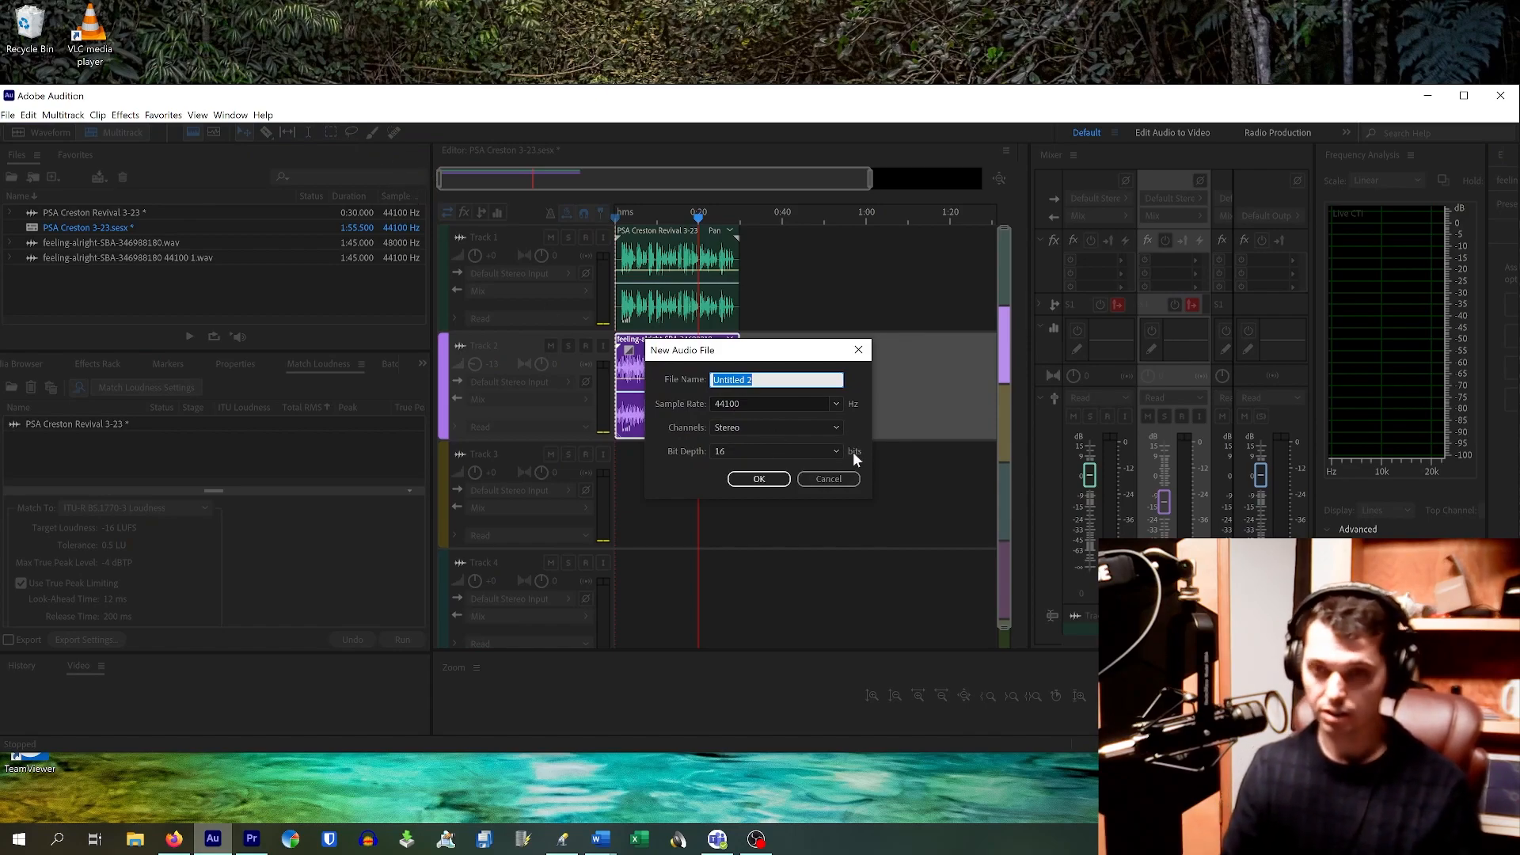
# Step: Name the file 'SID', the speaker's name and '3-23', keeping 44100 Hz, stereo, 16-bit
pyautogui.write('Te')
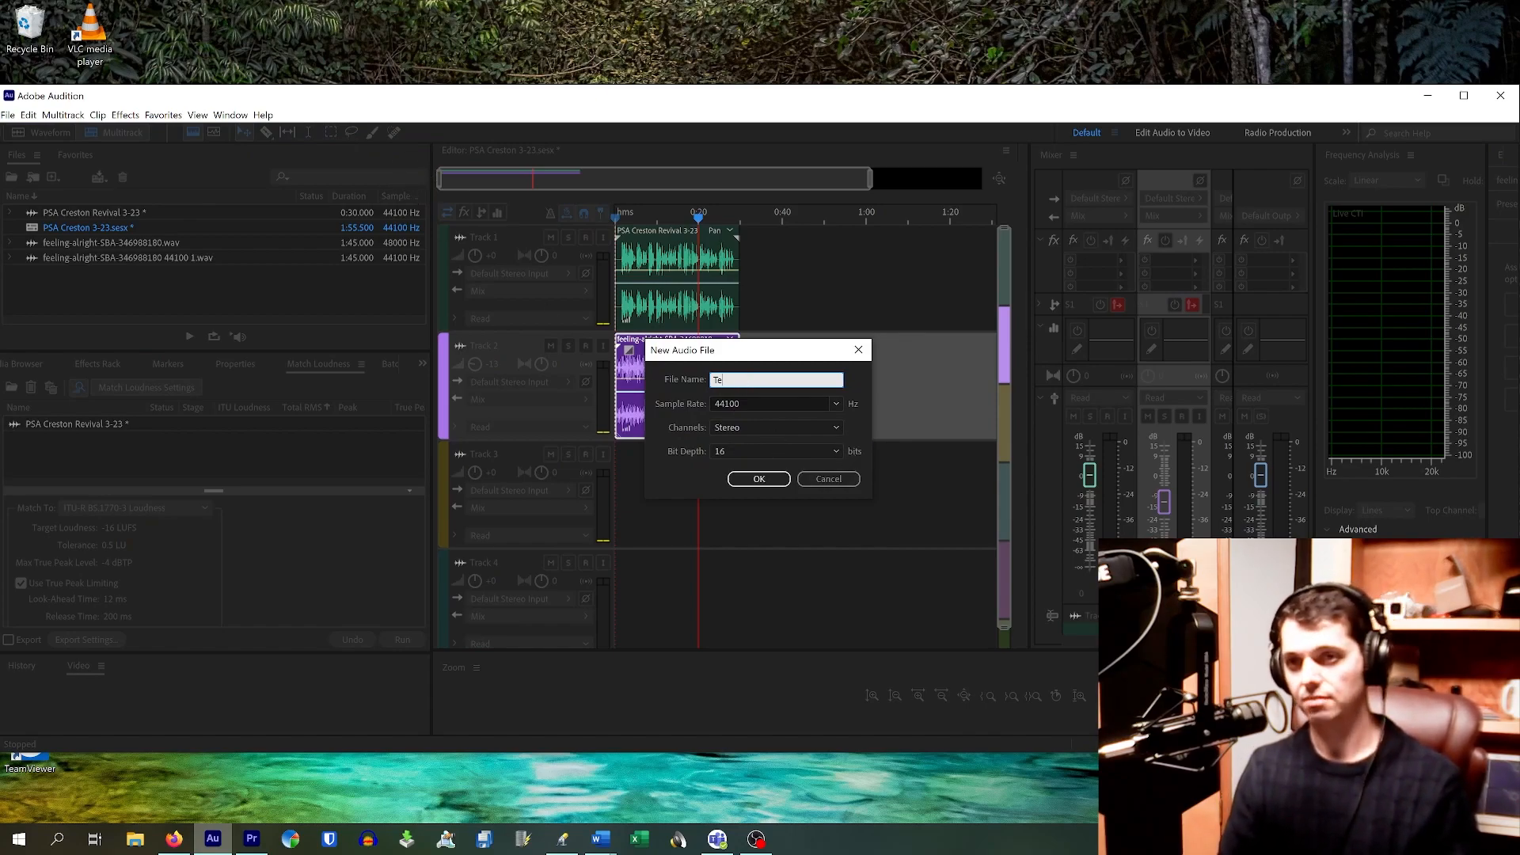
pyautogui.write('sting')
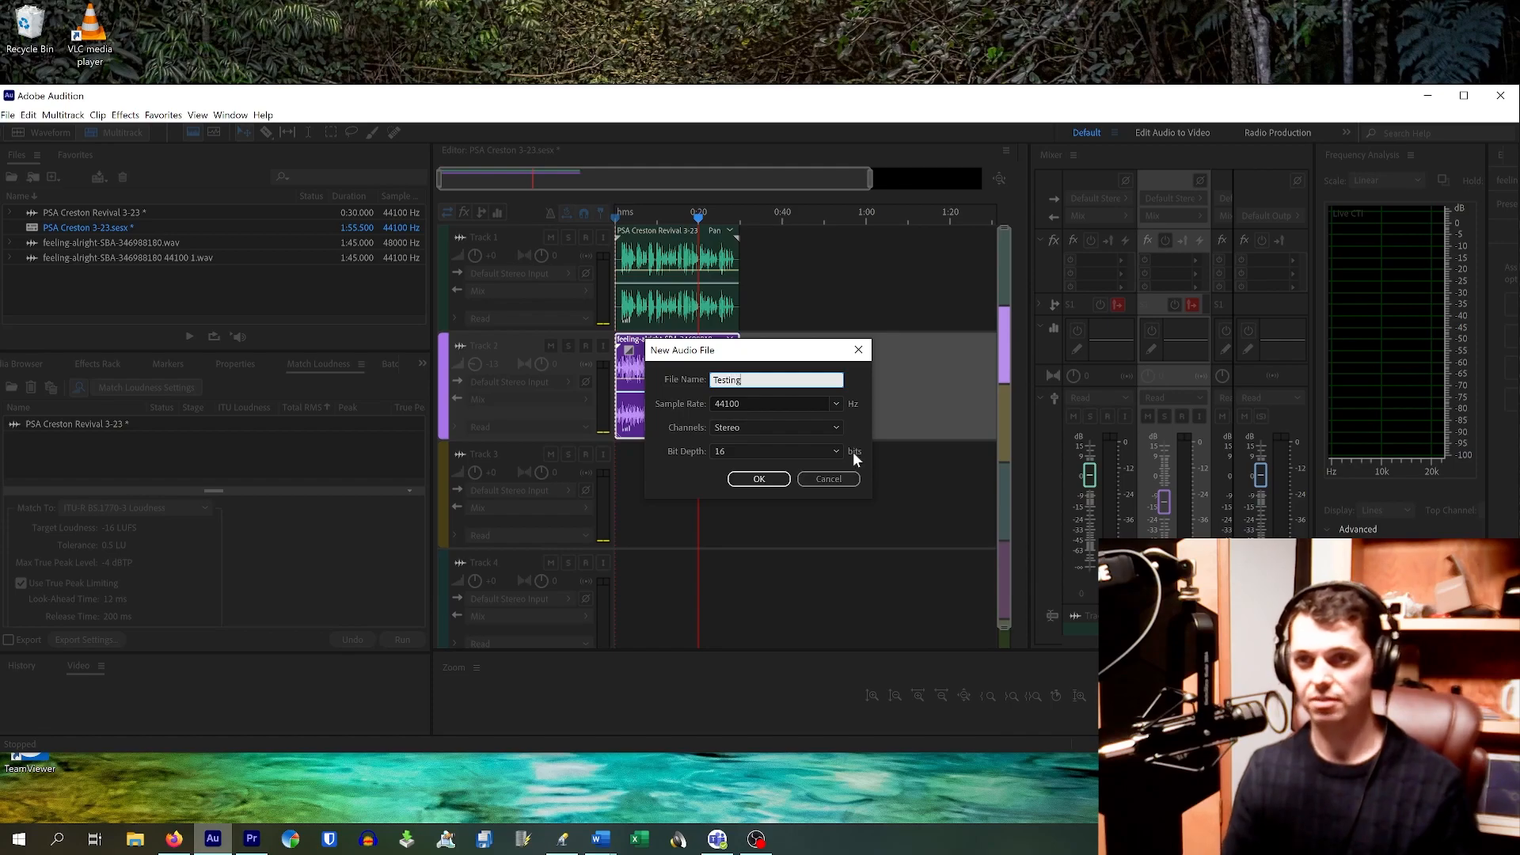
pyautogui.press('BackSpace')
pyautogui.press('BackSpace')
pyautogui.press('BackSpace')
pyautogui.press('BackSpace')
pyautogui.press('BackSpace')
pyautogui.press('BackSpace')
pyautogui.press('BackSpace')
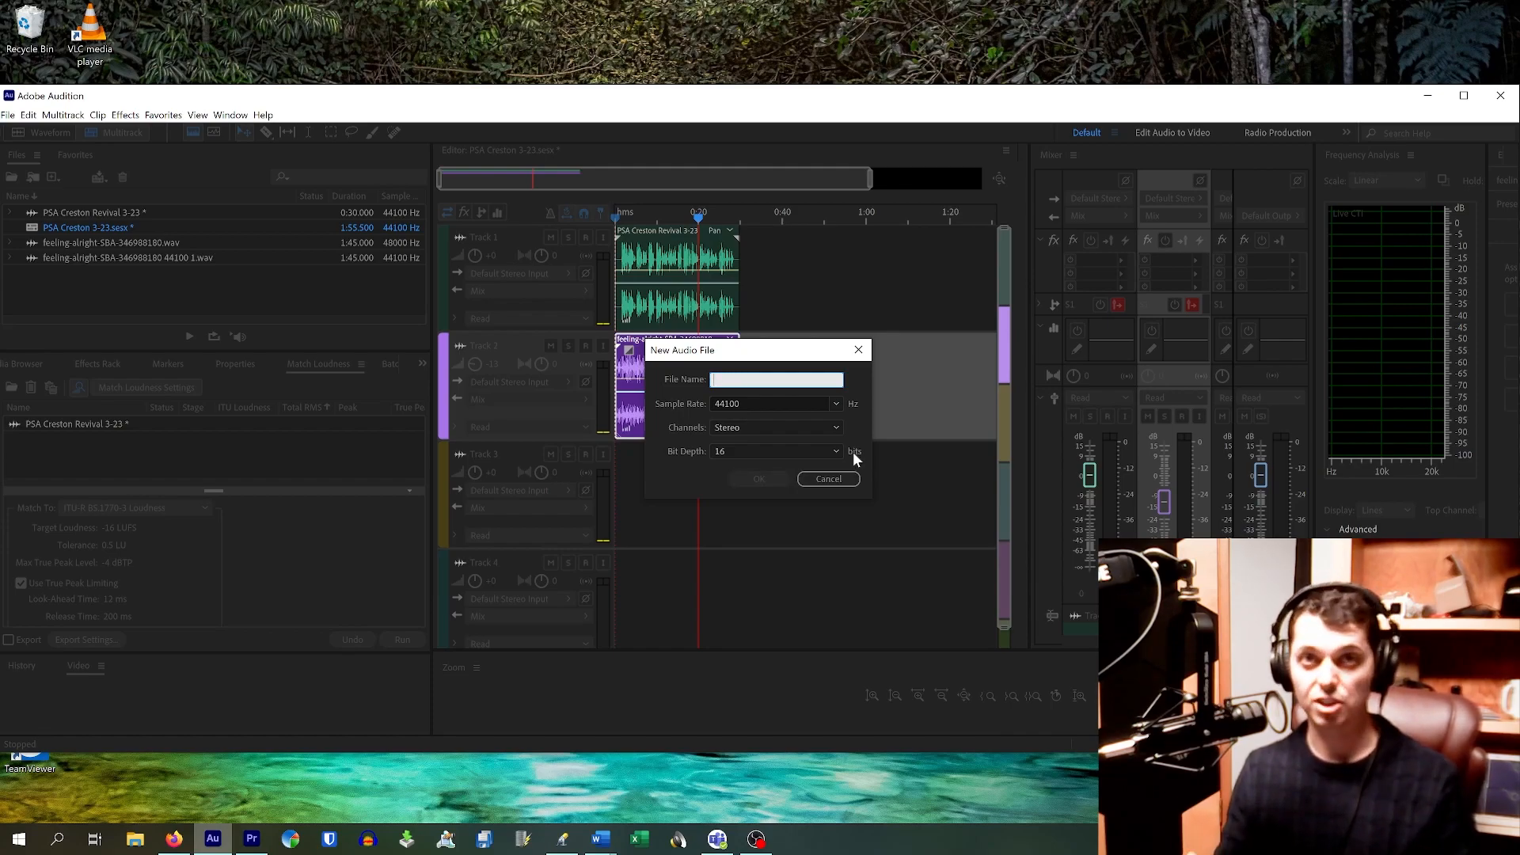
pyautogui.write('SID')
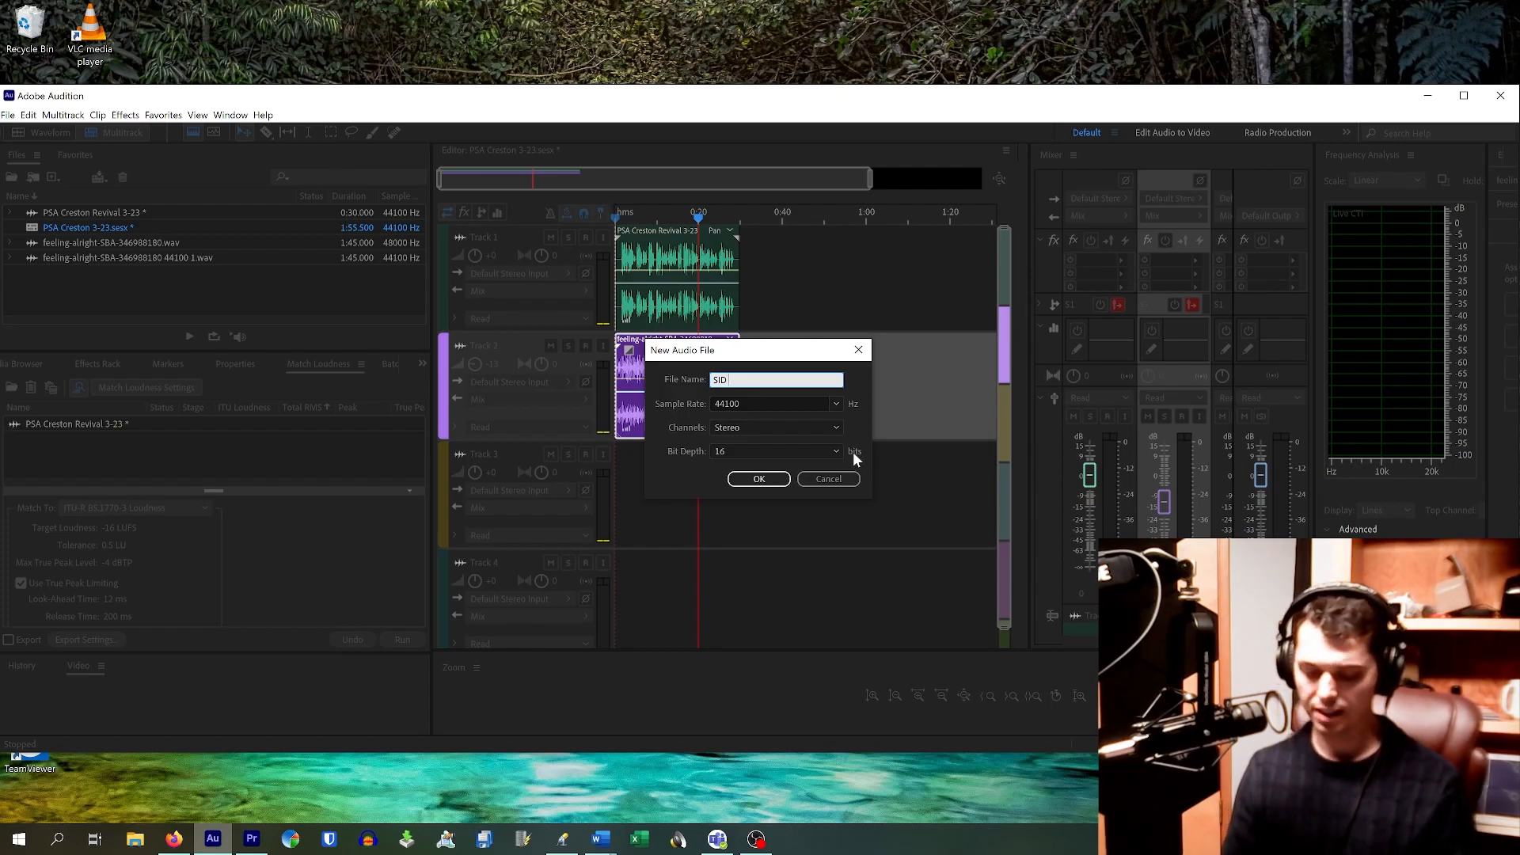
pyautogui.write('Jason')
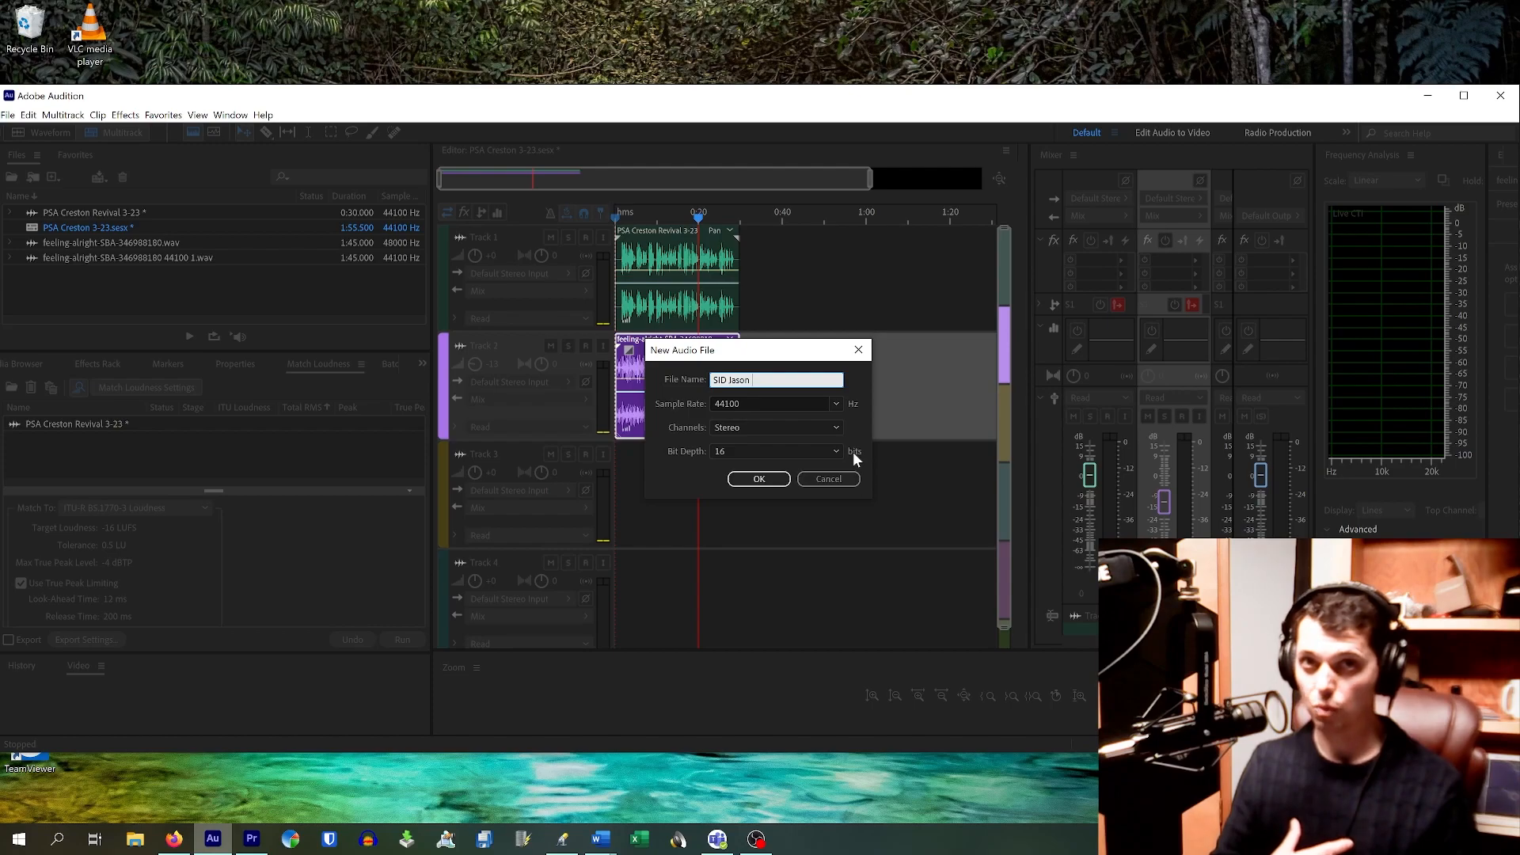
pyautogui.write('3-23')
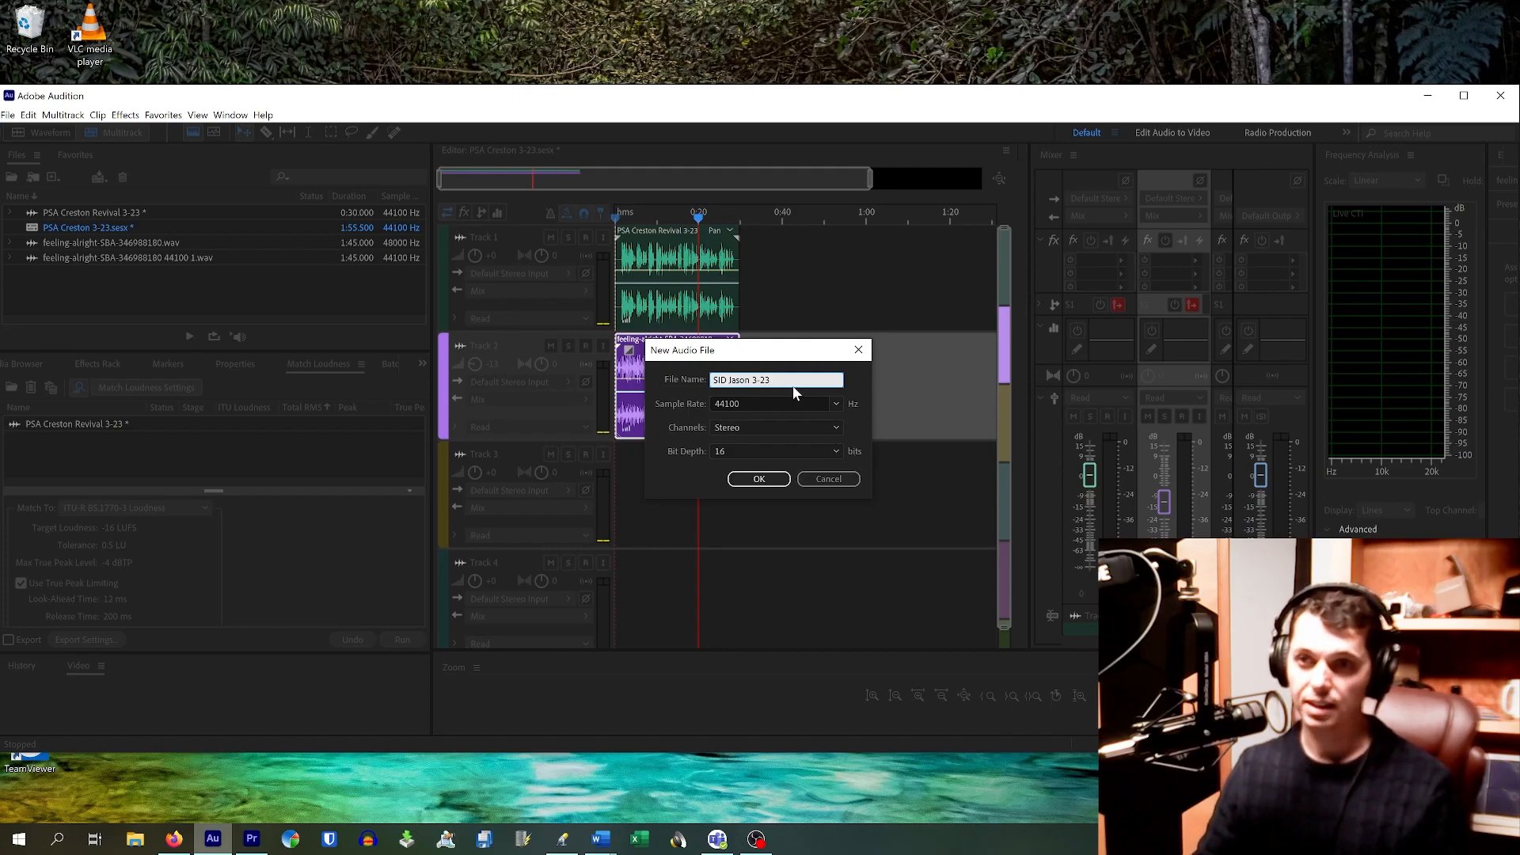
pyautogui.moveTo(792, 383); pyautogui.dragTo(663, 360)
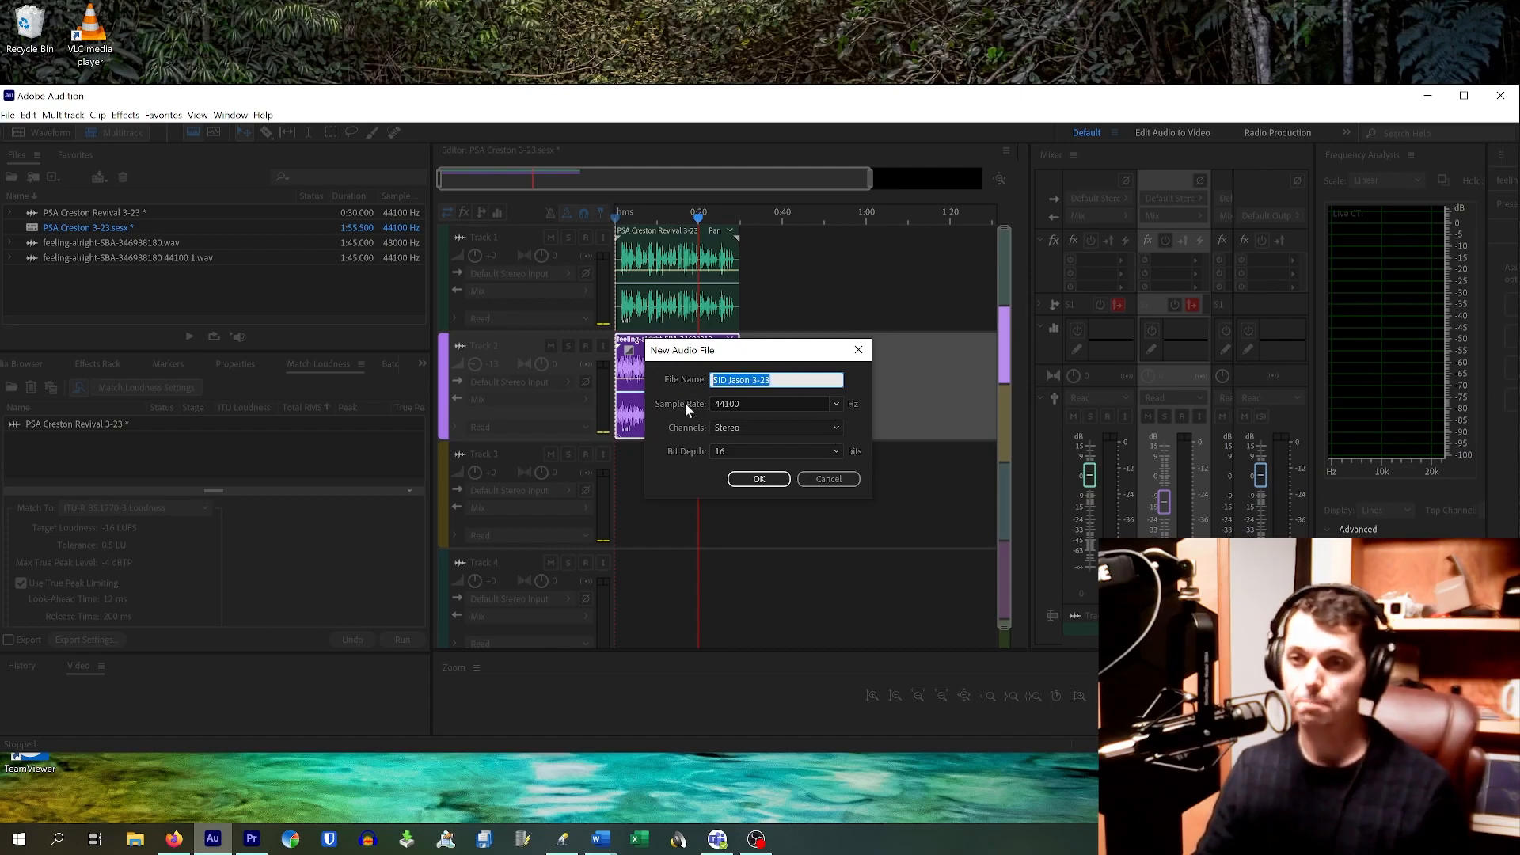
pyautogui.doubleClick(743, 403)
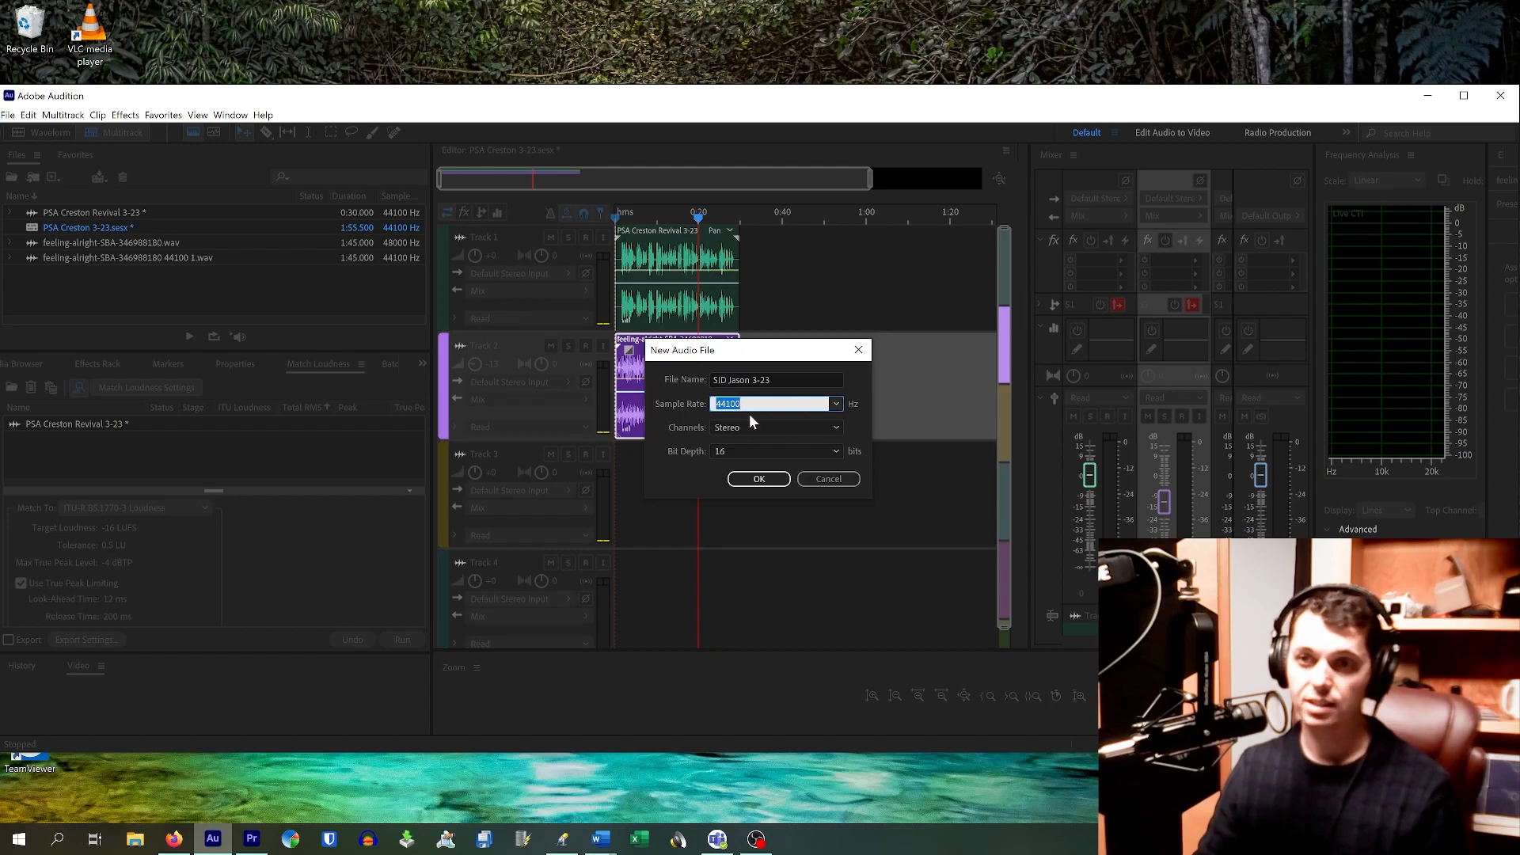
pyautogui.click(758, 451)
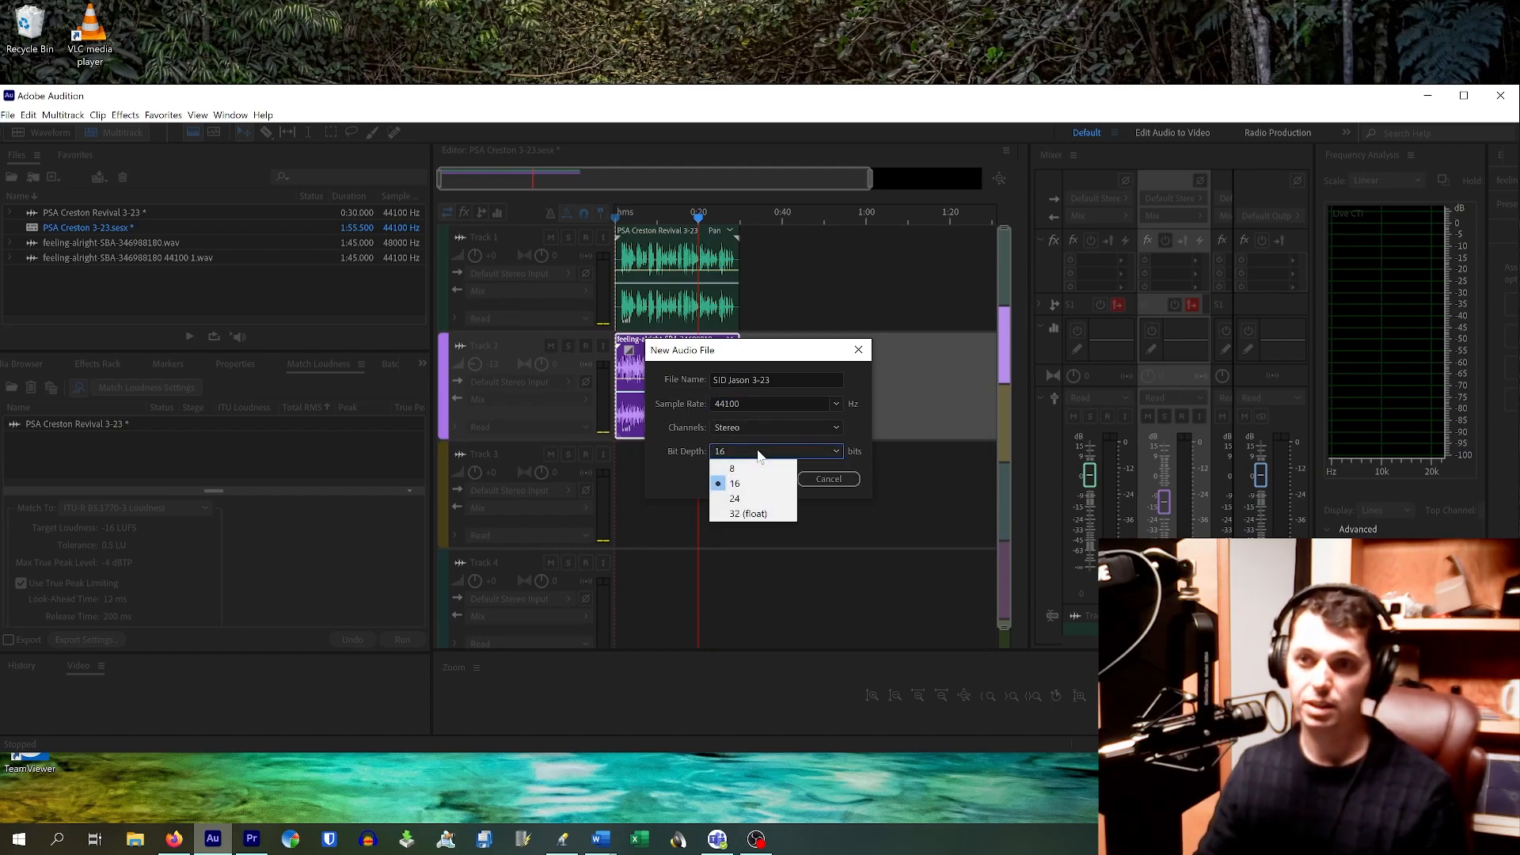
pyautogui.click(759, 453)
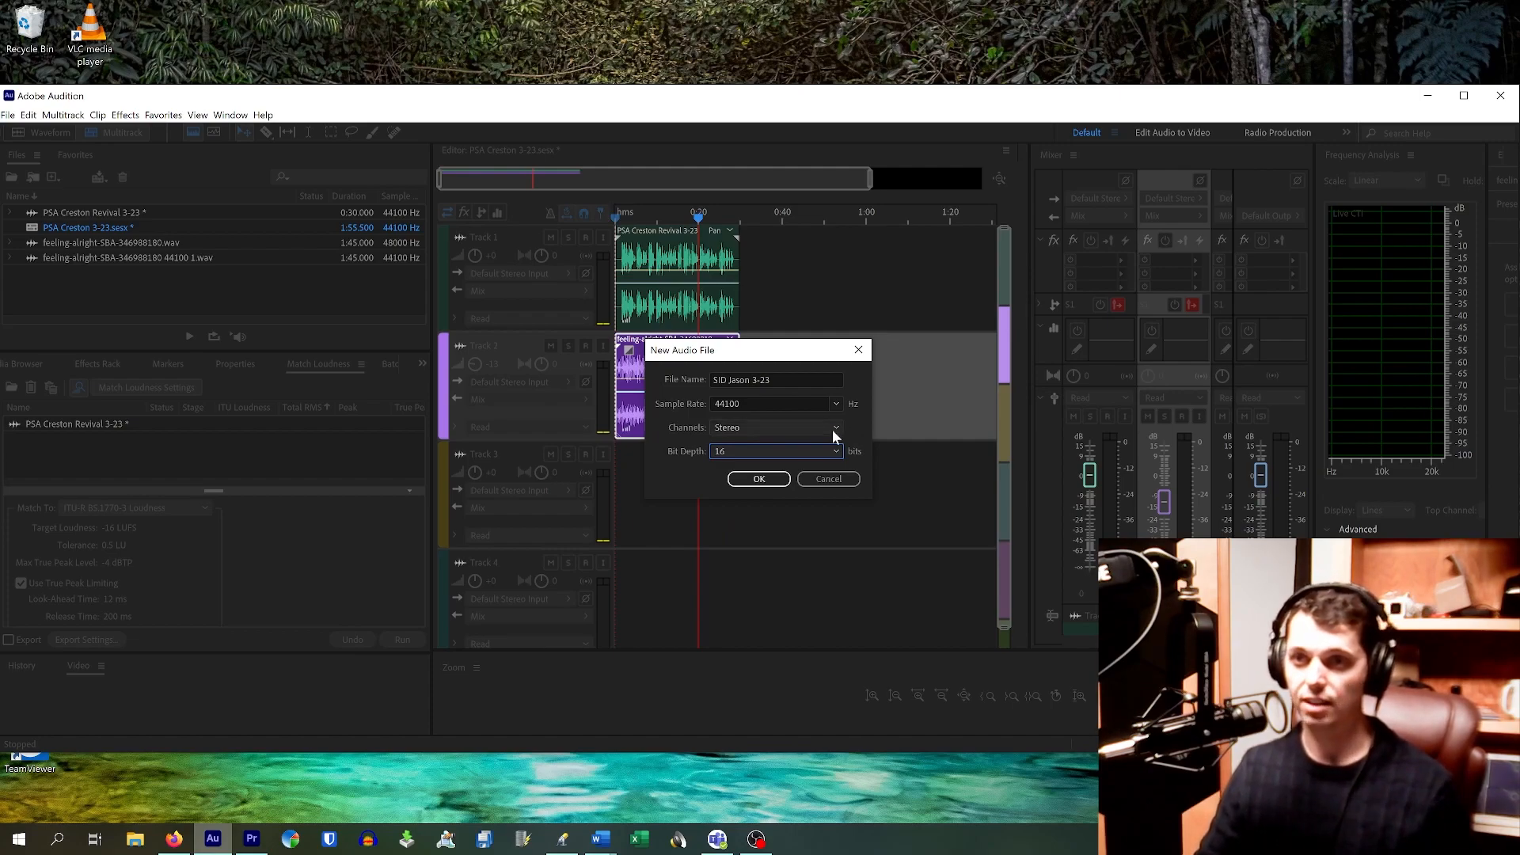
pyautogui.click(759, 478)
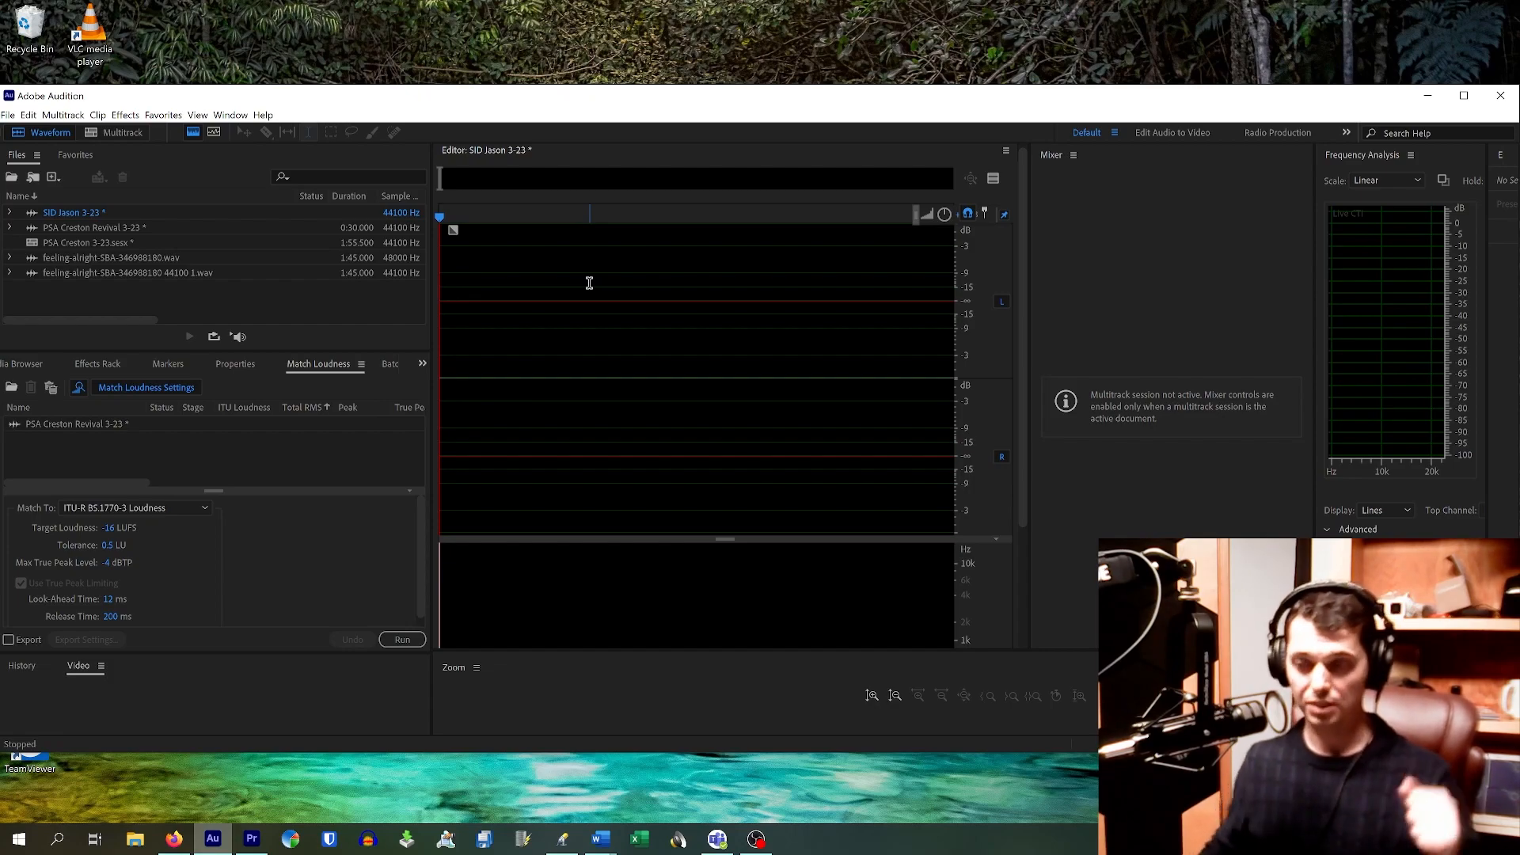
# Step: Bring the OBS Studio window to the front
pyautogui.click(757, 838)
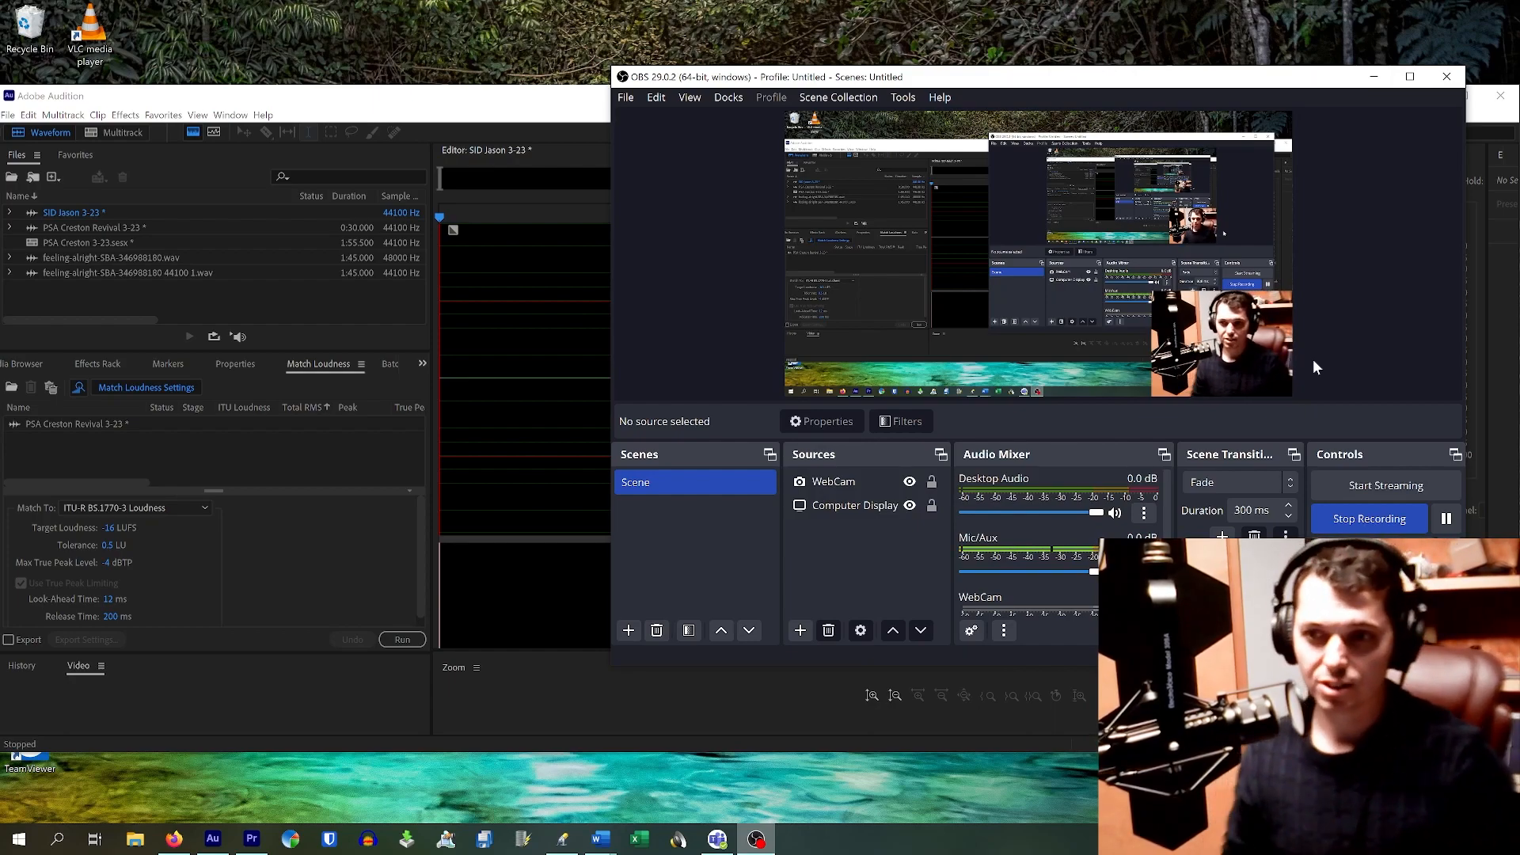
# Step: Minimize OBS Studio to reveal the empty Audition file
pyautogui.click(1374, 77)
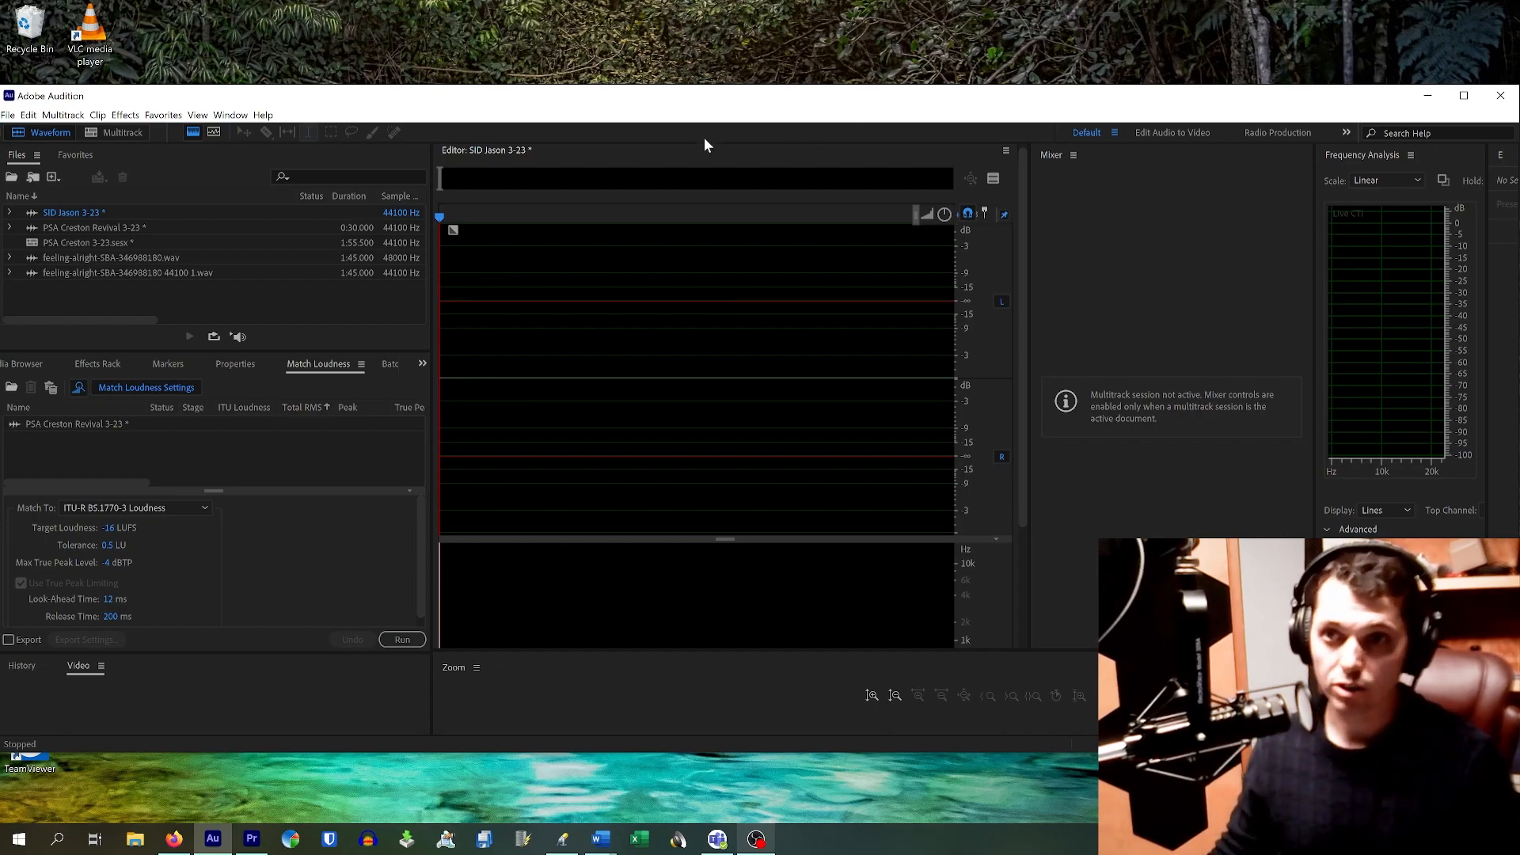
# Step: Move the Audition window up and maximize it to fill the screen
pyautogui.moveTo(730, 107); pyautogui.dragTo(735, 62)
pyautogui.click(1469, 49)
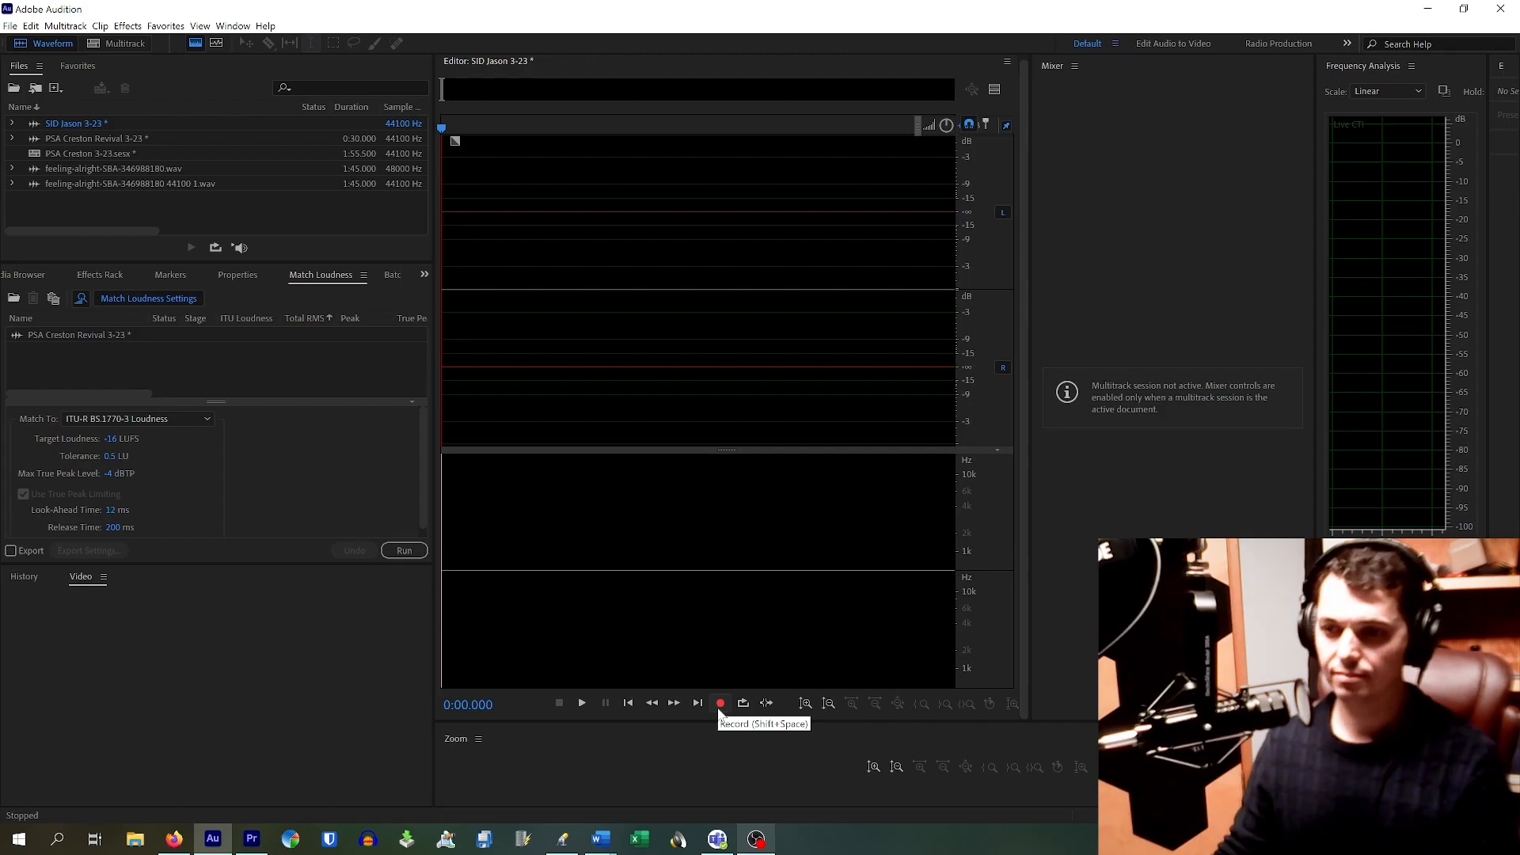
# Step: Record about 18 seconds of voice into the new file
pyautogui.click(720, 708)
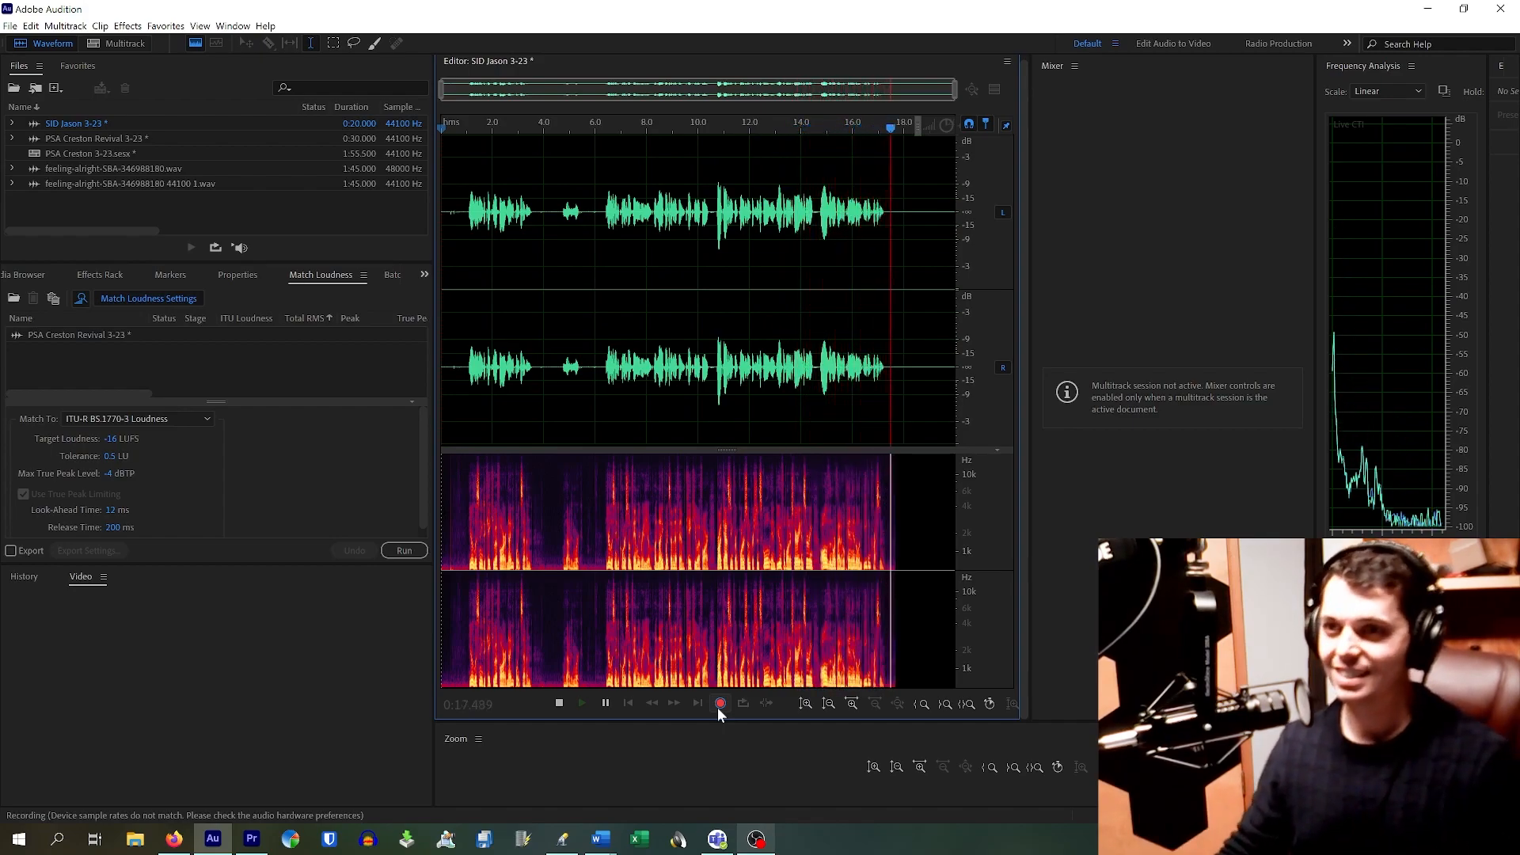
pyautogui.click(719, 705)
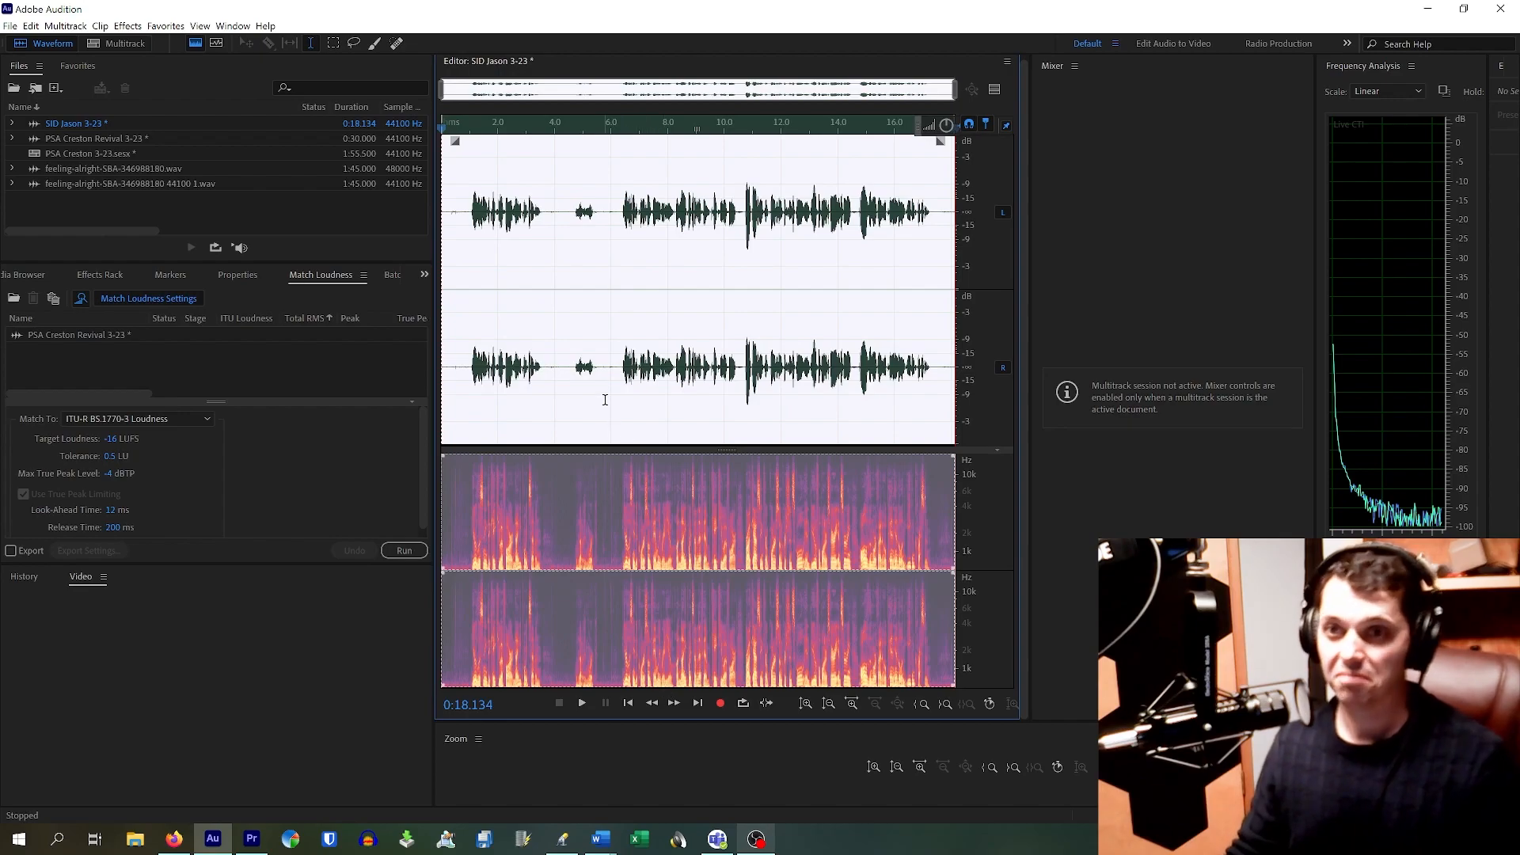
# Step: Cut the first 6 seconds and the tail after about 11 s, then play the 0:10.982 take
pyautogui.moveTo(620, 366); pyautogui.dragTo(381, 378)
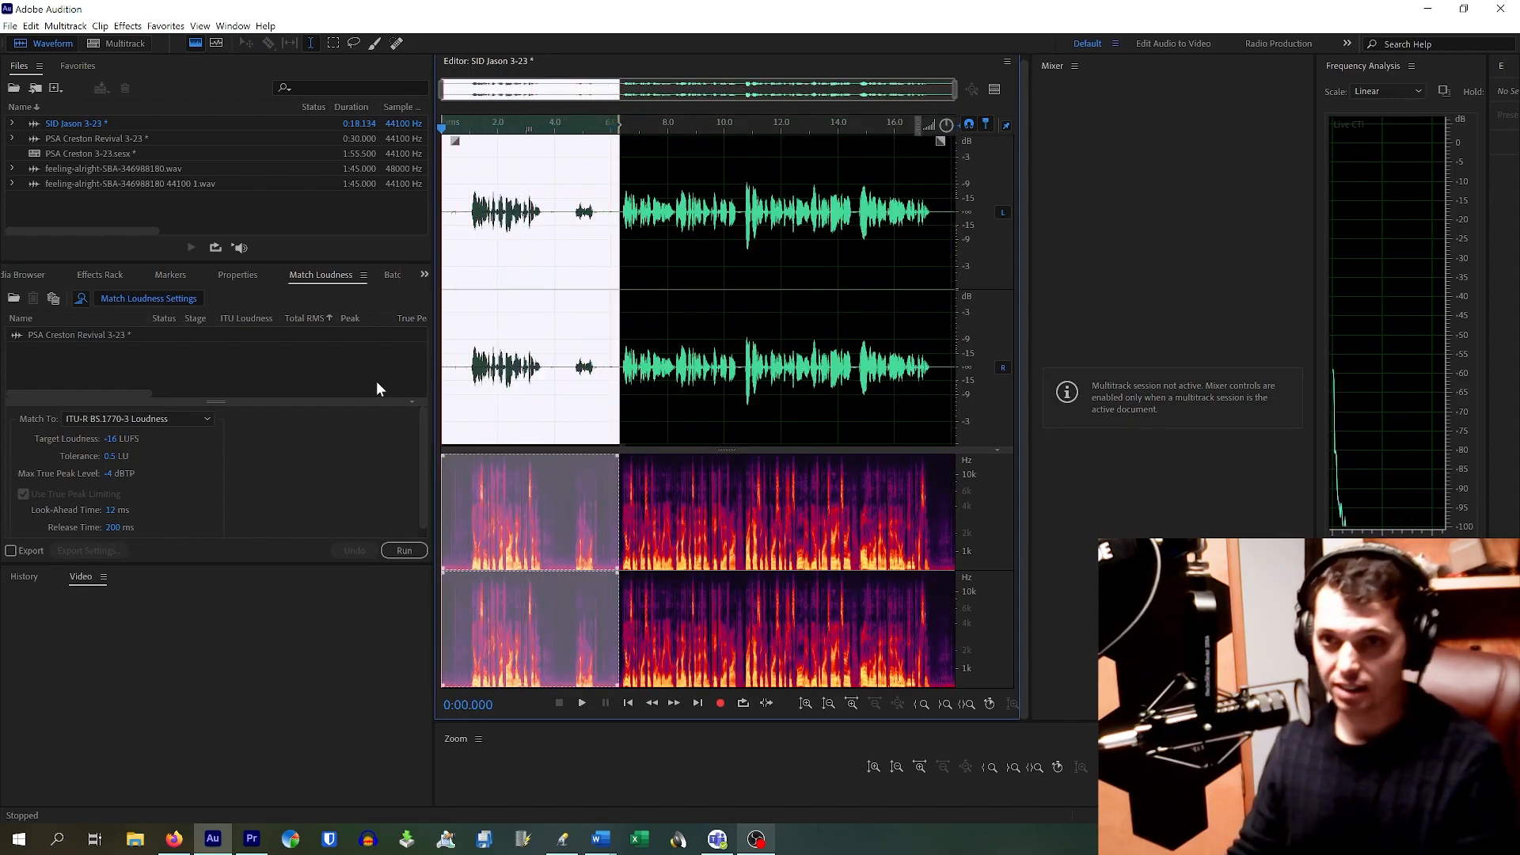
pyautogui.press('Delete')
pyautogui.moveTo(918, 212); pyautogui.dragTo(992, 249)
pyautogui.press('Delete')
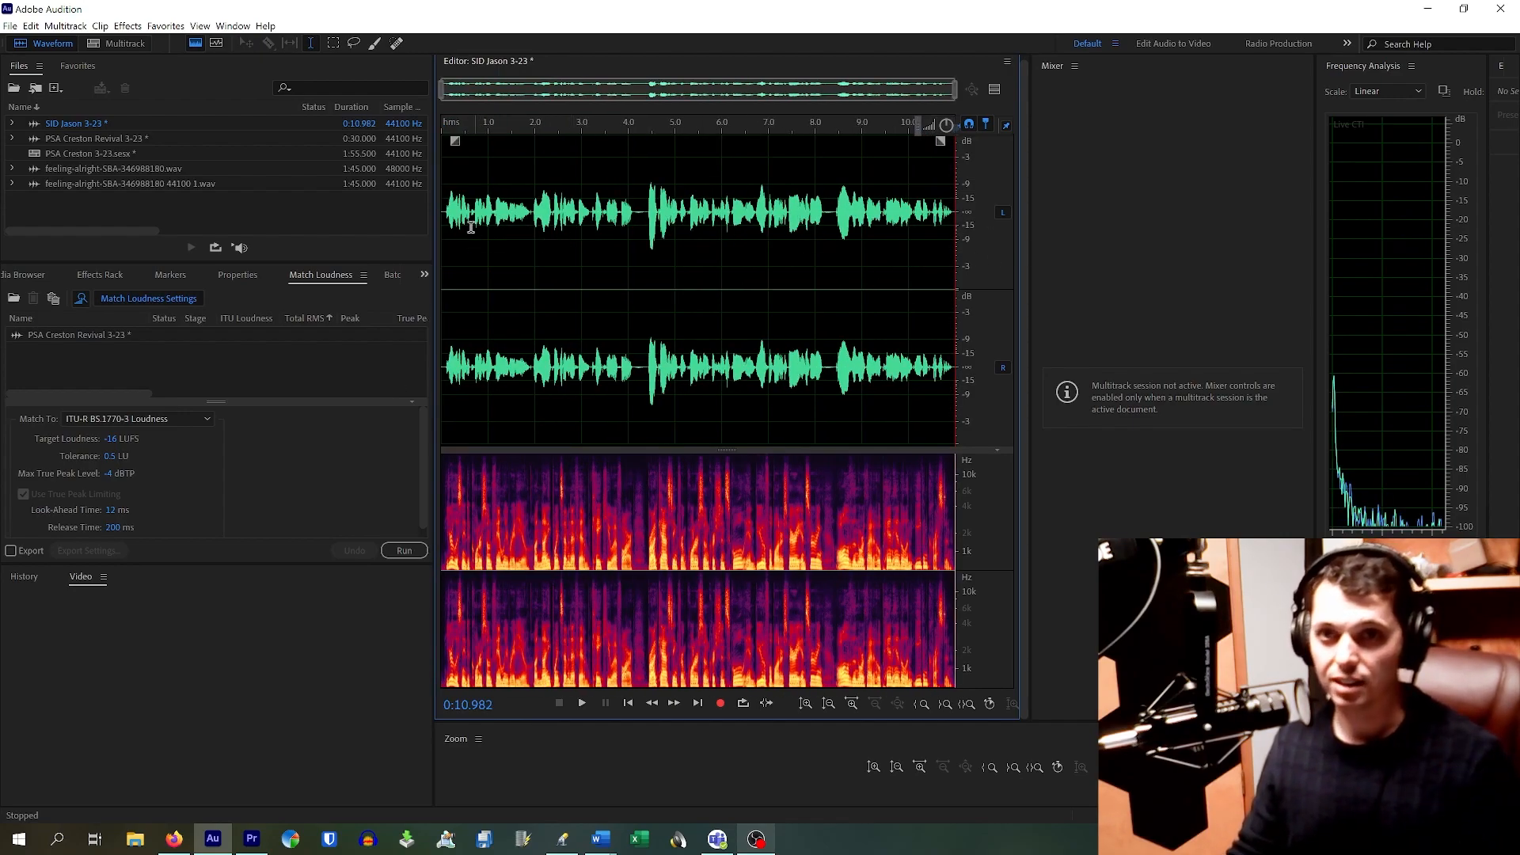
pyautogui.press('space')
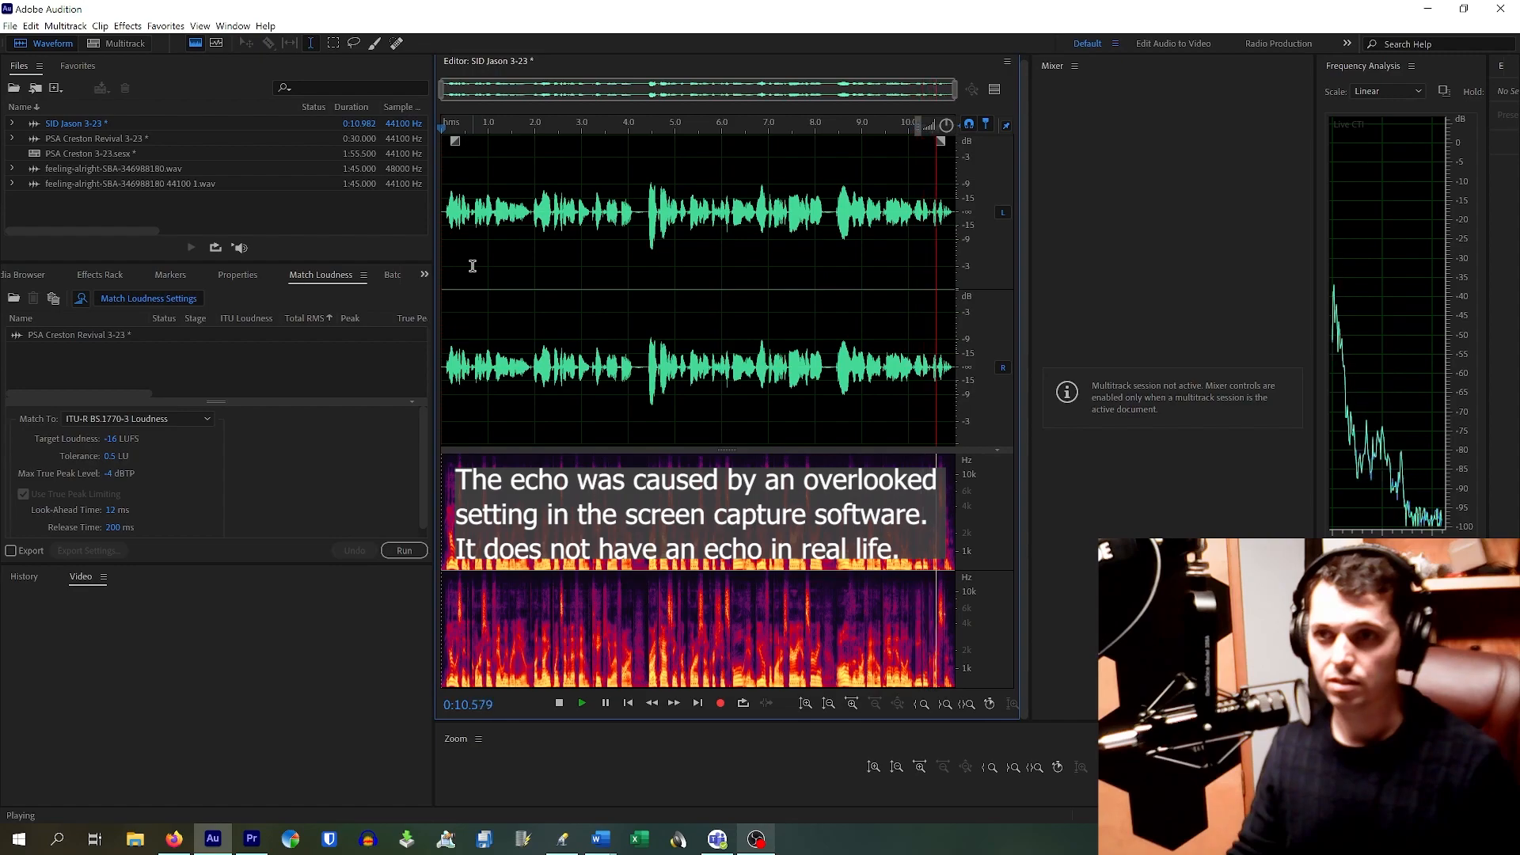
pyautogui.press('space')
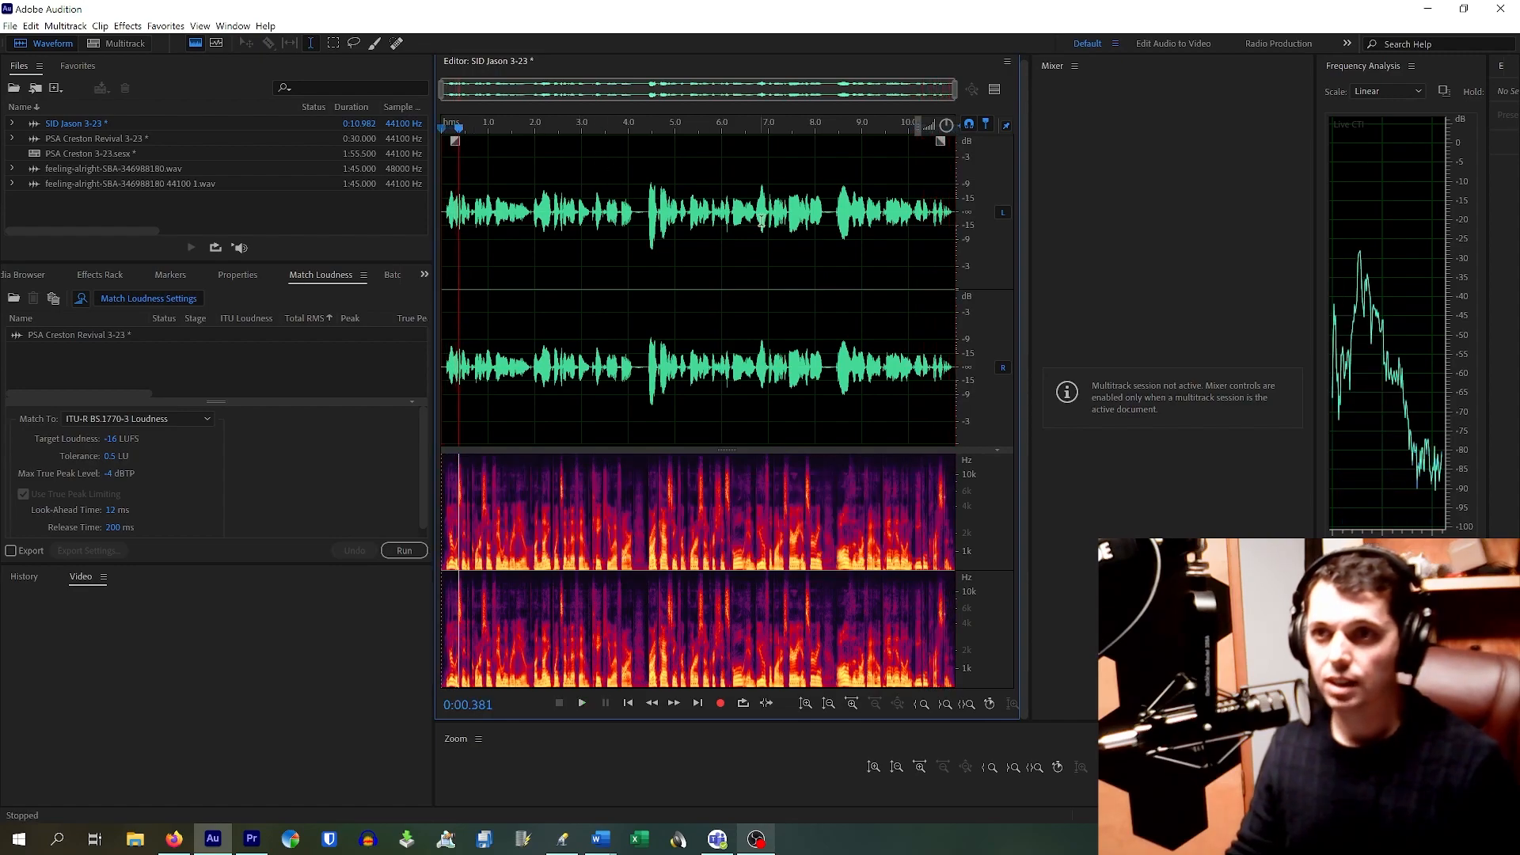
# Step: Zoom the waveform view in on the quiet pause near 4 seconds
pyautogui.click(833, 207)
pyautogui.scroll(3, 829, 211)
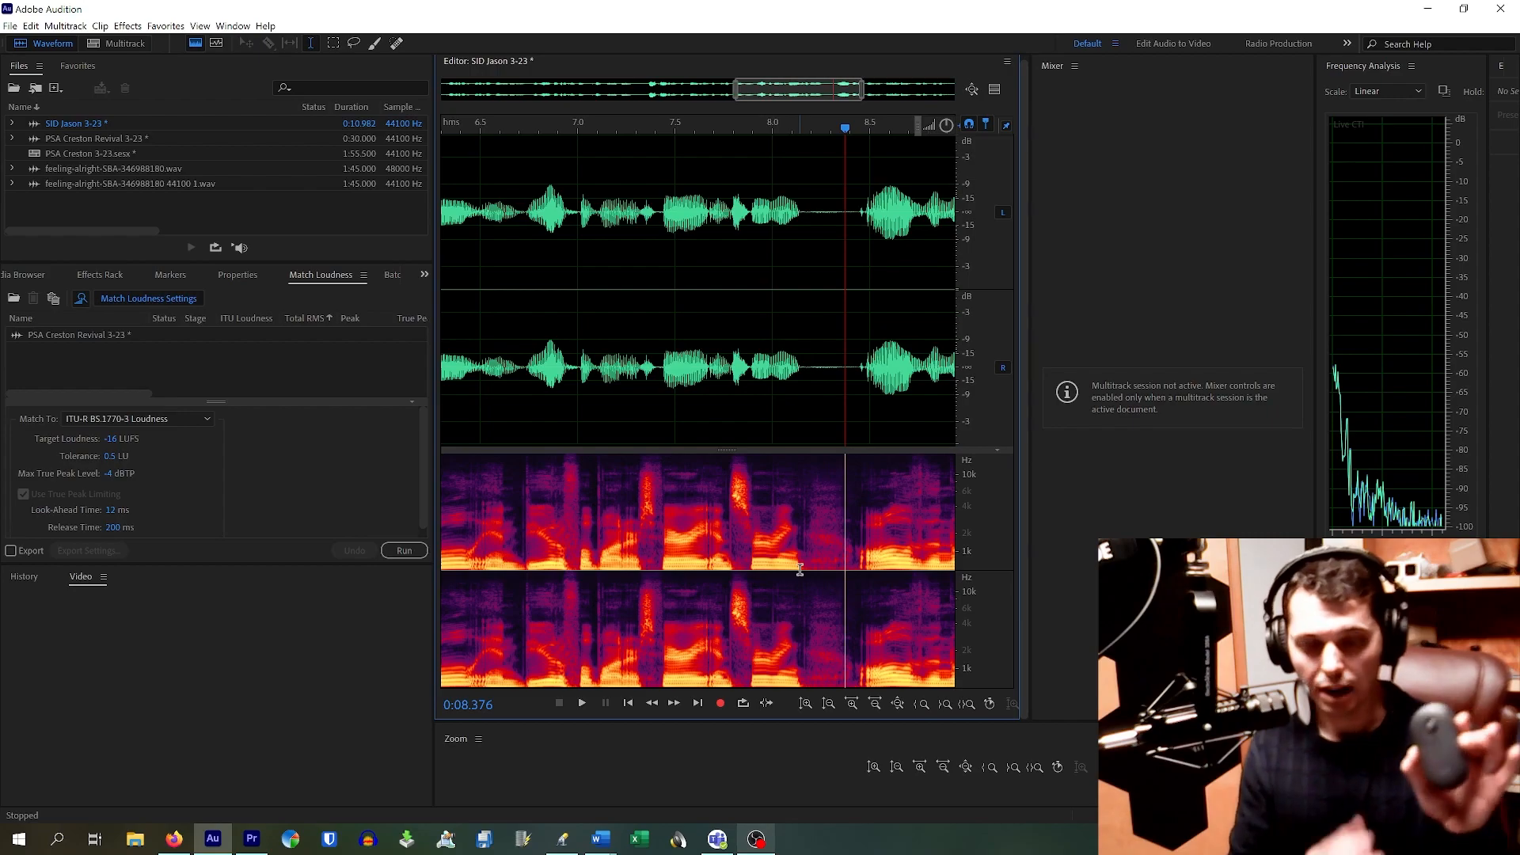
pyautogui.scroll(5, 799, 570)
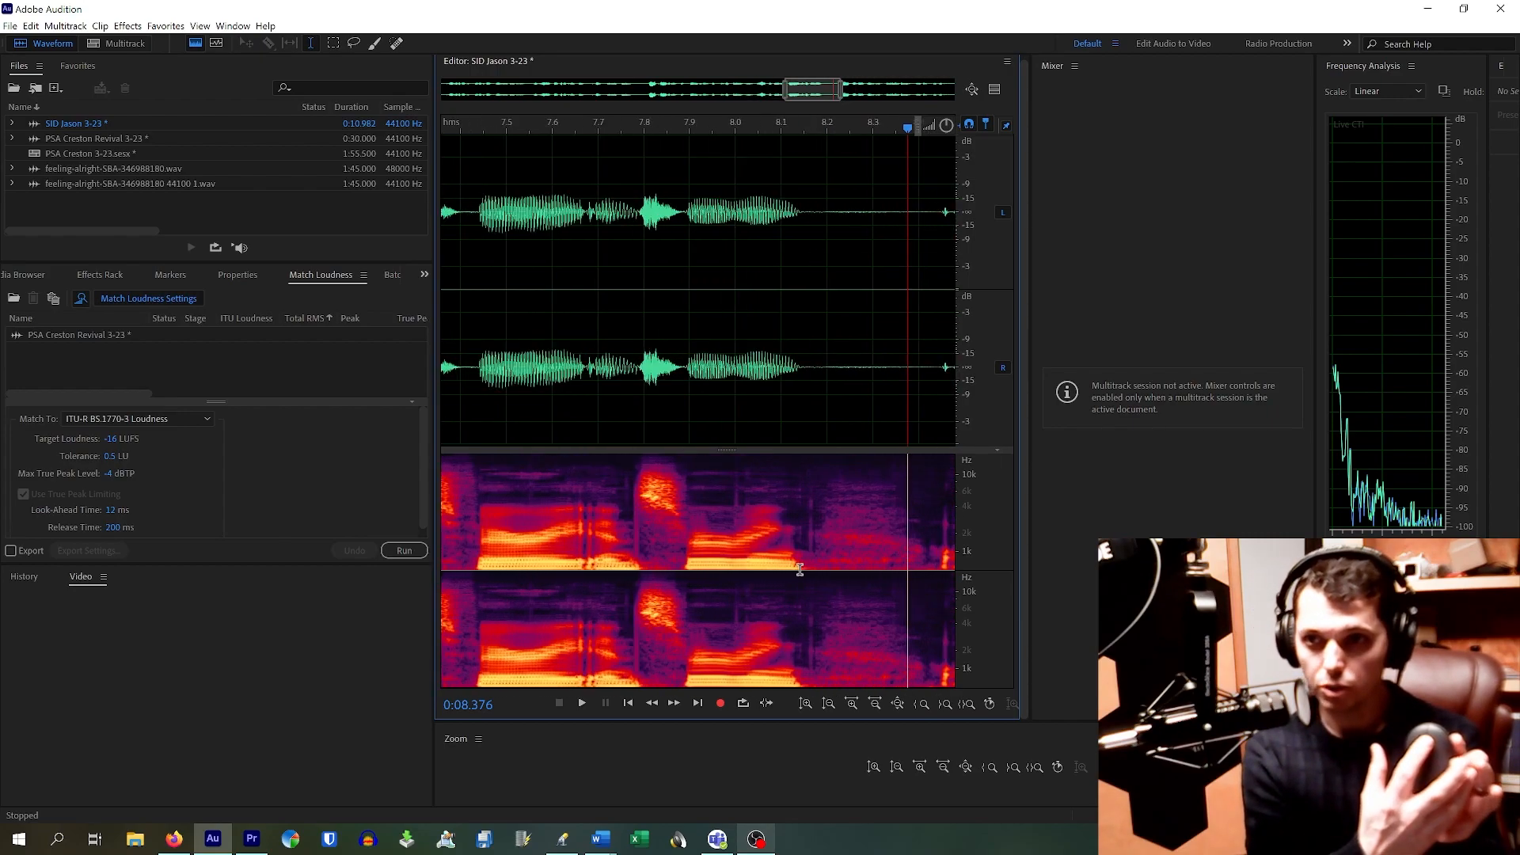
pyautogui.scroll(-8, 800, 570)
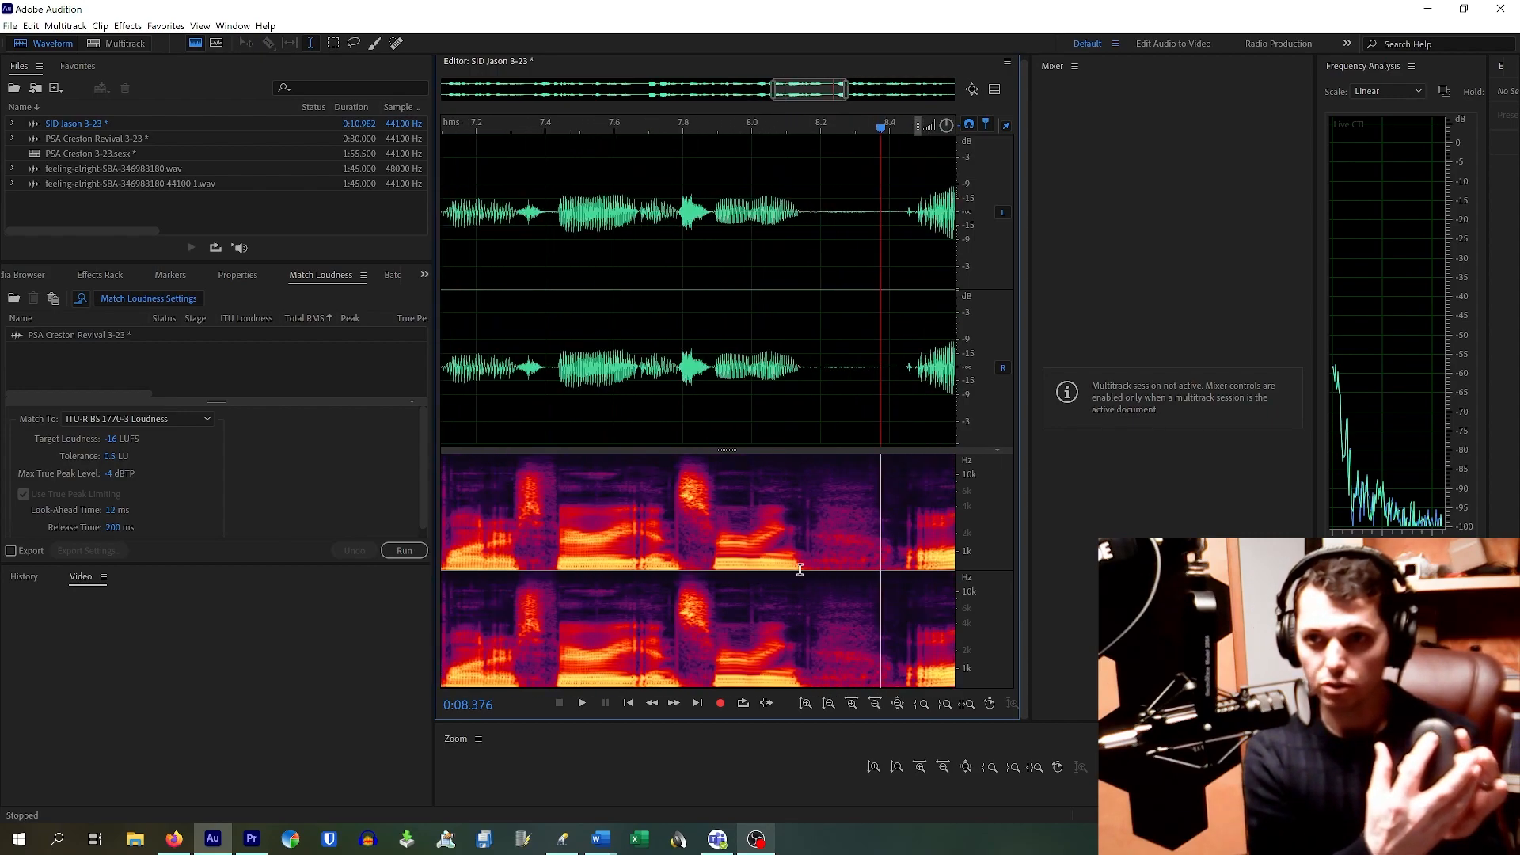
pyautogui.scroll(-4, 800, 571)
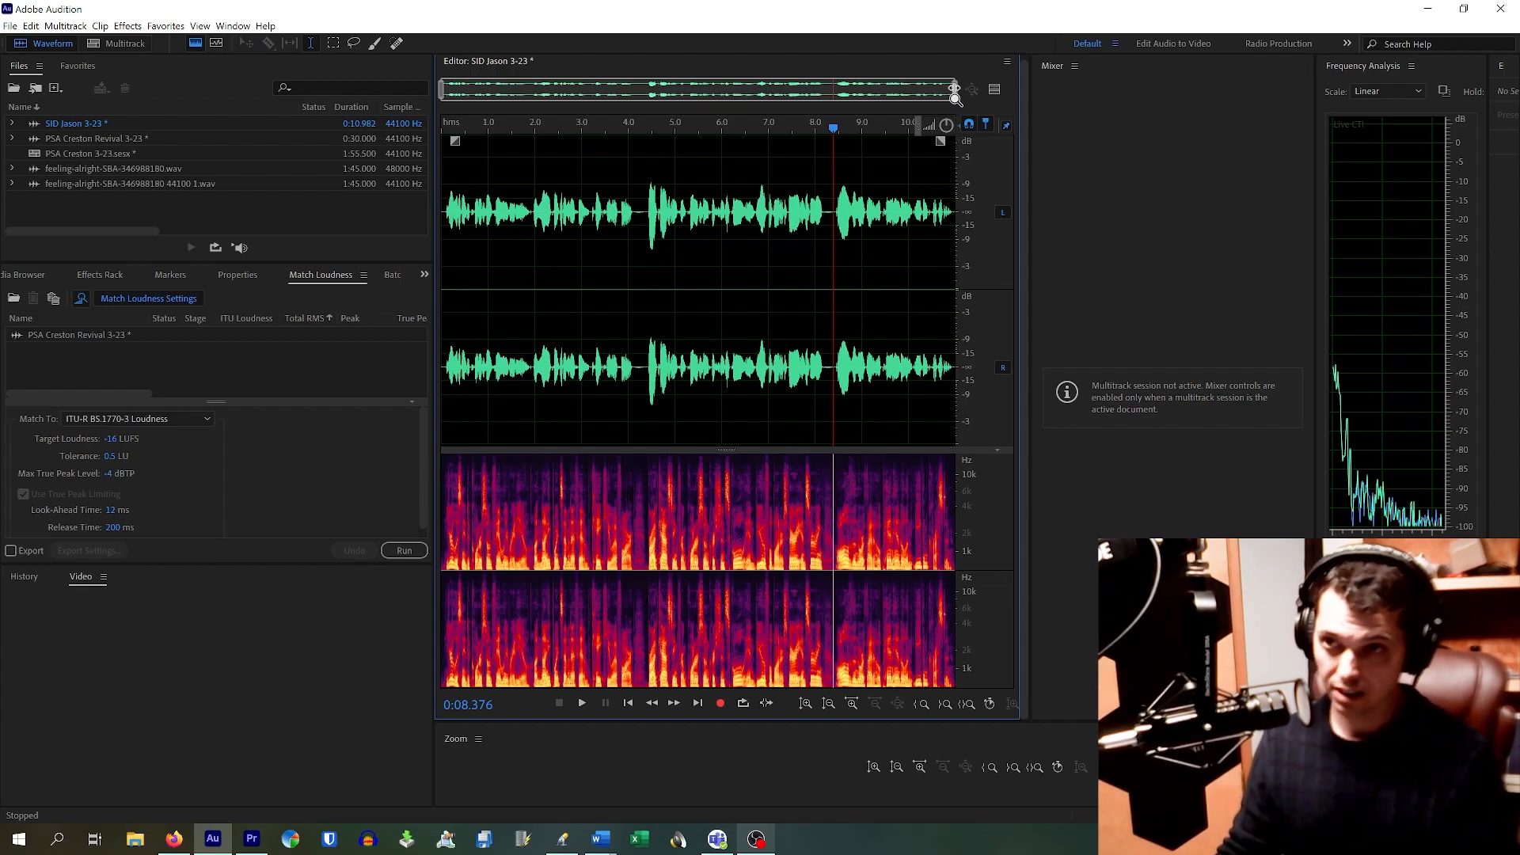
pyautogui.moveTo(954, 96); pyautogui.dragTo(483, 140)
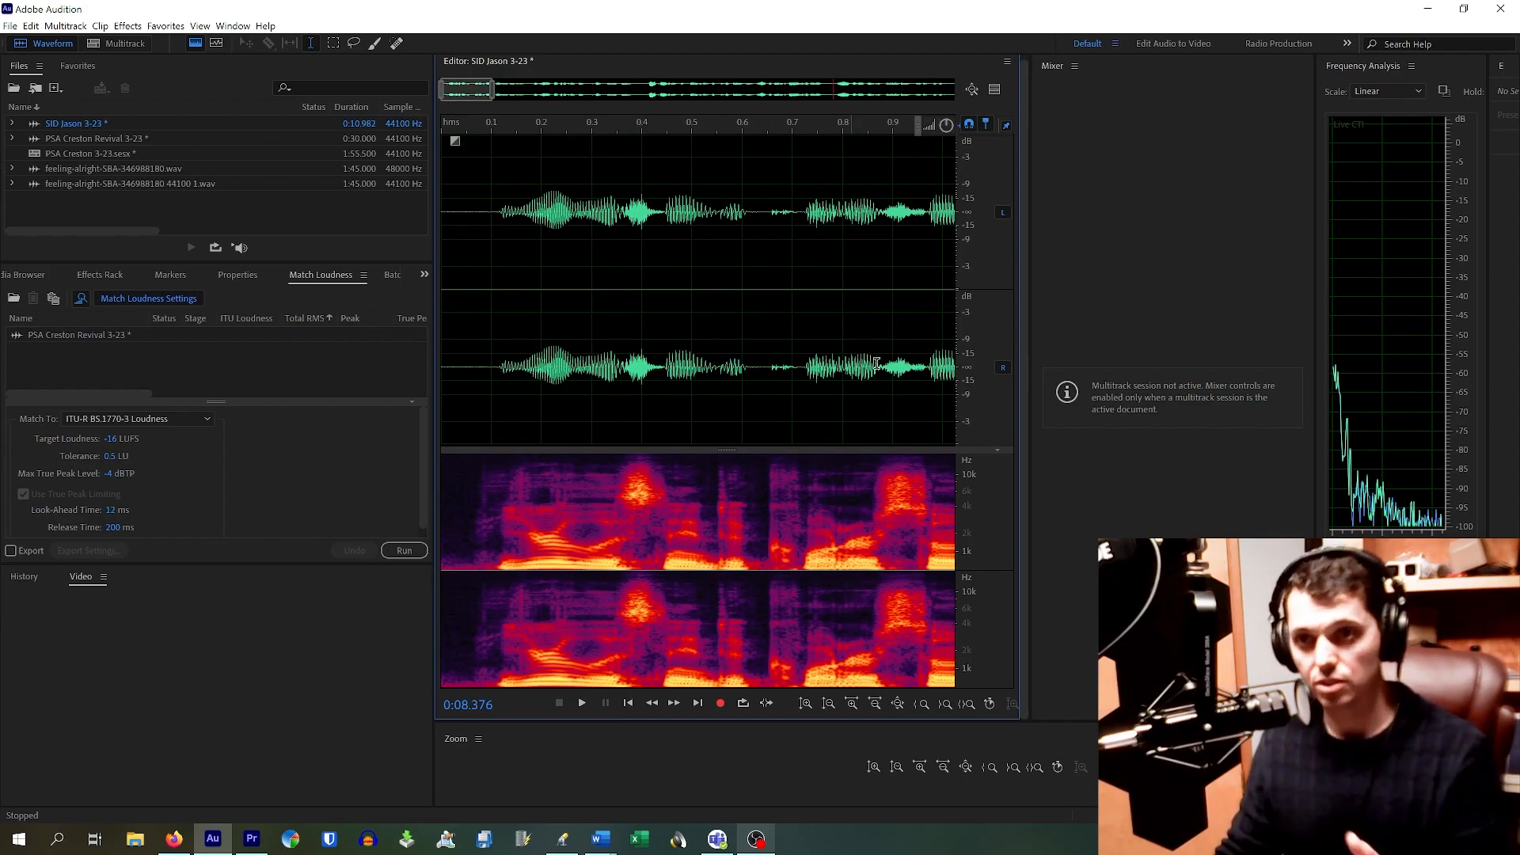
pyautogui.moveTo(472, 95); pyautogui.dragTo(679, 95)
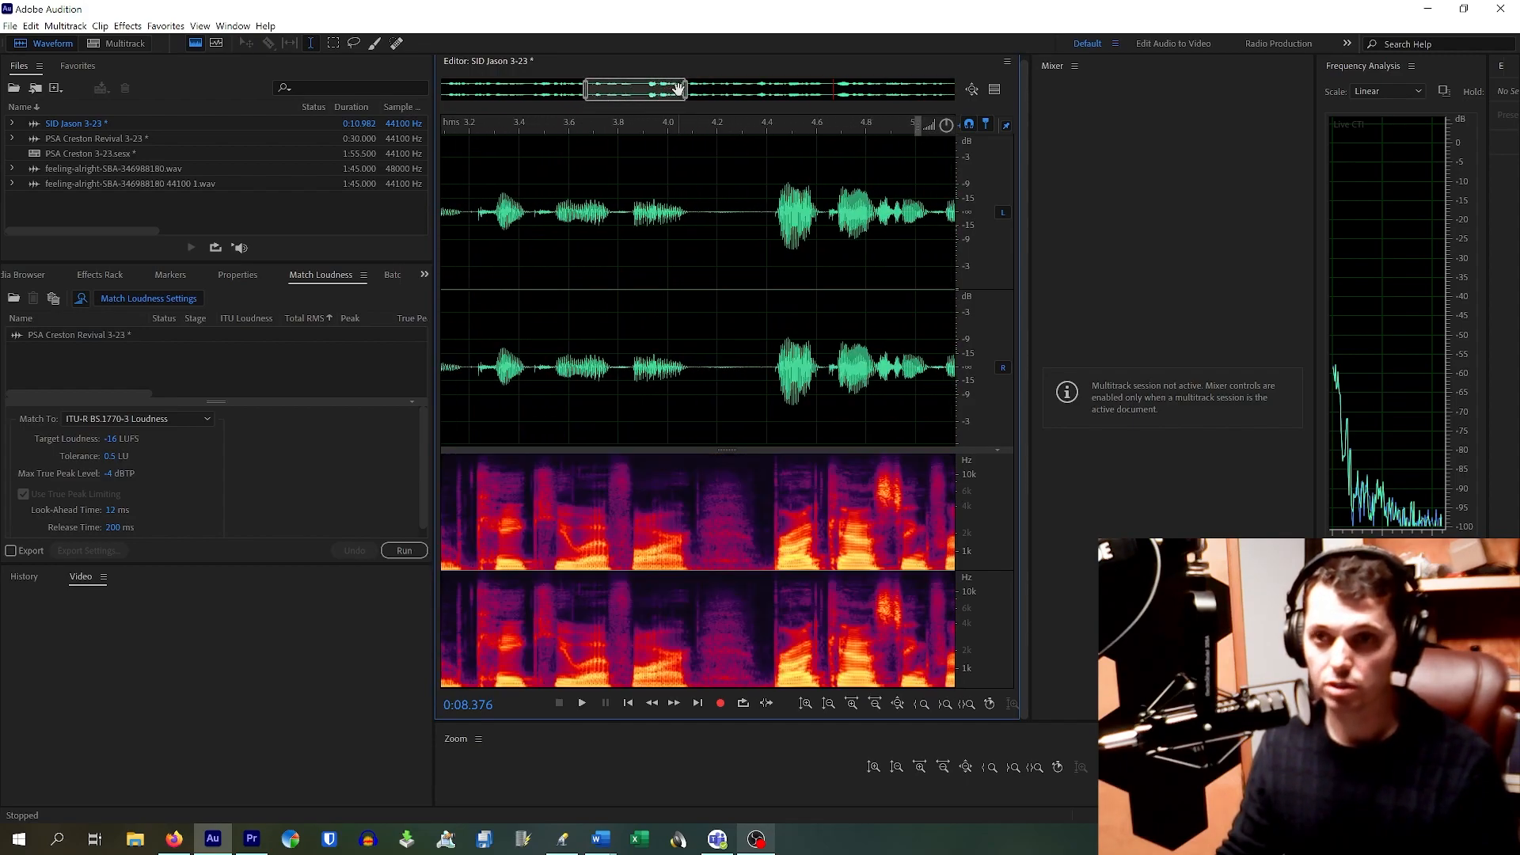
pyautogui.scroll(-6, 673, 222)
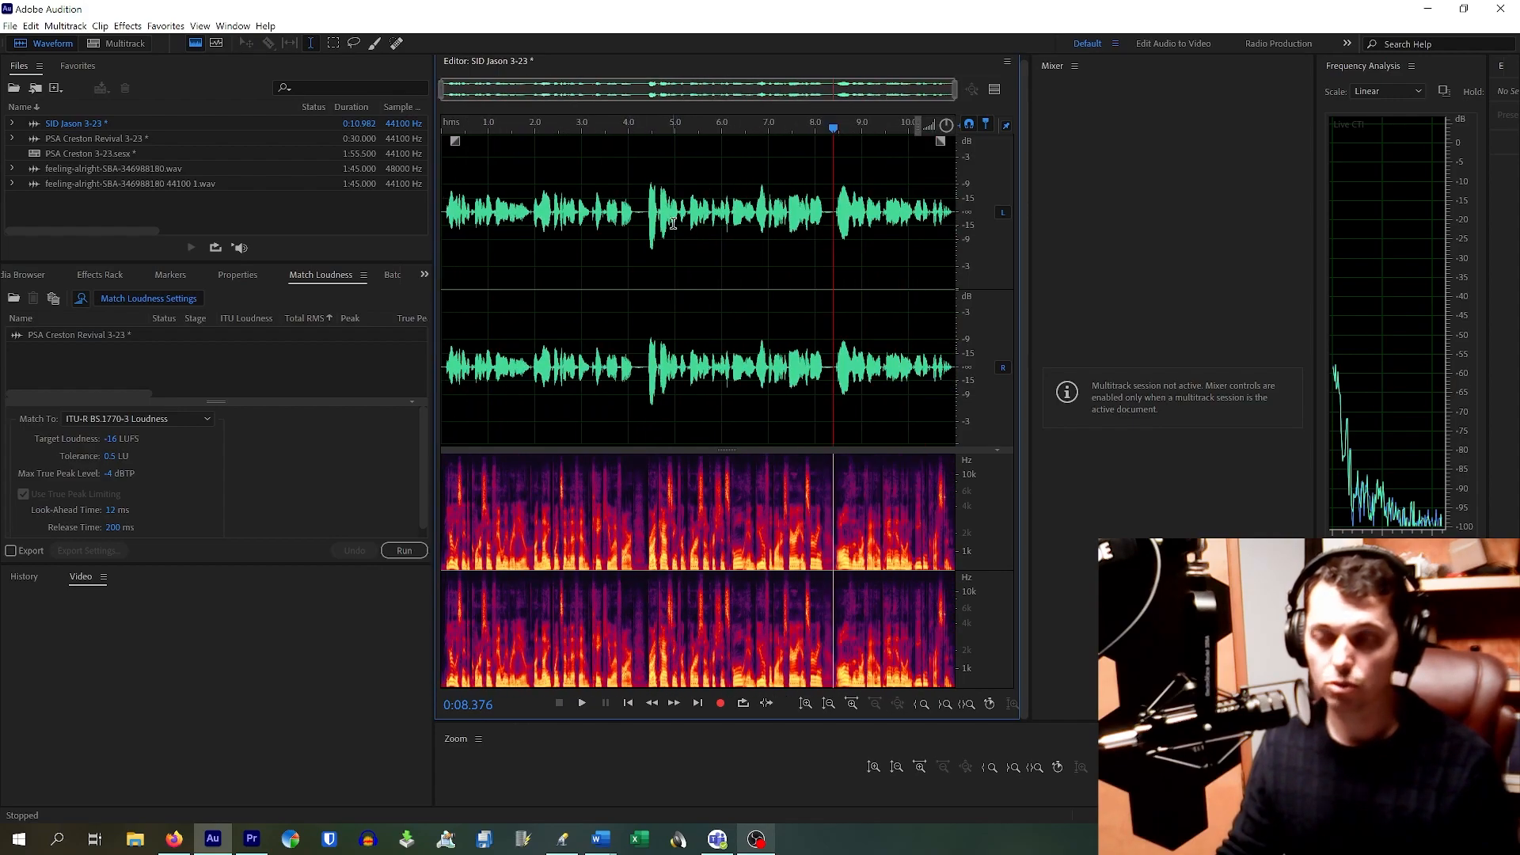
pyautogui.scroll(8, 674, 223)
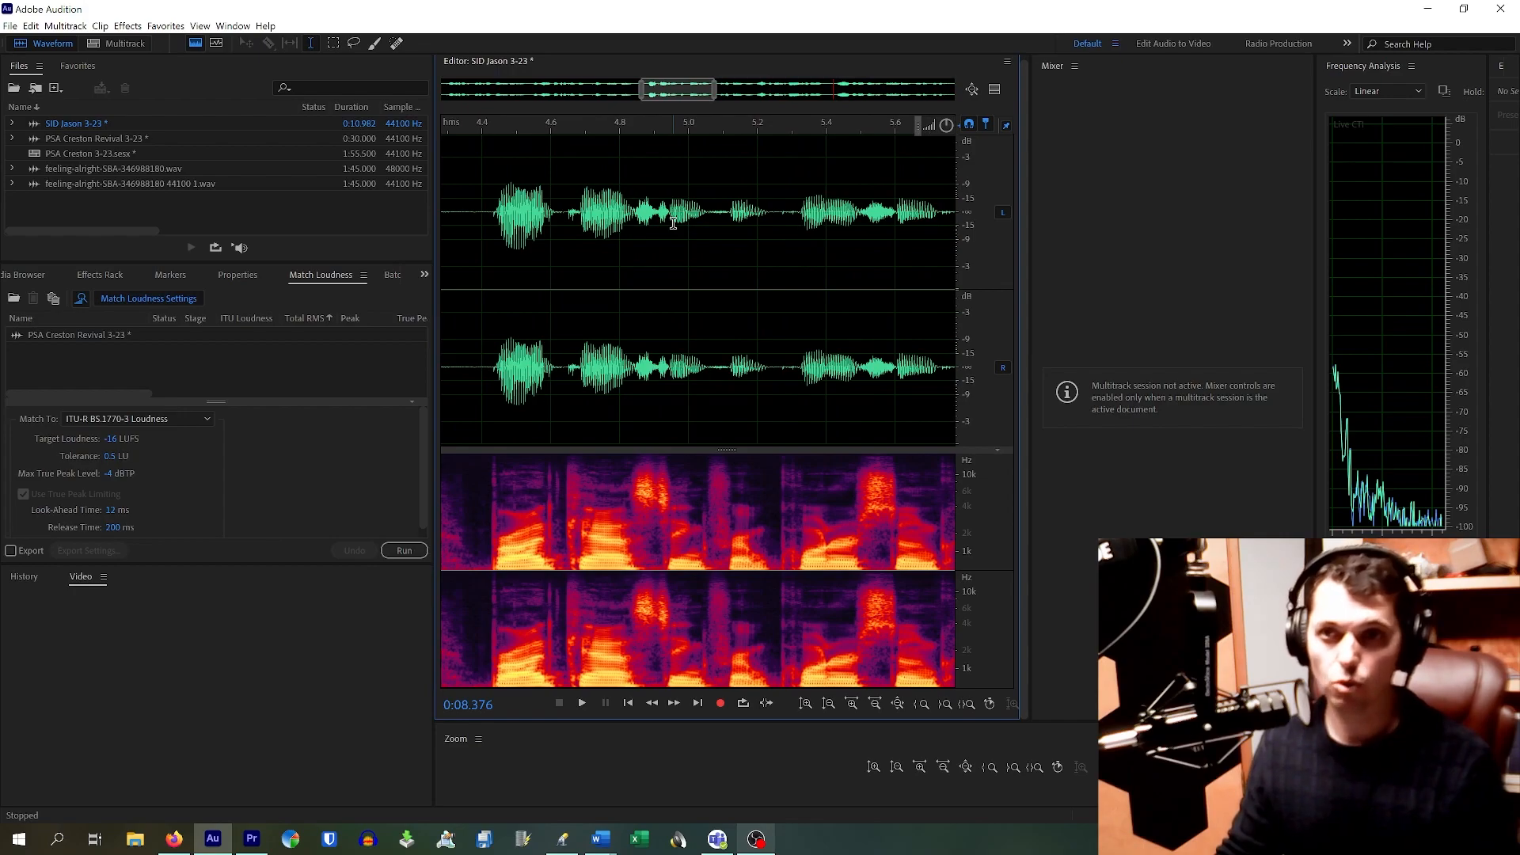
pyautogui.moveTo(666, 95); pyautogui.dragTo(644, 90)
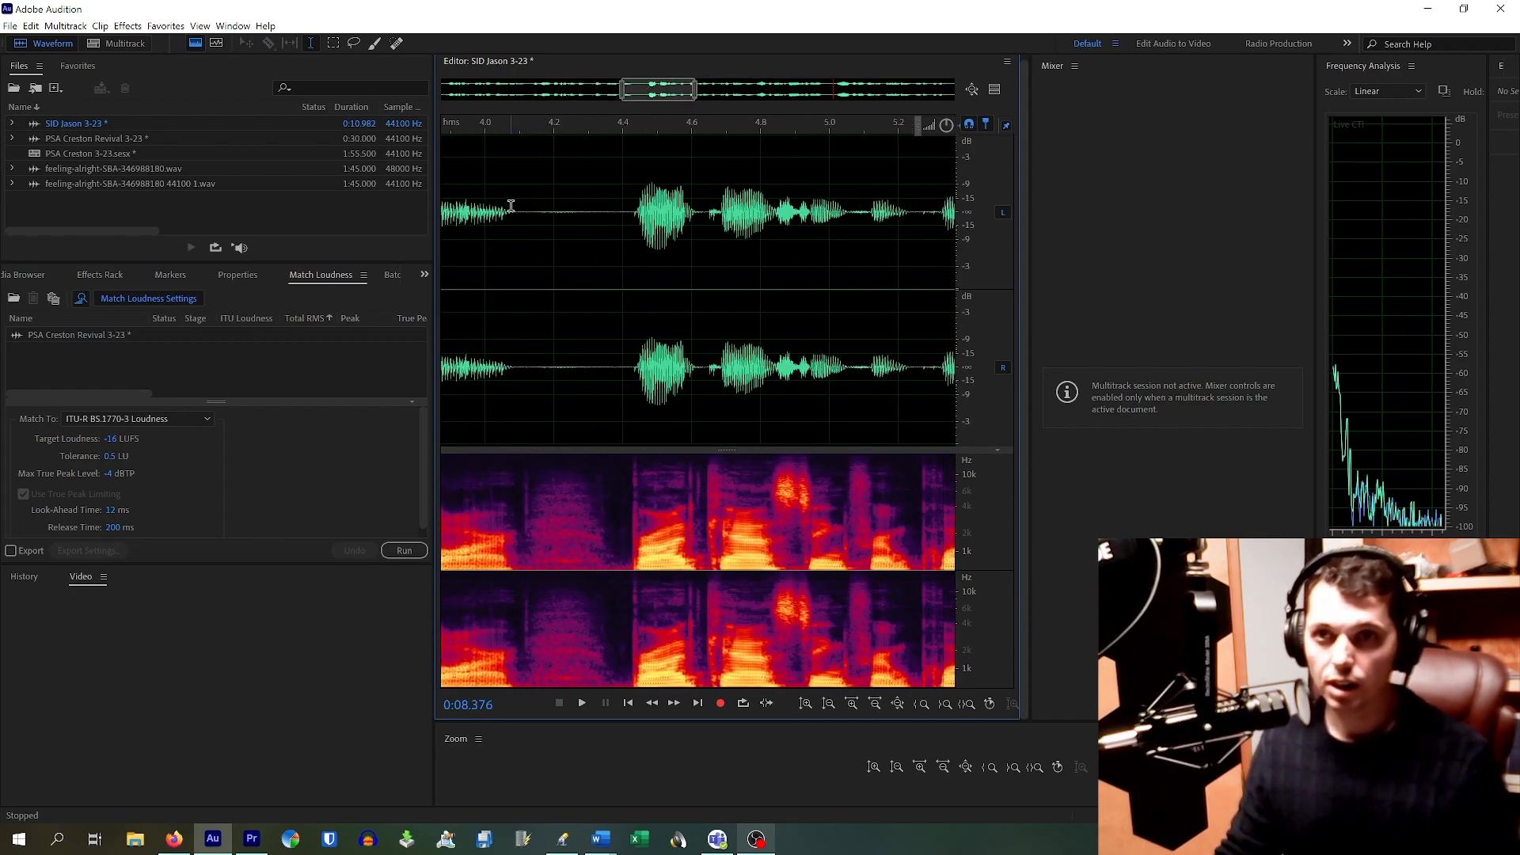
pyautogui.scroll(-3, 511, 206)
pyautogui.moveTo(656, 93); pyautogui.dragTo(616, 95)
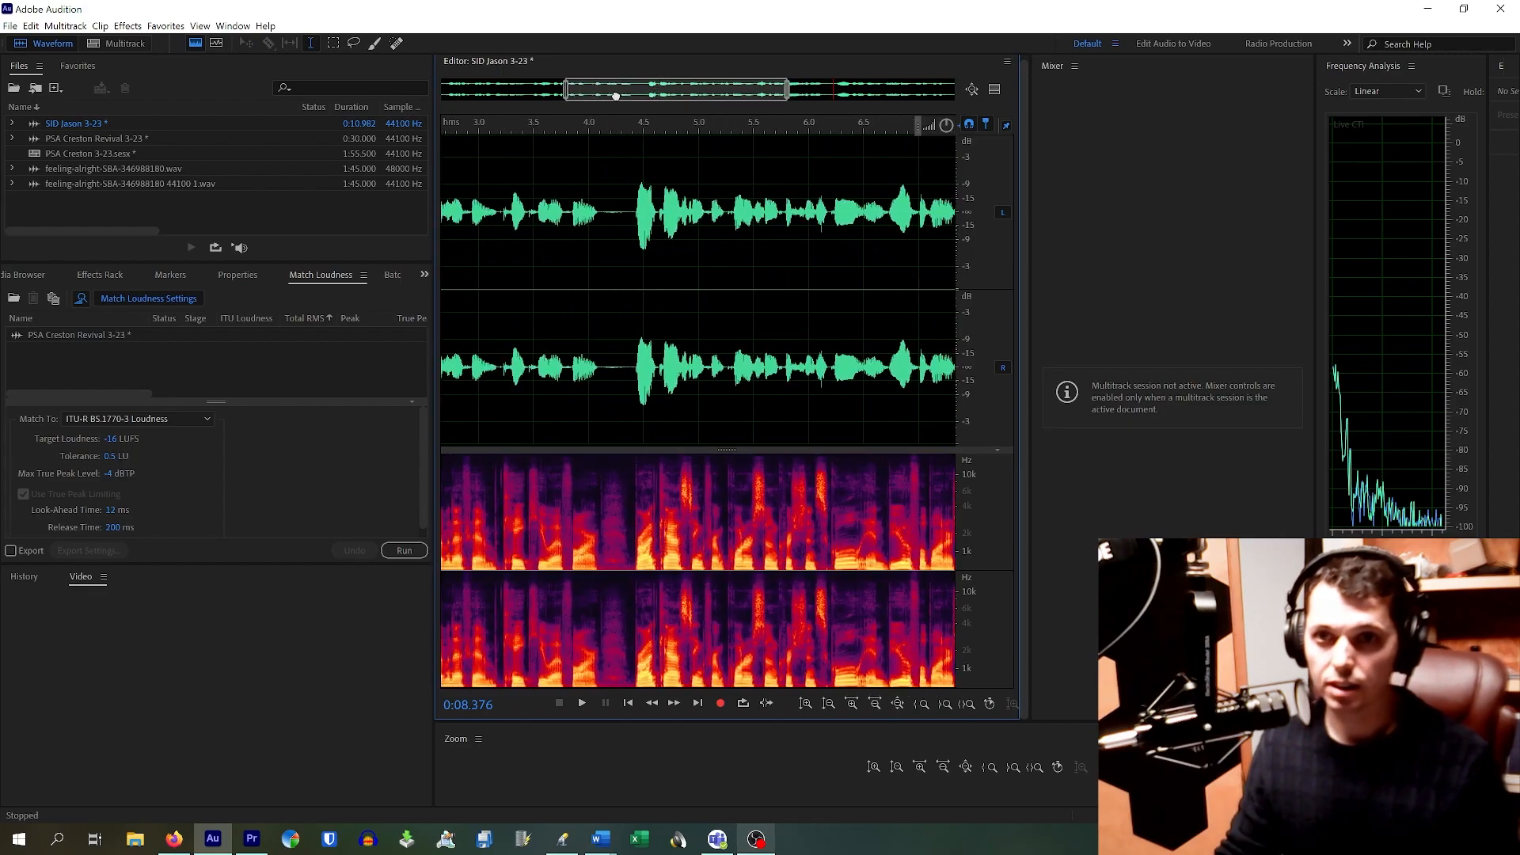
# Step: Play the passage from about 3.2 s and again from 4.1 s to hear the pause
pyautogui.click(502, 261)
pyautogui.press('space')
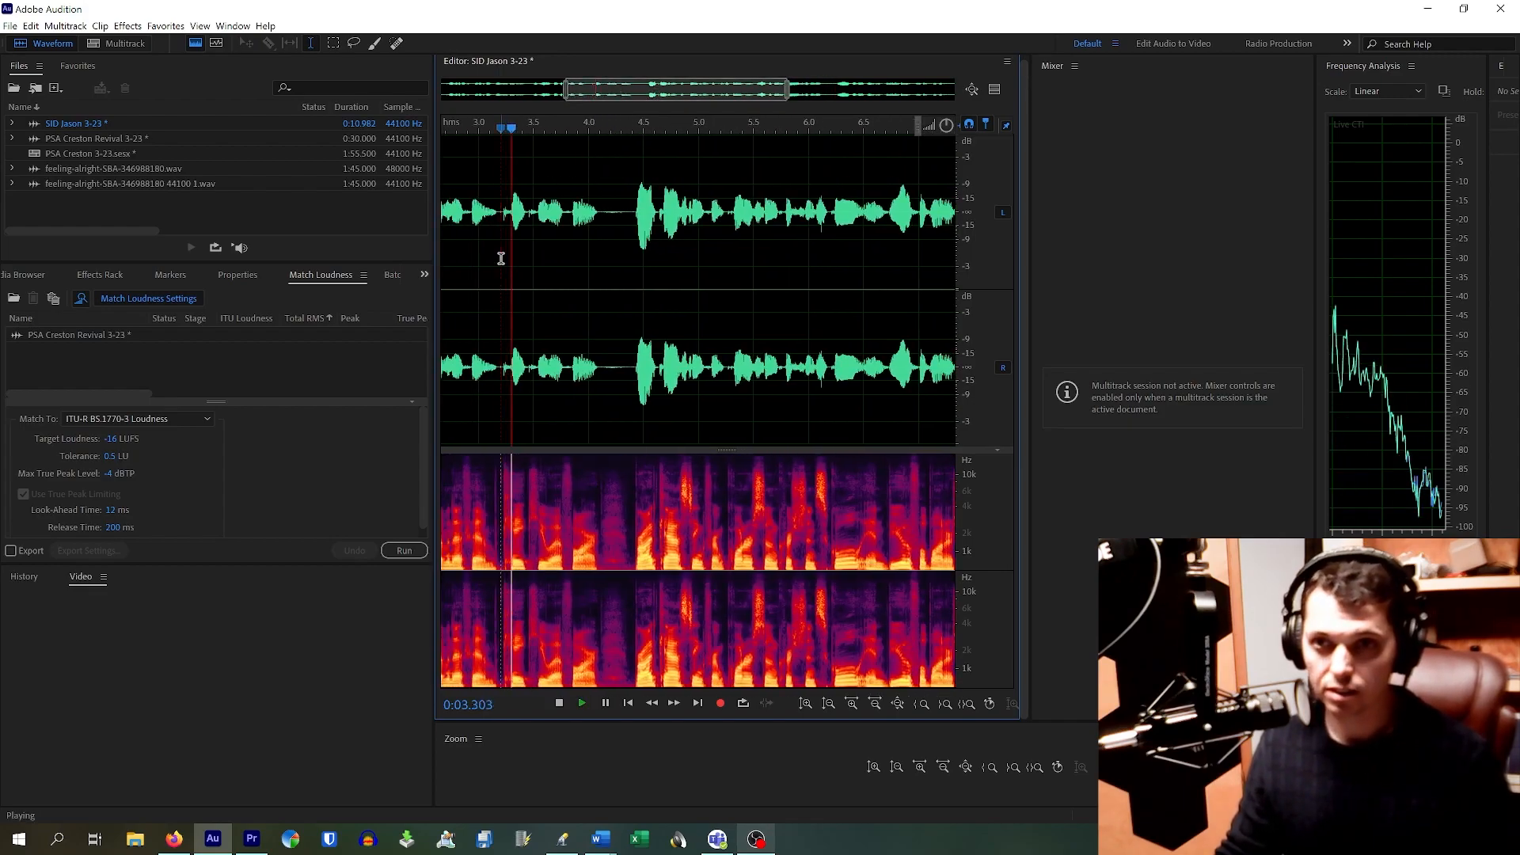
pyautogui.press('space')
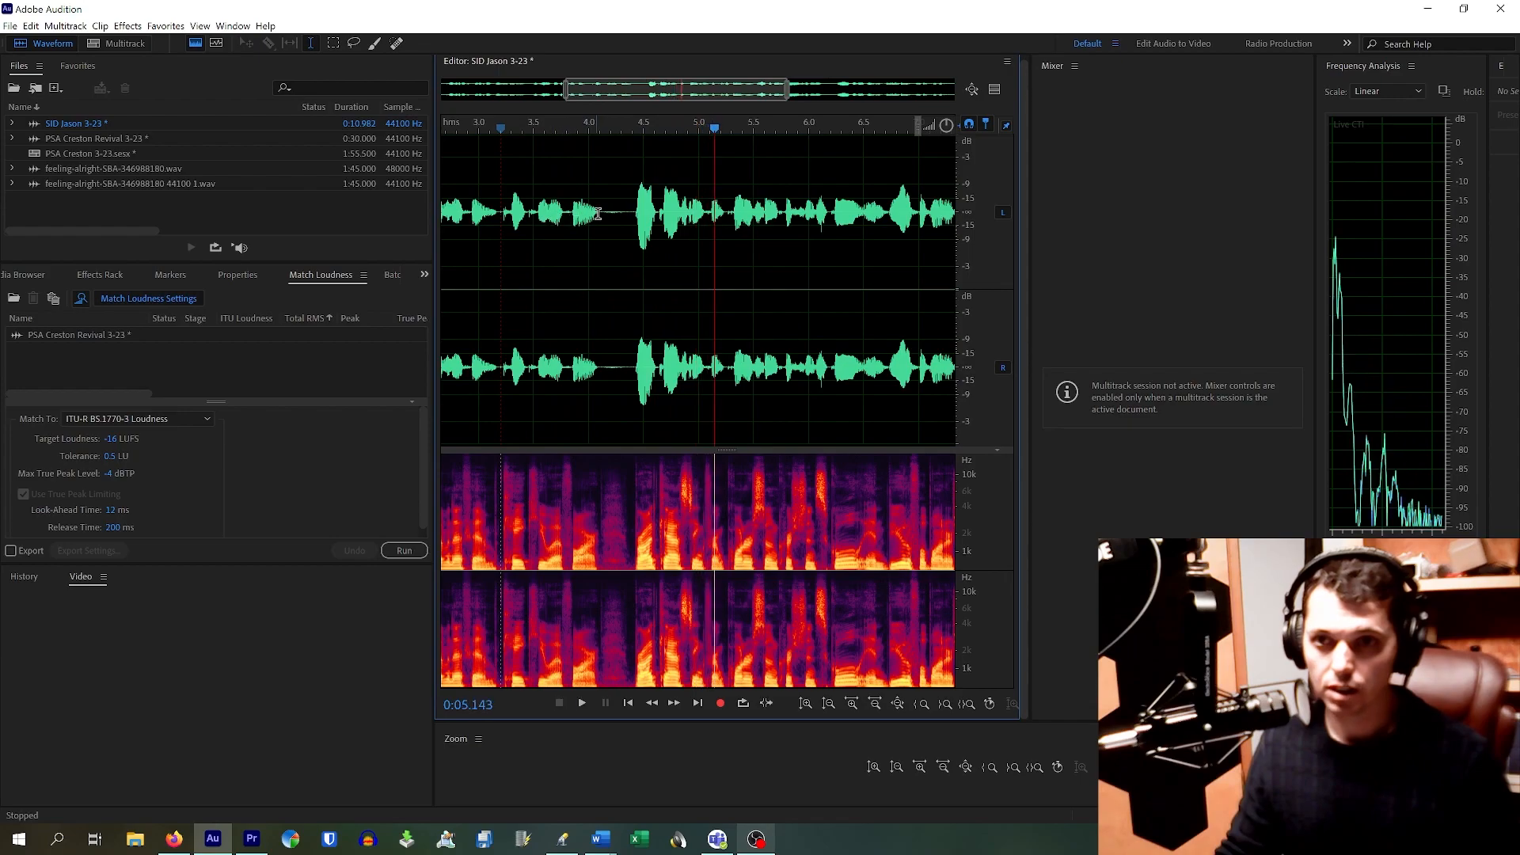
pyautogui.scroll(3, 523, 232)
pyautogui.click(513, 230)
pyautogui.press('space')
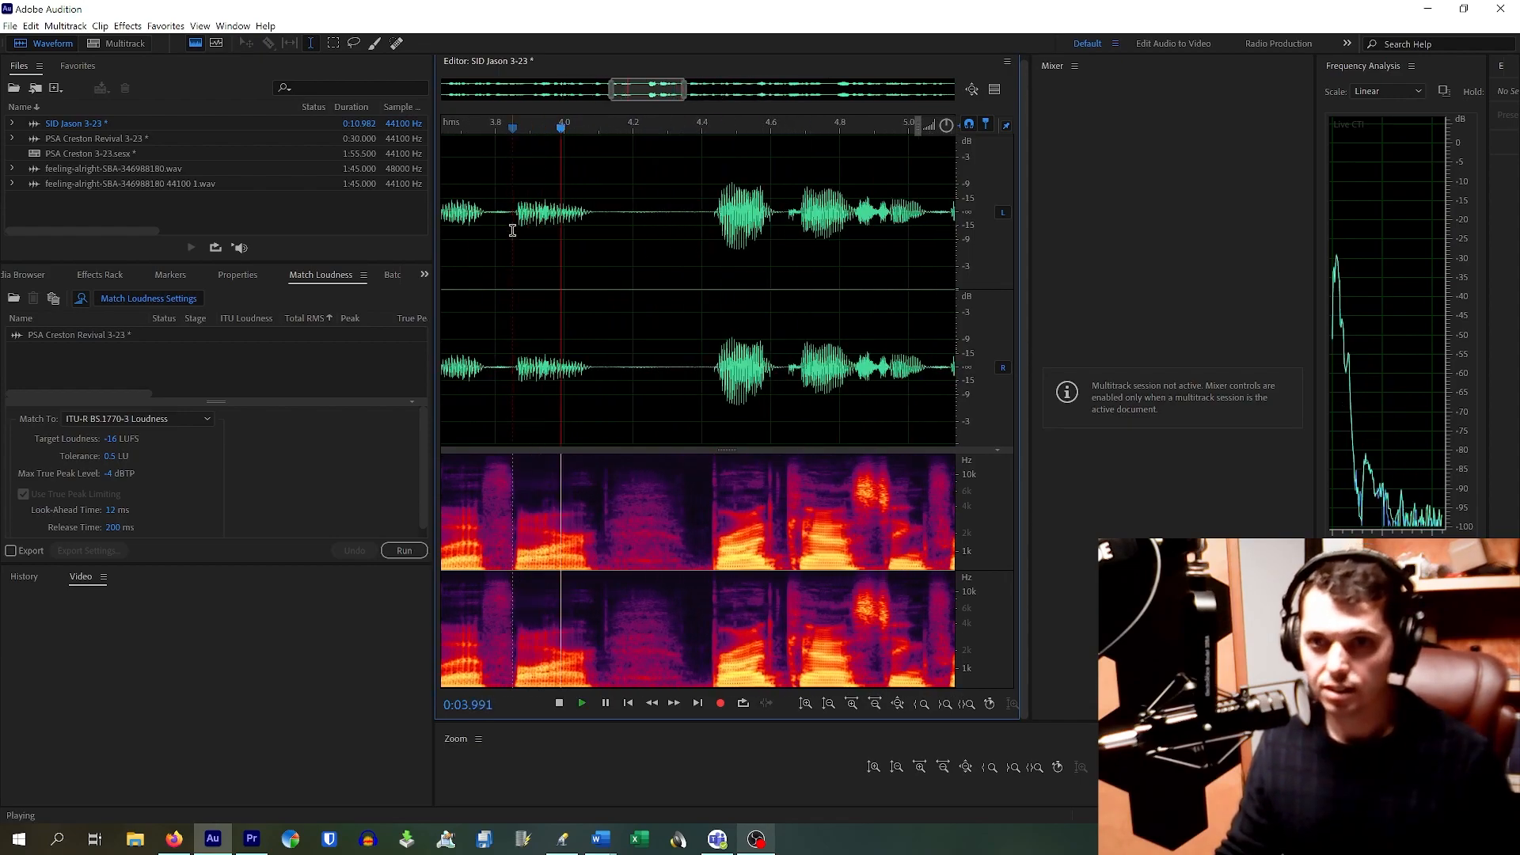
# Step: Select the pause from about 4.12 to 4.38 s and listen from just before it
pyautogui.press('space')
pyautogui.moveTo(602, 217); pyautogui.dragTo(696, 438)
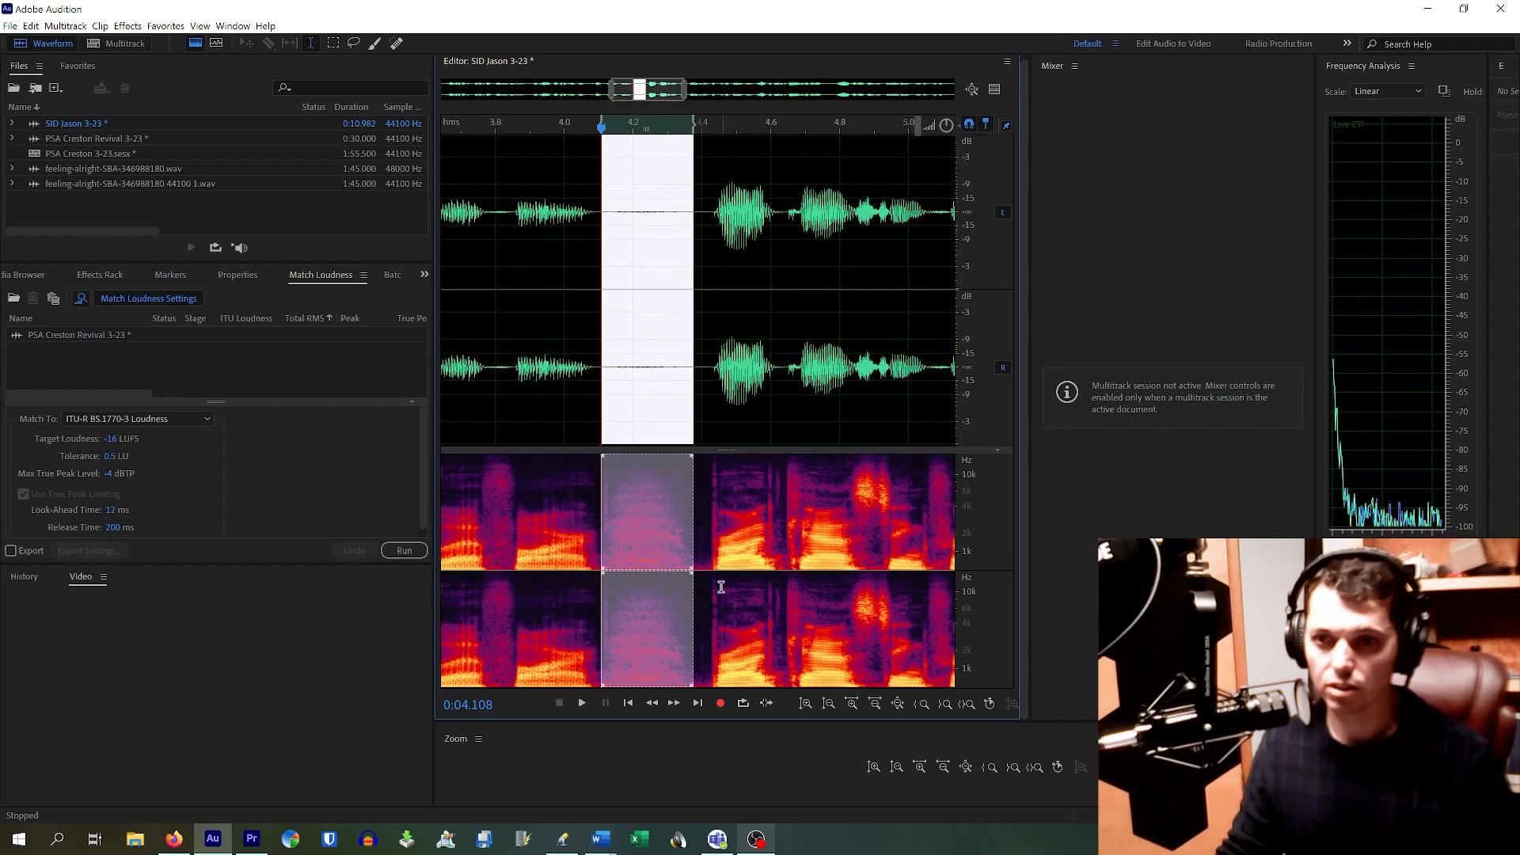
pyautogui.click(701, 552)
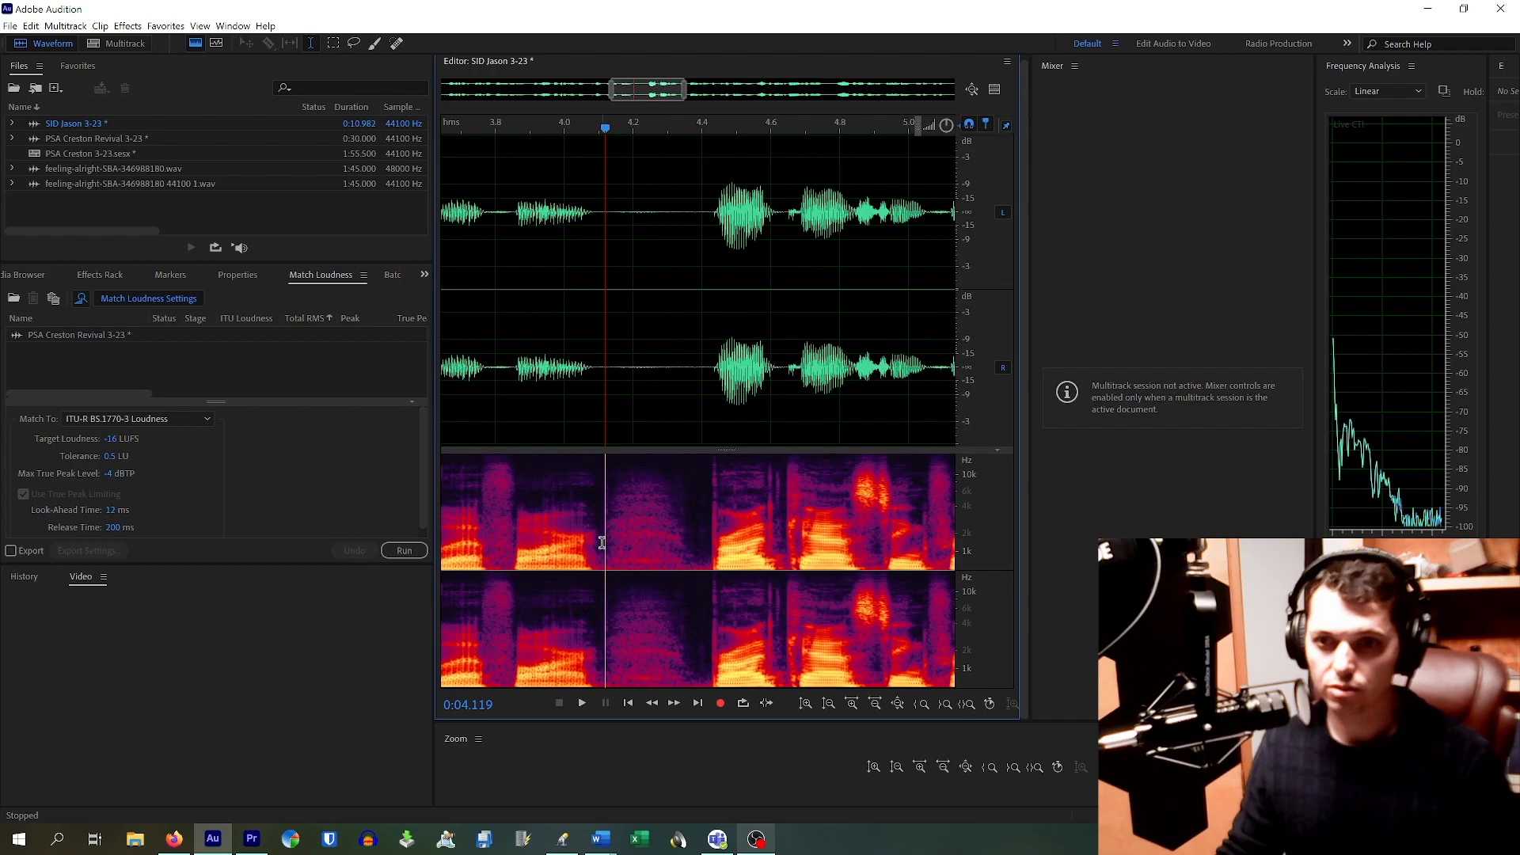
pyautogui.moveTo(605, 545); pyautogui.dragTo(695, 574)
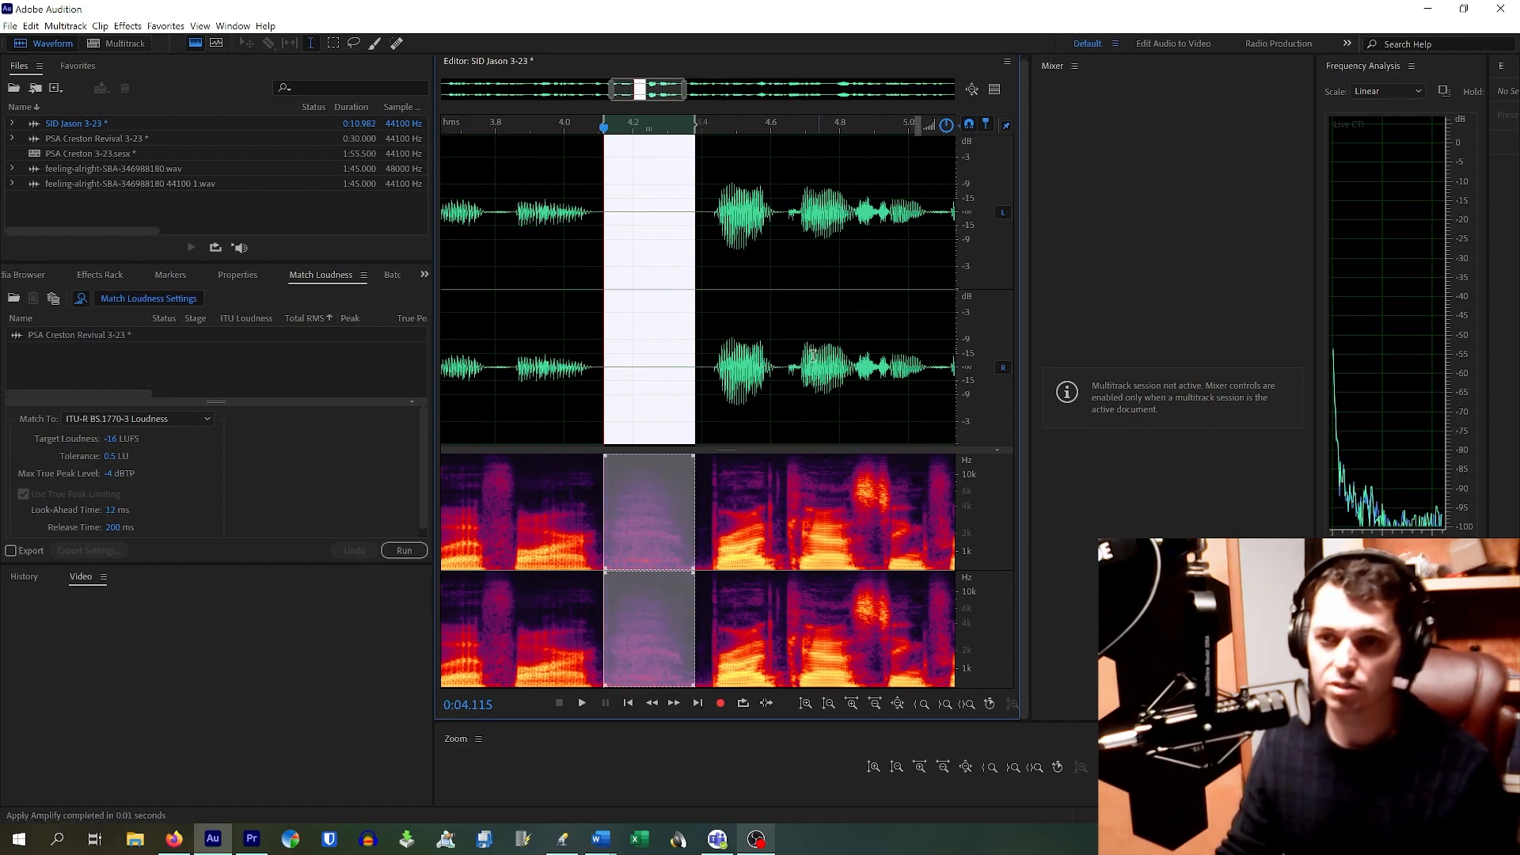
pyautogui.click(562, 216)
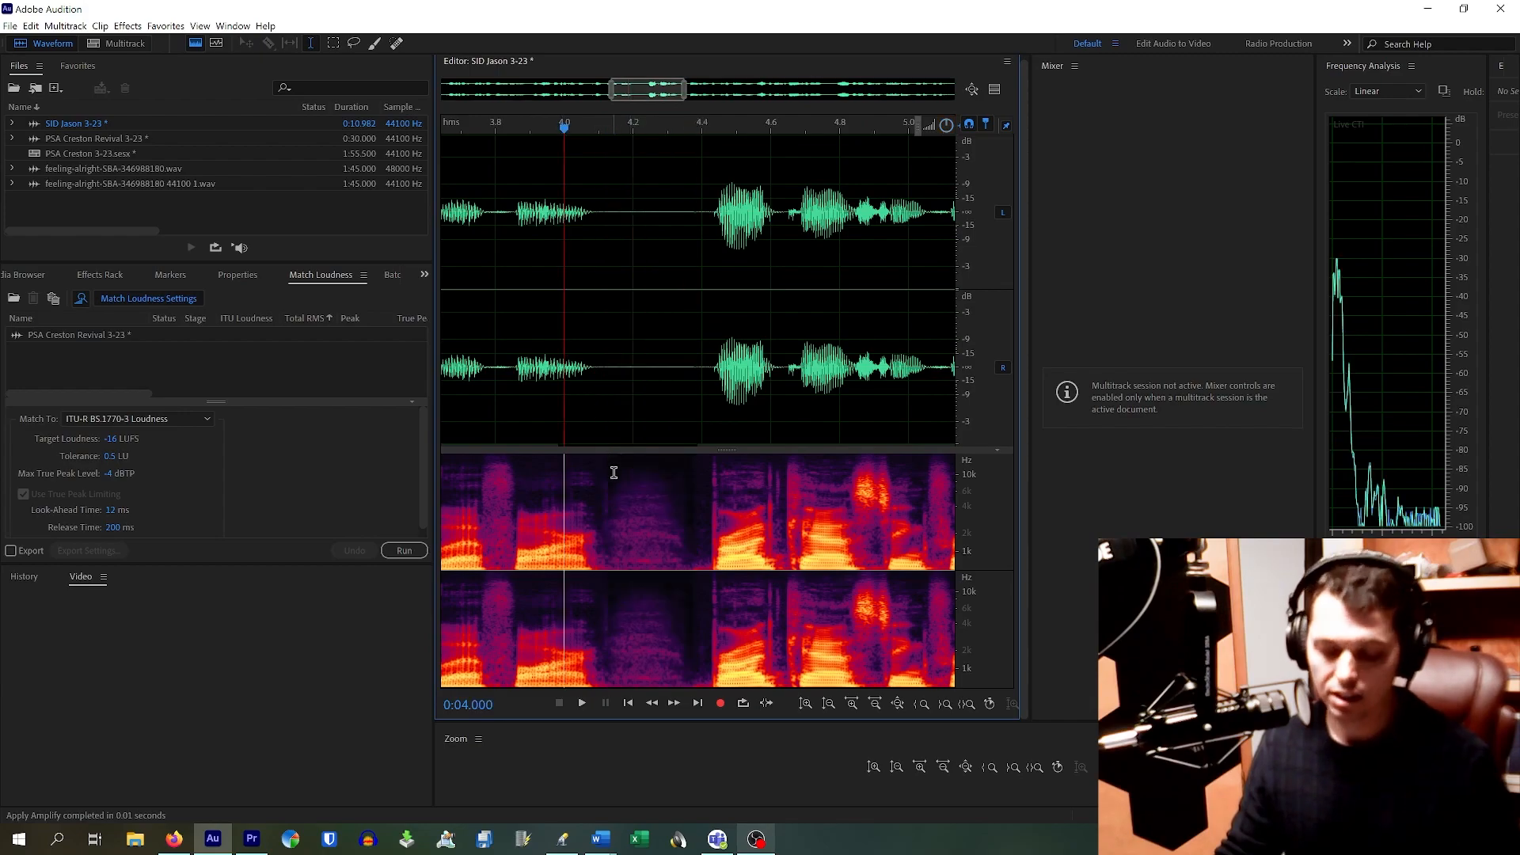
pyautogui.press('space')
pyautogui.click(495, 385)
pyautogui.press('space')
# Step: Silence the 4.1–4.3 s pause with the Ctrl+1 Amplify favorite
pyautogui.moveTo(604, 231); pyautogui.dragTo(693, 317)
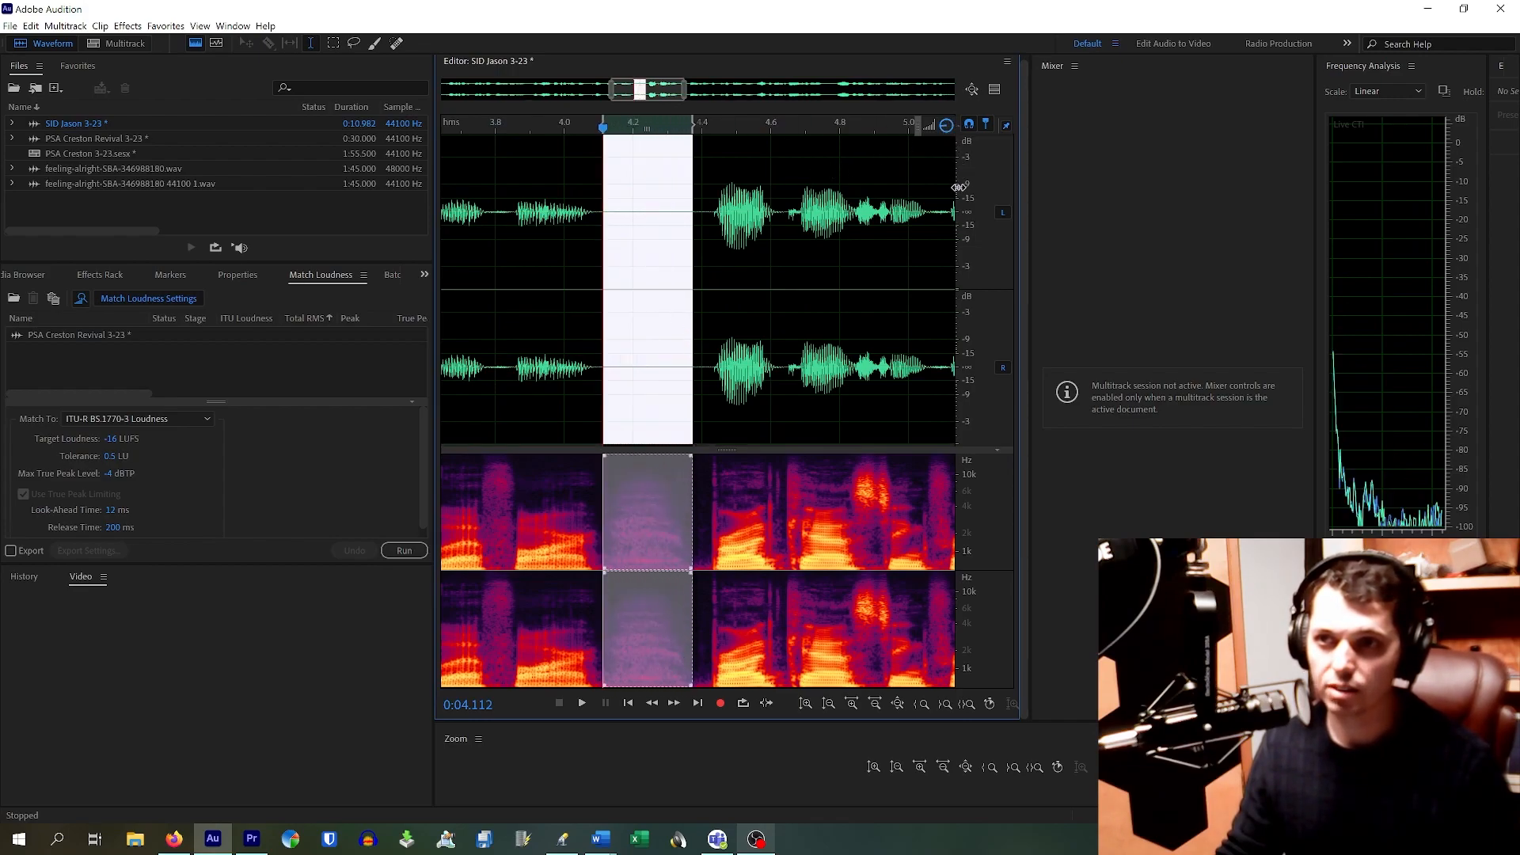
pyautogui.hotkey('ctrl', '1')
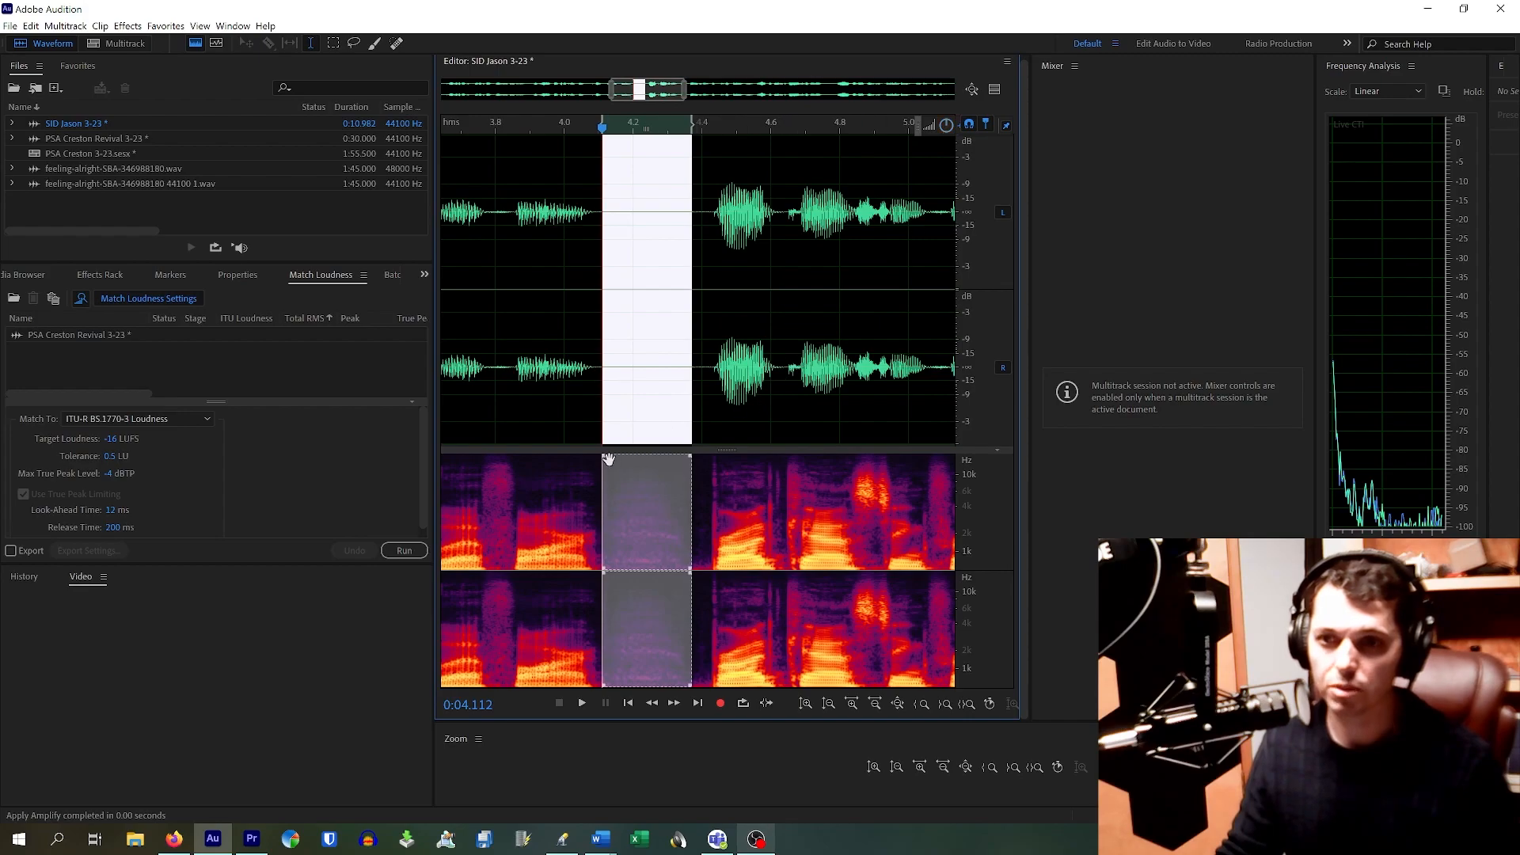
pyautogui.click(548, 458)
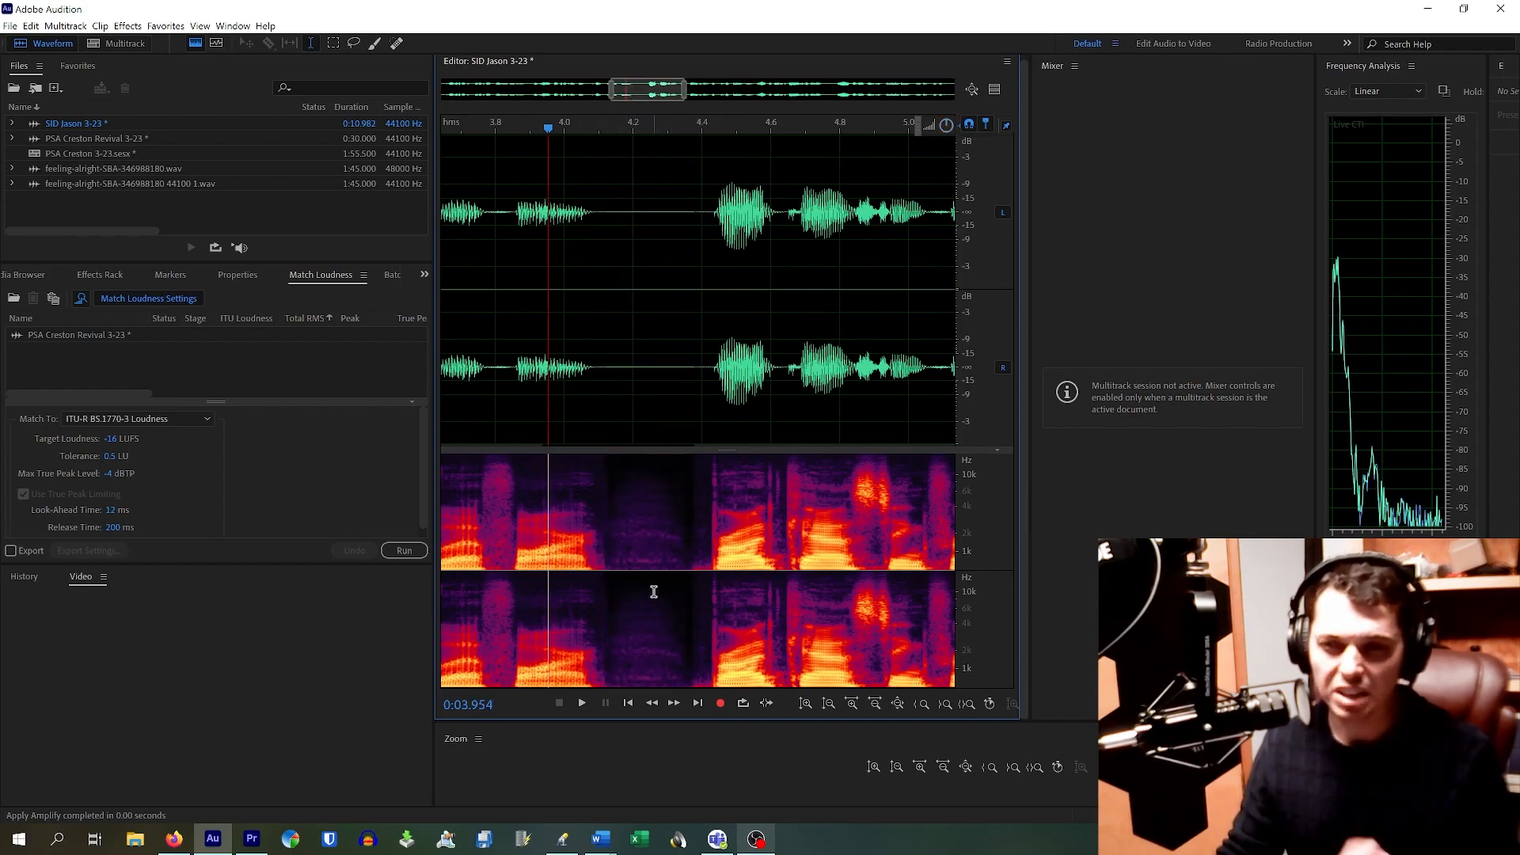
# Step: Play back from about 3.8 s to check the silenced gap
pyautogui.click(525, 248)
pyautogui.click(478, 281)
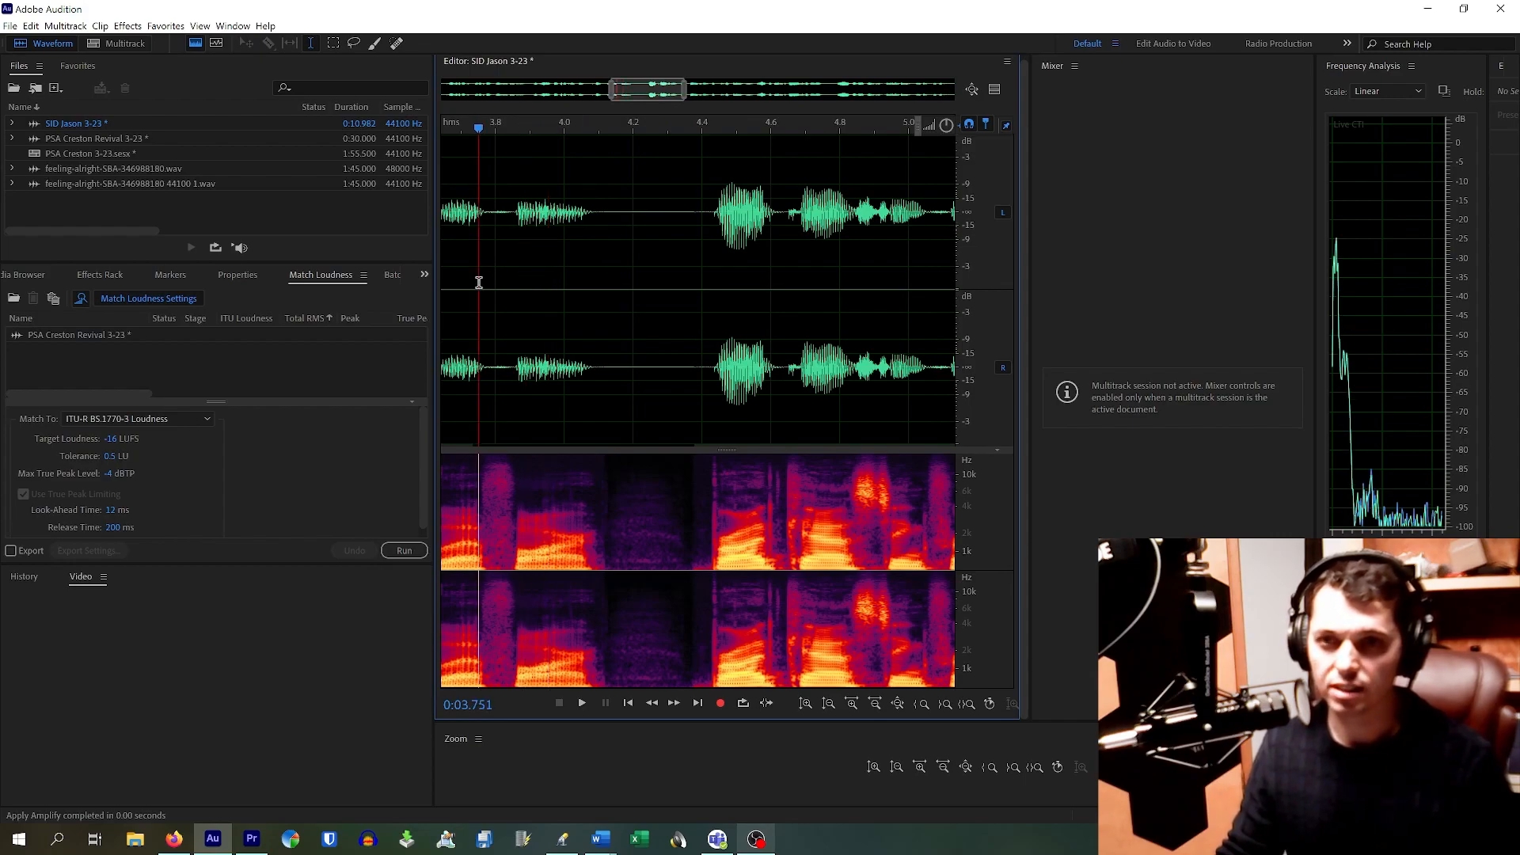
pyautogui.press('space')
pyautogui.scroll(-5, 590, 303)
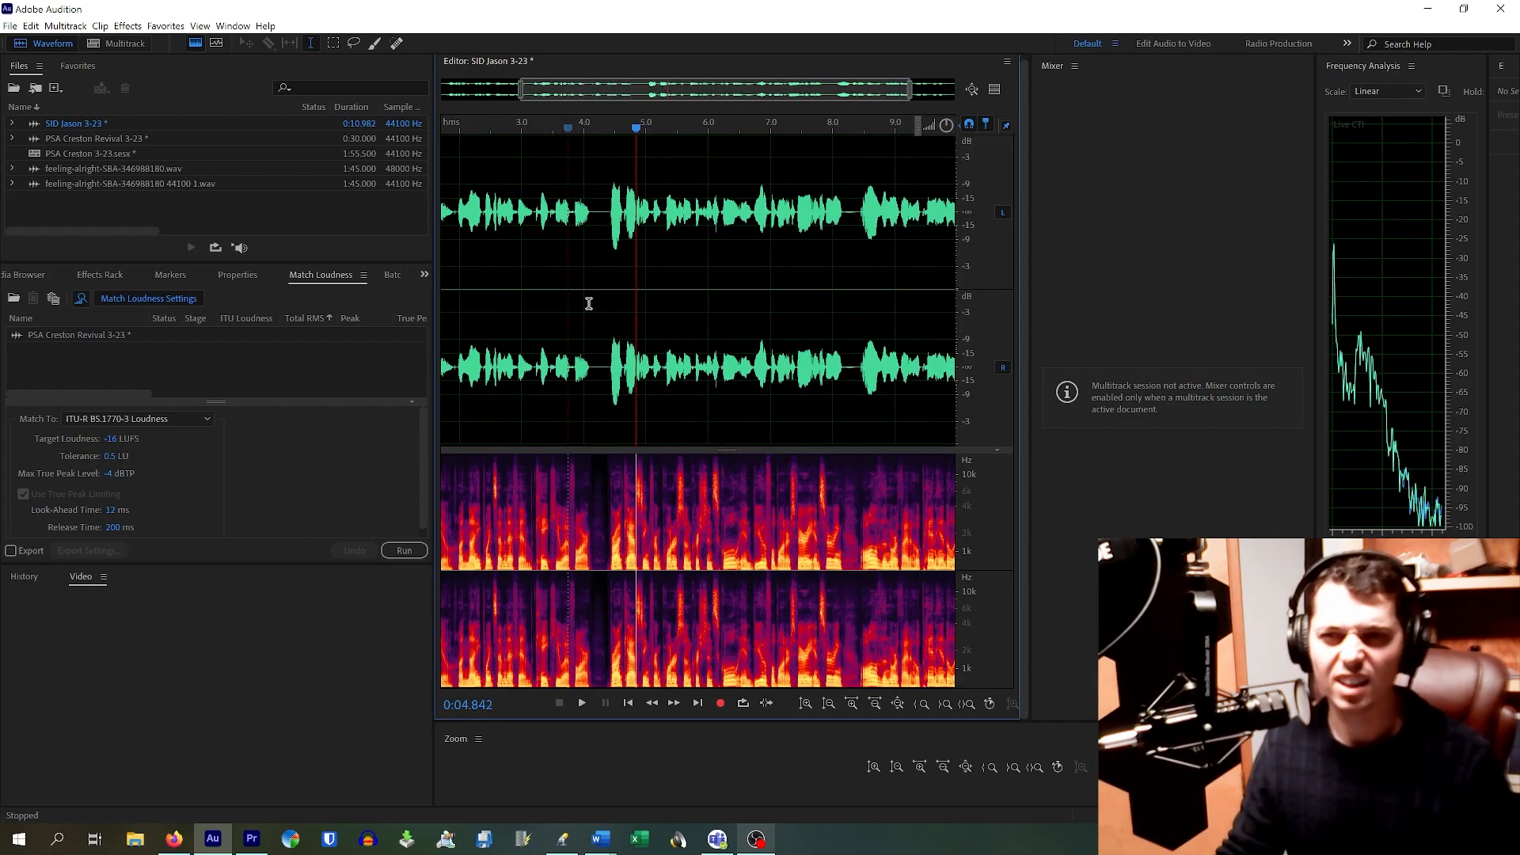
pyautogui.click(468, 262)
pyautogui.press('space')
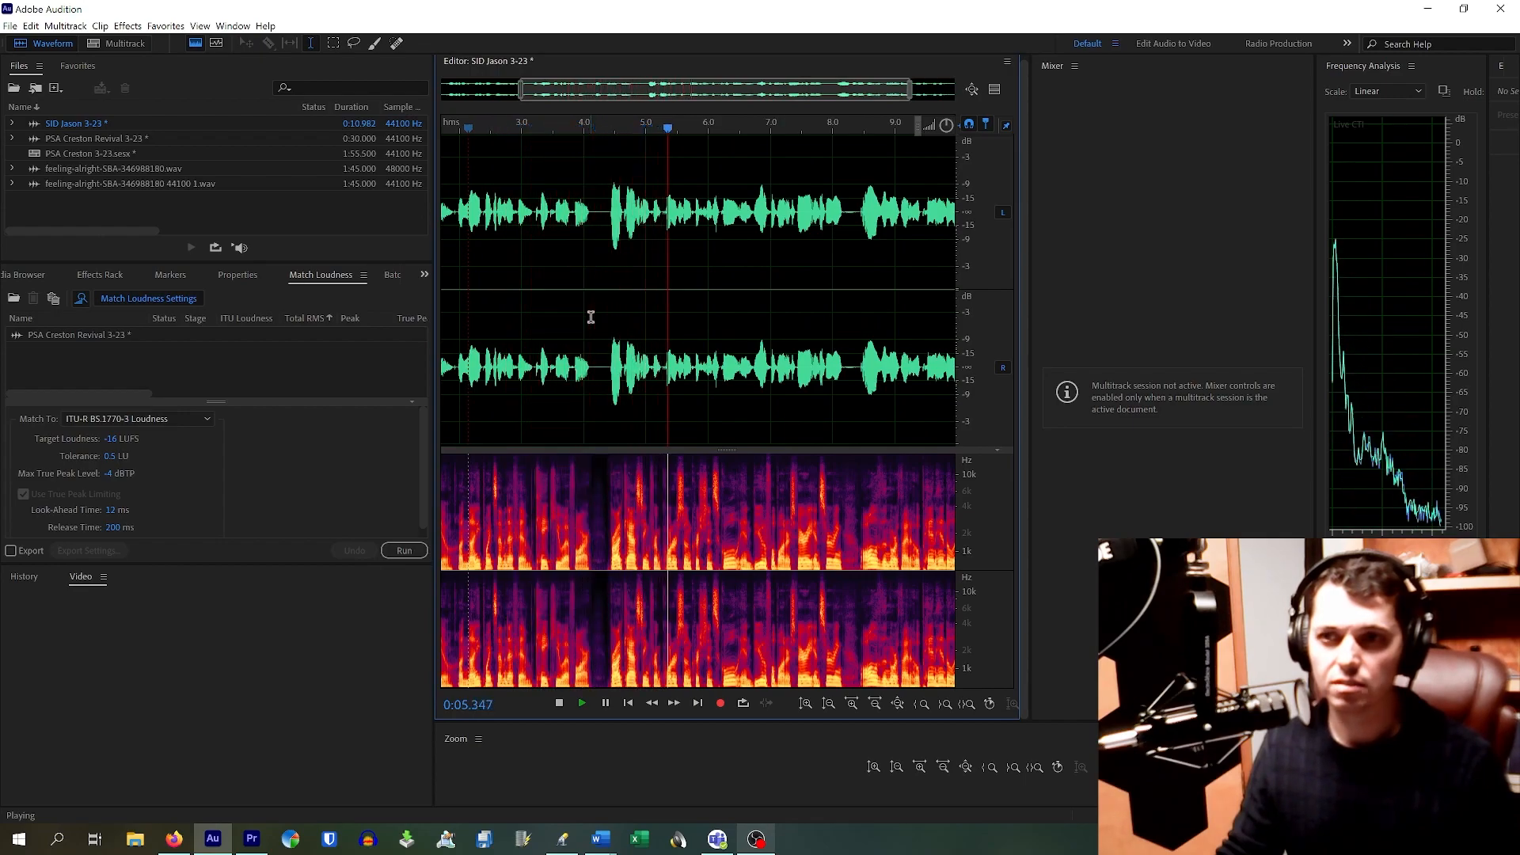
# Step: Find the pause at 8.17–8.42 s, select it, and silence it with Ctrl+R
pyautogui.click(859, 218)
pyautogui.scroll(5, 859, 220)
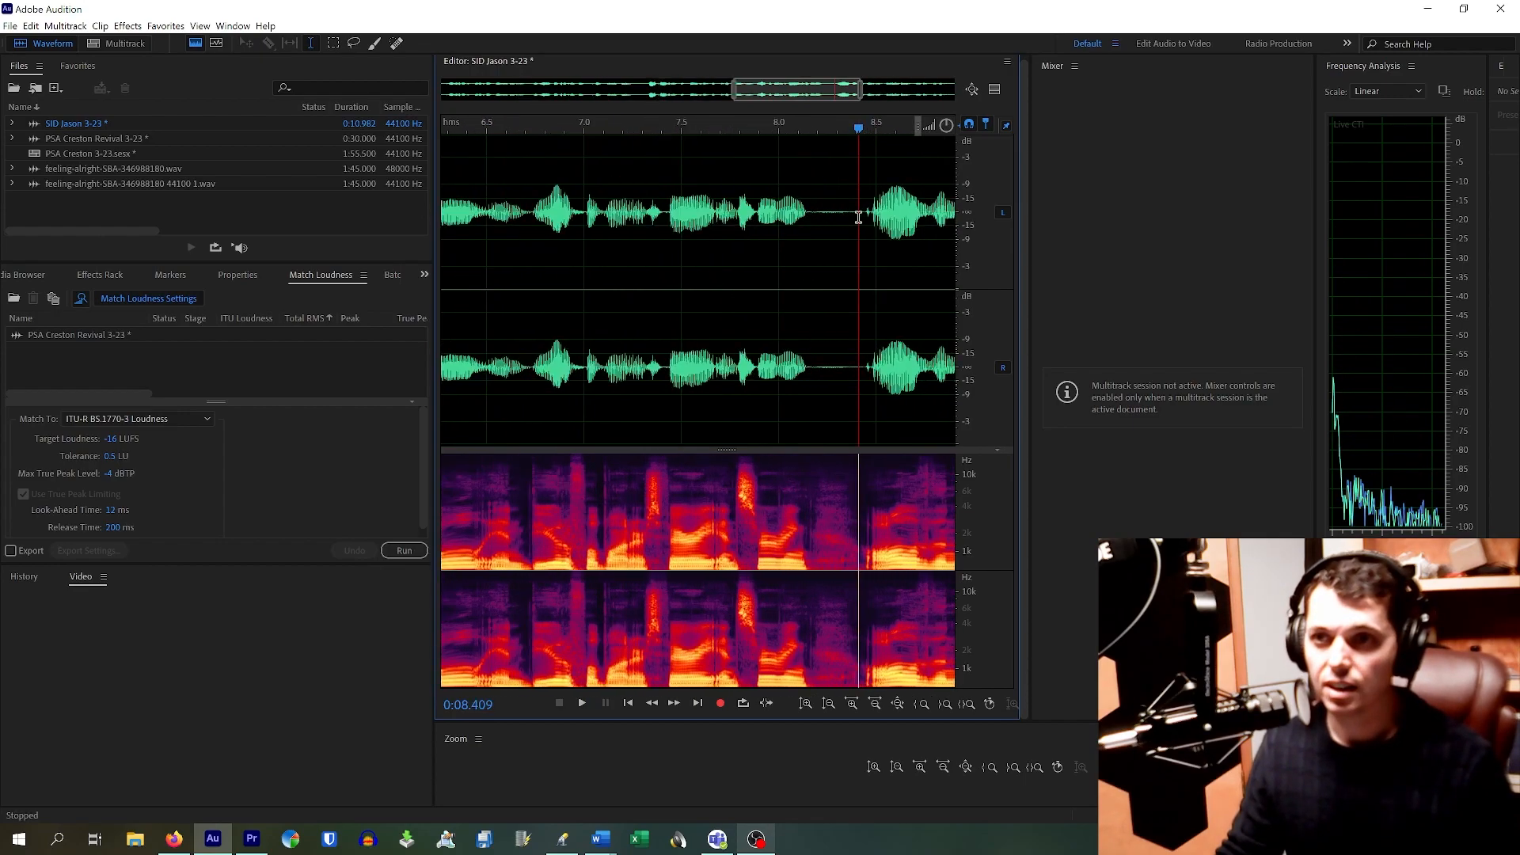
pyautogui.click(777, 222)
pyautogui.press('space')
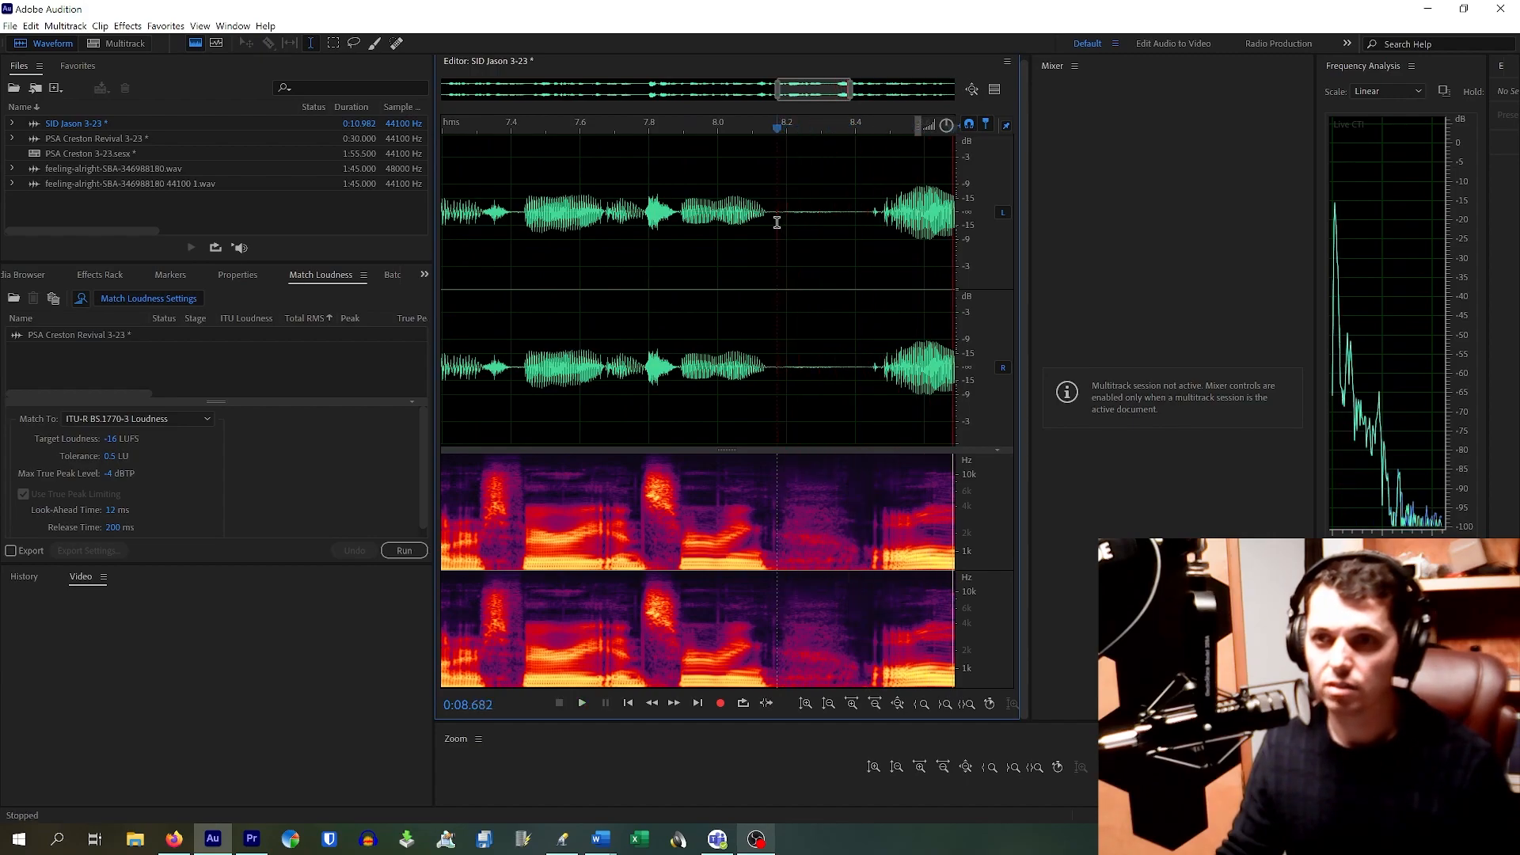
pyautogui.press('space')
pyautogui.moveTo(777, 215); pyautogui.dragTo(862, 226)
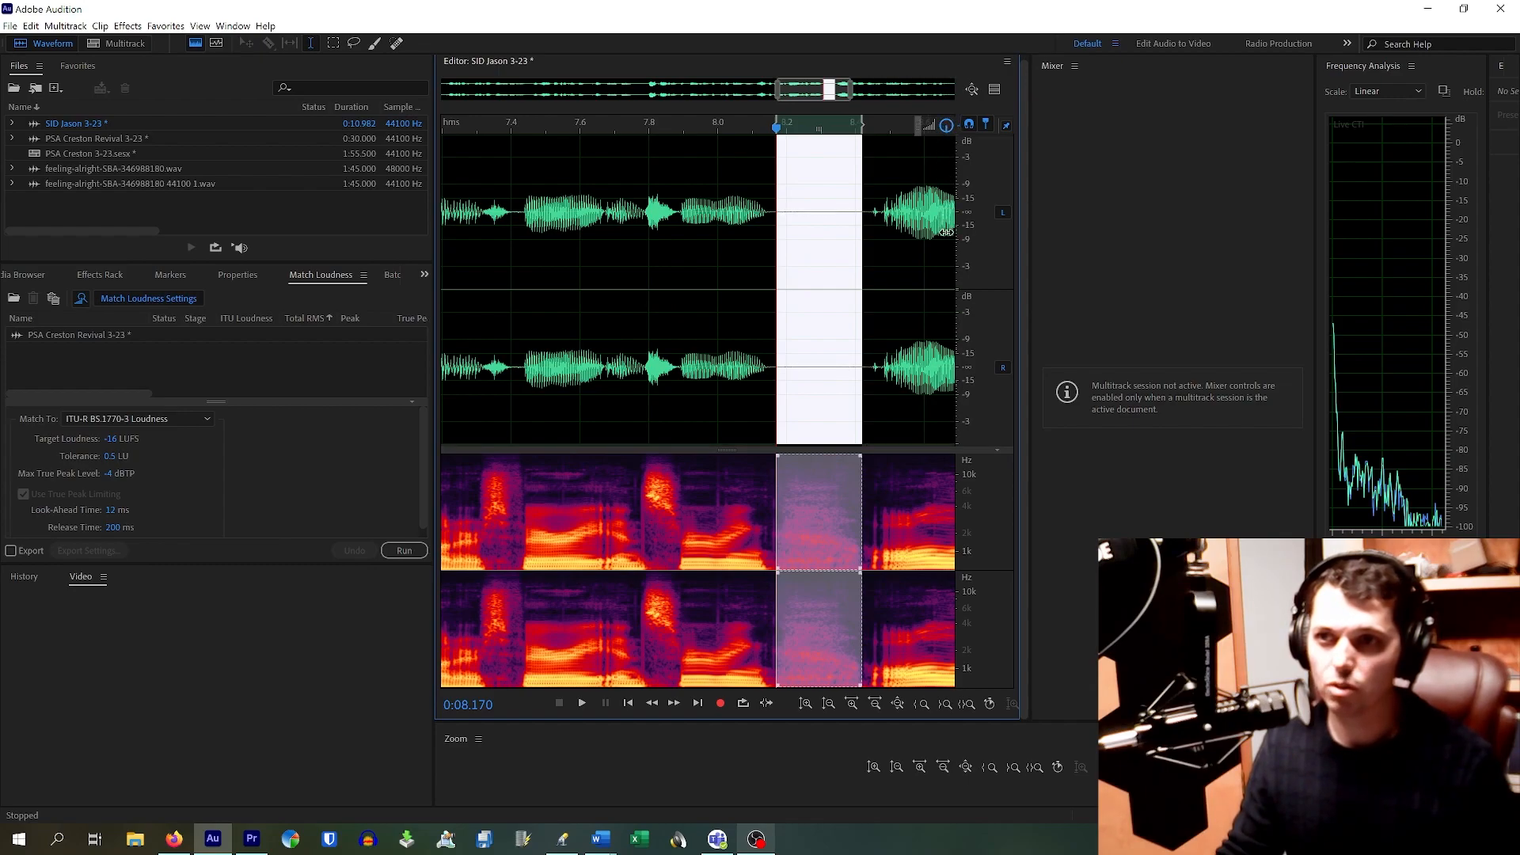
pyautogui.hotkey('ctrl', 'r')
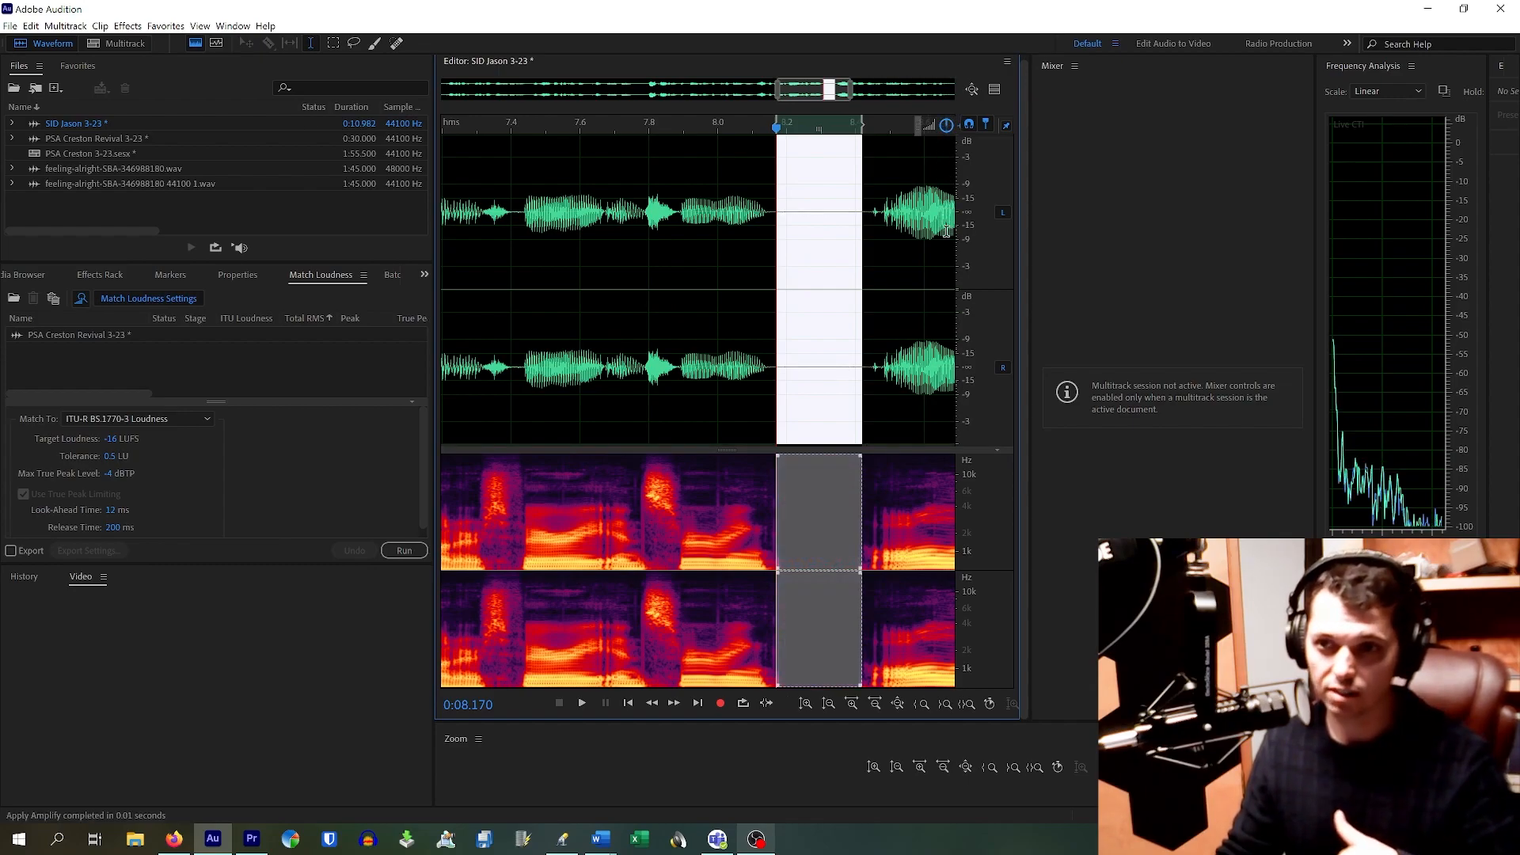
# Step: Compare before and after with undo/redo, keep the silence, and play through the gap
pyautogui.click(665, 305)
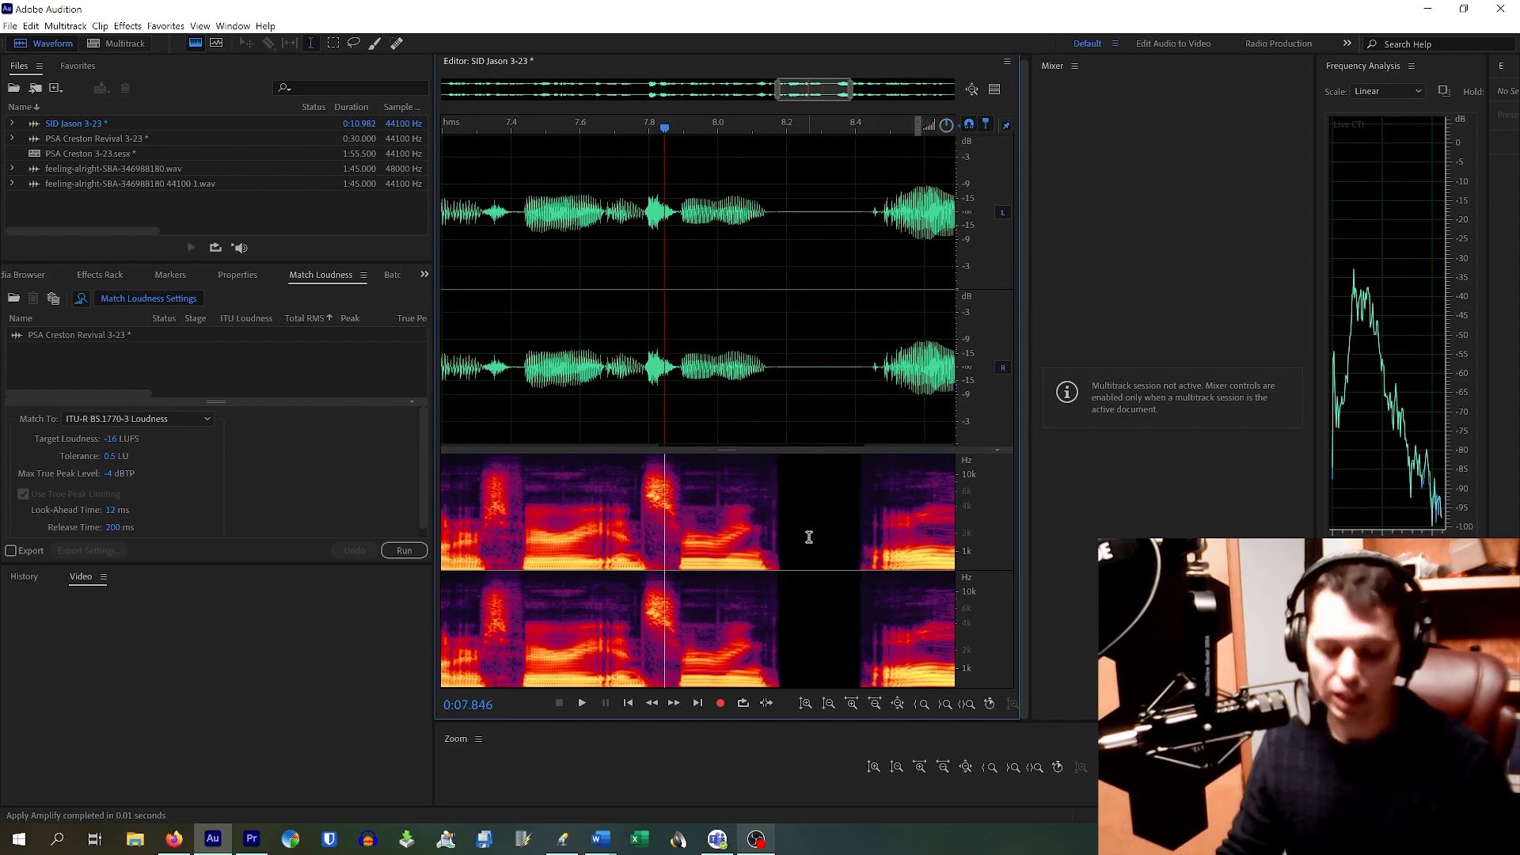
pyautogui.hotkey('ctrl', 'z')
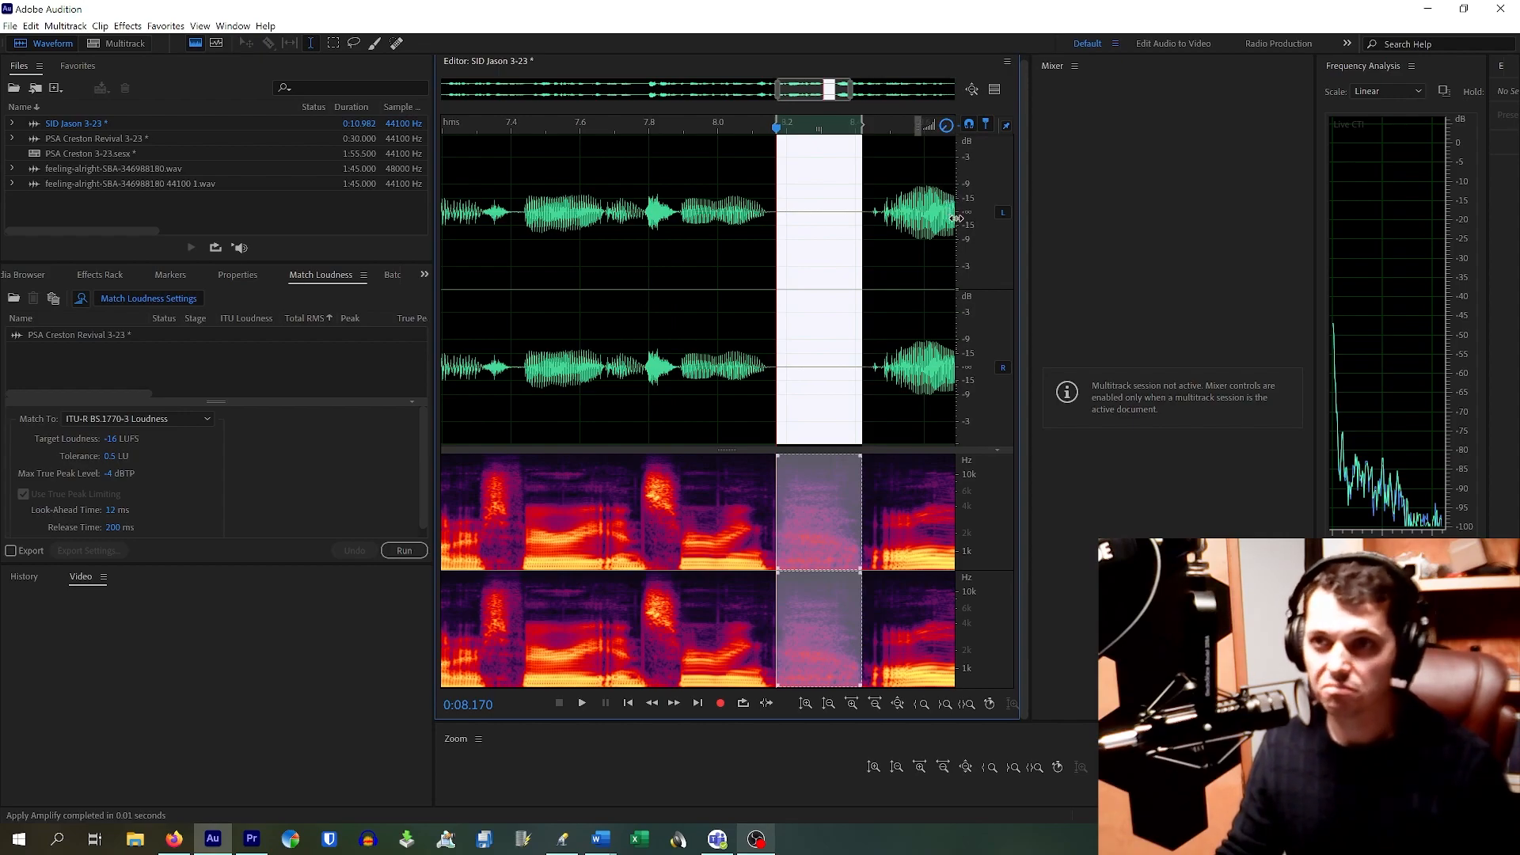
pyautogui.hotkey('ctrl', 'shift', 'z')
pyautogui.click(742, 506)
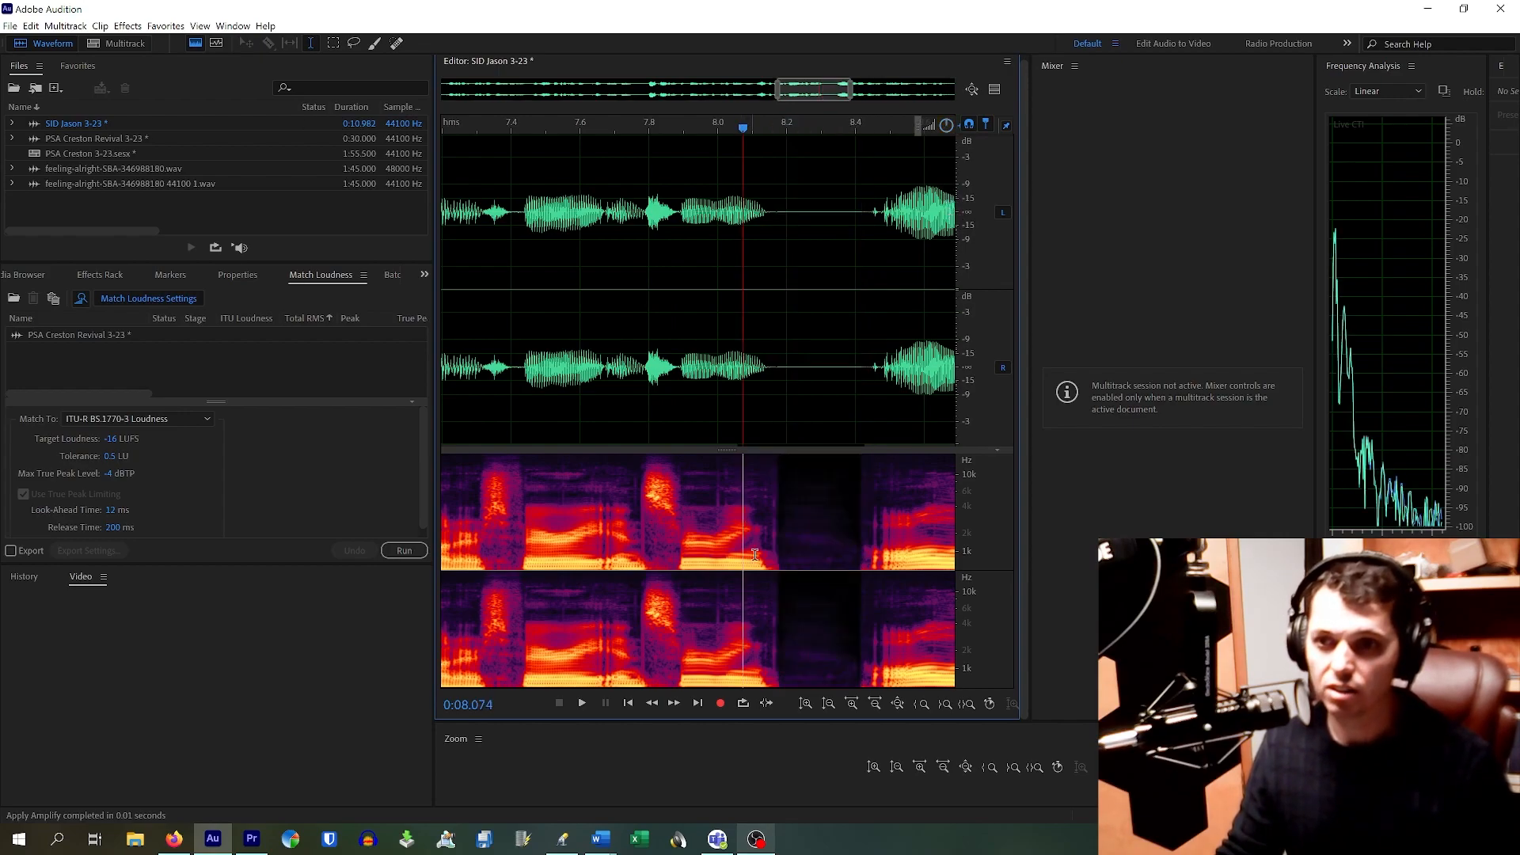
pyautogui.click(690, 492)
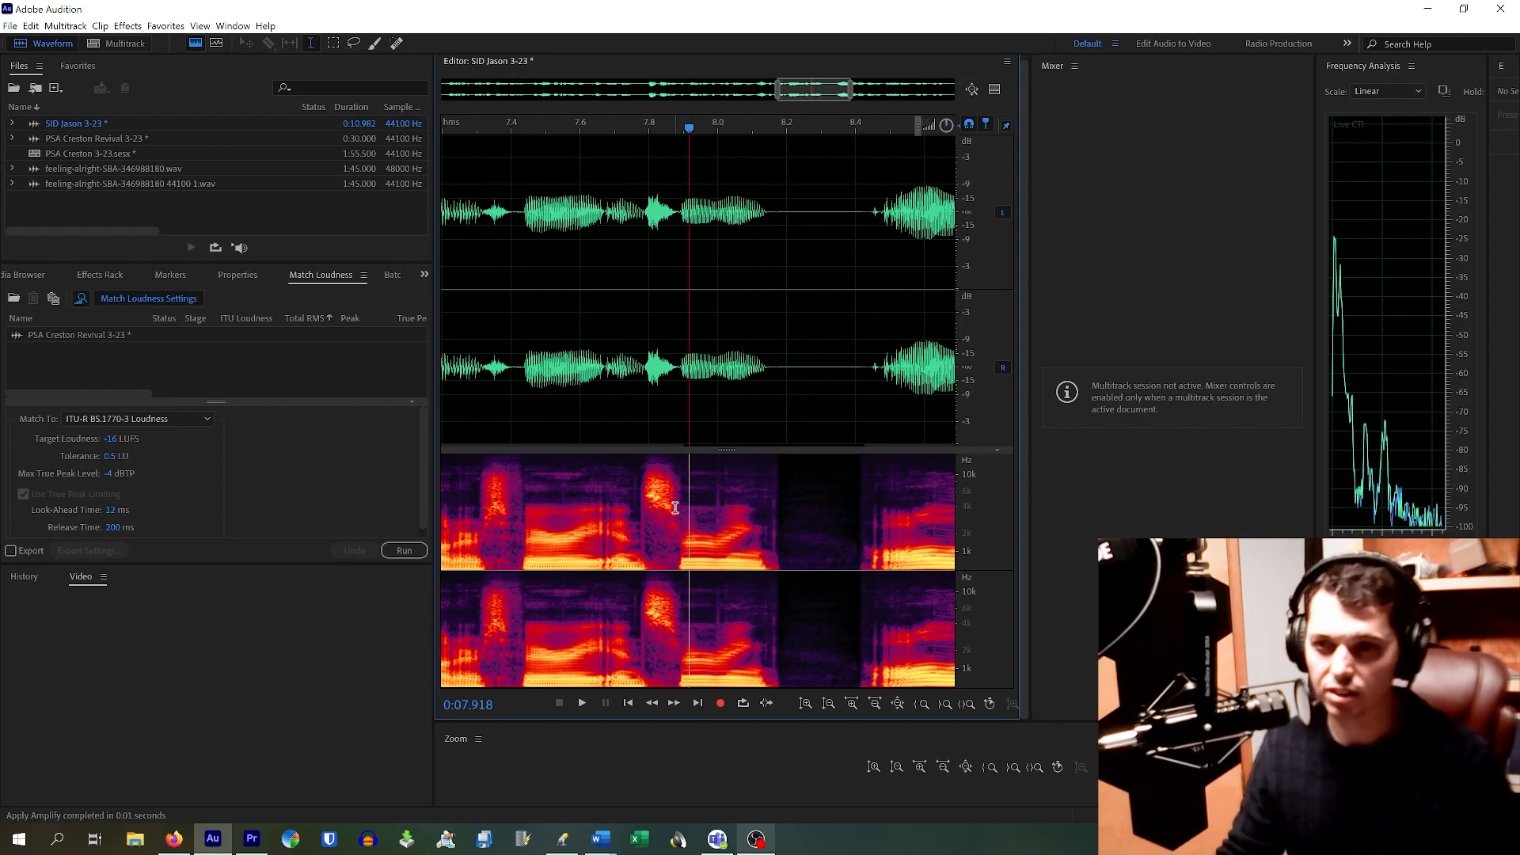
pyautogui.press('space')
pyautogui.press('space')
pyautogui.scroll(-4, 767, 401)
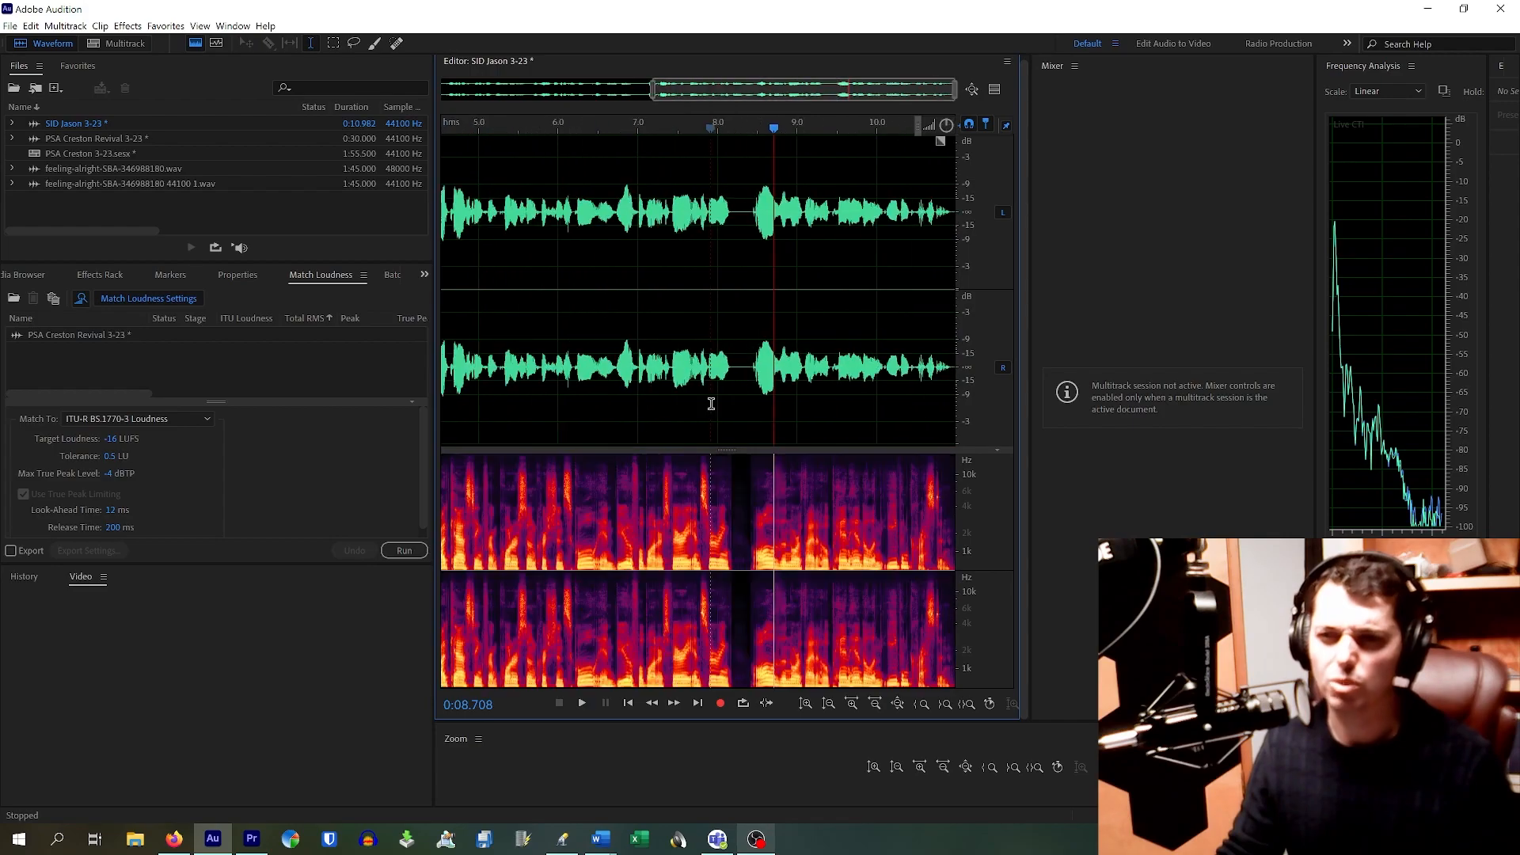
pyautogui.click(662, 423)
pyautogui.press('space')
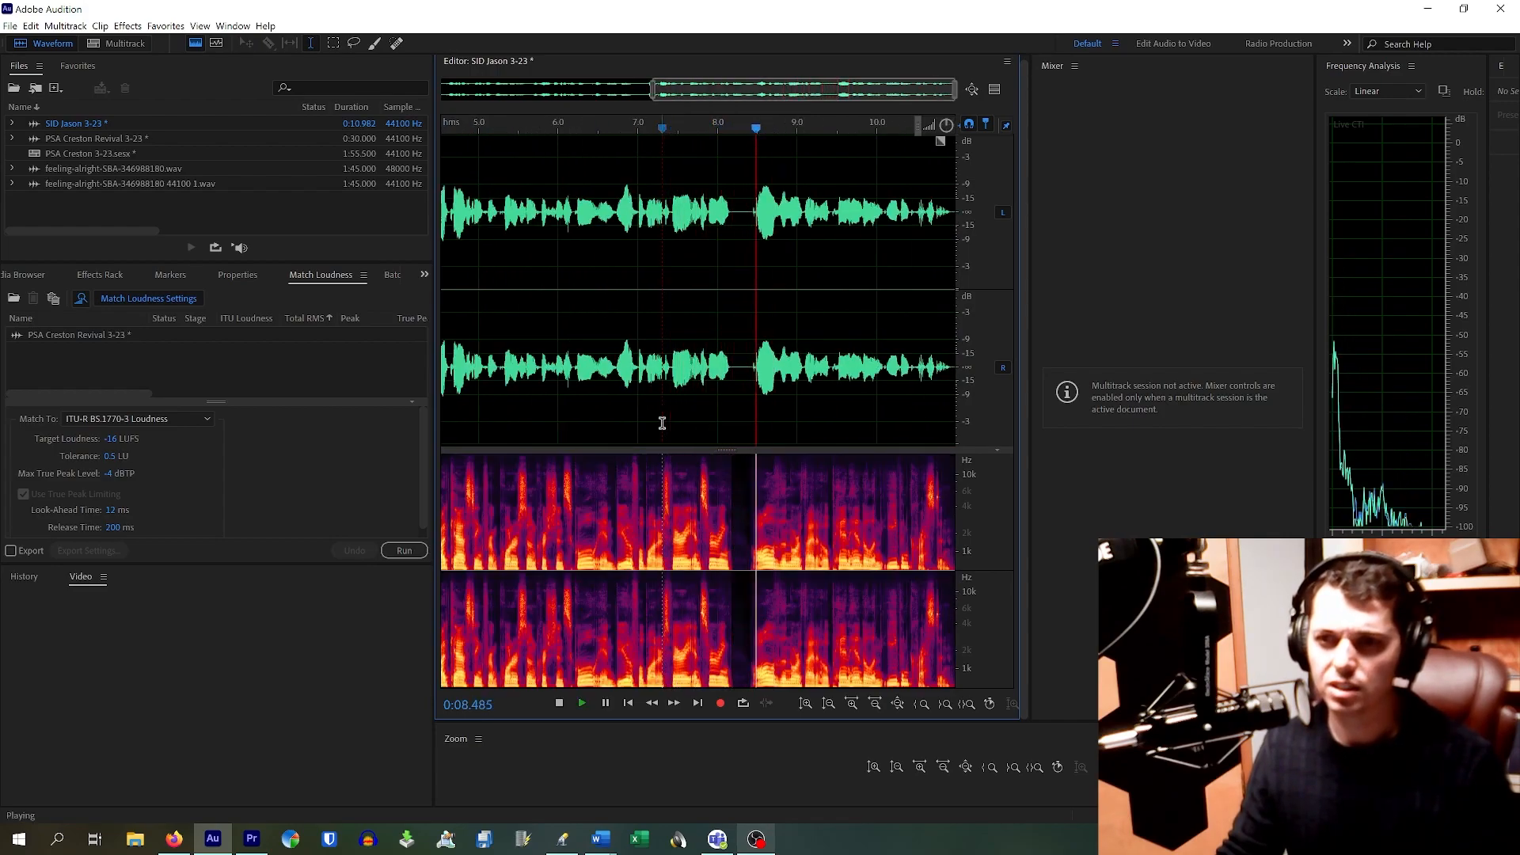
pyautogui.press('space')
# Step: Delete the silent gap at 8.2–8.4 s and play from about 7.4 s
pyautogui.scroll(5, 734, 231)
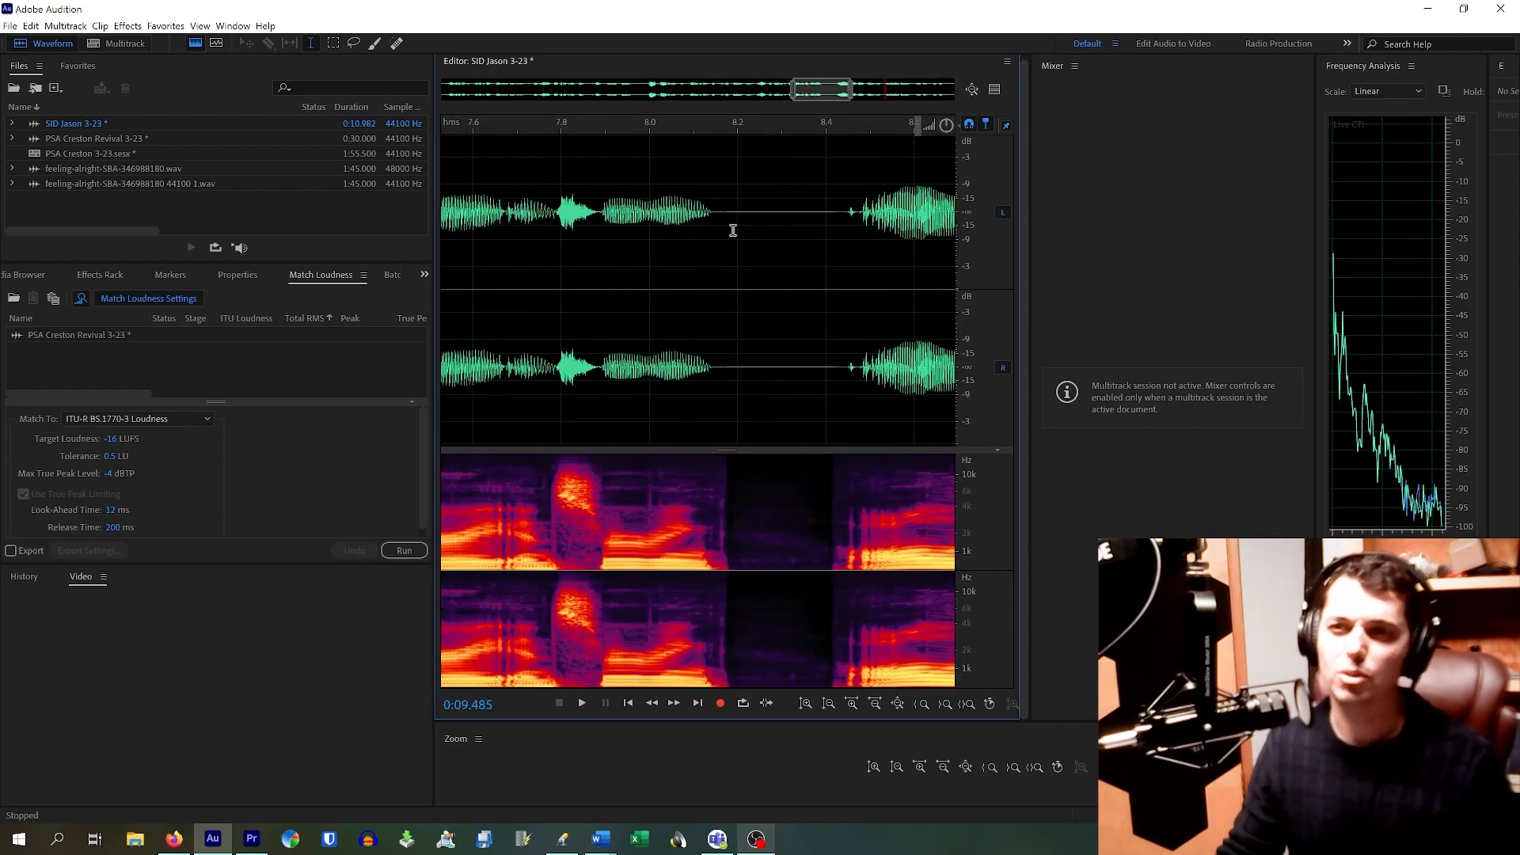
pyautogui.moveTo(729, 210); pyautogui.dragTo(819, 331)
pyautogui.press('Delete')
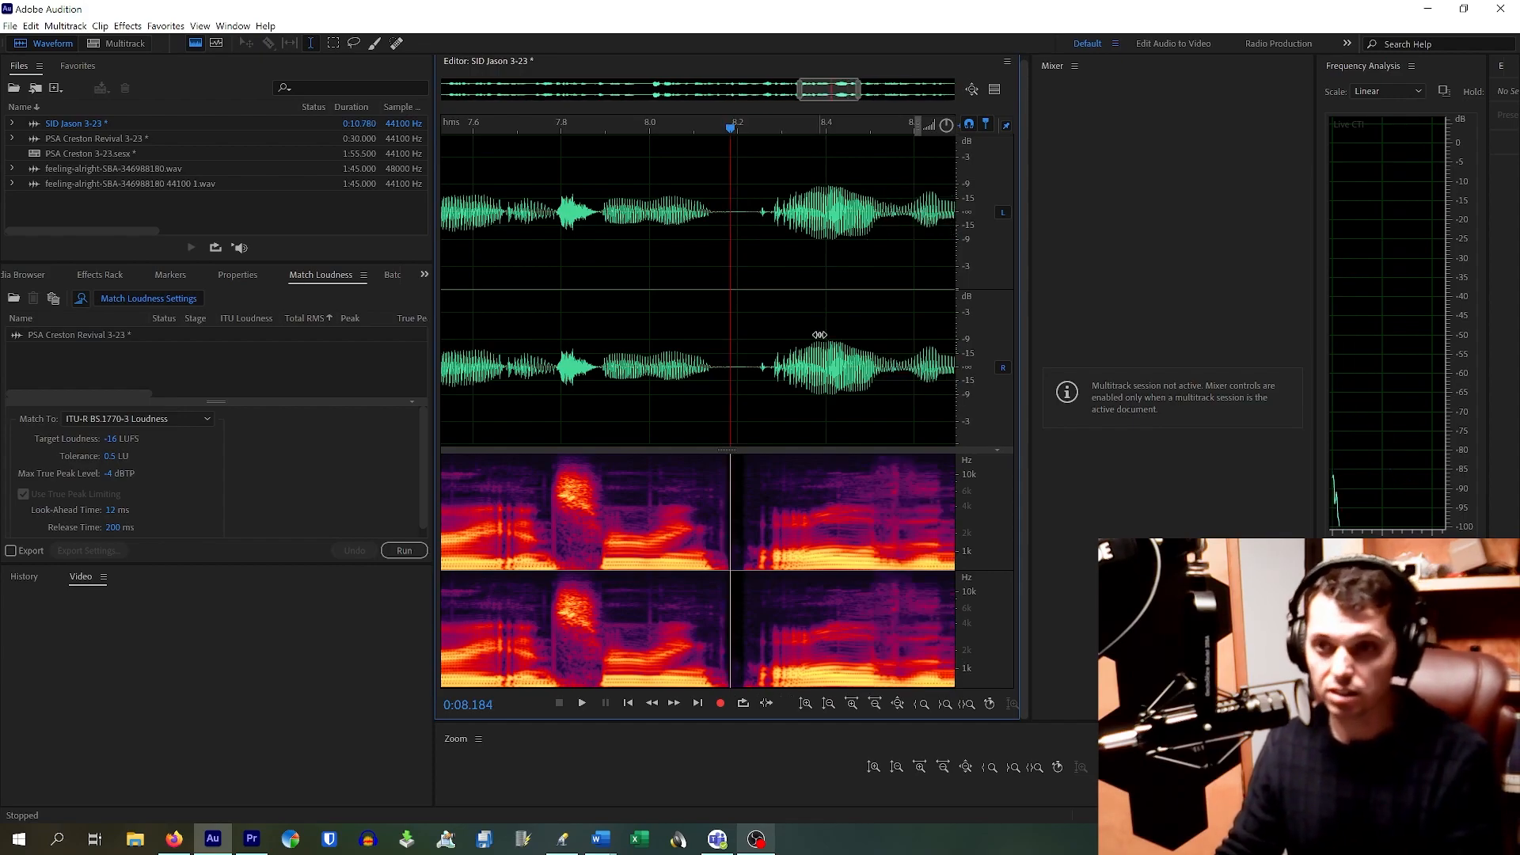
pyautogui.click(710, 430)
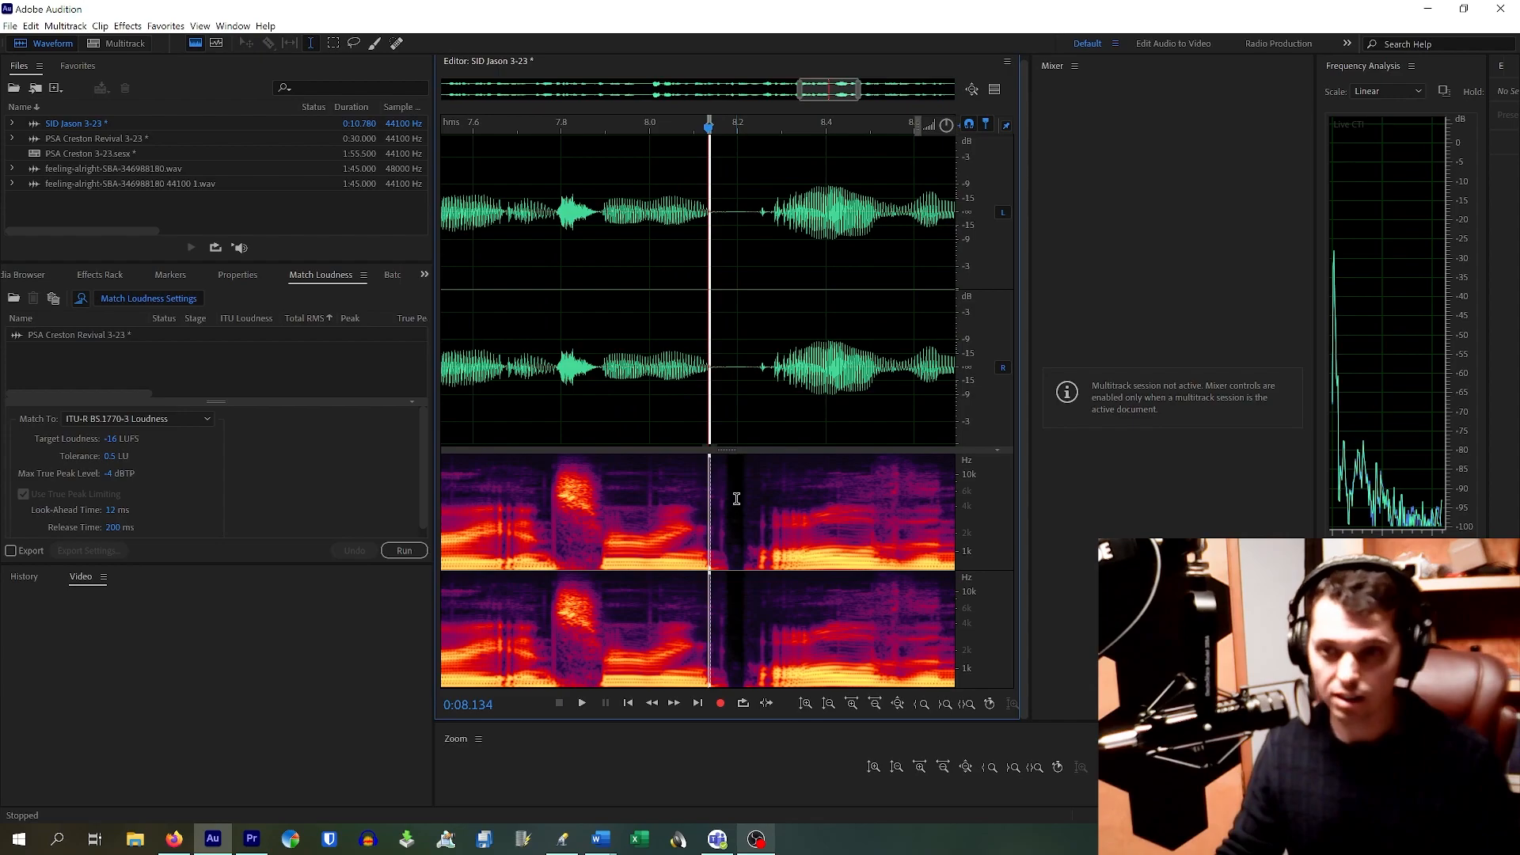
pyautogui.scroll(-3, 482, 327)
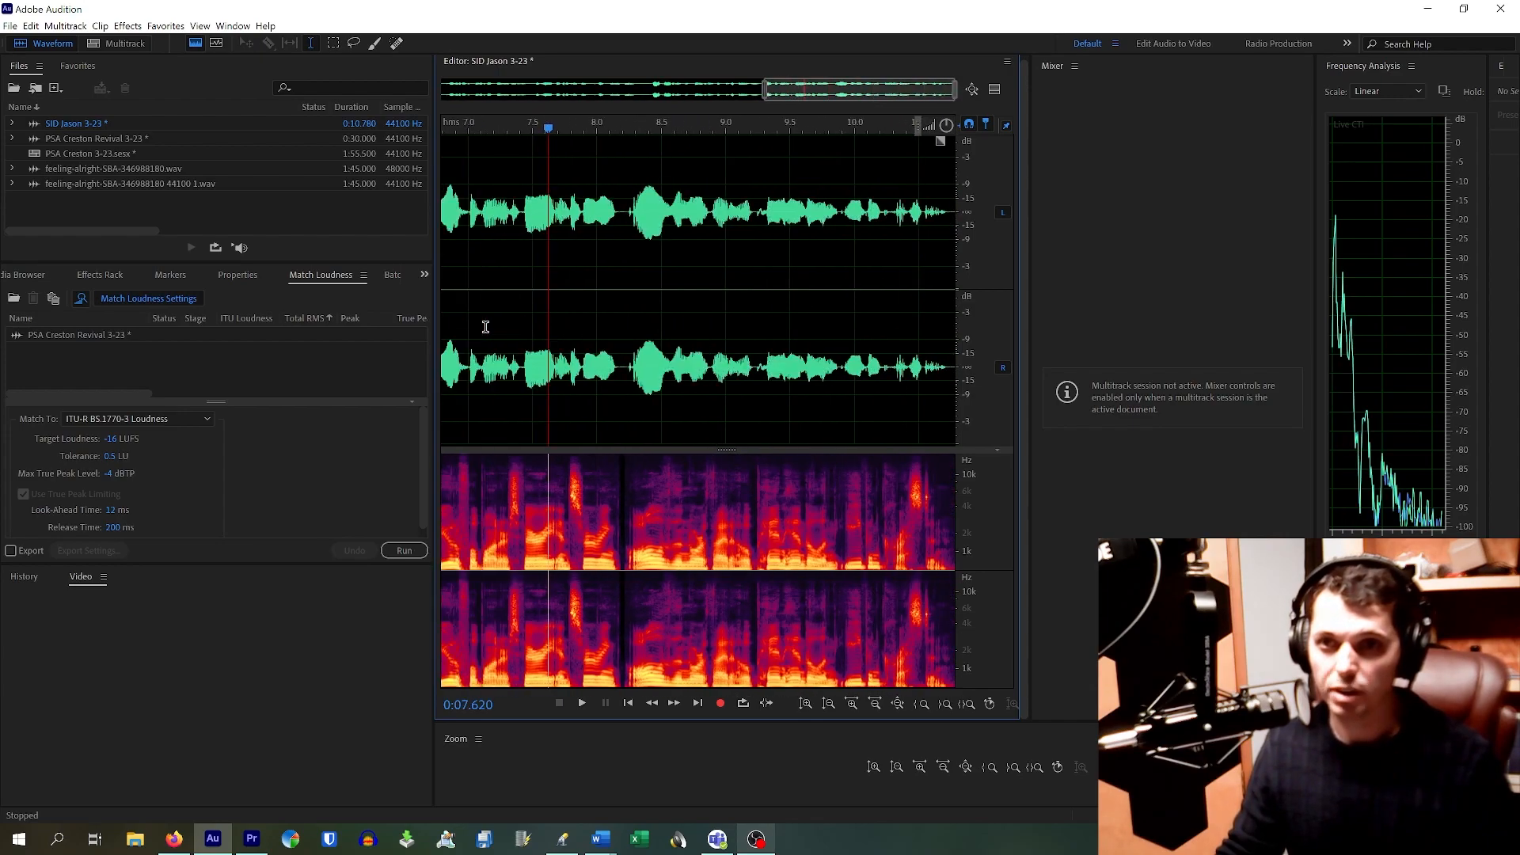
pyautogui.click(513, 261)
pyautogui.click(520, 244)
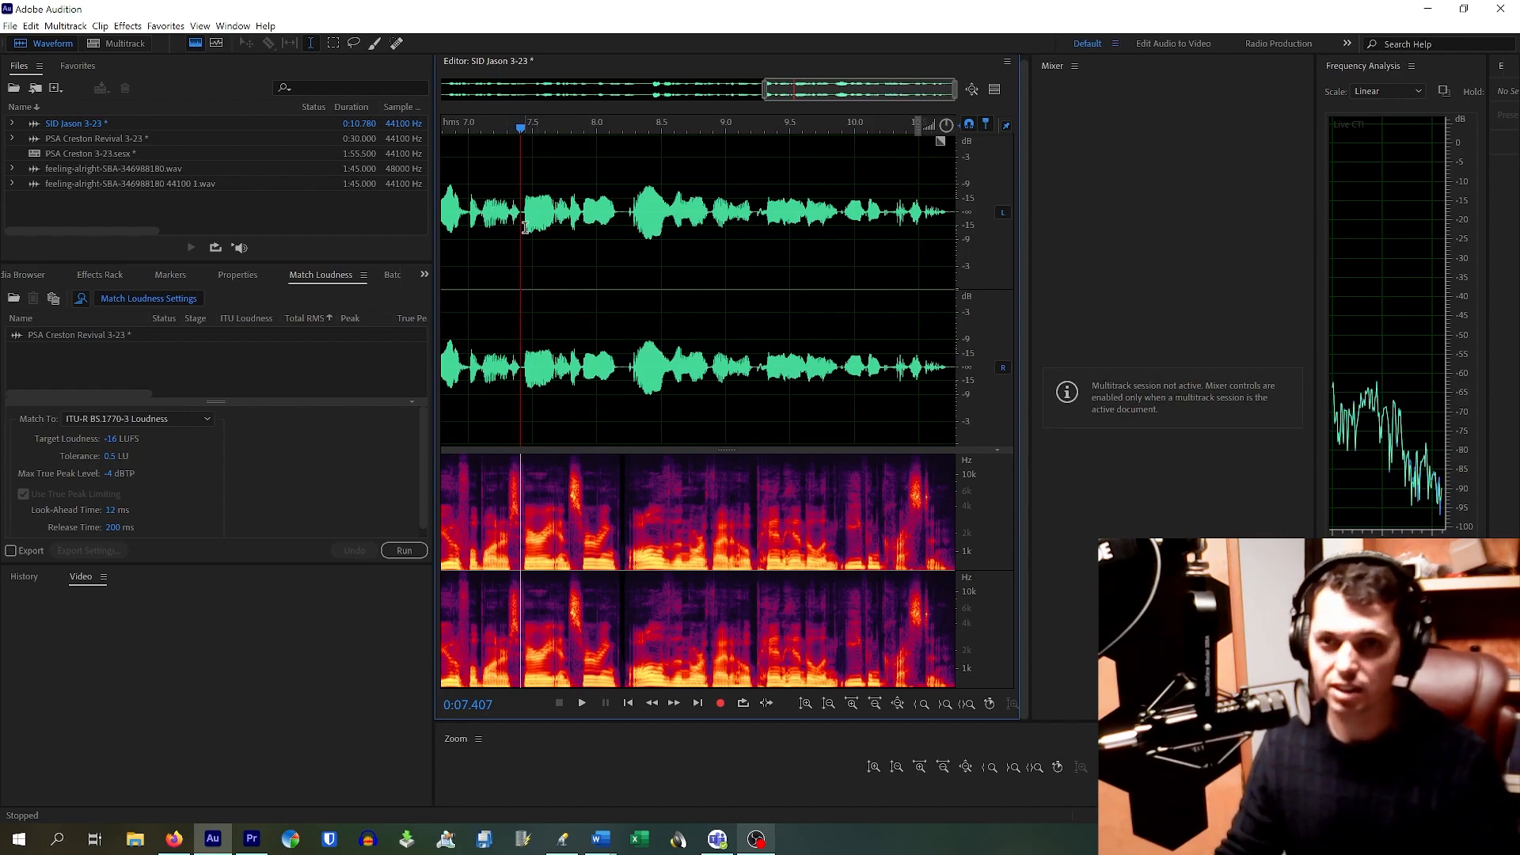
pyautogui.press('space')
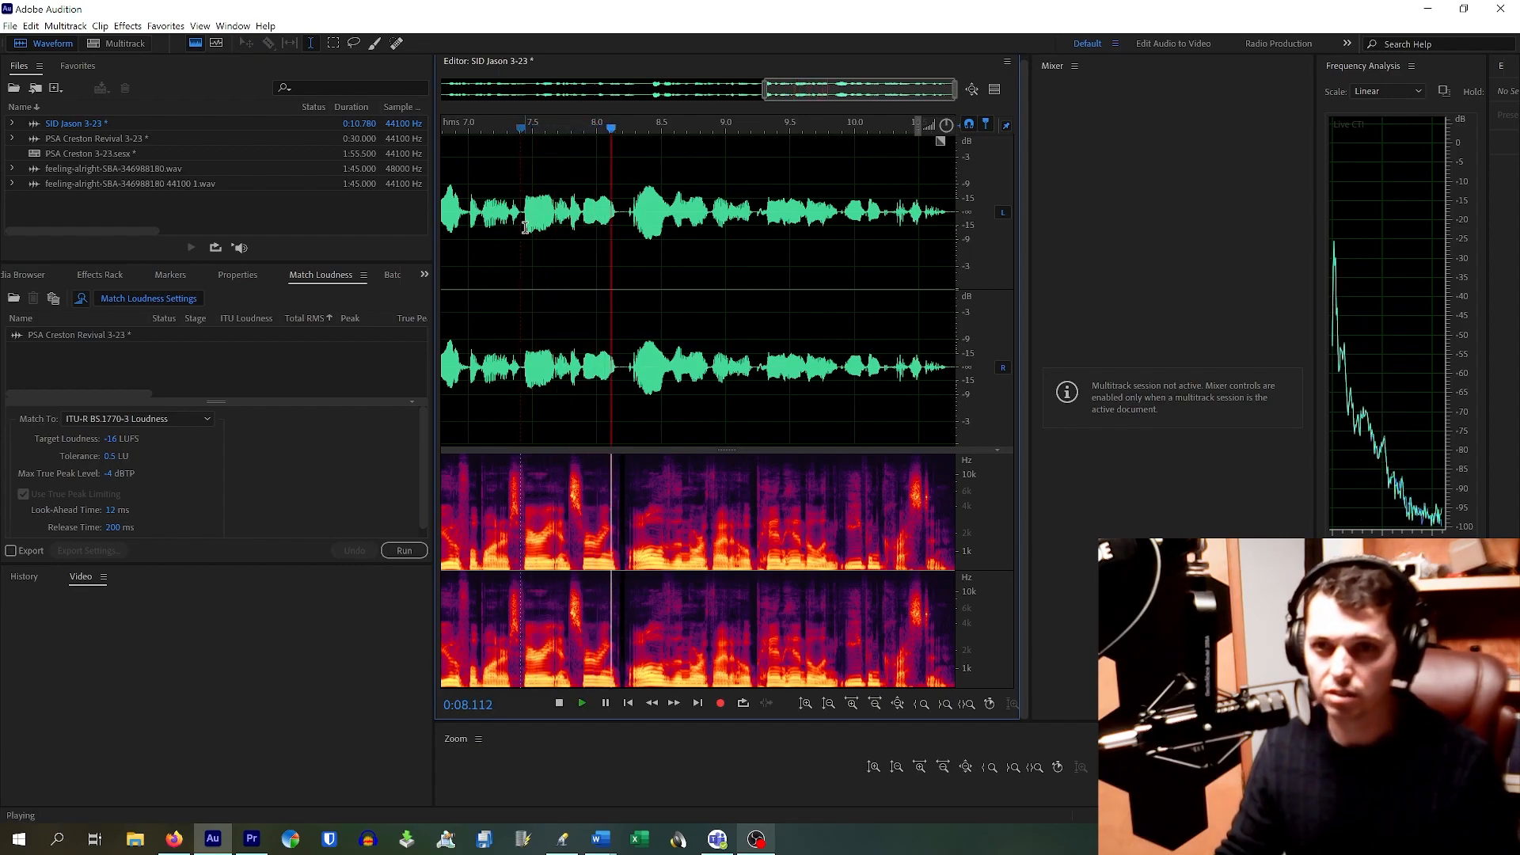
# Step: Delete the short silence at about 8.17–8.20 s and check the cut from 6.4 s
pyautogui.scroll(5, 614, 203)
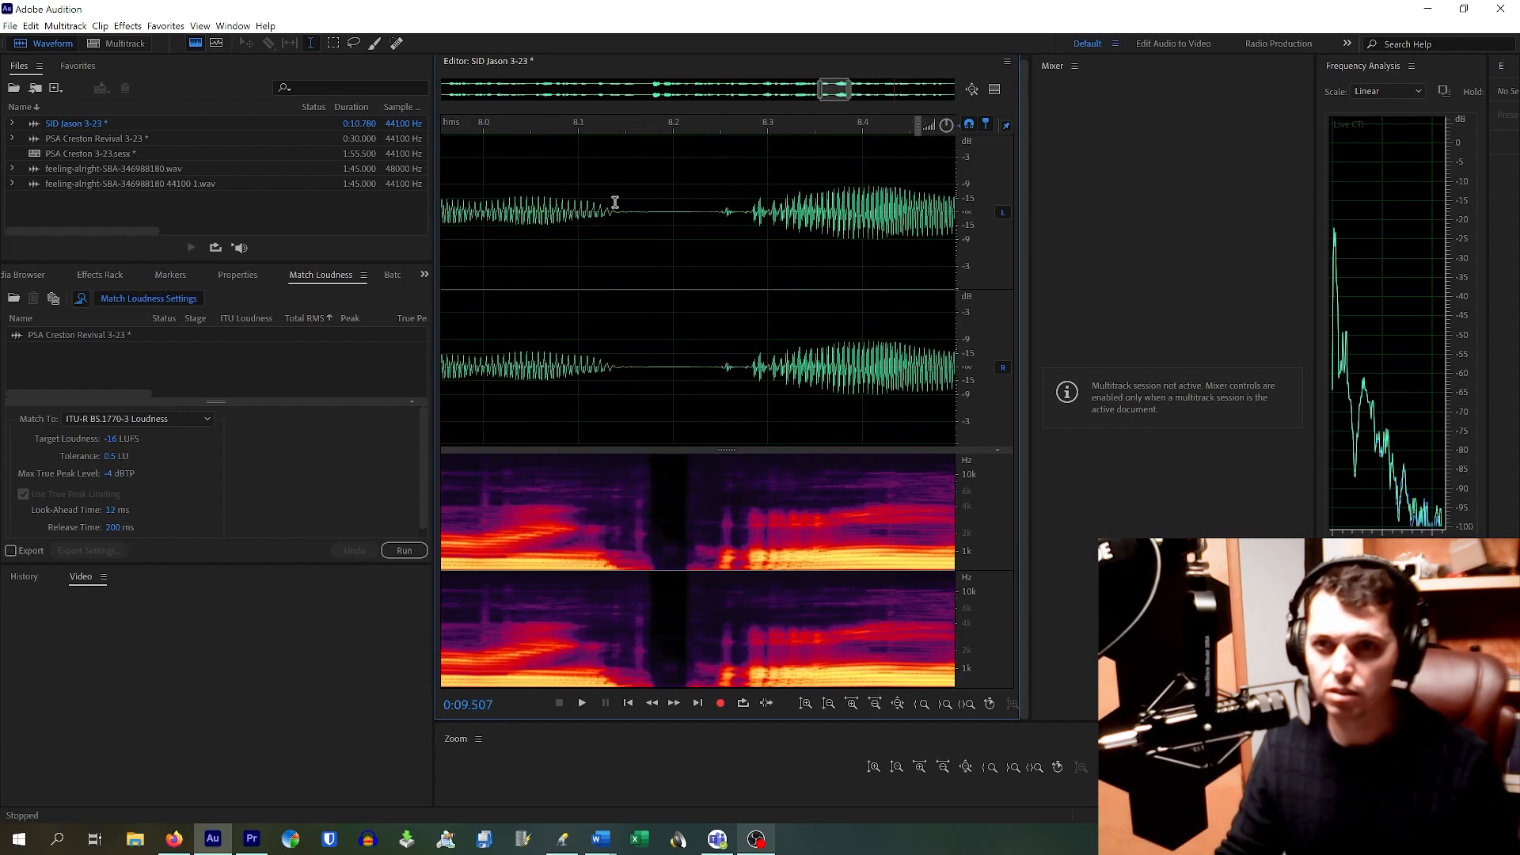
pyautogui.moveTo(641, 211); pyautogui.dragTo(710, 275)
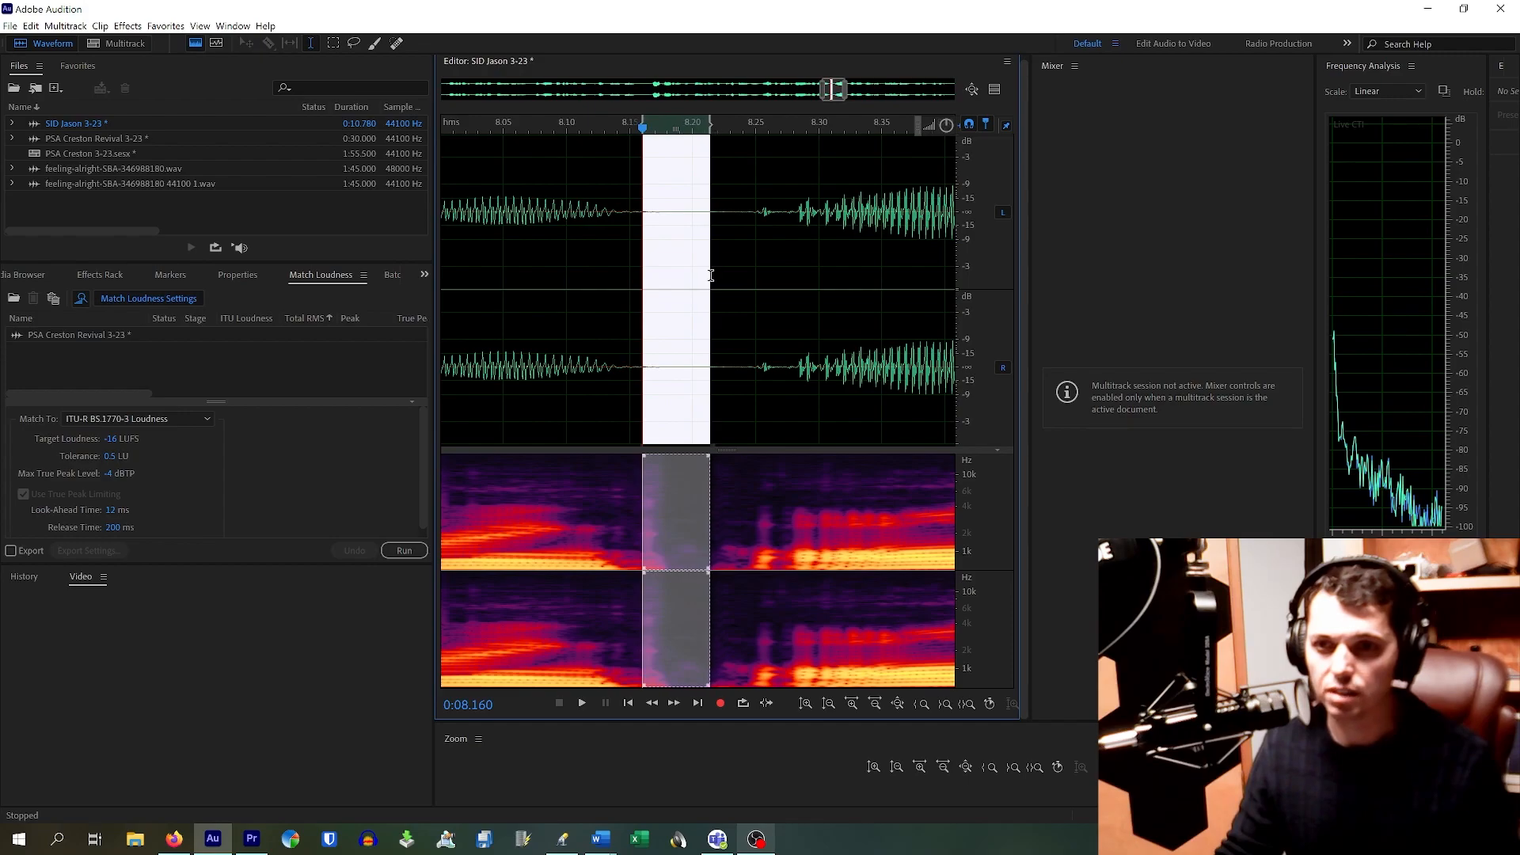
pyautogui.click(663, 221)
pyautogui.moveTo(654, 214); pyautogui.dragTo(711, 283)
pyautogui.press('Delete')
pyautogui.scroll(-6, 687, 274)
pyautogui.click(671, 280)
pyautogui.press('space')
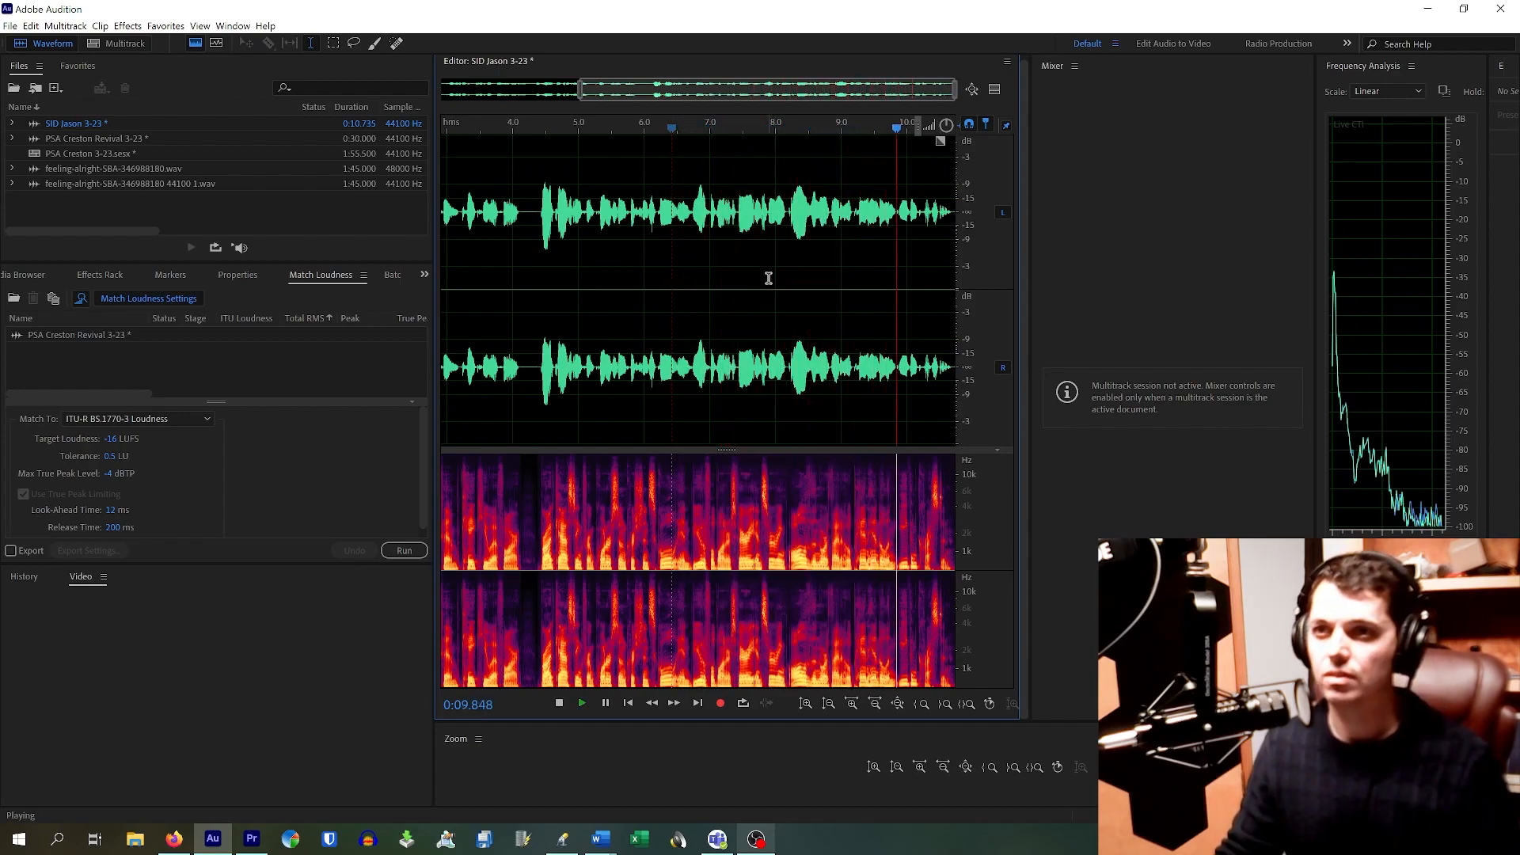
pyautogui.press('space')
# Step: Cut another short gap near 8.1 s, then undo that deletion and replay the restored section
pyautogui.scroll(6, 808, 230)
pyautogui.scroll(-2, 914, 233)
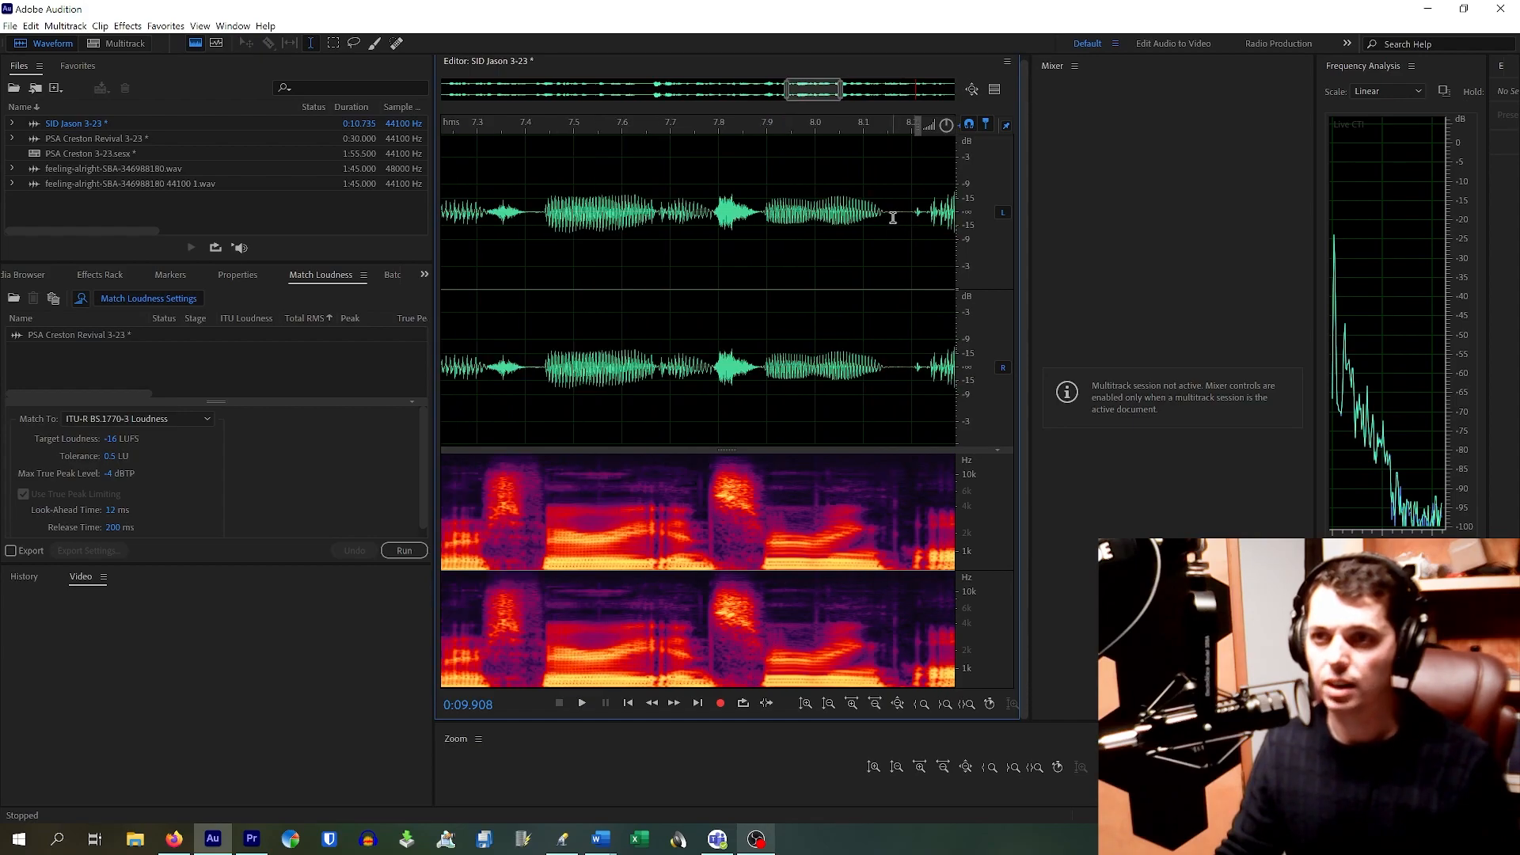
pyautogui.moveTo(890, 214); pyautogui.dragTo(914, 250)
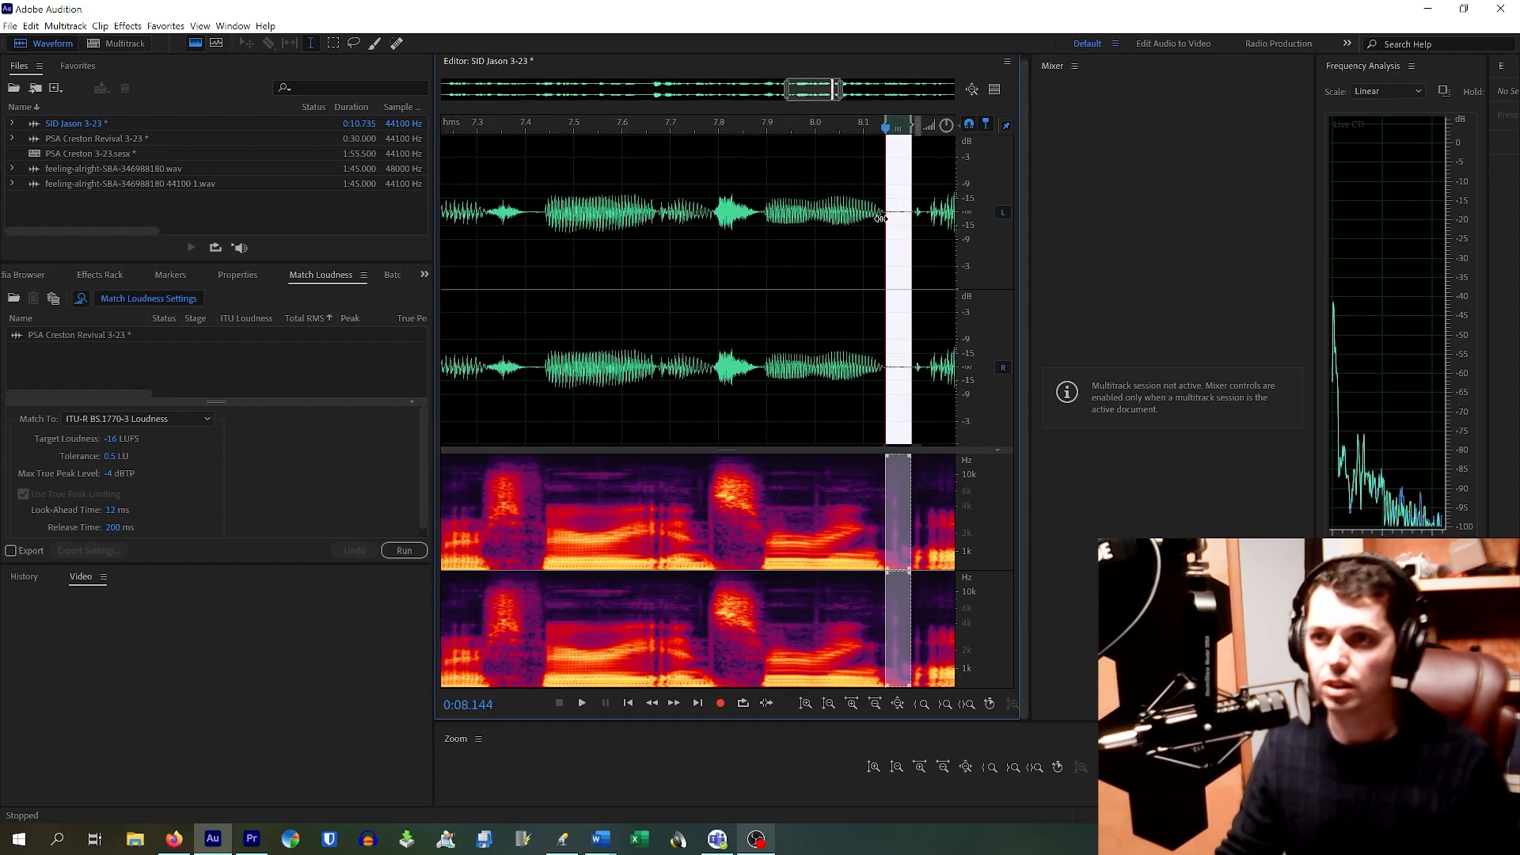
pyautogui.press('Delete')
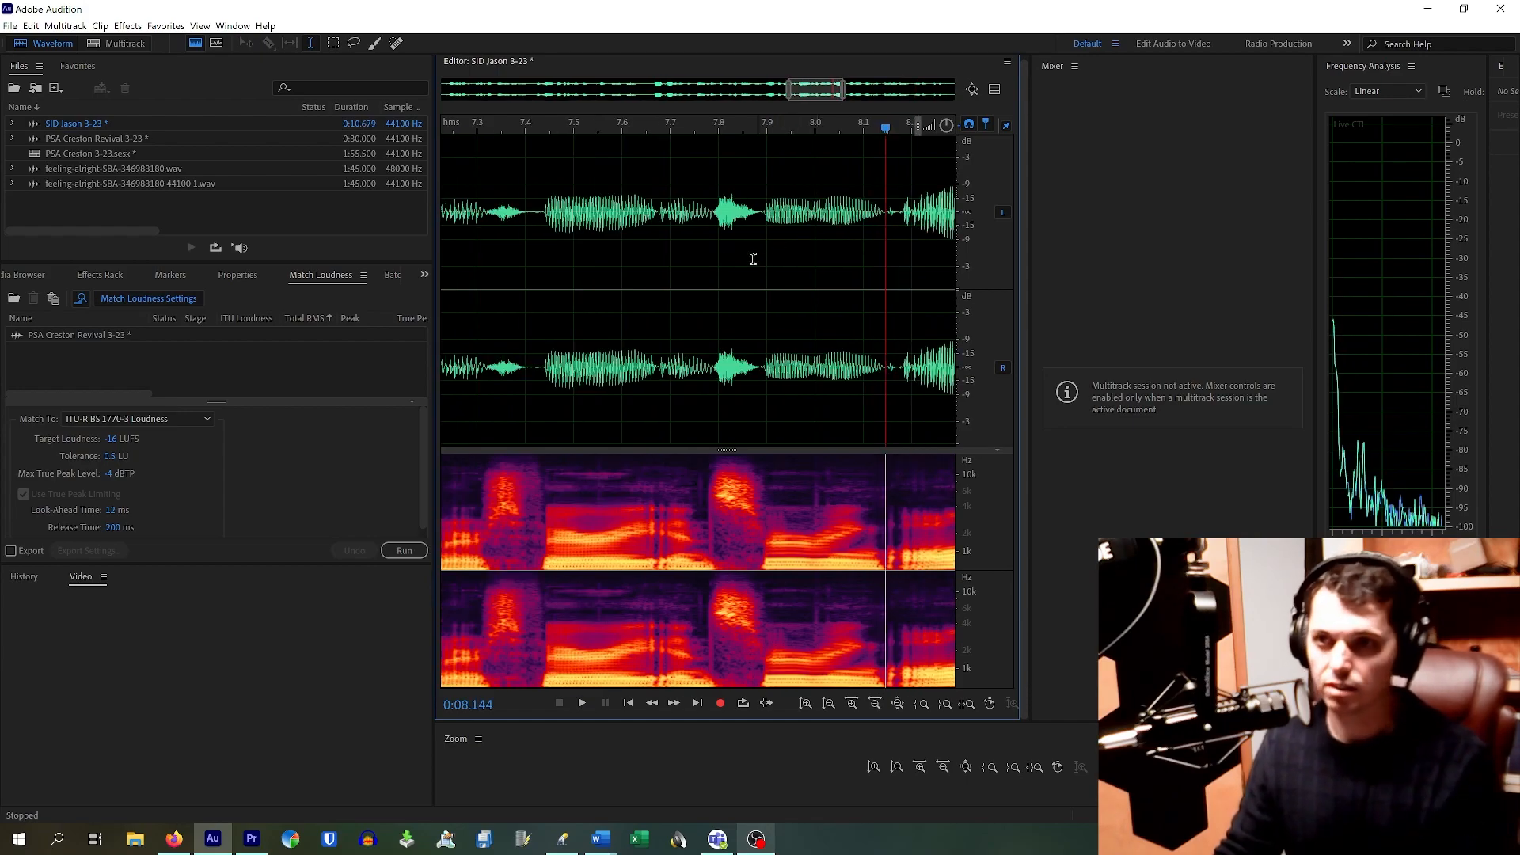
pyautogui.scroll(-4, 761, 255)
pyautogui.click(676, 263)
pyautogui.click(708, 237)
pyautogui.press('space')
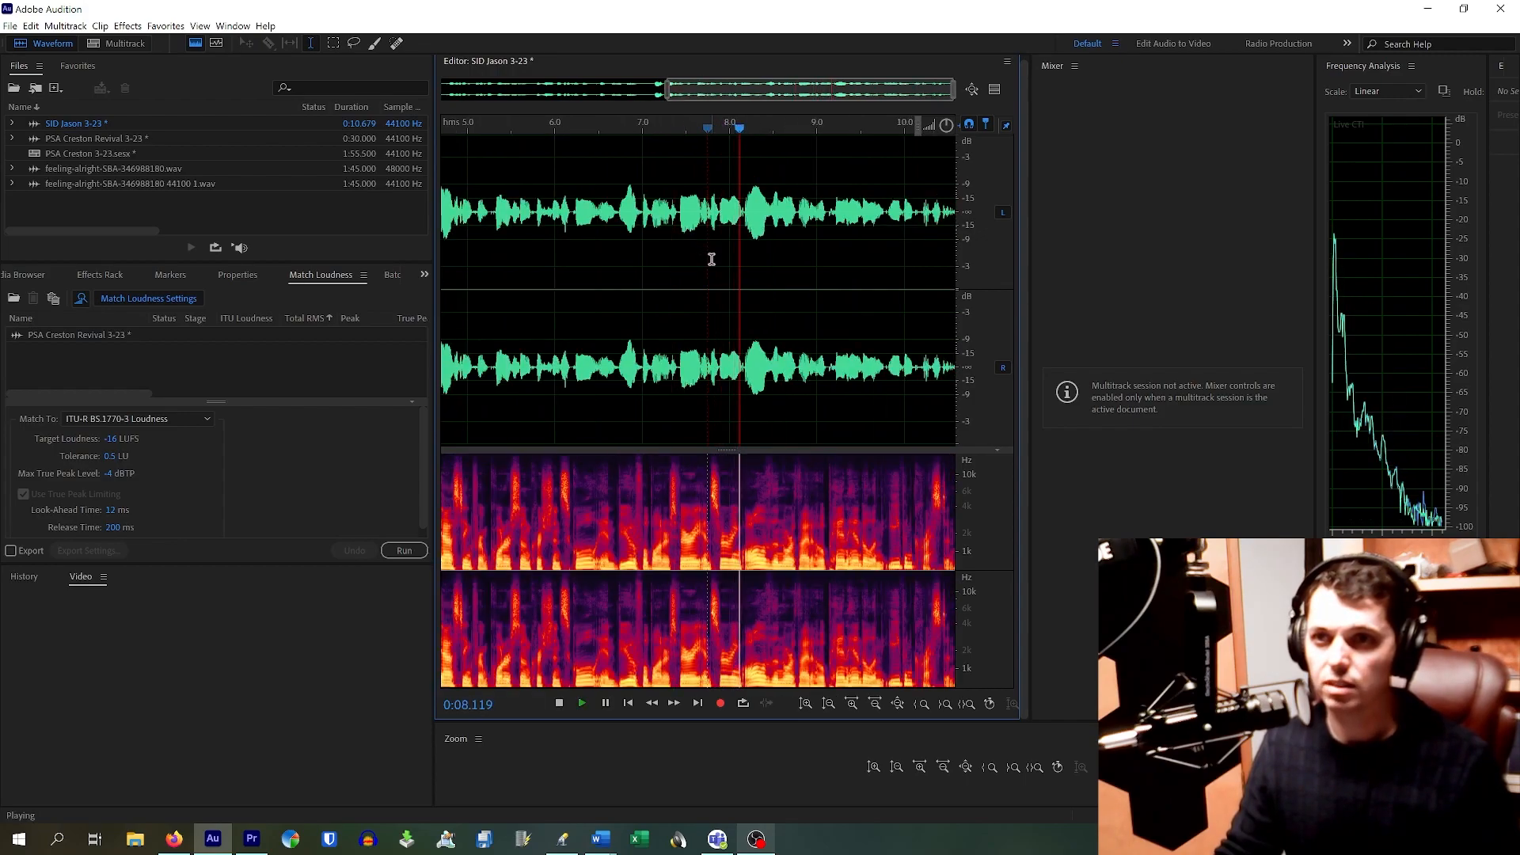
pyautogui.press('space')
pyautogui.hotkey('ctrl', 'z')
pyautogui.click(700, 228)
pyautogui.press('space')
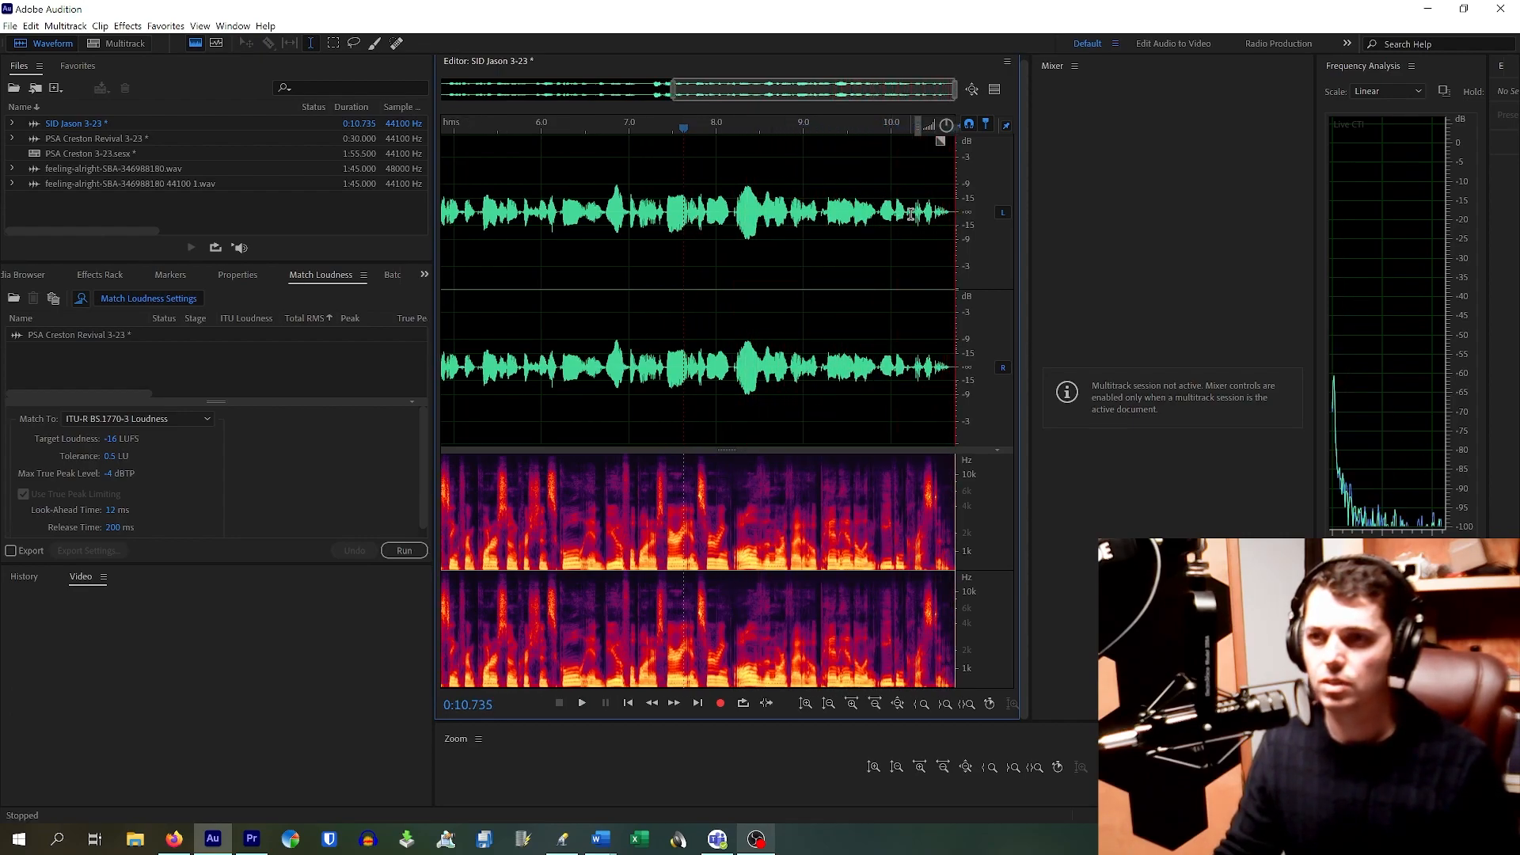
# Step: Play back the end of the clip from several points between about 8.2 and 9.7 s
pyautogui.click(877, 215)
pyautogui.press('space')
pyautogui.click(877, 214)
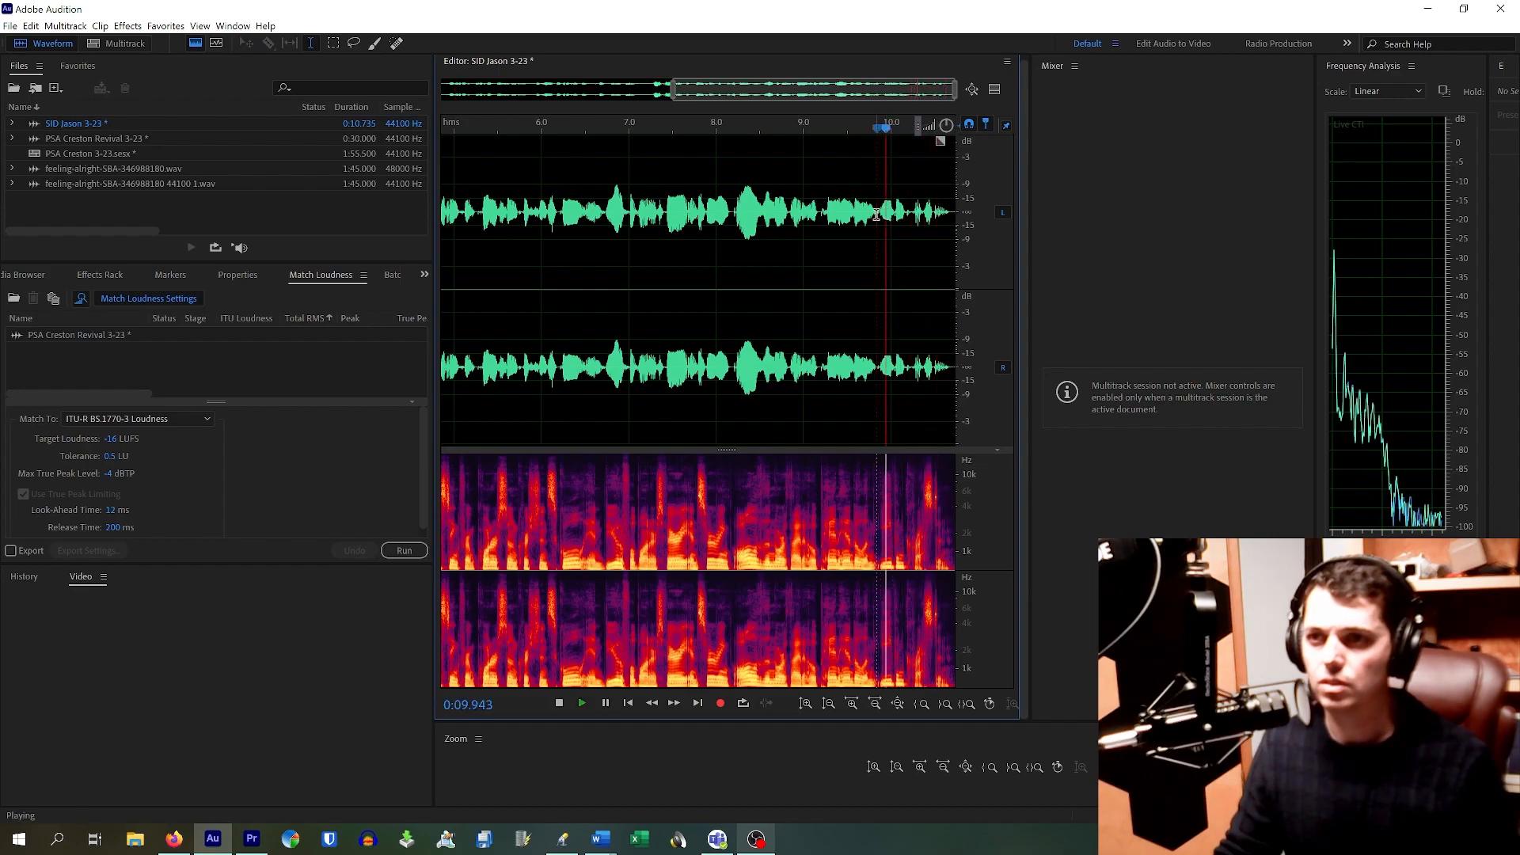
pyautogui.click(833, 215)
pyautogui.press('space')
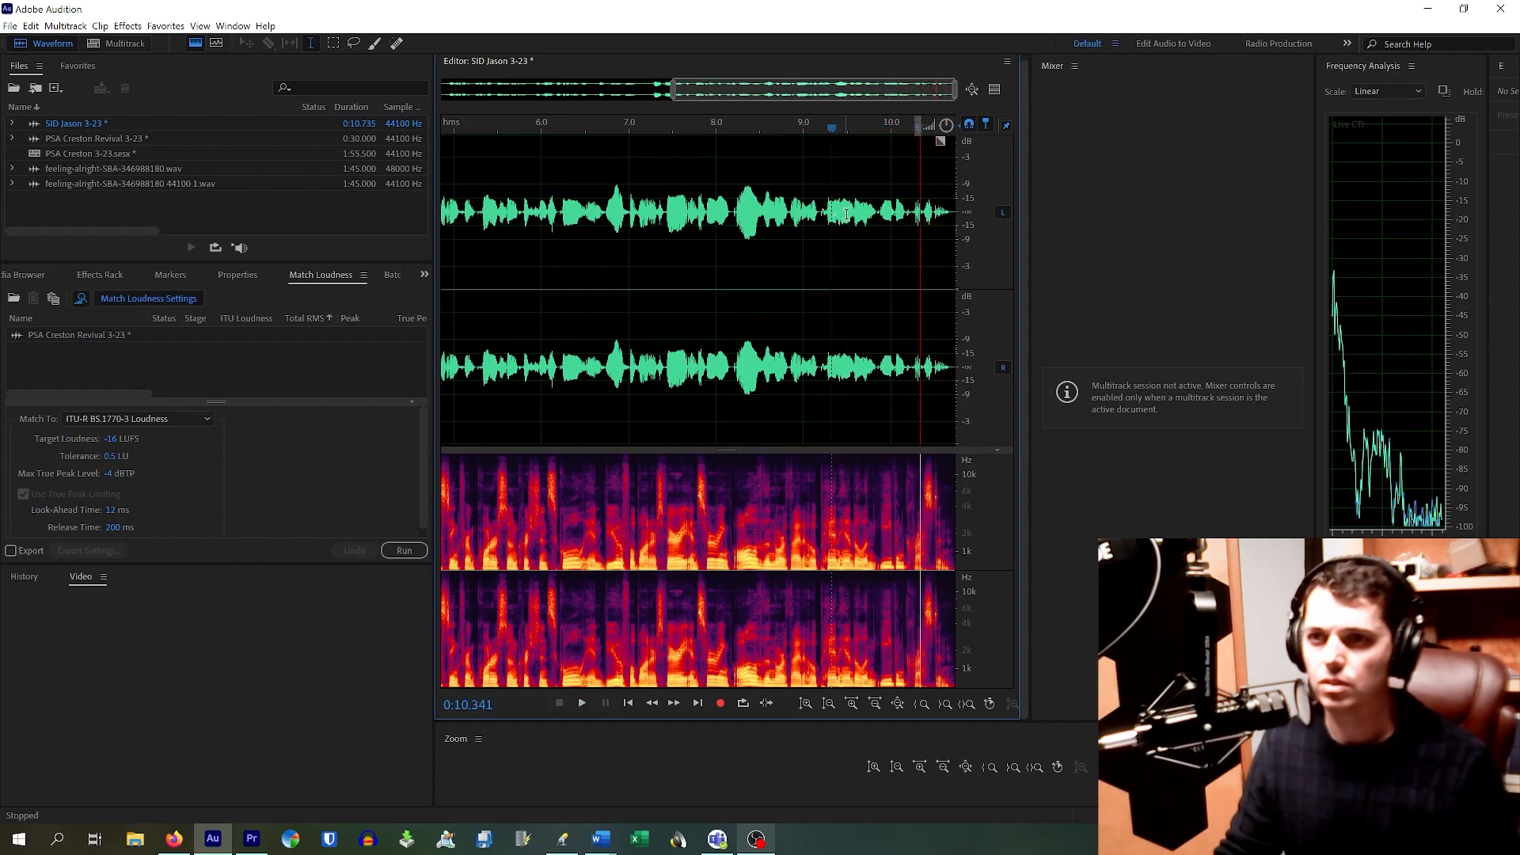
pyautogui.scroll(3, 845, 214)
pyautogui.scroll(-4, 875, 209)
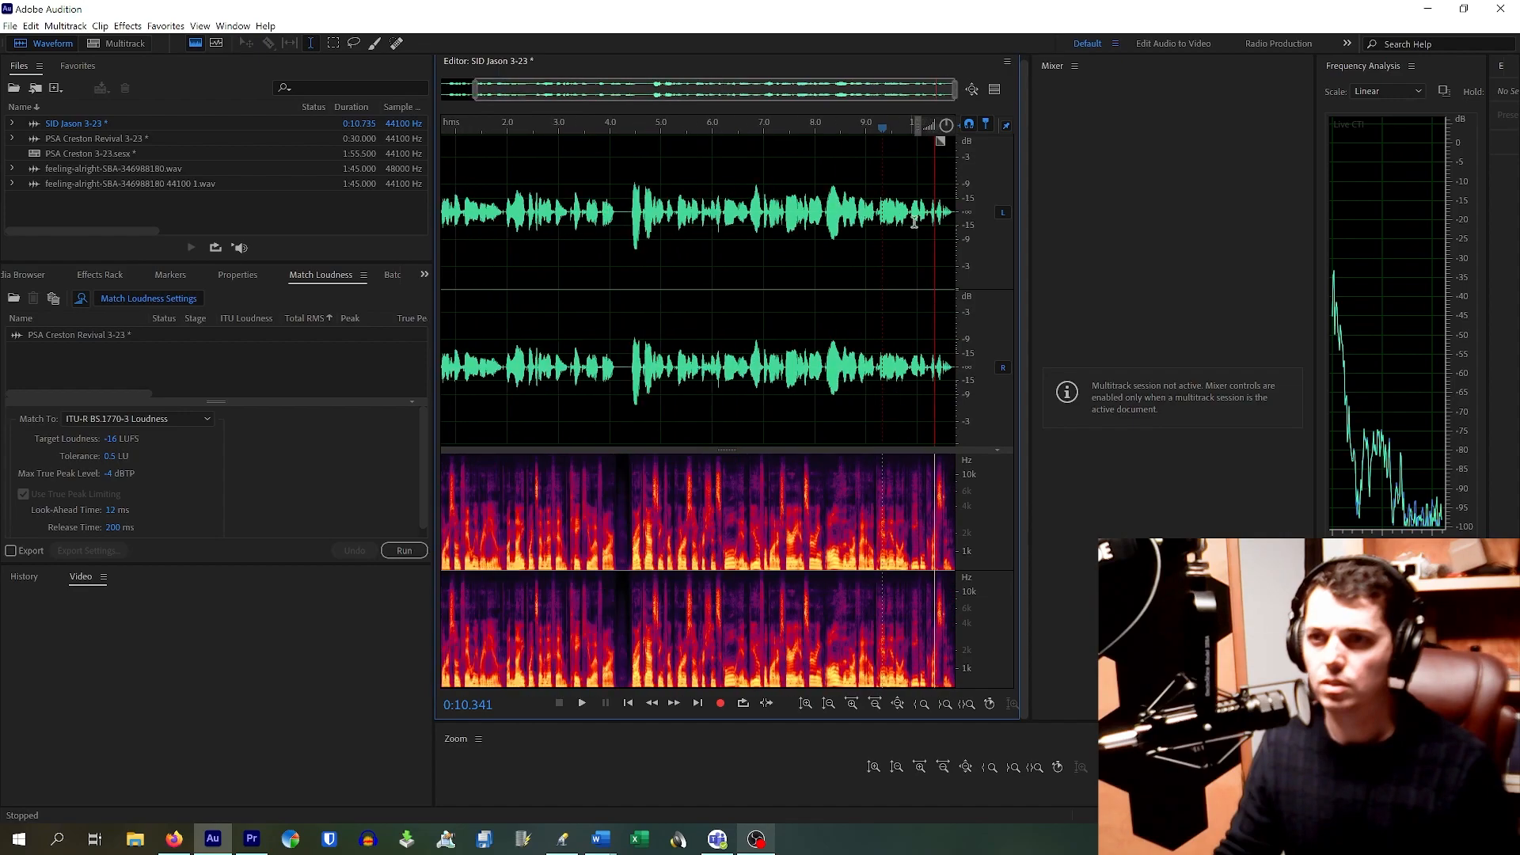
pyautogui.scroll(-2, 919, 217)
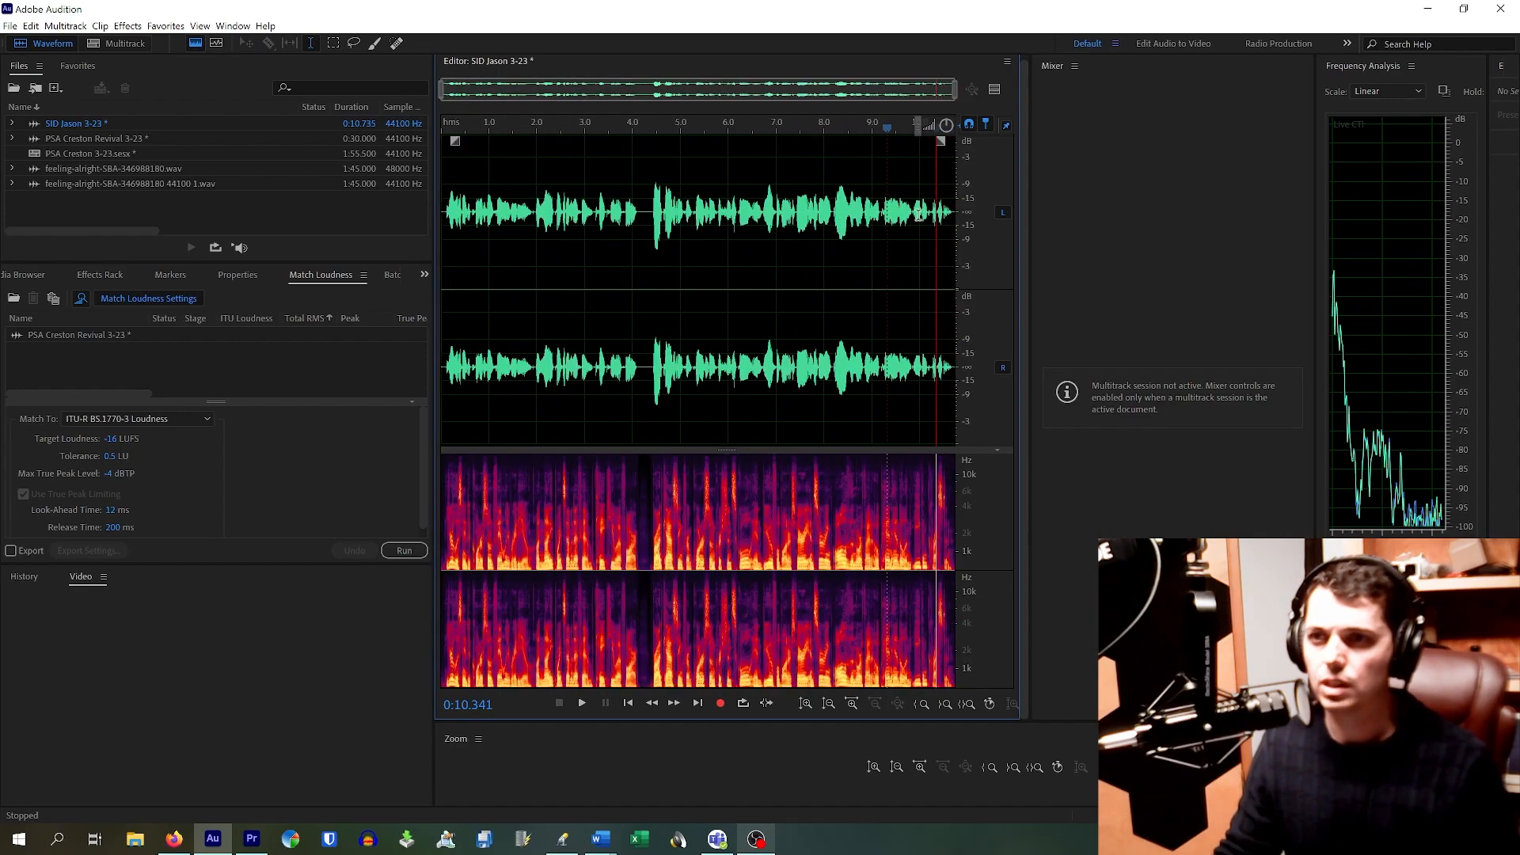
pyautogui.click(845, 225)
pyautogui.press('space')
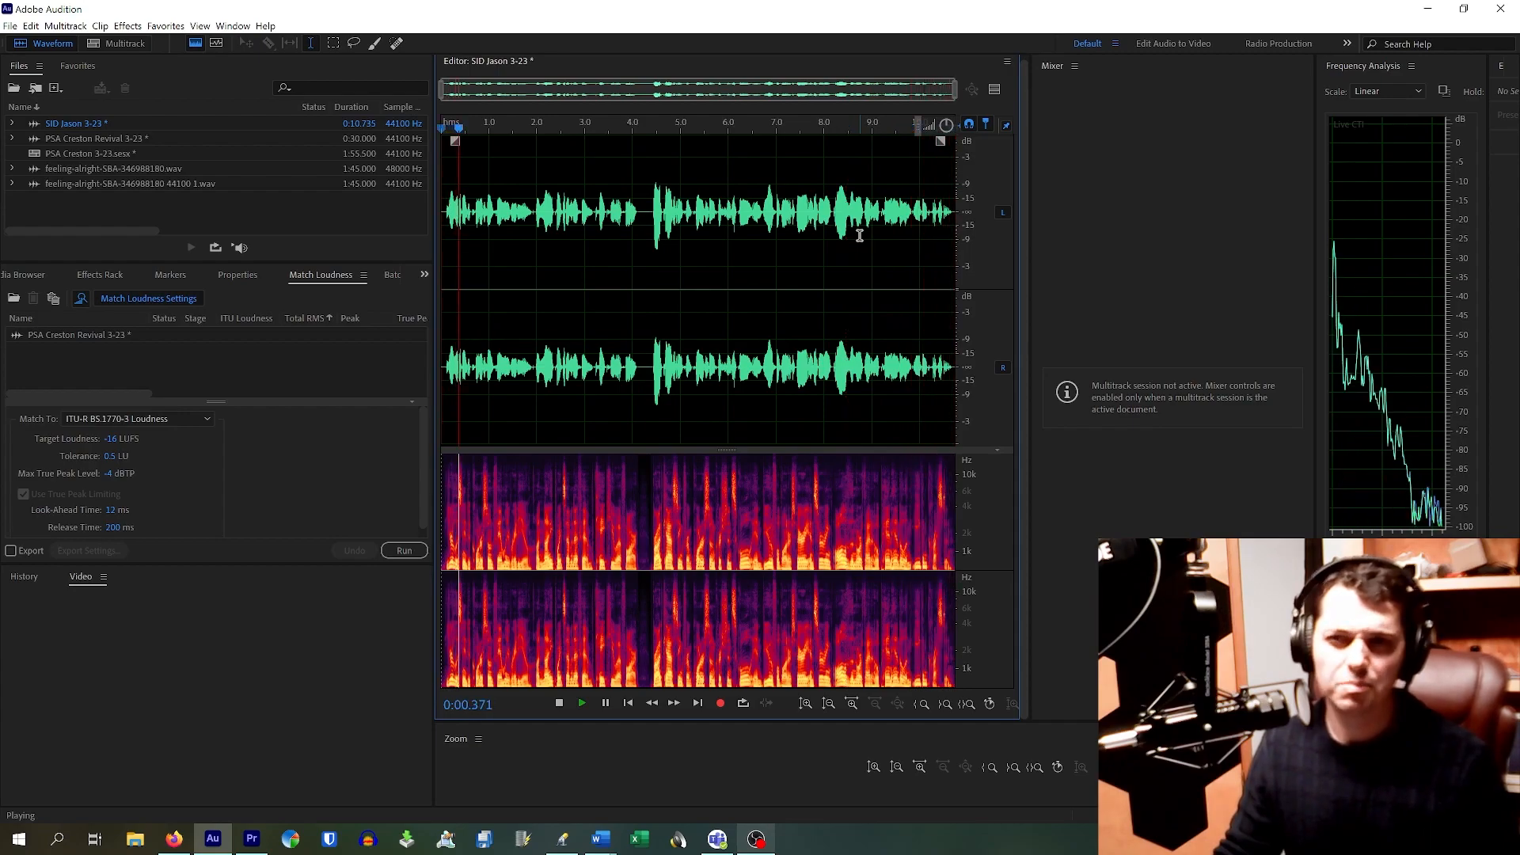
pyautogui.press('space')
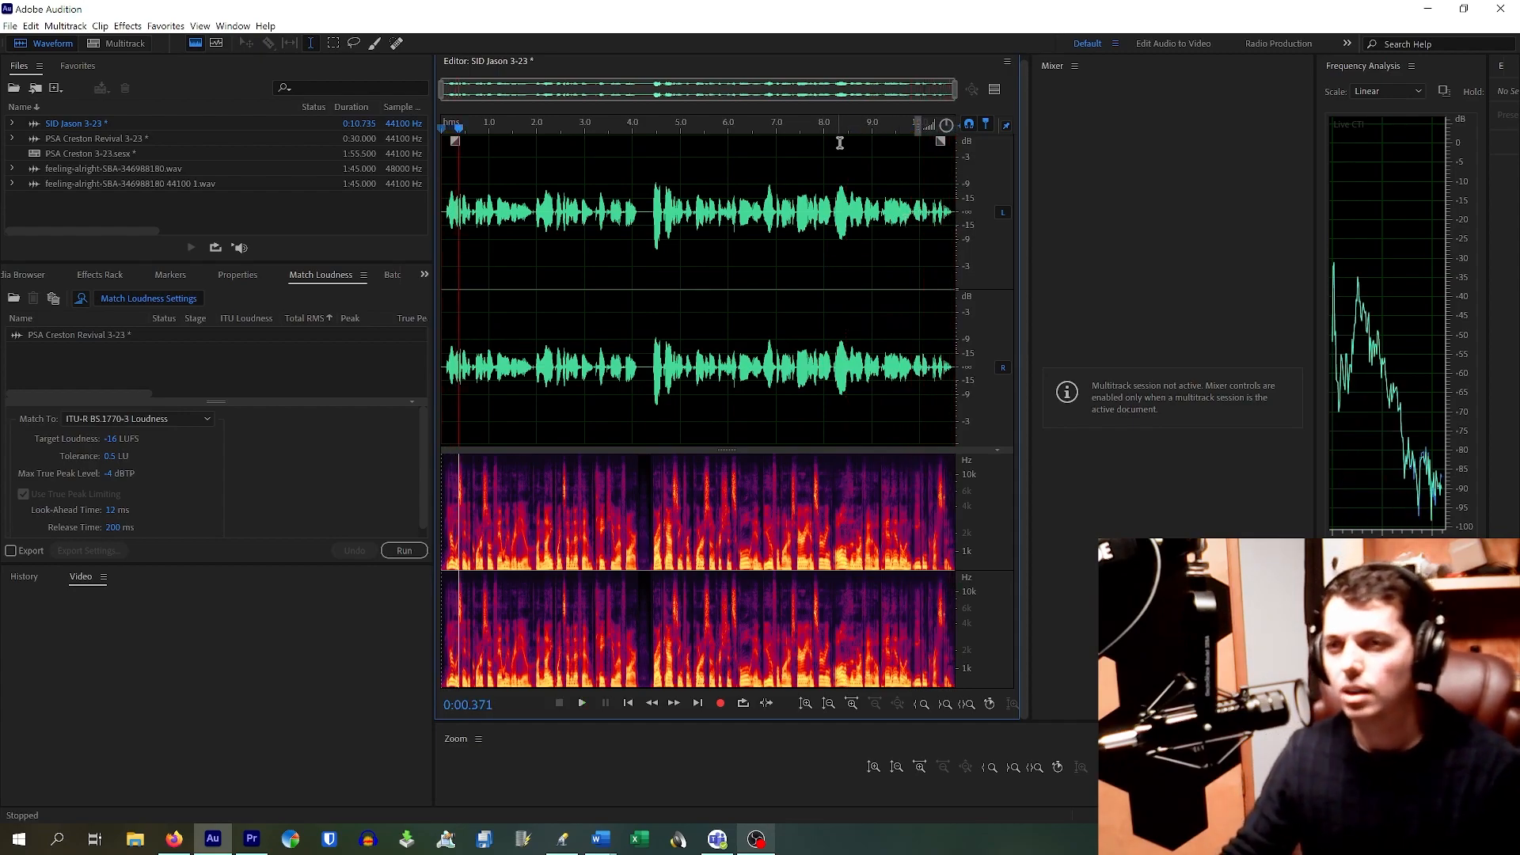
pyautogui.click(835, 223)
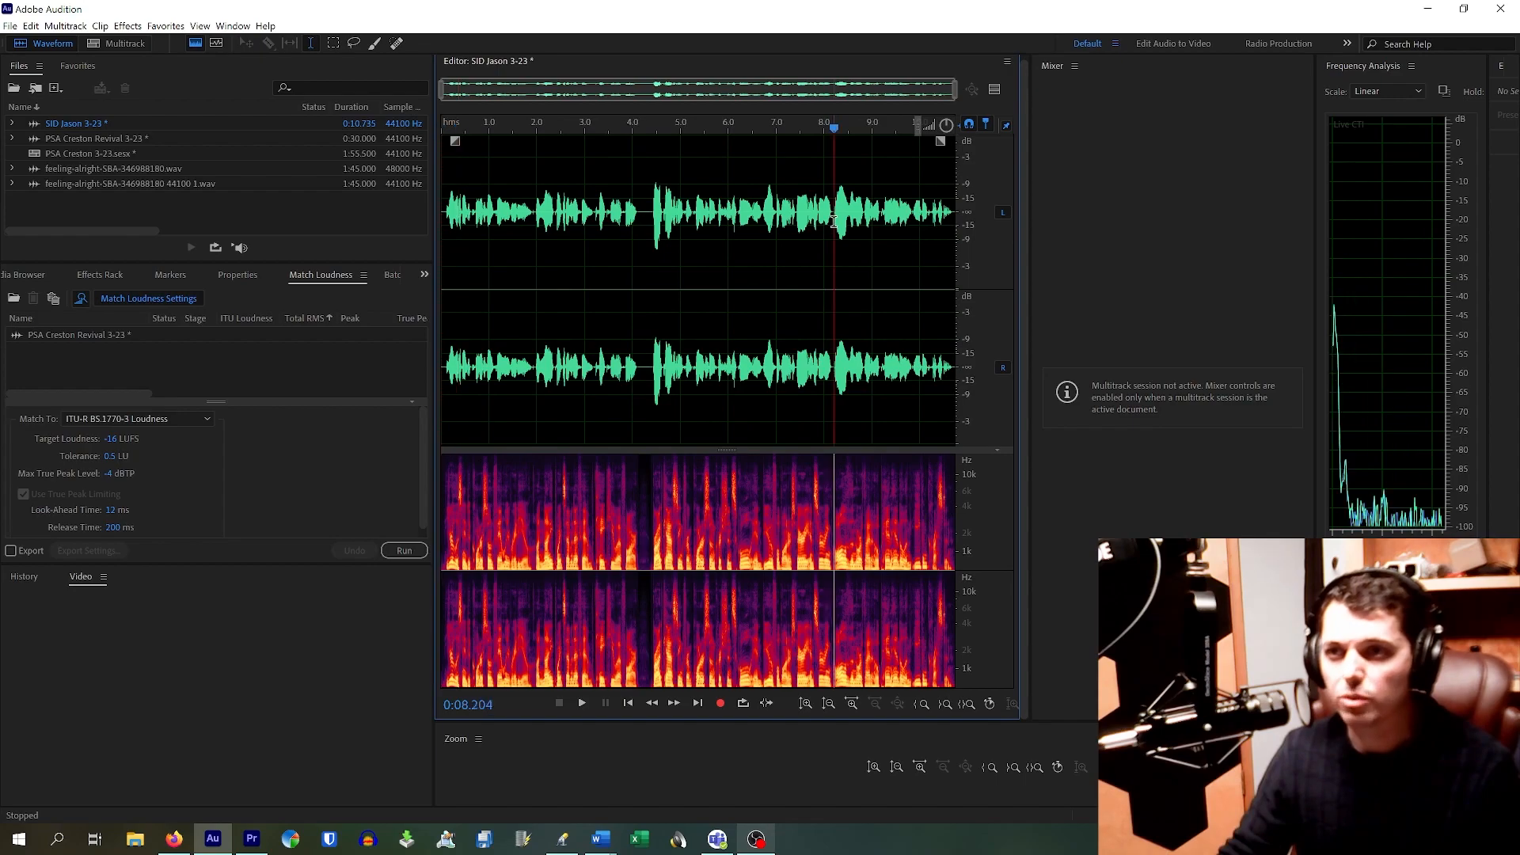
pyautogui.press('space')
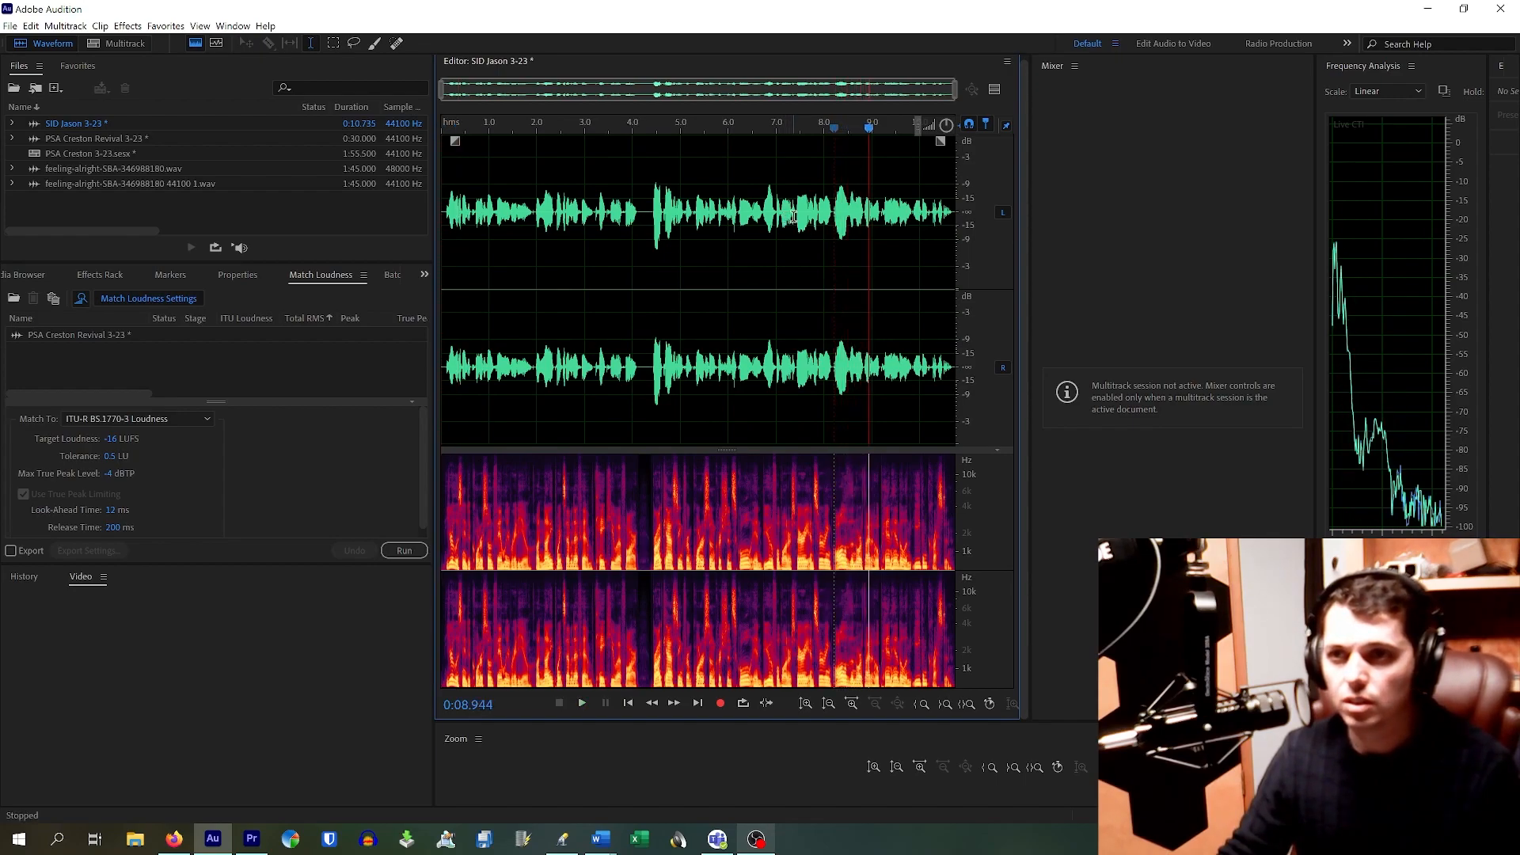
pyautogui.click(795, 218)
pyautogui.press('space')
# Step: Delete everything after 4.33 s, keeping only the first 4.333 seconds
pyautogui.click(647, 224)
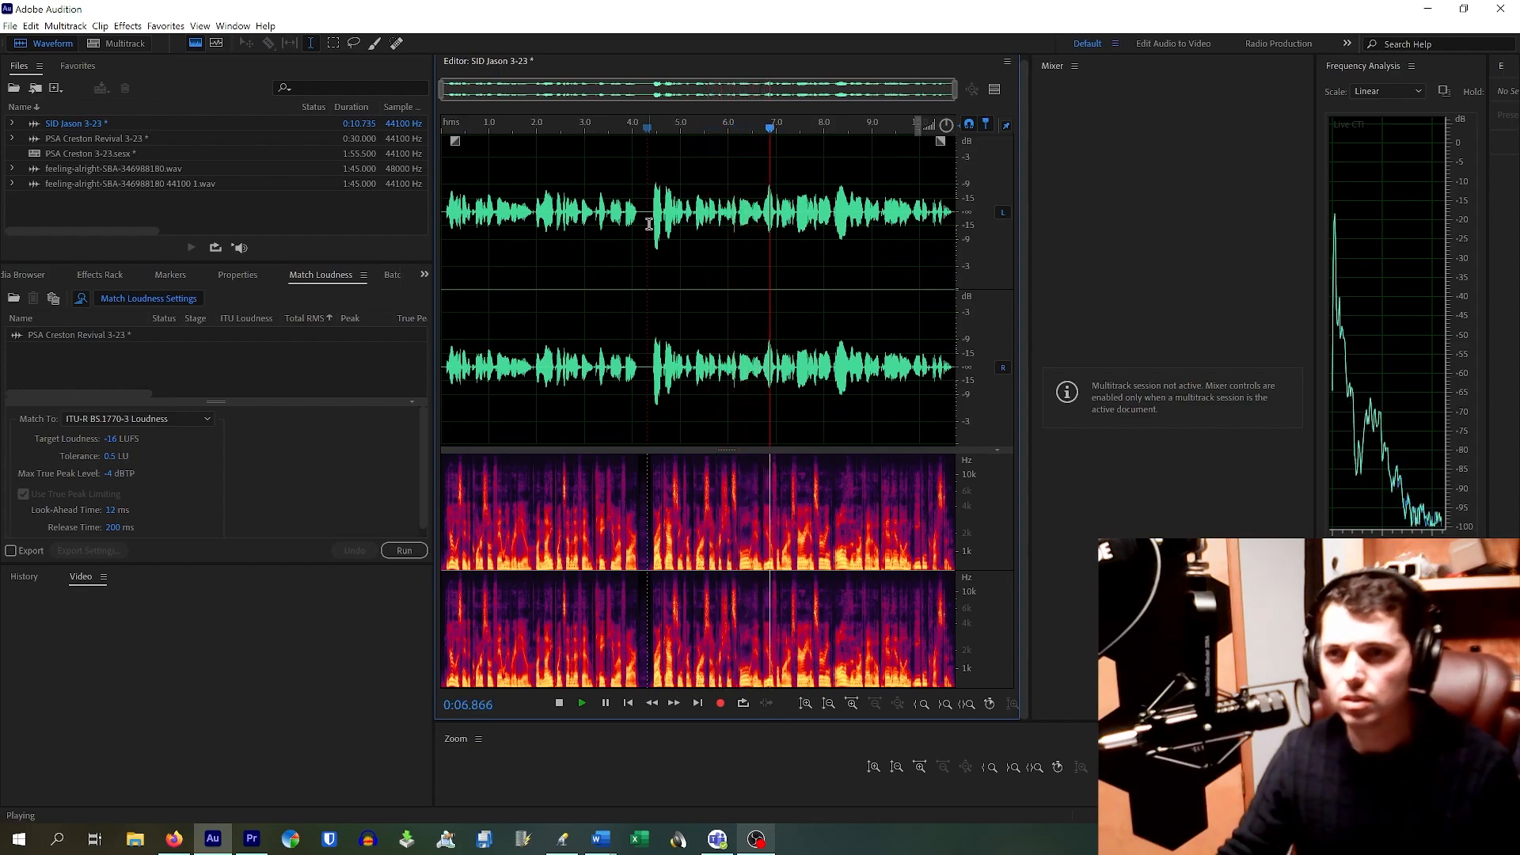
pyautogui.press('space')
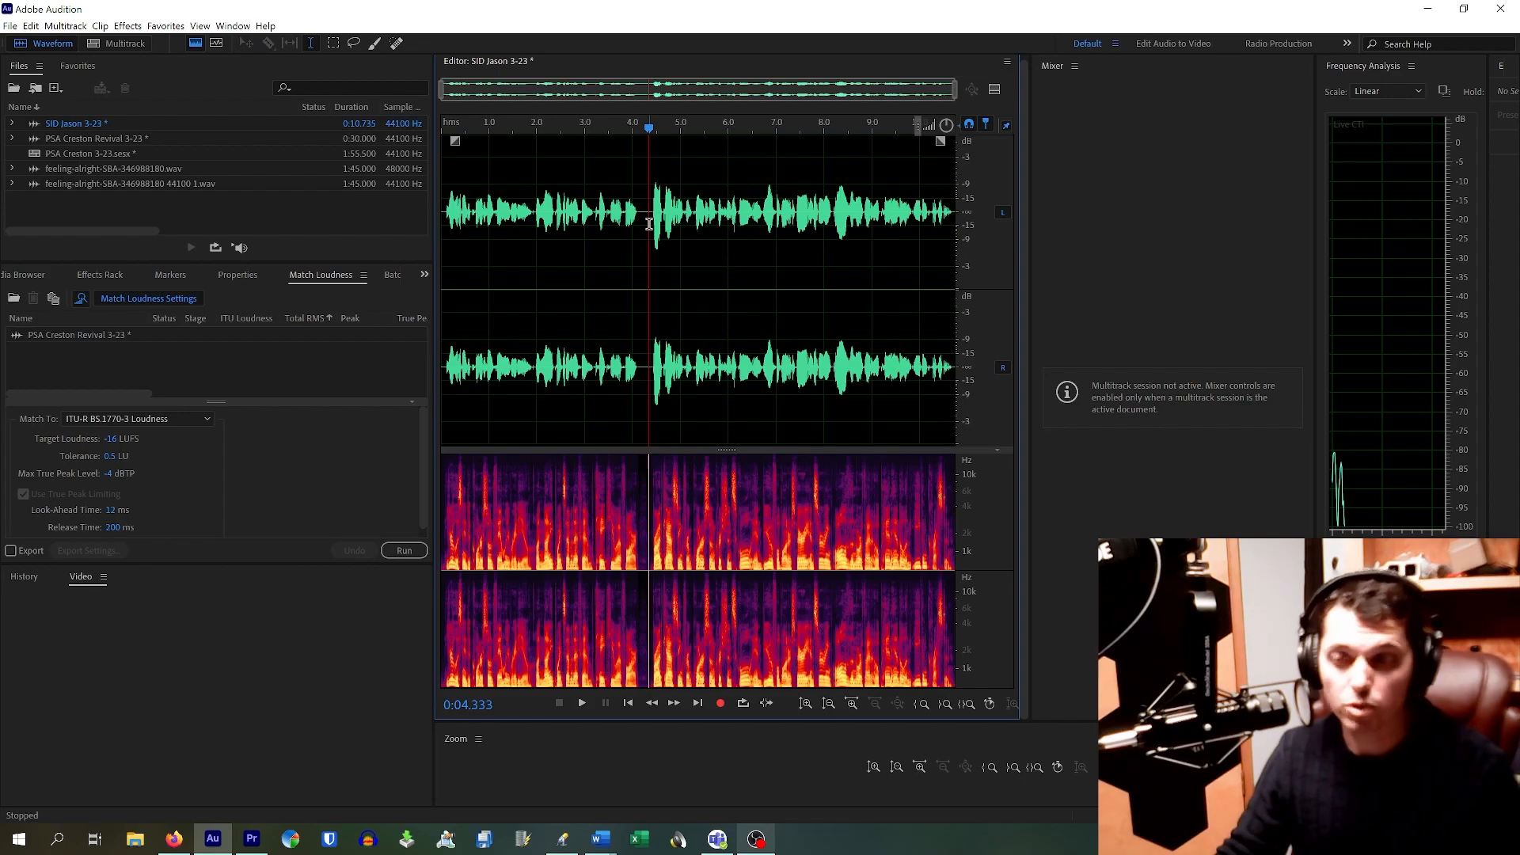
pyautogui.moveTo(649, 224); pyautogui.dragTo(979, 293)
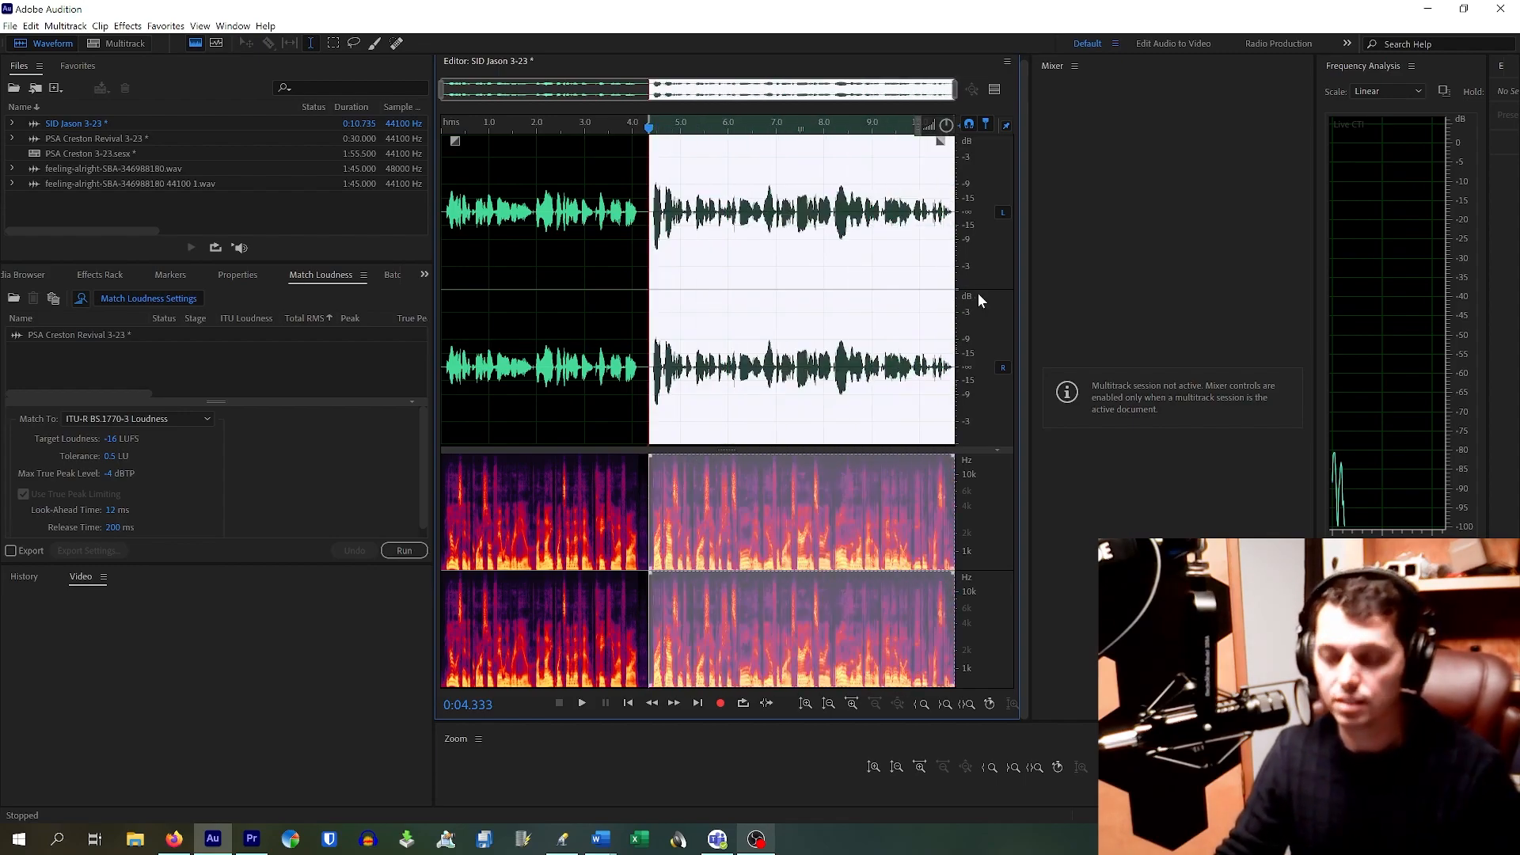
pyautogui.press('Delete')
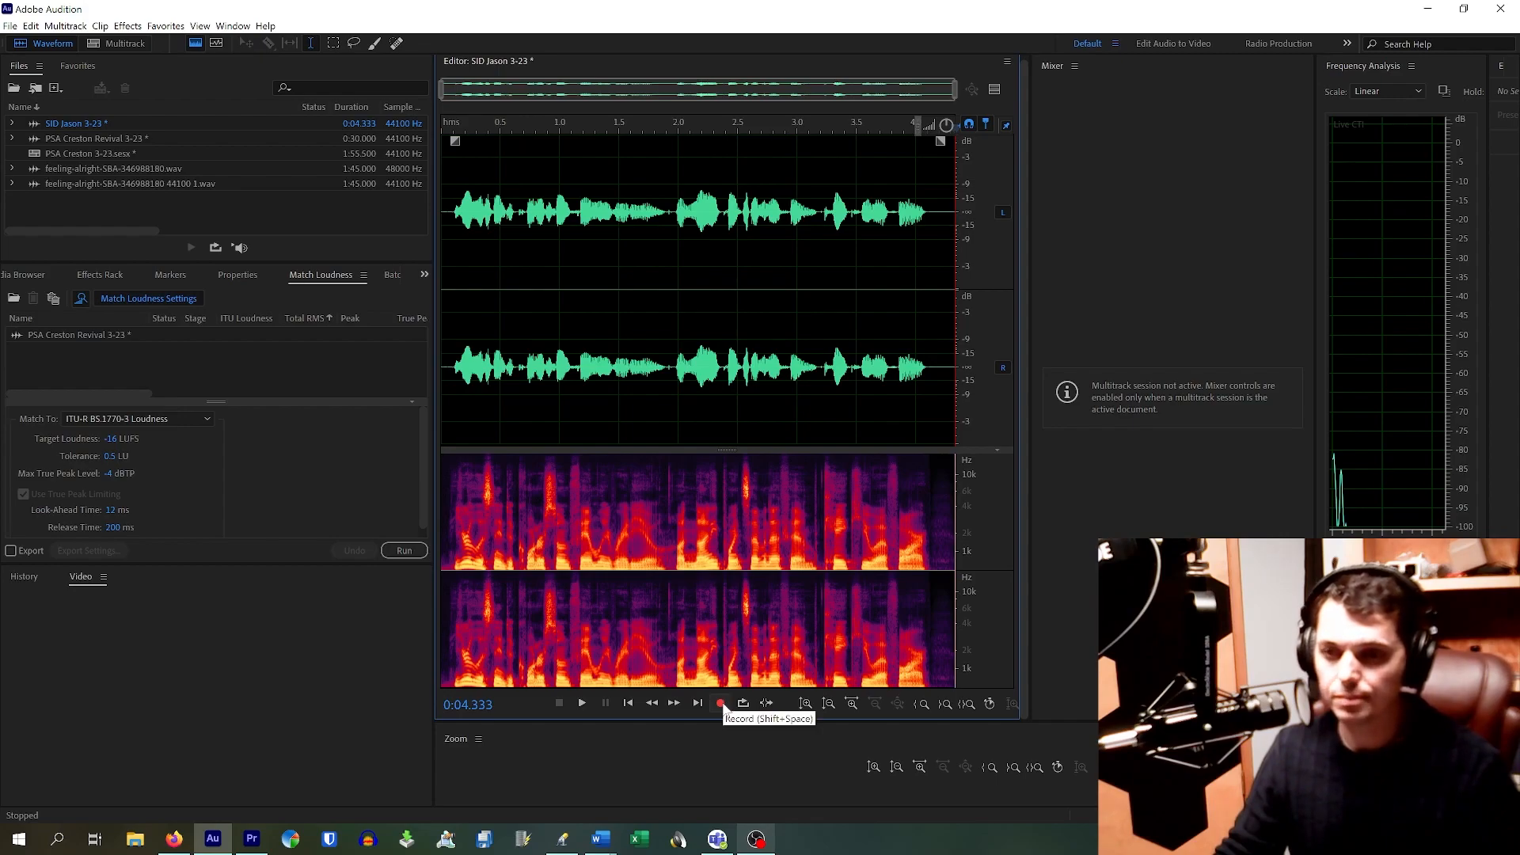
# Step: Record a take, delete it from 4.6 s onward, then record a fresh take reaching 17.785 s
pyautogui.click(721, 704)
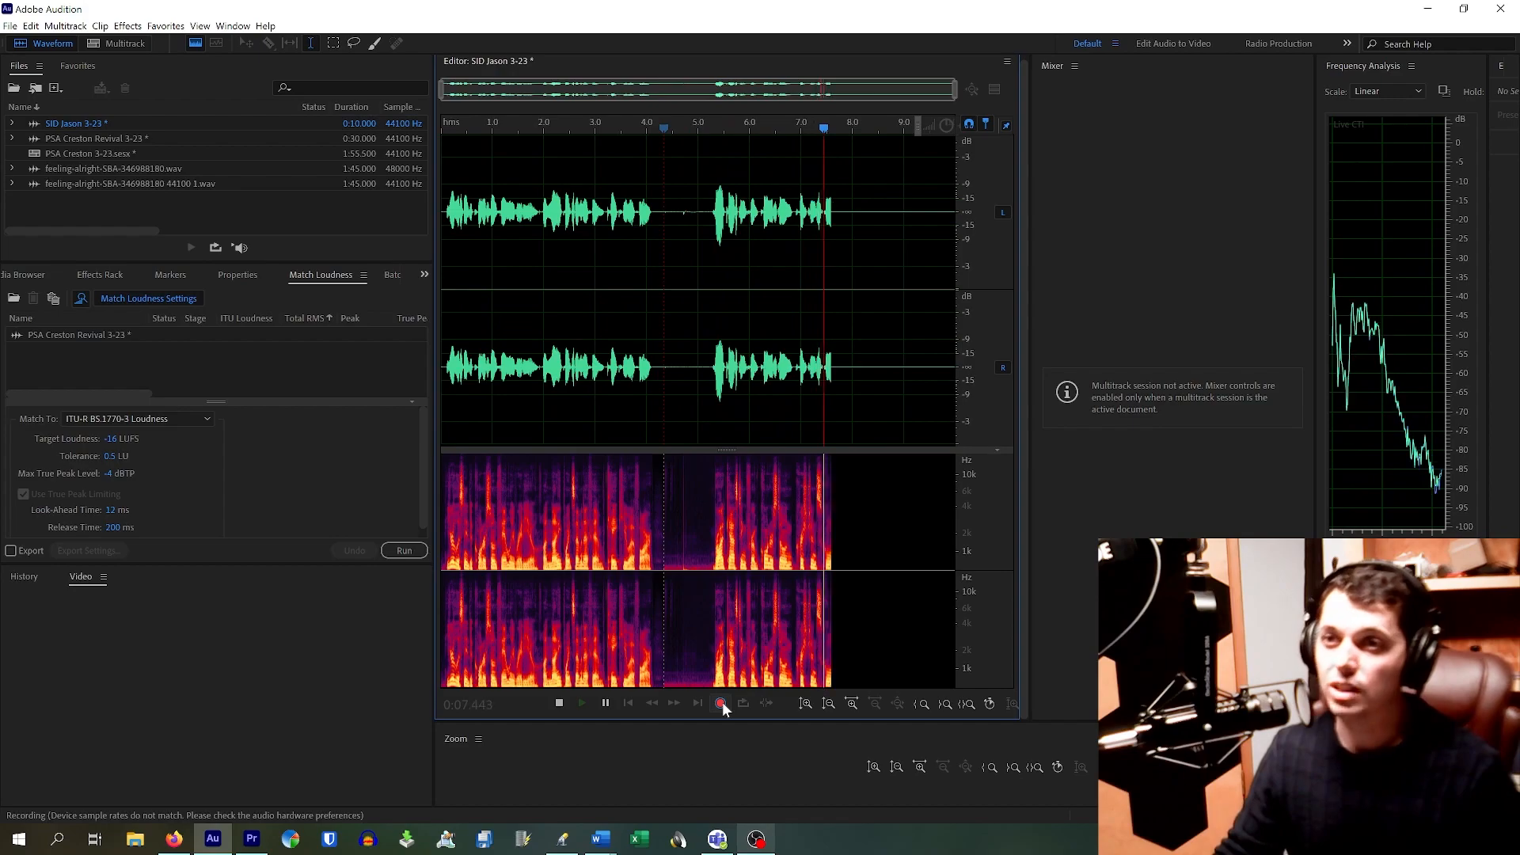
pyautogui.click(722, 702)
pyautogui.click(764, 306)
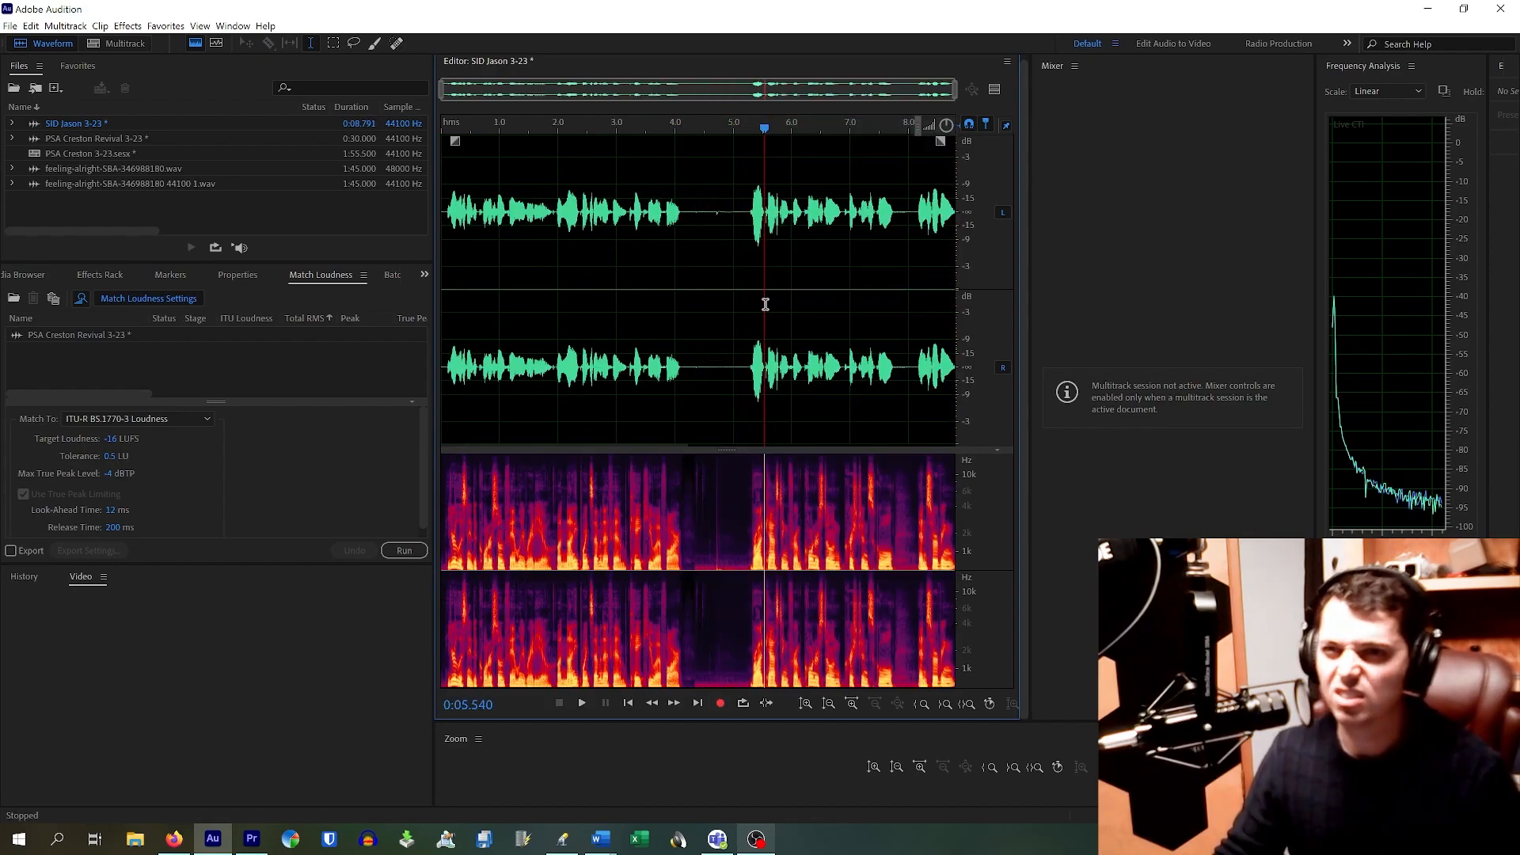
pyautogui.moveTo(711, 216); pyautogui.dragTo(1152, 326)
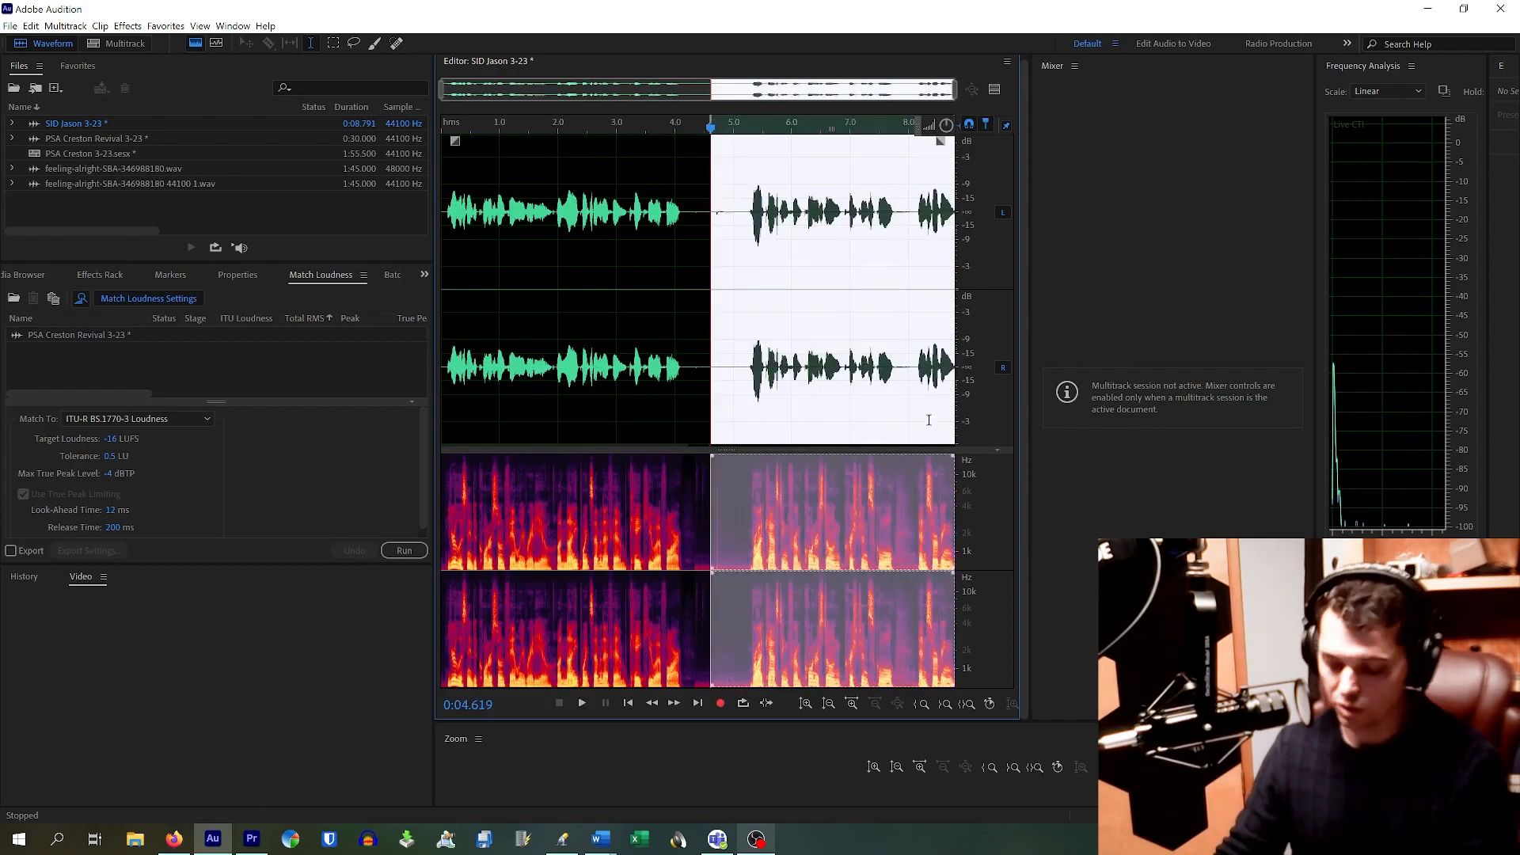
pyautogui.press('Delete')
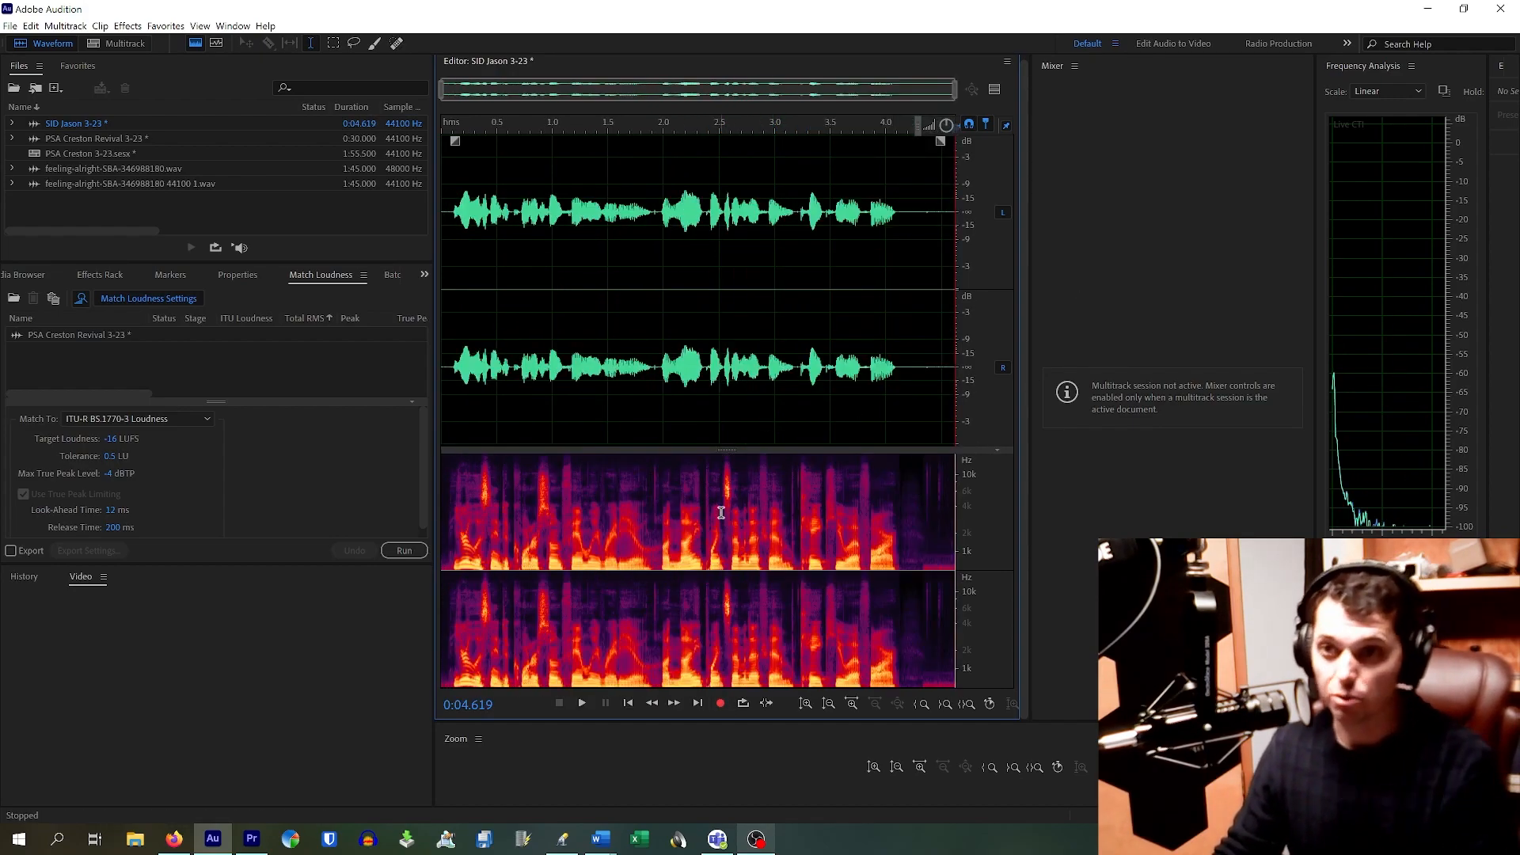
pyautogui.click(720, 704)
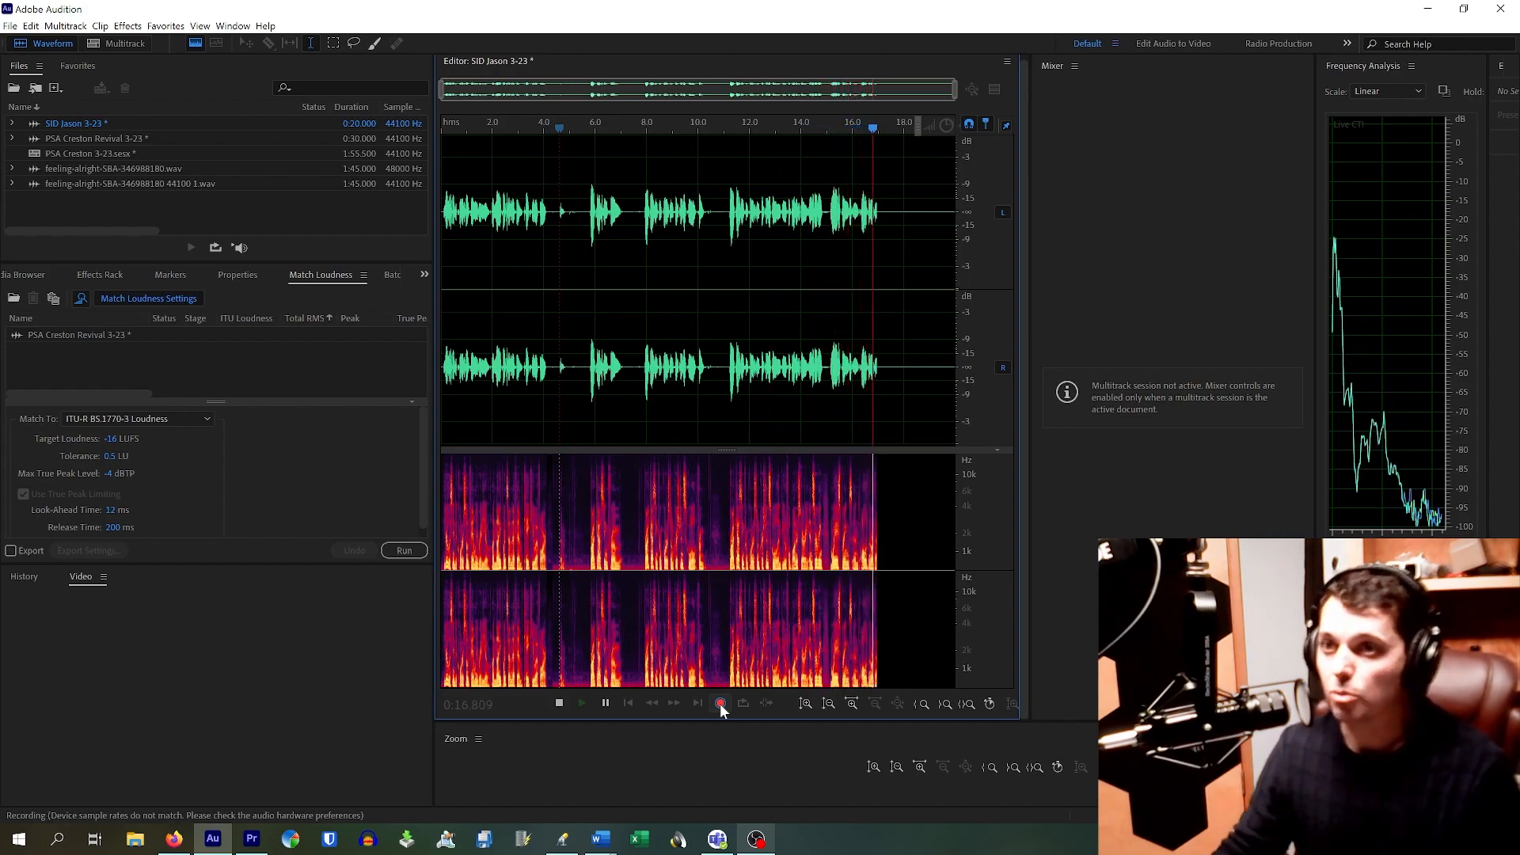
pyautogui.click(720, 704)
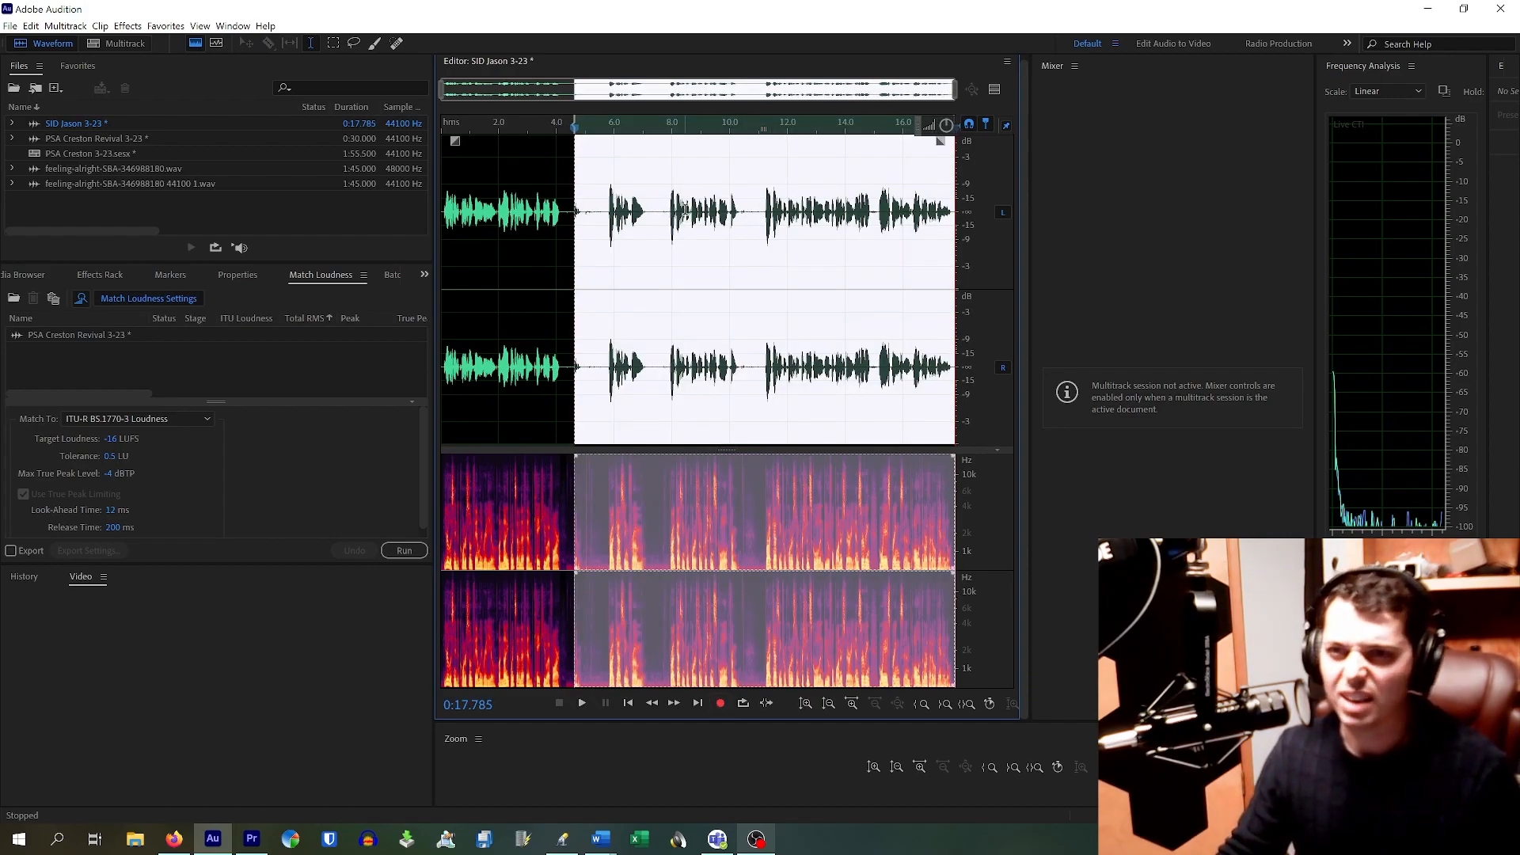
# Step: Delete the section from about 4.5 s to 11 s and play from the cut
pyautogui.click(685, 211)
pyautogui.click(599, 212)
pyautogui.press('space')
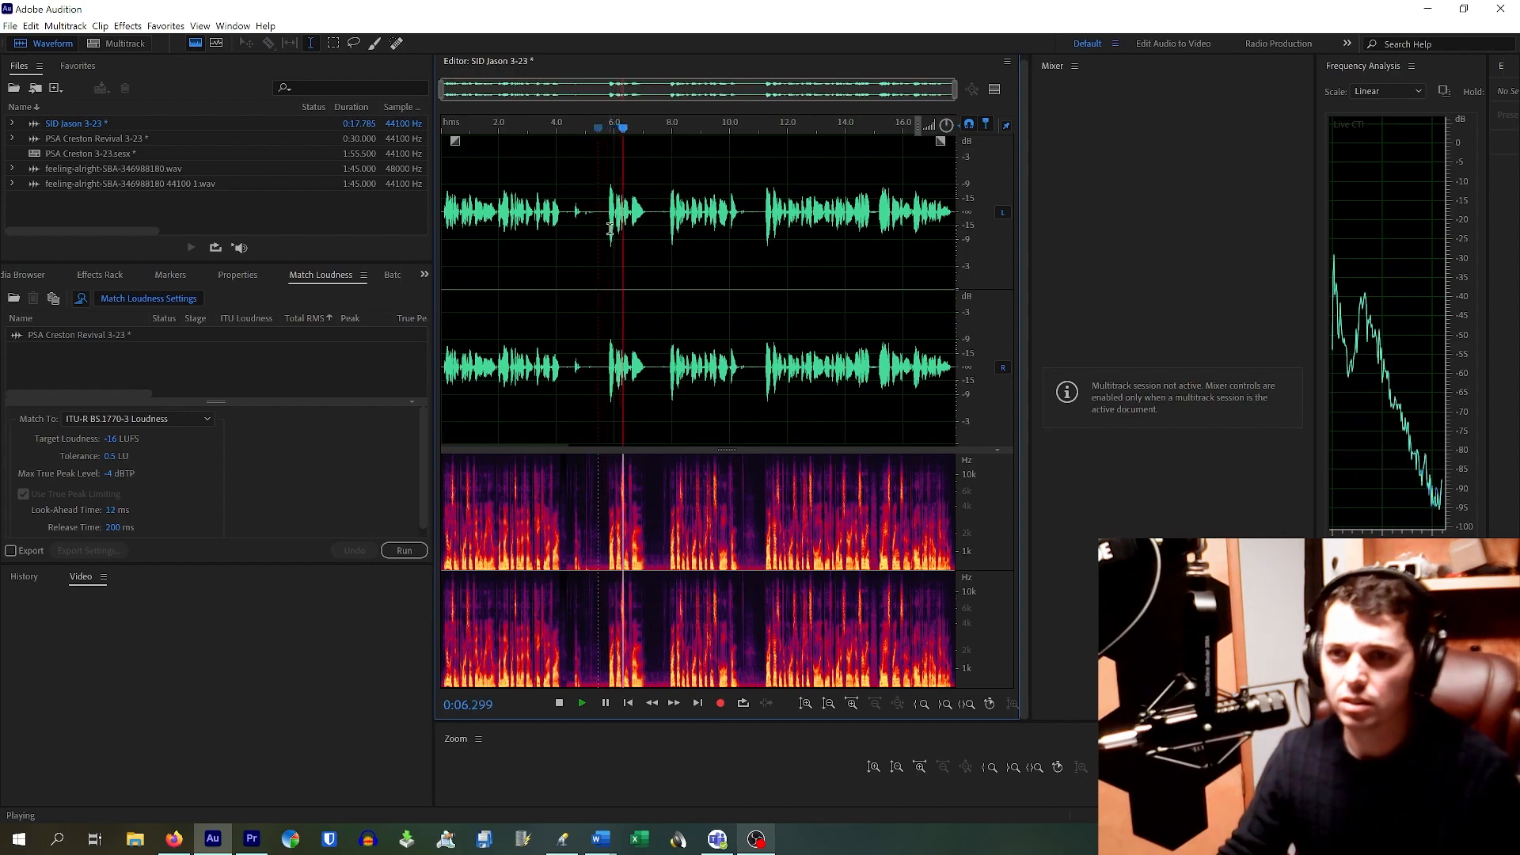
pyautogui.press('space')
pyautogui.moveTo(572, 212); pyautogui.dragTo(764, 266)
pyautogui.press('Delete')
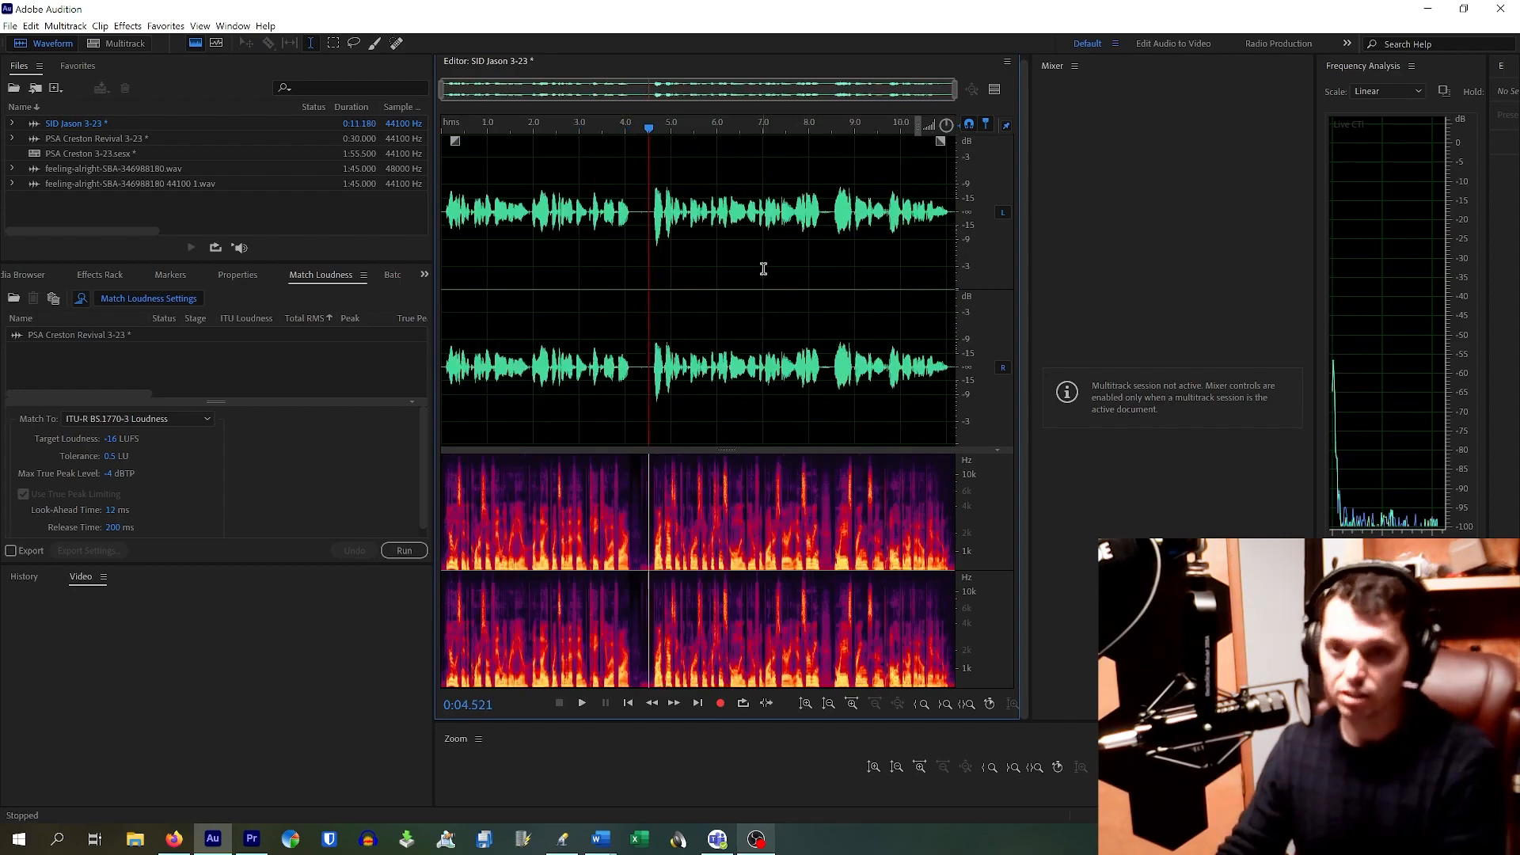
pyautogui.press('space')
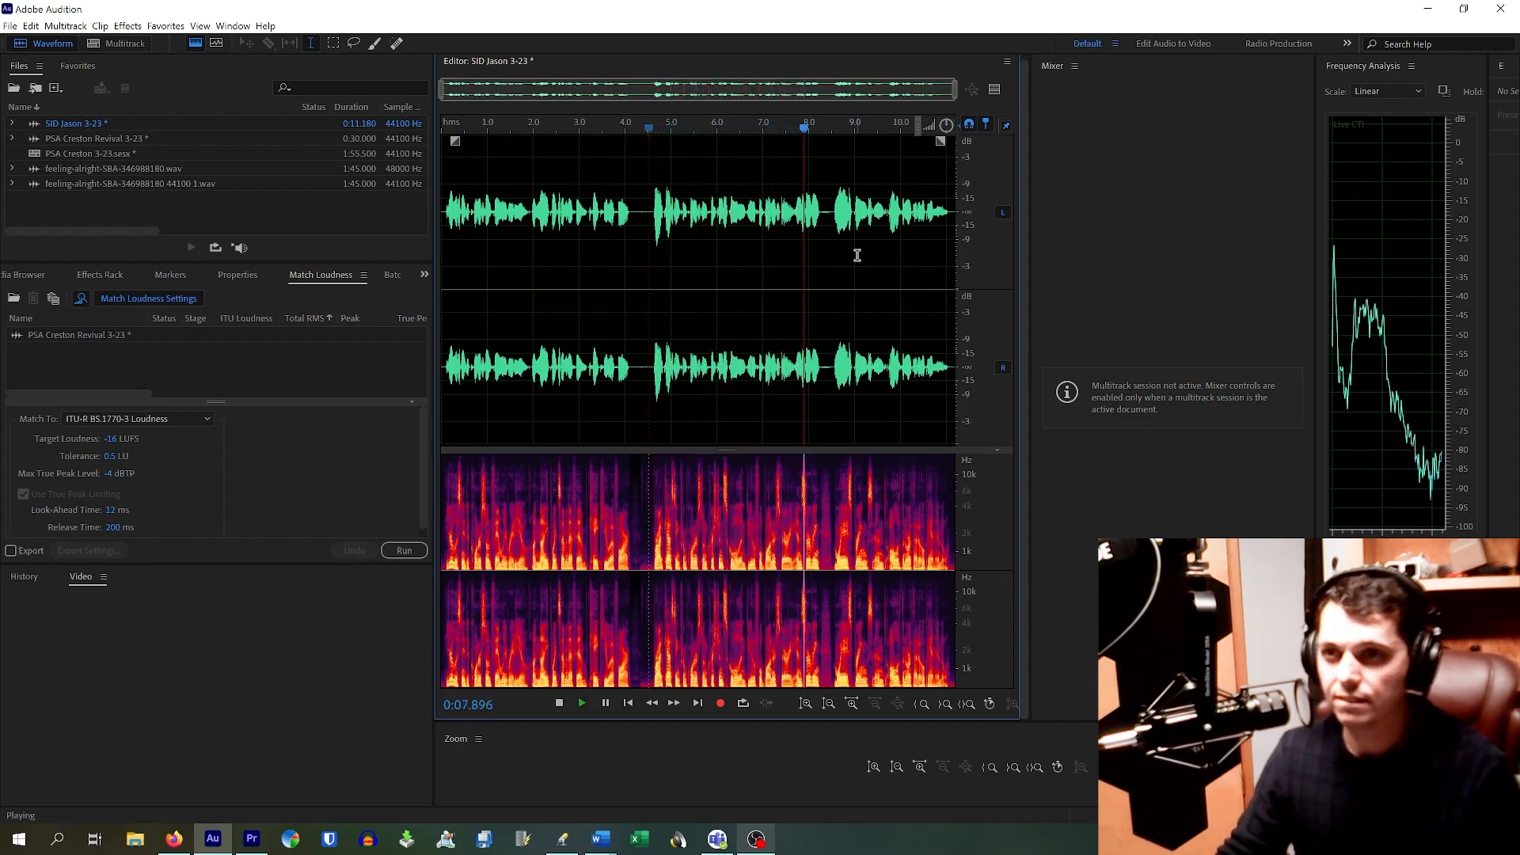
pyautogui.press('space')
# Step: Delete the silent stretch near 8.3 s and play back to check the edit
pyautogui.scroll(3, 824, 215)
pyautogui.scroll(2, 823, 215)
pyautogui.moveTo(803, 208); pyautogui.dragTo(845, 256)
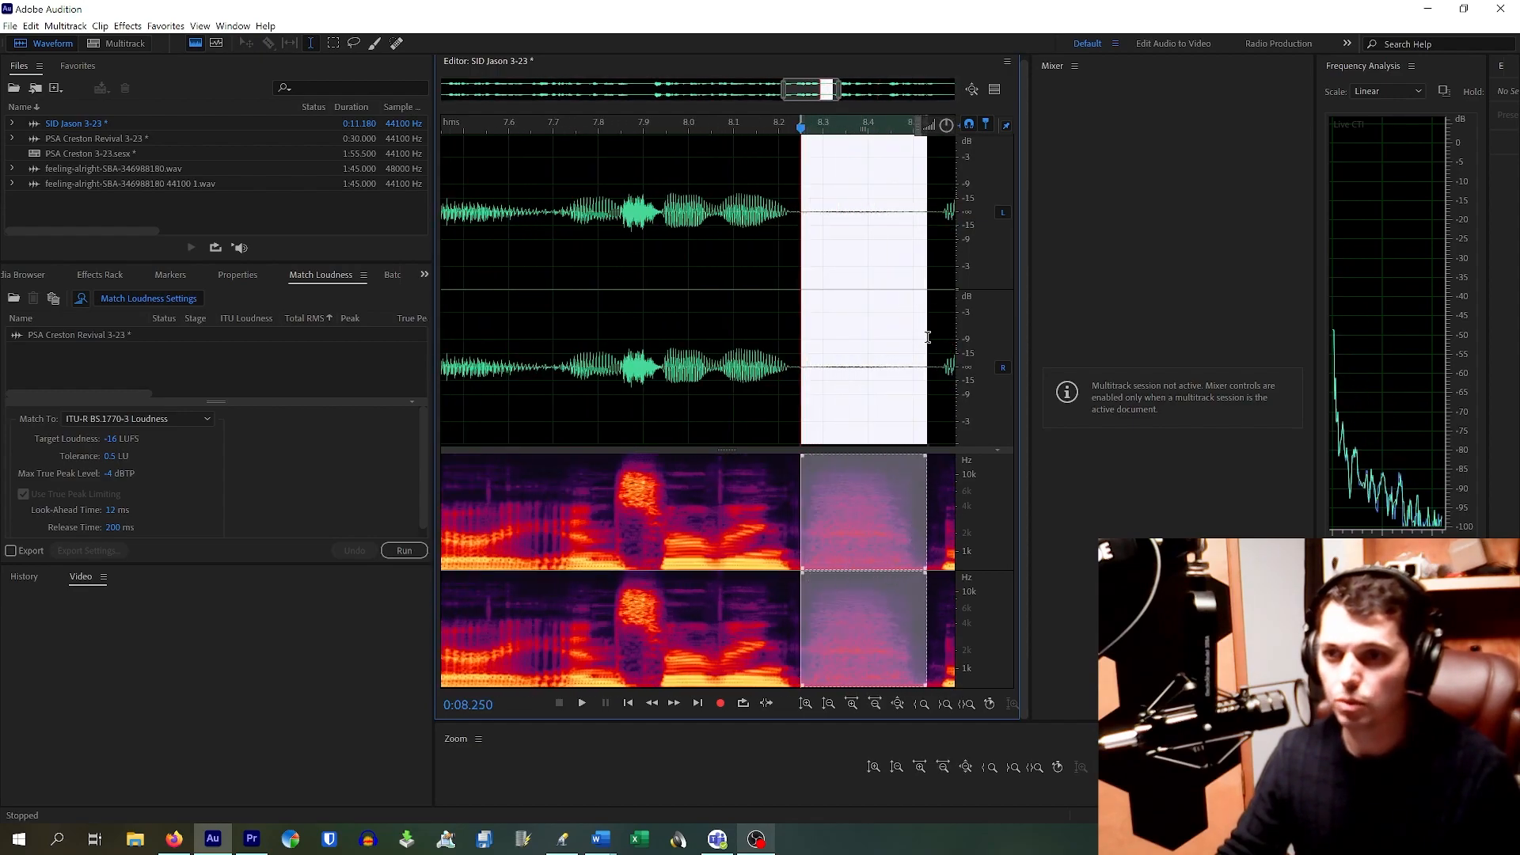
pyautogui.press('Delete')
pyautogui.scroll(-3, 764, 312)
pyautogui.click(729, 292)
pyautogui.press('space')
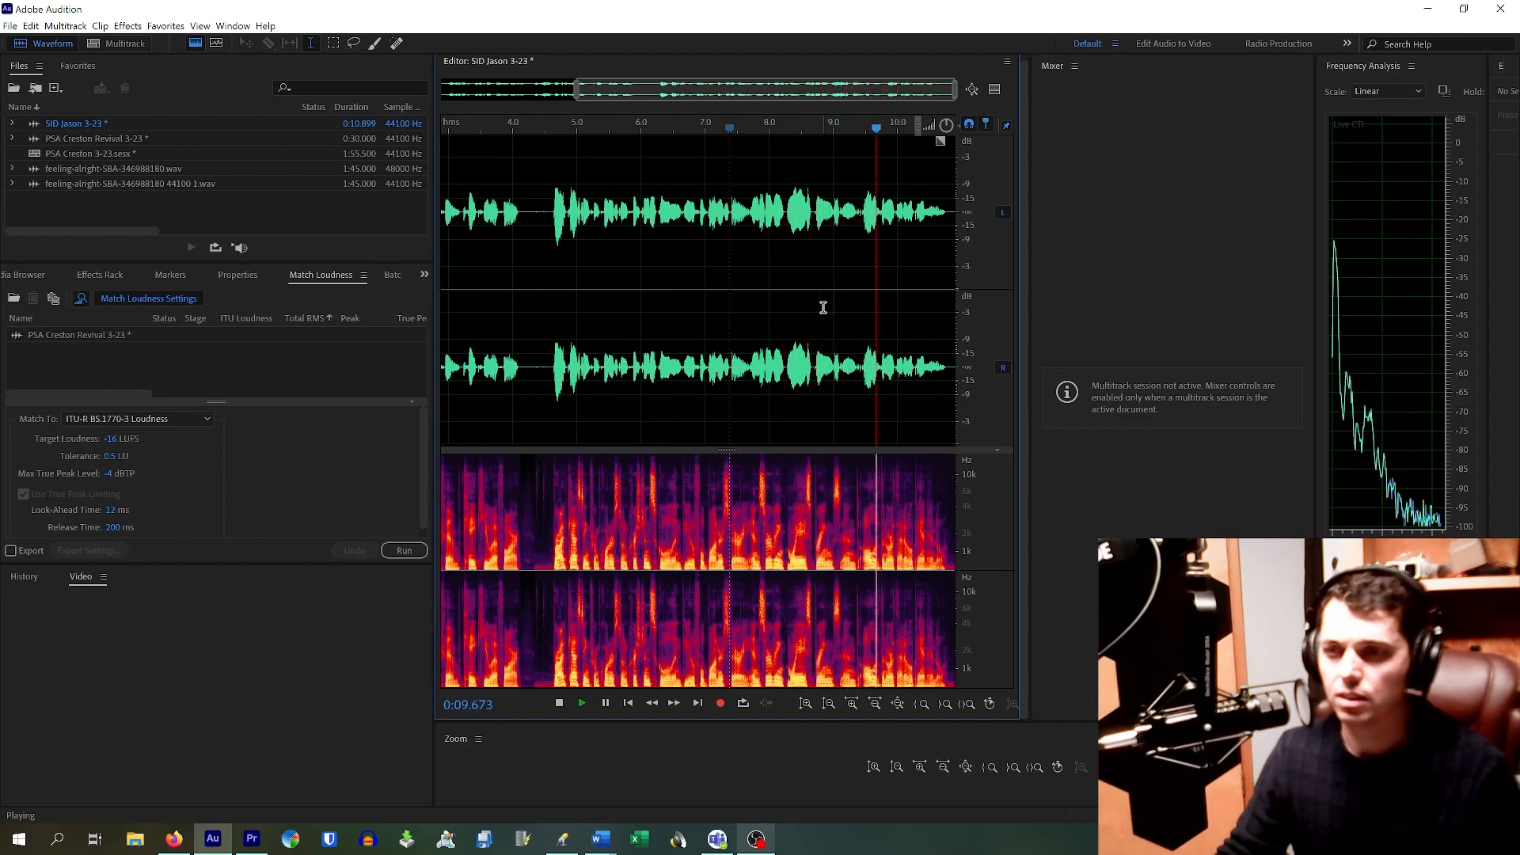
pyautogui.press('space')
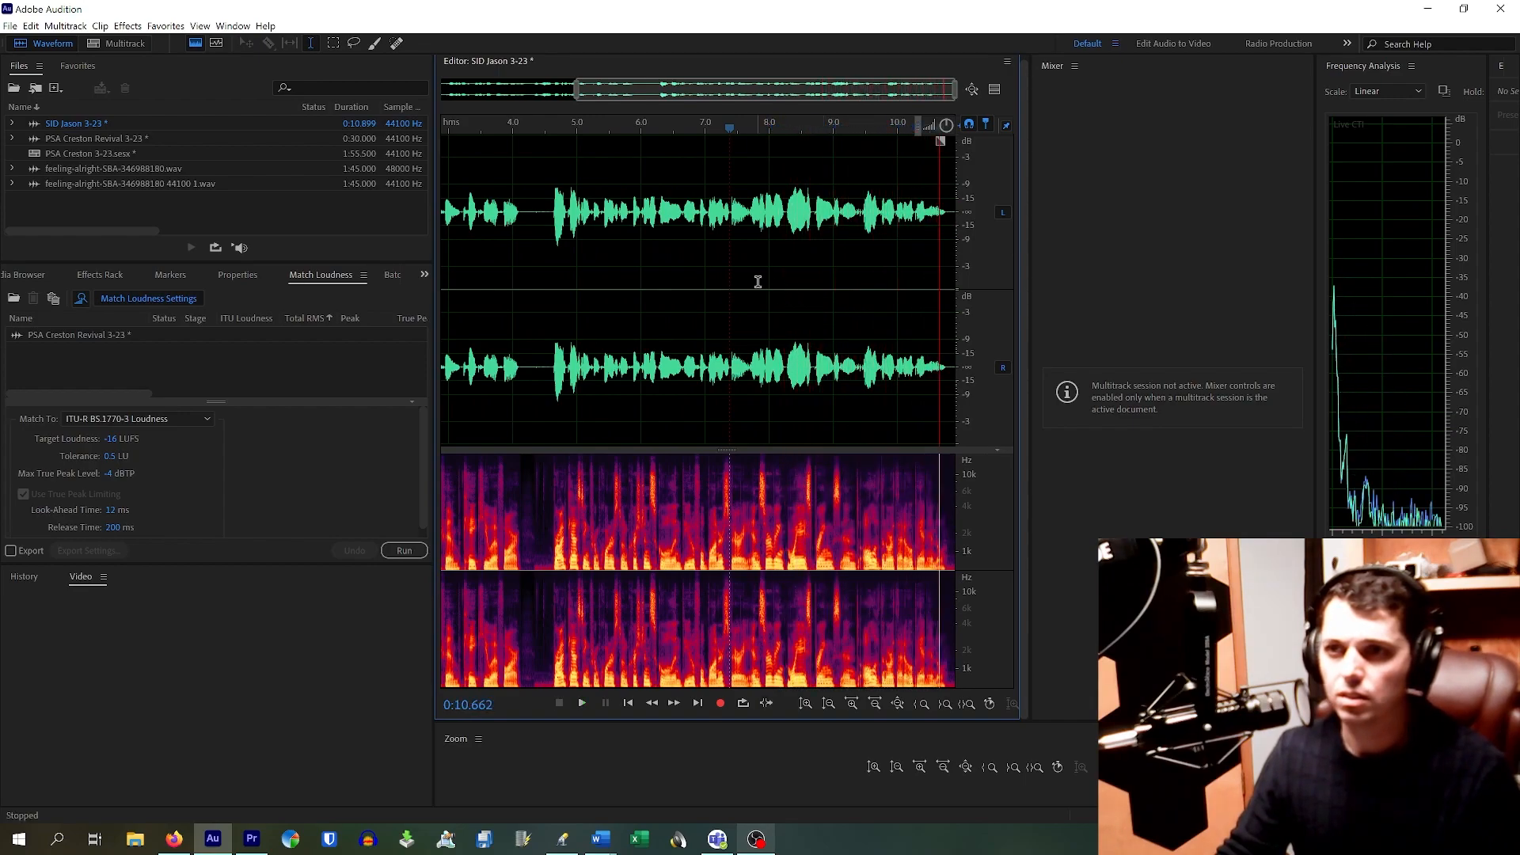
# Step: Cut the short stretch near 4 s, audition the cut, and play the clip from the start
pyautogui.moveTo(523, 207); pyautogui.dragTo(551, 255)
pyautogui.press('Delete')
pyautogui.click(546, 241)
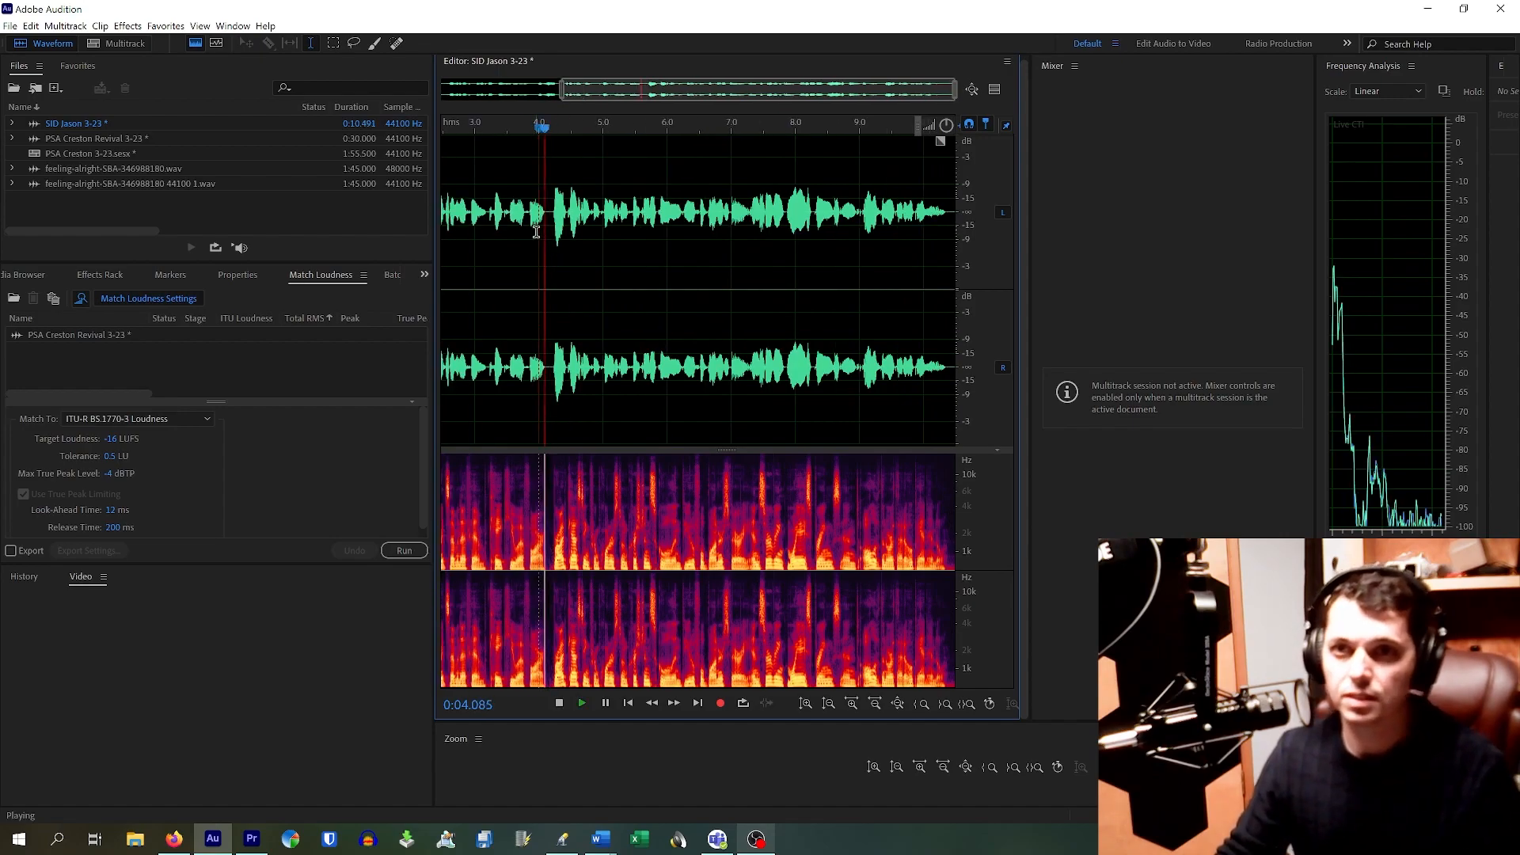
pyautogui.scroll(2, 543, 229)
pyautogui.scroll(2, 542, 221)
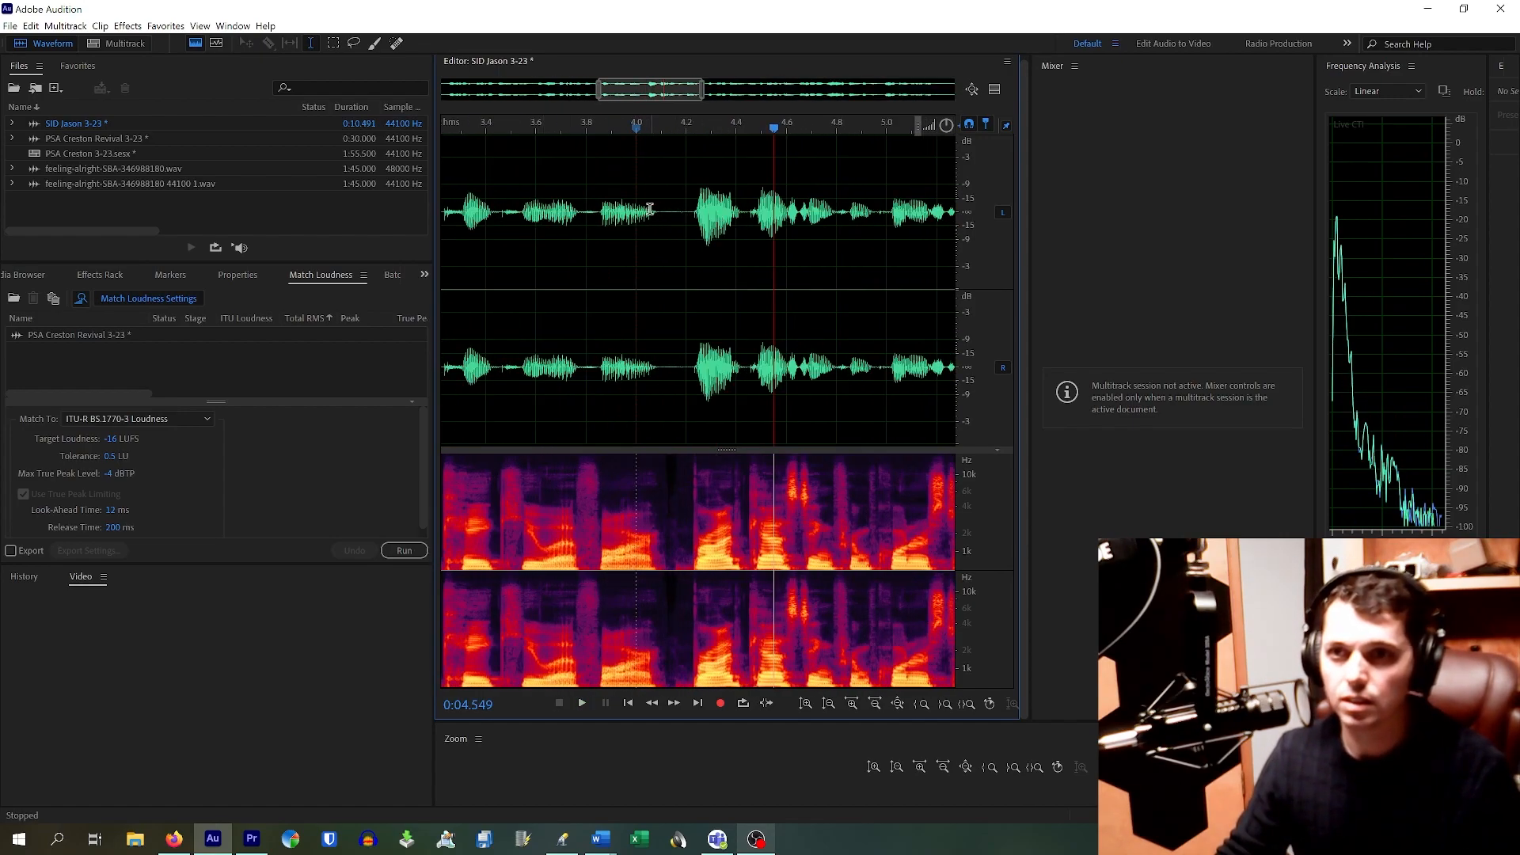
pyautogui.click(503, 226)
pyautogui.press('space')
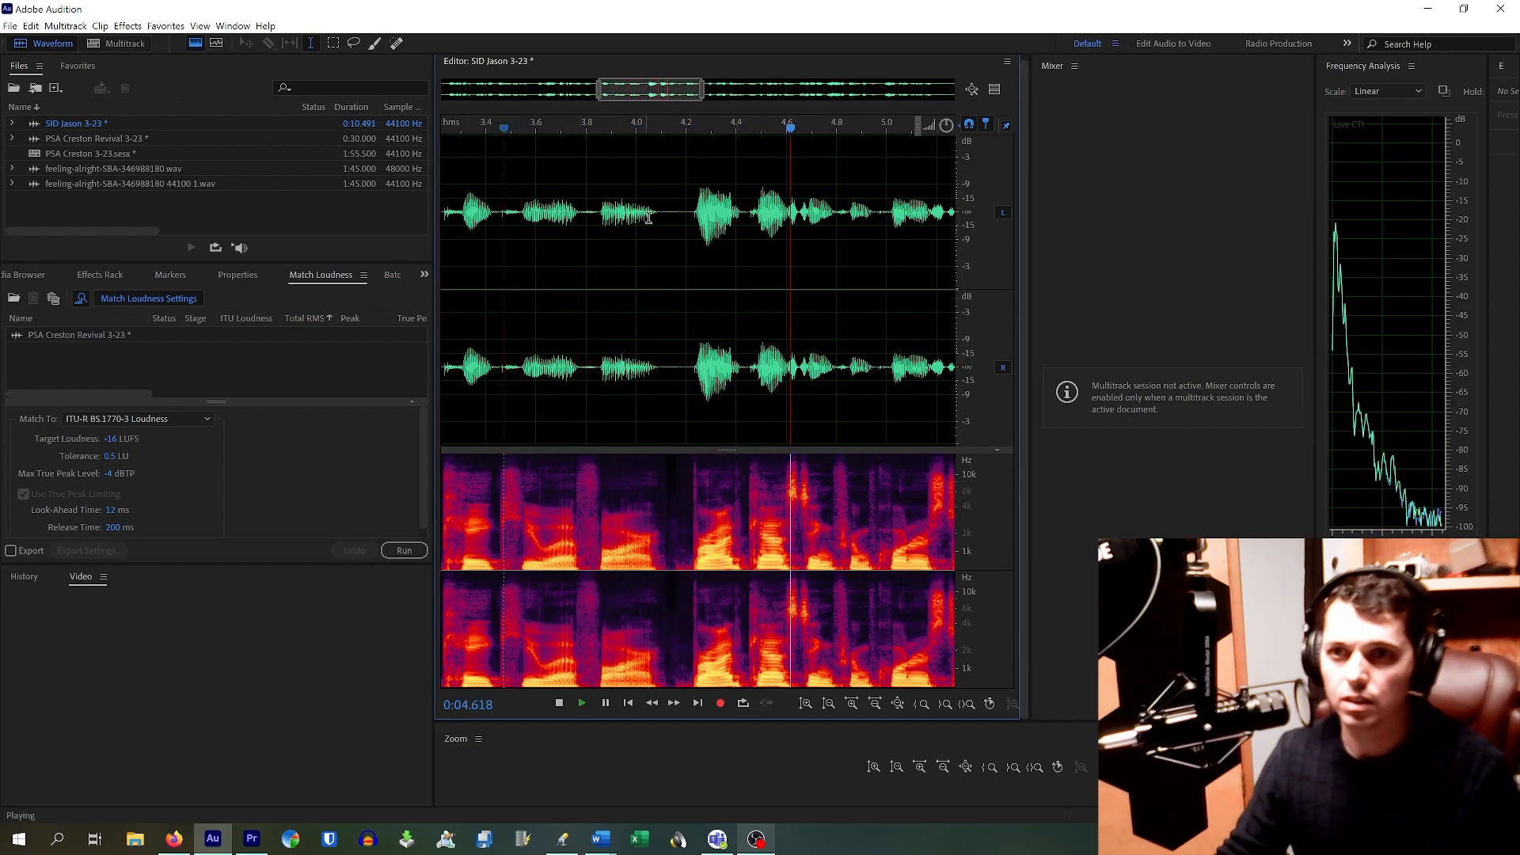
pyautogui.press('space')
pyautogui.scroll(-5, 661, 232)
pyautogui.click(444, 211)
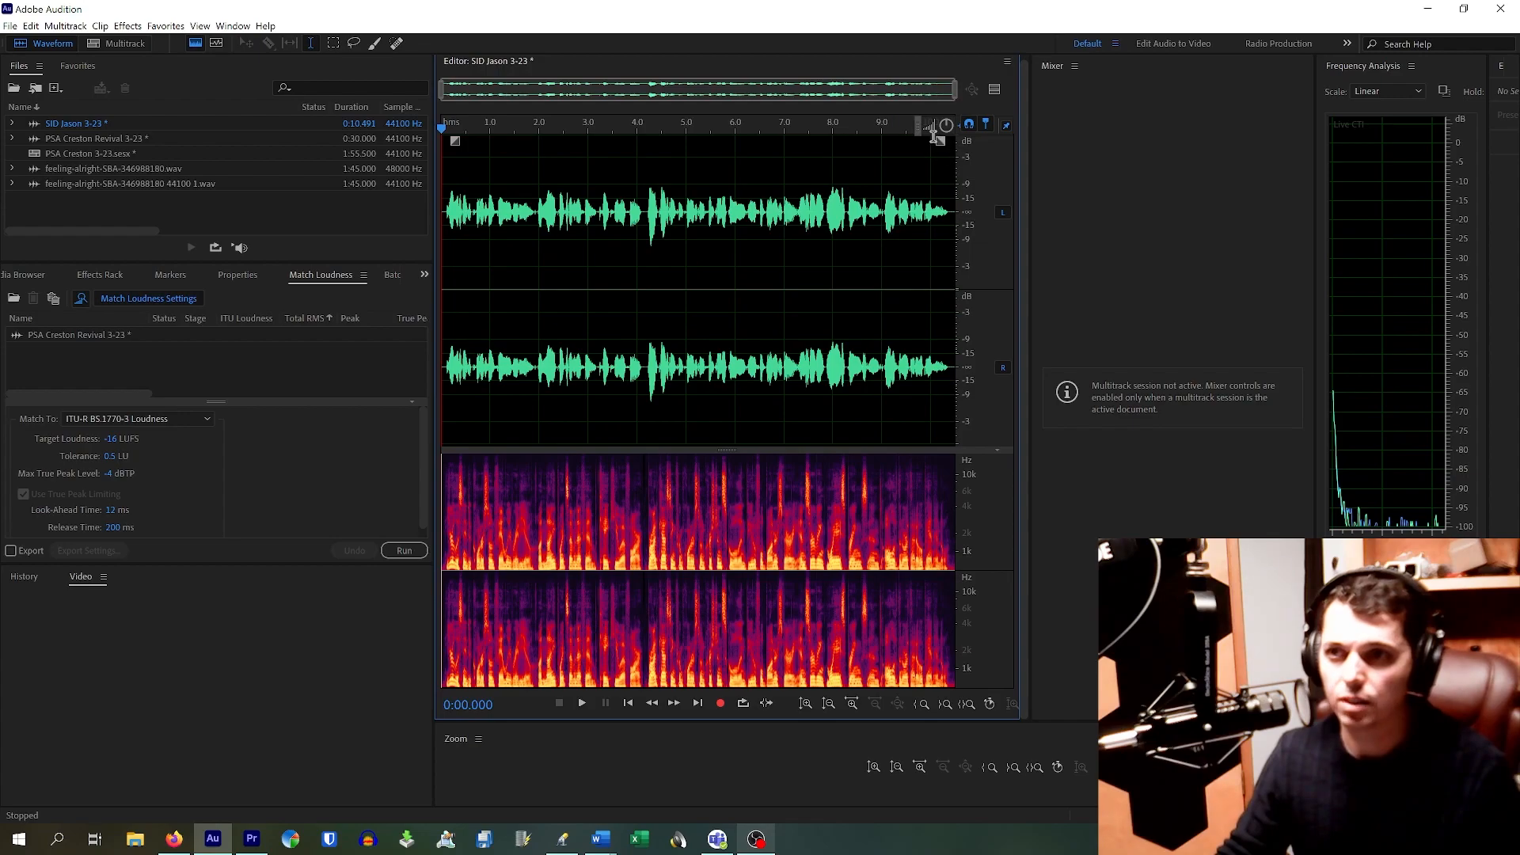
pyautogui.press('space')
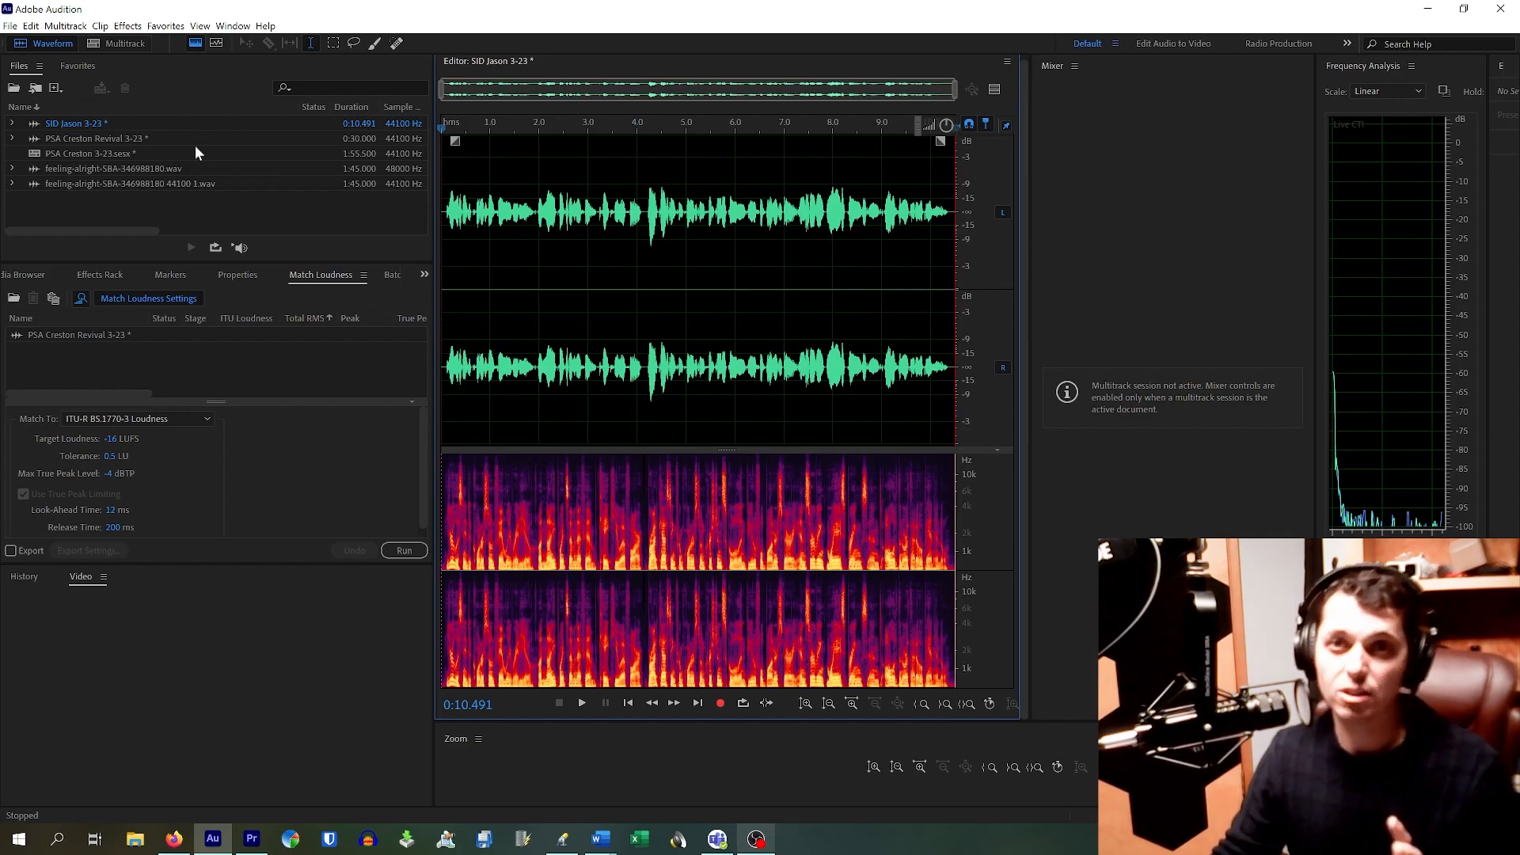
# Step: Remove the old file from the Match Loudness list
pyautogui.rightClick(115, 335)
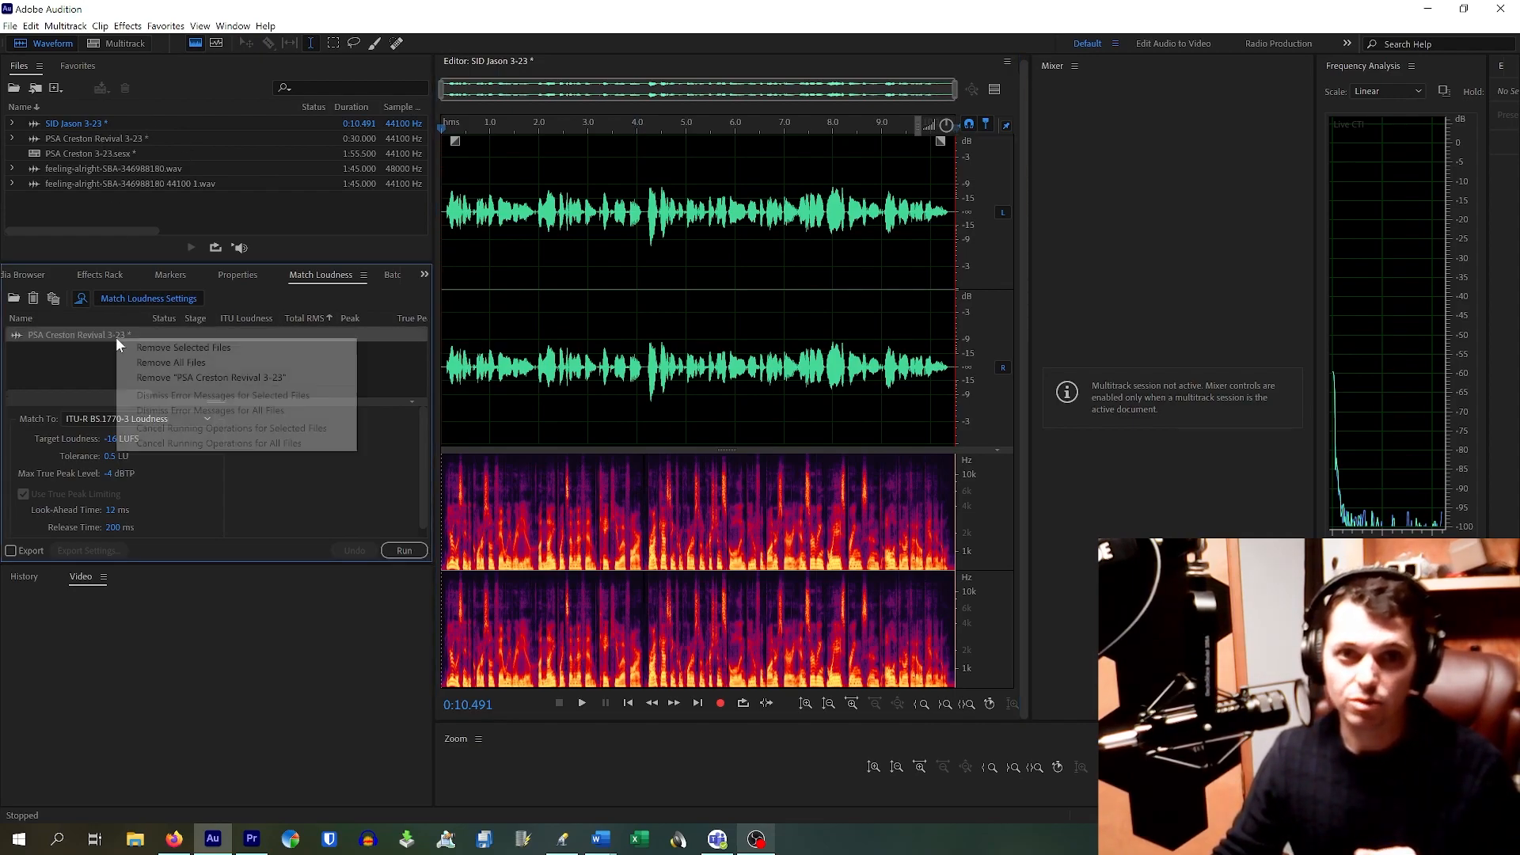
pyautogui.click(170, 348)
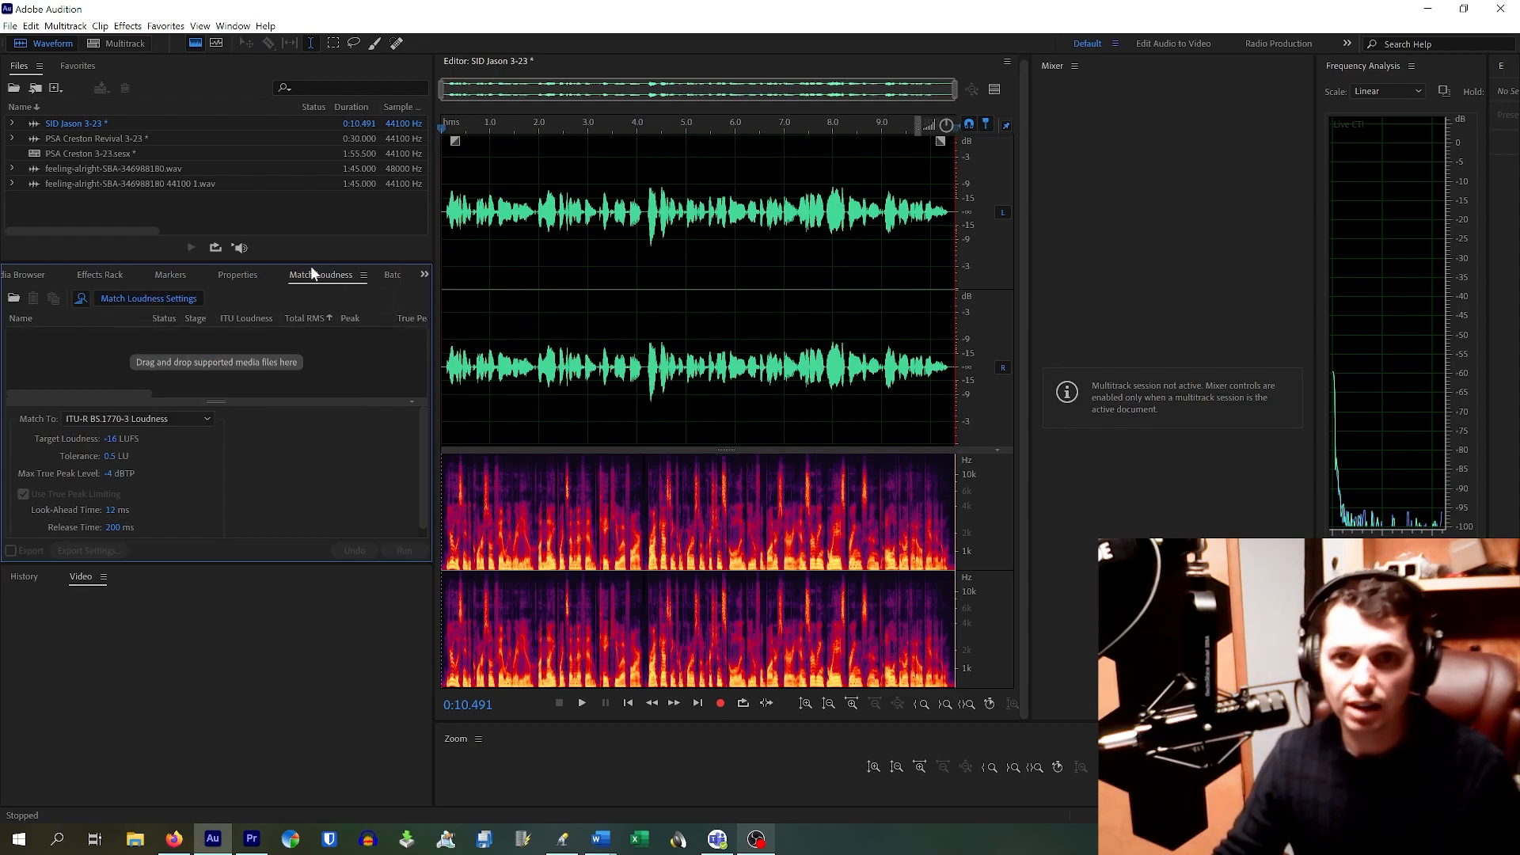
pyautogui.click(221, 274)
pyautogui.click(112, 274)
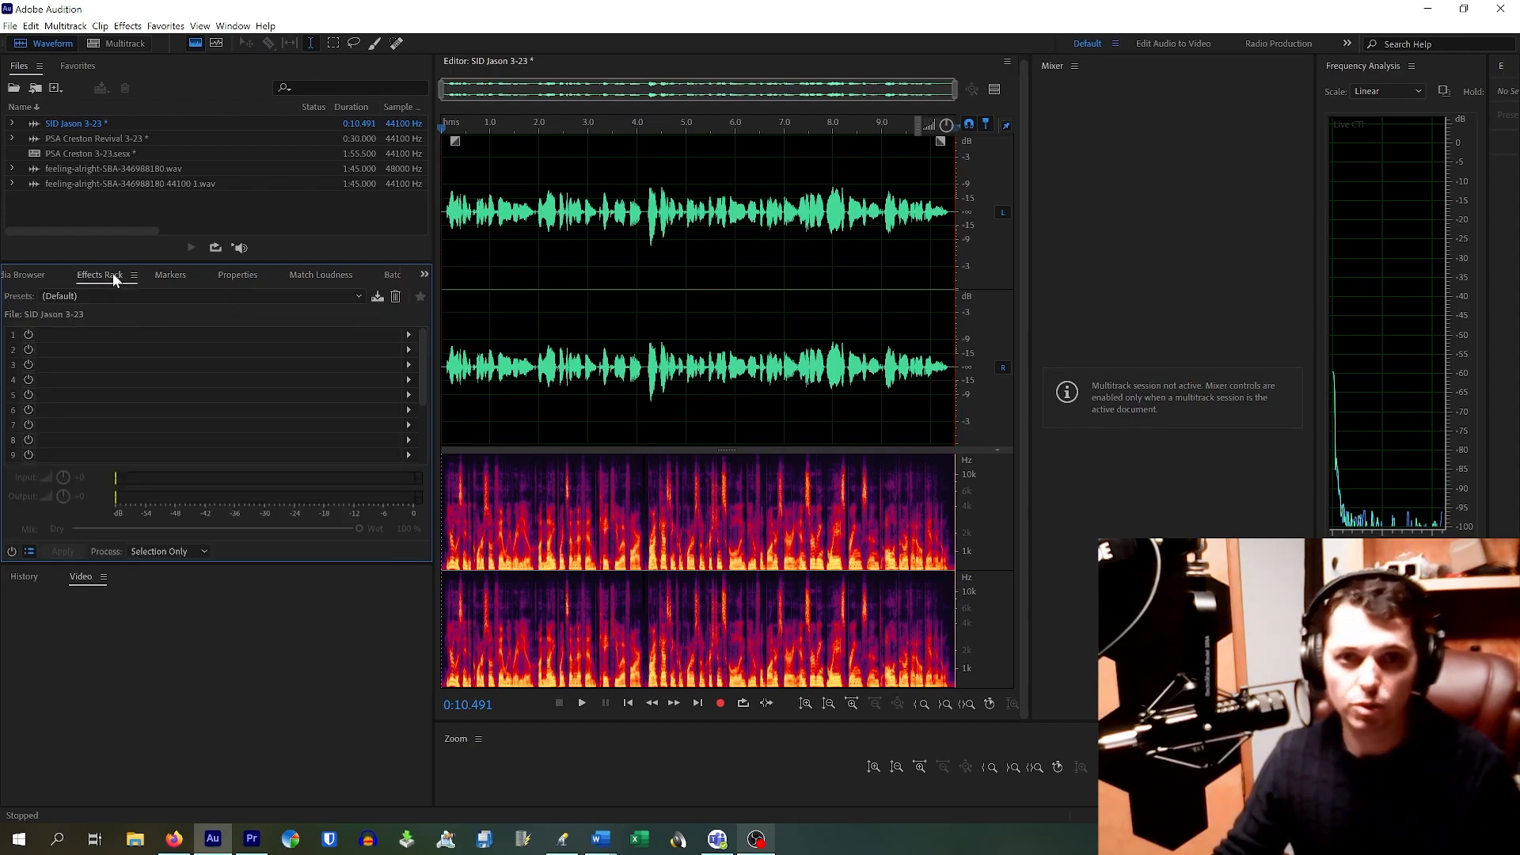
pyautogui.click(321, 274)
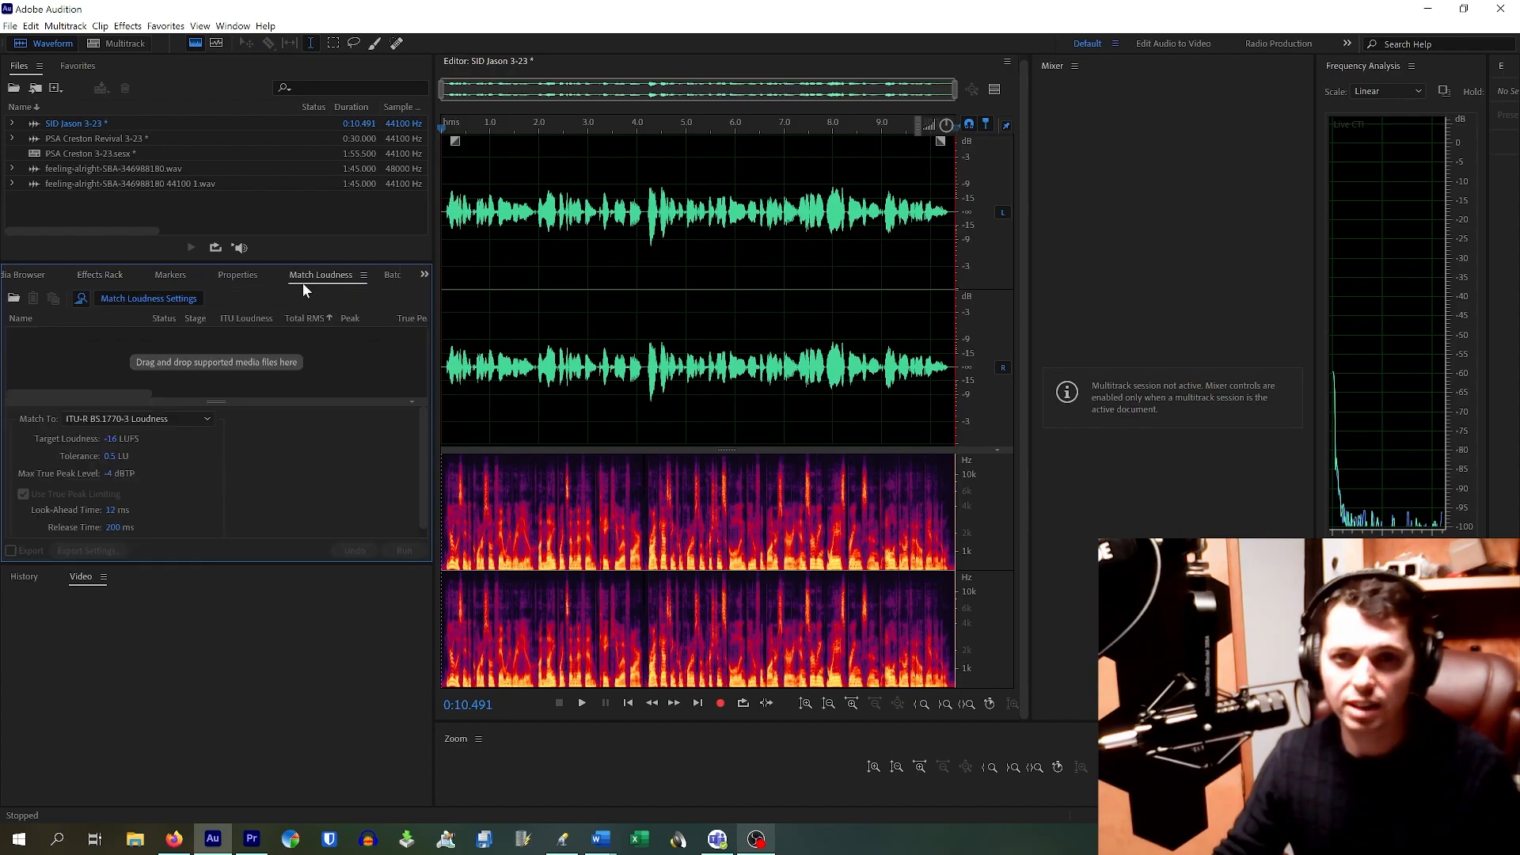
# Step: Add the trimmed voice clip to Match Loudness and run it at -16 LUFS
pyautogui.click(75, 123)
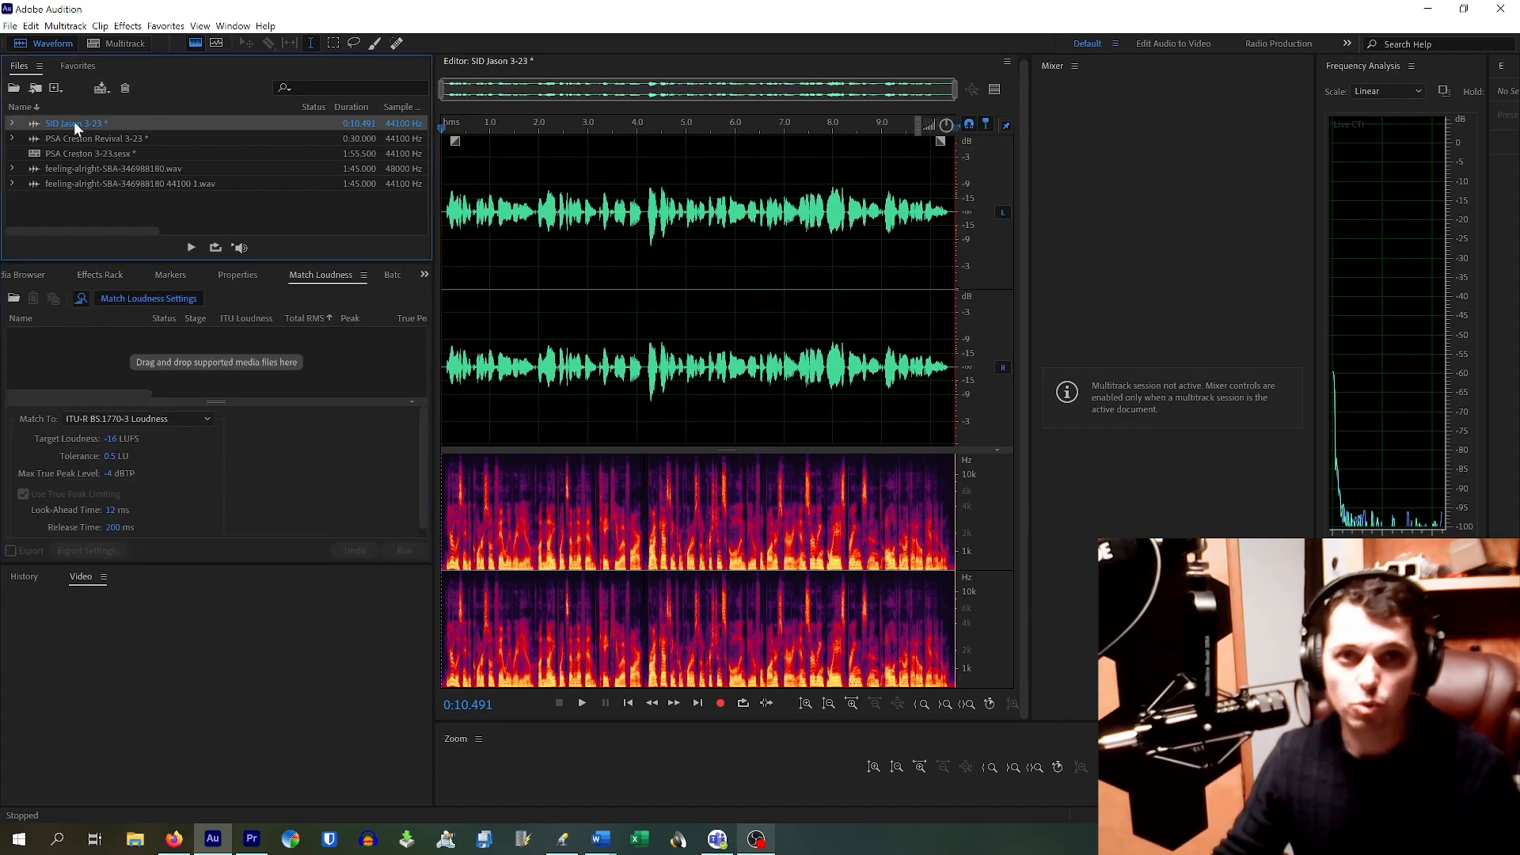
pyautogui.moveTo(66, 124); pyautogui.dragTo(84, 358)
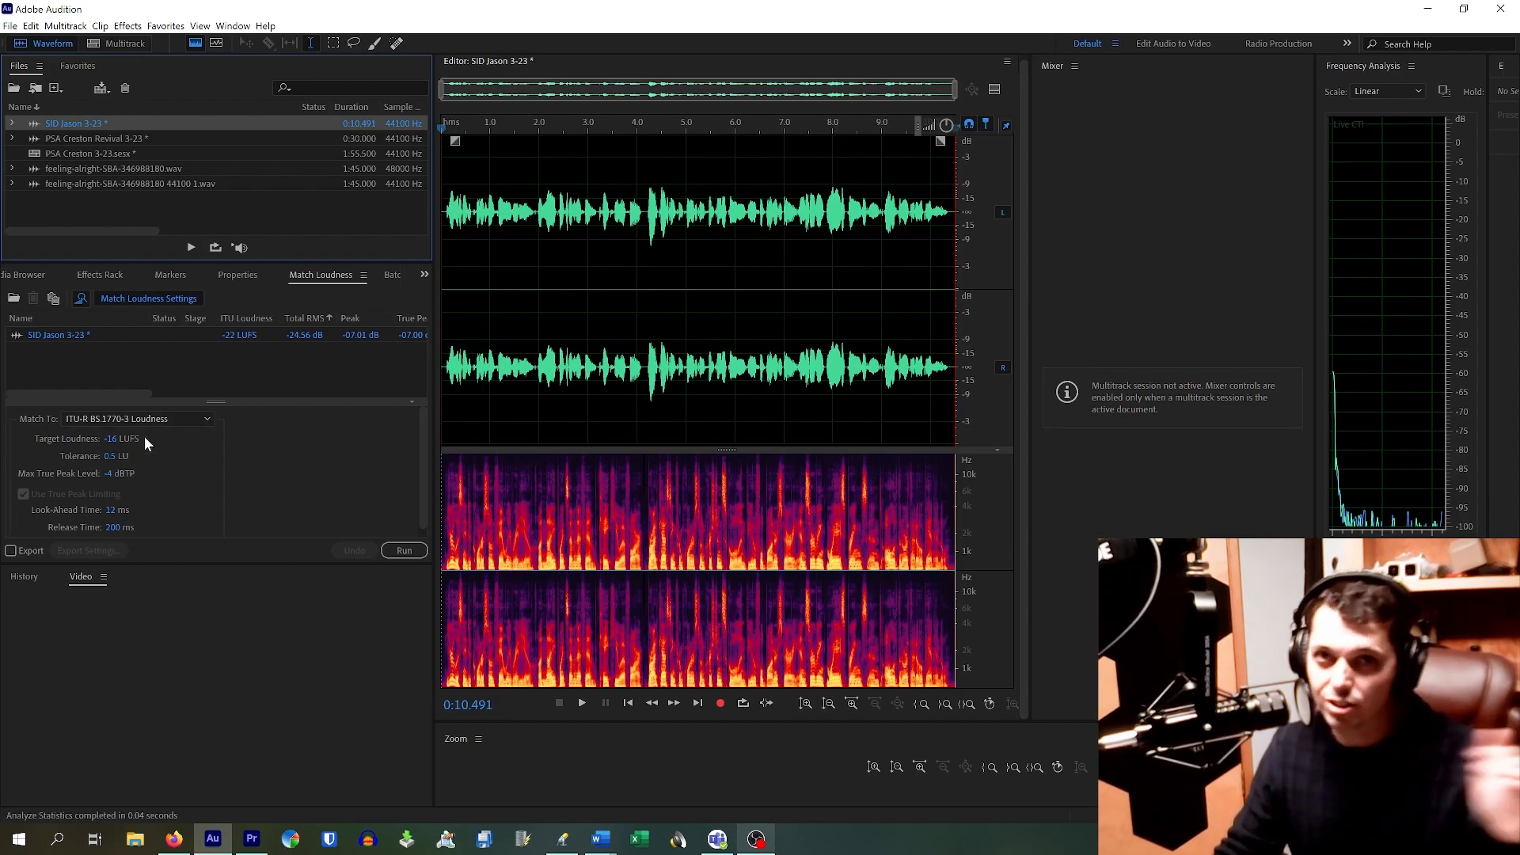
pyautogui.click(73, 439)
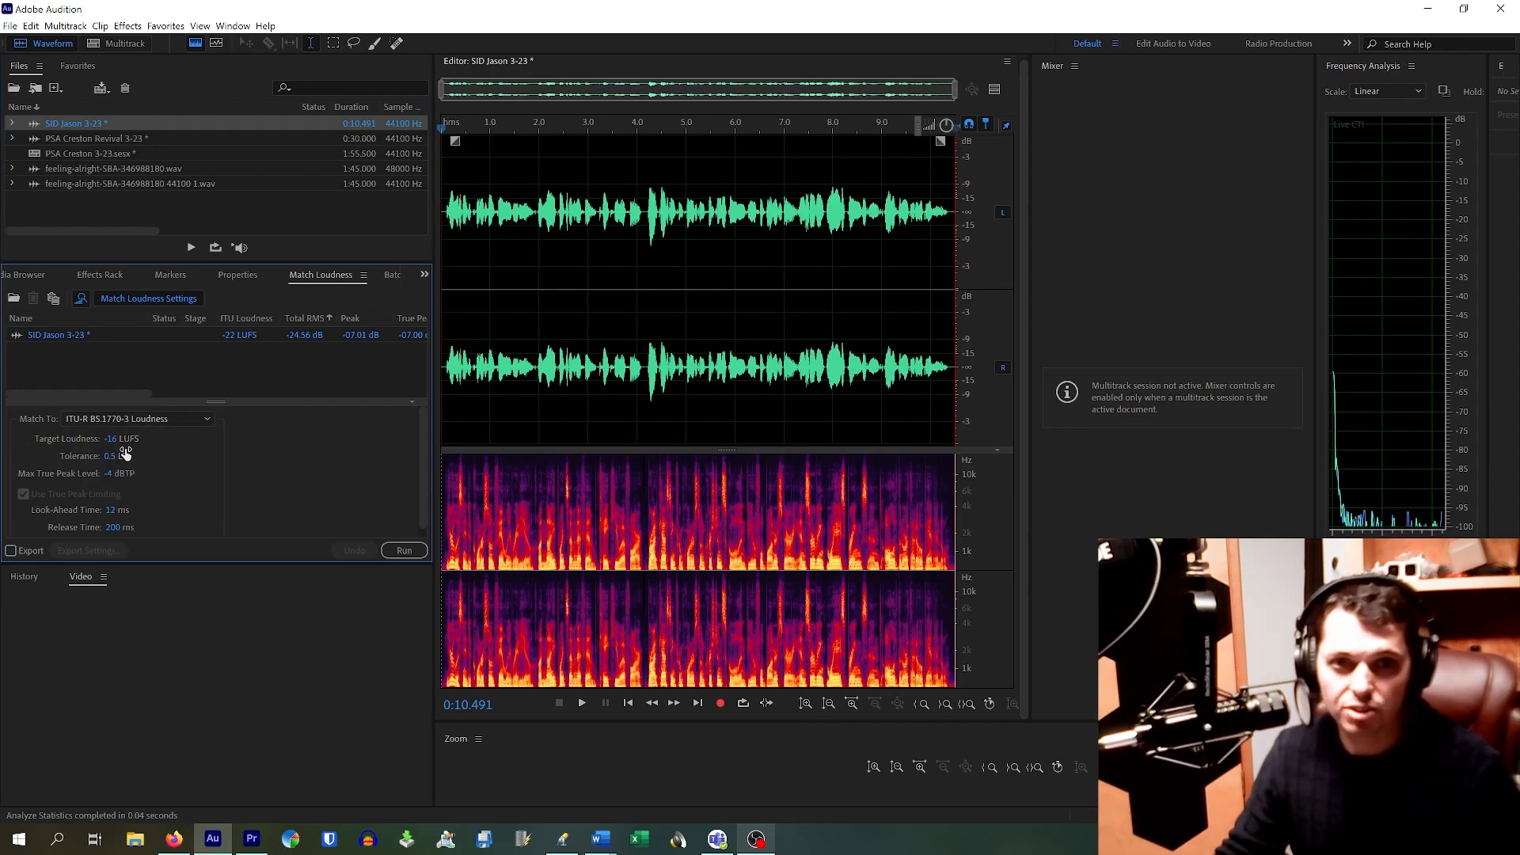
pyautogui.click(403, 551)
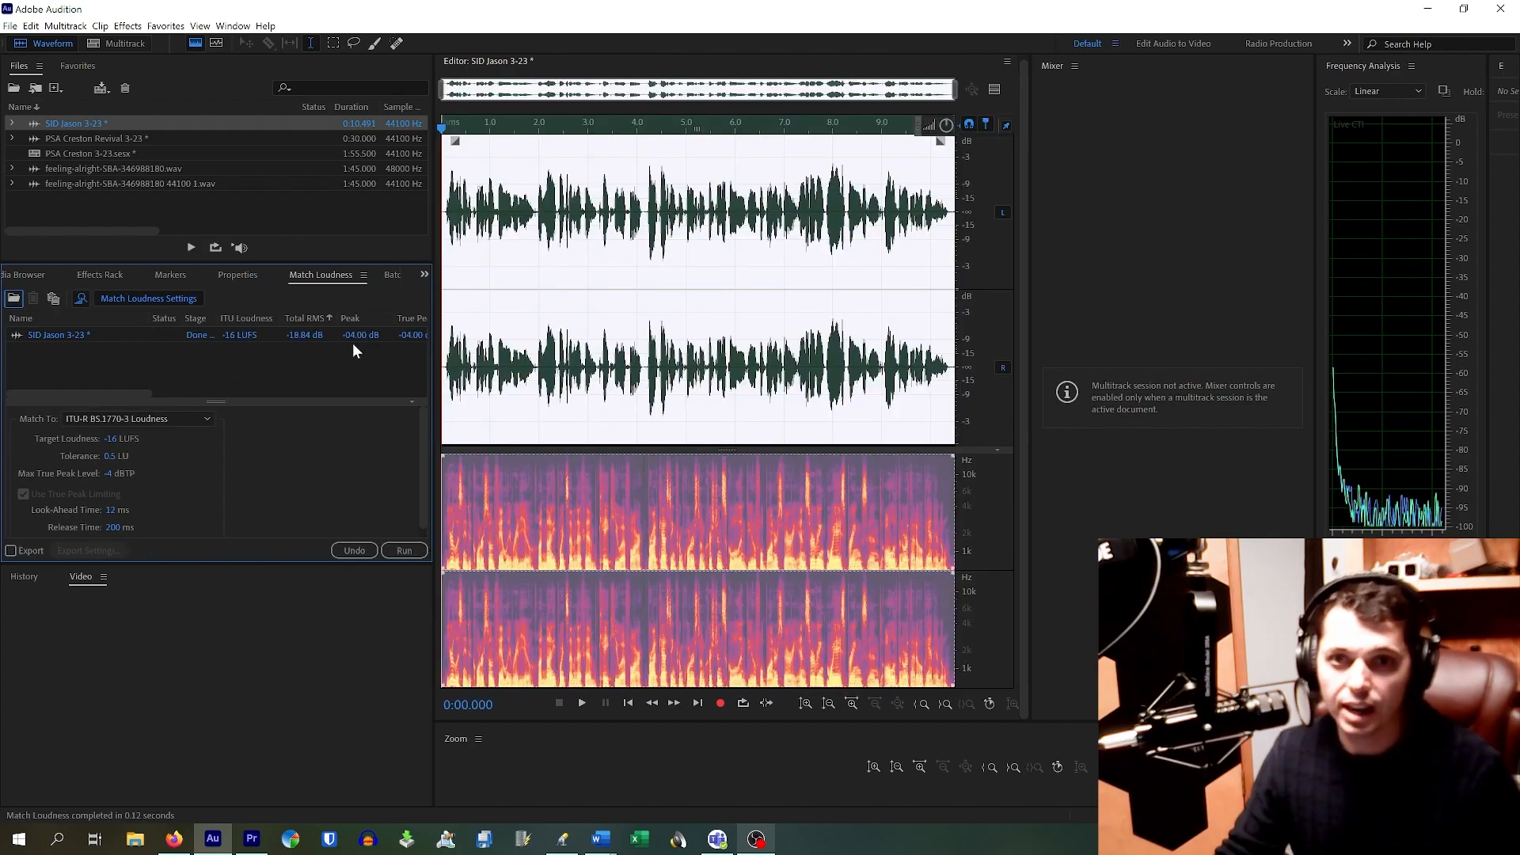
pyautogui.click(561, 238)
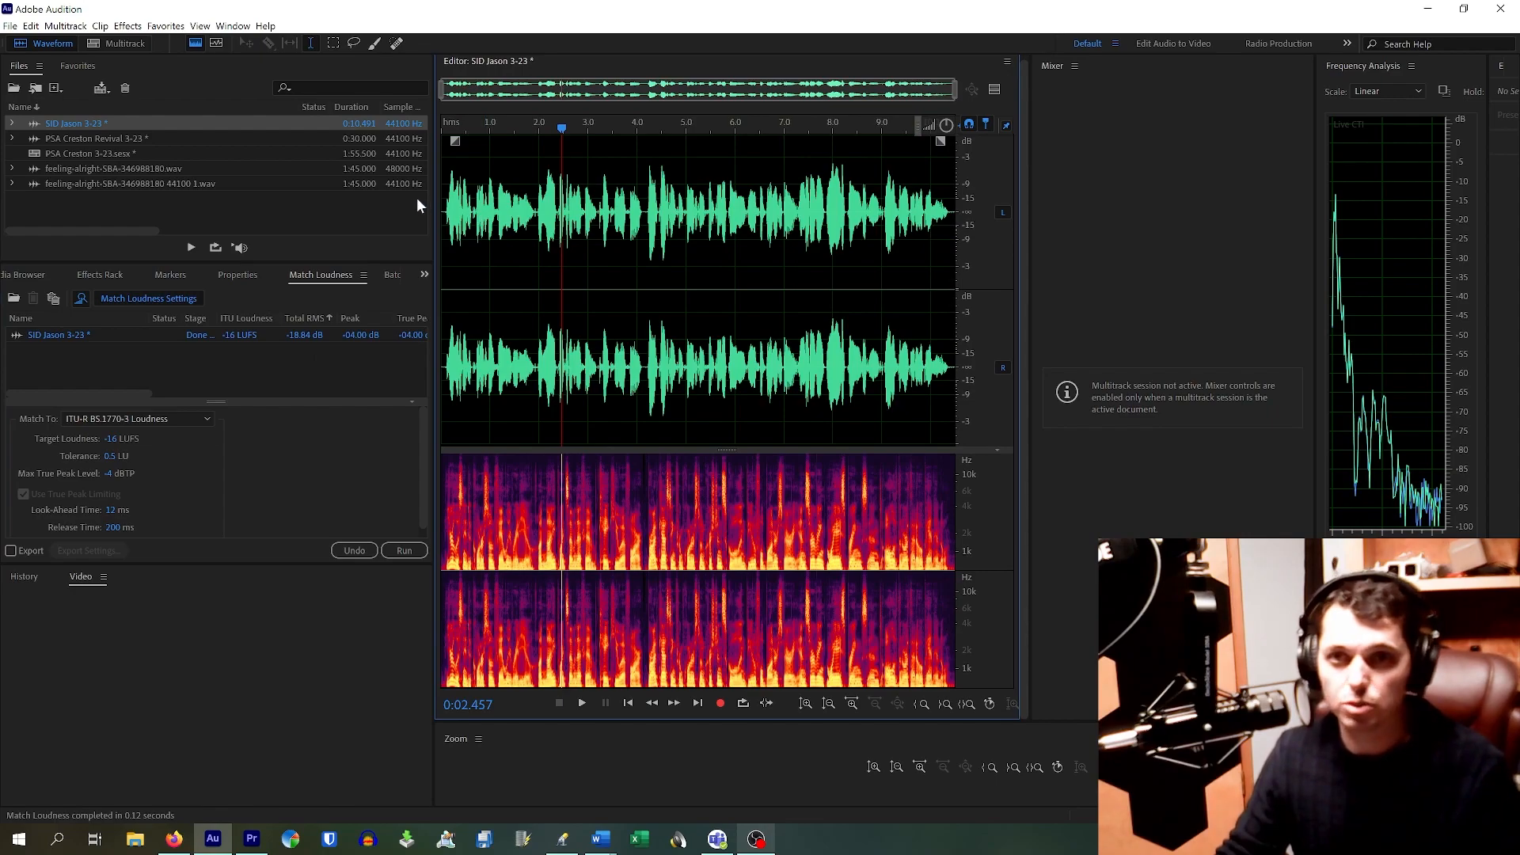
# Step: Move the playhead to the clip start and open the Favorites menu of saved presets
pyautogui.click(442, 209)
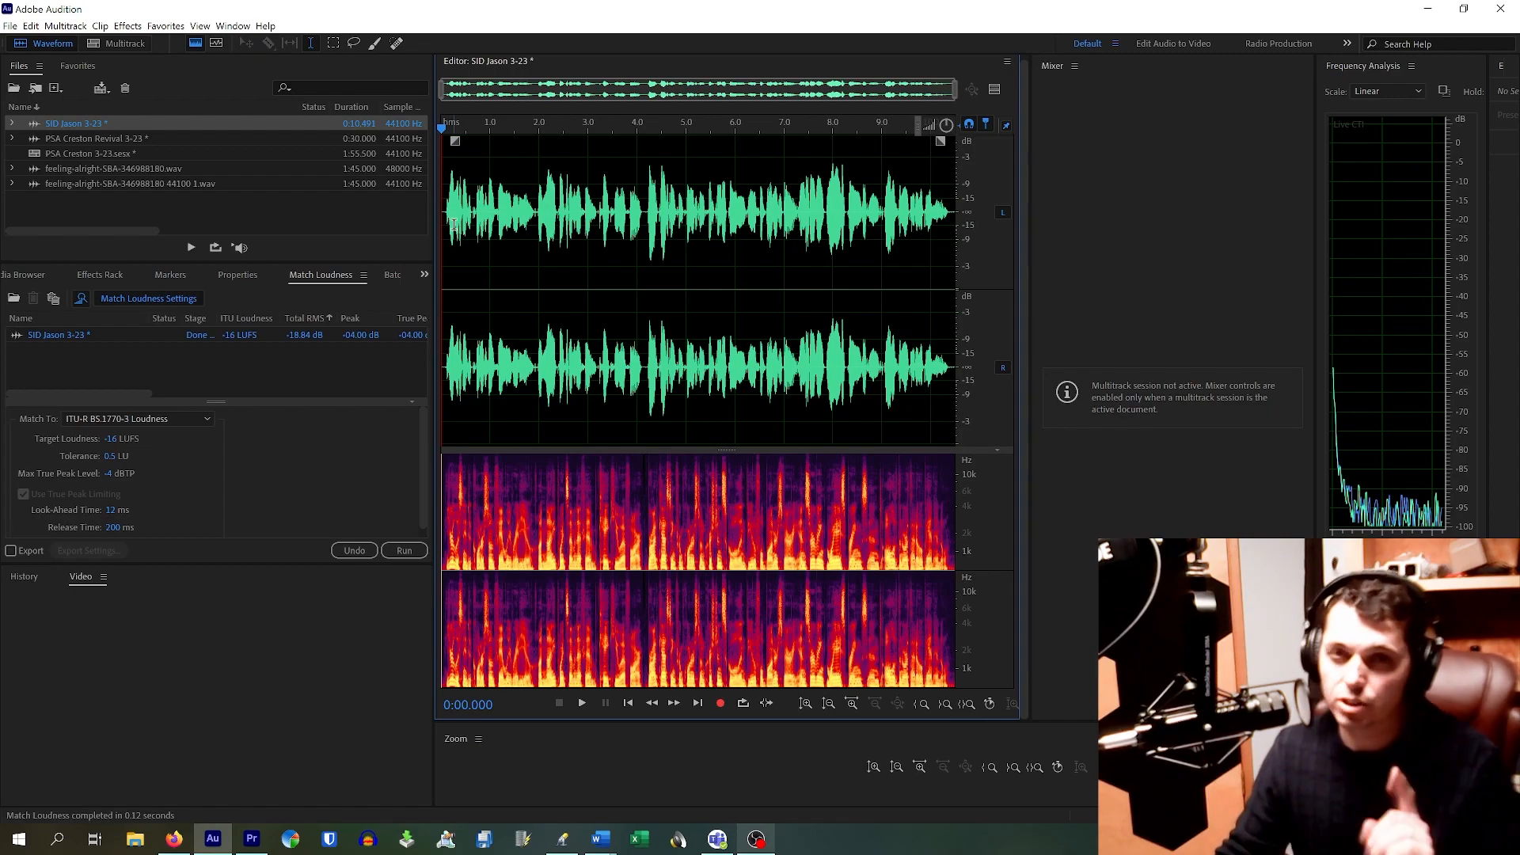
pyautogui.click(166, 27)
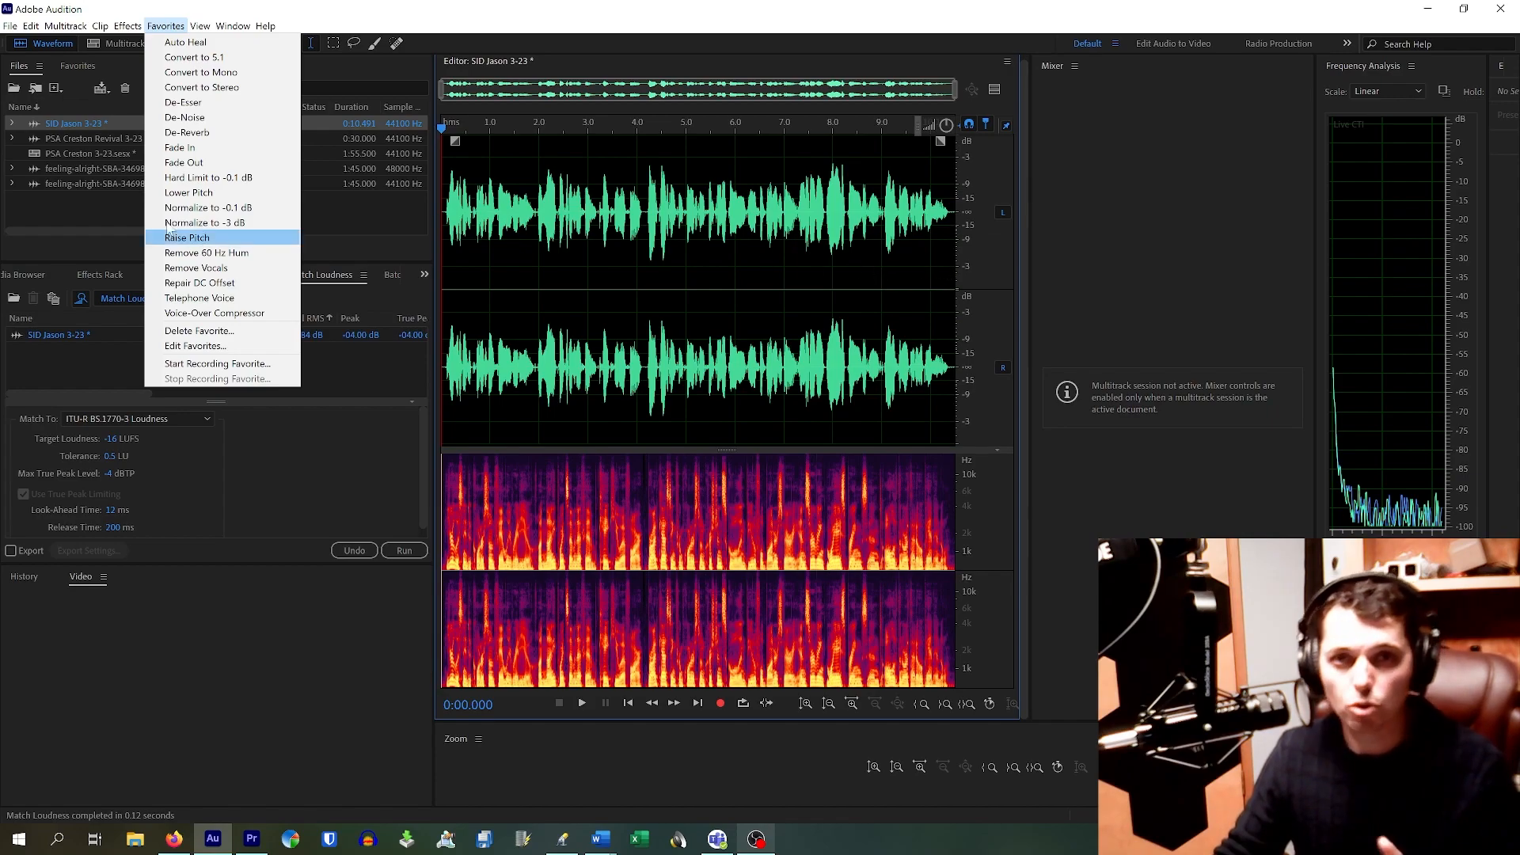
# Step: Apply the Normalize to -3 dB favorite to the voice clip, then deselect the waveform
pyautogui.click(241, 222)
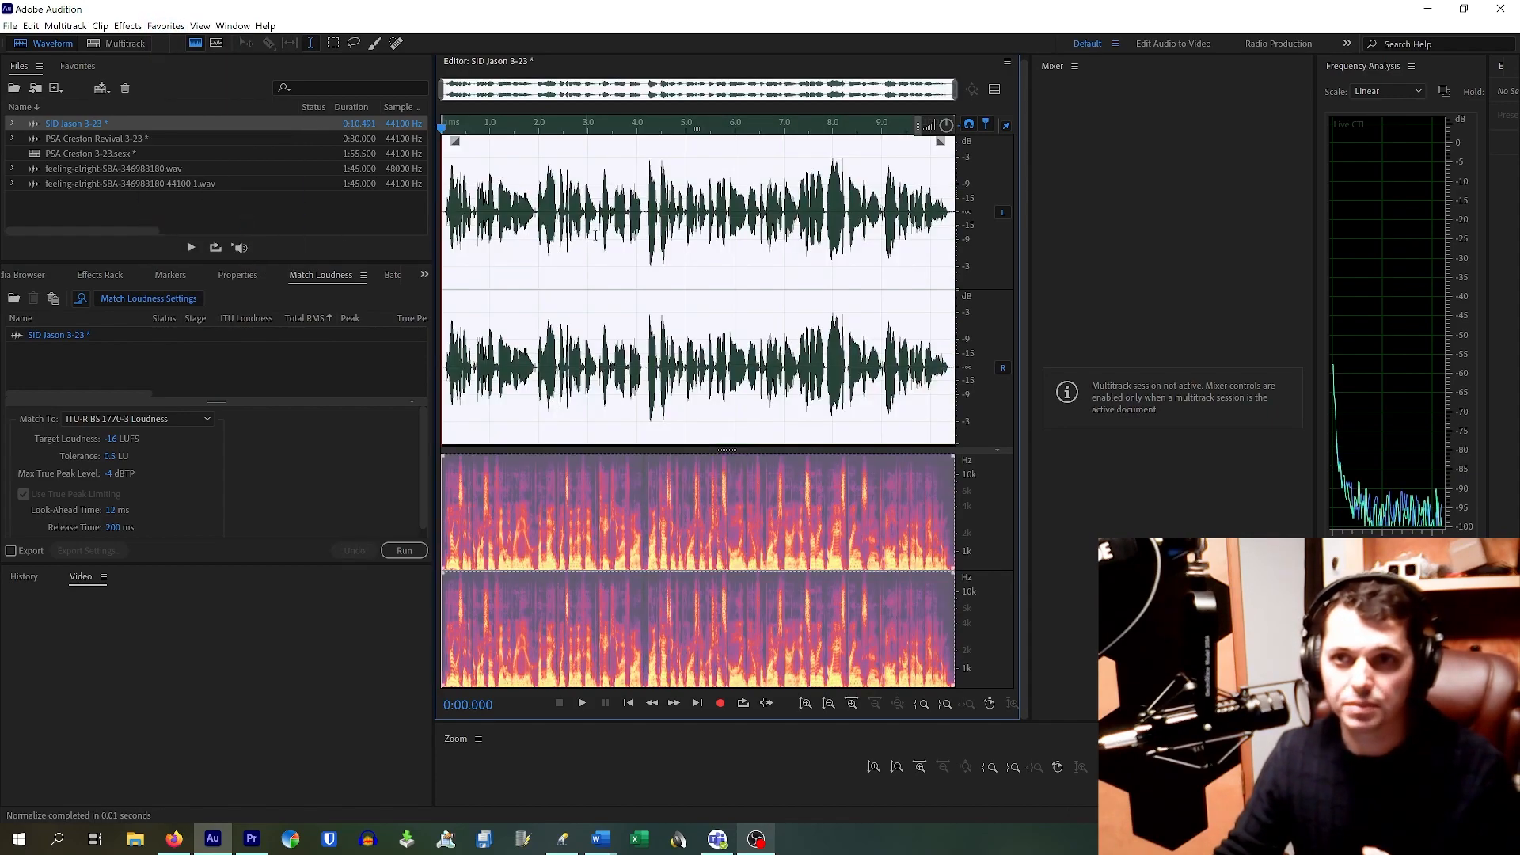
pyautogui.click(687, 254)
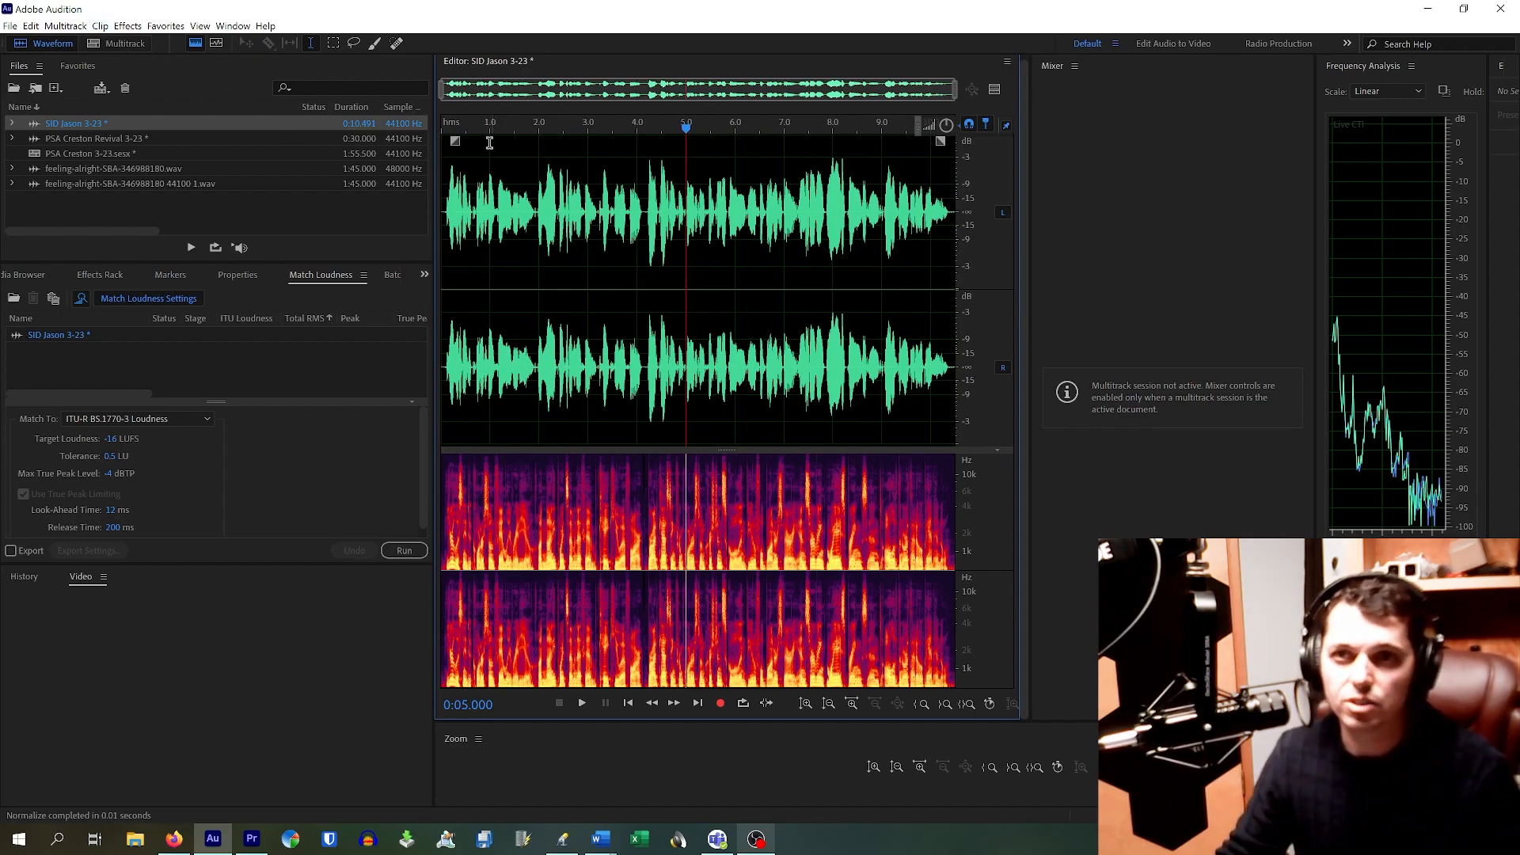
pyautogui.click(442, 123)
pyautogui.press('space')
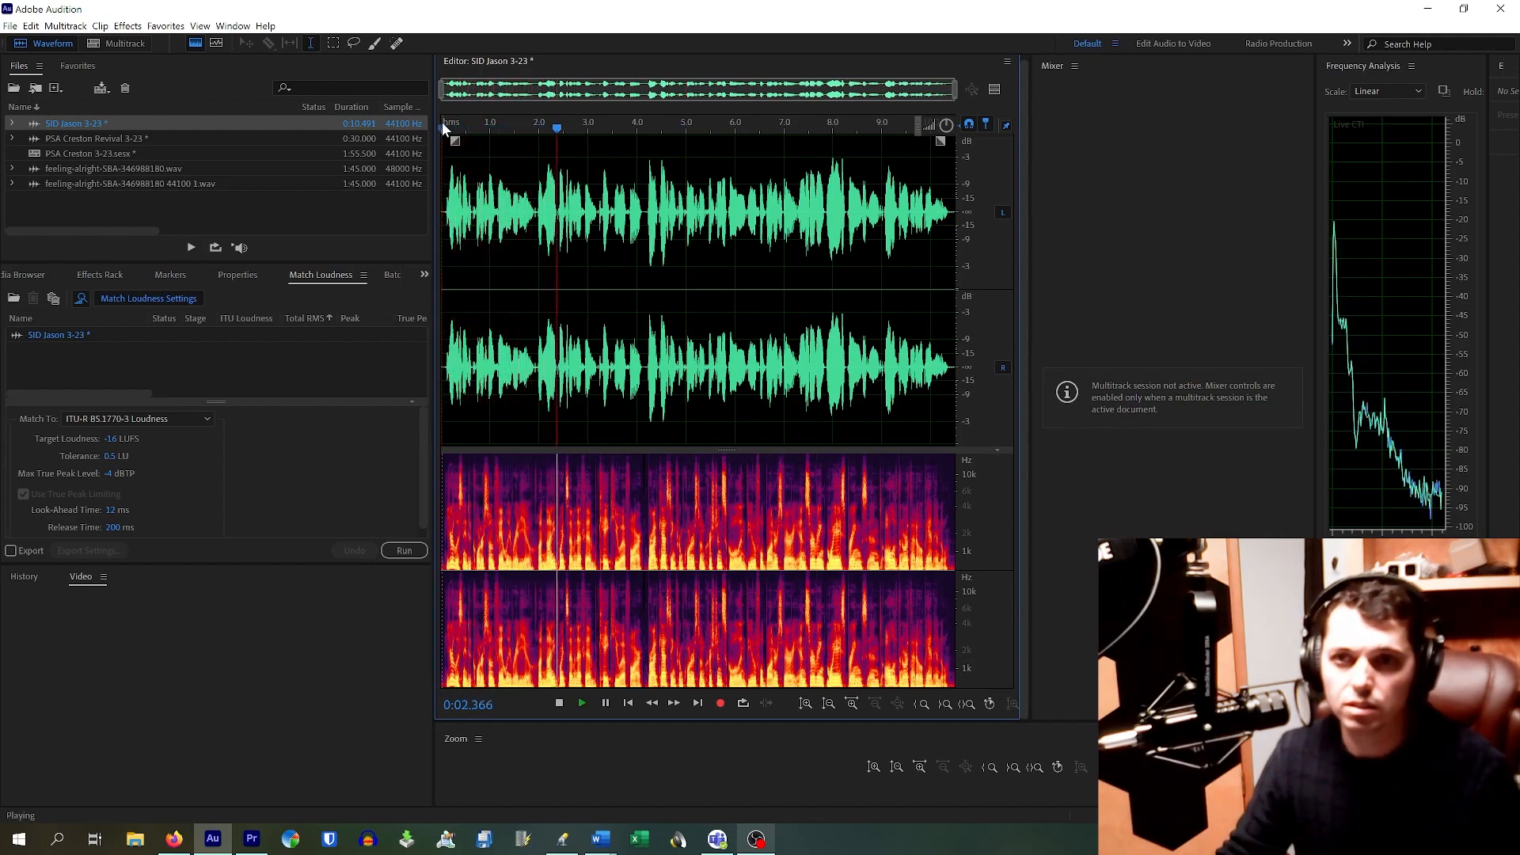
pyautogui.press('space')
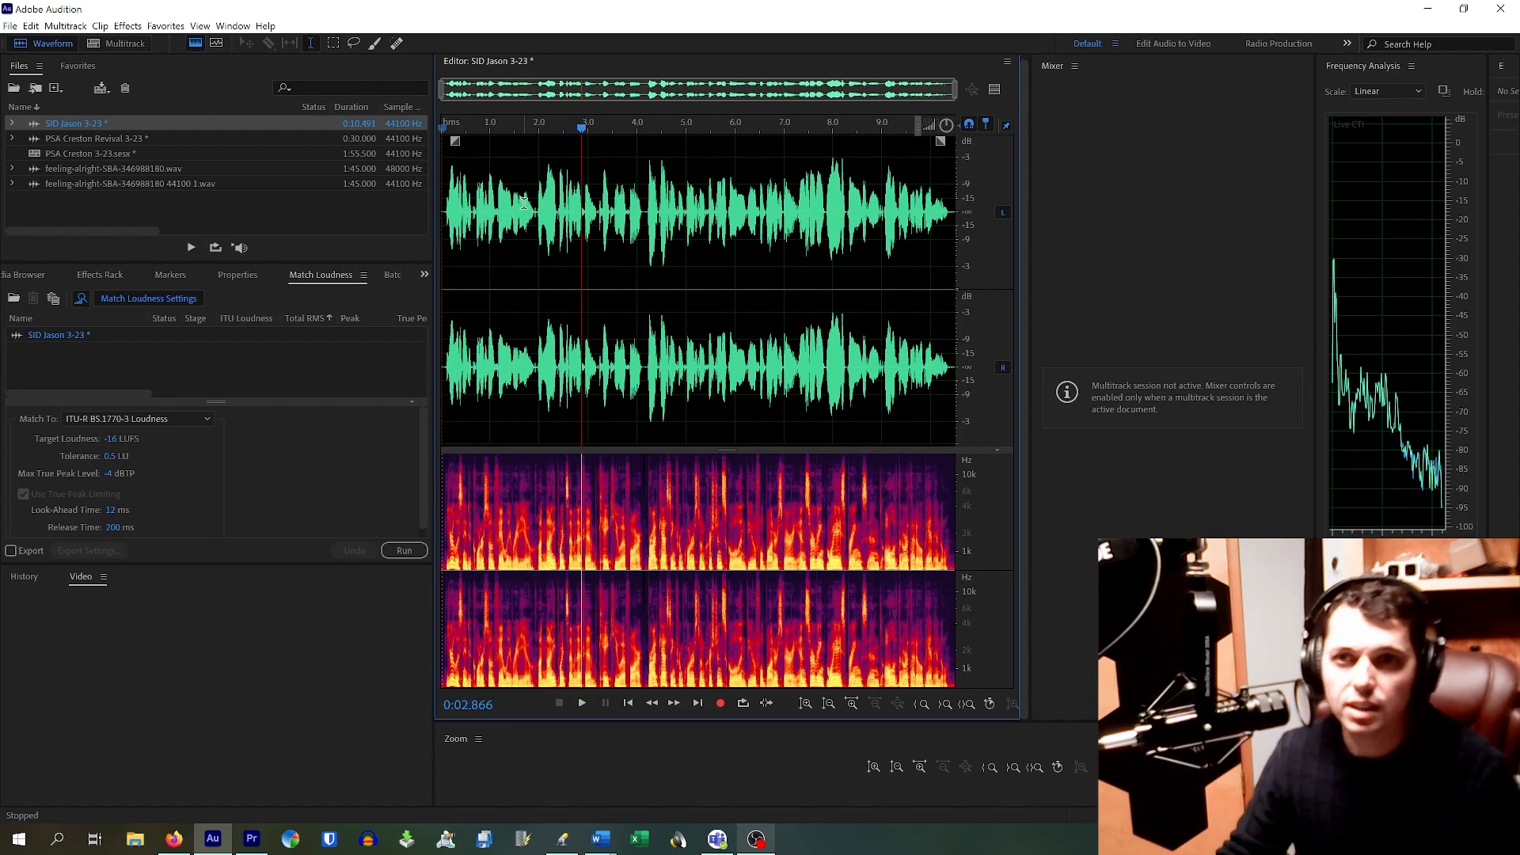
pyautogui.scroll(5, 524, 202)
pyautogui.scroll(5, 594, 215)
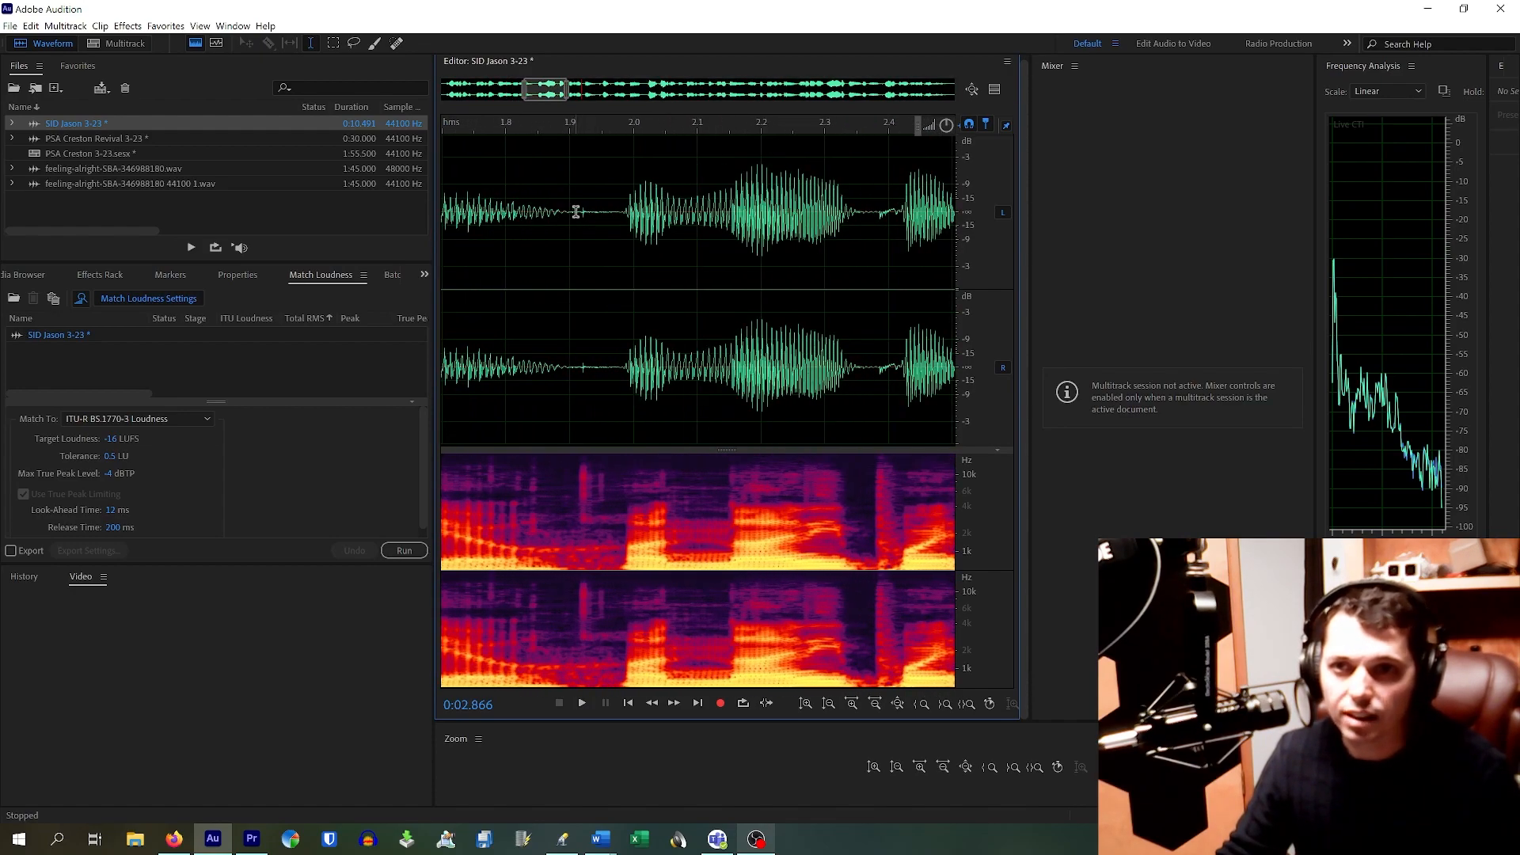
pyautogui.click(582, 215)
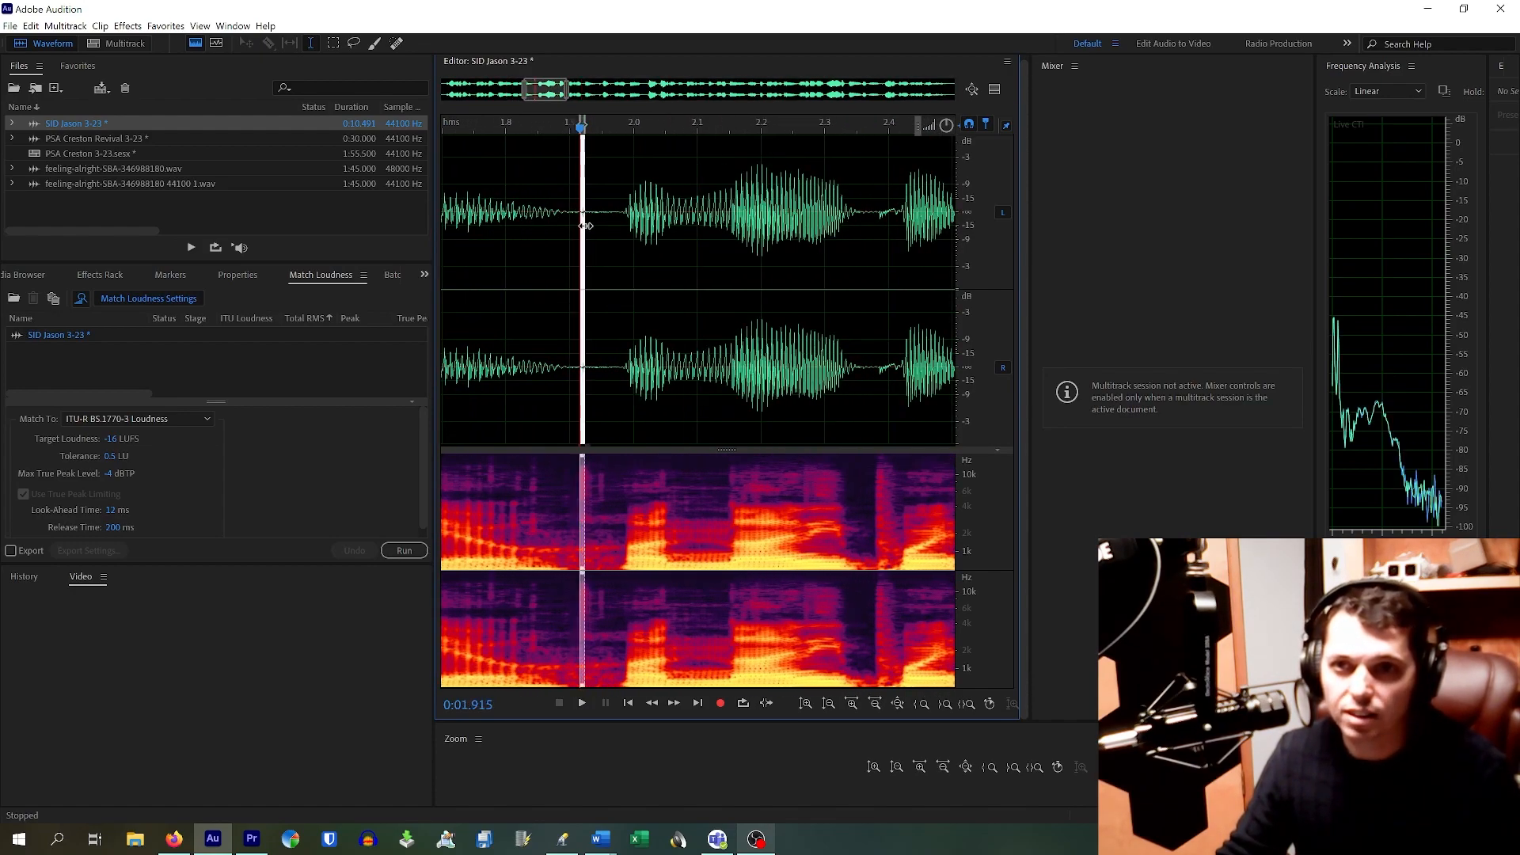
pyautogui.click(608, 219)
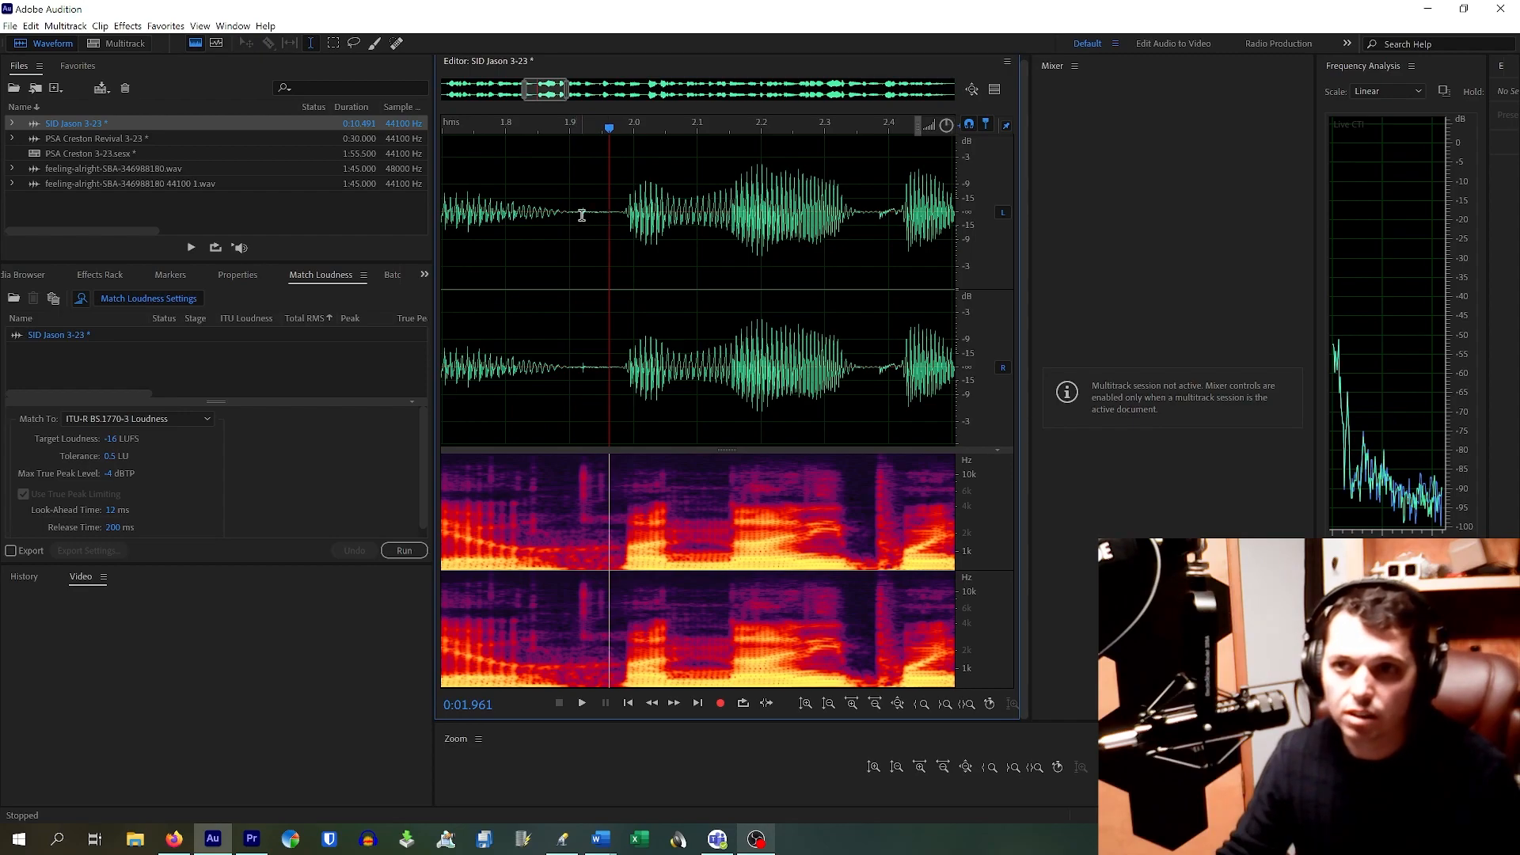
pyautogui.scroll(-3, 582, 215)
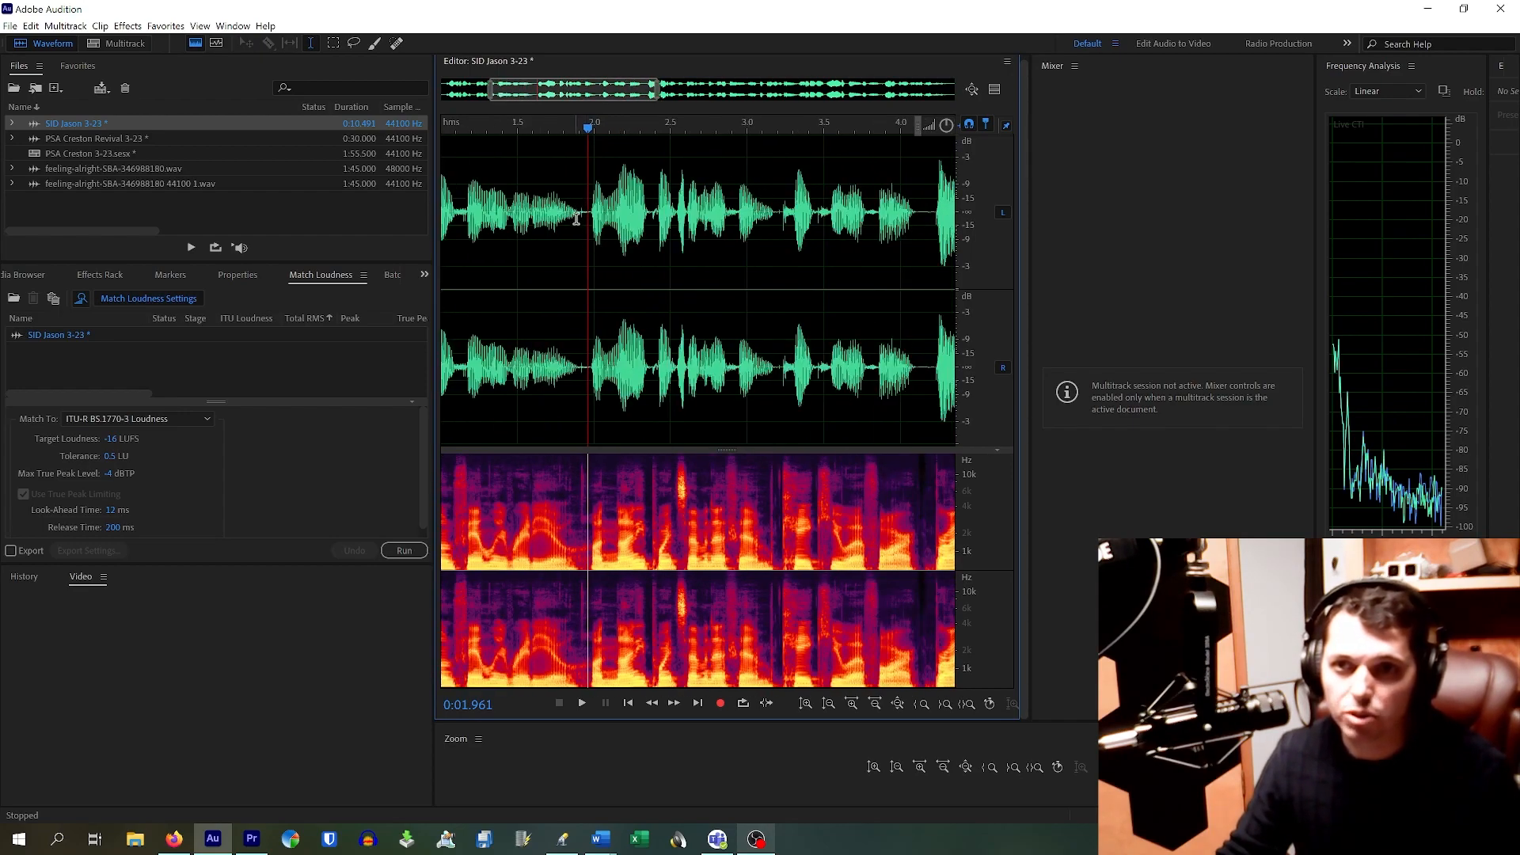
pyautogui.scroll(3, 579, 219)
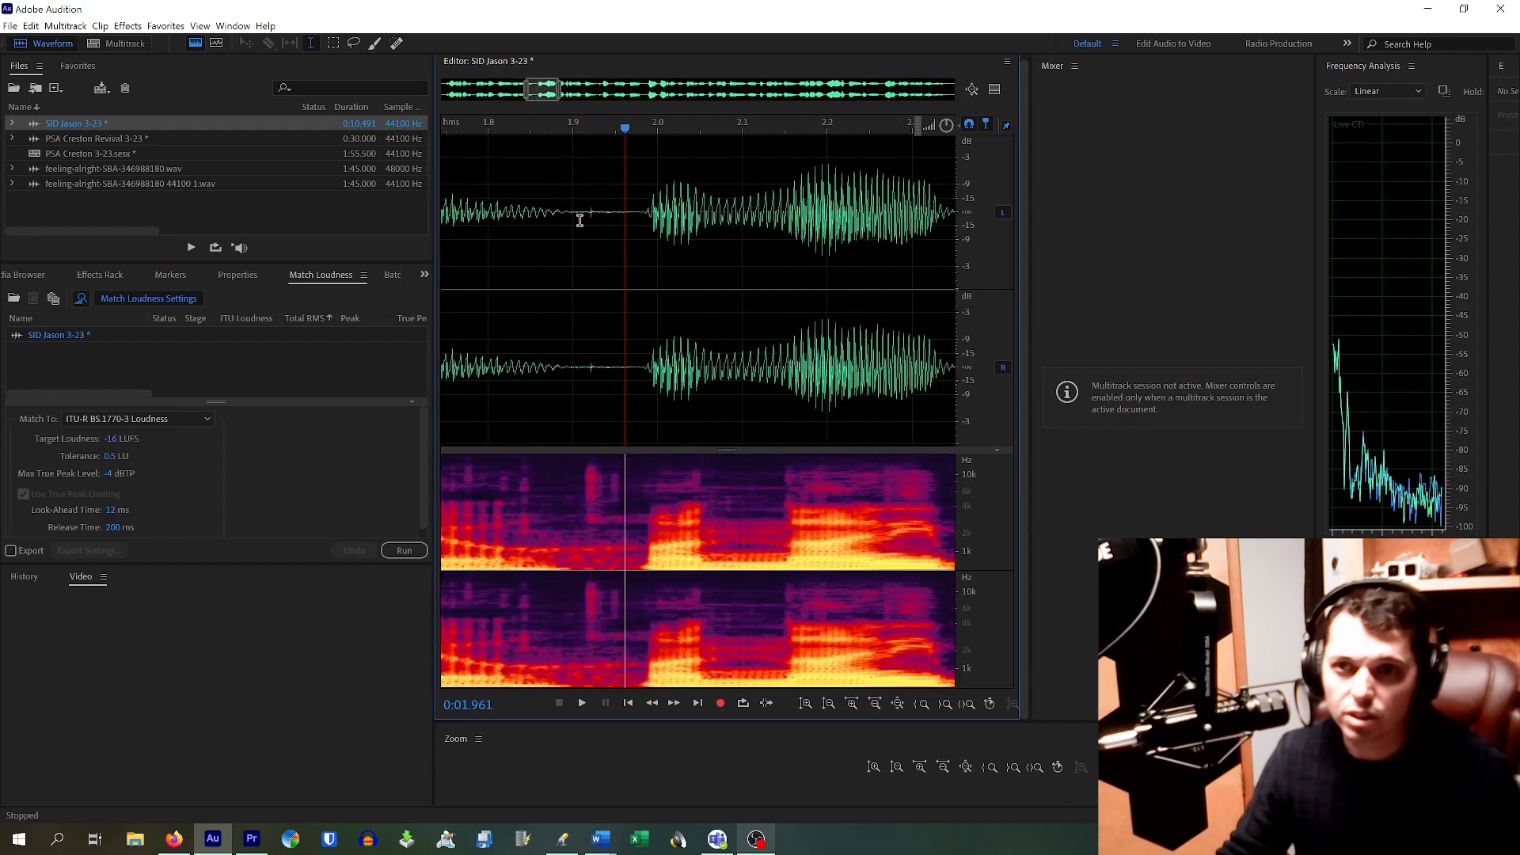
pyautogui.click(590, 214)
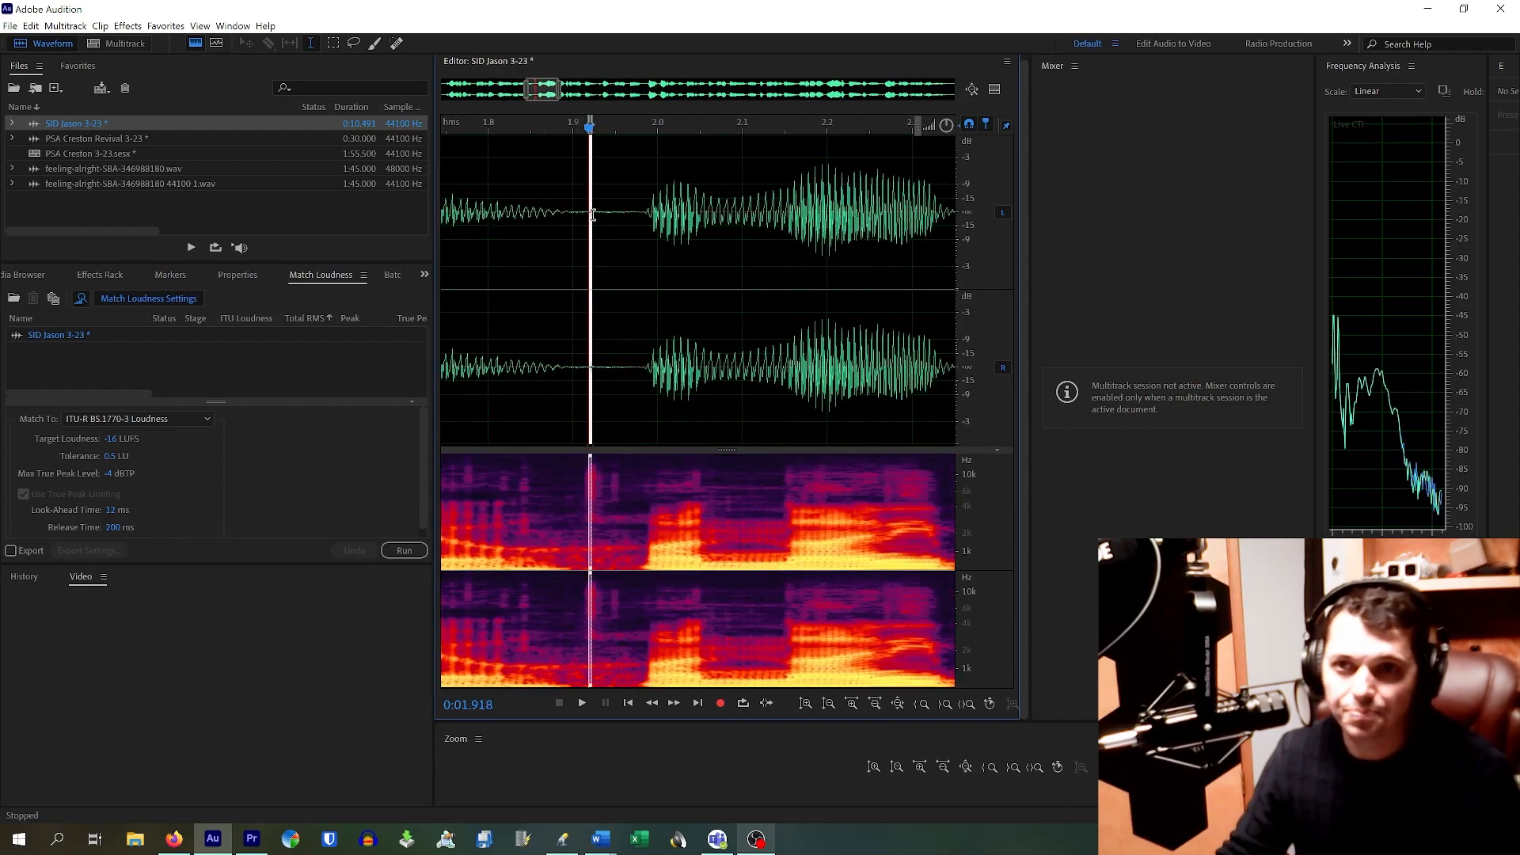
pyautogui.scroll(-3, 614, 322)
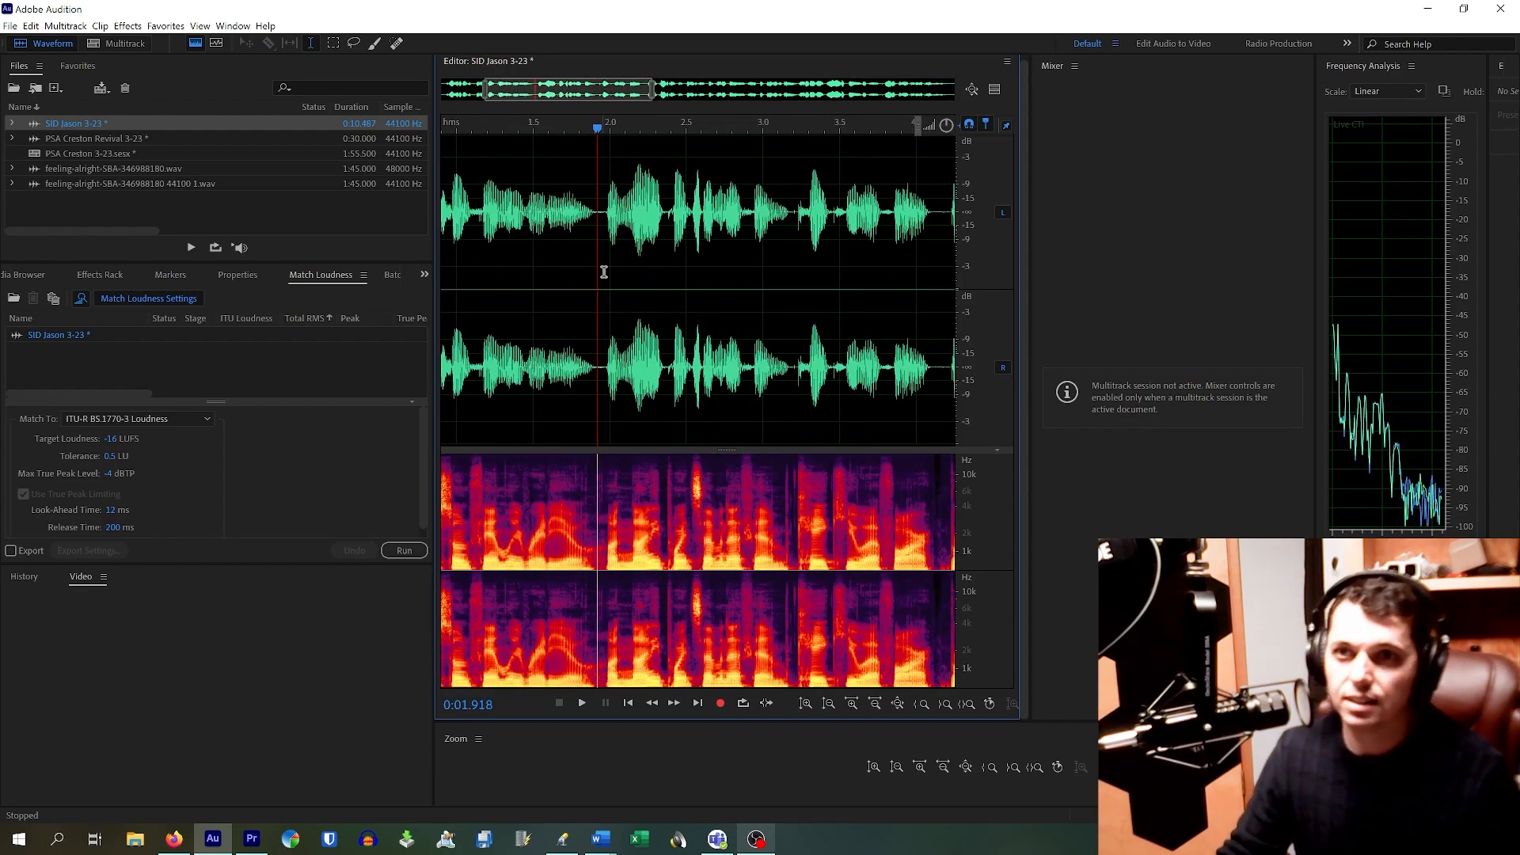
pyautogui.scroll(3, 787, 222)
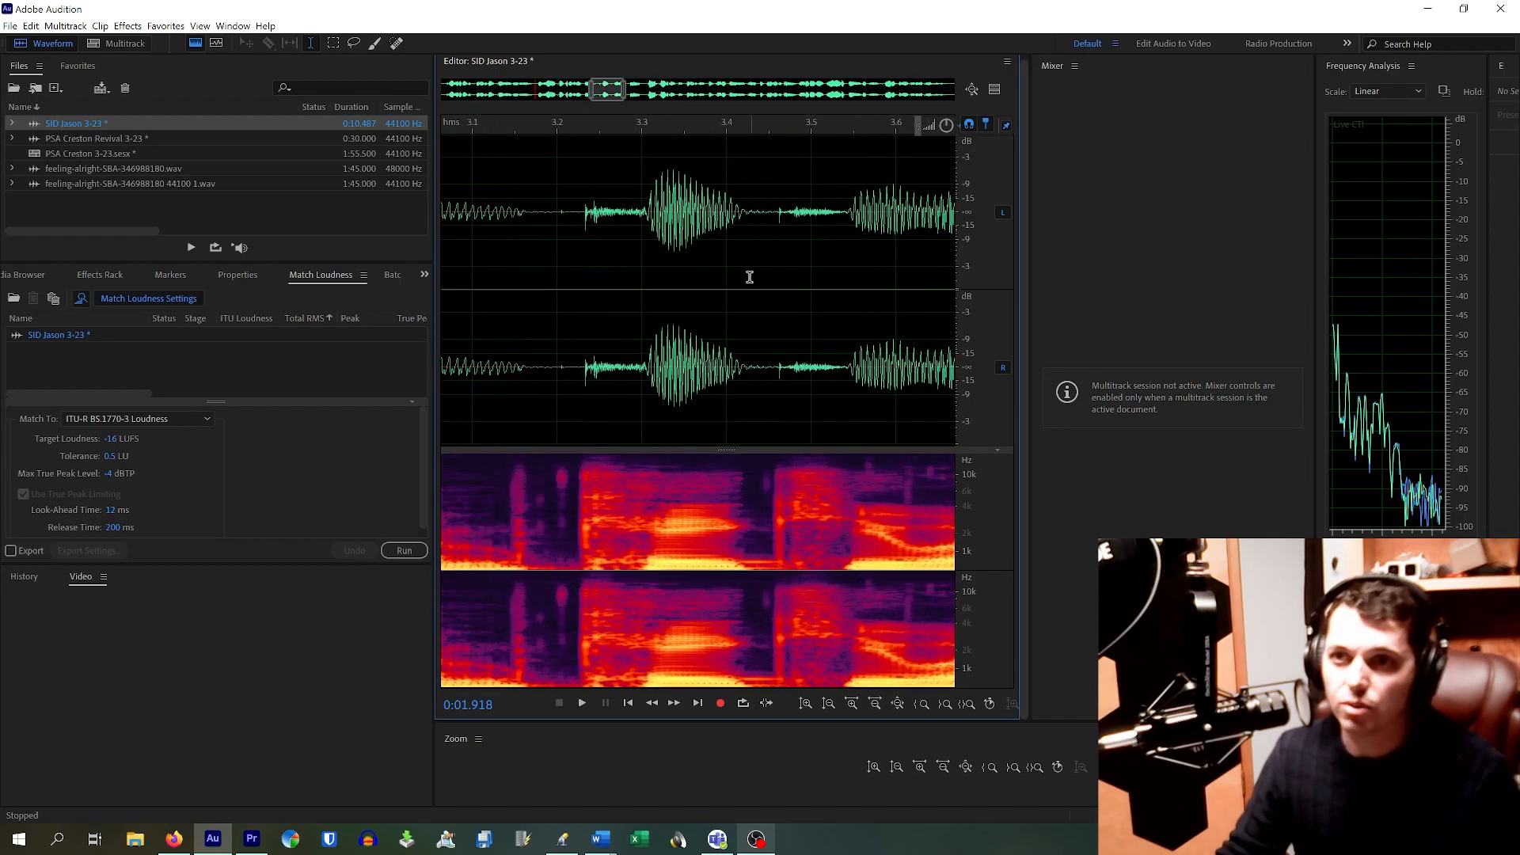
pyautogui.click(776, 225)
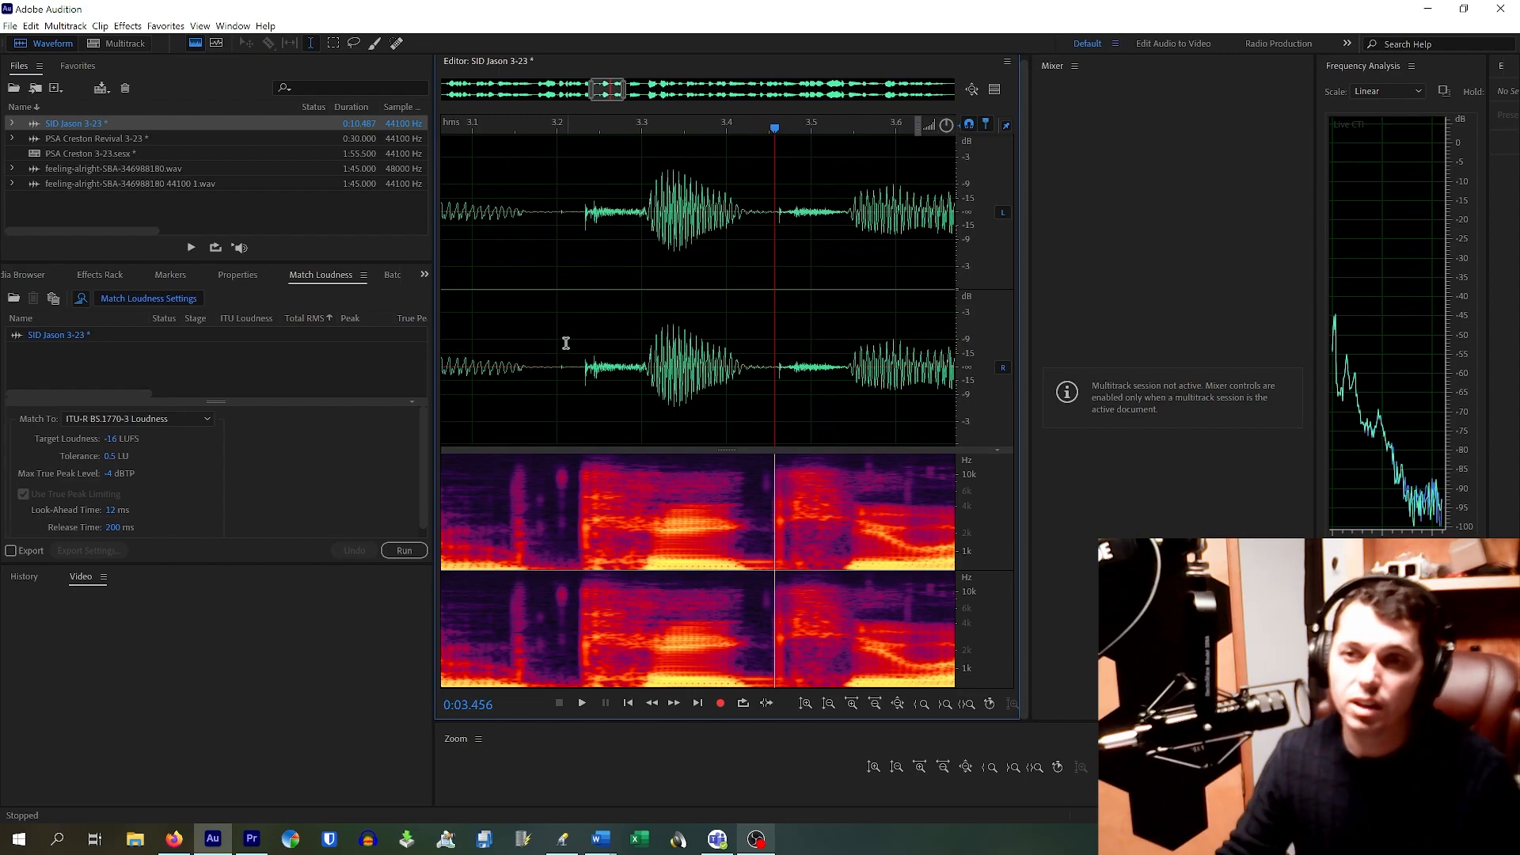
pyautogui.scroll(-5, 578, 331)
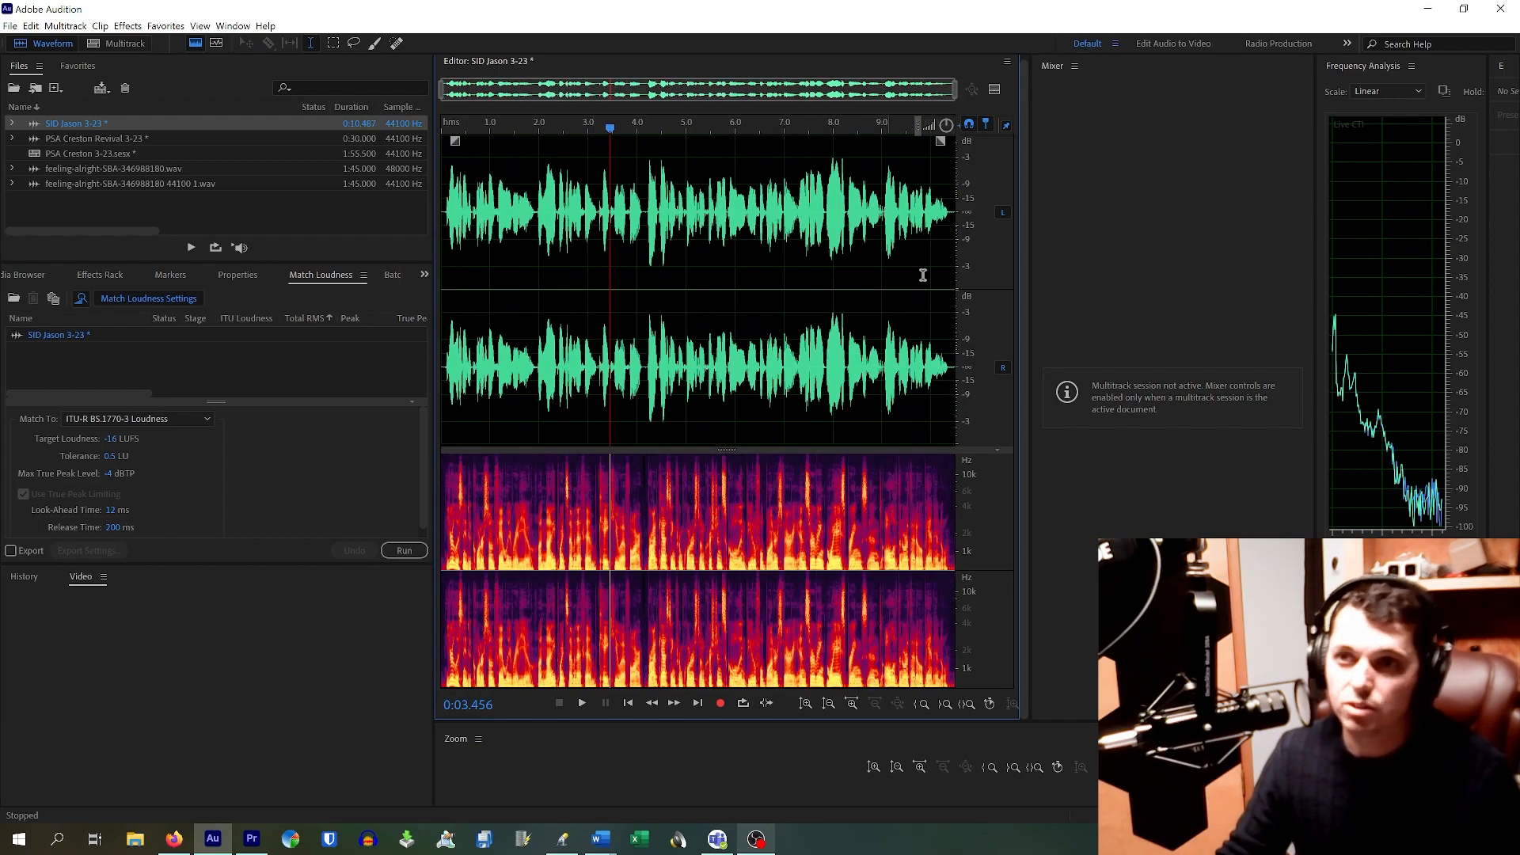
pyautogui.click(491, 219)
pyautogui.press('space')
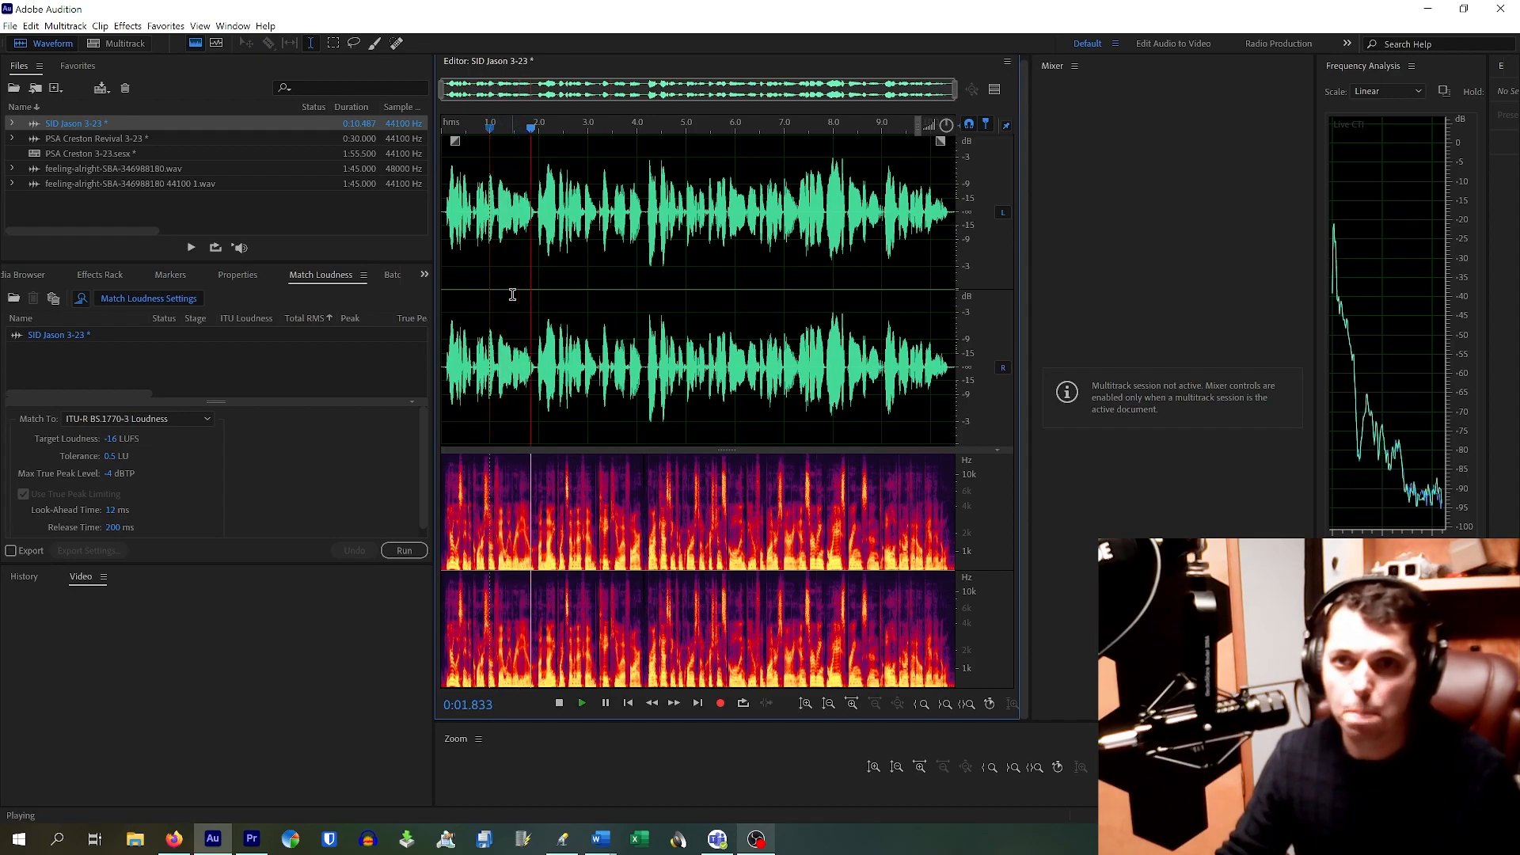
pyautogui.scroll(3, 530, 215)
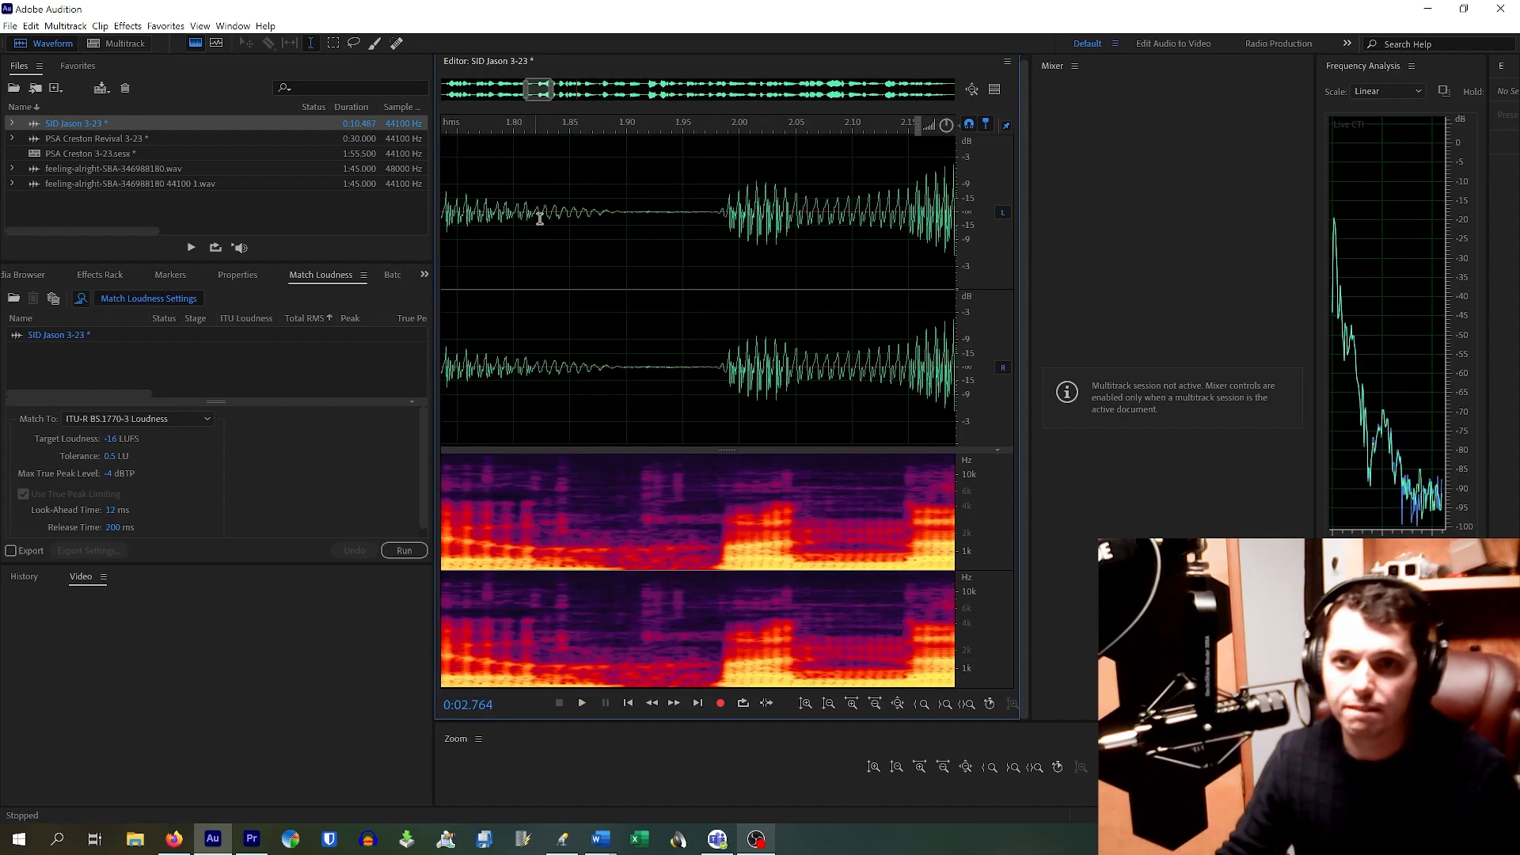
pyautogui.click(540, 218)
pyautogui.press('space')
pyautogui.press('space')
pyautogui.click(683, 212)
pyautogui.press('space')
pyautogui.press('space')
pyautogui.click(599, 210)
pyautogui.press('space')
pyautogui.scroll(-5, 598, 210)
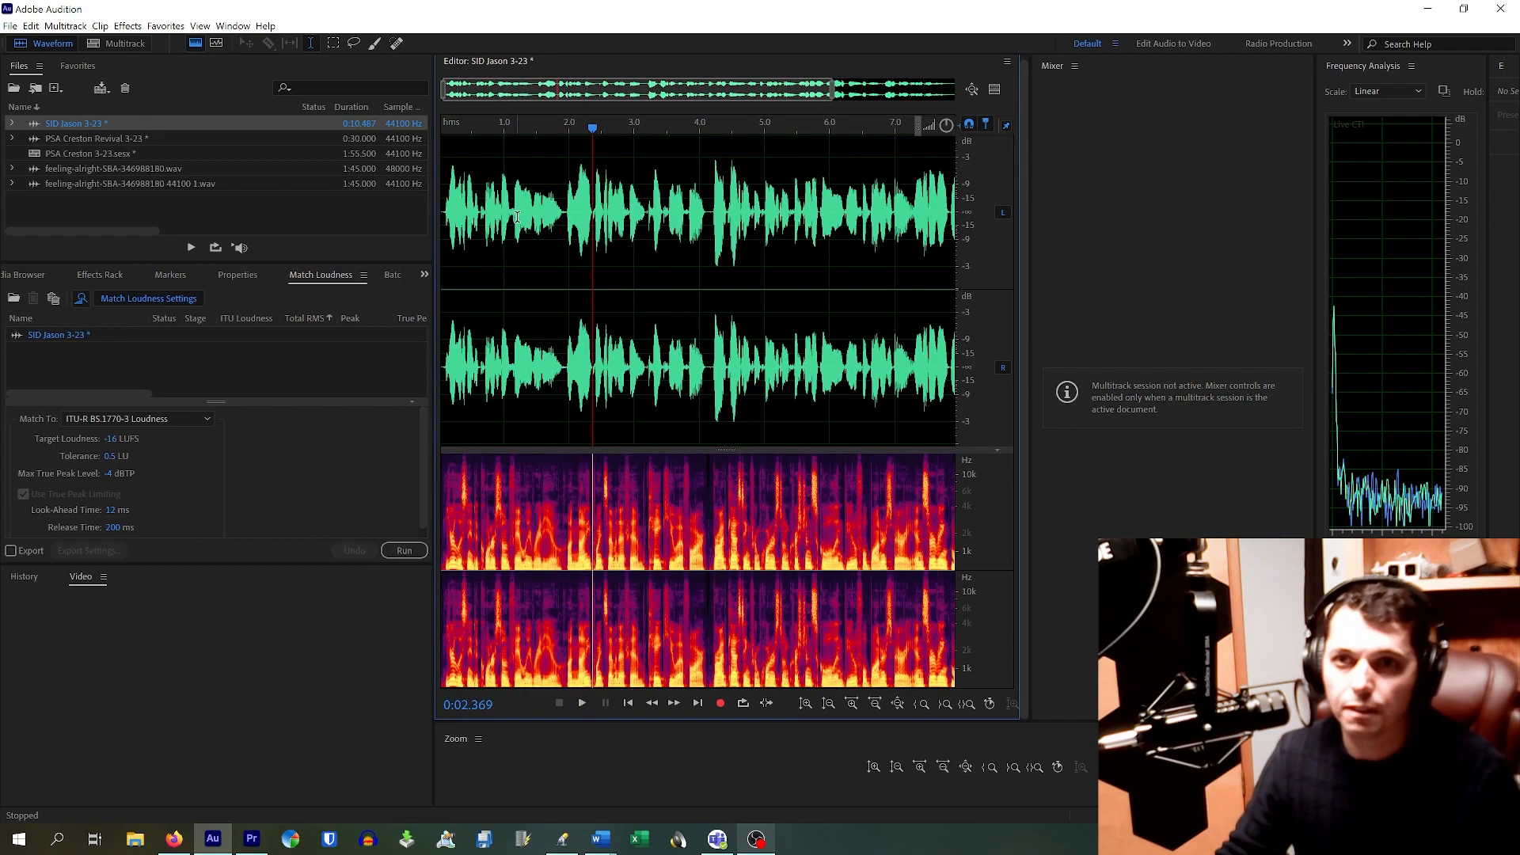
pyautogui.click(543, 216)
pyautogui.scroll(3, 558, 215)
pyautogui.scroll(2, 558, 216)
pyautogui.scroll(-3, 478, 215)
pyautogui.click(457, 207)
pyautogui.press('space')
pyautogui.press('space')
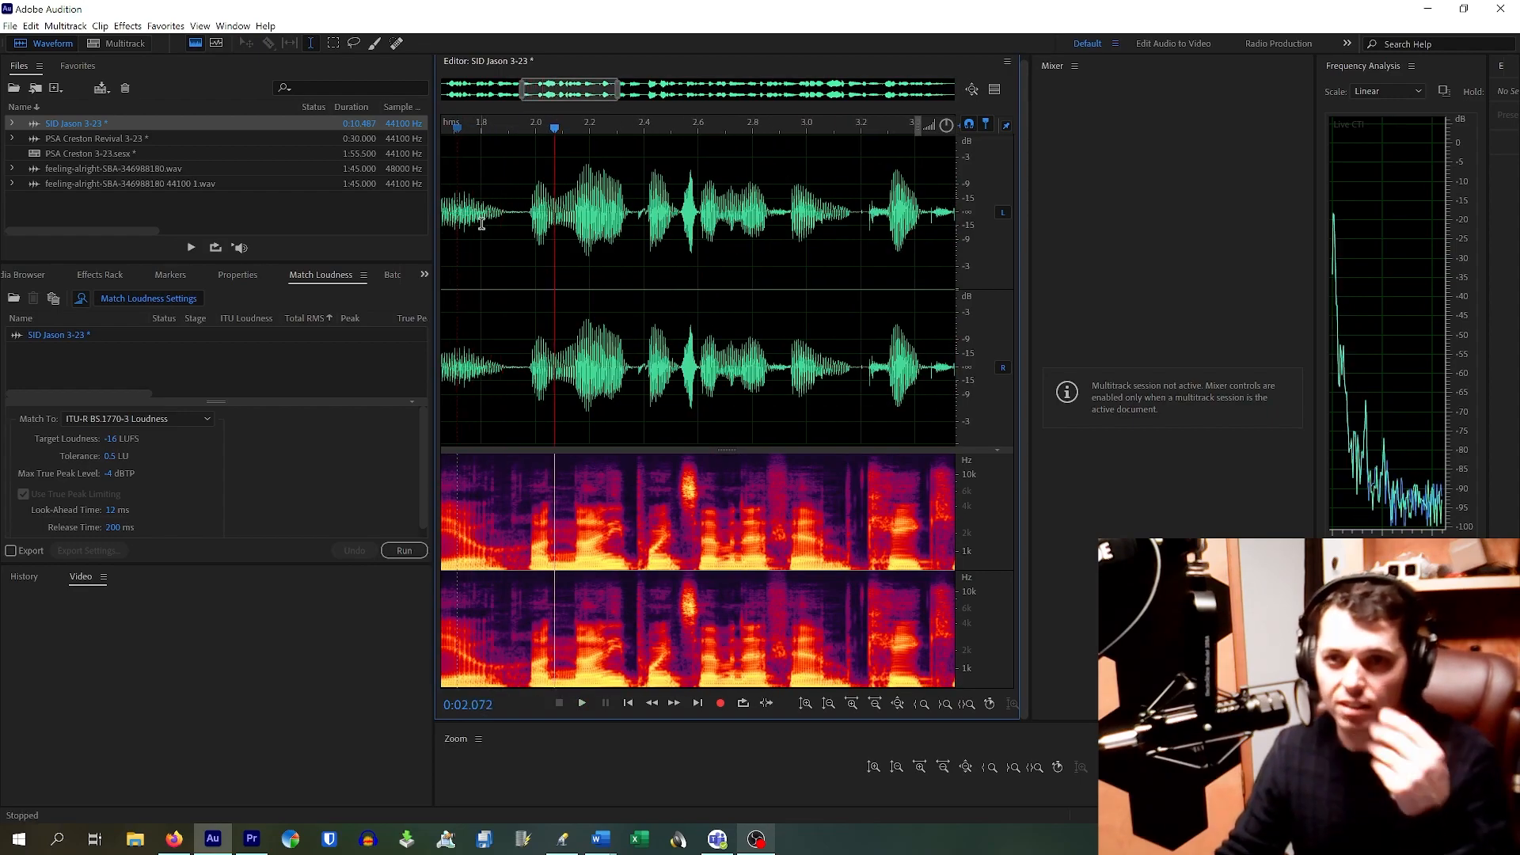
pyautogui.moveTo(482, 222); pyautogui.dragTo(506, 227)
pyautogui.click(498, 246)
pyautogui.scroll(-4, 500, 247)
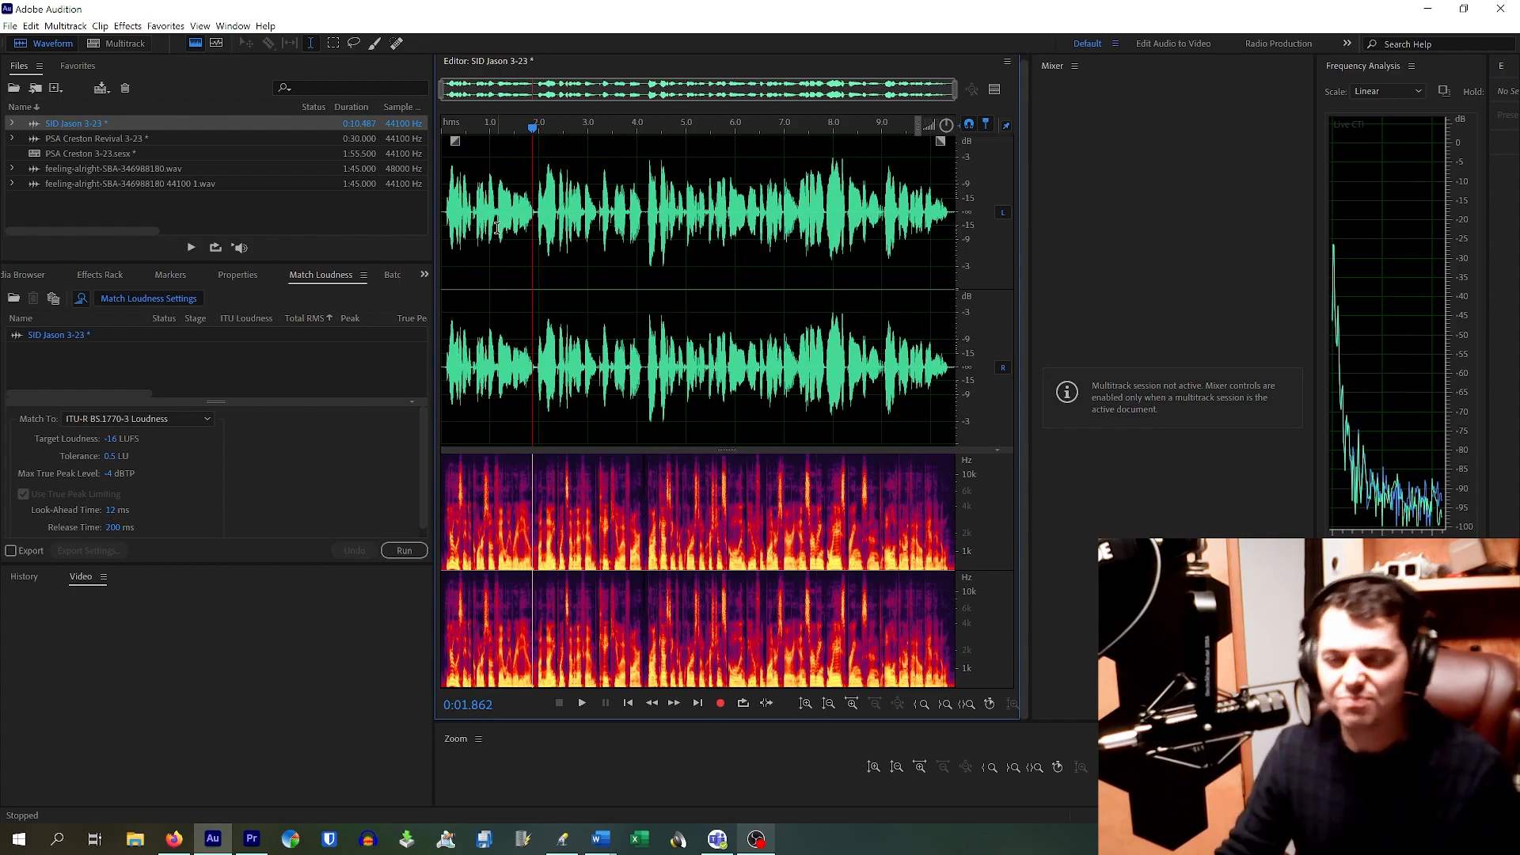
pyautogui.click(442, 201)
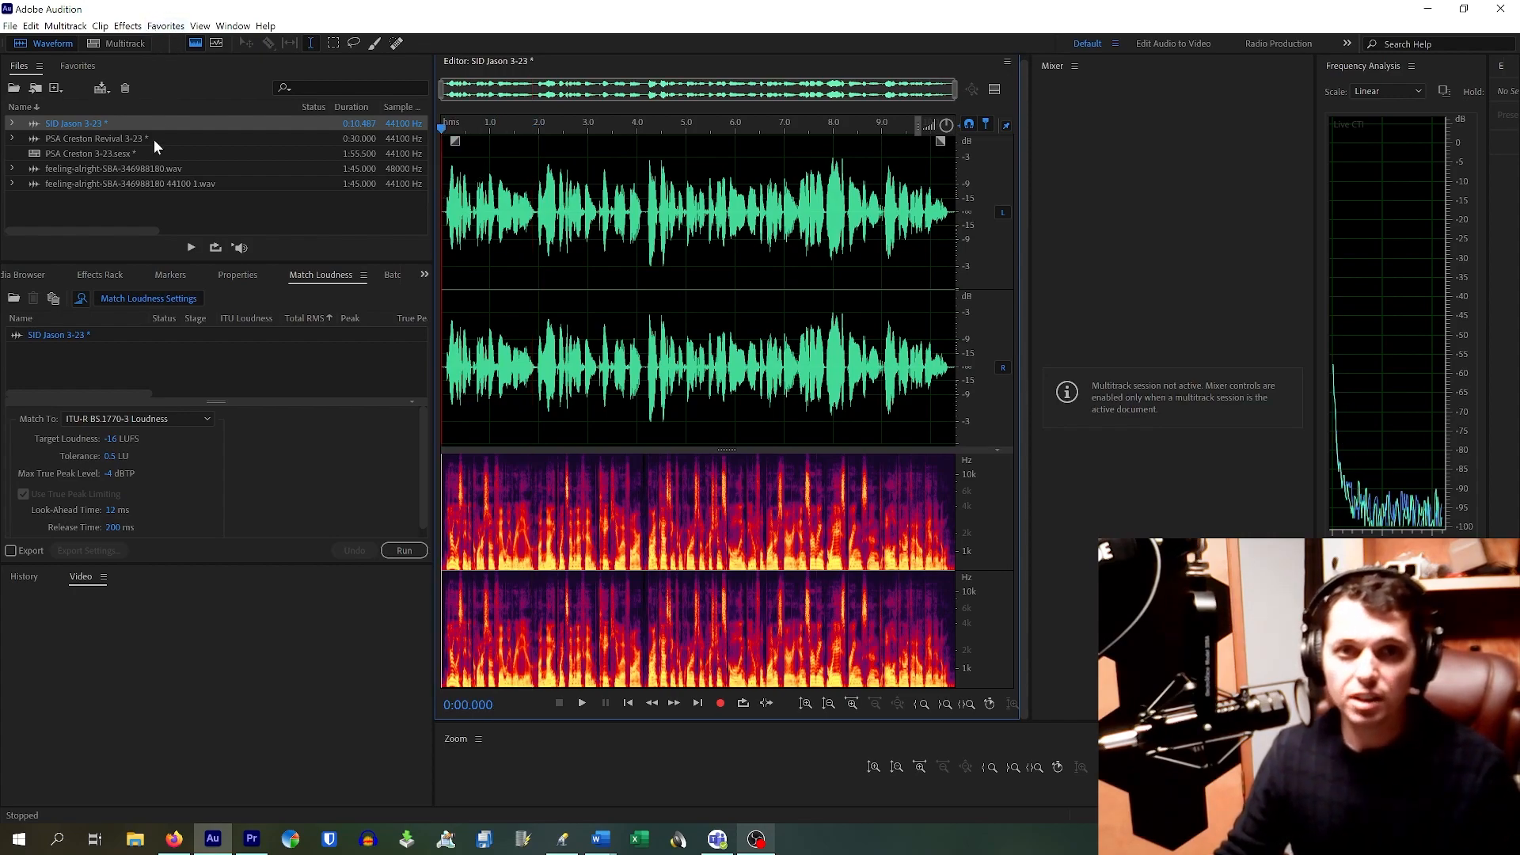
# Step: Apply the Parametric Equalizer's Vocal Enhancer preset to the whole voice clip
pyautogui.click(165, 24)
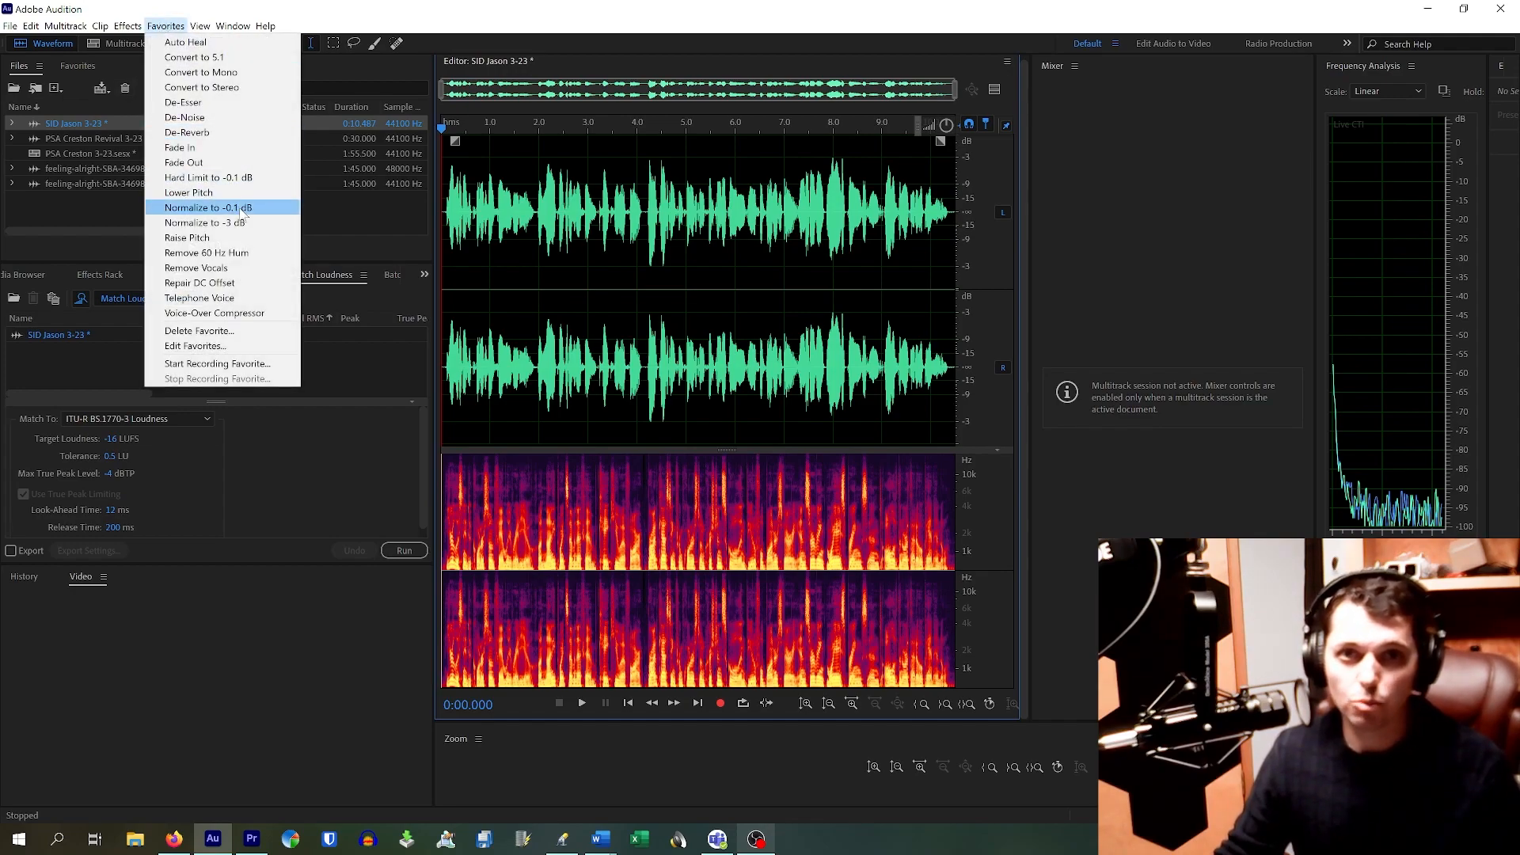
pyautogui.moveTo(131, 30)
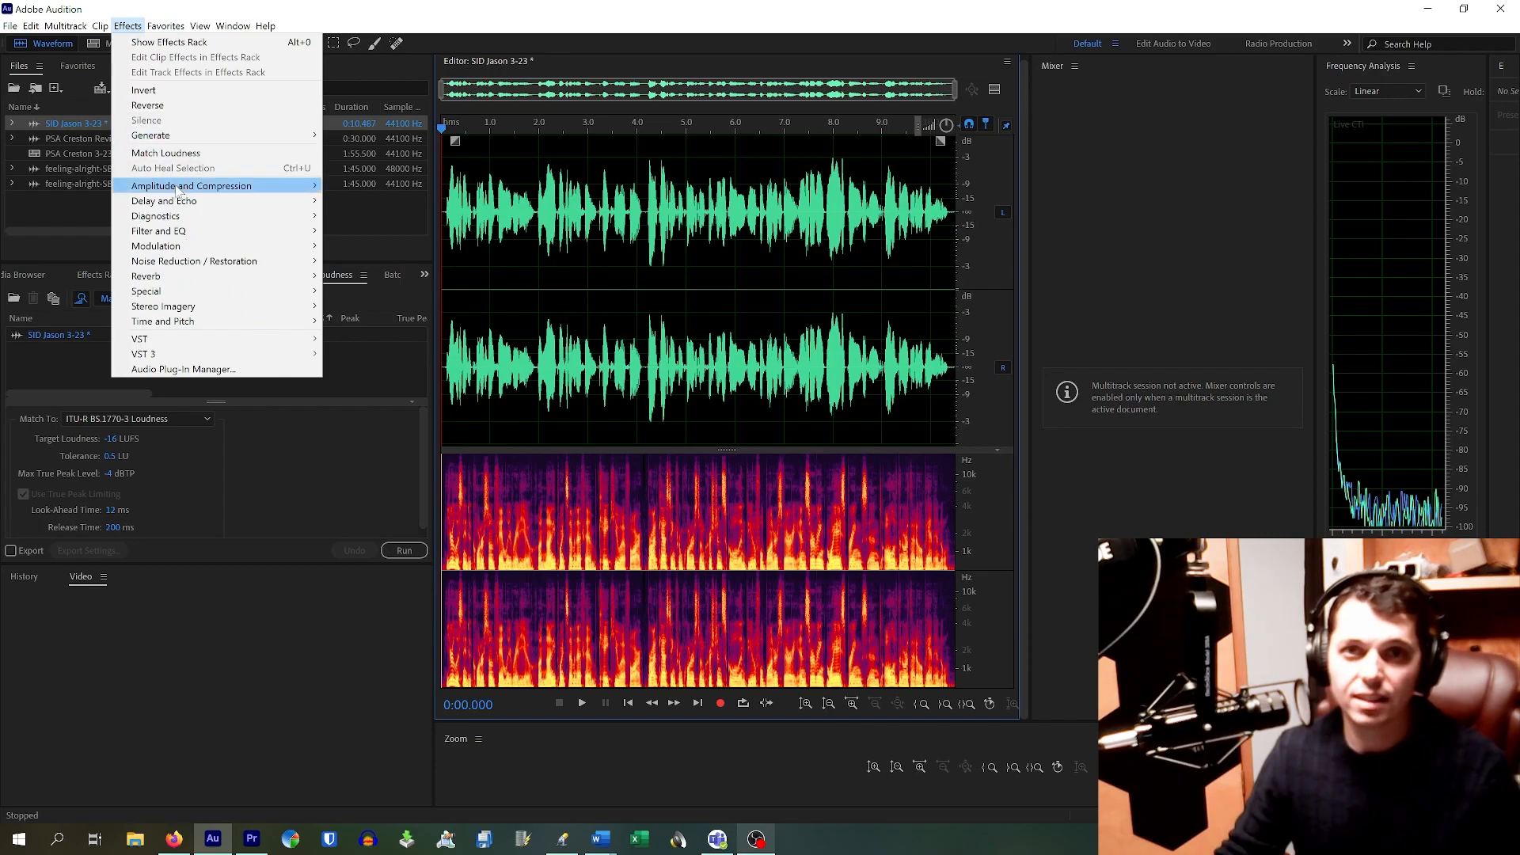
pyautogui.moveTo(178, 188)
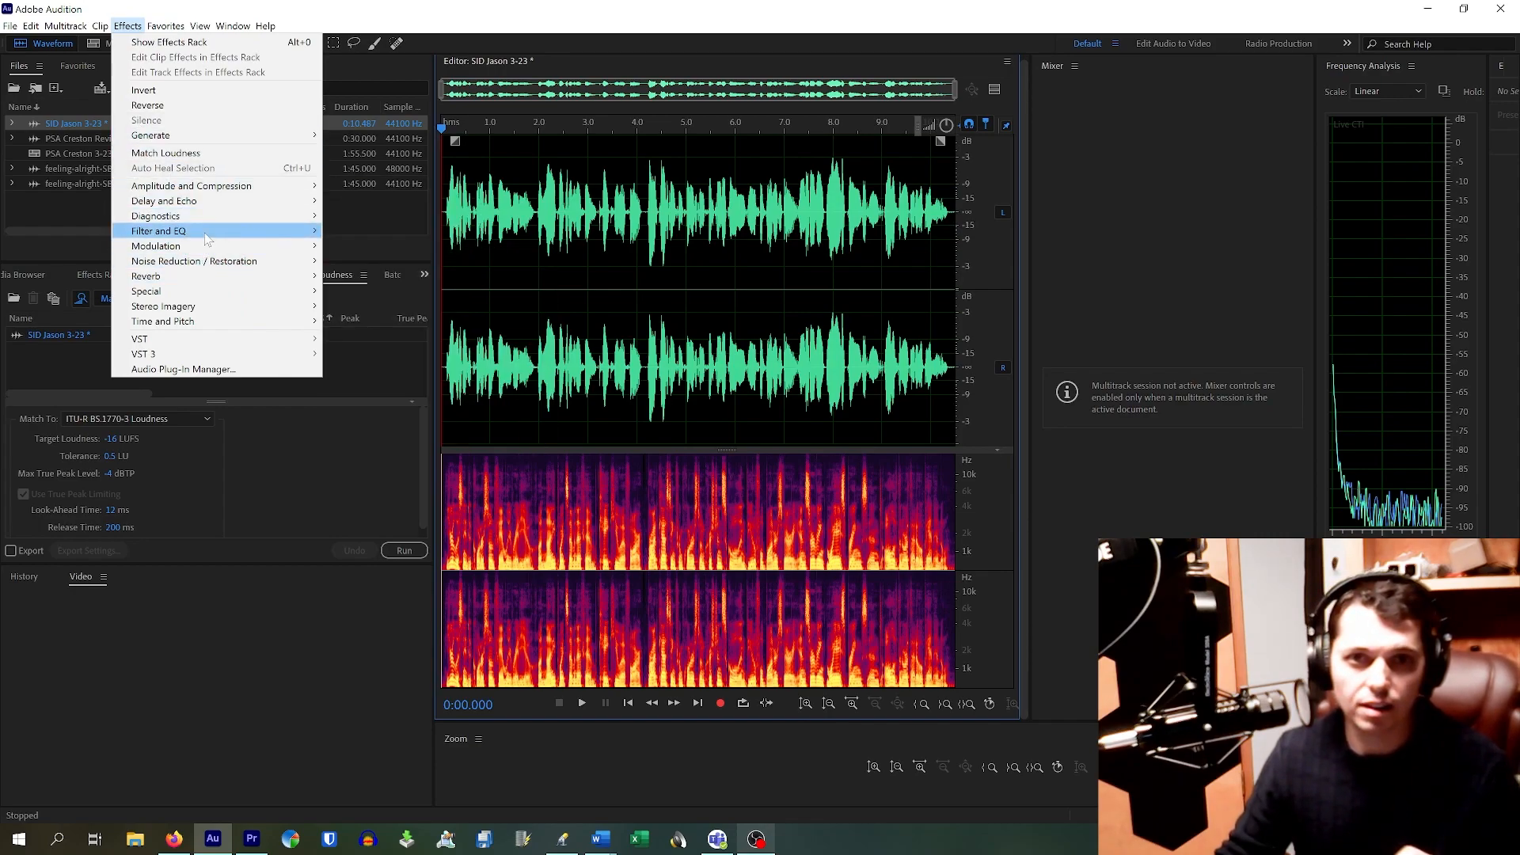
pyautogui.moveTo(206, 236)
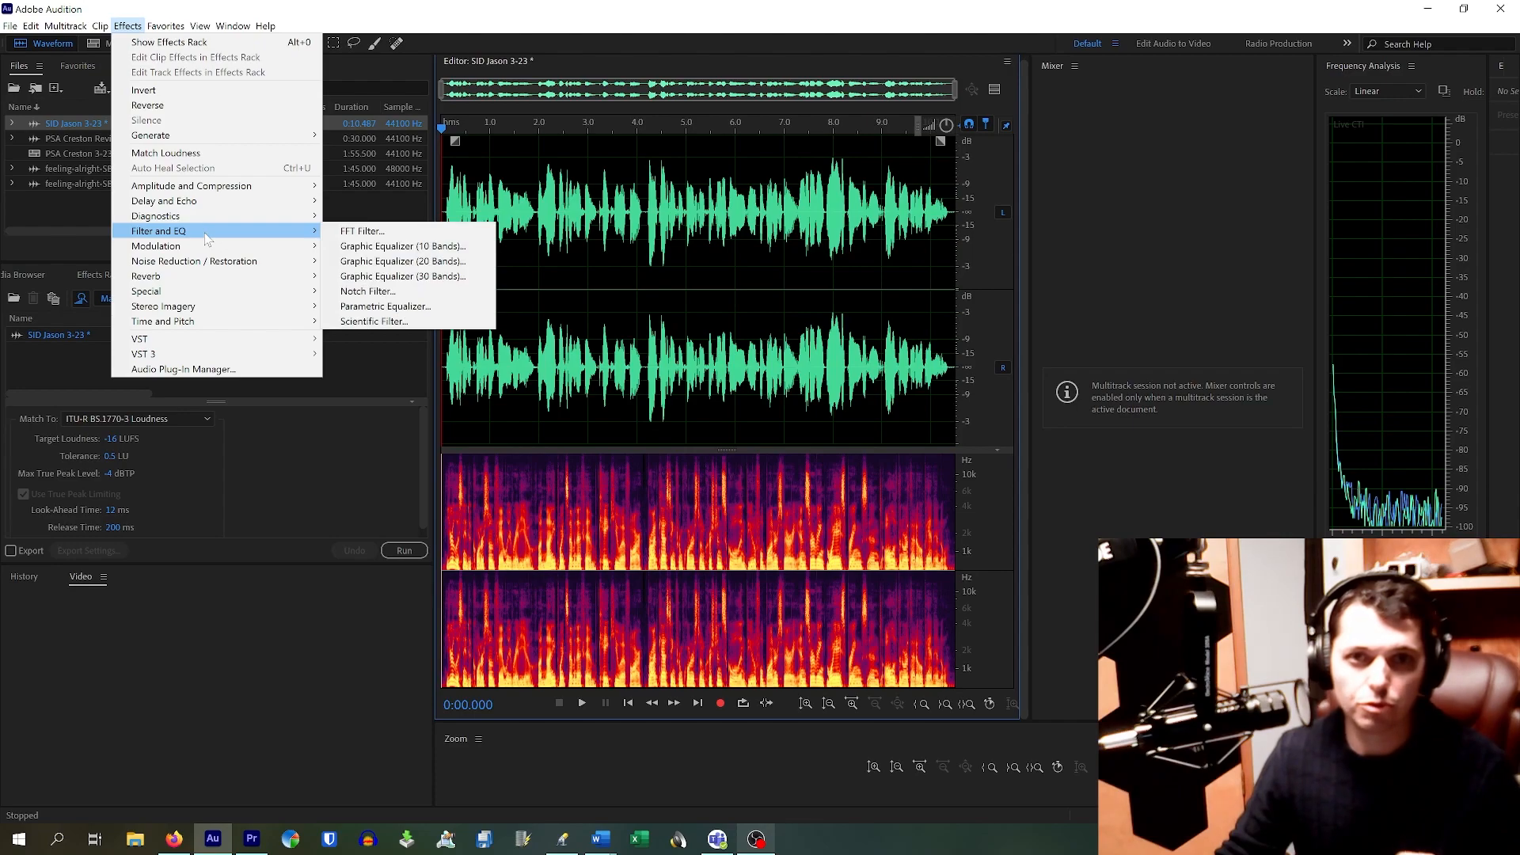
pyautogui.click(387, 307)
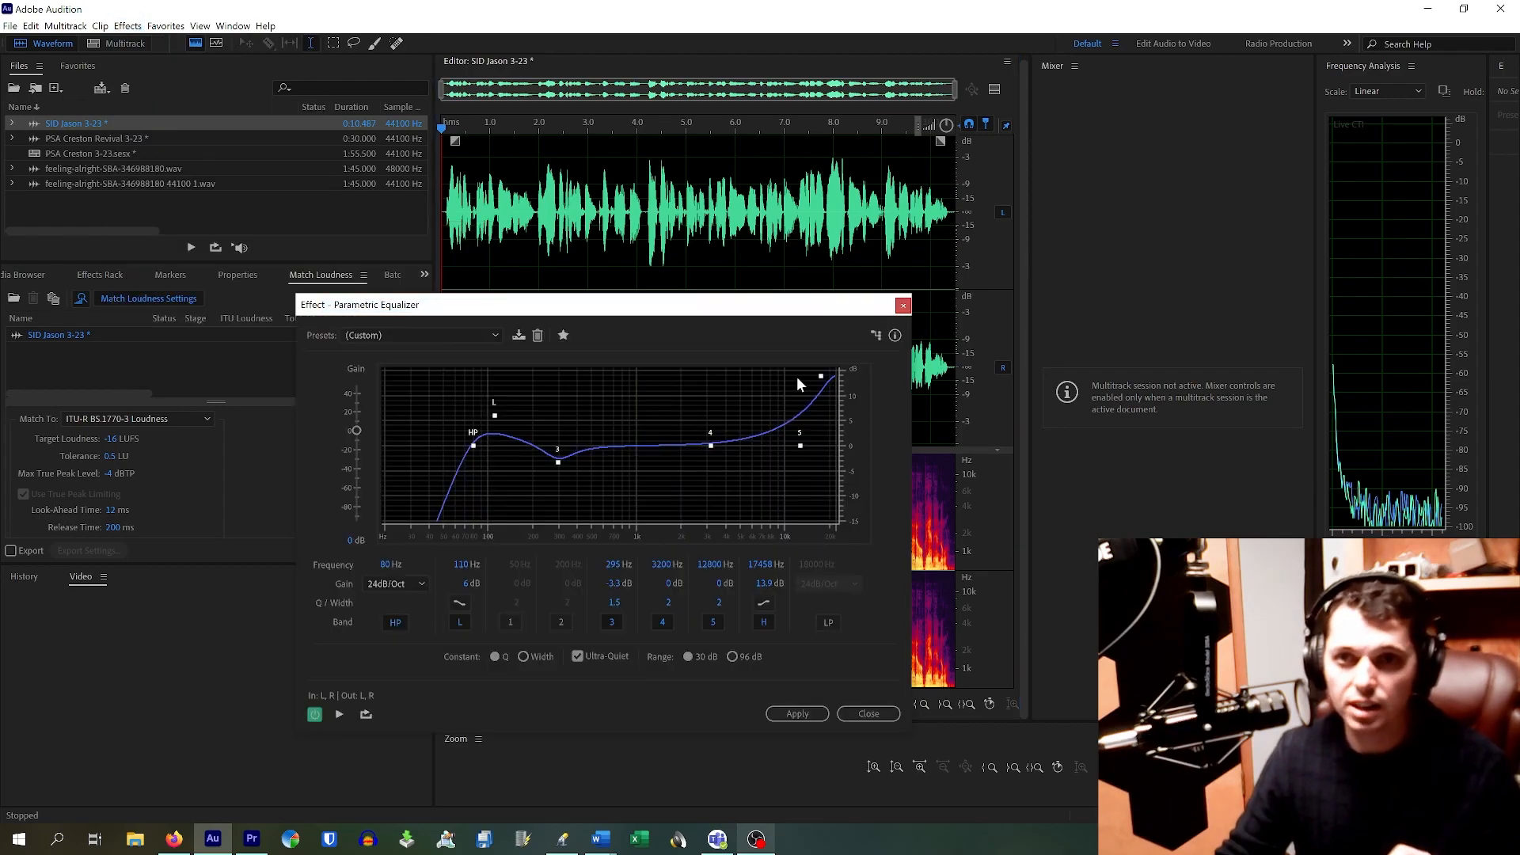
pyautogui.click(459, 336)
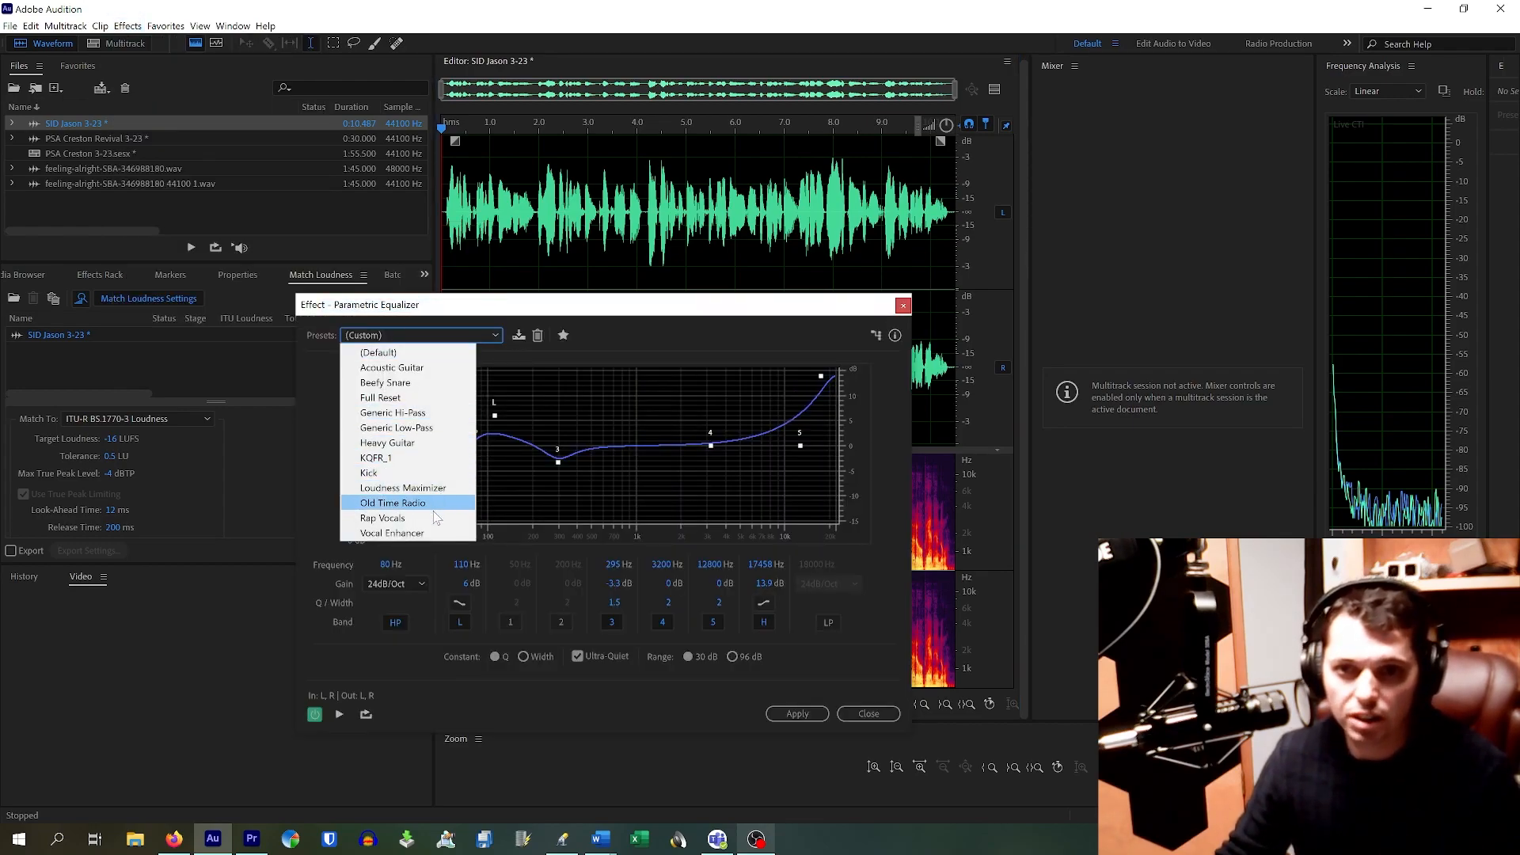
pyautogui.click(432, 536)
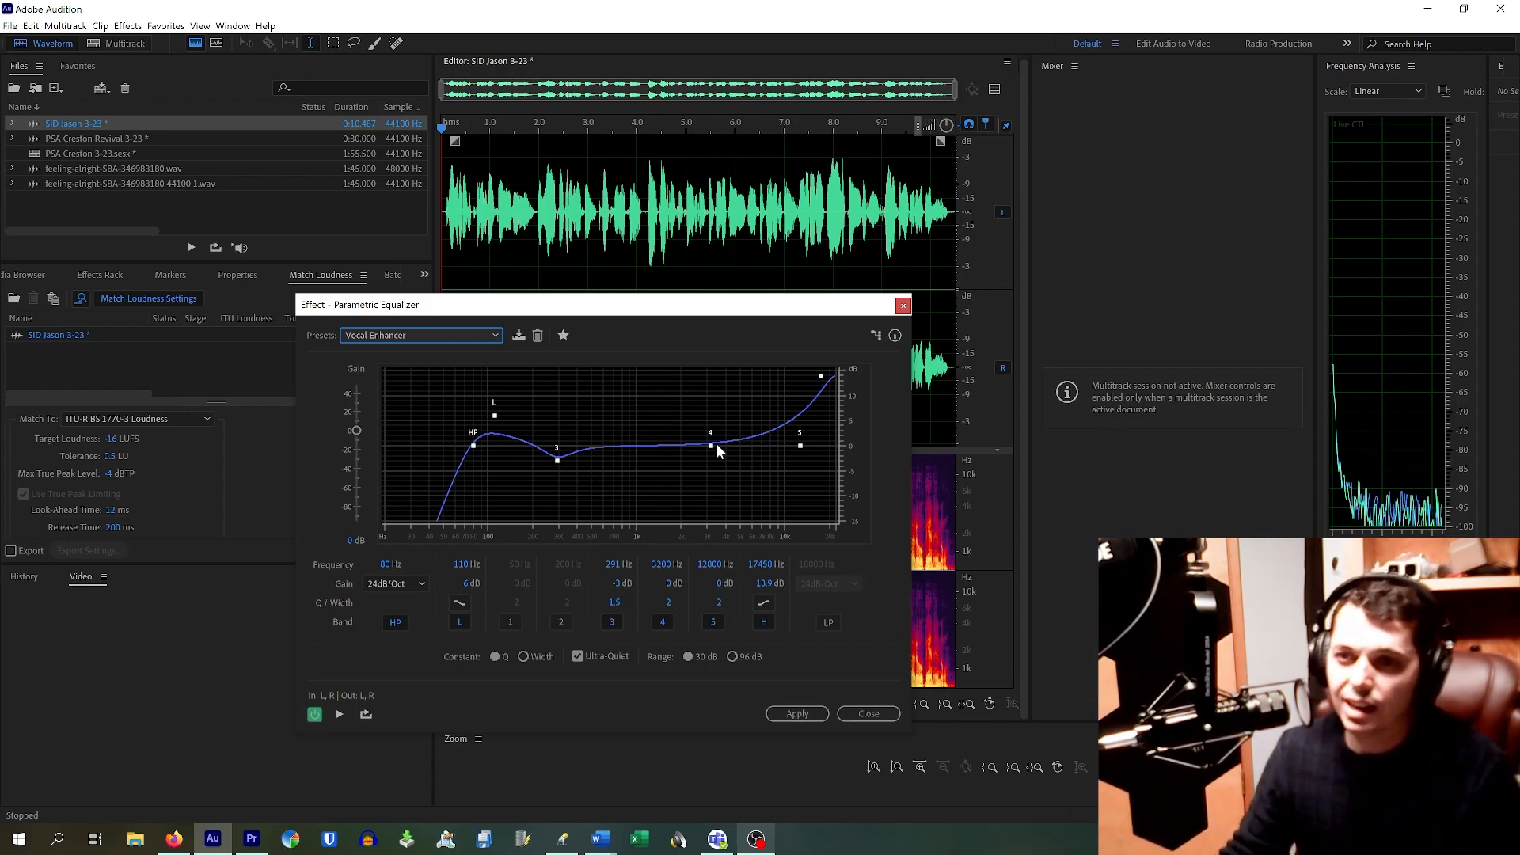
pyautogui.click(796, 714)
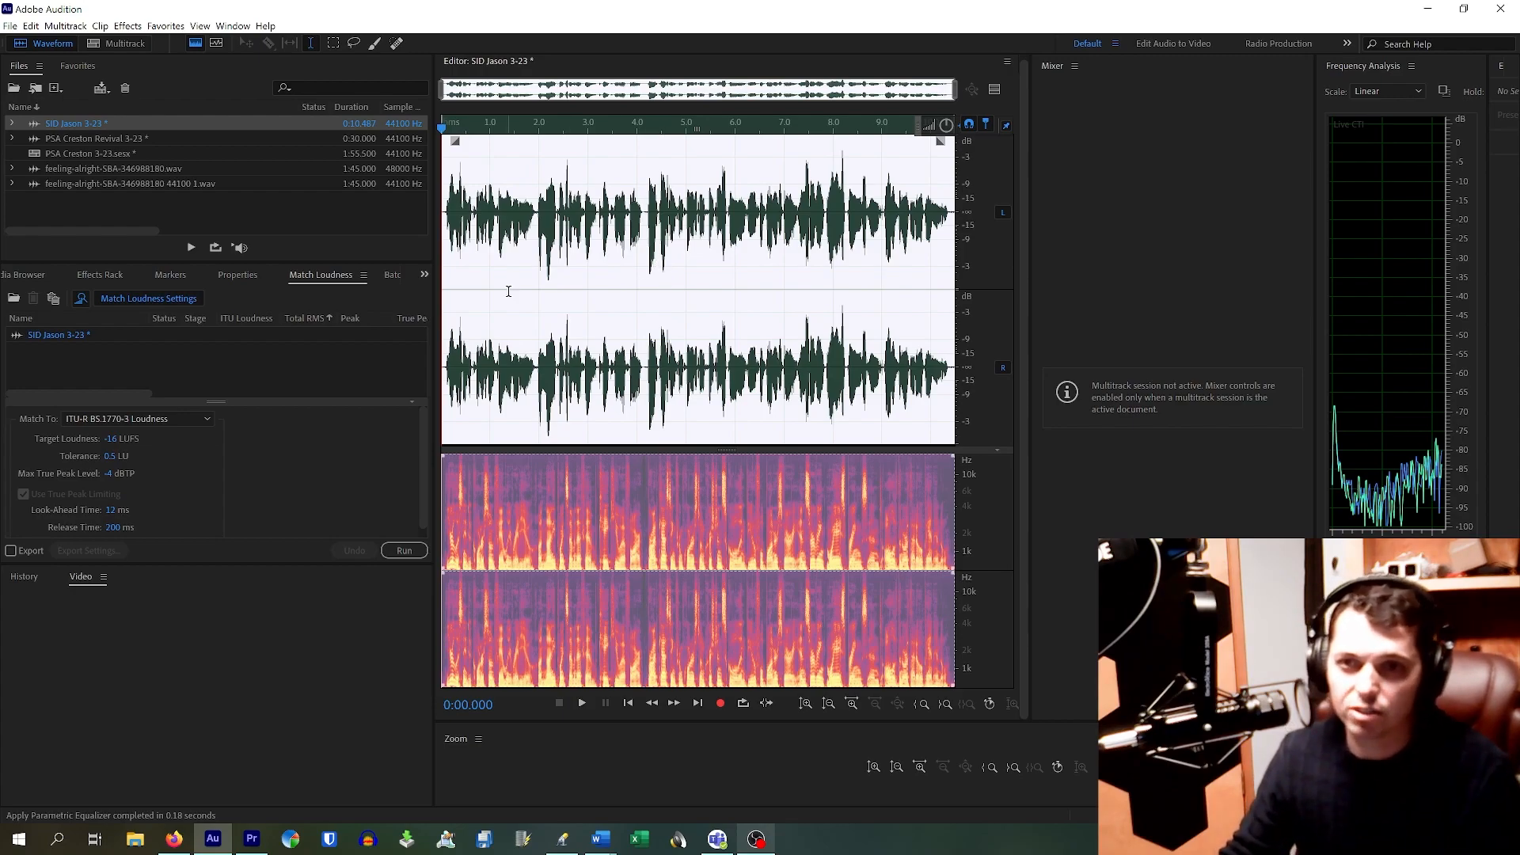
# Step: Play the equalized voice from 2 seconds, then open Effects > Amplitude and Compression
pyautogui.click(602, 418)
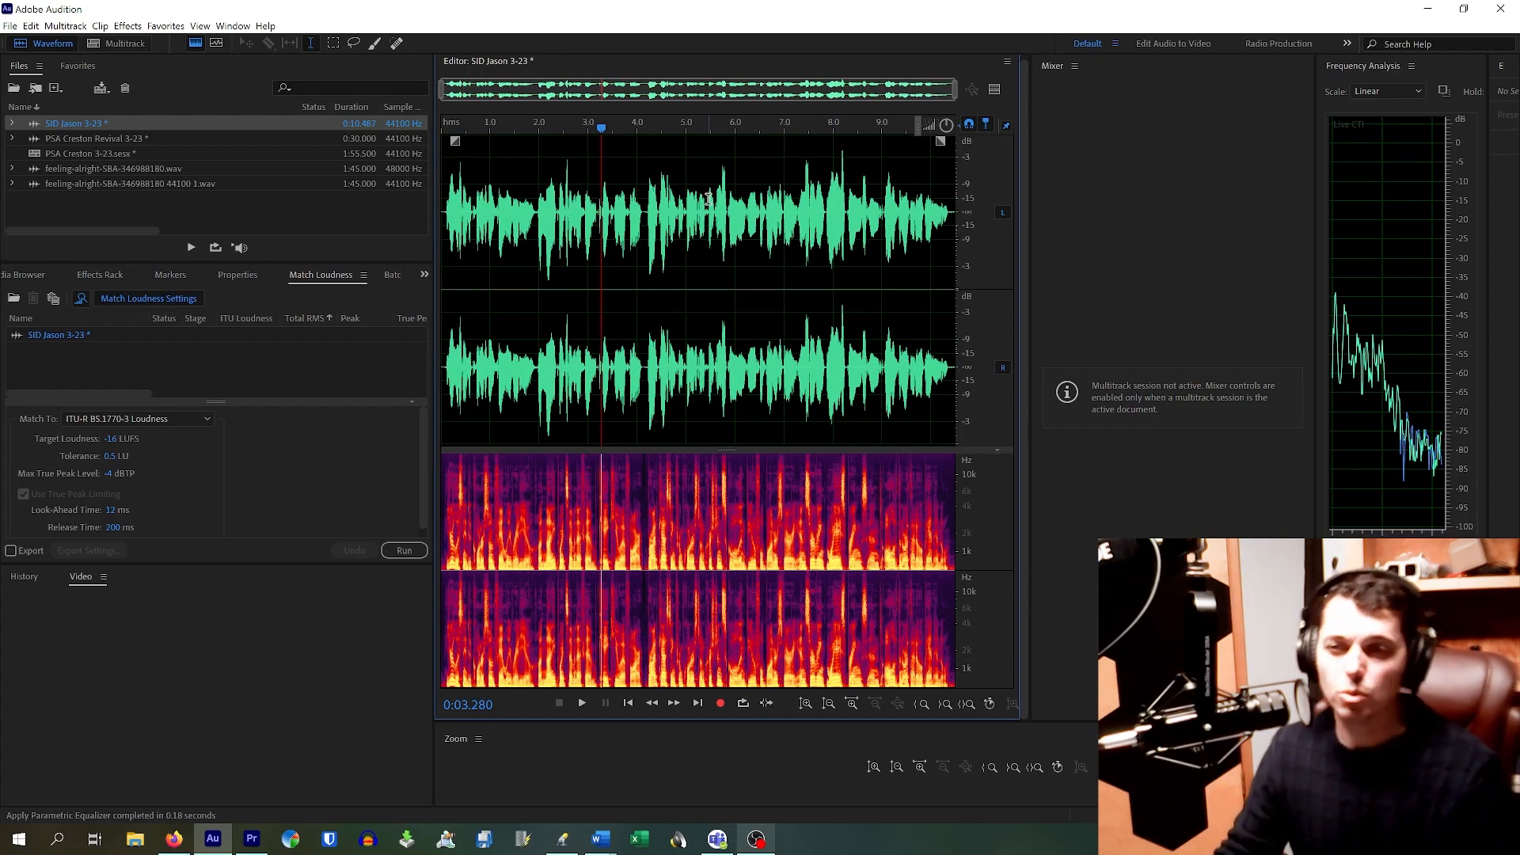
pyautogui.click(542, 212)
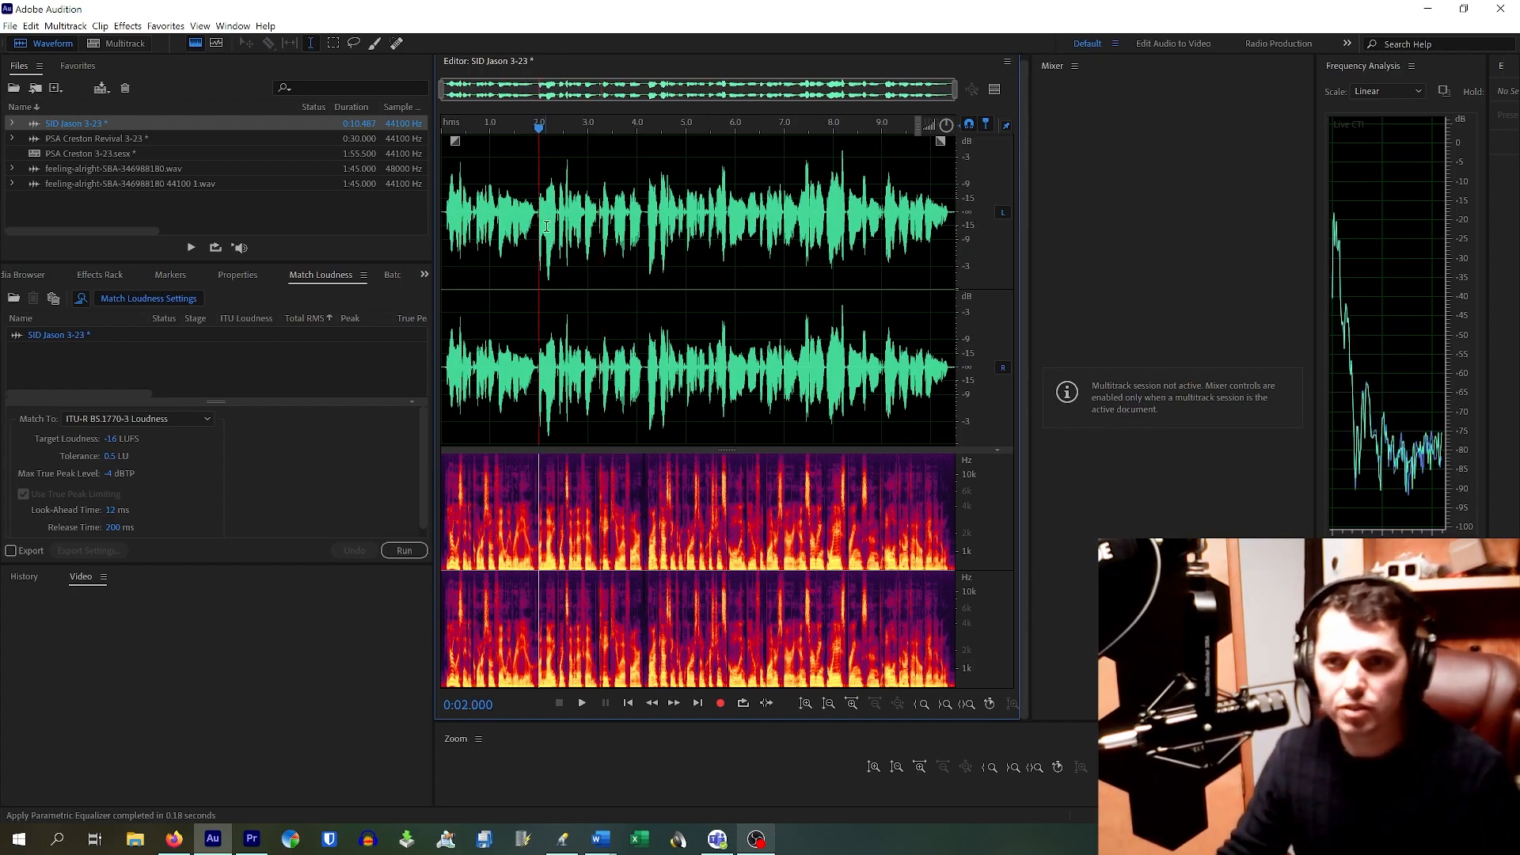
pyautogui.press('space')
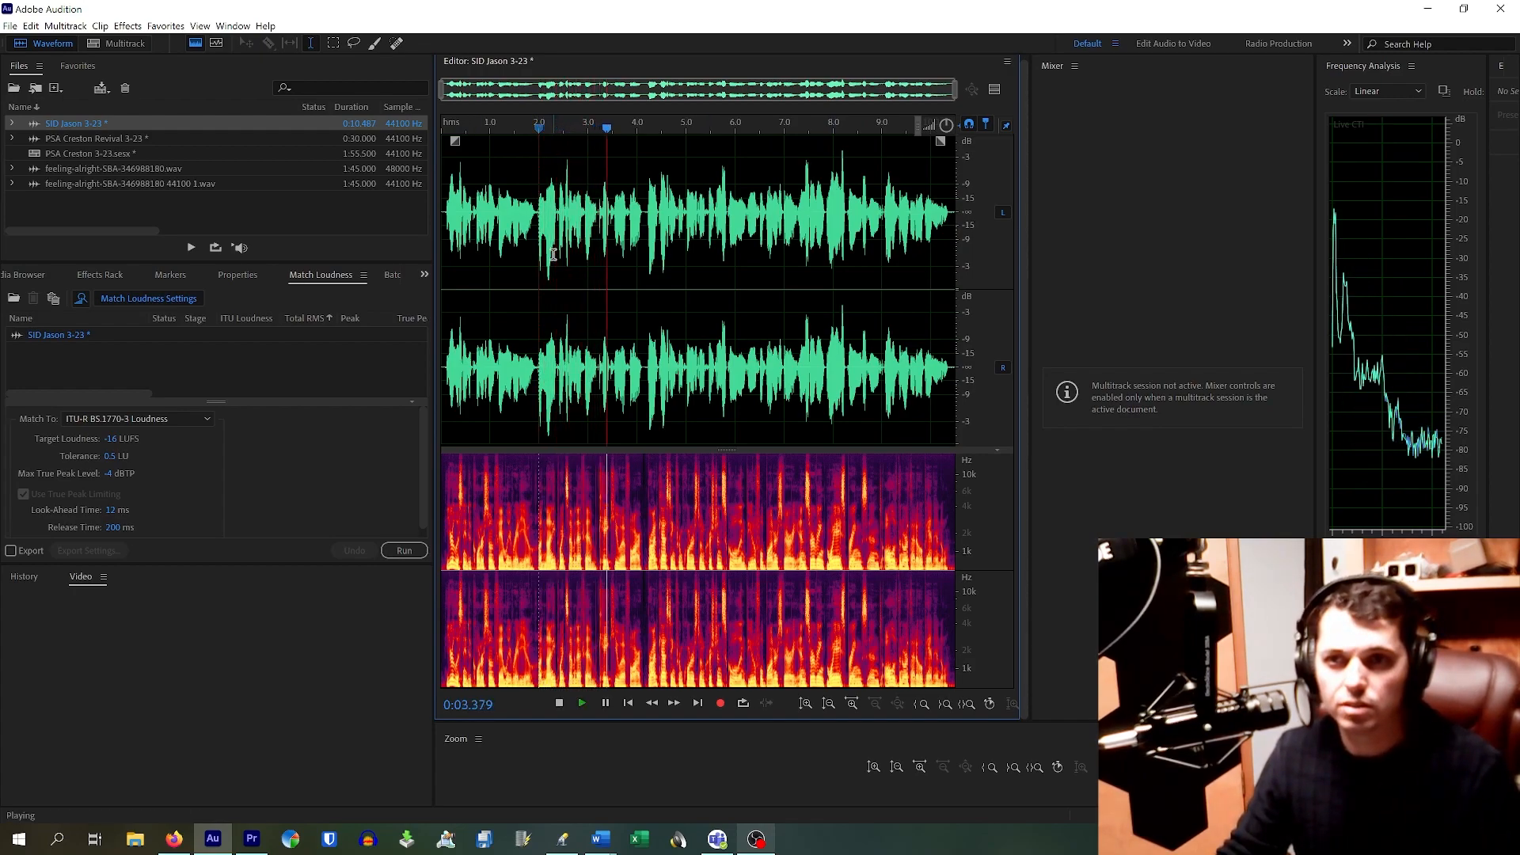
pyautogui.press('space')
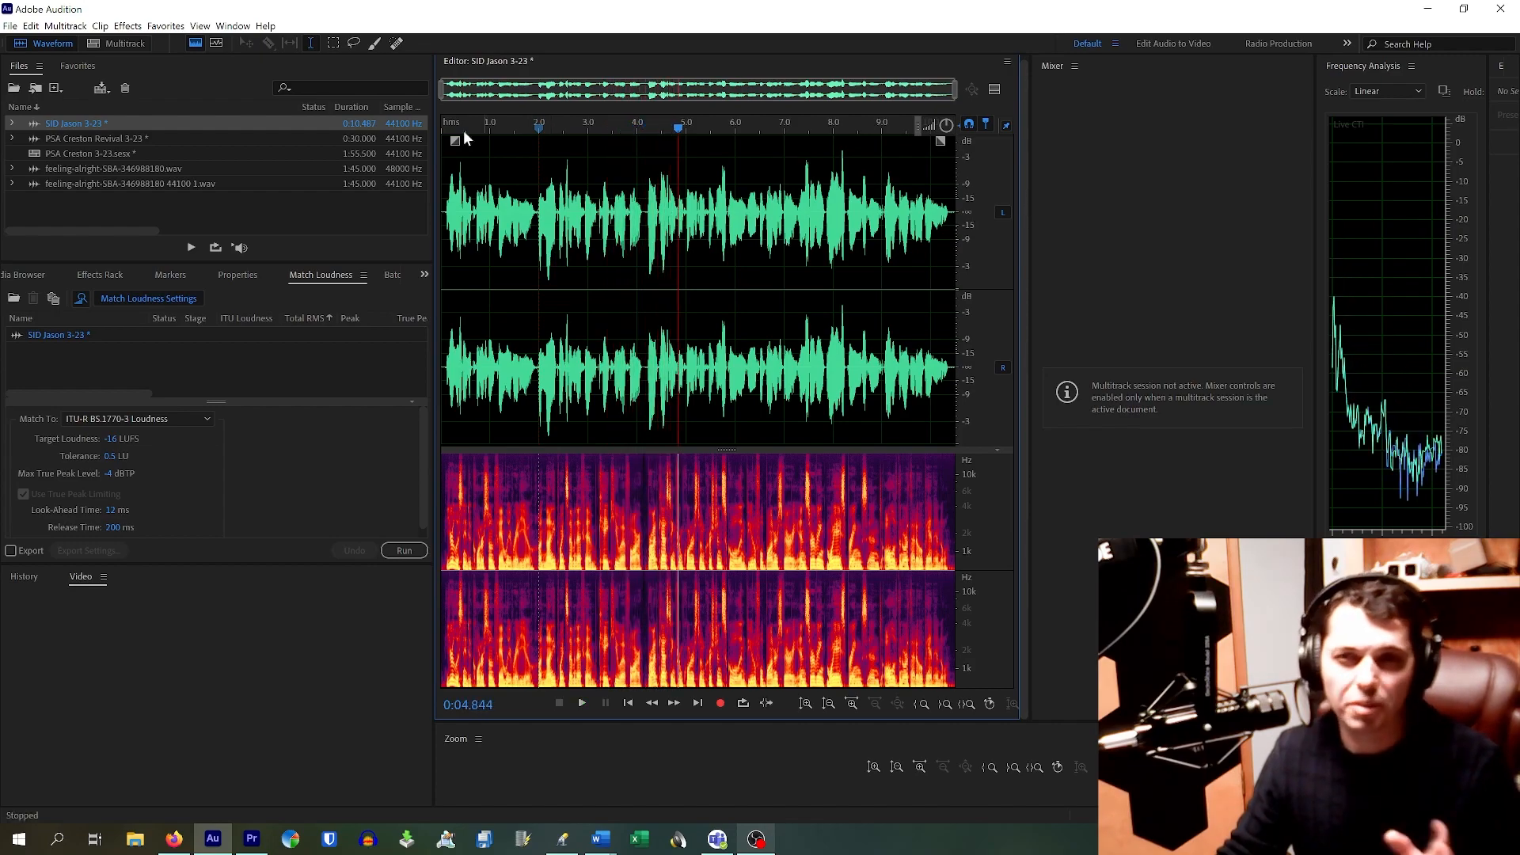
pyautogui.click(122, 30)
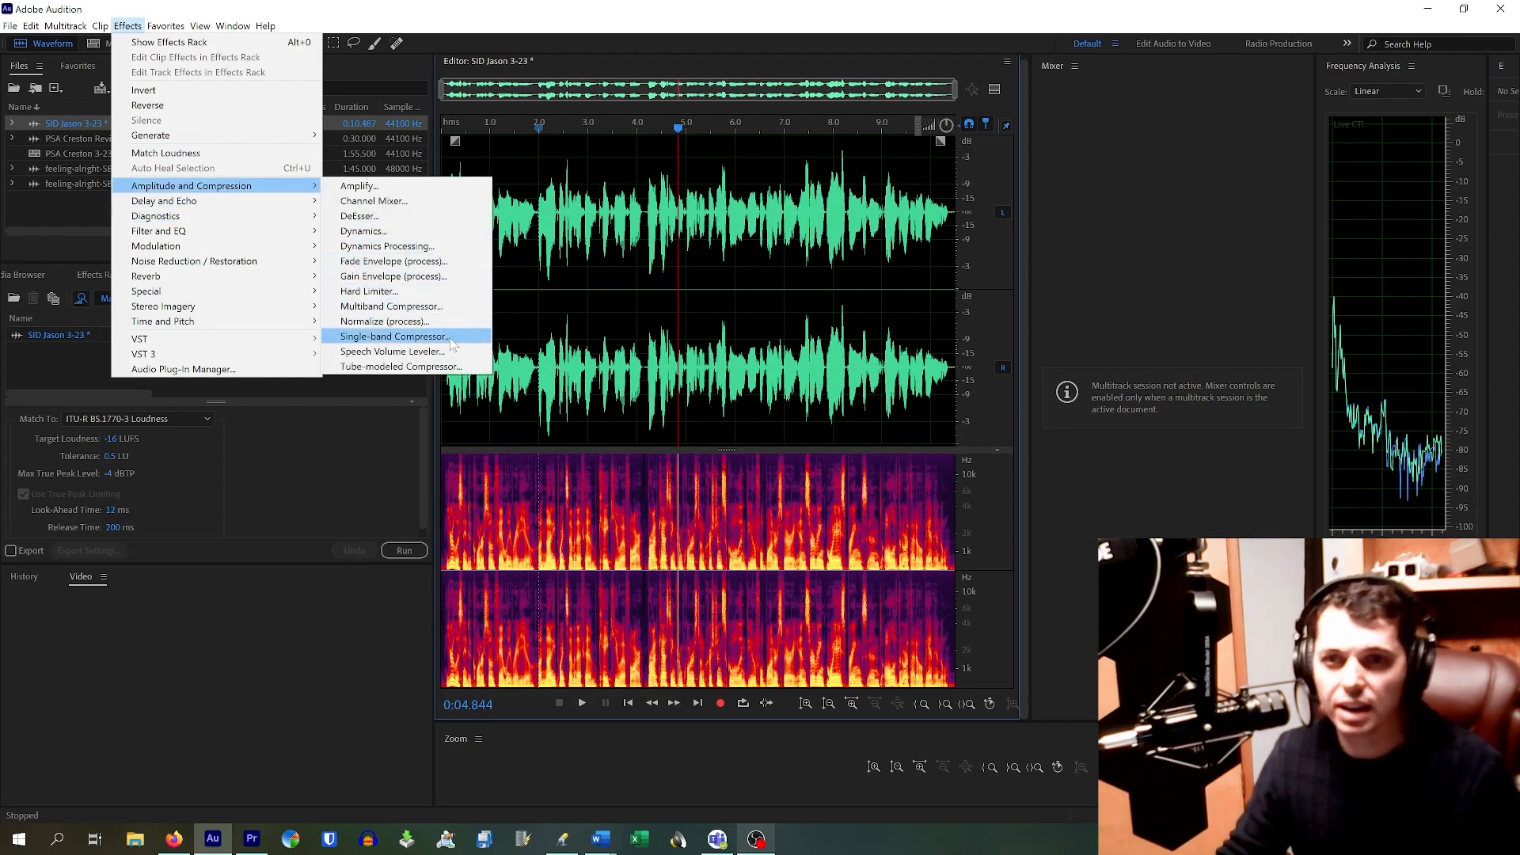
# Step: Apply the Single-band Compressor with its Voice Leveler preset to the voice clip
pyautogui.click(453, 341)
pyautogui.moveTo(773, 466); pyautogui.dragTo(366, 230)
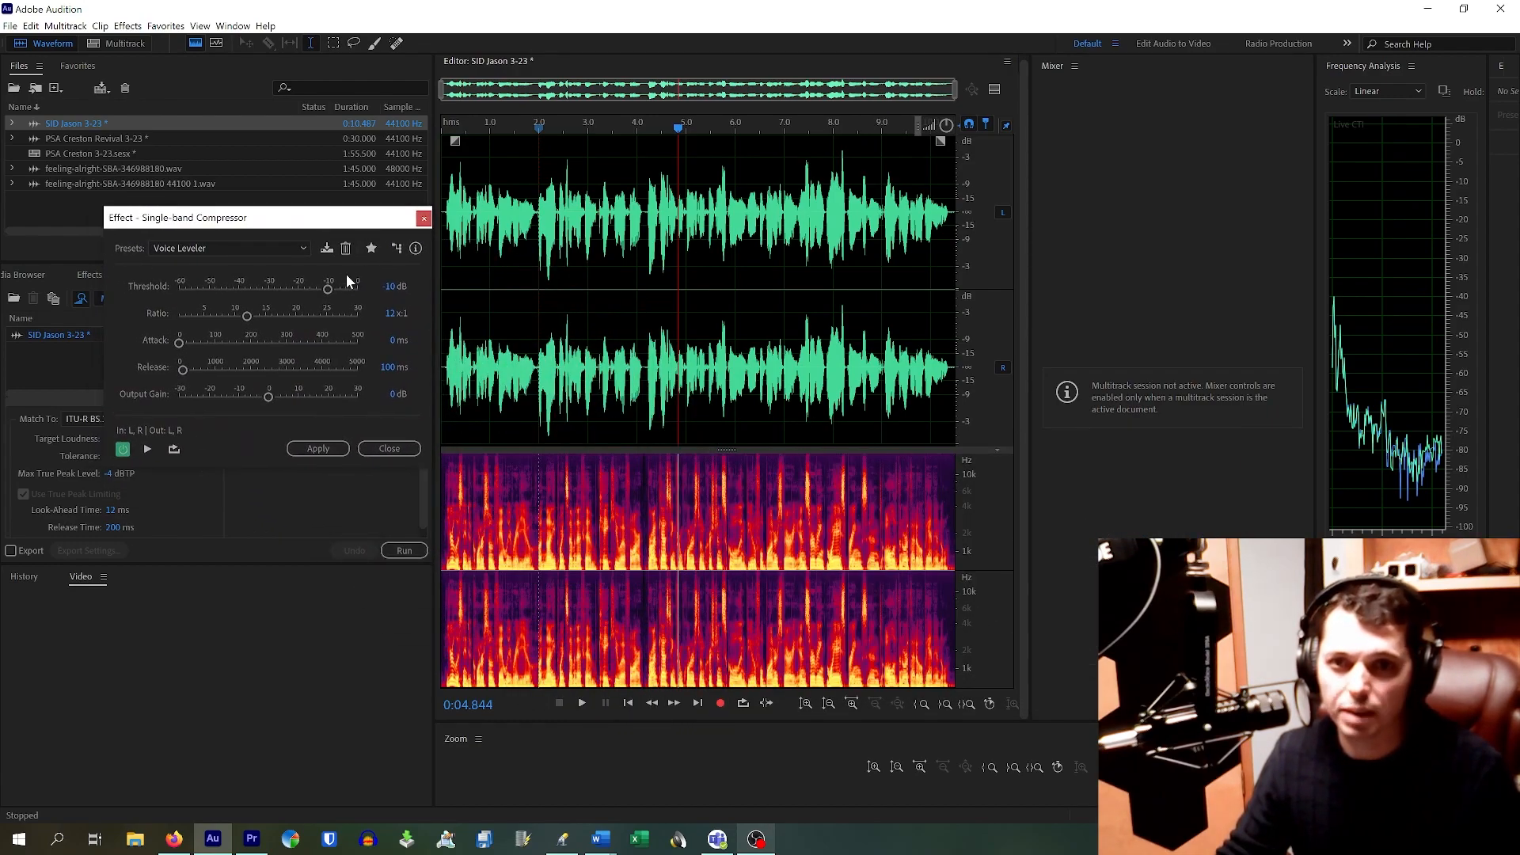
pyautogui.click(198, 250)
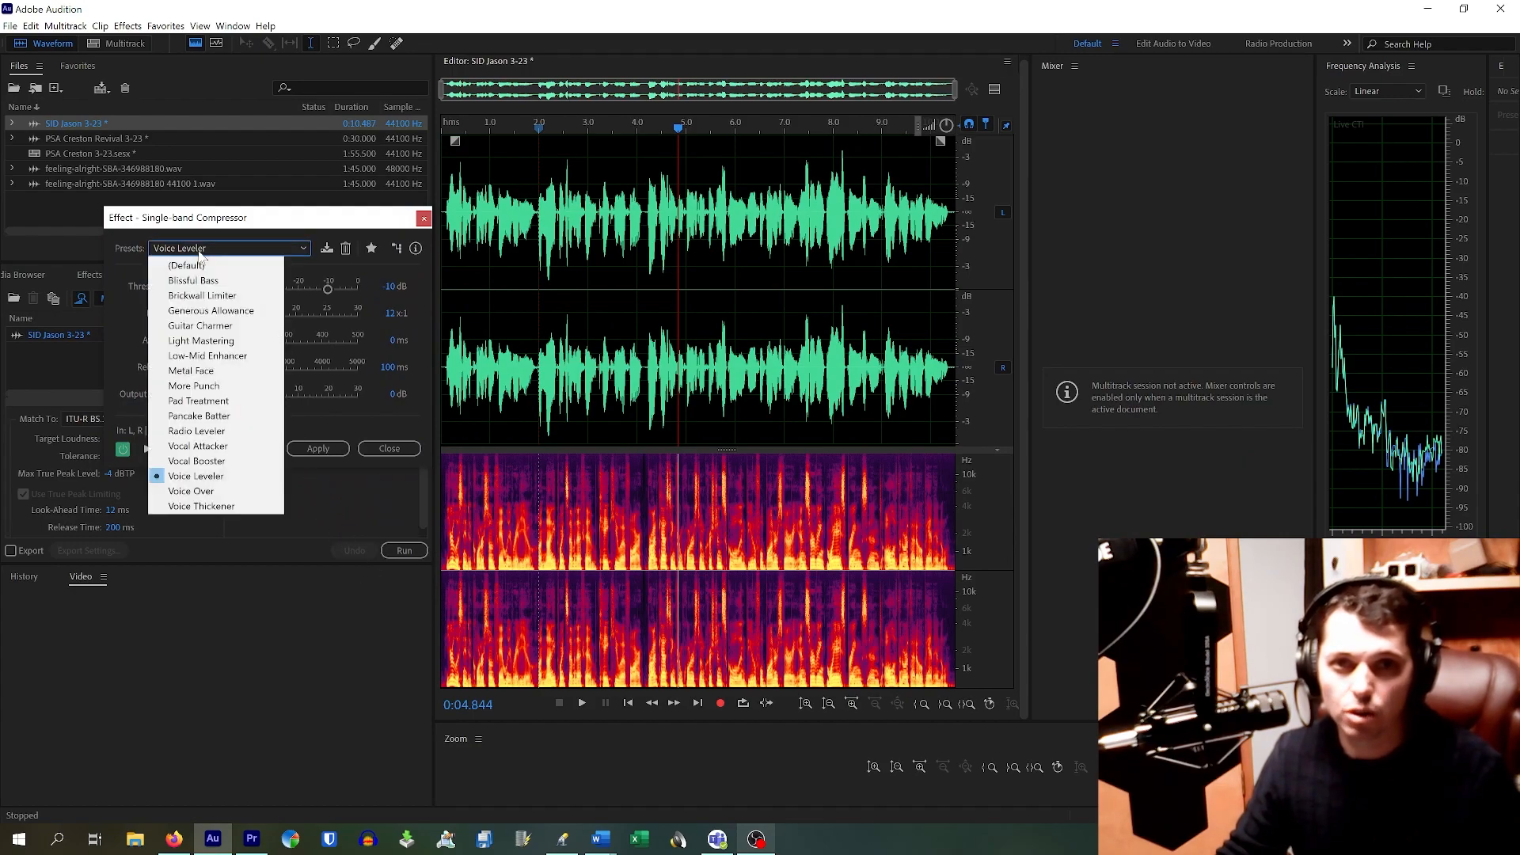
pyautogui.click(235, 477)
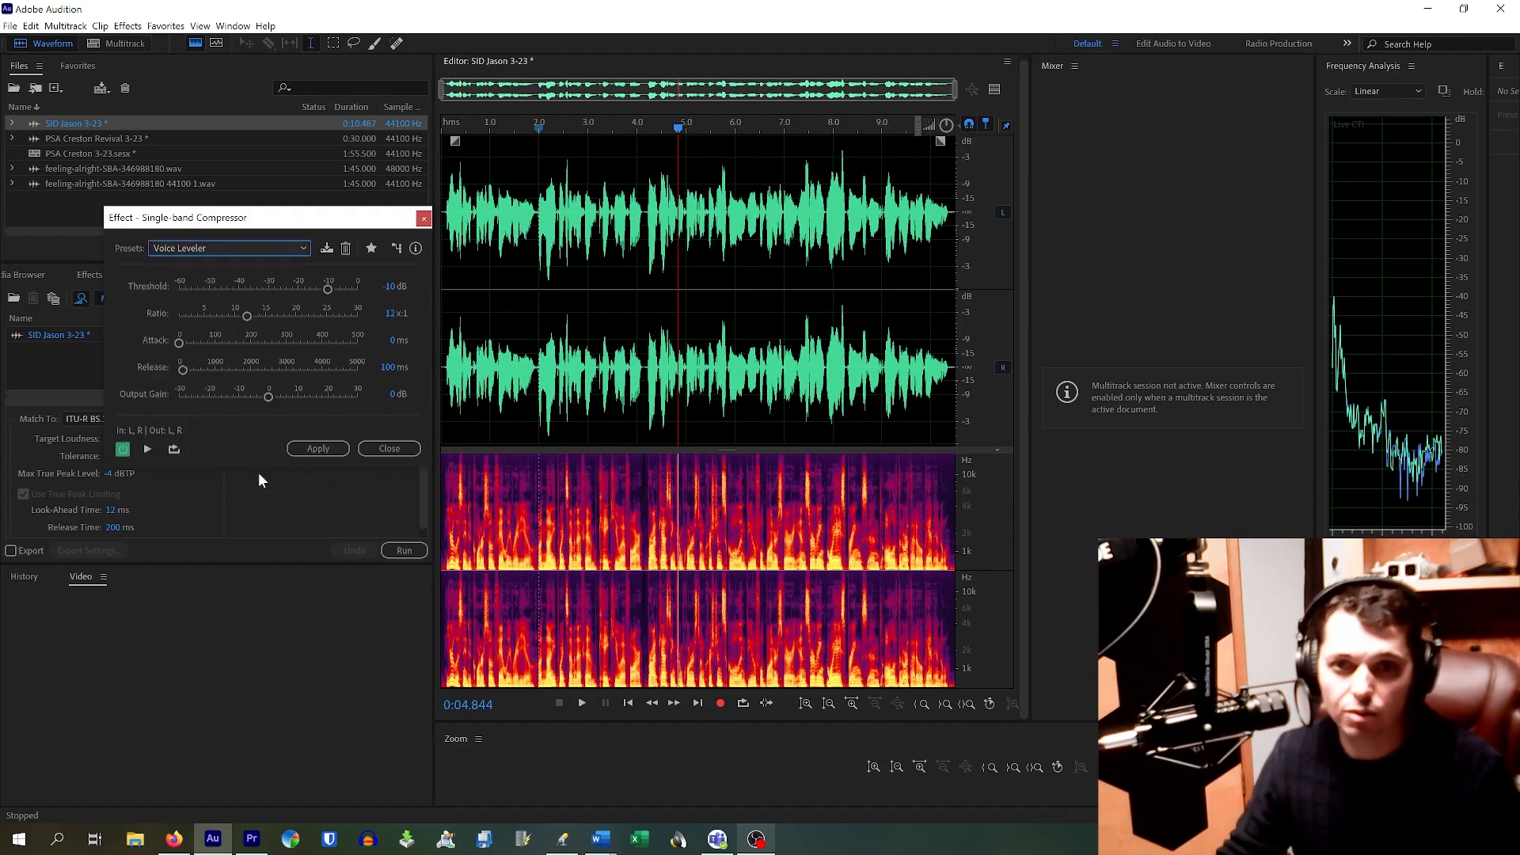
pyautogui.click(317, 449)
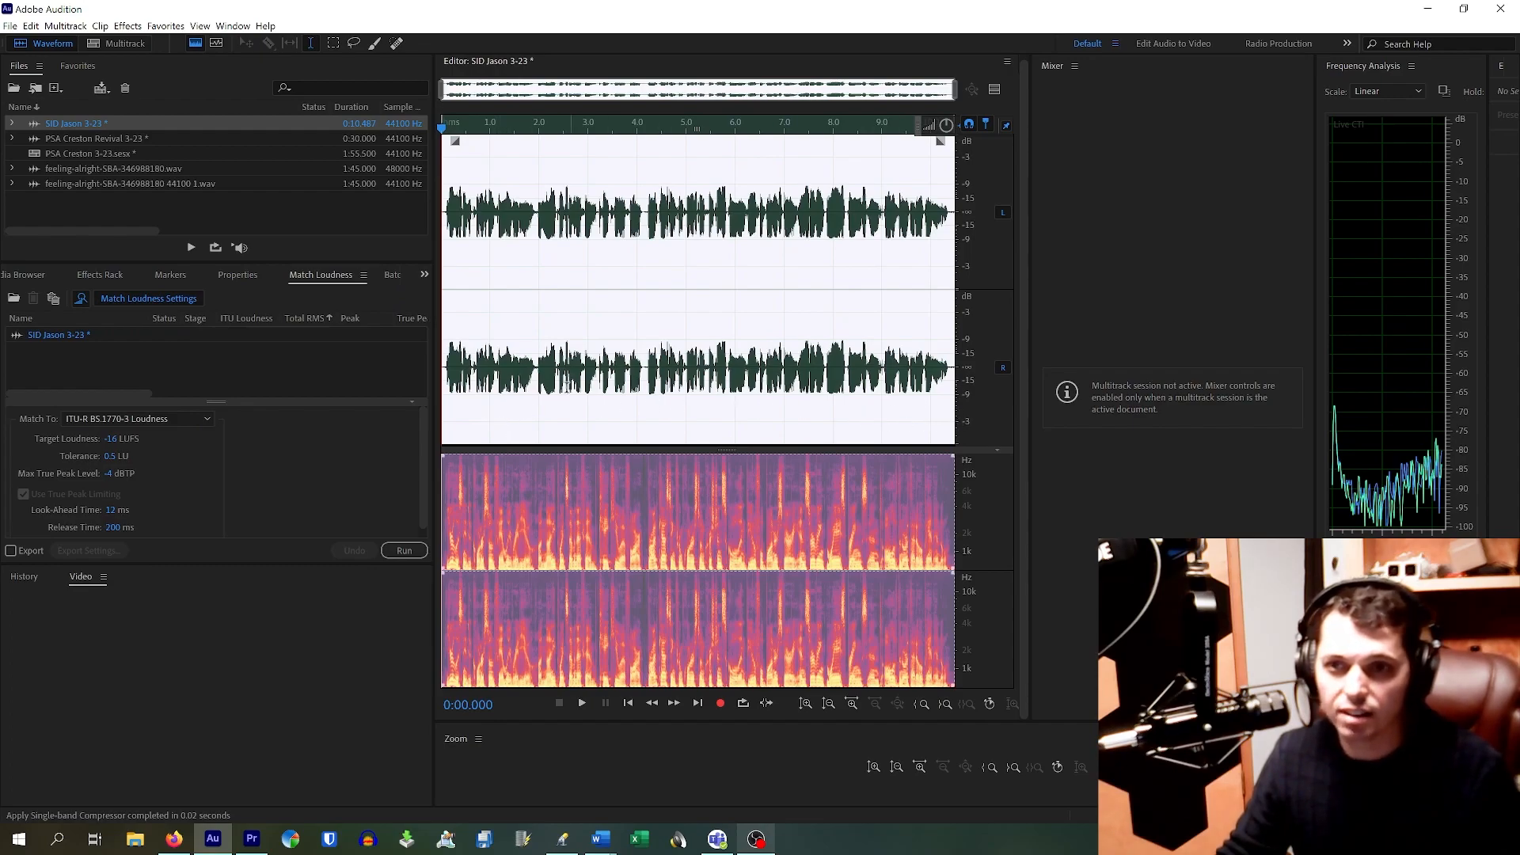
# Step: Play back the compressed voice from the start to check the result
pyautogui.click(611, 405)
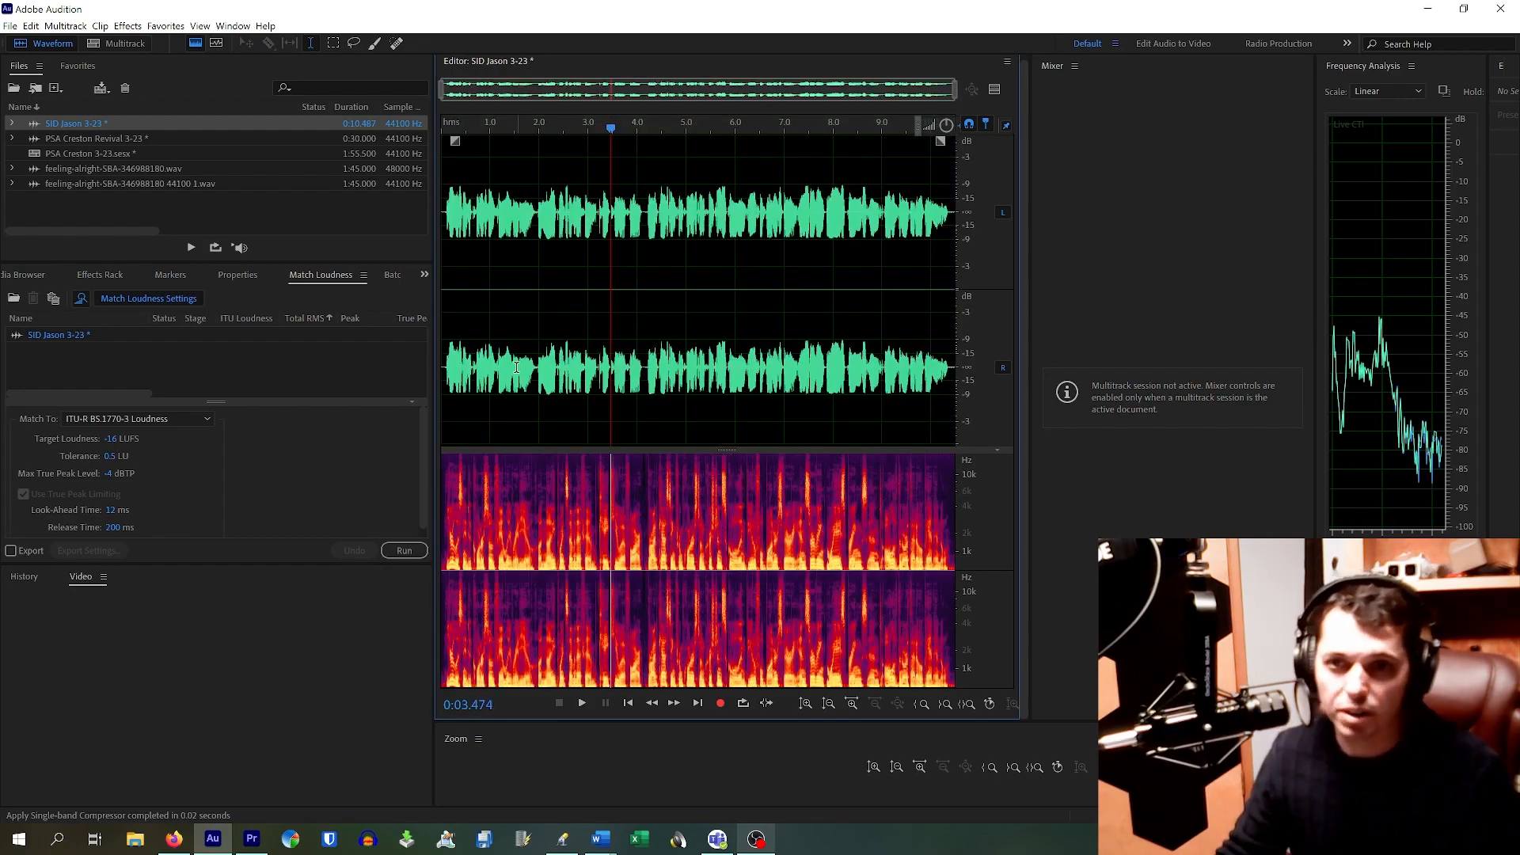
pyautogui.press('Home')
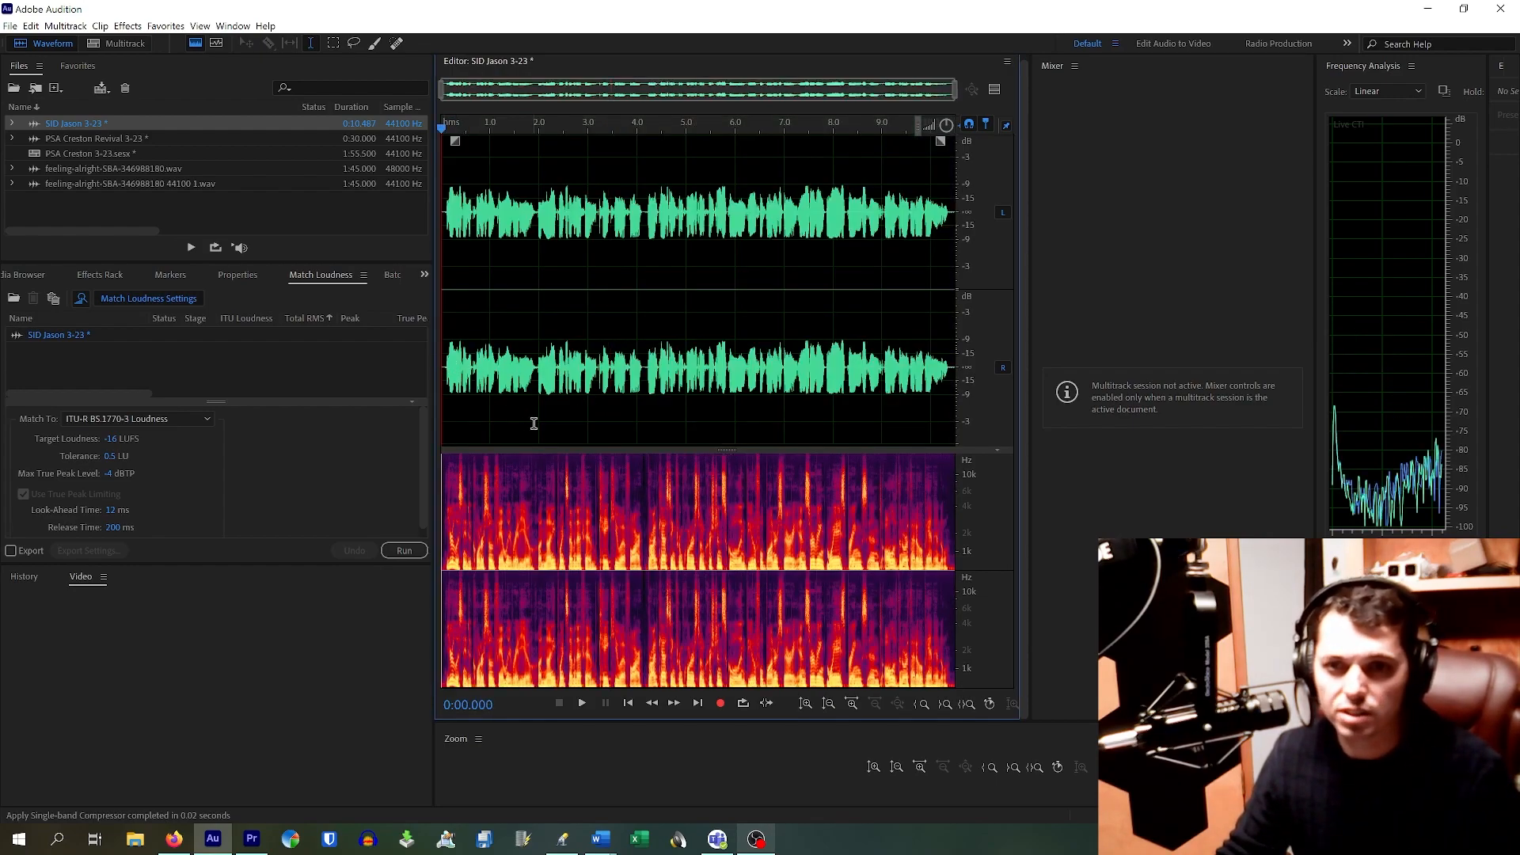
pyautogui.press('space')
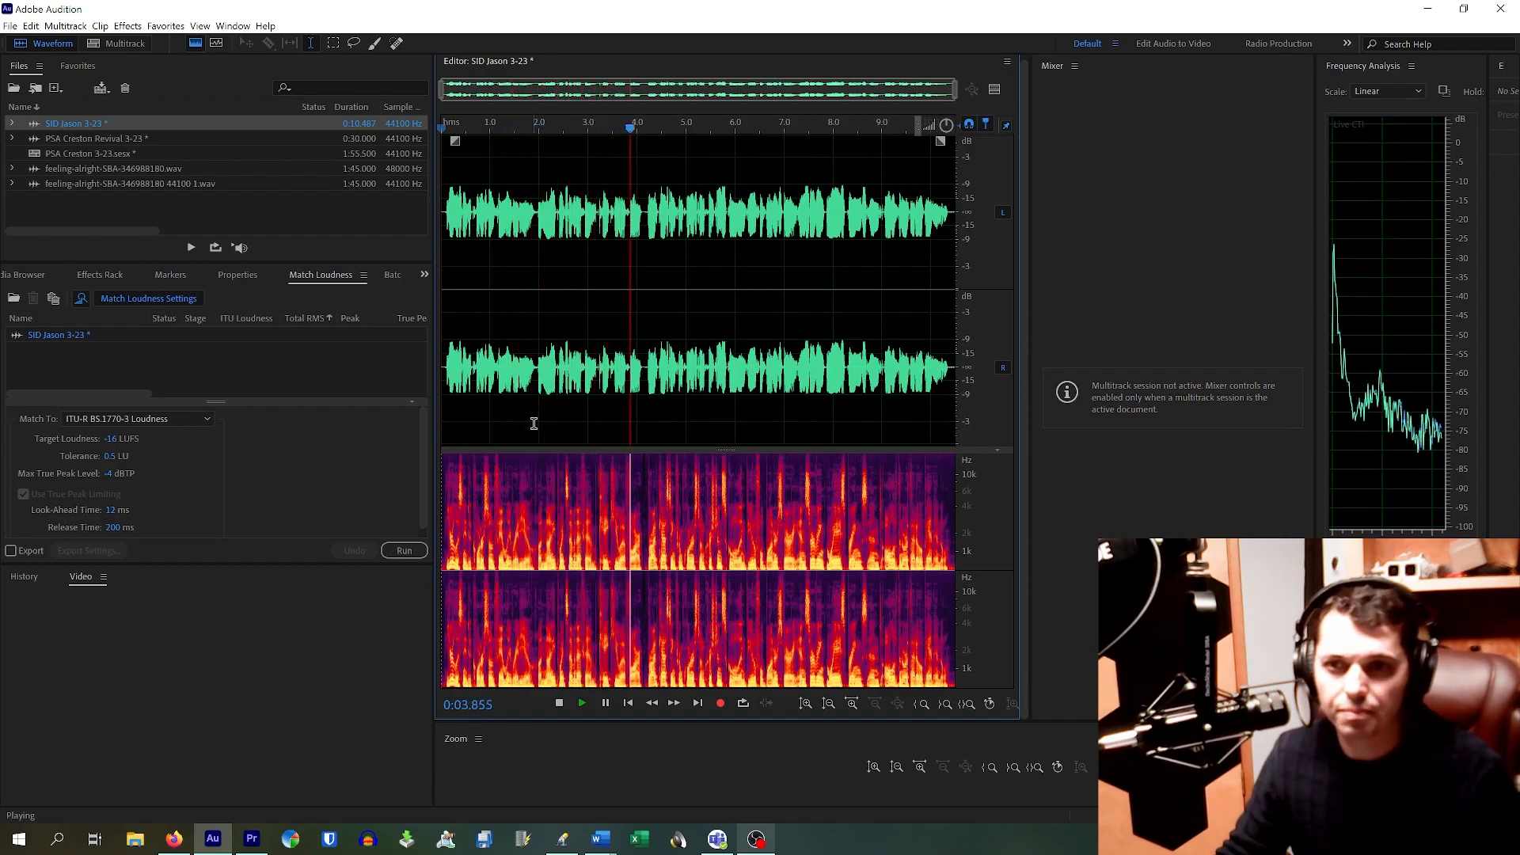
pyautogui.press('space')
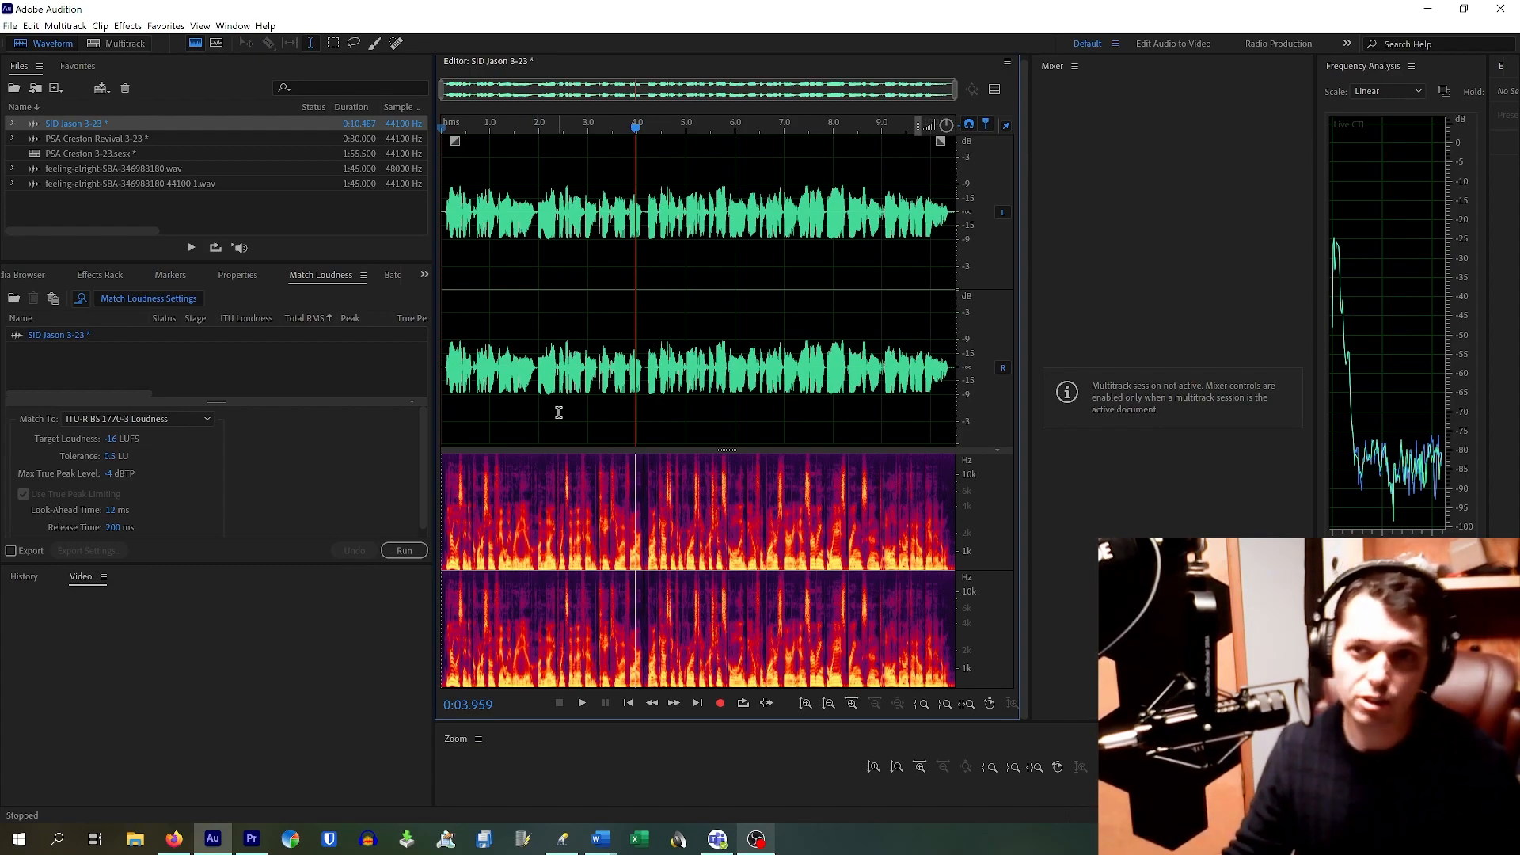
pyautogui.press('space')
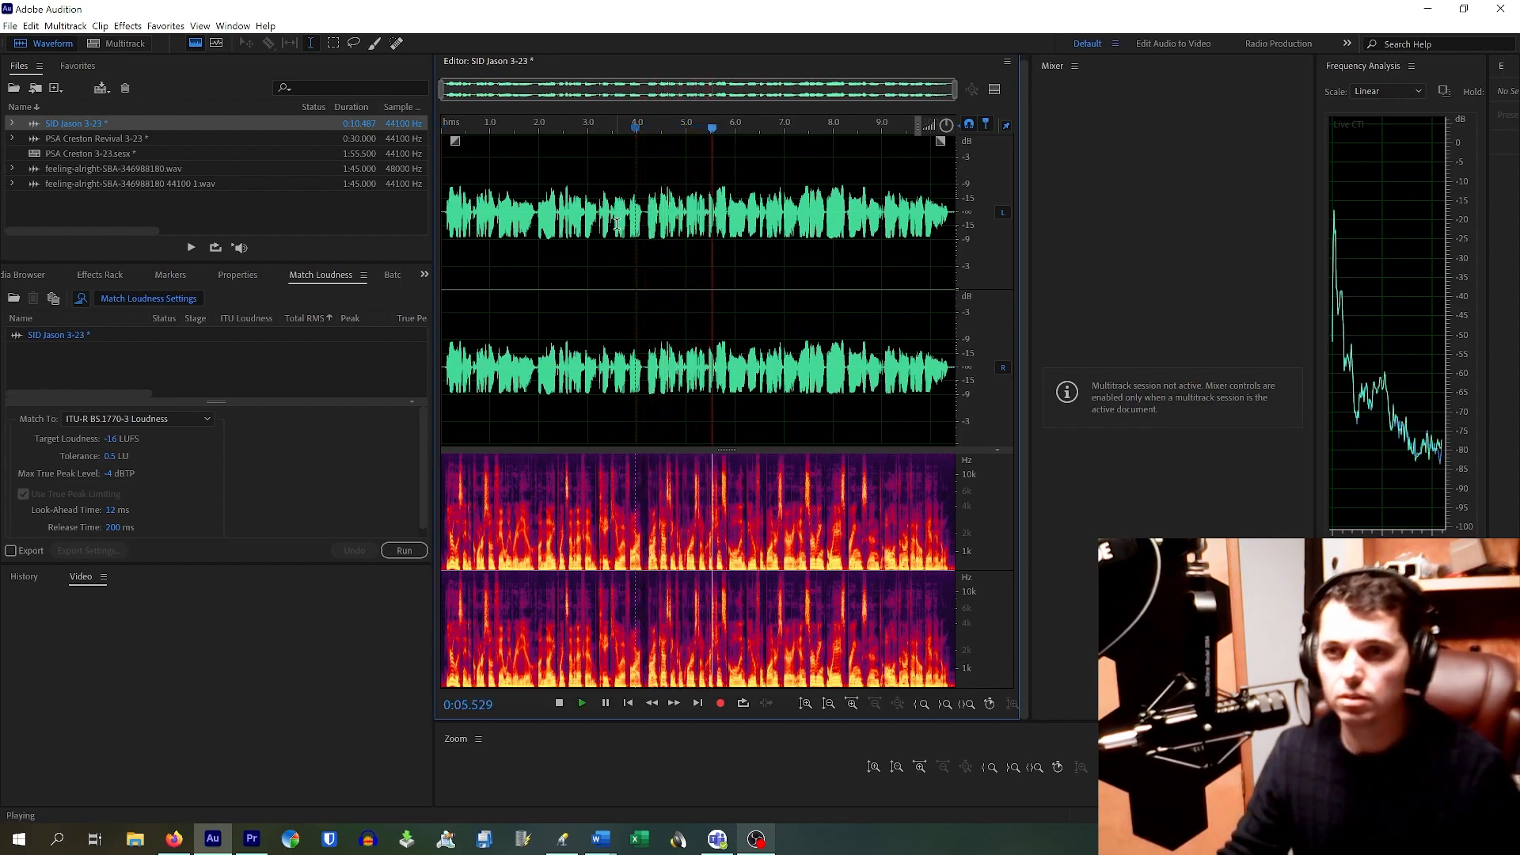
pyautogui.press('space')
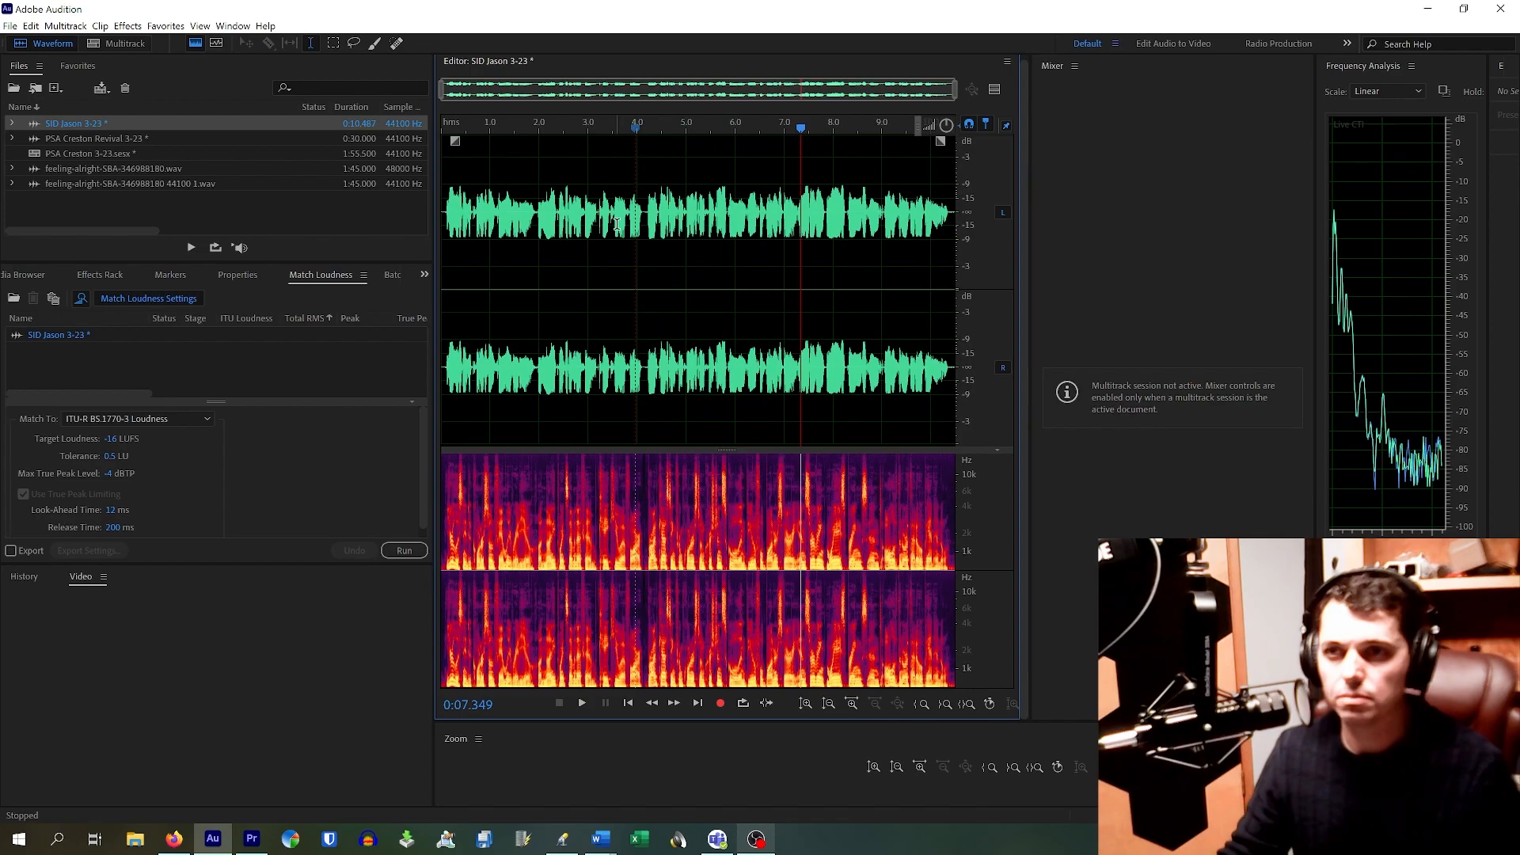
pyautogui.click(147, 209)
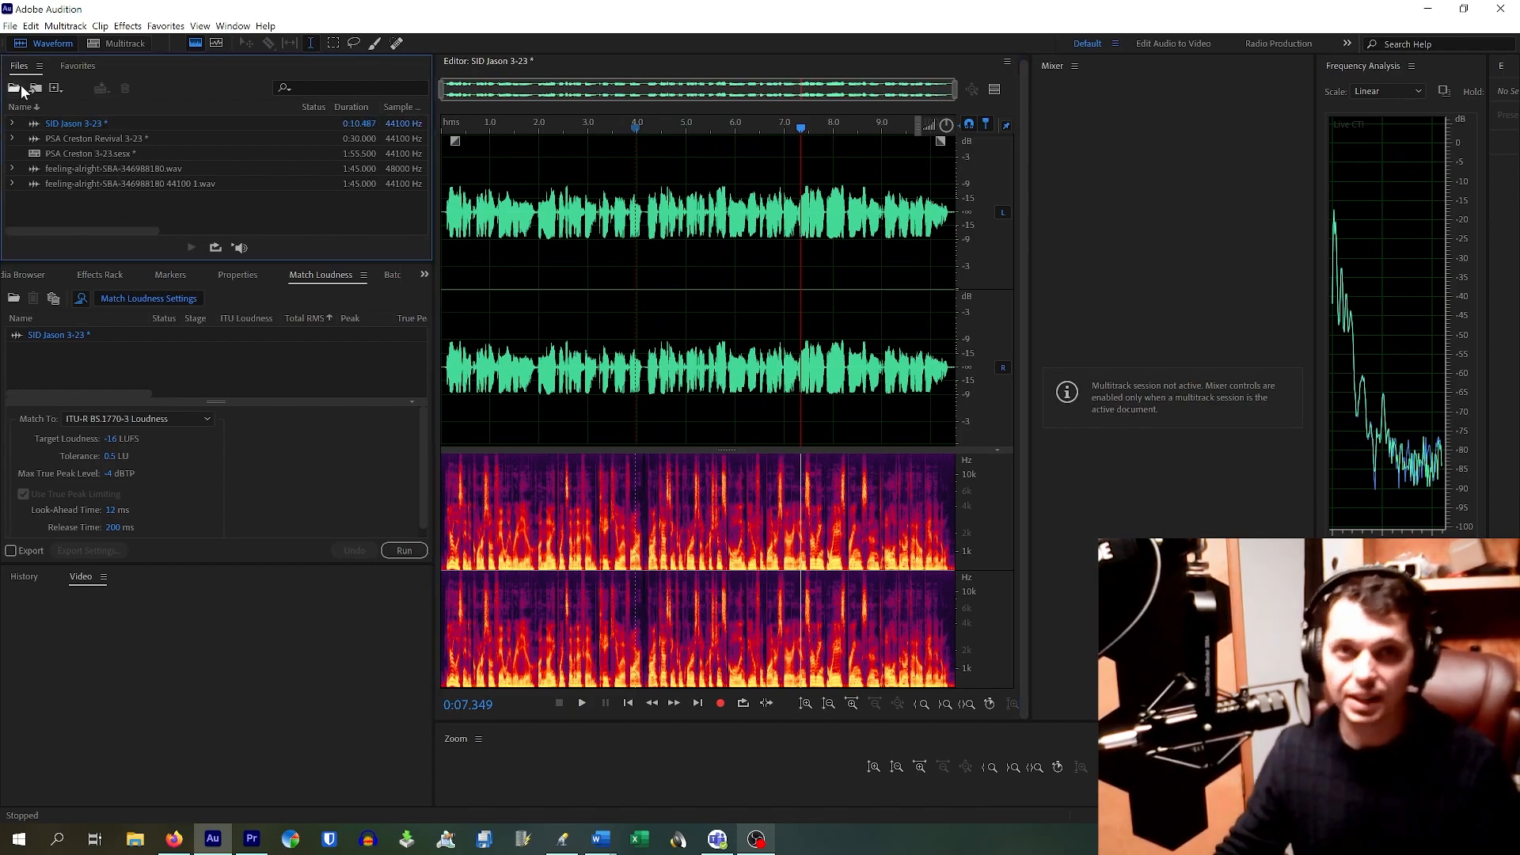
# Step: Create a 44100 Hz, 16-bit stereo multitrack session named SID Jason 3-23
pyautogui.click(7, 26)
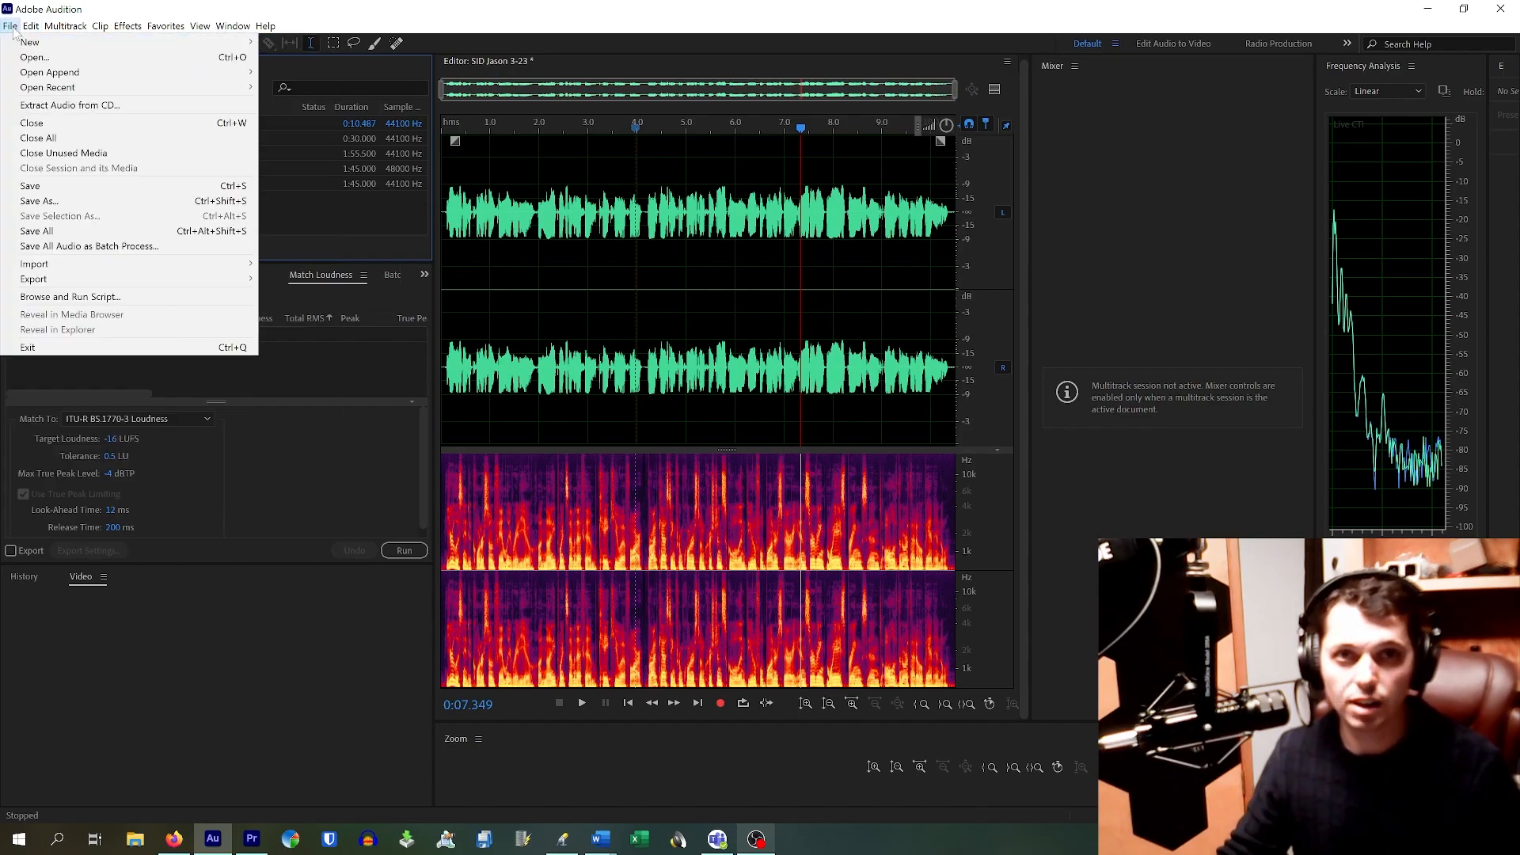
pyautogui.moveTo(61, 47)
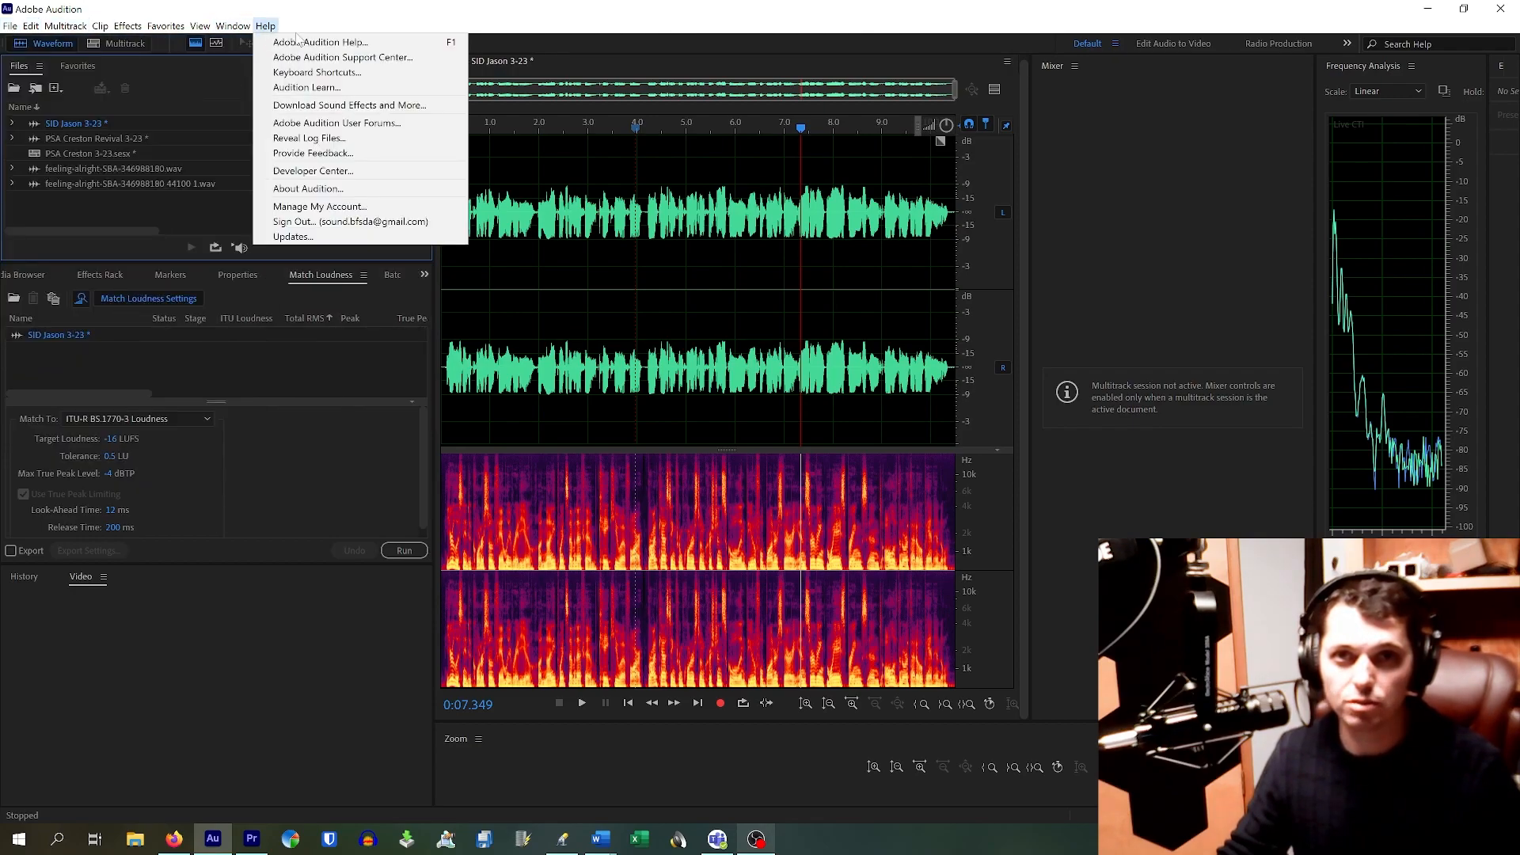
pyautogui.moveTo(8, 26)
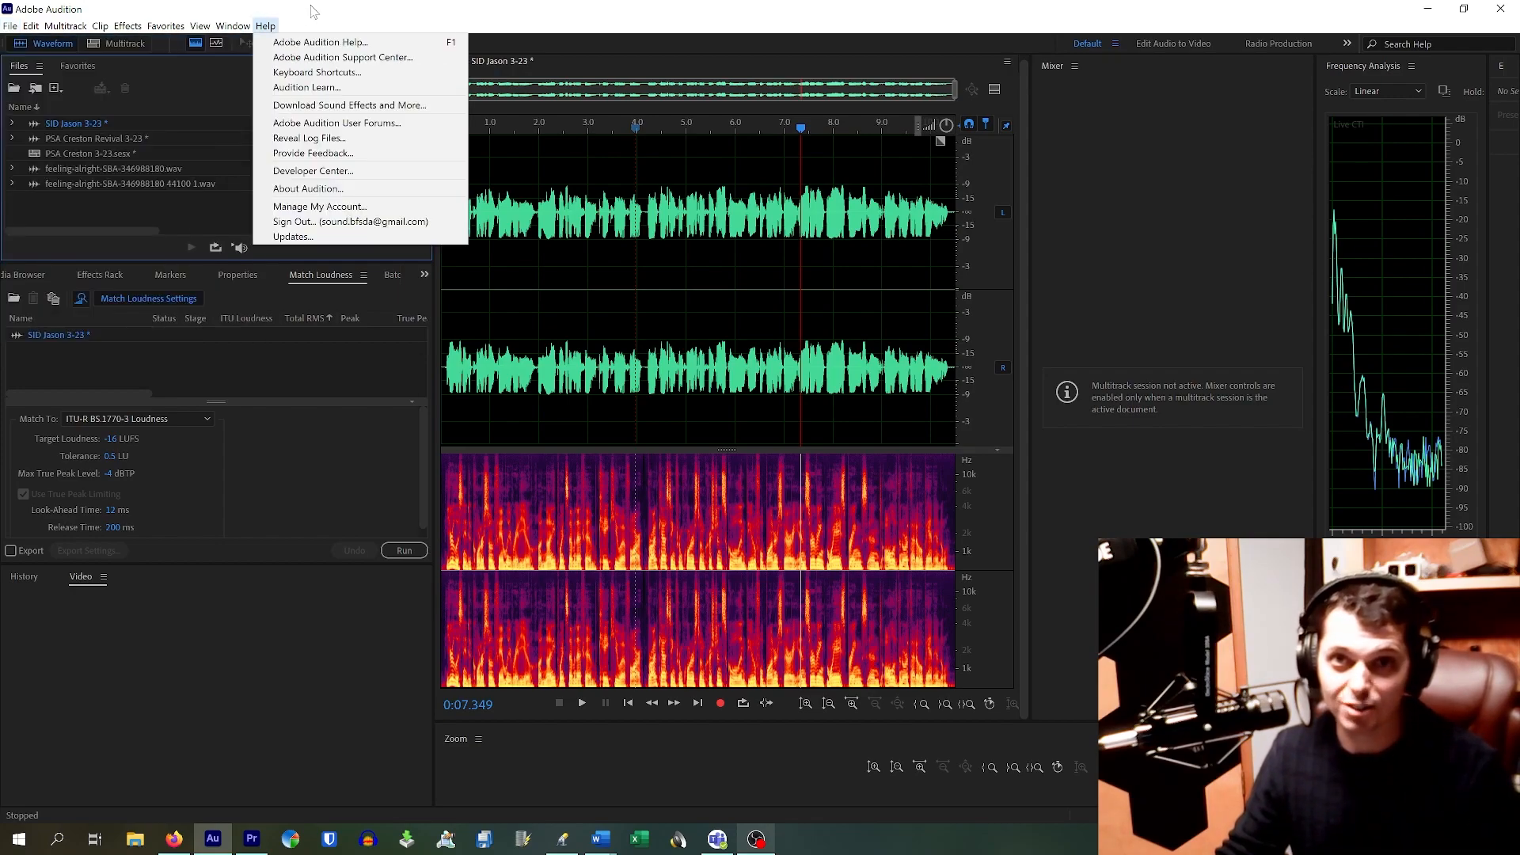
pyautogui.click(391, 24)
pyautogui.hotkey('ctrl', 'n')
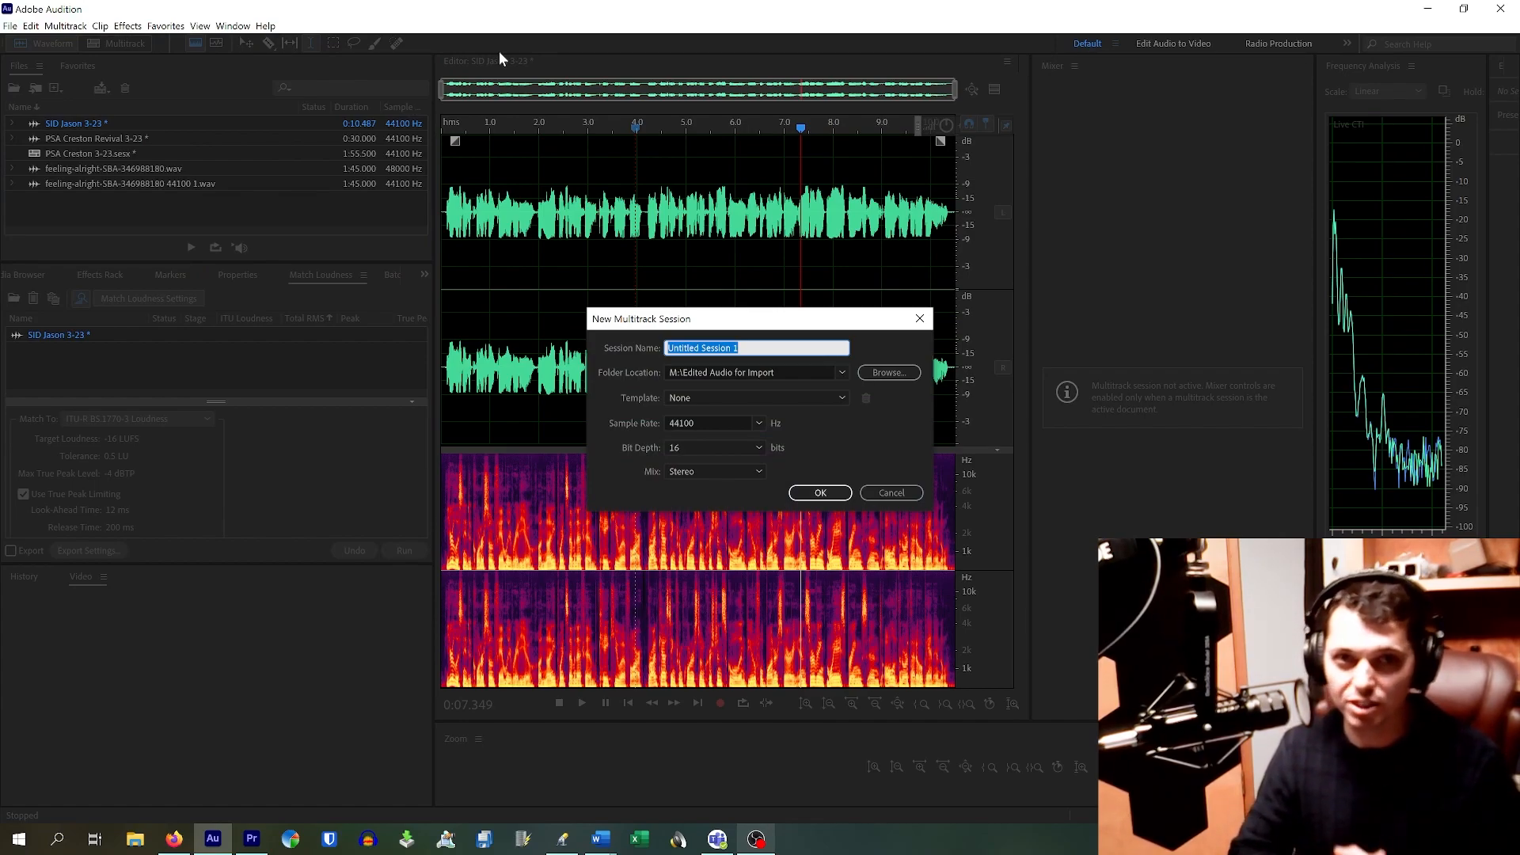
pyautogui.write('SID Jason 3-23')
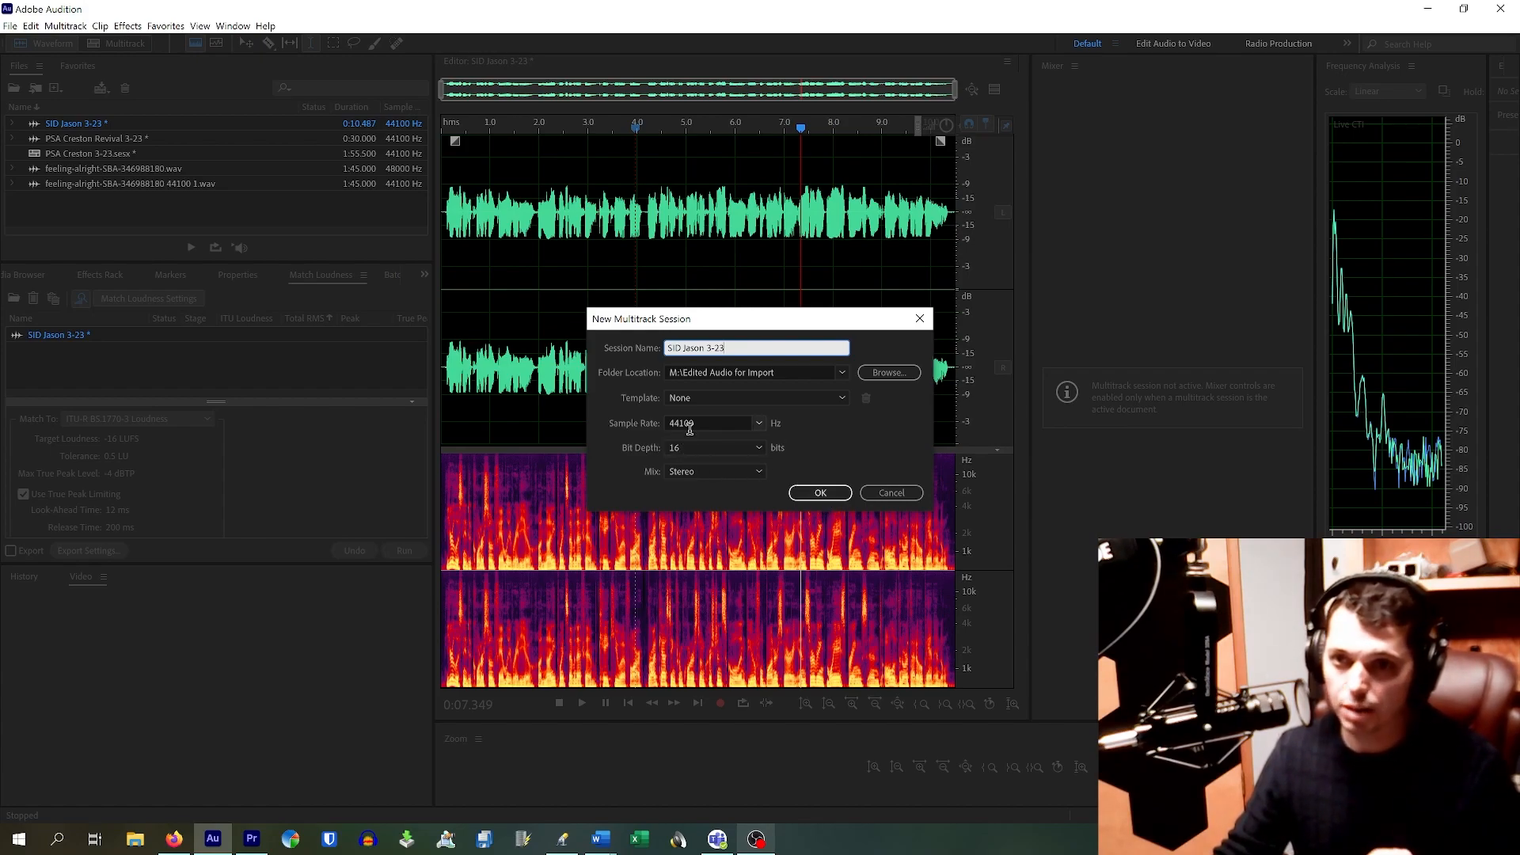
pyautogui.click(834, 494)
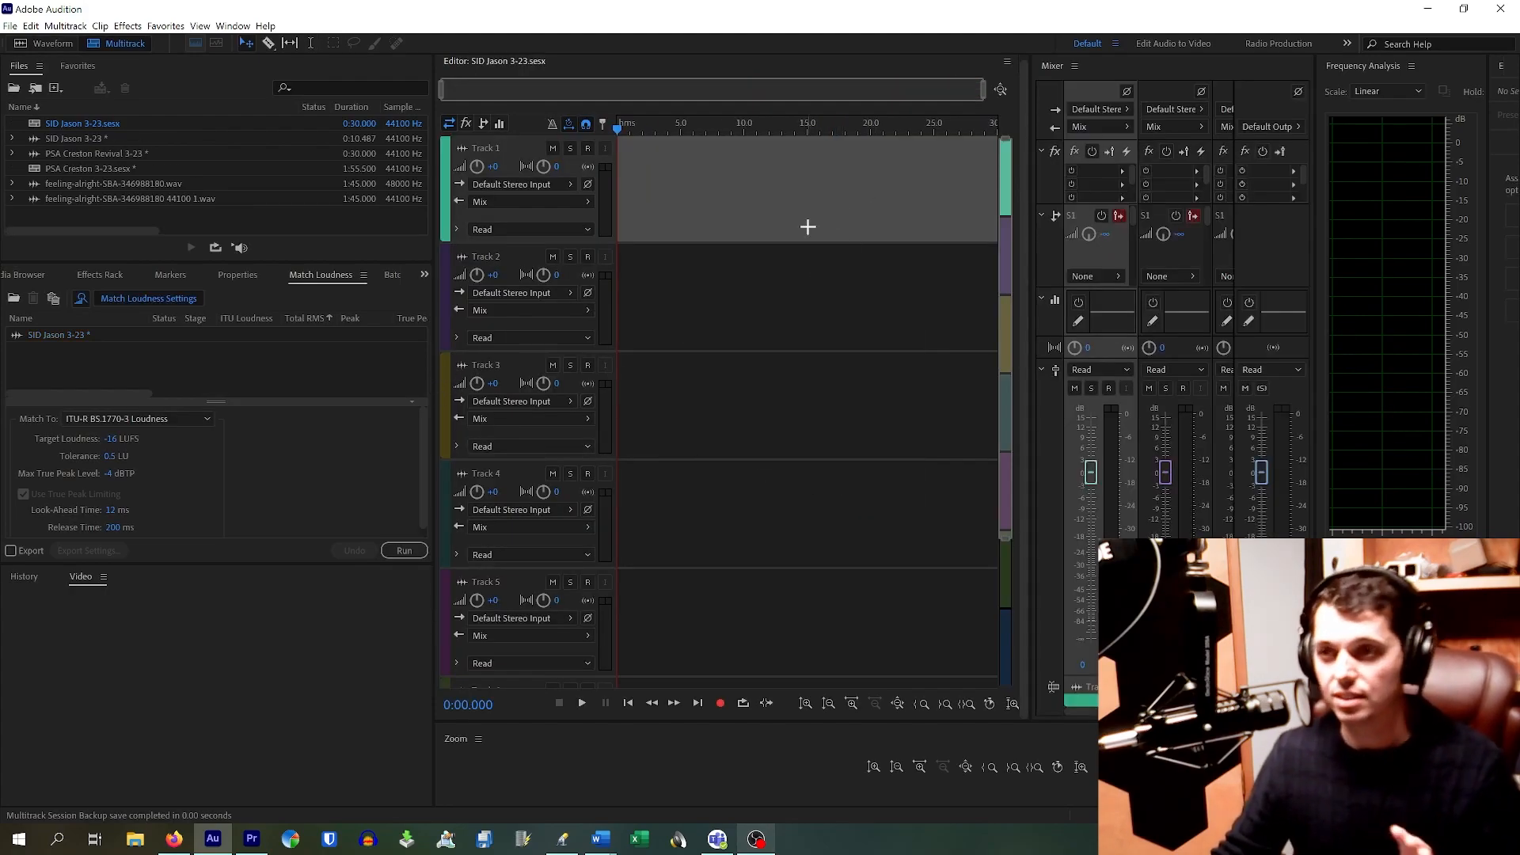
# Step: Select each track header down to the bottom track and back up to Track 1
pyautogui.click(786, 327)
pyautogui.click(800, 425)
pyautogui.click(777, 497)
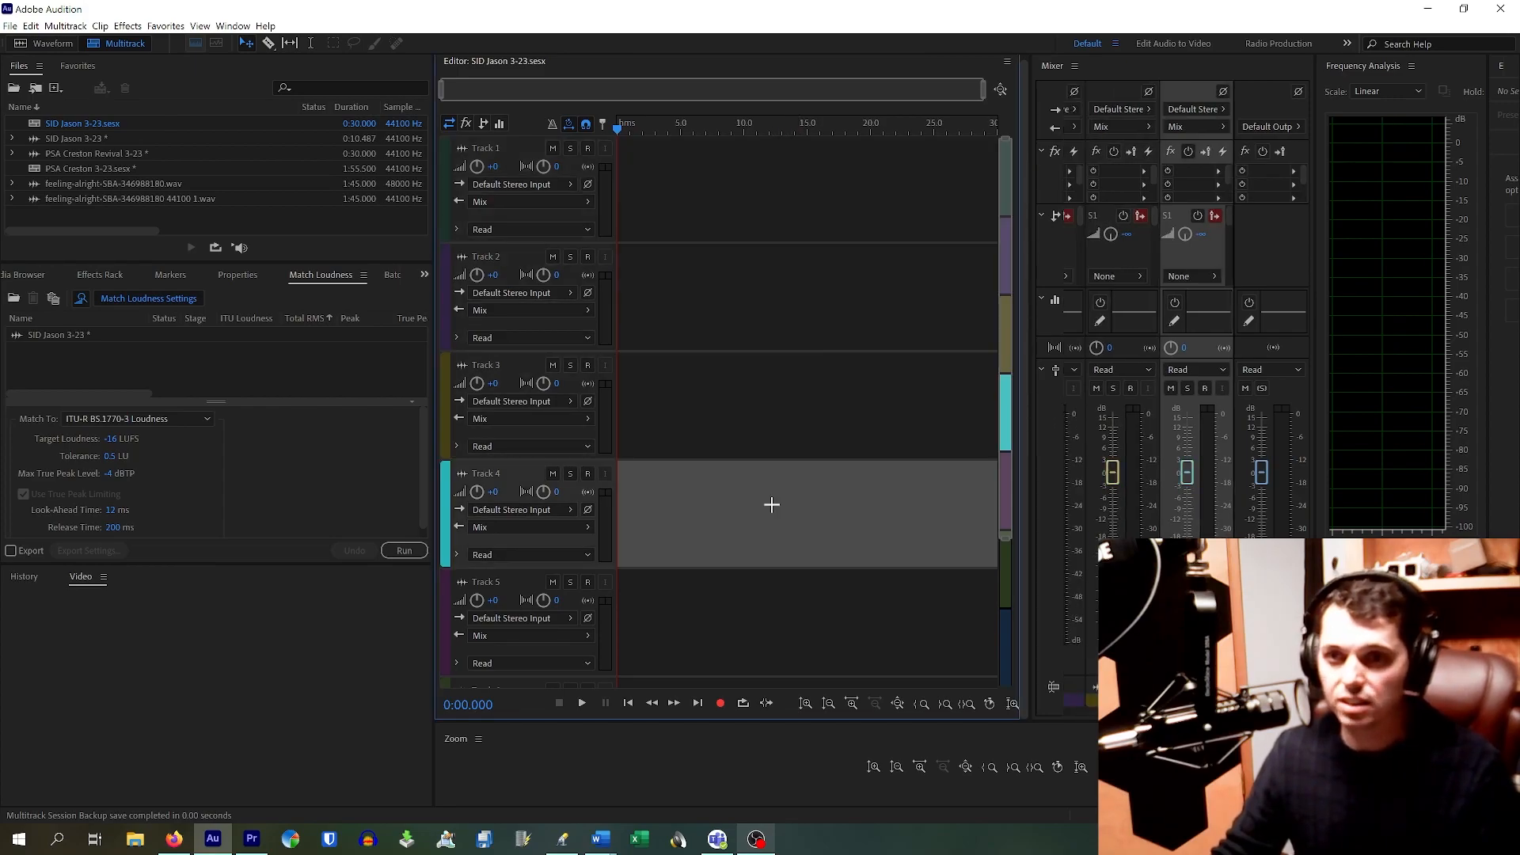
pyautogui.click(775, 444)
pyautogui.click(745, 330)
pyautogui.click(762, 197)
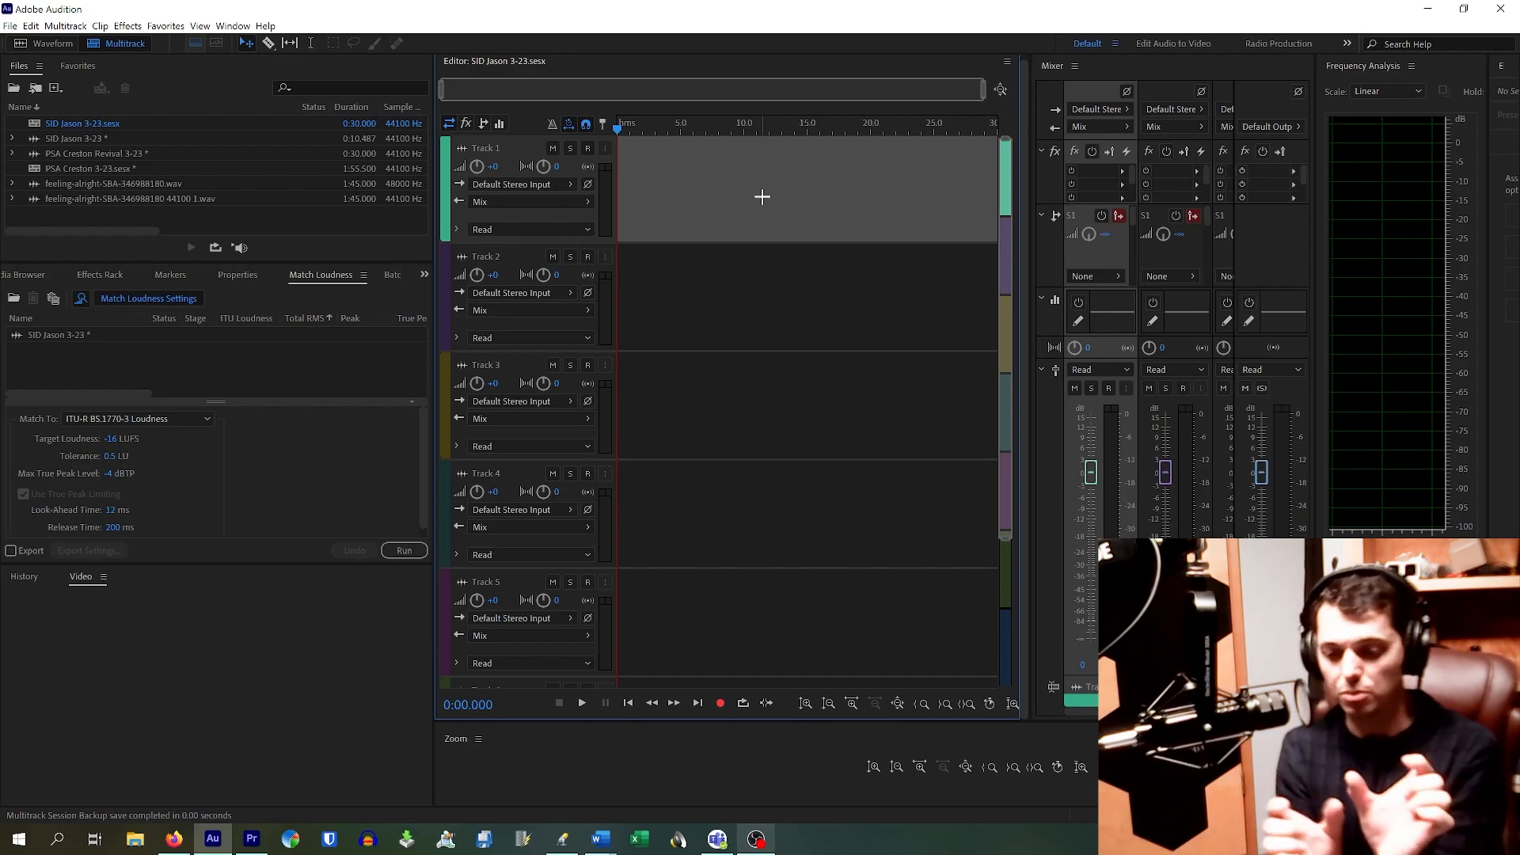
# Step: Drag SID Jason 3-23 from the Files panel onto Track 1 at 0 seconds
pyautogui.moveTo(93, 138); pyautogui.dragTo(605, 163)
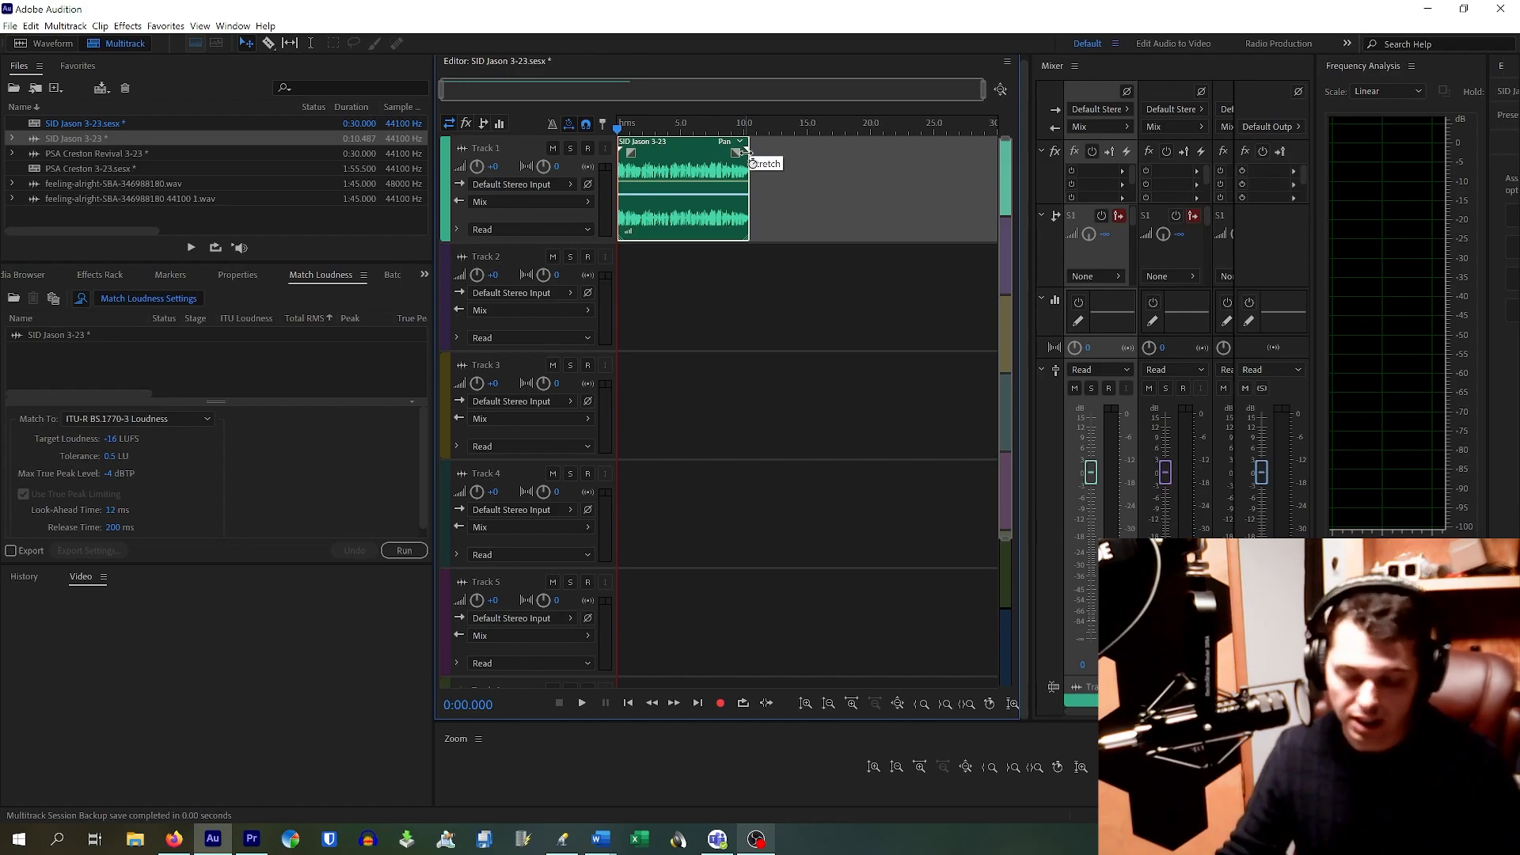
pyautogui.scroll(-5, 754, 175)
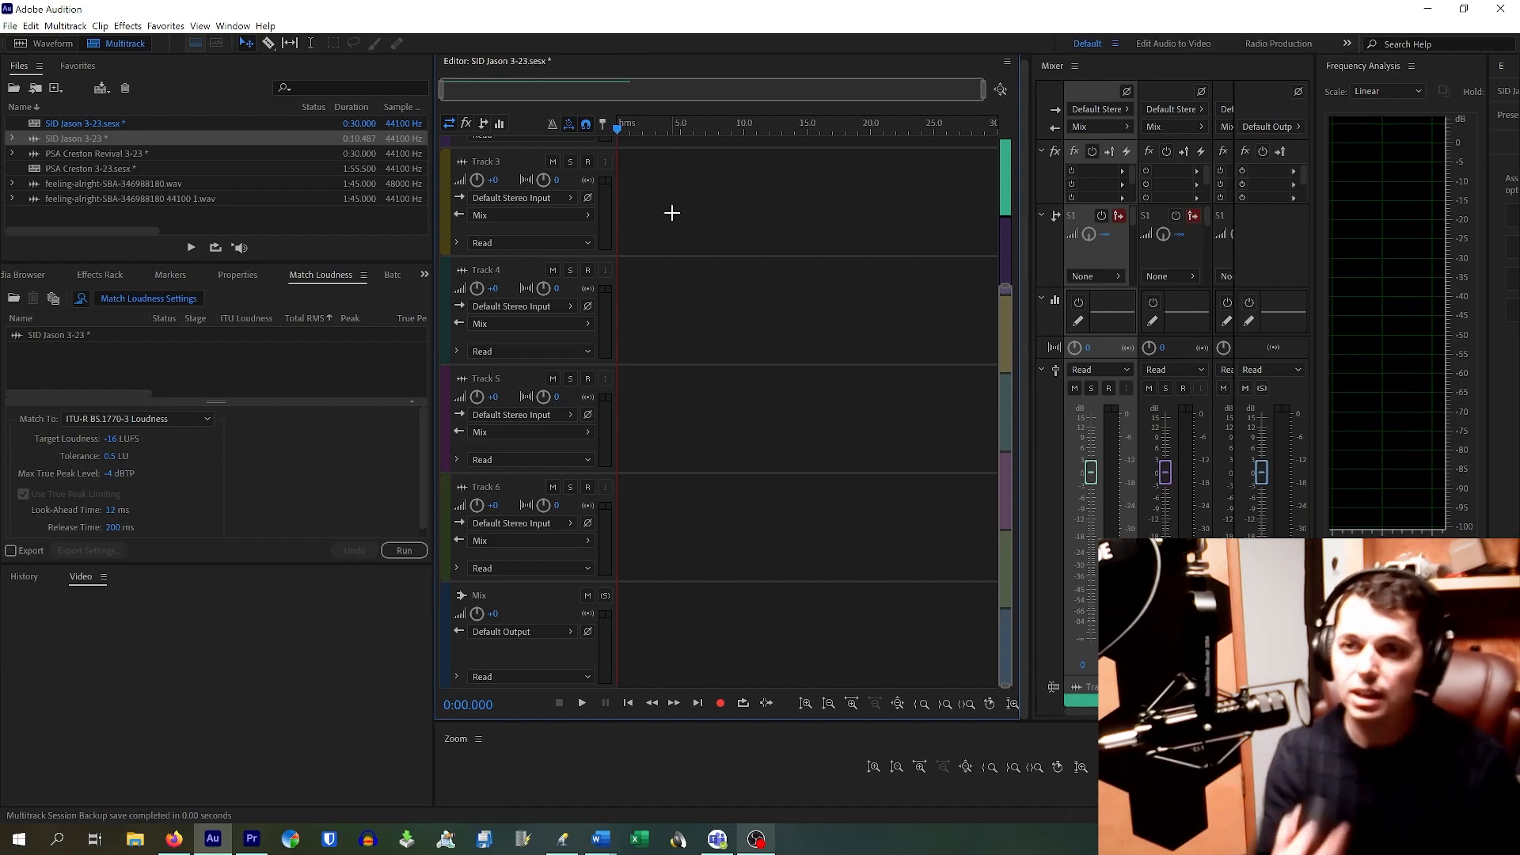
pyautogui.moveTo(671, 212); pyautogui.dragTo(672, 212)
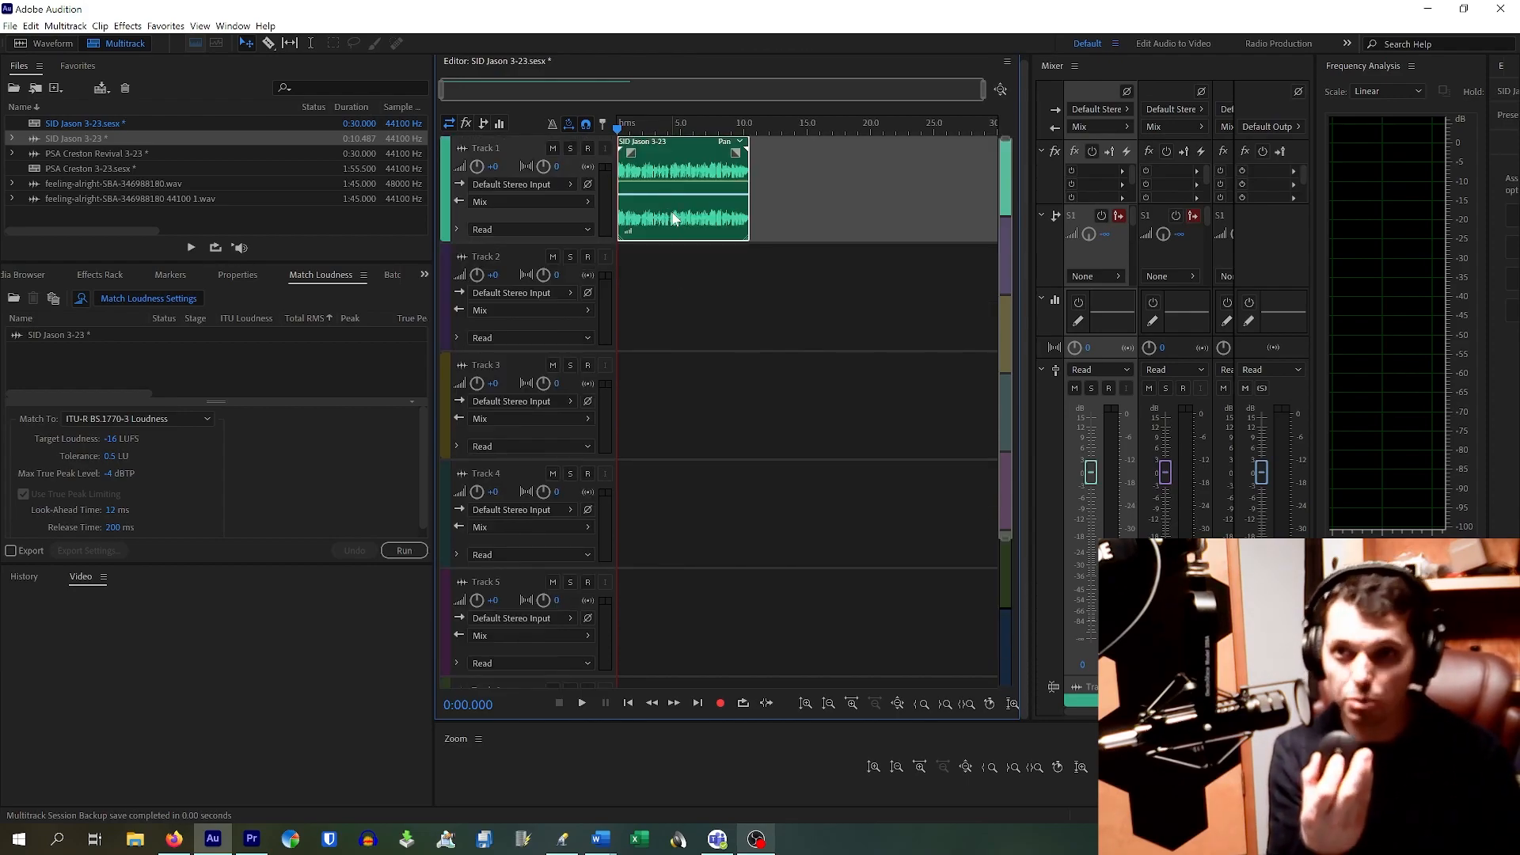
pyautogui.scroll(5, 673, 219)
pyautogui.scroll(-3, 673, 220)
pyautogui.scroll(2, 674, 219)
pyautogui.scroll(-5, 673, 219)
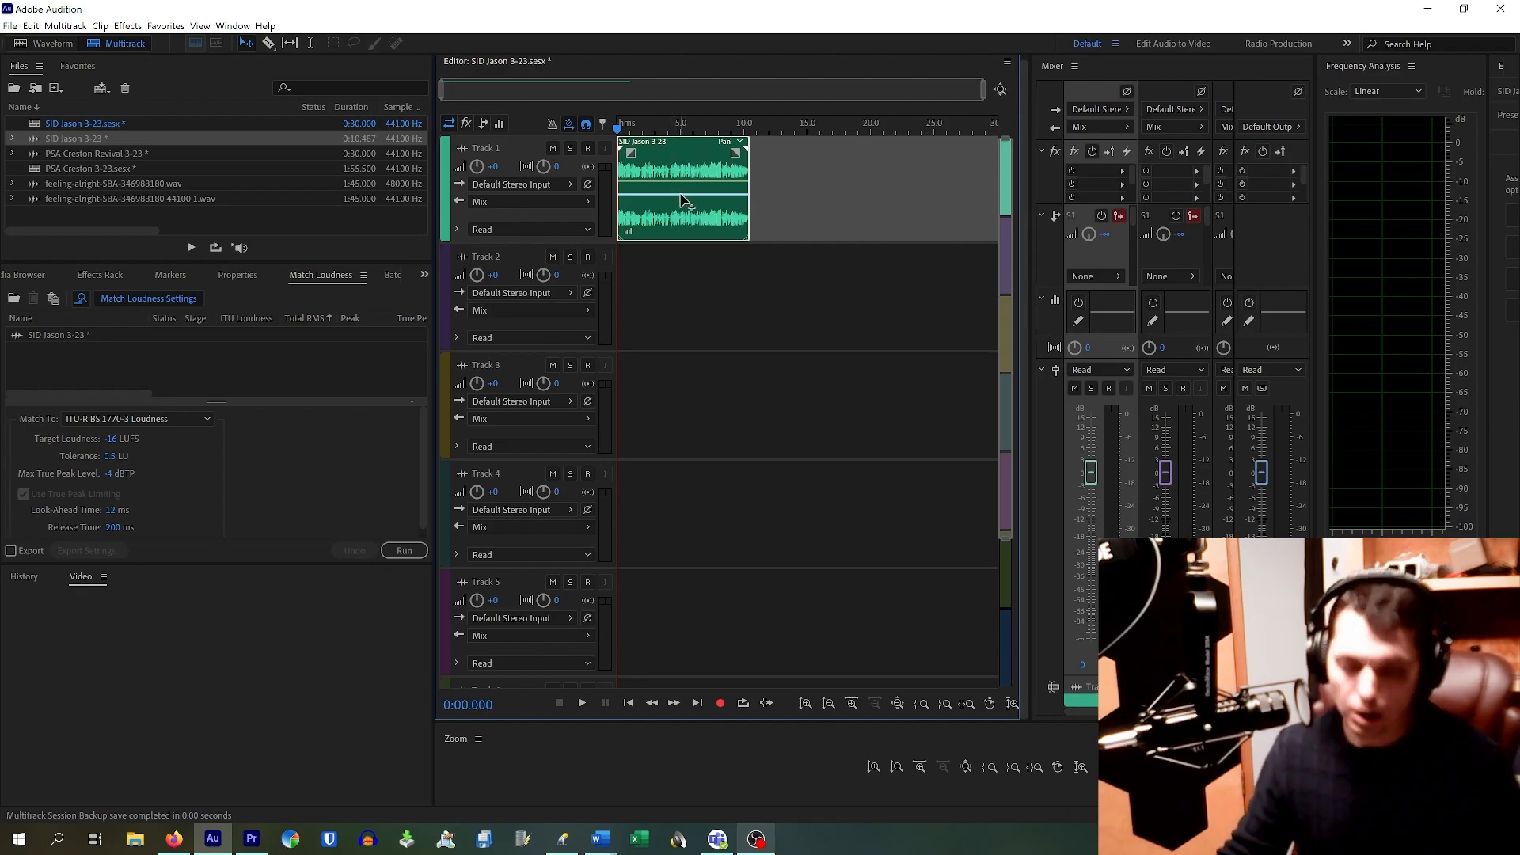
pyautogui.scroll(3, 685, 198)
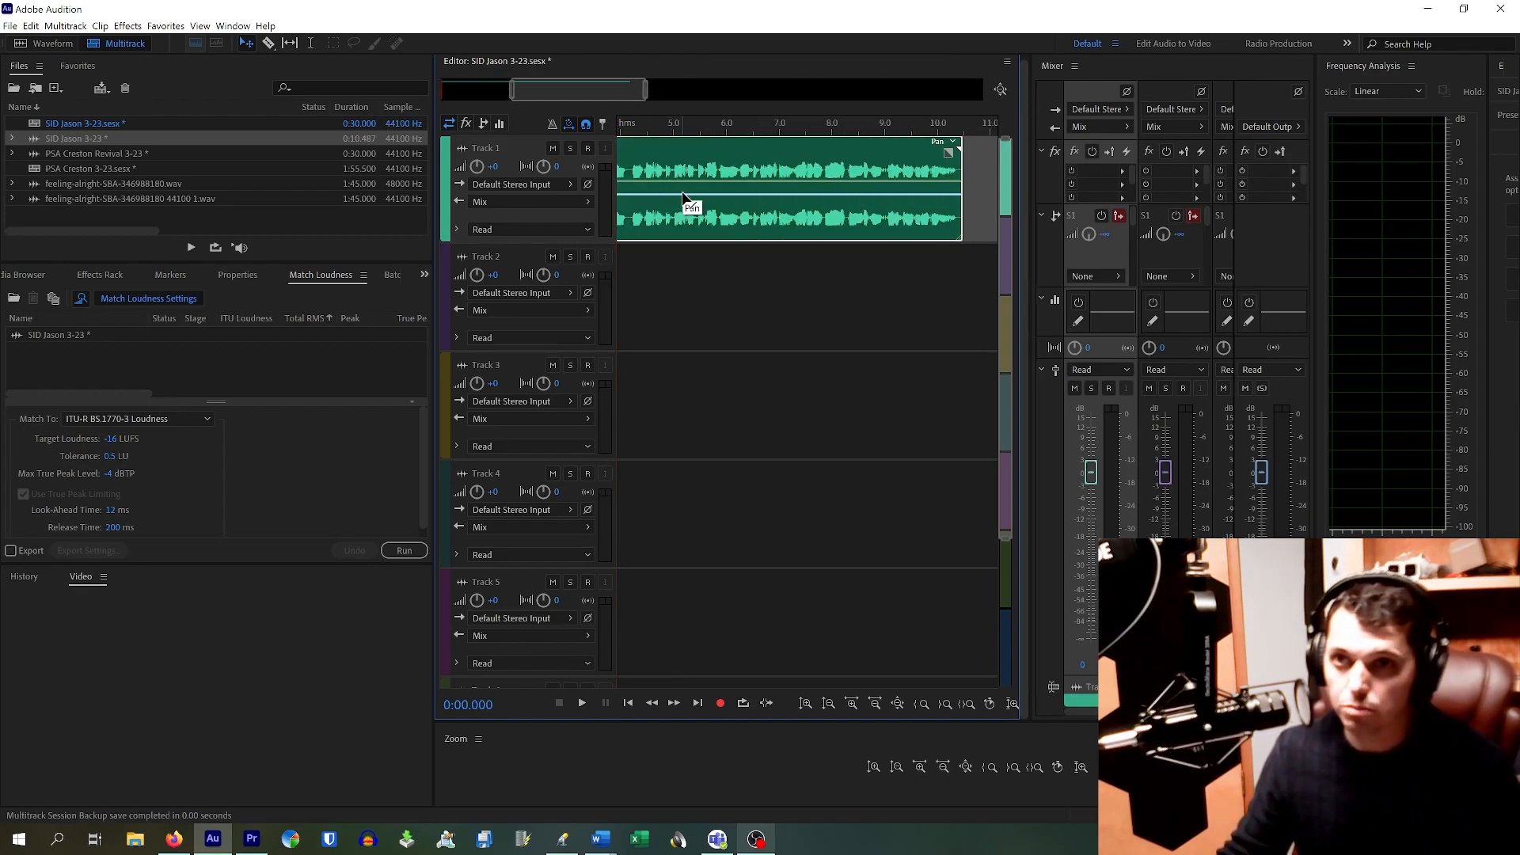
# Step: Move the timeline view to show the voice clip's end near 10.5 seconds
pyautogui.moveTo(632, 77); pyautogui.dragTo(535, 94)
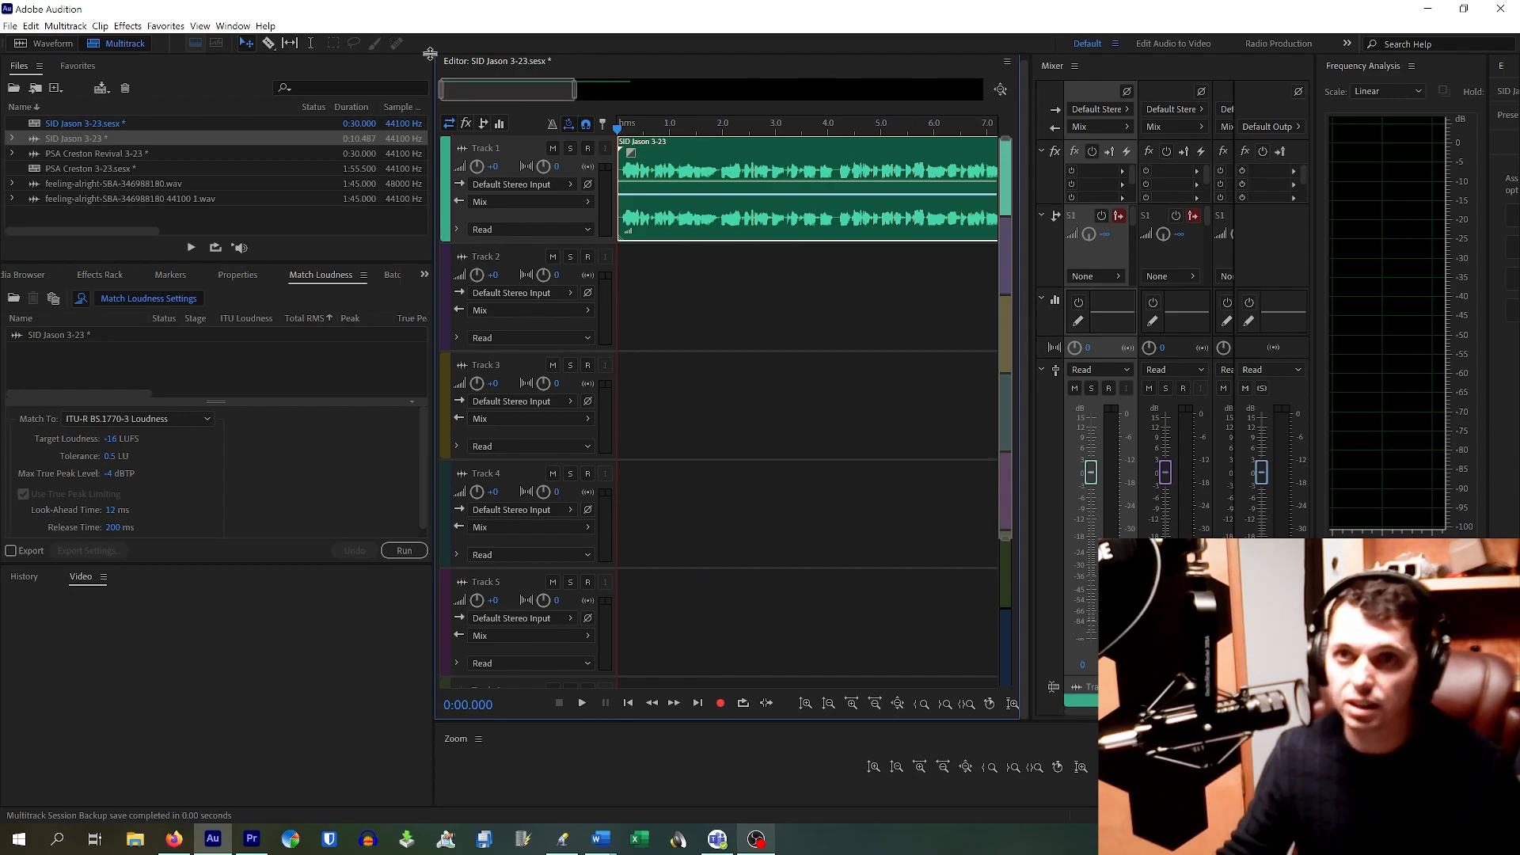
pyautogui.scroll(-2, 556, 88)
pyautogui.scroll(2, 556, 89)
pyautogui.moveTo(556, 89); pyautogui.dragTo(518, 96)
pyautogui.scroll(-2, 624, 89)
pyautogui.scroll(1, 625, 90)
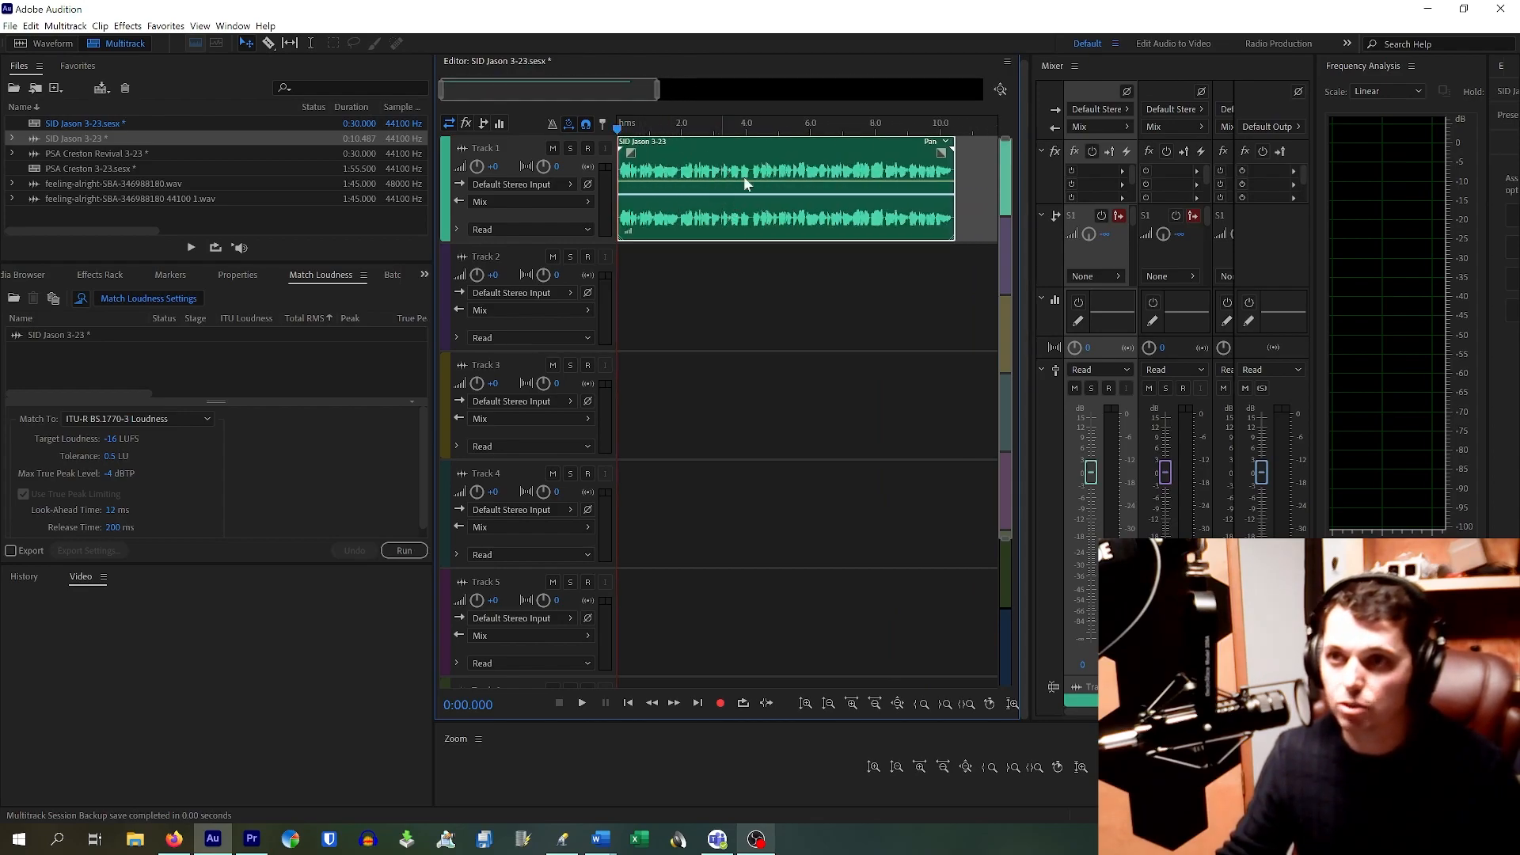
pyautogui.scroll(6, 957, 145)
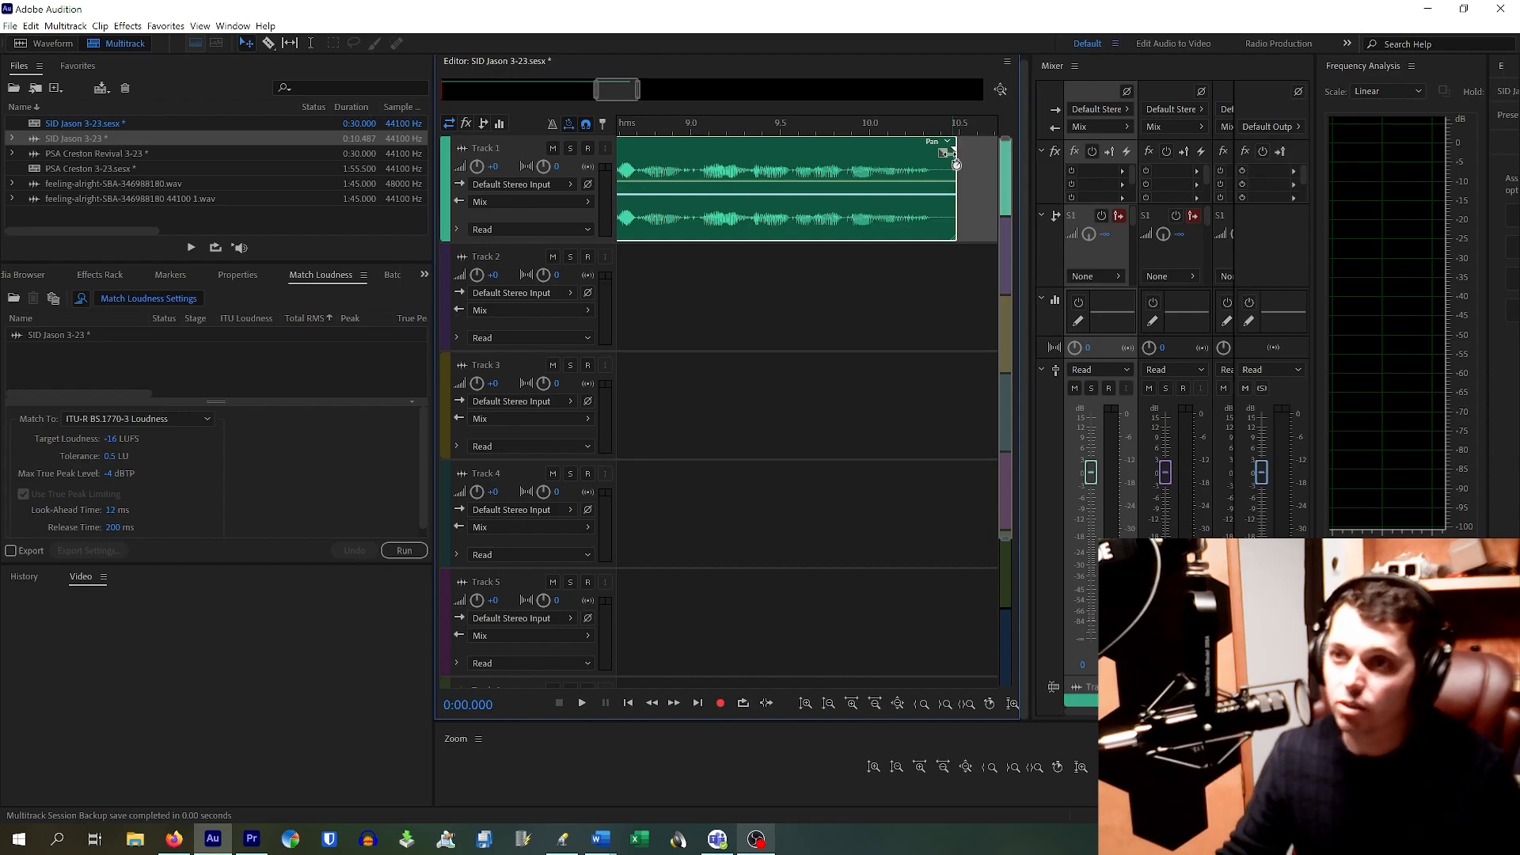
# Step: Try a fade-out on the end of the voice clip, then remove it
pyautogui.moveTo(941, 155); pyautogui.dragTo(884, 162)
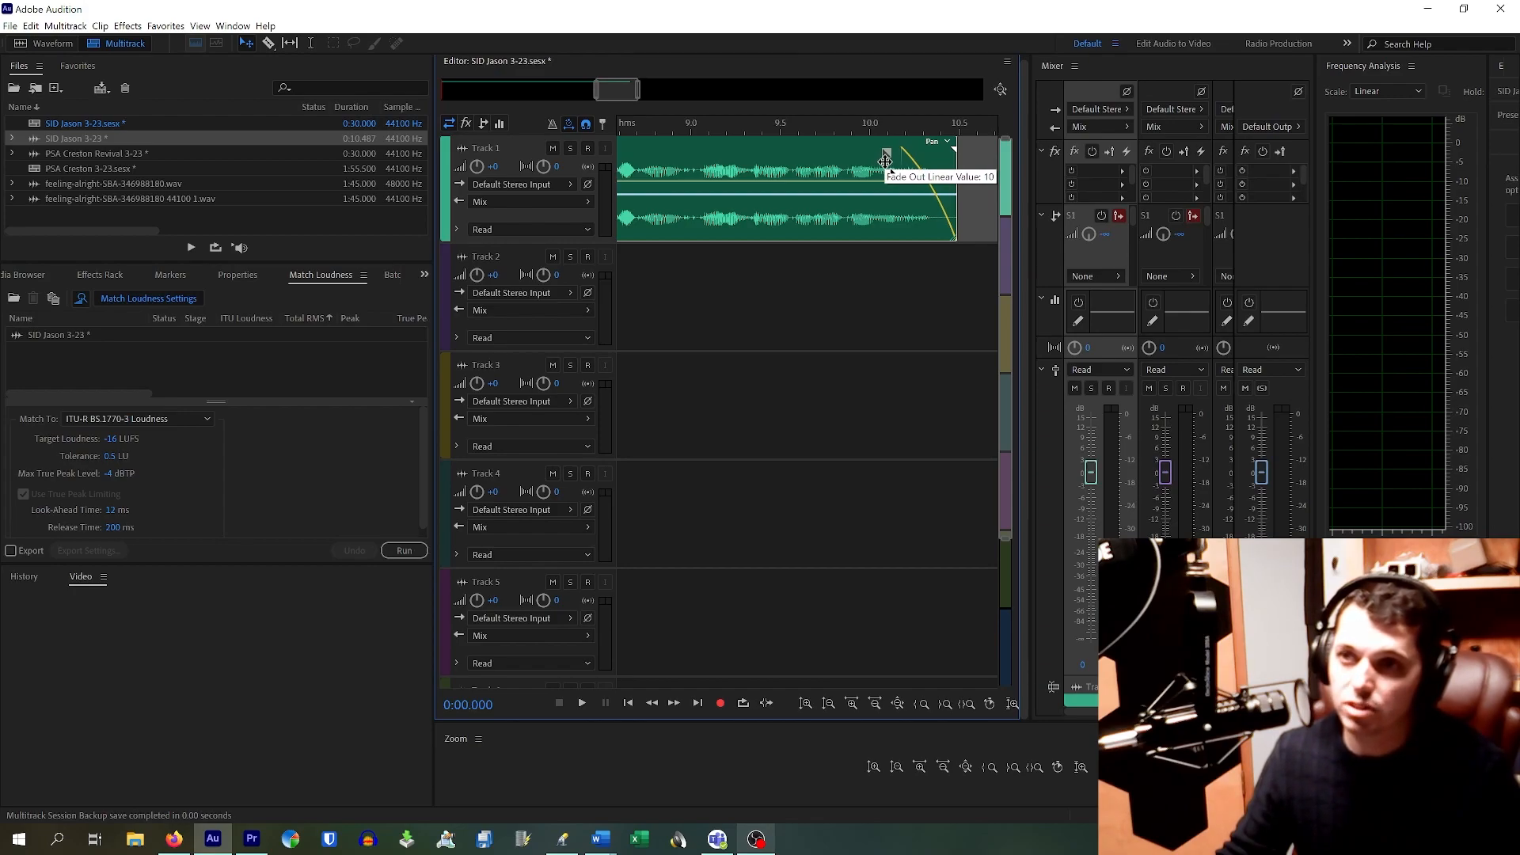
pyautogui.moveTo(884, 161); pyautogui.dragTo(905, 151)
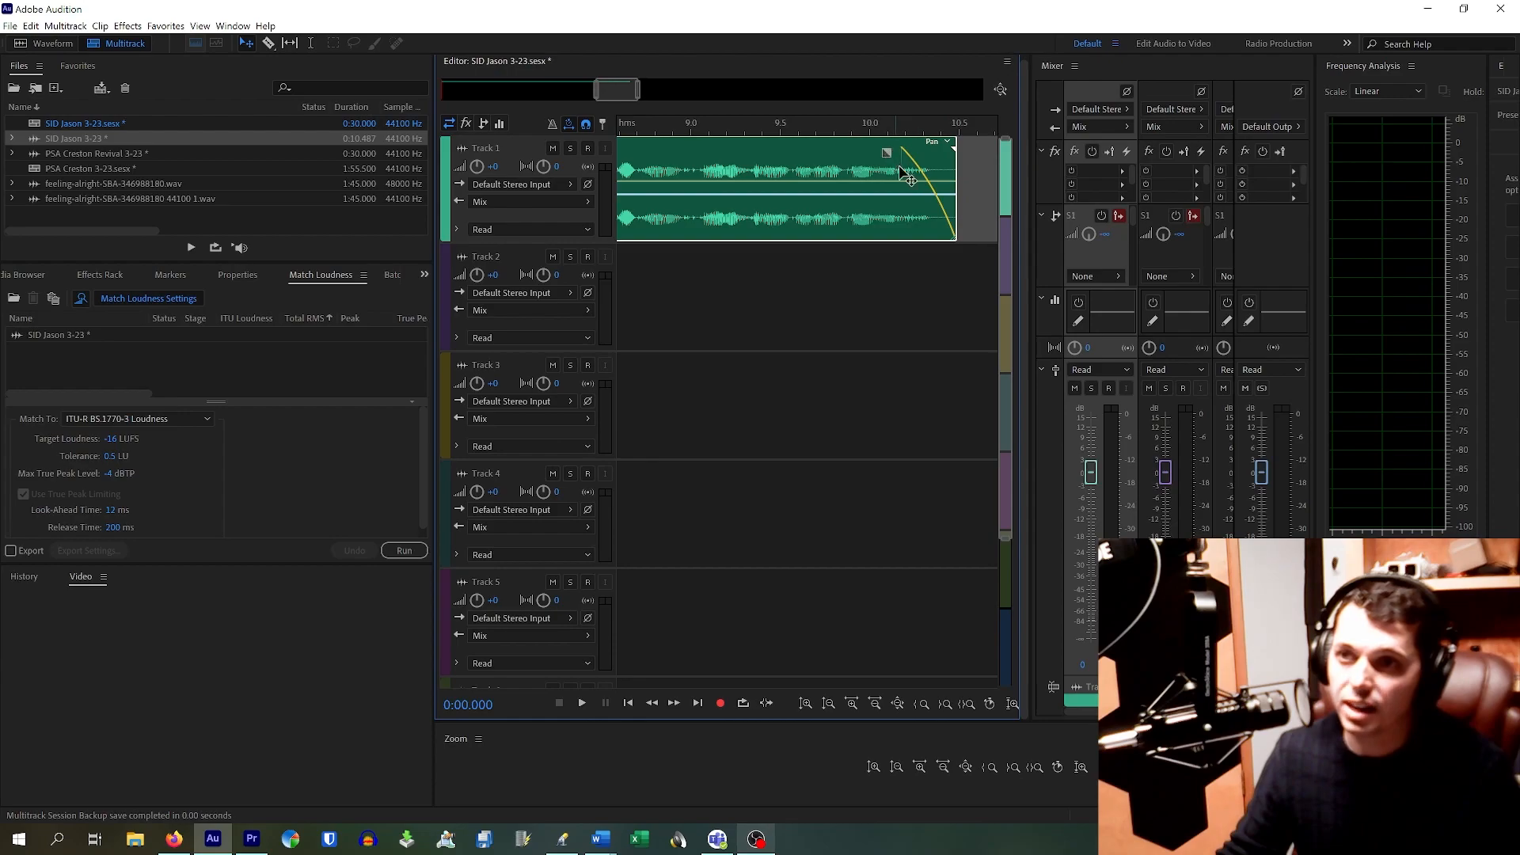
pyautogui.moveTo(890, 153); pyautogui.dragTo(976, 161)
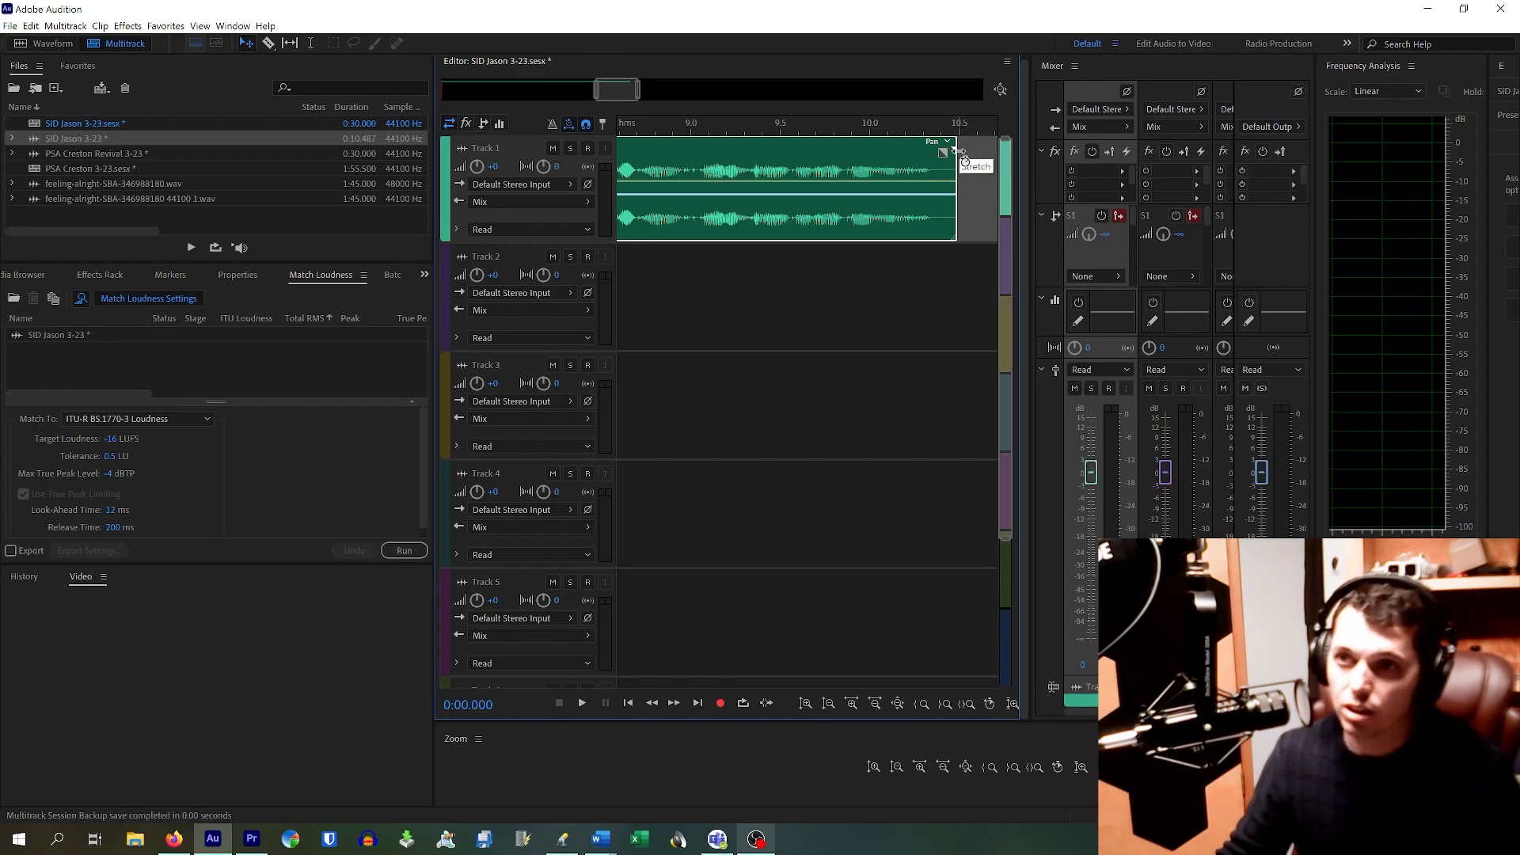
# Step: Time-stretch the voice clip to 95% so it ends near 10 seconds, nudged slightly right
pyautogui.moveTo(958, 149); pyautogui.dragTo(835, 153)
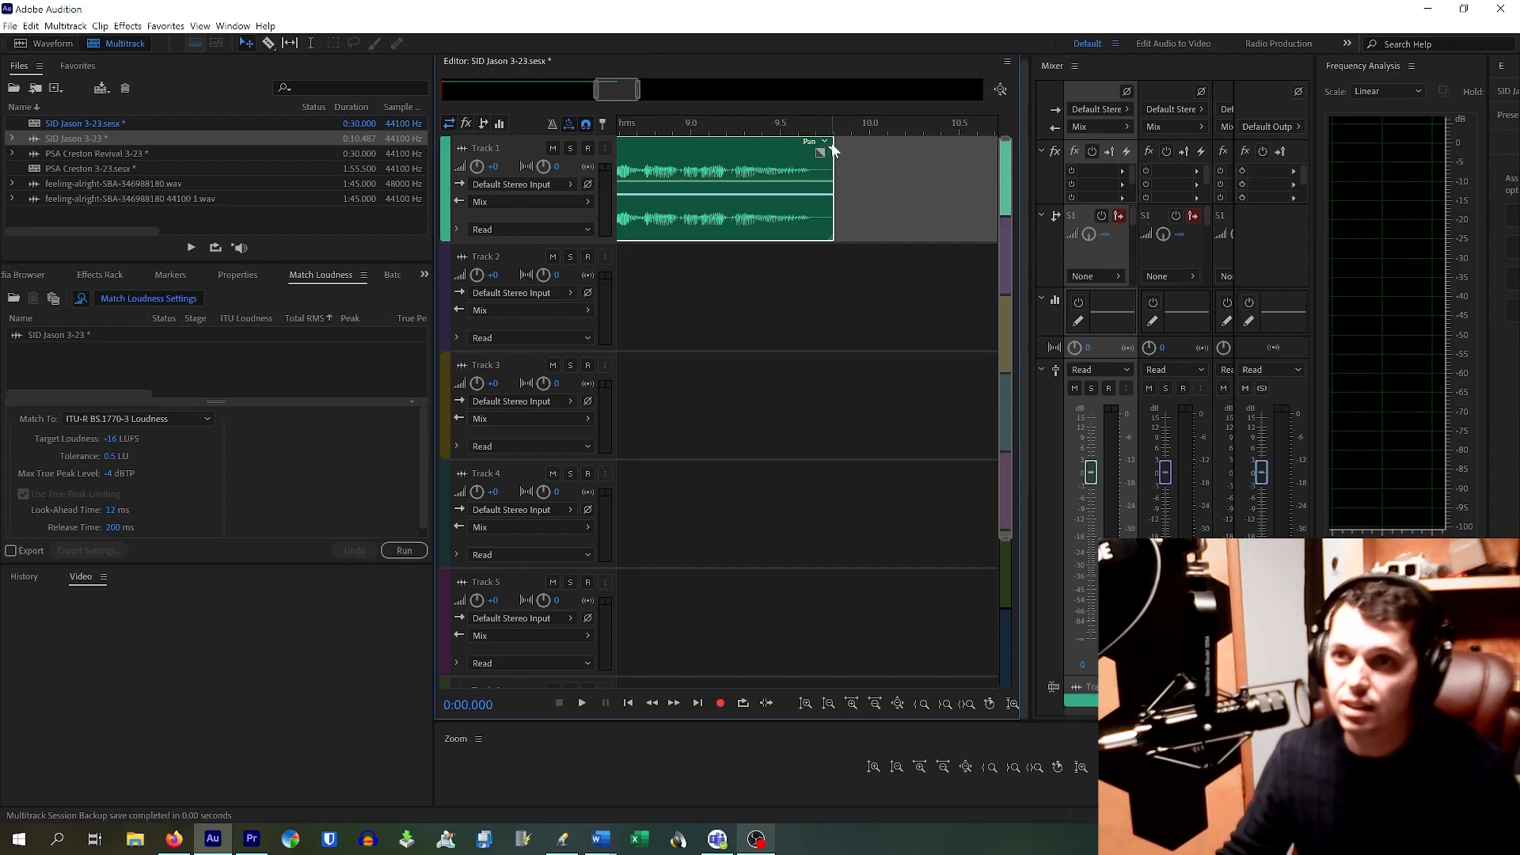
pyautogui.moveTo(598, 93); pyautogui.dragTo(491, 93)
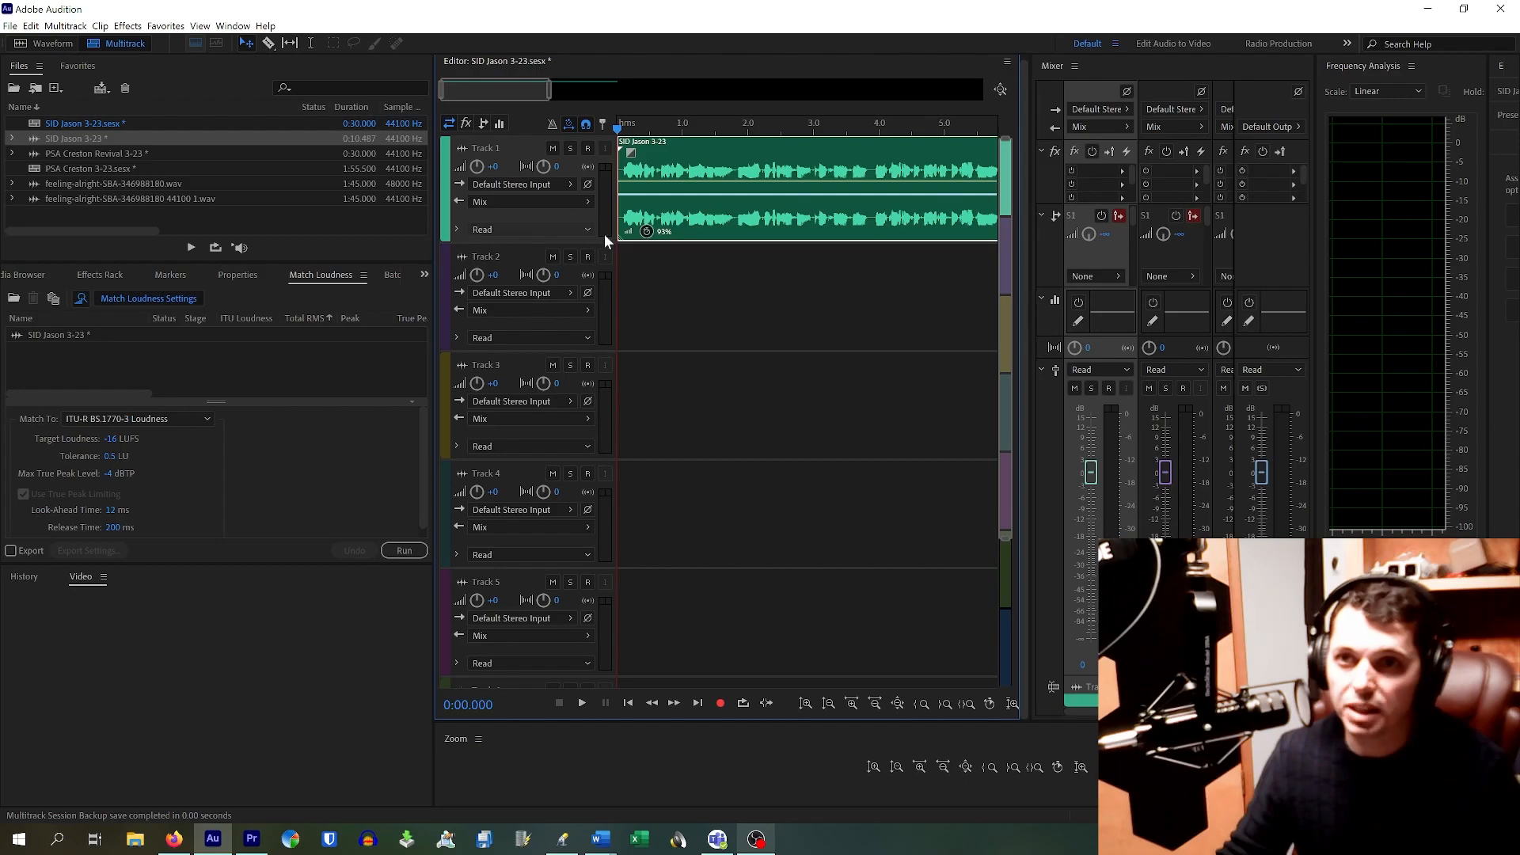
pyautogui.moveTo(671, 239); pyautogui.dragTo(679, 241)
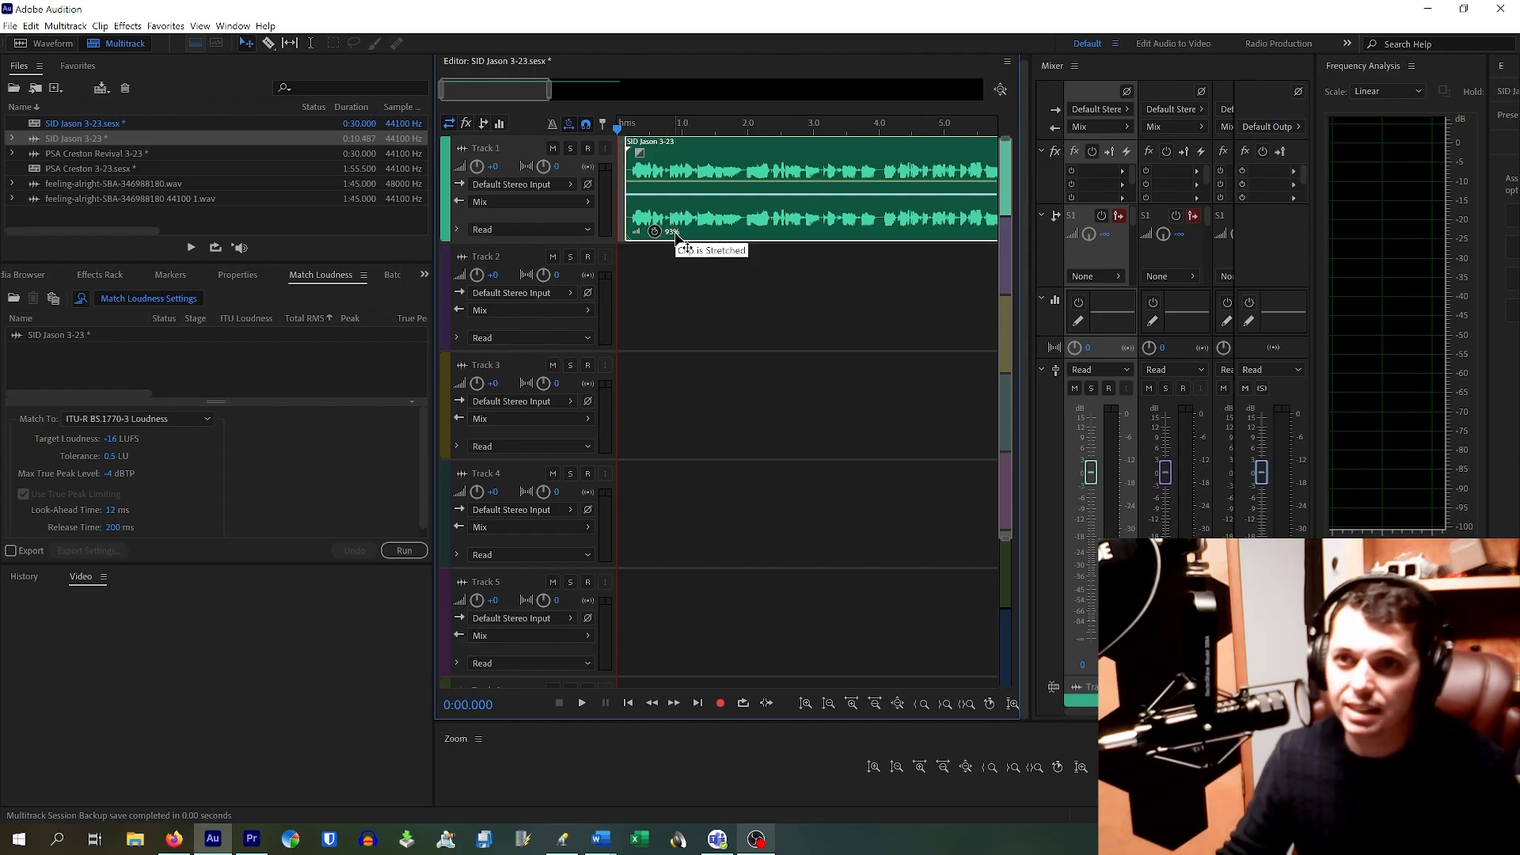
pyautogui.moveTo(729, 161); pyautogui.dragTo(731, 160)
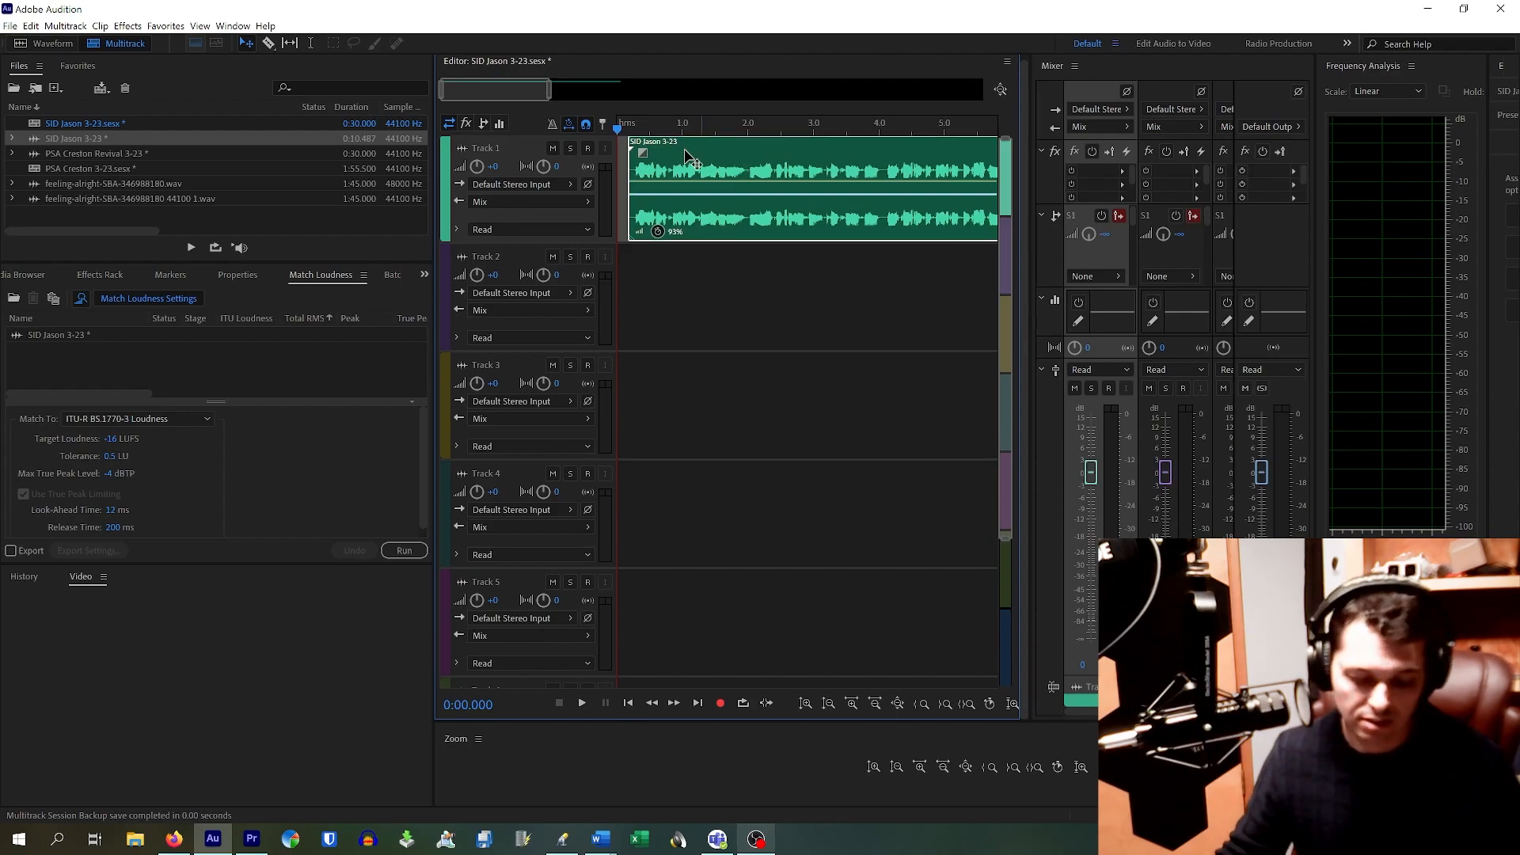
pyautogui.moveTo(549, 93); pyautogui.dragTo(642, 124)
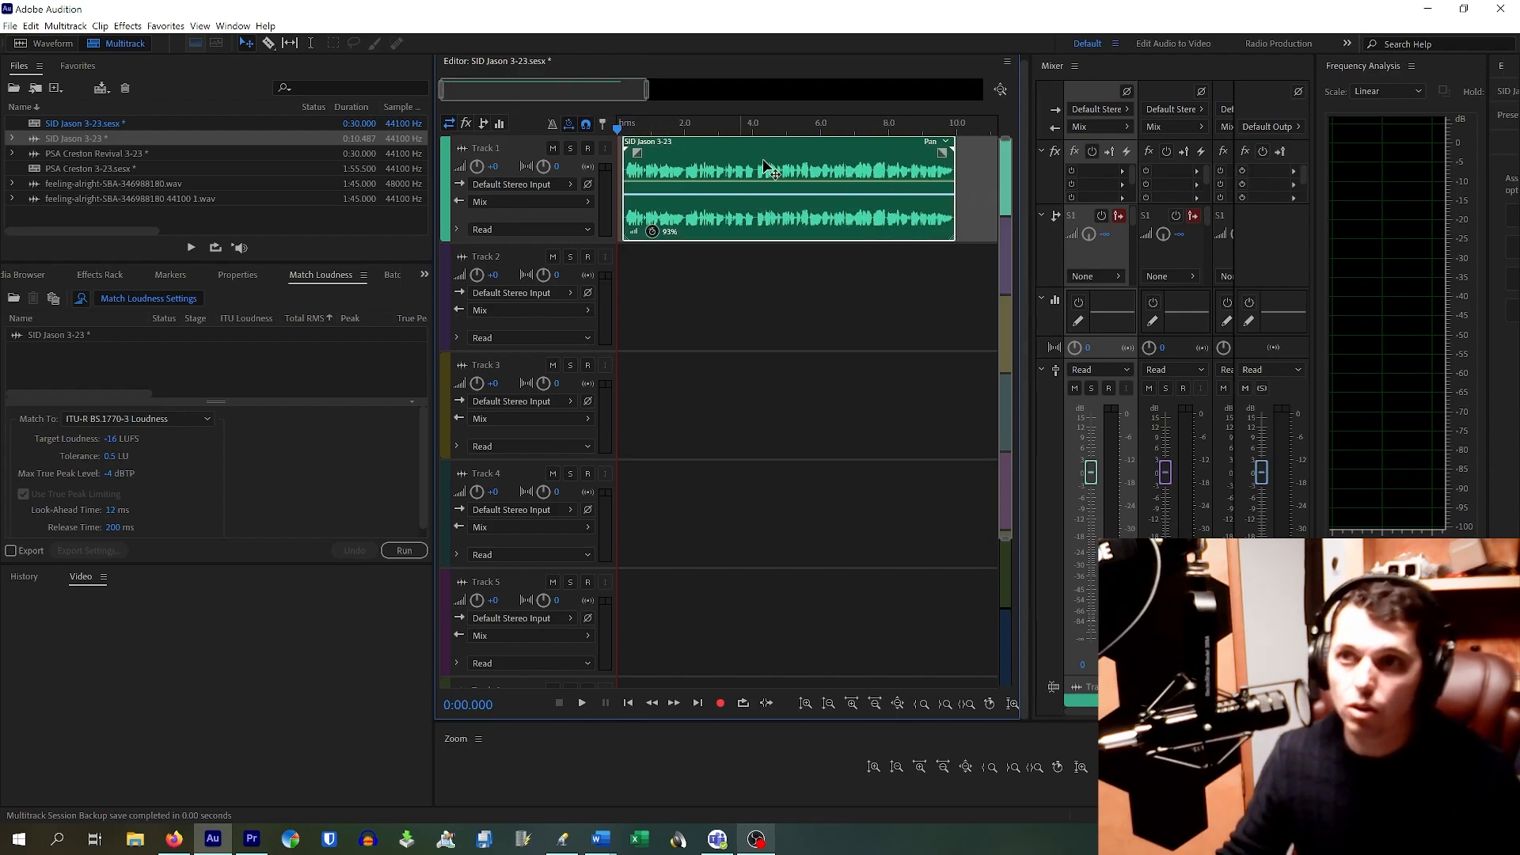
pyautogui.moveTo(856, 158); pyautogui.dragTo(853, 157)
# Step: Drag the stretched voice clip left so it starts at the 0-second session start
pyautogui.scroll(5, 611, 156)
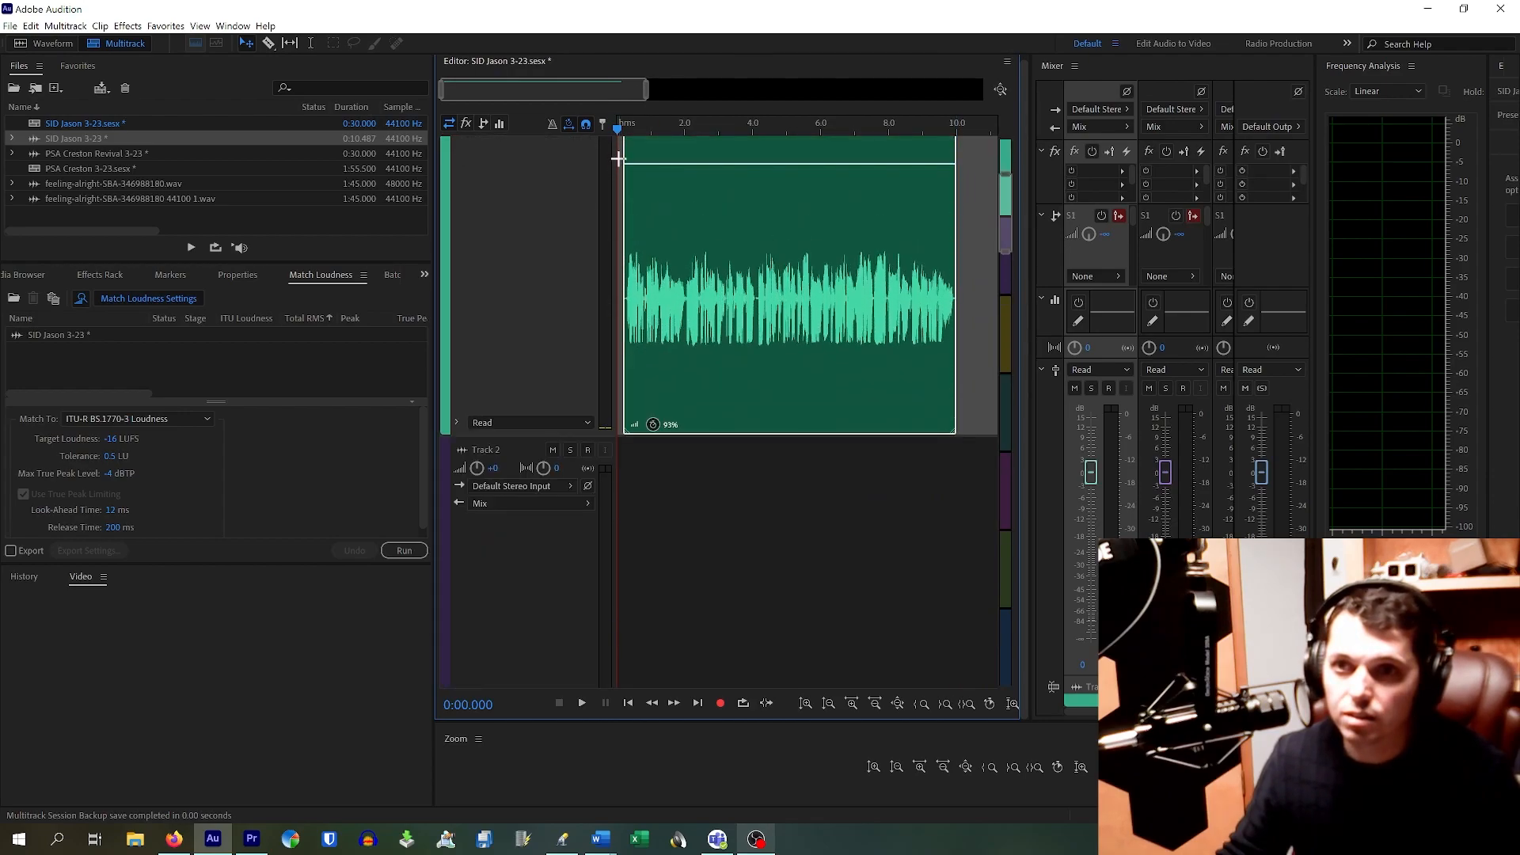
pyautogui.scroll(-6, 632, 170)
pyautogui.scroll(-5, 587, 239)
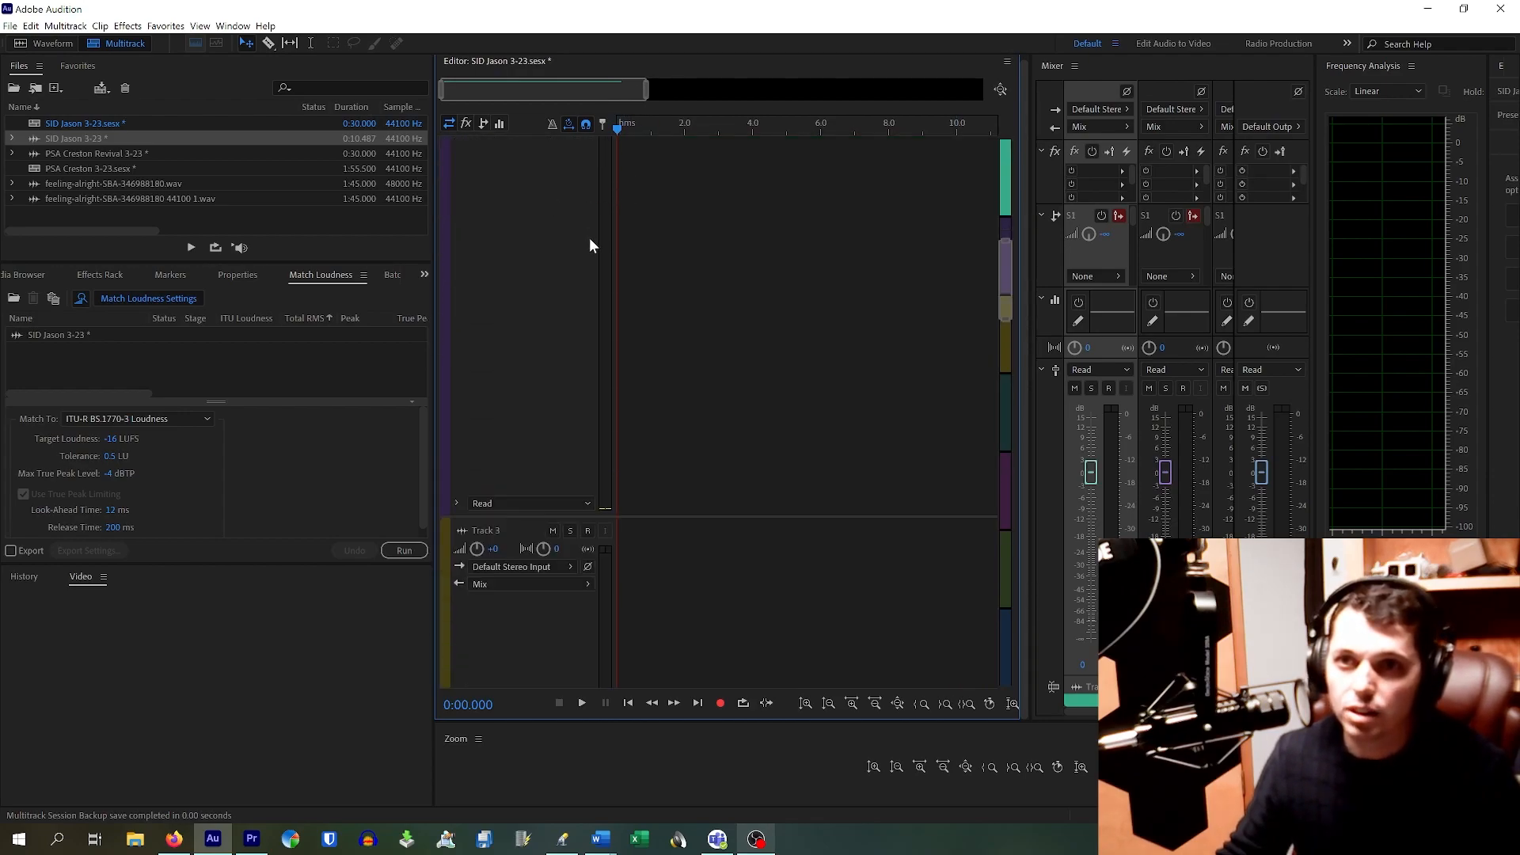
pyautogui.scroll(-3, 586, 245)
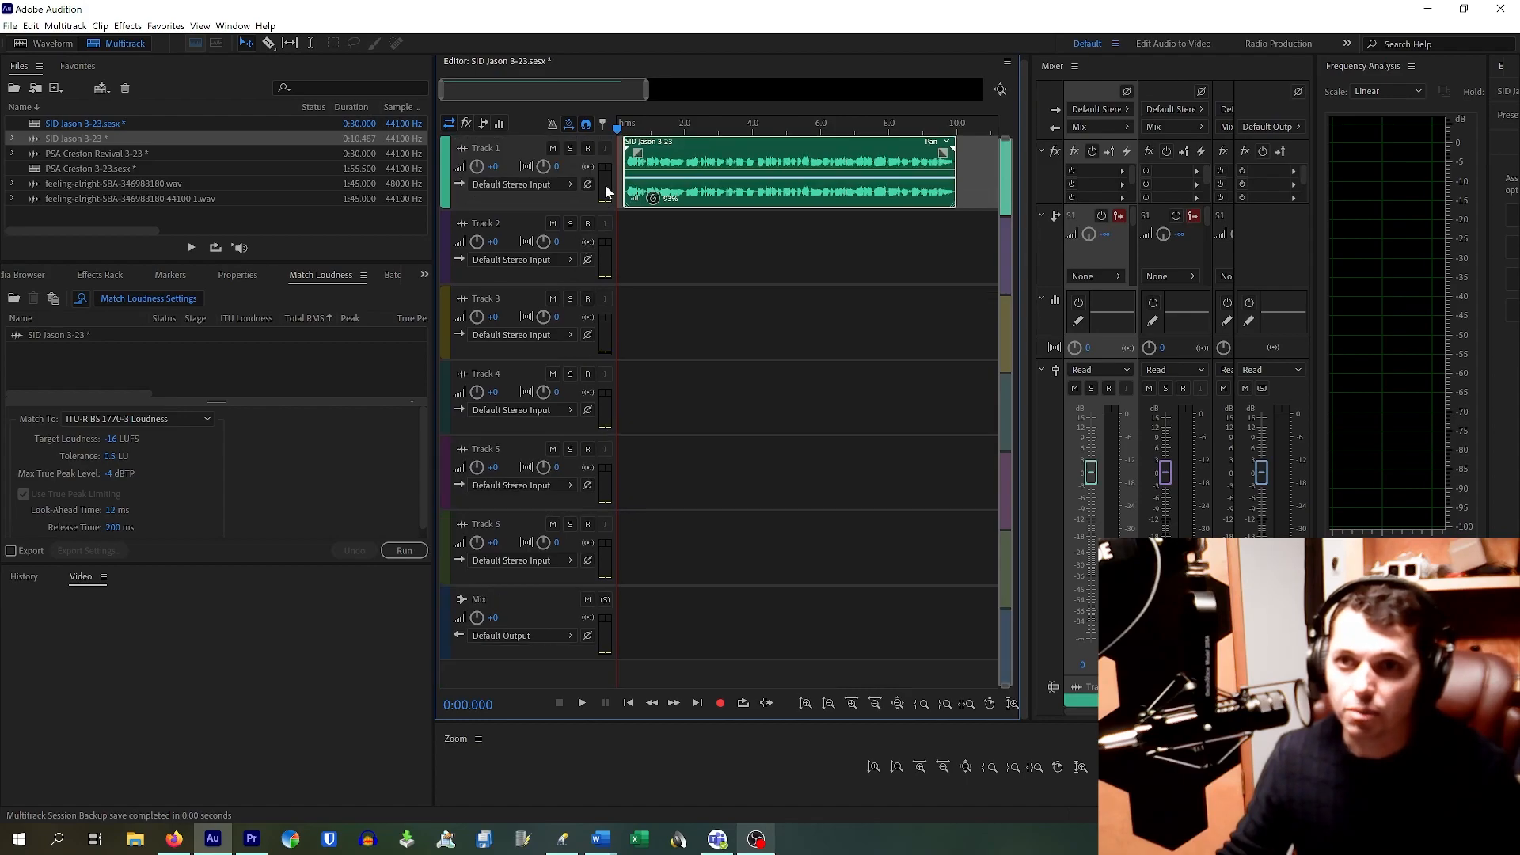
pyautogui.scroll(5, 655, 171)
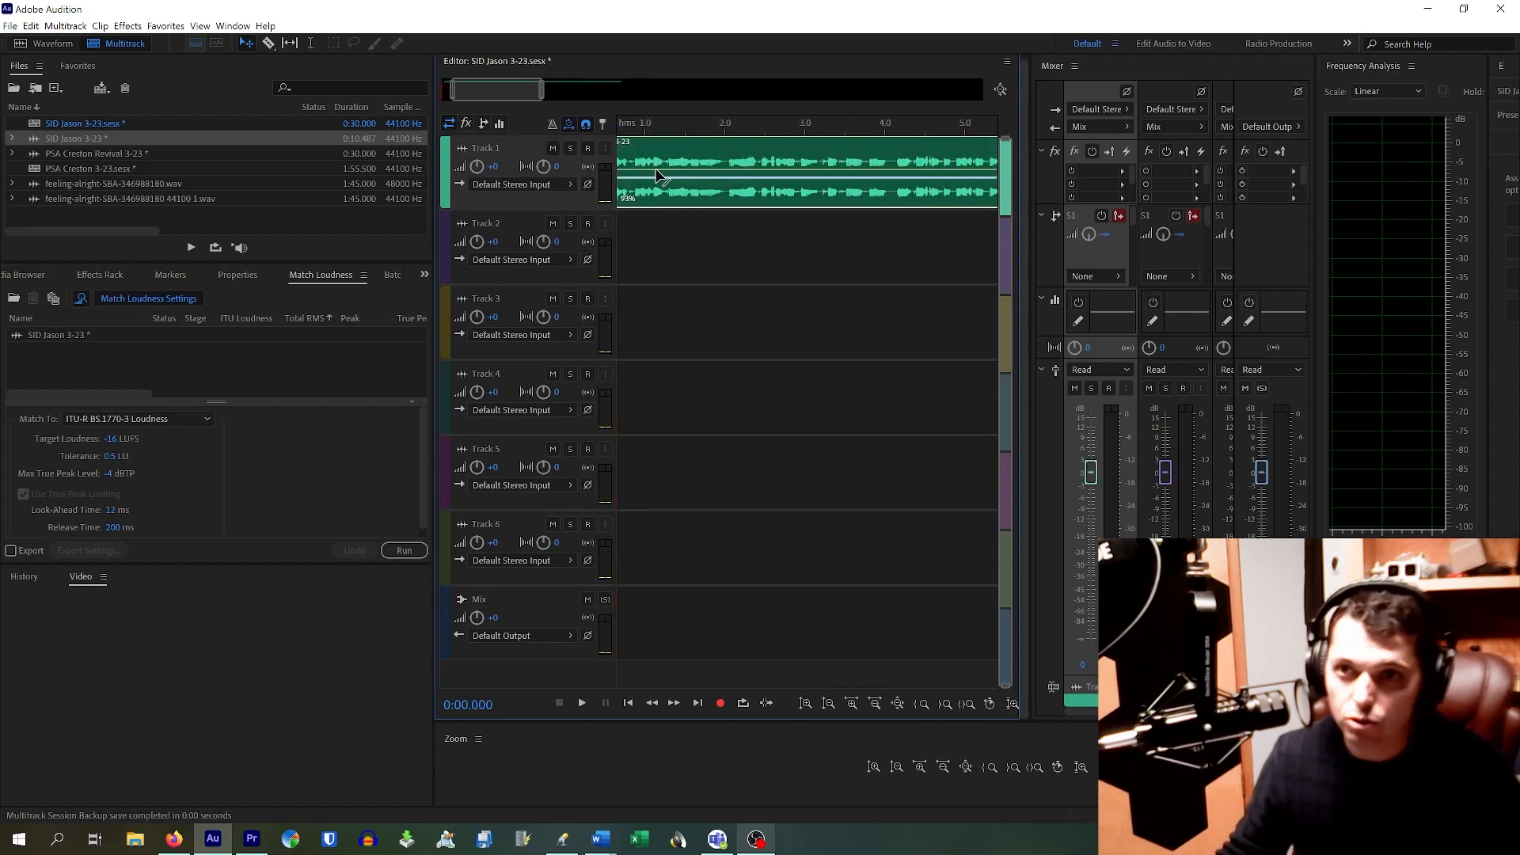
pyautogui.moveTo(479, 90); pyautogui.dragTo(429, 82)
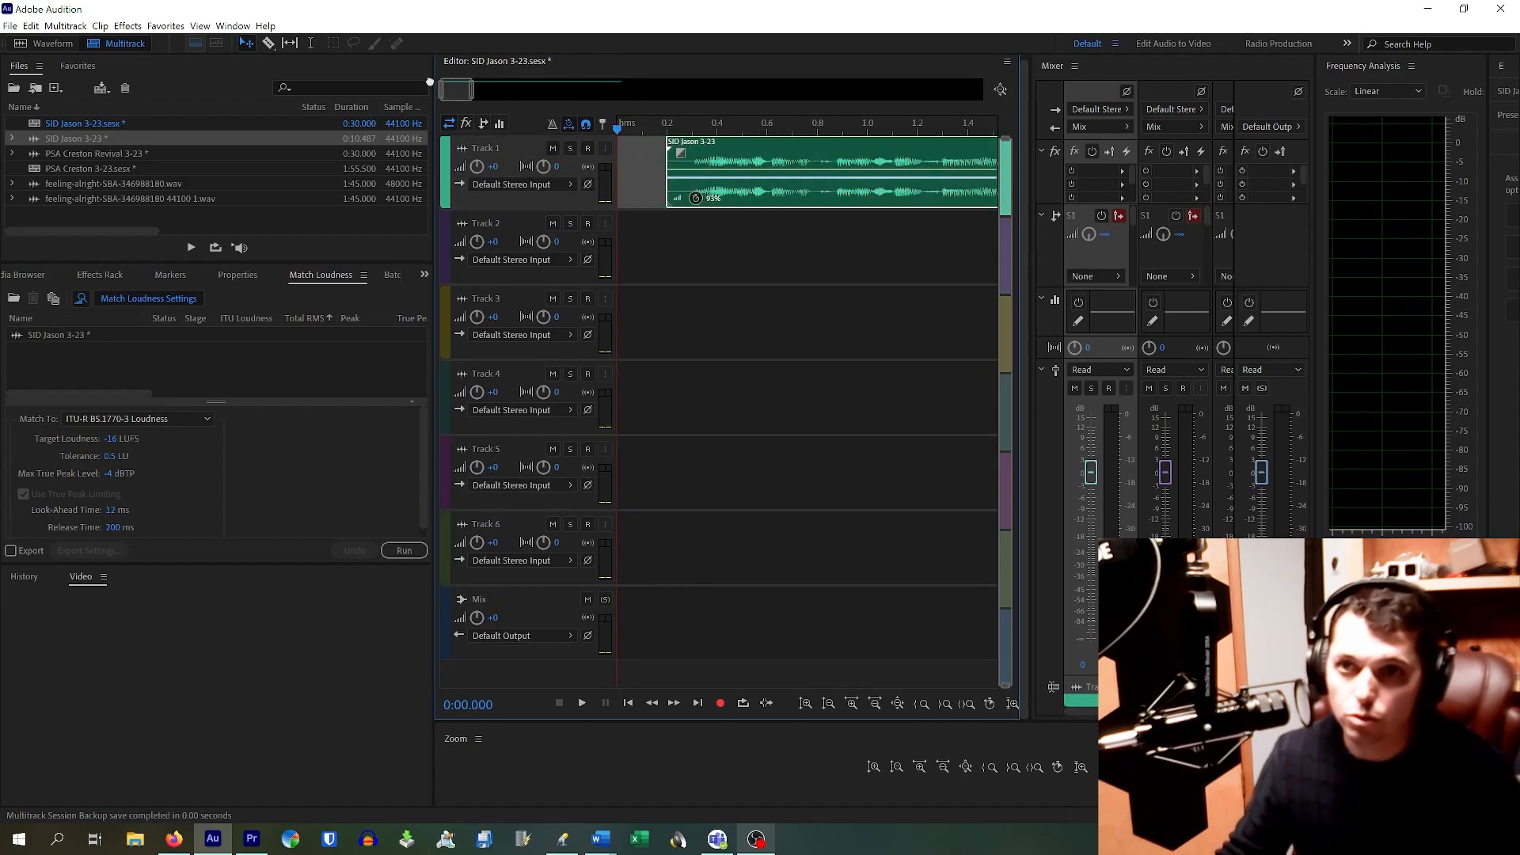
pyautogui.moveTo(751, 165); pyautogui.dragTo(703, 166)
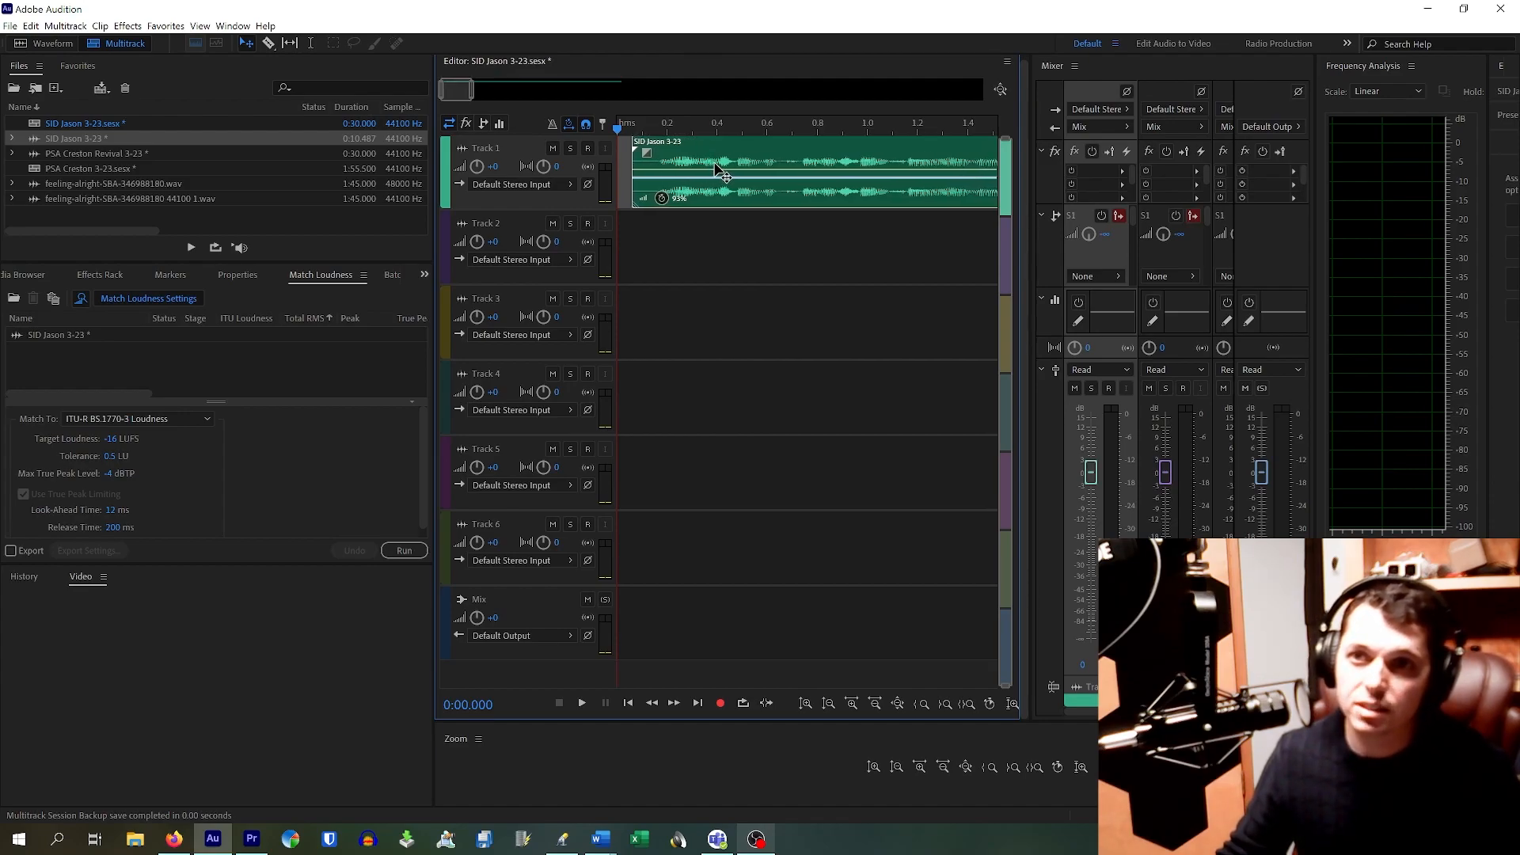
pyautogui.scroll(-6, 715, 168)
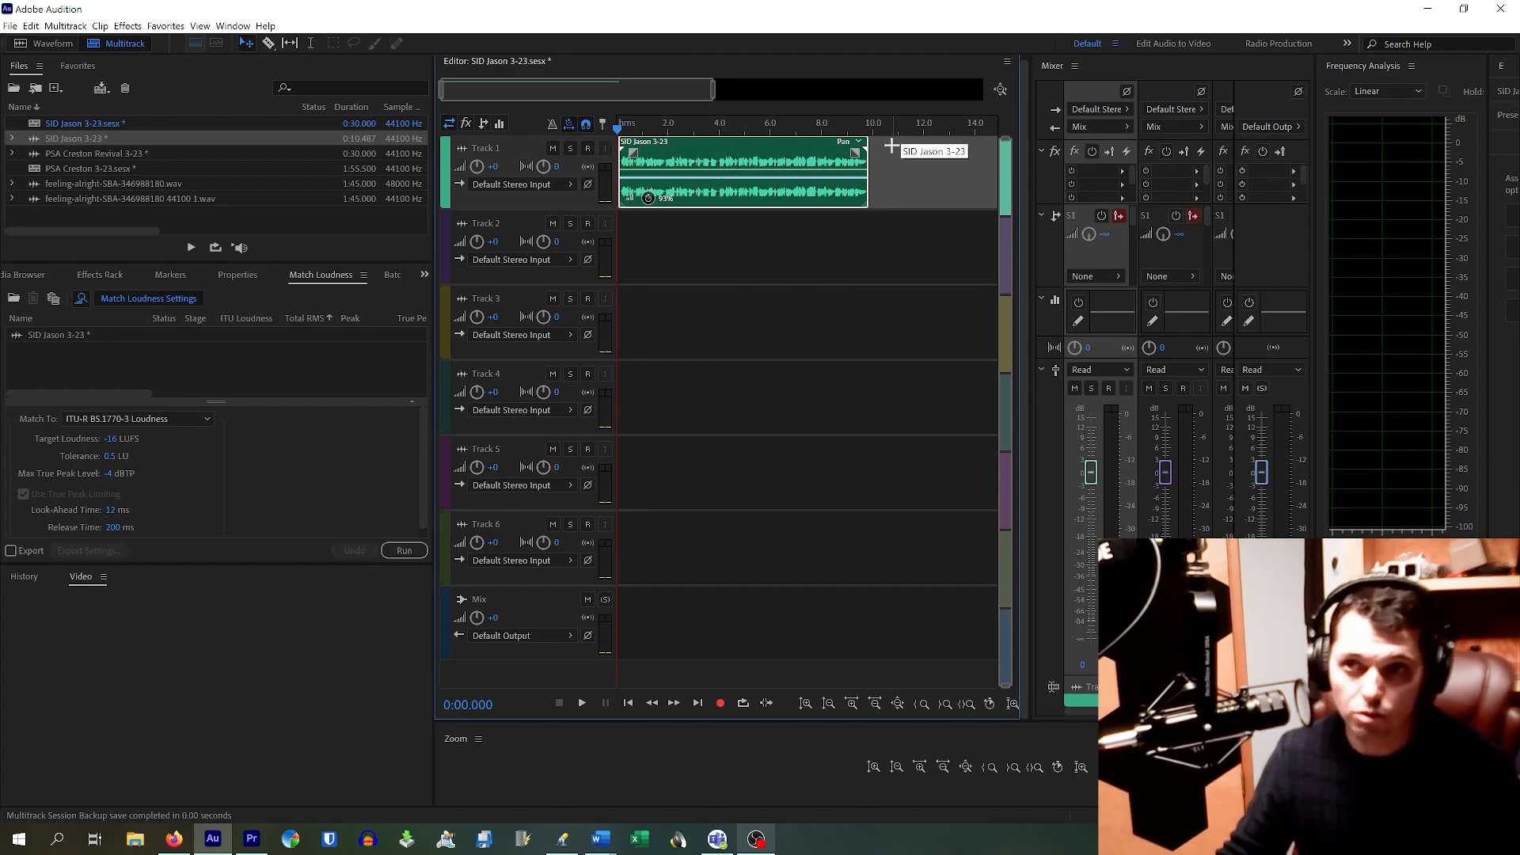
# Step: Play the session from the start to hear the stretched voice clip
pyautogui.click(682, 128)
pyautogui.moveTo(683, 129); pyautogui.dragTo(584, 131)
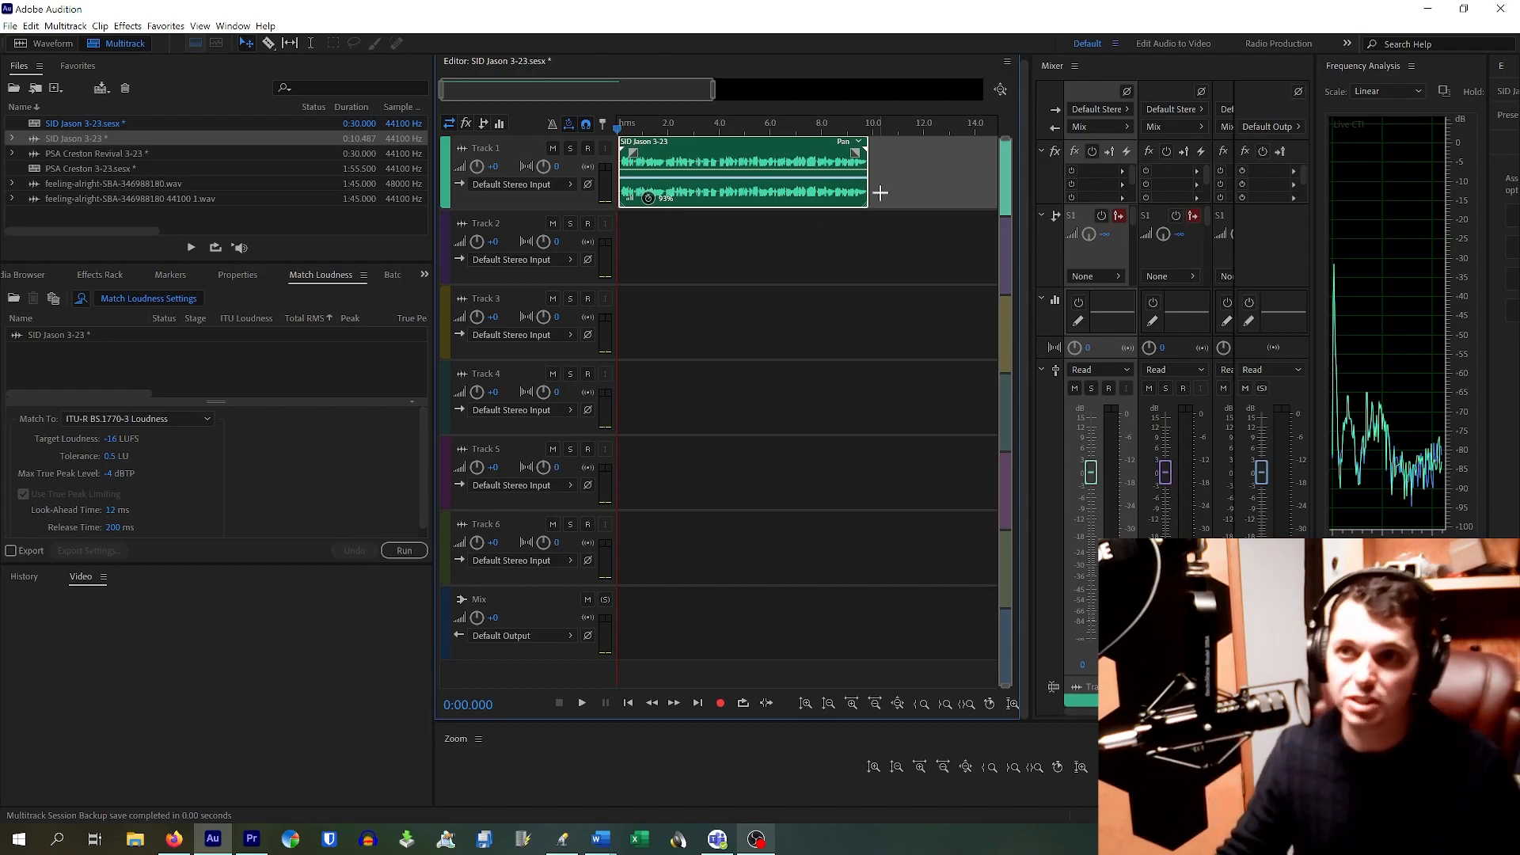
pyautogui.press('space')
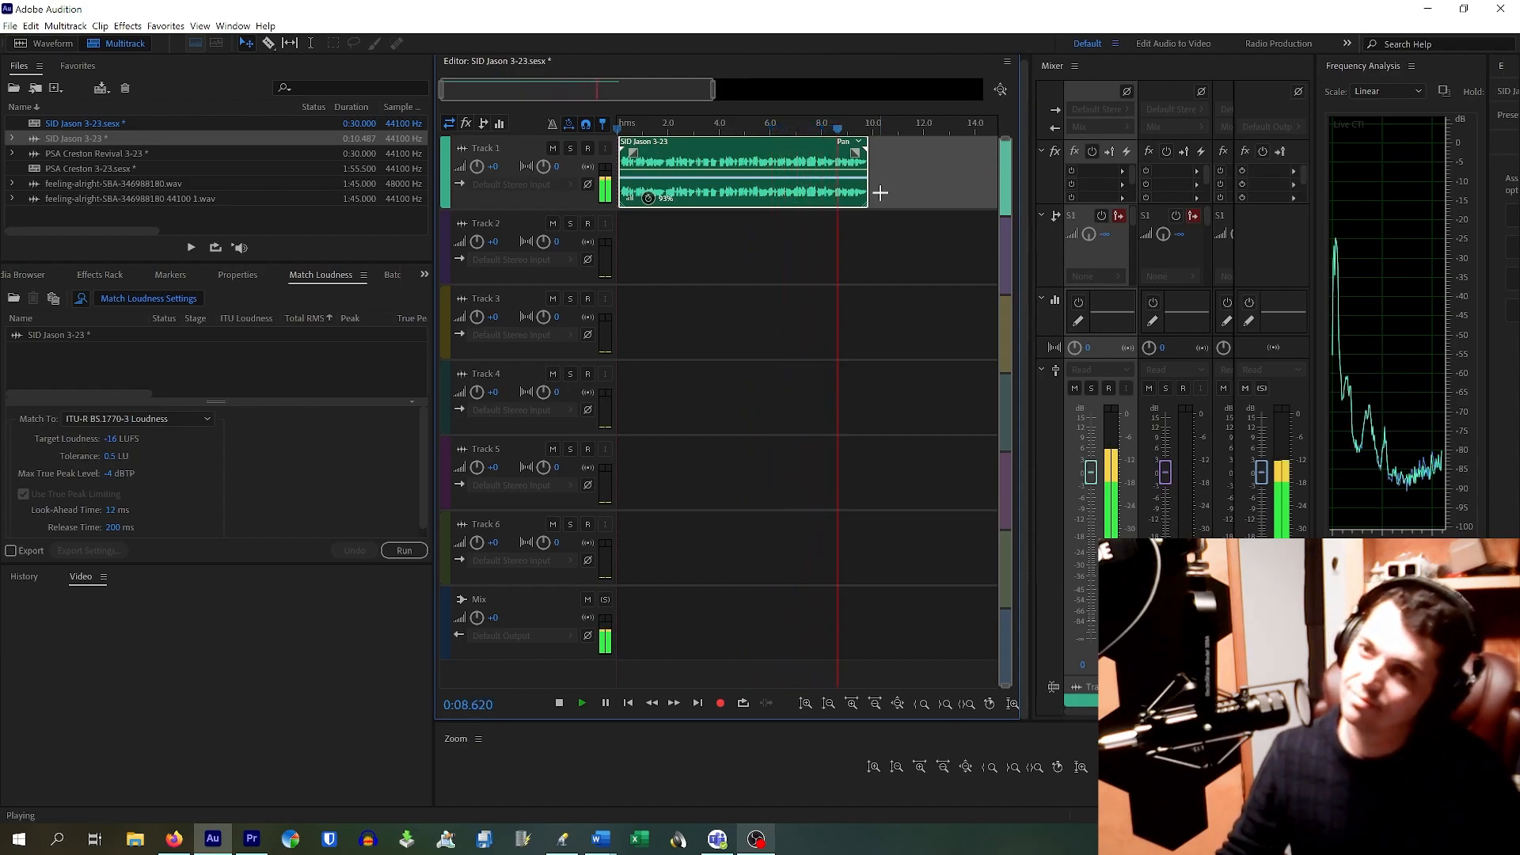
pyautogui.press('space')
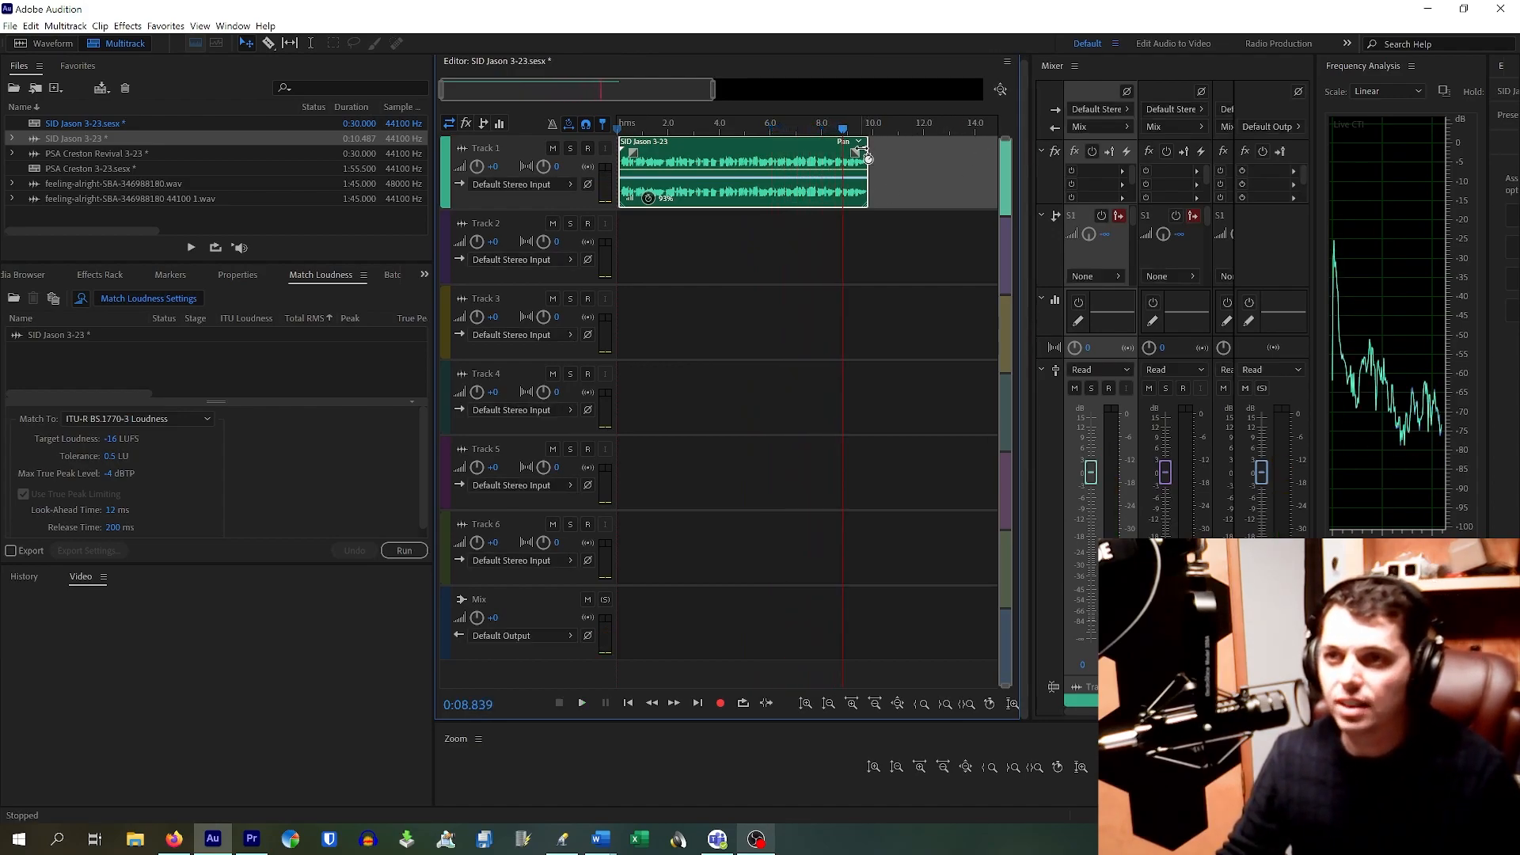
# Step: Fine-tune the clip's stretch so it ends just under 10 seconds, previewing from 3.5 seconds
pyautogui.moveTo(869, 157); pyautogui.dragTo(884, 155)
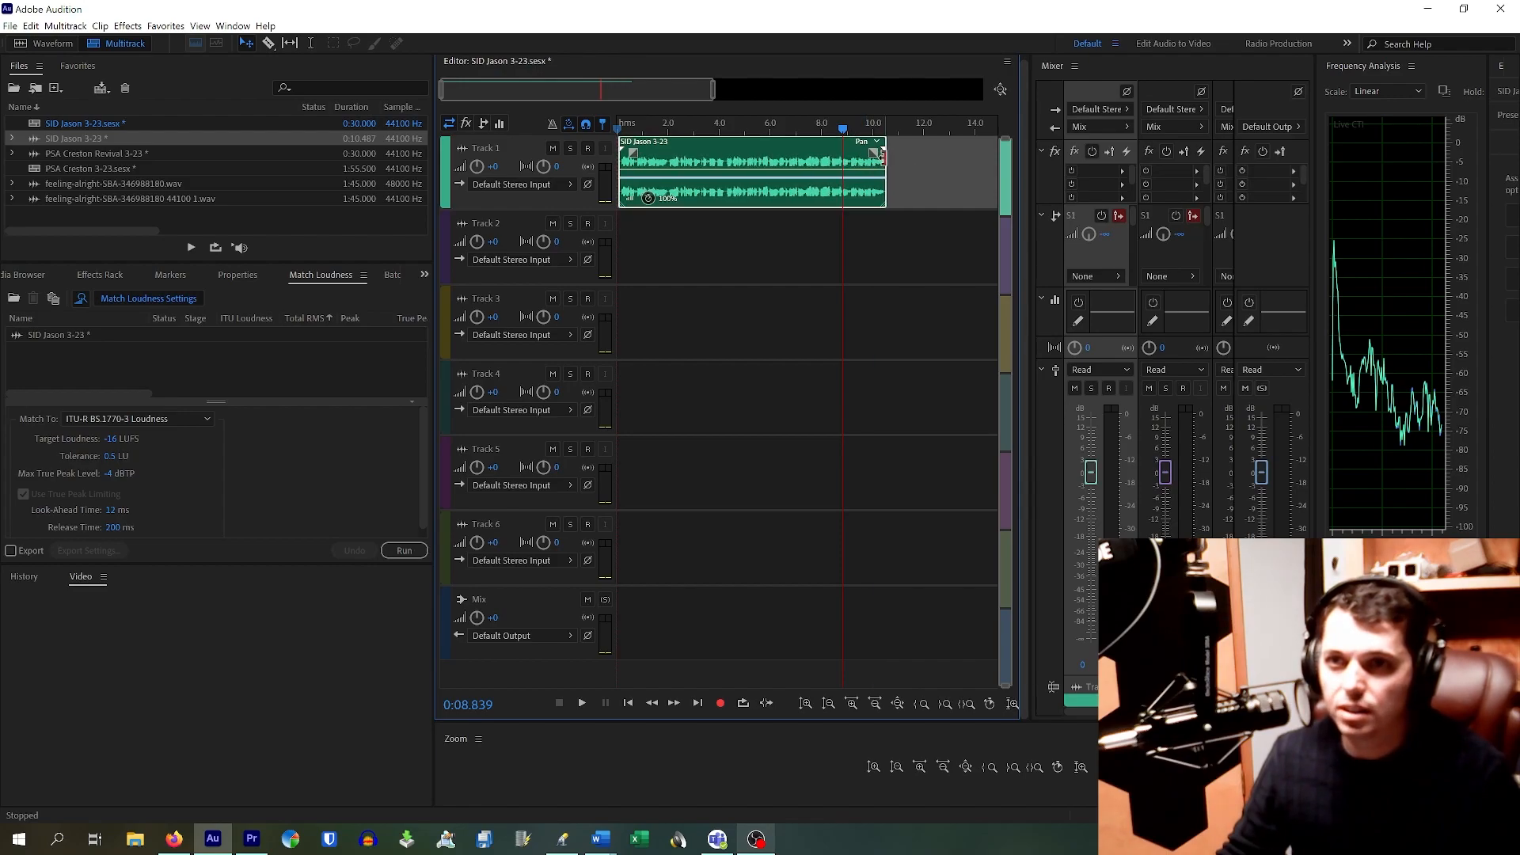
pyautogui.click(878, 142)
pyautogui.click(891, 141)
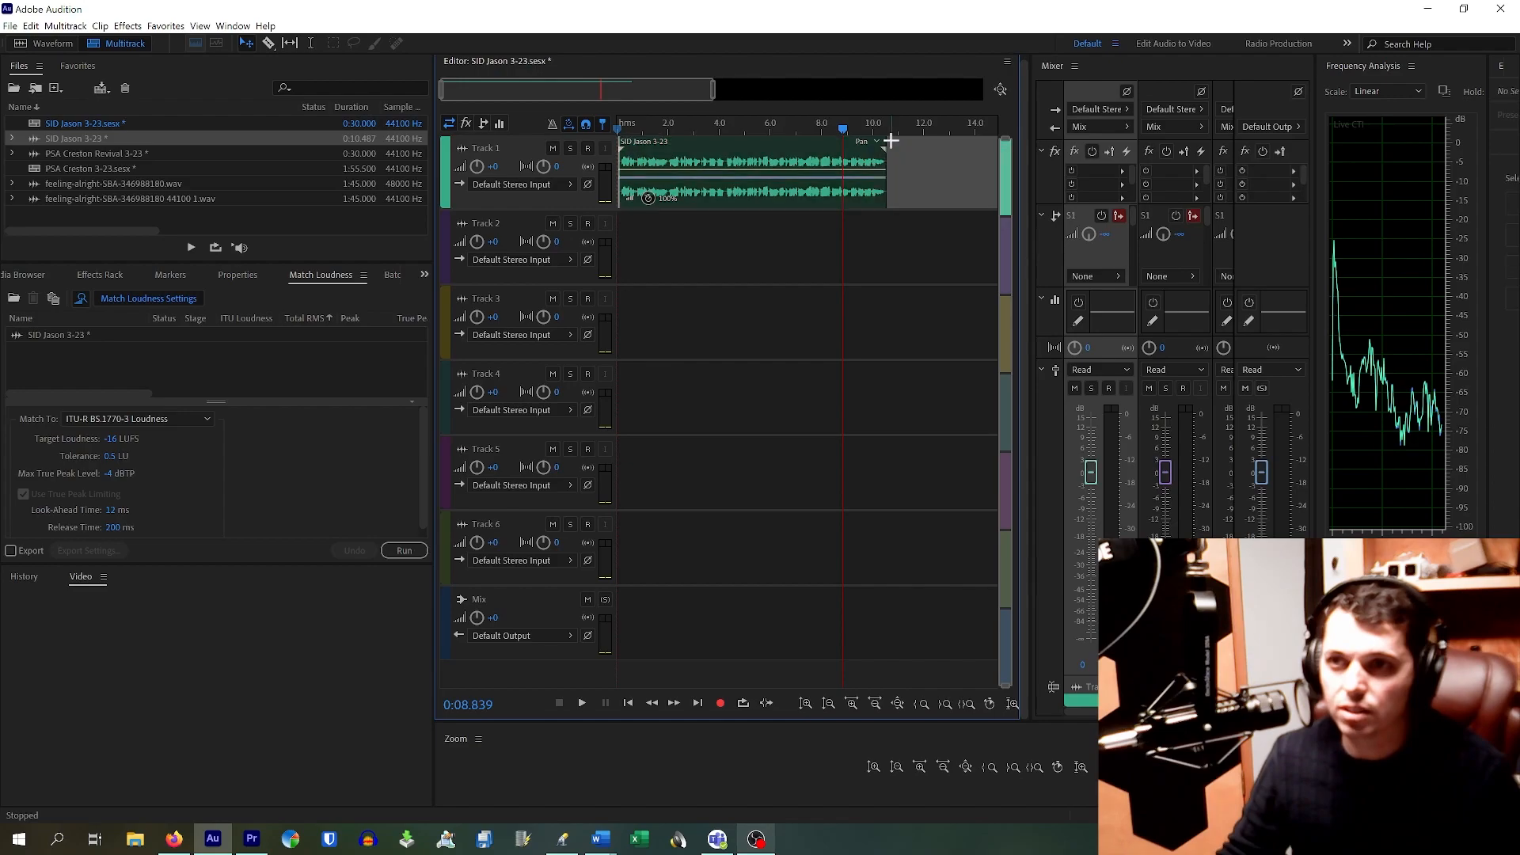
pyautogui.moveTo(890, 158); pyautogui.dragTo(874, 156)
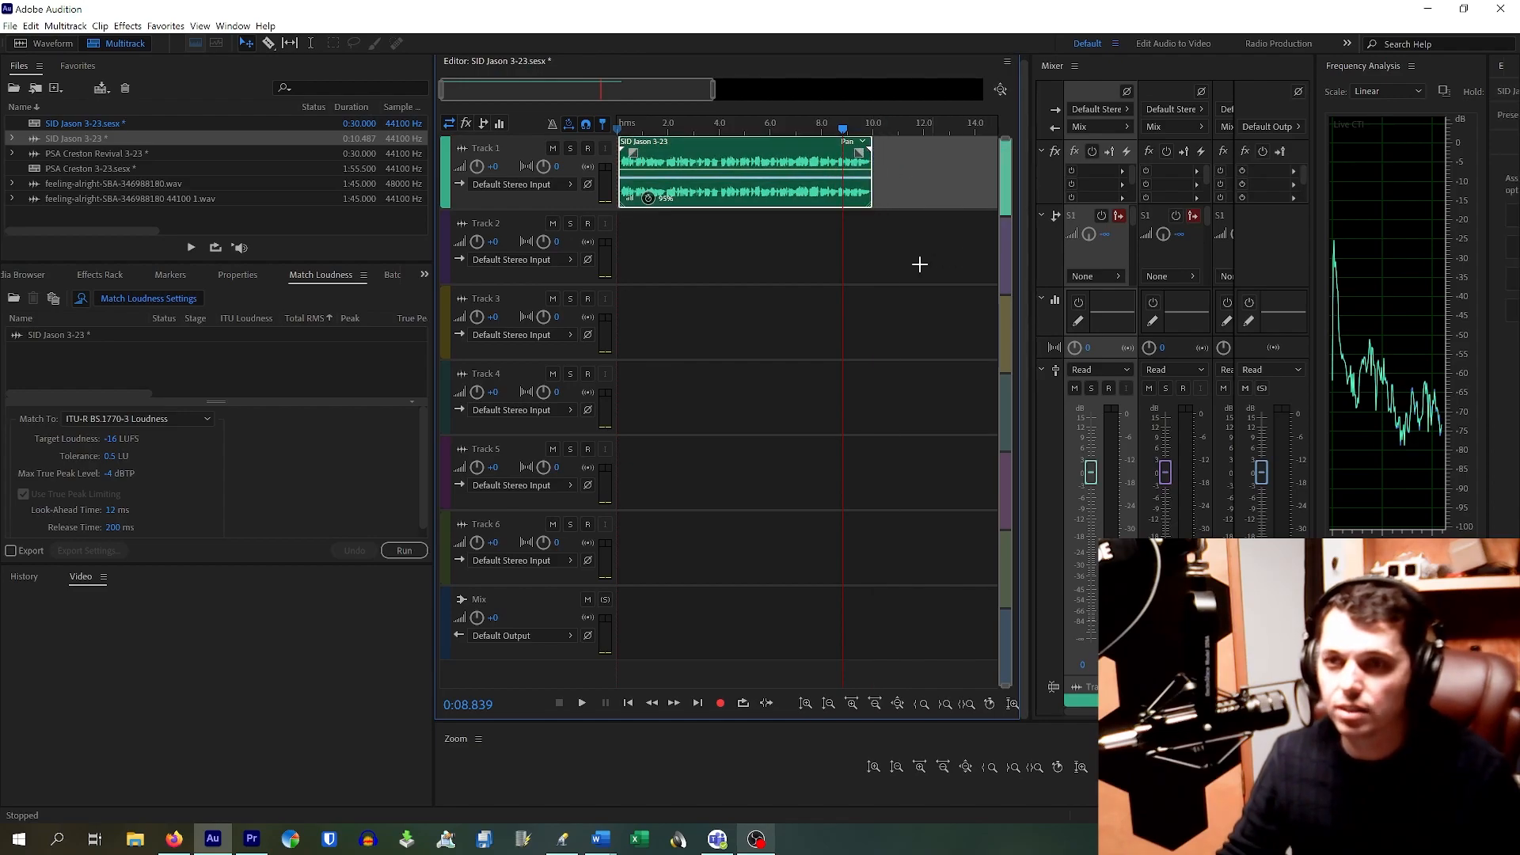
pyautogui.click(703, 137)
pyautogui.press('space')
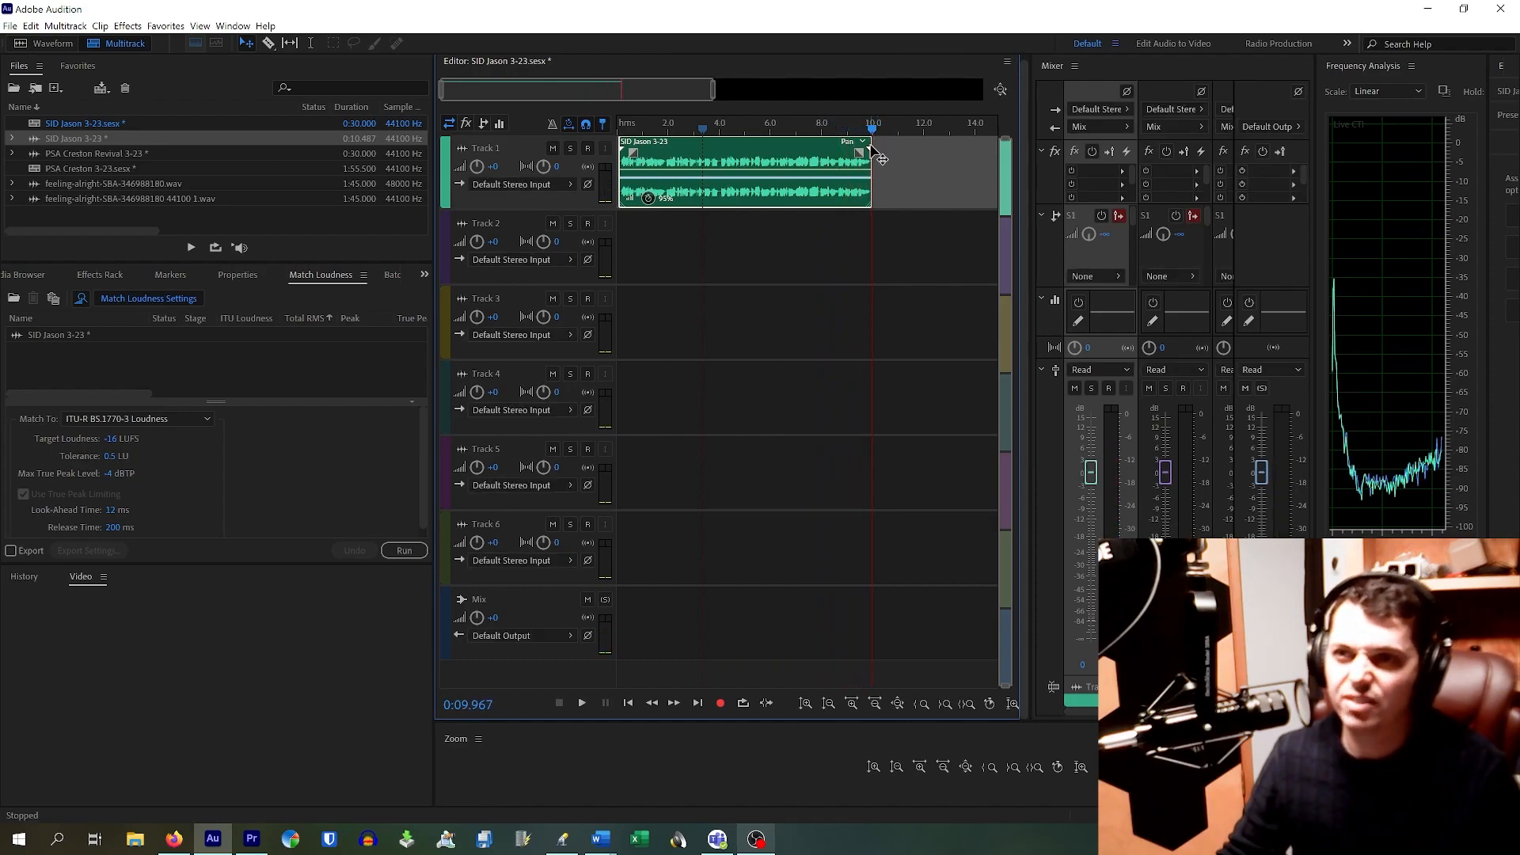
pyautogui.moveTo(871, 152); pyautogui.dragTo(863, 151)
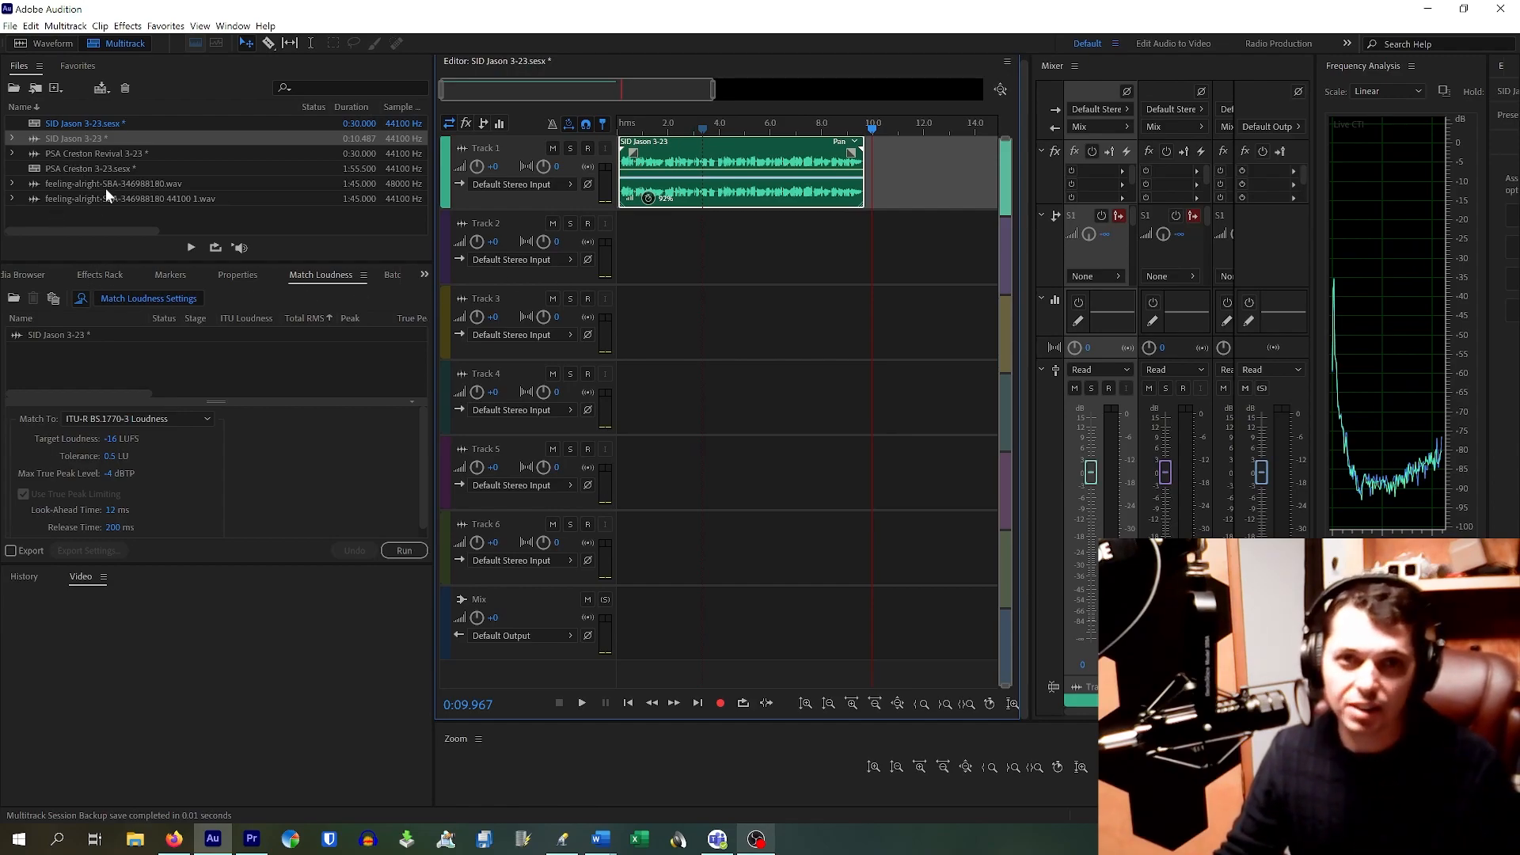
# Step: Preview PSA Creston 3-23, then drop feeling-alright-SBA-346988180.wav onto Track 2 of SID Jason 3-23
pyautogui.doubleClick(88, 167)
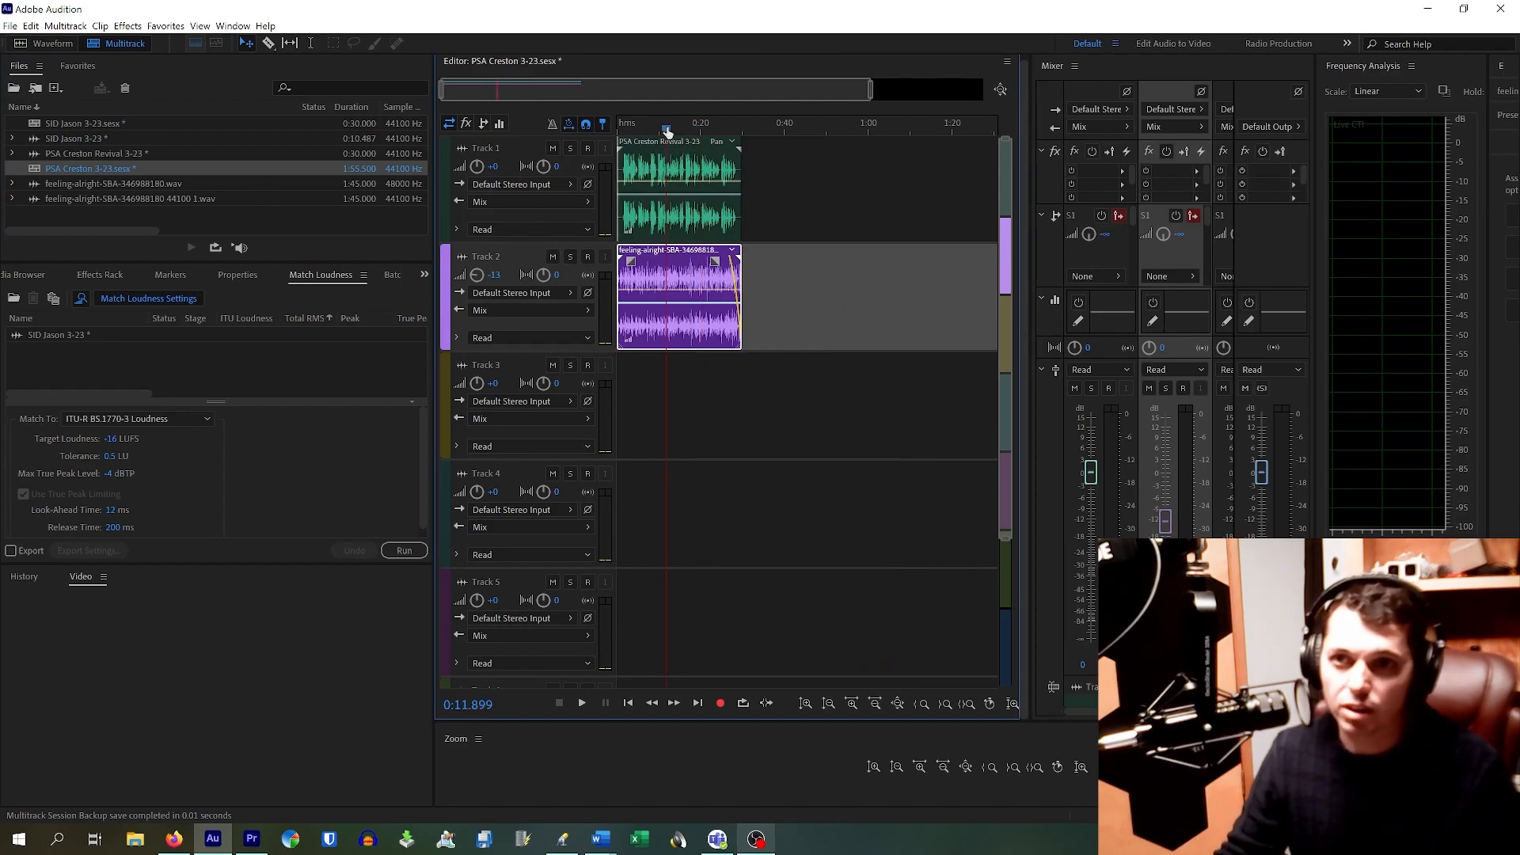
pyautogui.press('space')
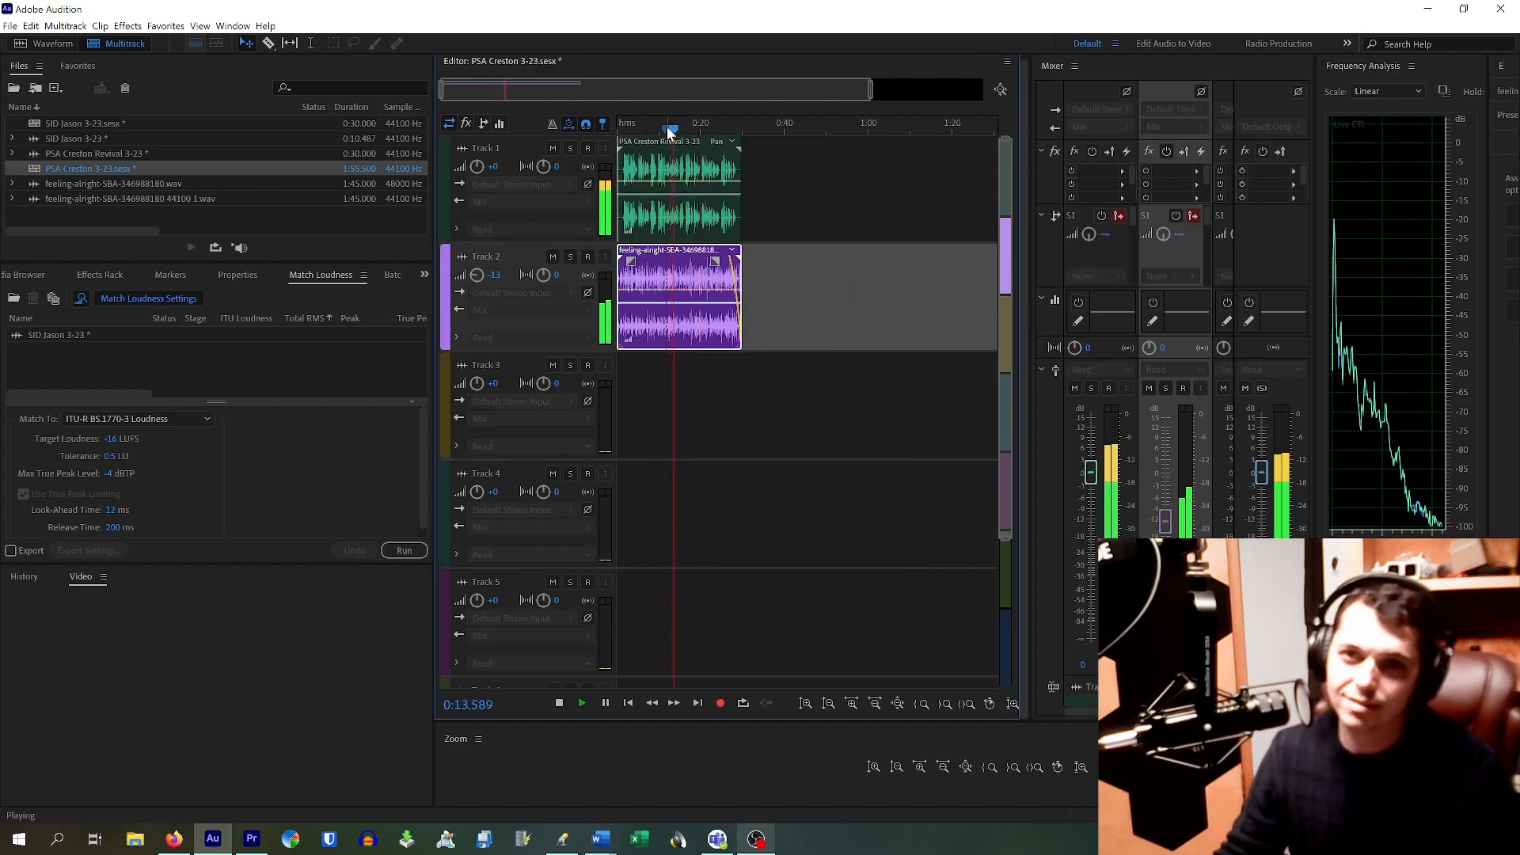
pyautogui.press('space')
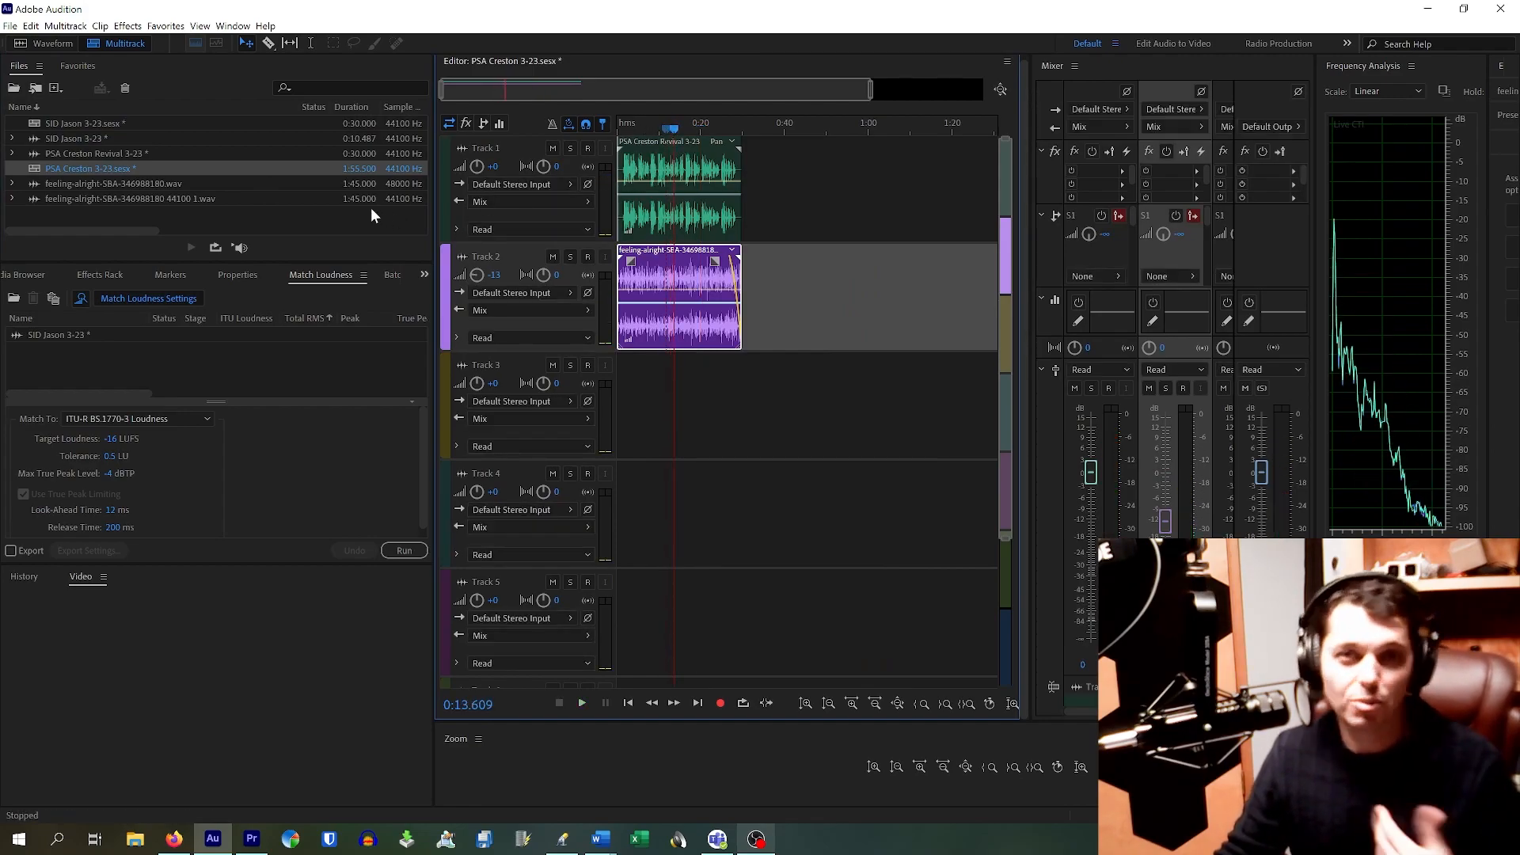
pyautogui.doubleClick(75, 123)
pyautogui.moveTo(76, 187); pyautogui.dragTo(615, 292)
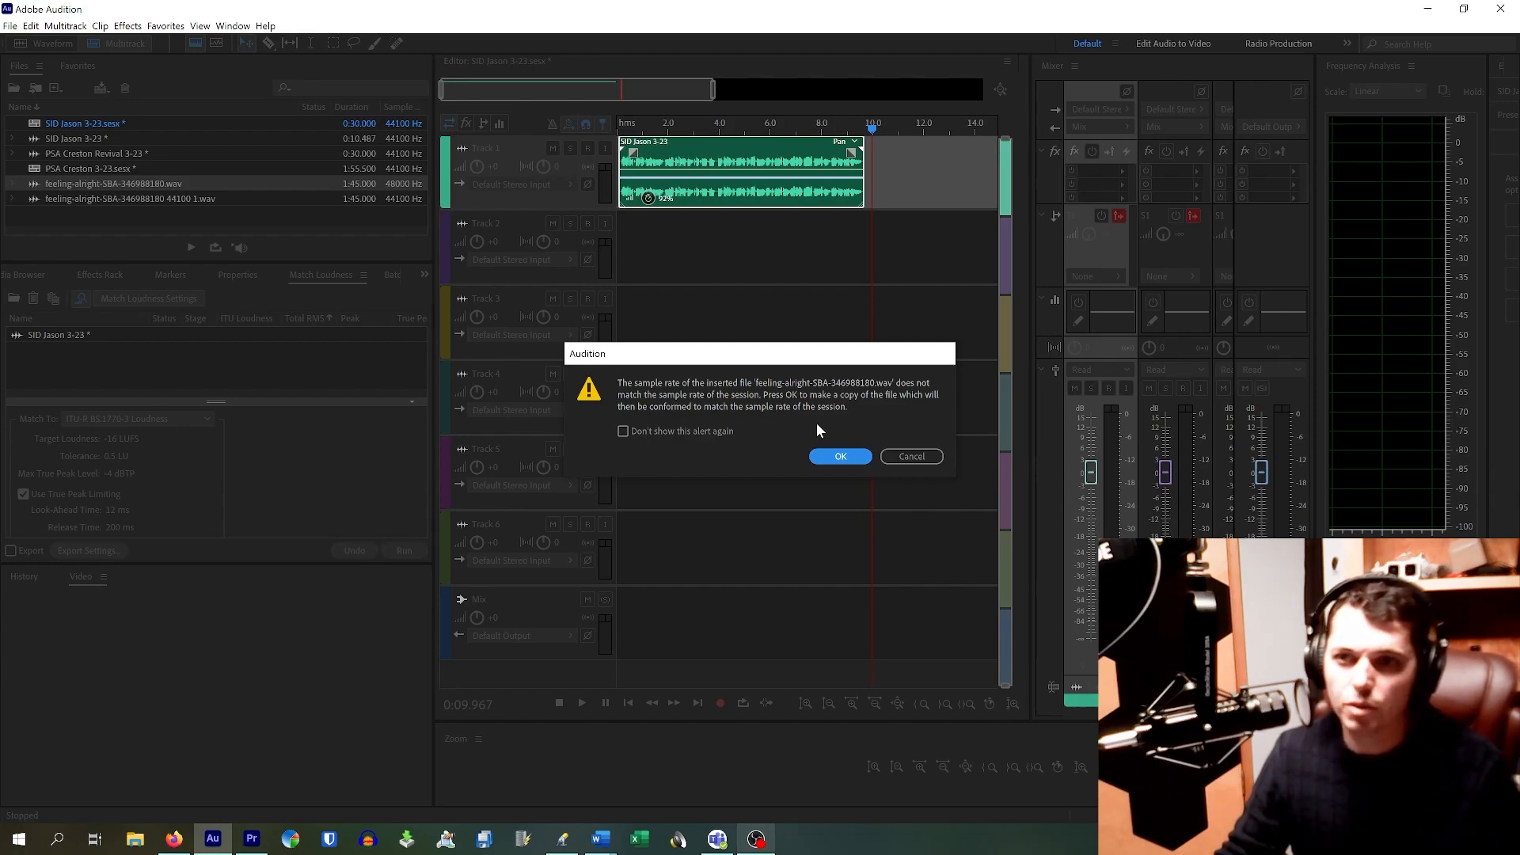
# Step: Cancel the sample-rate alert and close the 48000 Hz feeling-alright file
pyautogui.click(893, 455)
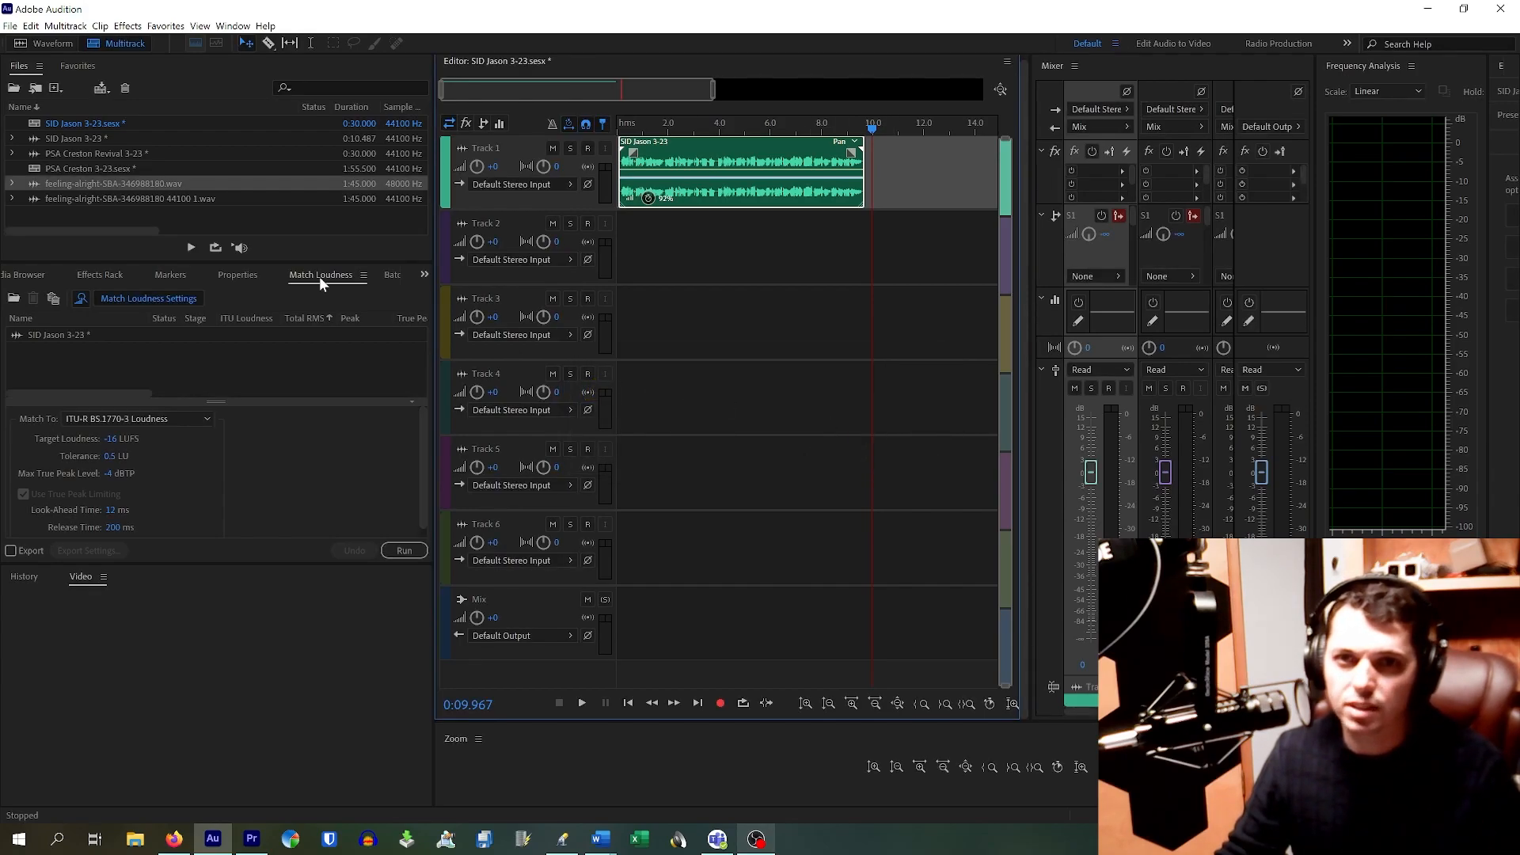
pyautogui.rightClick(129, 182)
pyautogui.click(126, 183)
pyautogui.rightClick(125, 183)
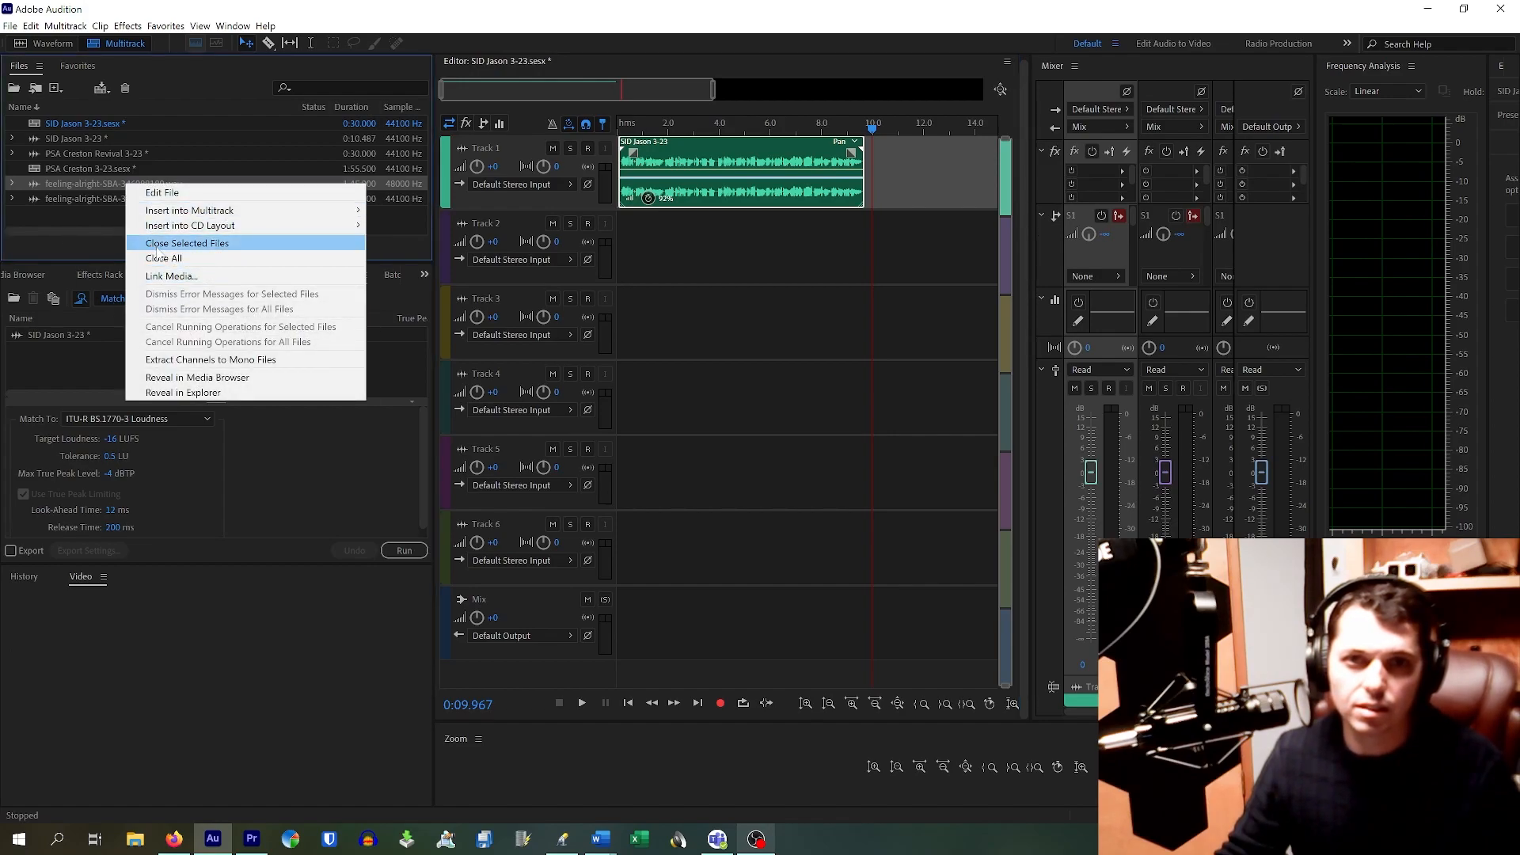
pyautogui.click(187, 243)
# Step: Test the 44100 Hz music copy on Track 2 with the voice, then delete it
pyautogui.moveTo(124, 187); pyautogui.dragTo(602, 253)
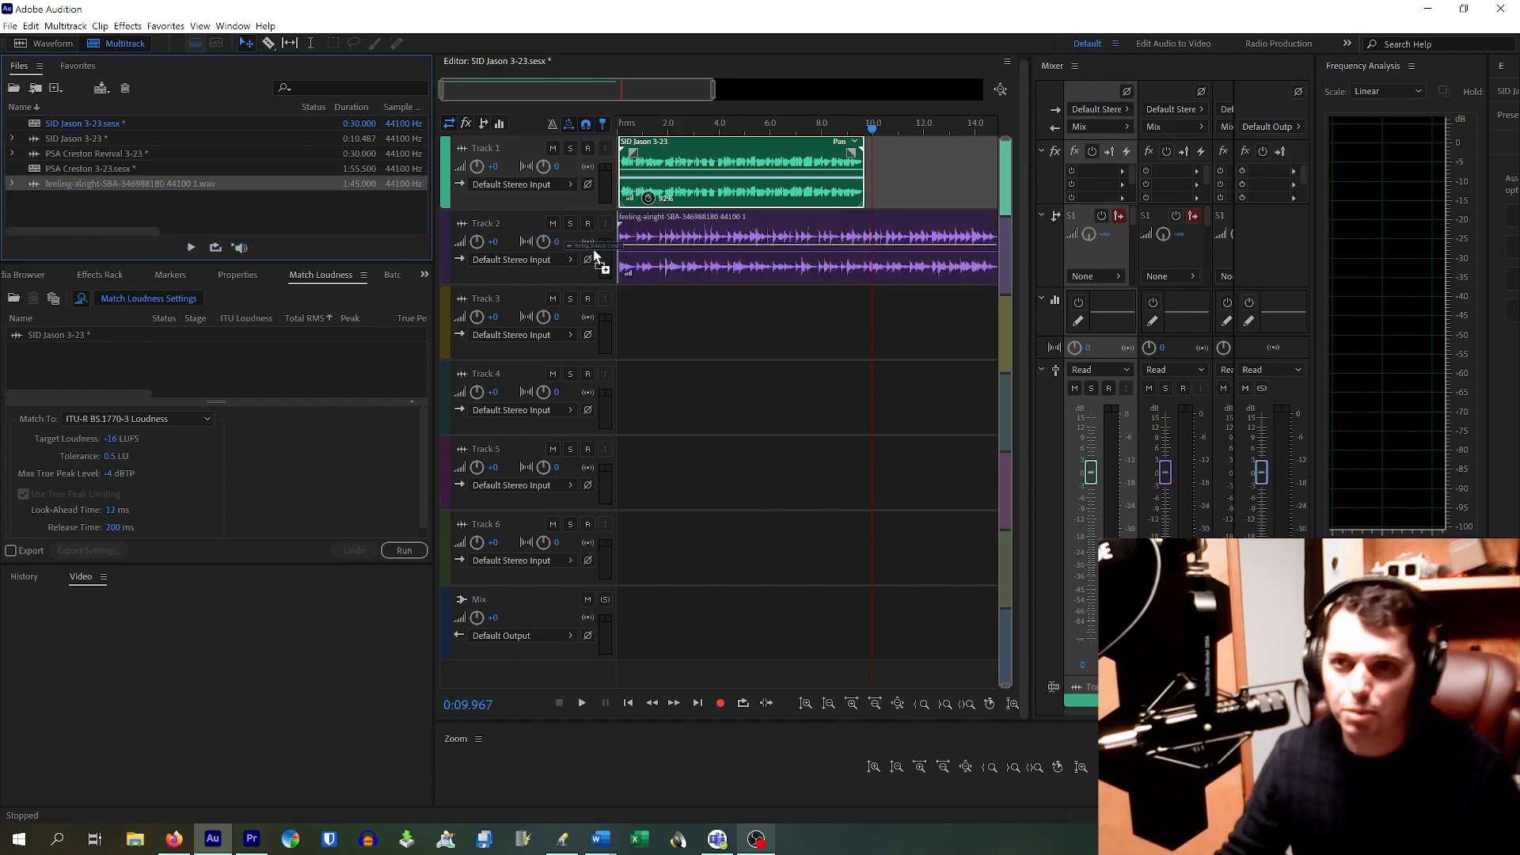
pyautogui.moveTo(749, 127); pyautogui.dragTo(597, 126)
pyautogui.press('space')
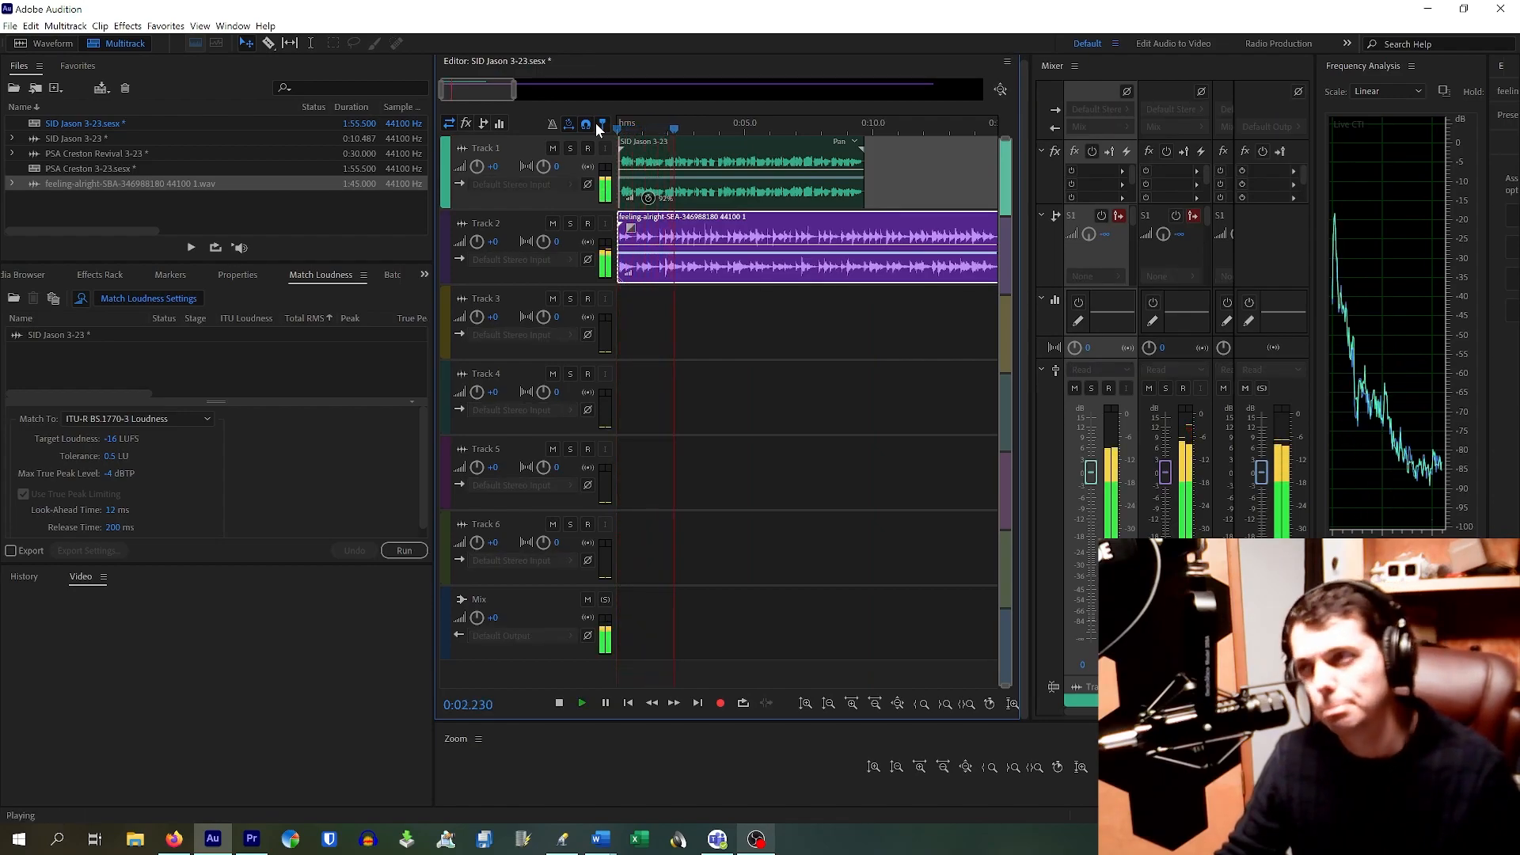
pyautogui.press('space')
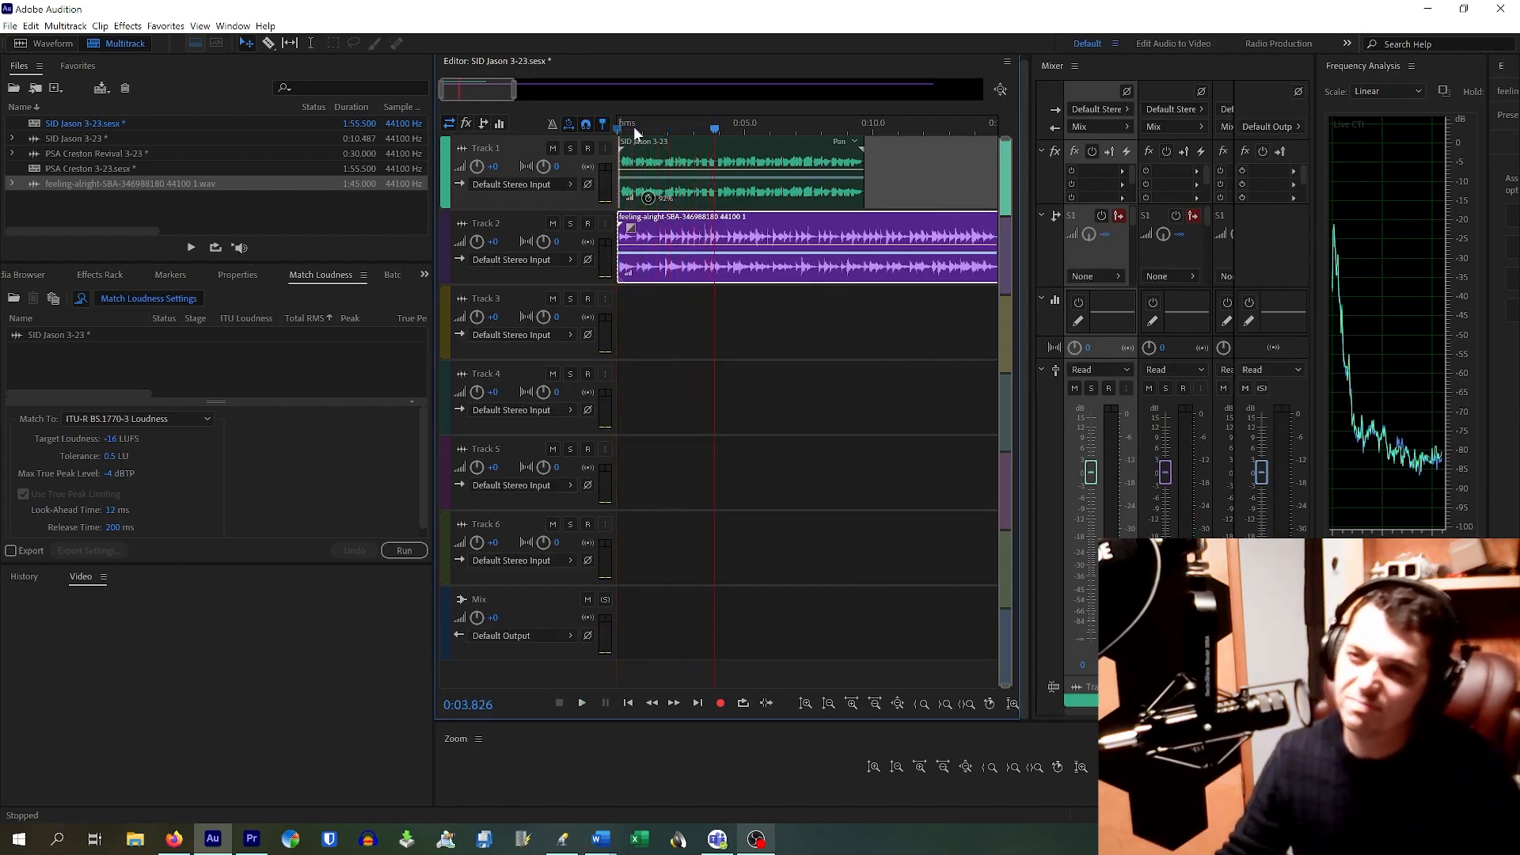
pyautogui.click(790, 226)
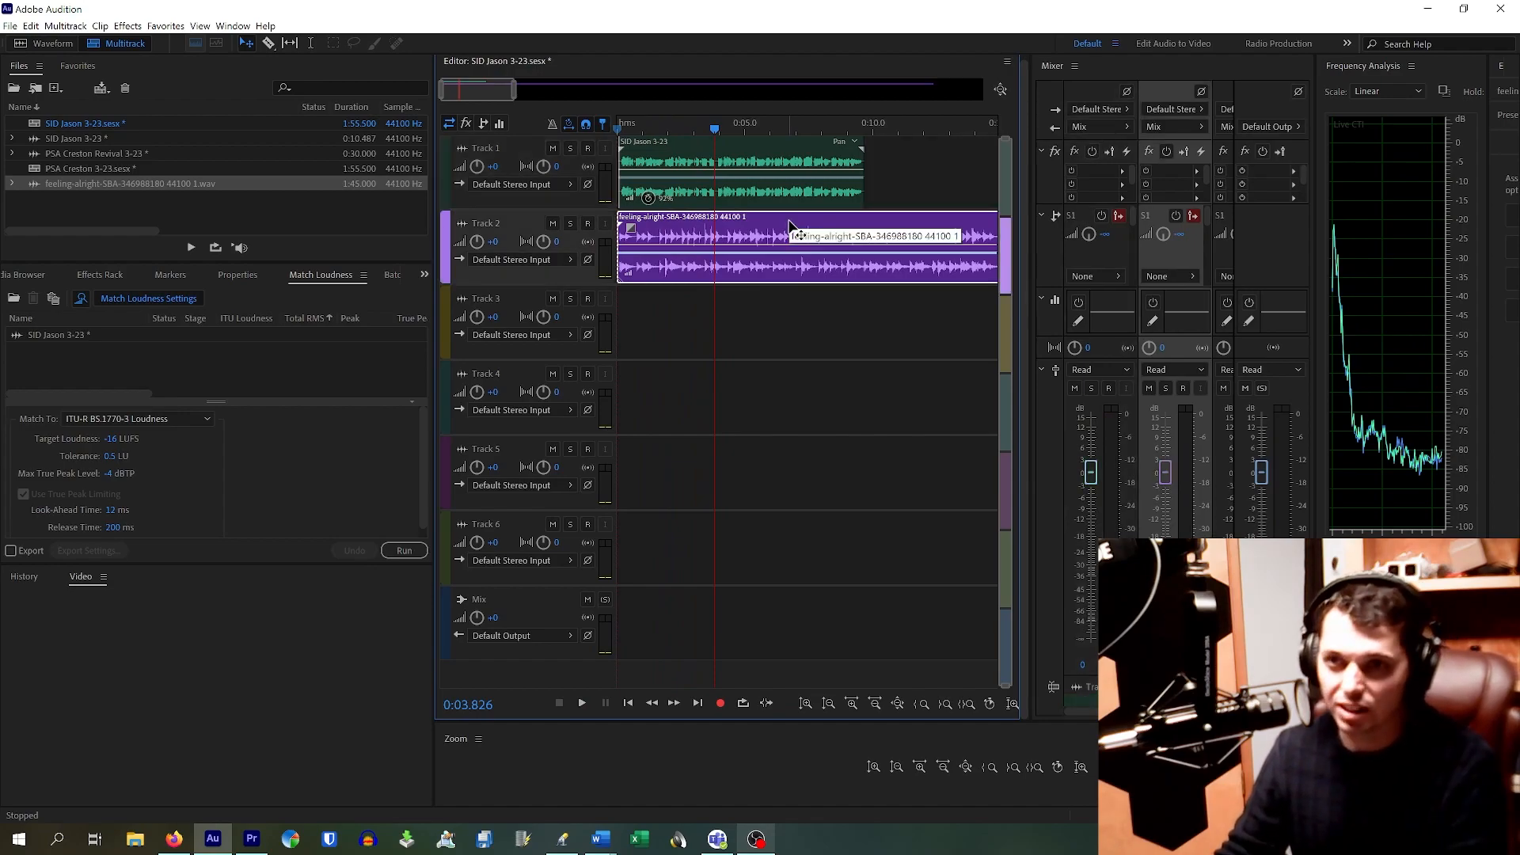
pyautogui.press('Delete')
pyautogui.click(198, 211)
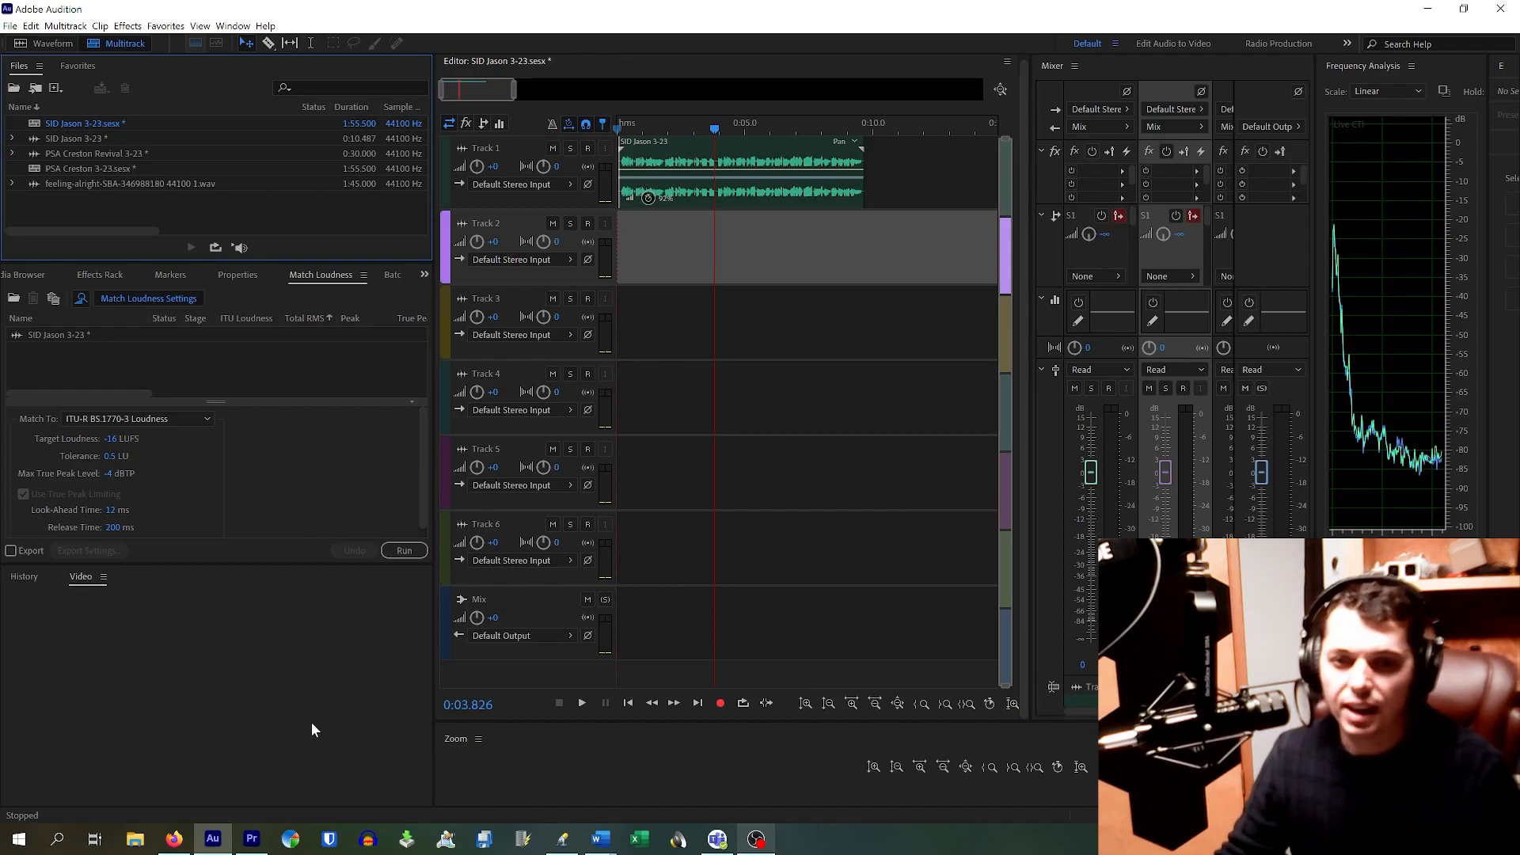
# Step: Switch to Firefox and open a new blank tab
pyautogui.click(175, 831)
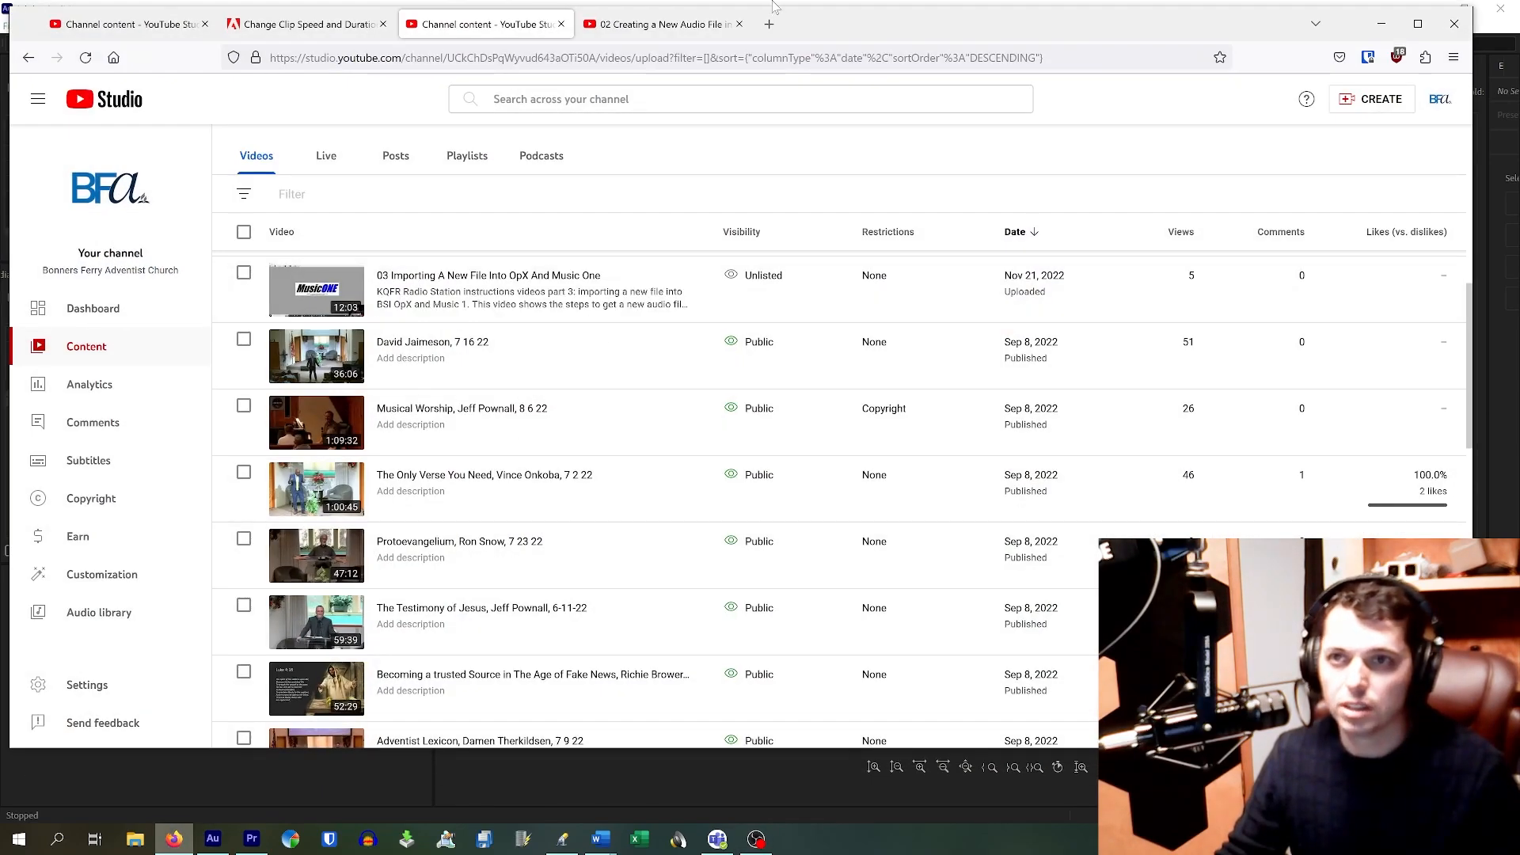
pyautogui.click(769, 23)
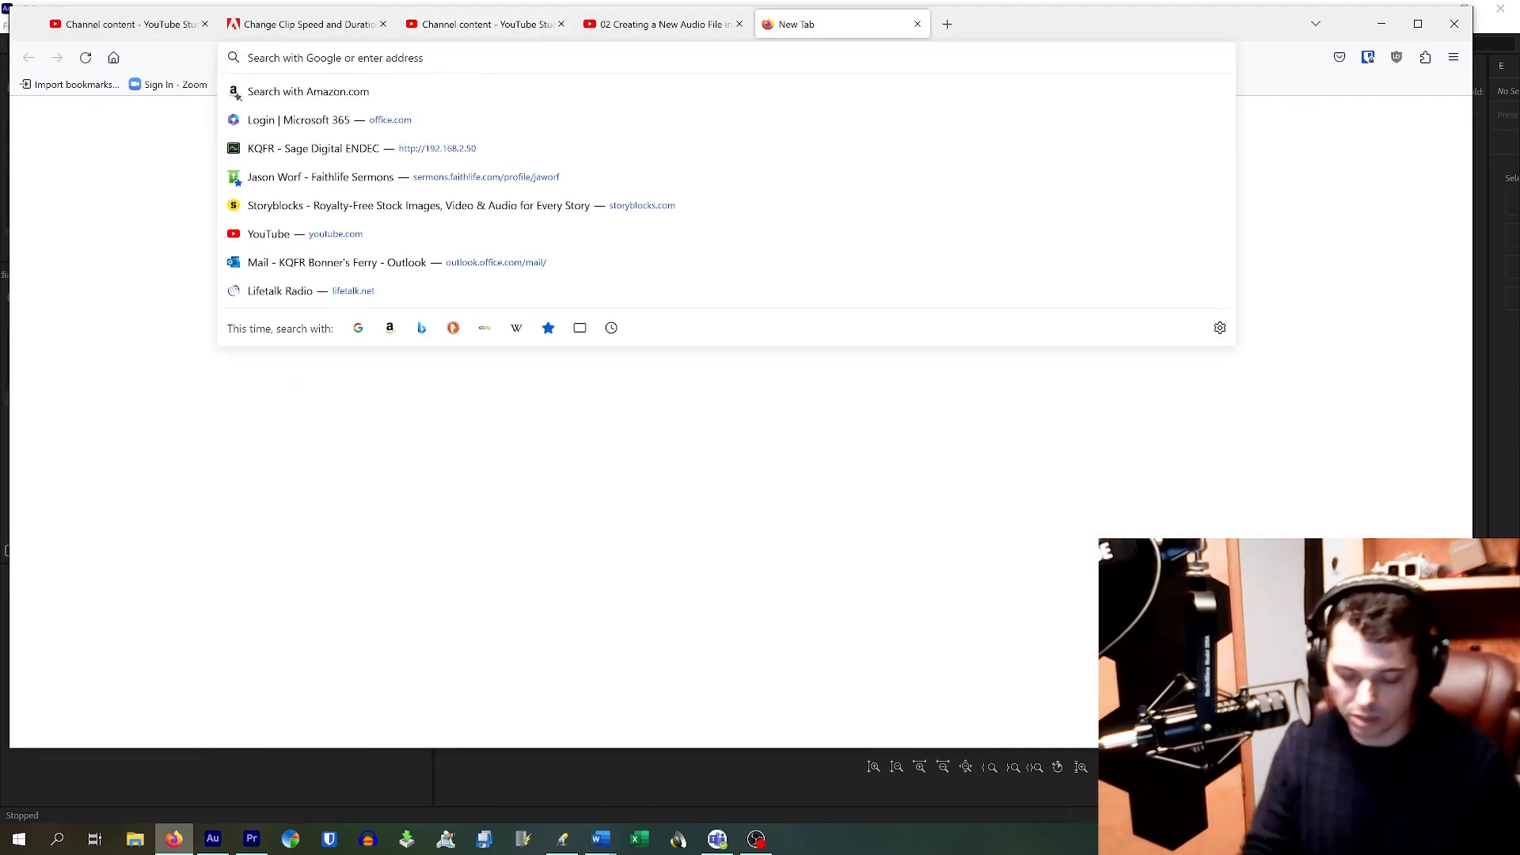
pyautogui.click(155, 174)
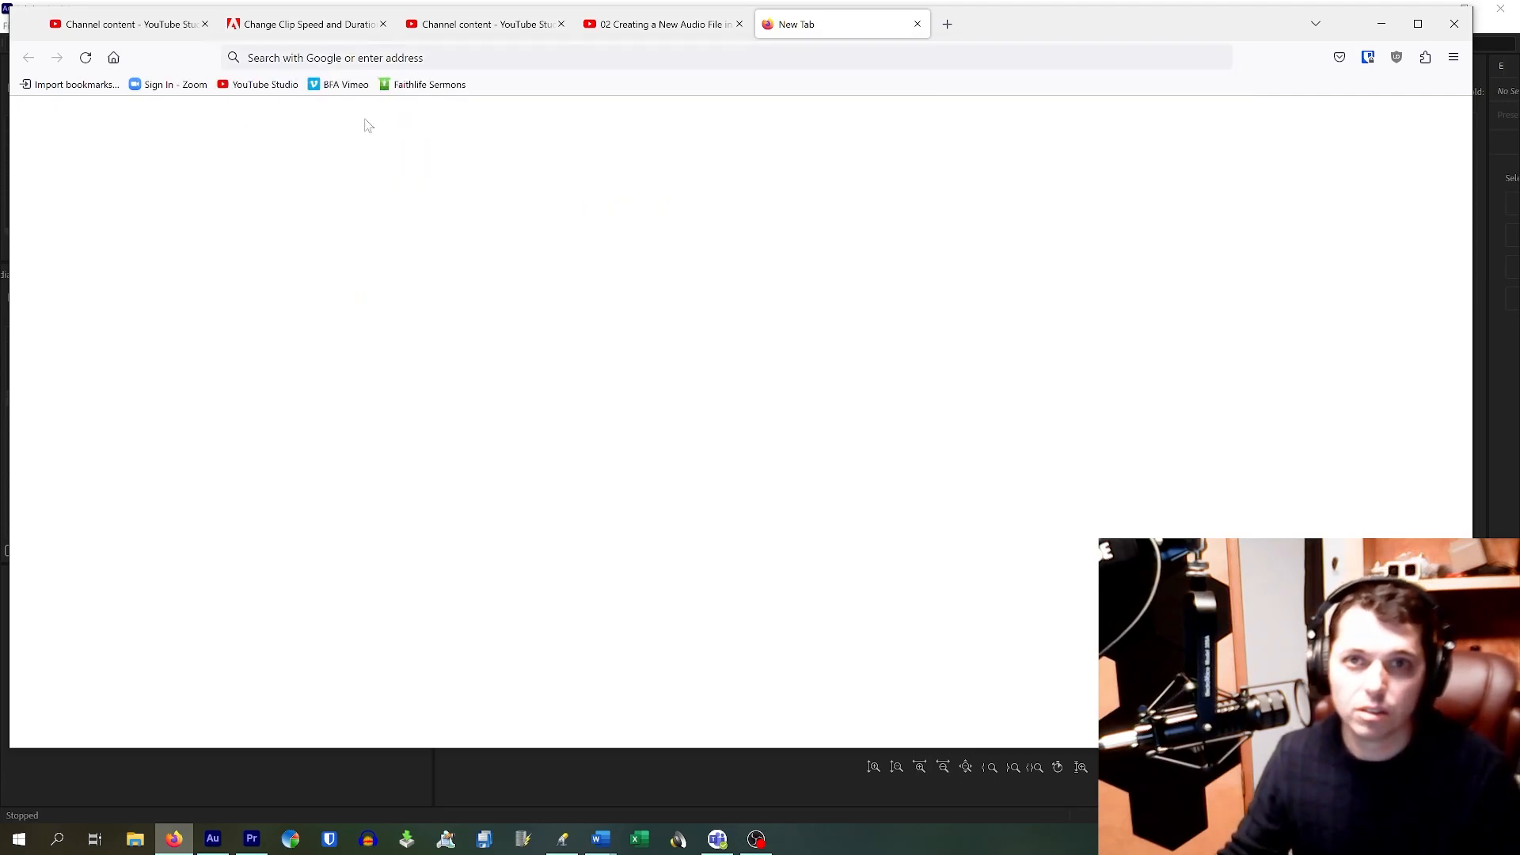
pyautogui.click(349, 57)
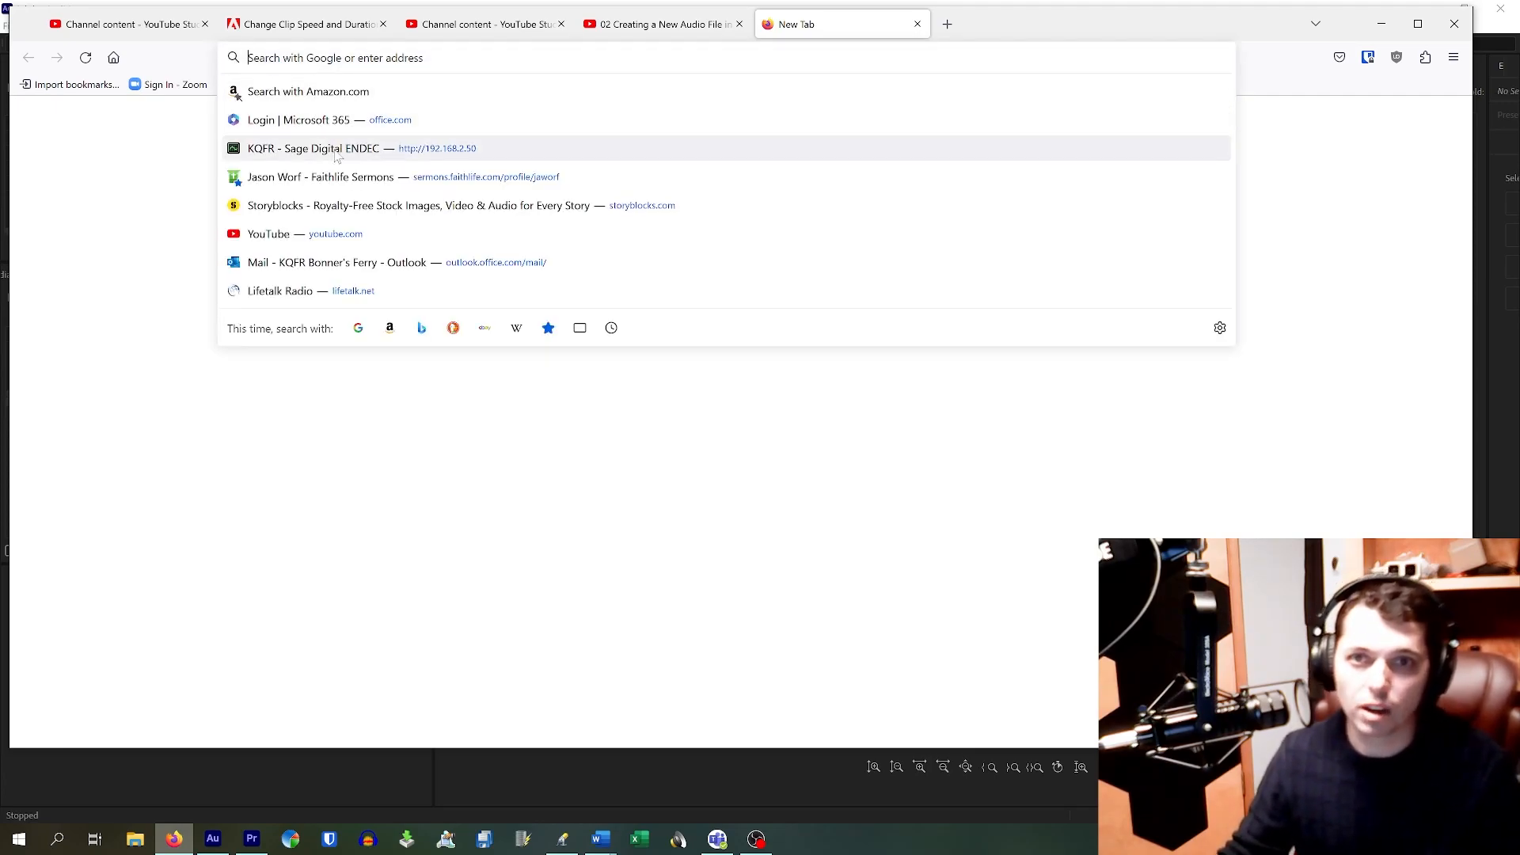
# Step: Open storyblocks.com and bookmark it on the Bookmarks Toolbar as 'Storyblocks'
pyautogui.click(372, 205)
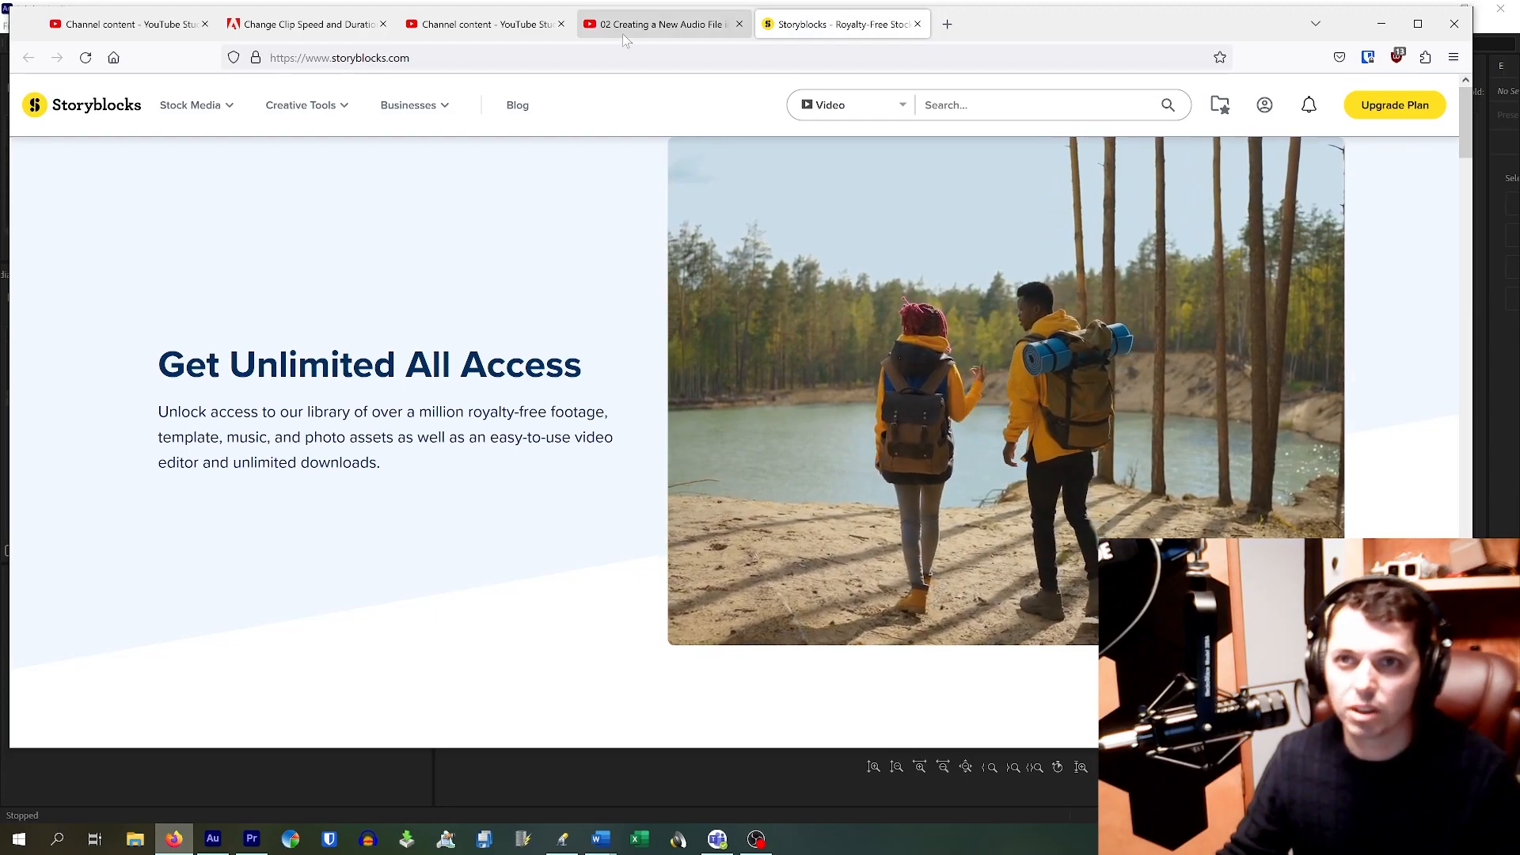
pyautogui.hotkey('ctrl', 'd')
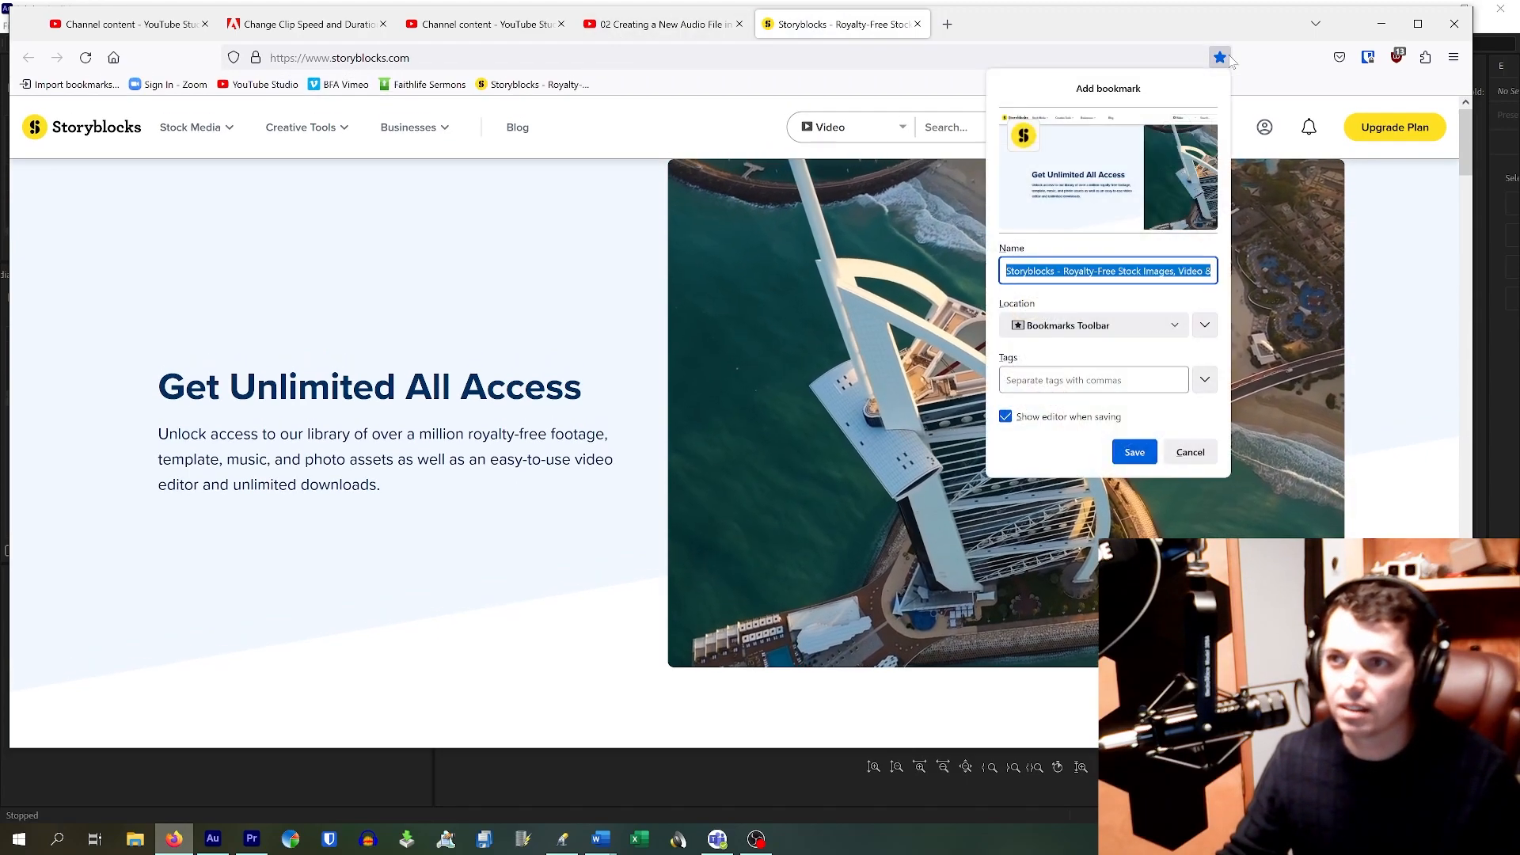
pyautogui.click(1093, 326)
pyautogui.click(1053, 349)
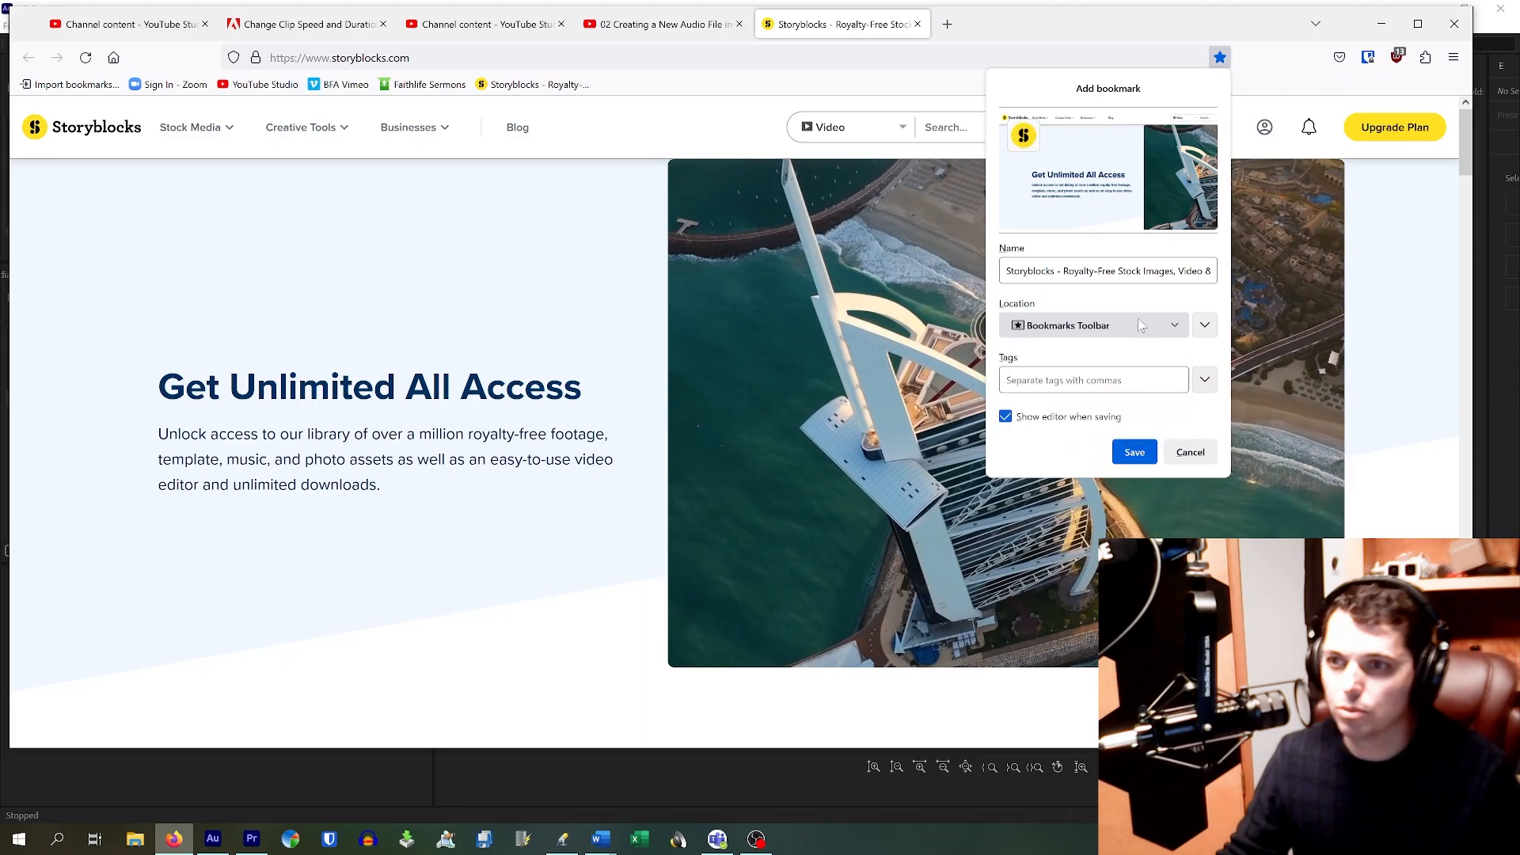
pyautogui.click(1095, 271)
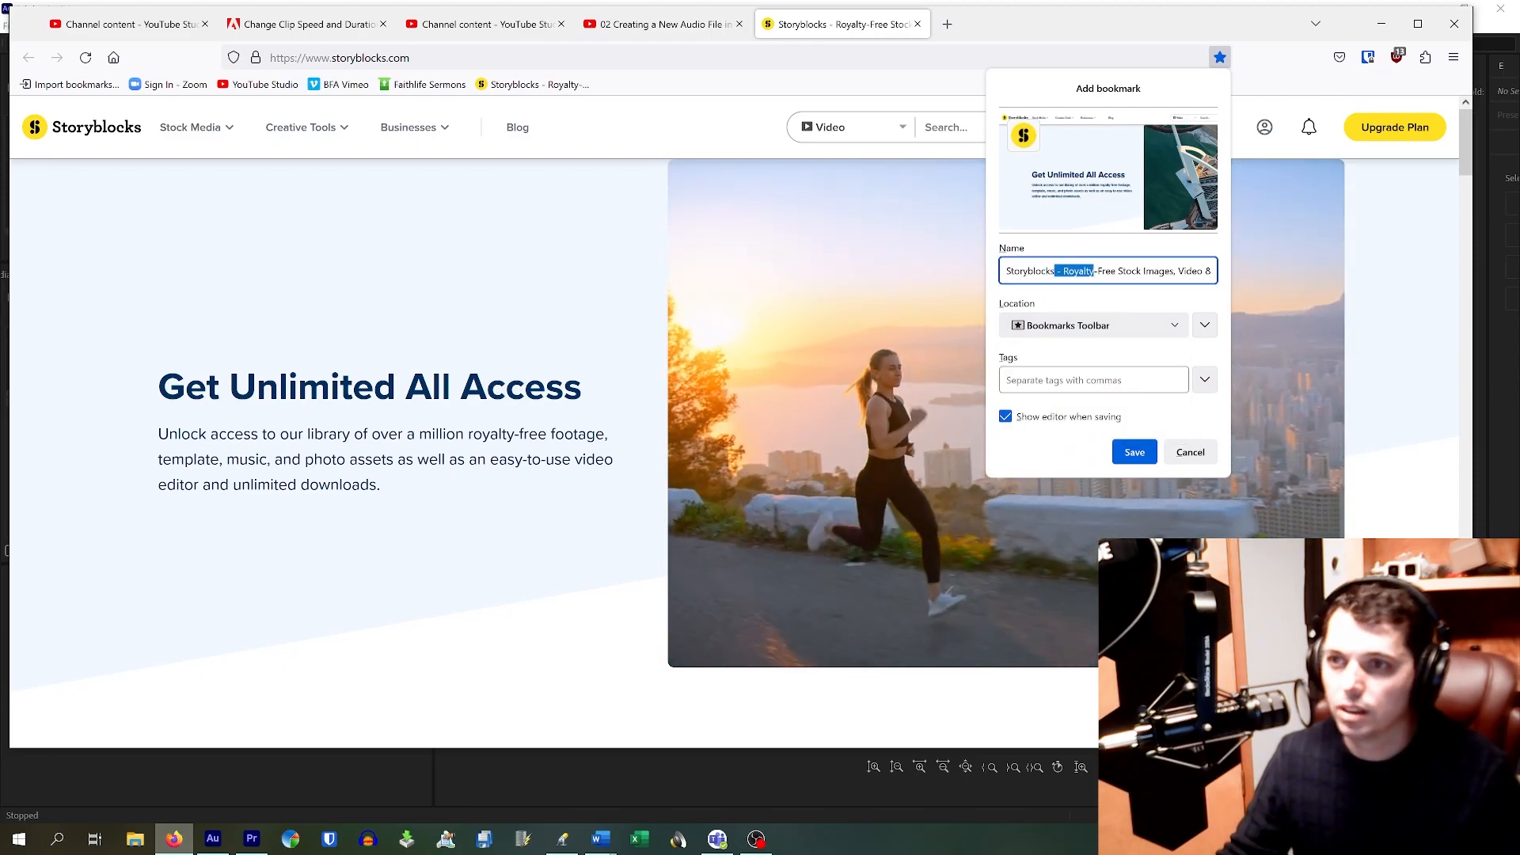
pyautogui.tripleClick(1084, 271)
pyautogui.write('Storyblocks')
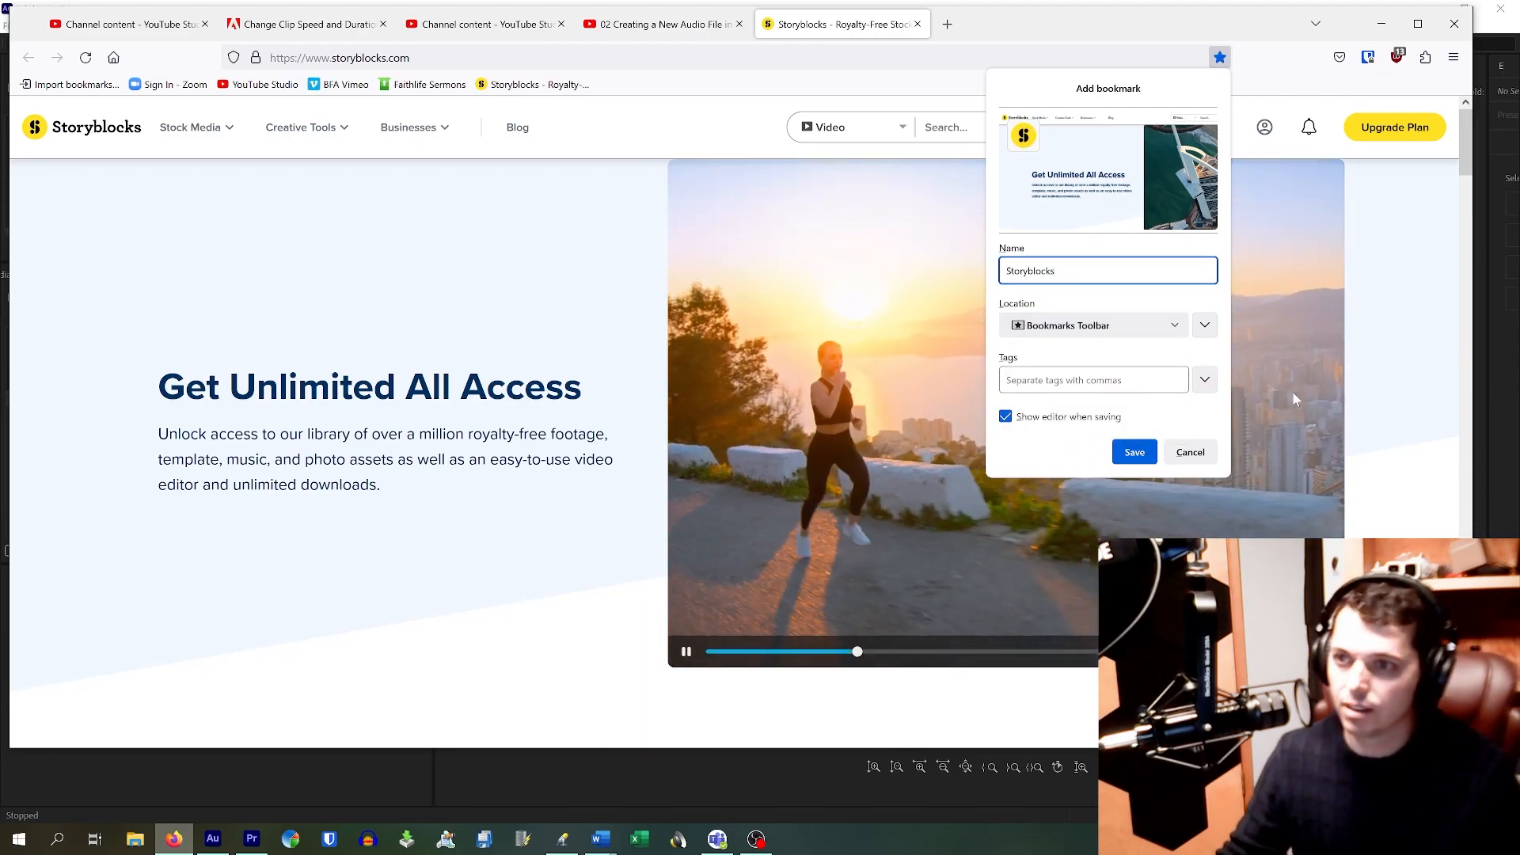
pyautogui.click(1133, 452)
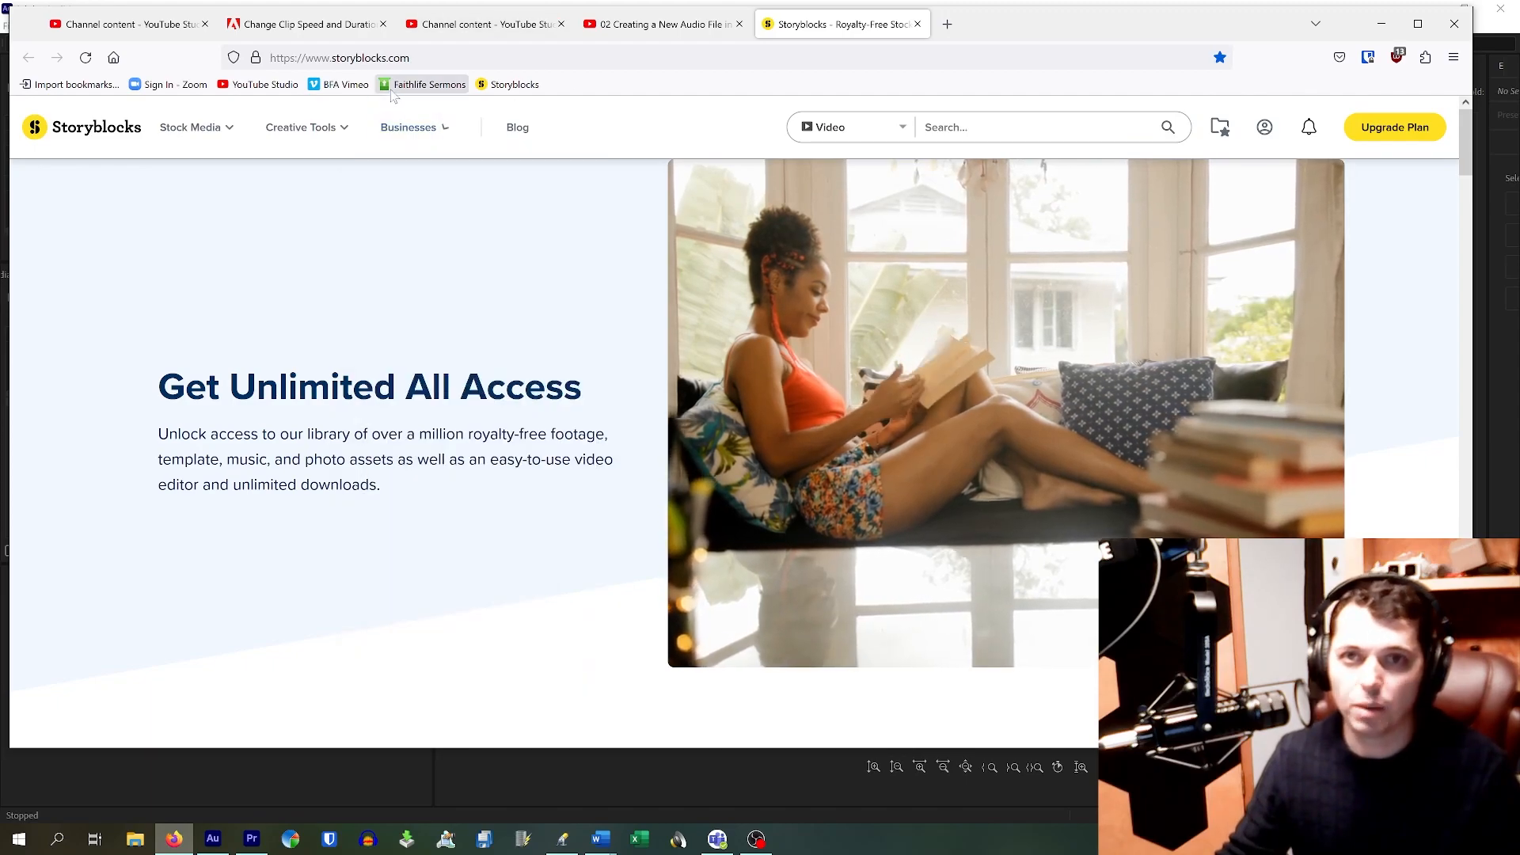
# Step: Browse Storyblocks Music by Moods, preview 'It's Easy To Love You', then go to My Folders
pyautogui.click(489, 89)
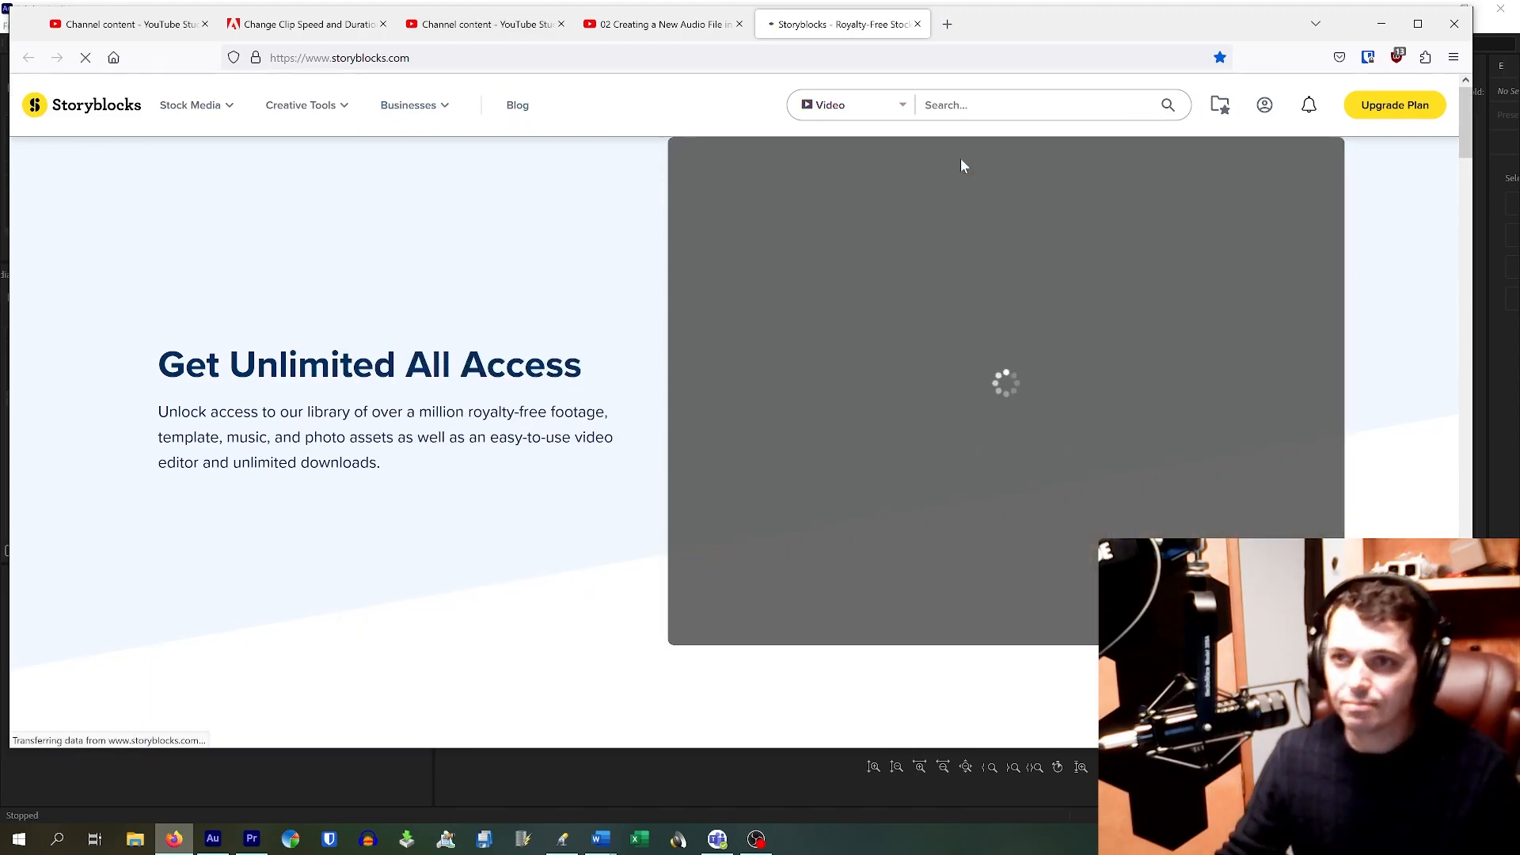
pyautogui.moveTo(230, 106)
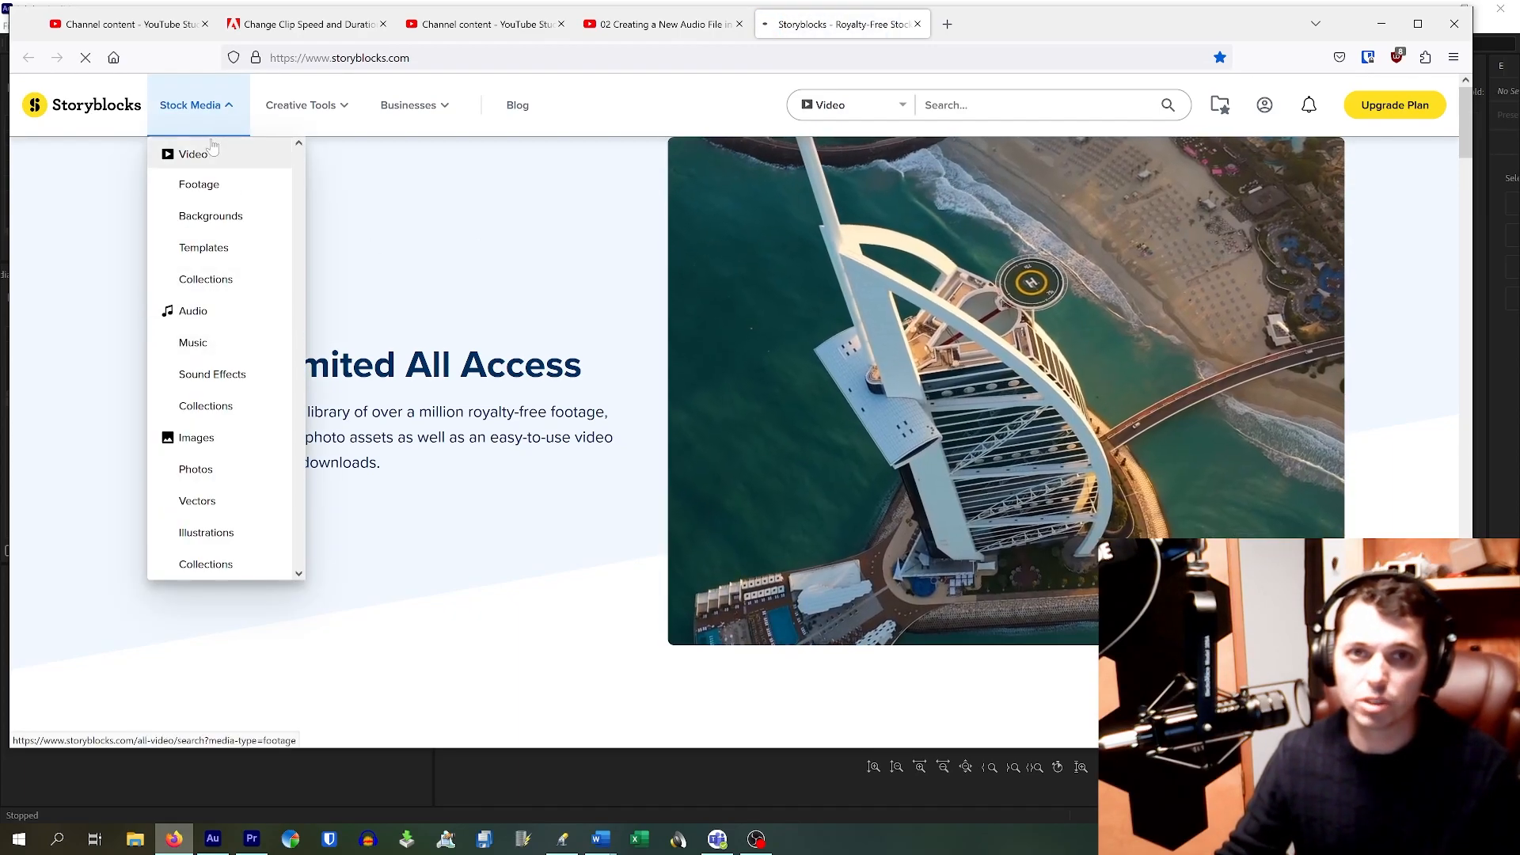
pyautogui.click(195, 347)
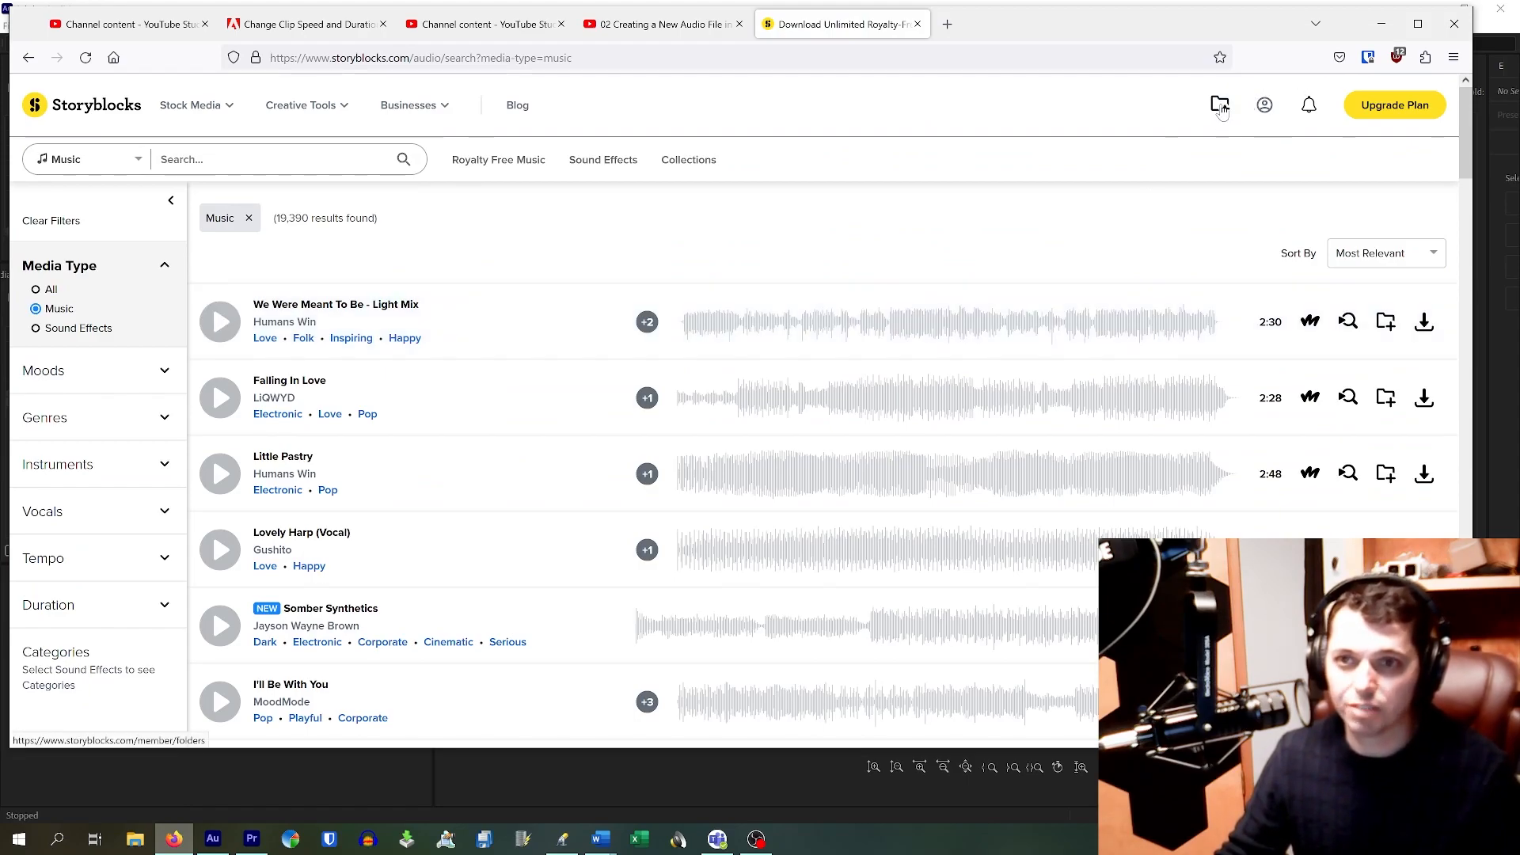
pyautogui.scroll(-10, 238, 412)
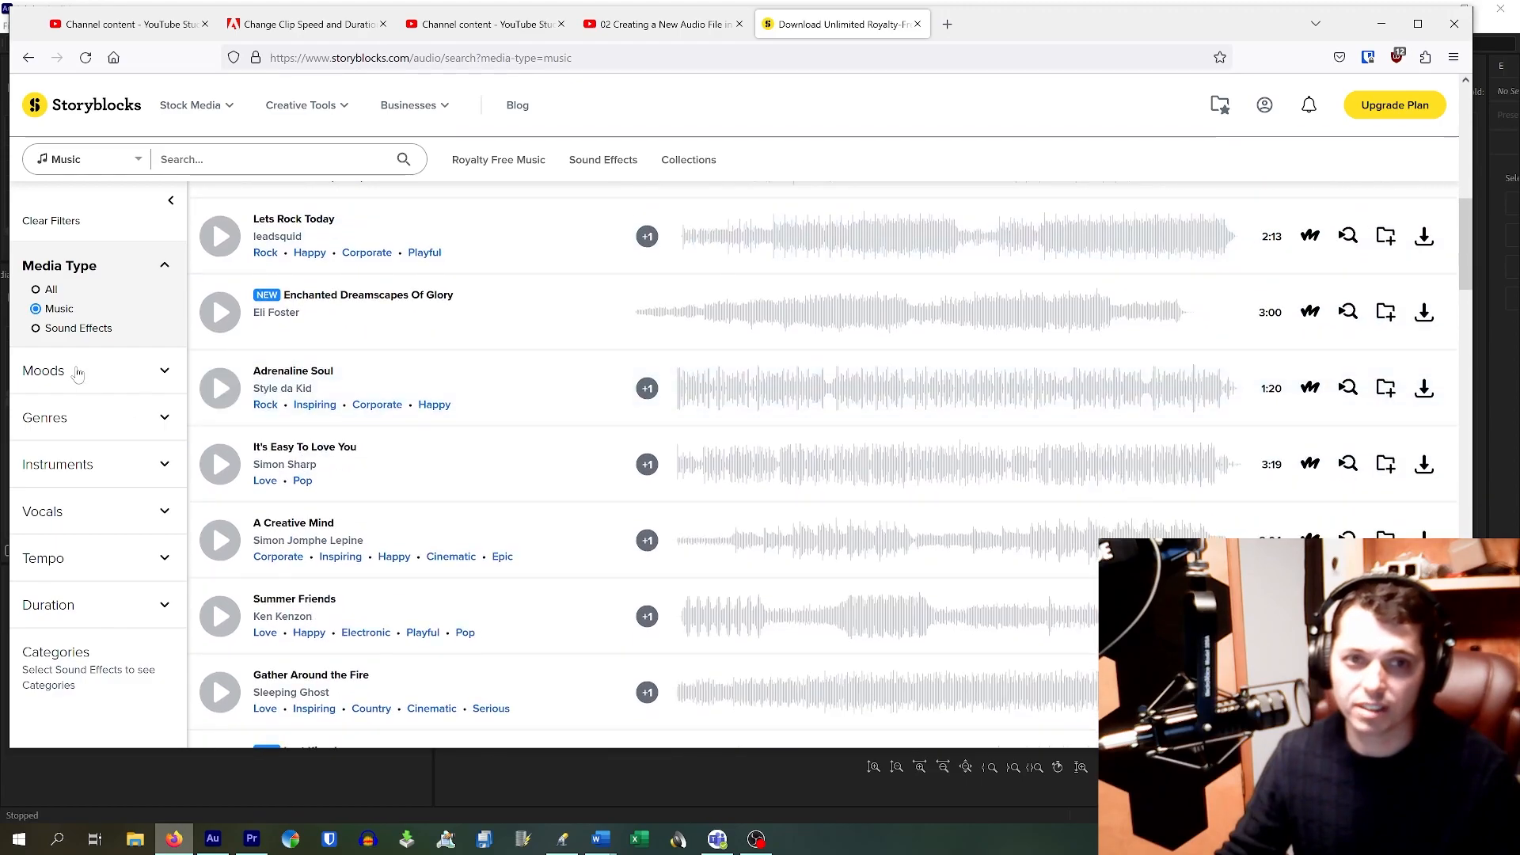
pyautogui.click(77, 374)
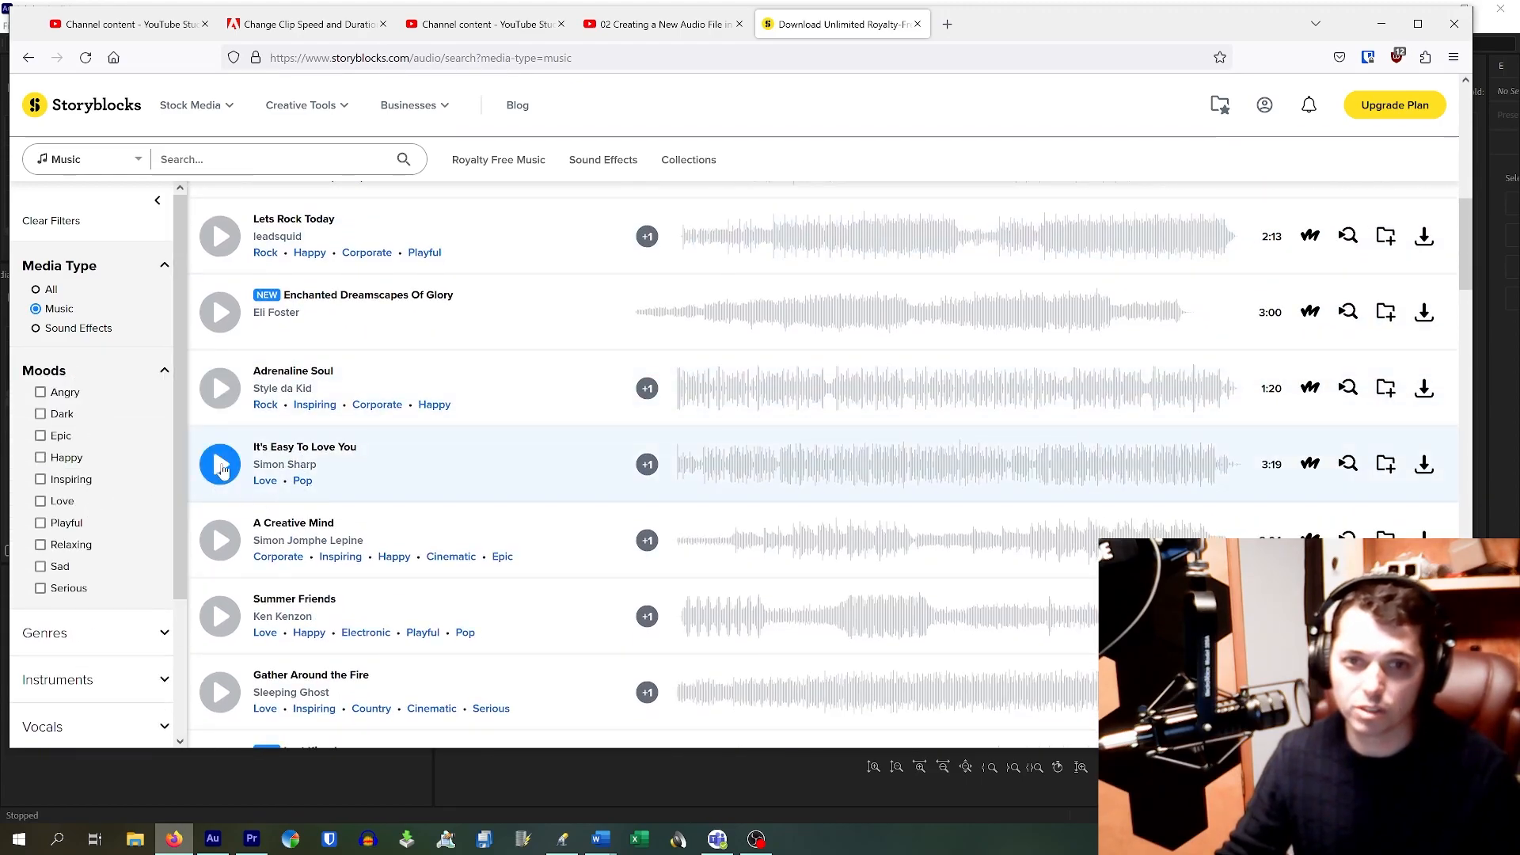
pyautogui.click(221, 467)
pyautogui.click(221, 466)
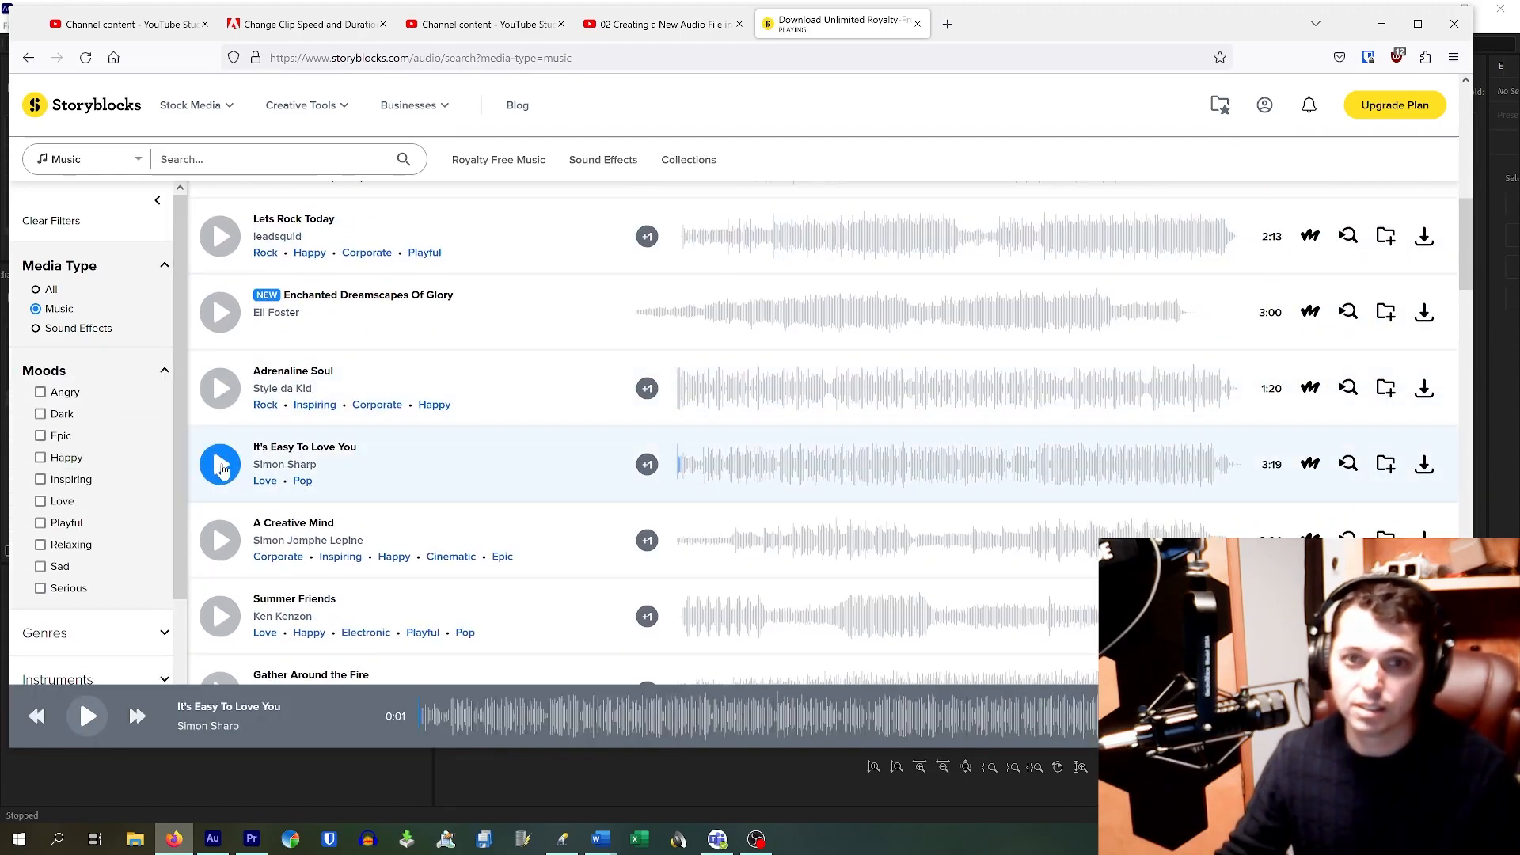
pyautogui.click(1219, 108)
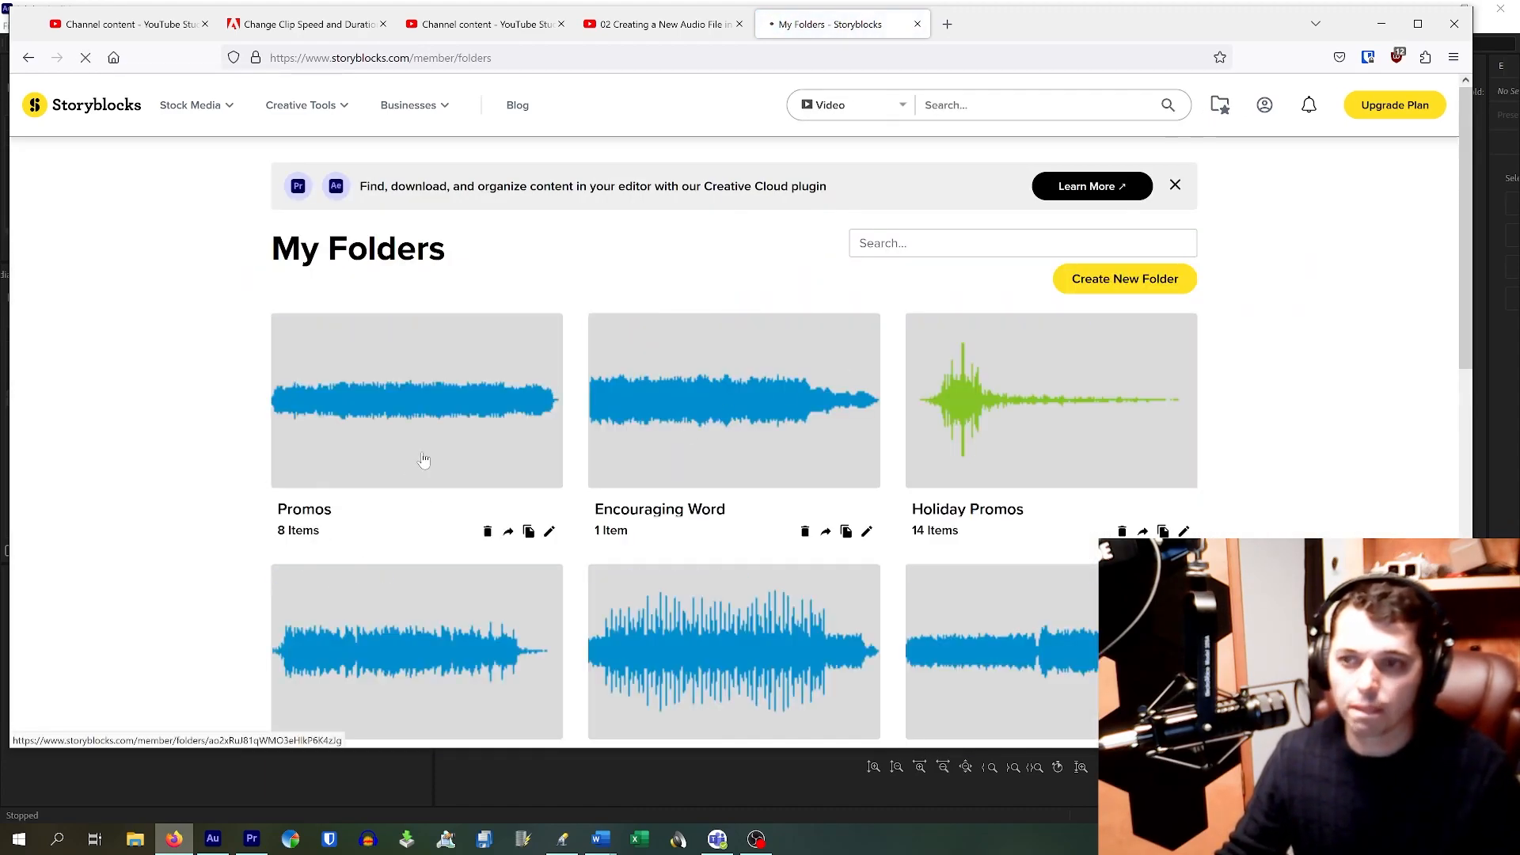
# Step: Preview Electric School Bell Long Ringing and In The Japanese Garden in Promos, then return to My Folders
pyautogui.click(424, 460)
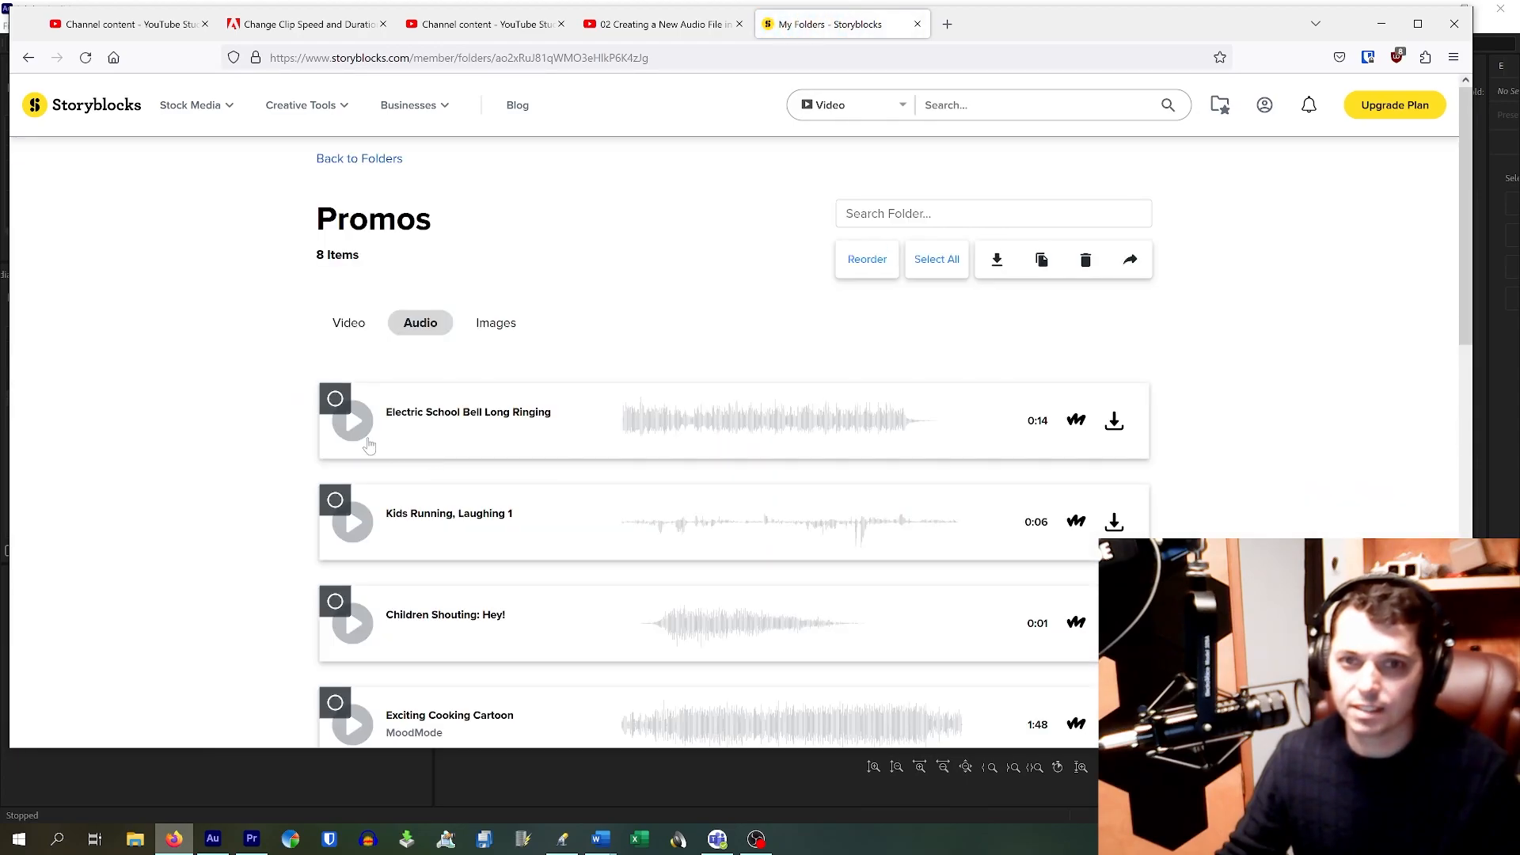
pyautogui.click(359, 434)
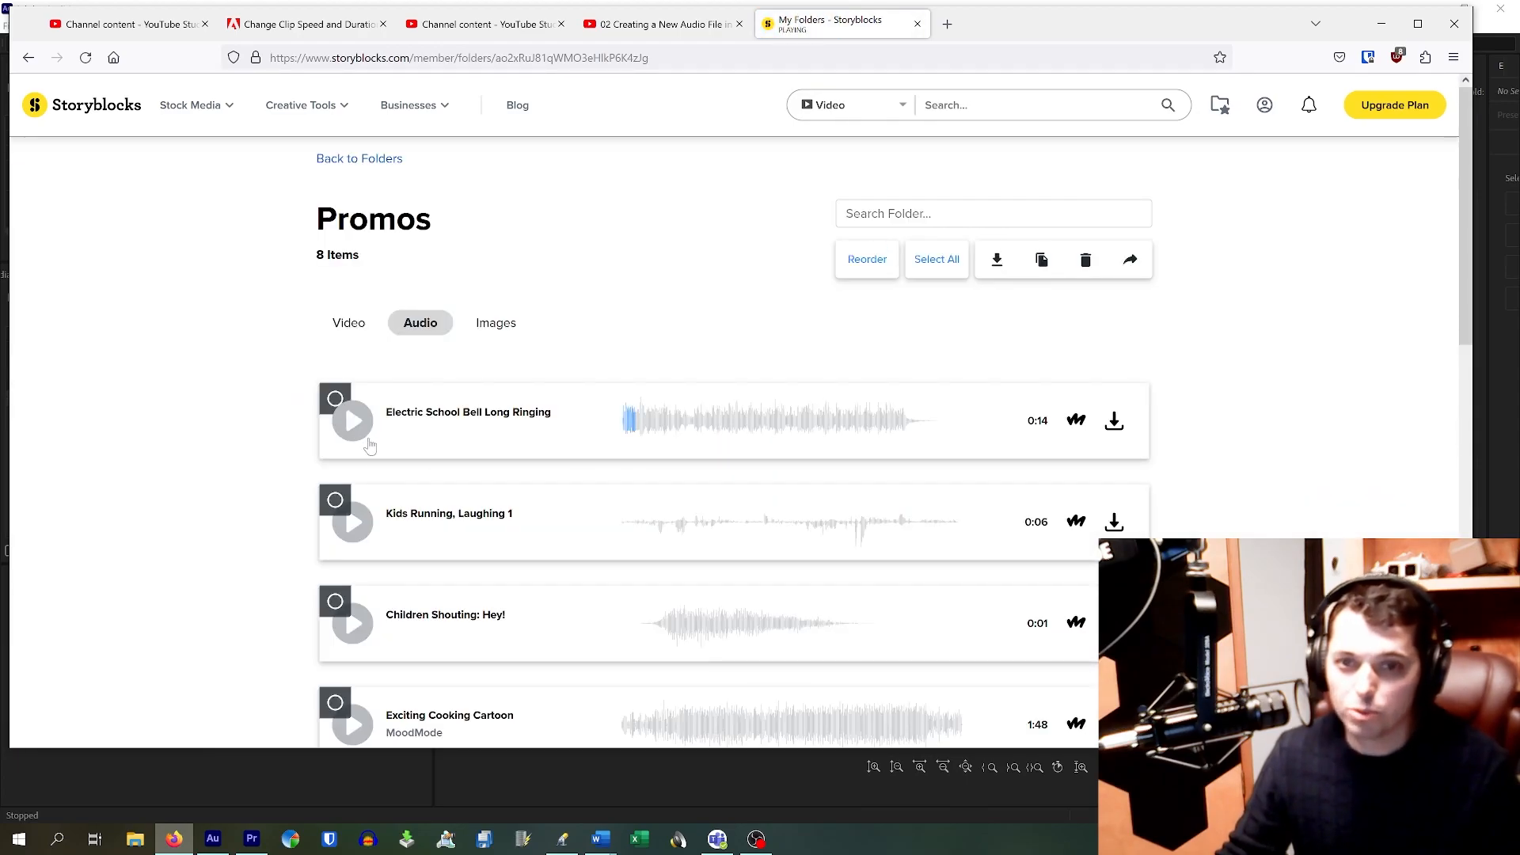
pyautogui.scroll(-4, 372, 450)
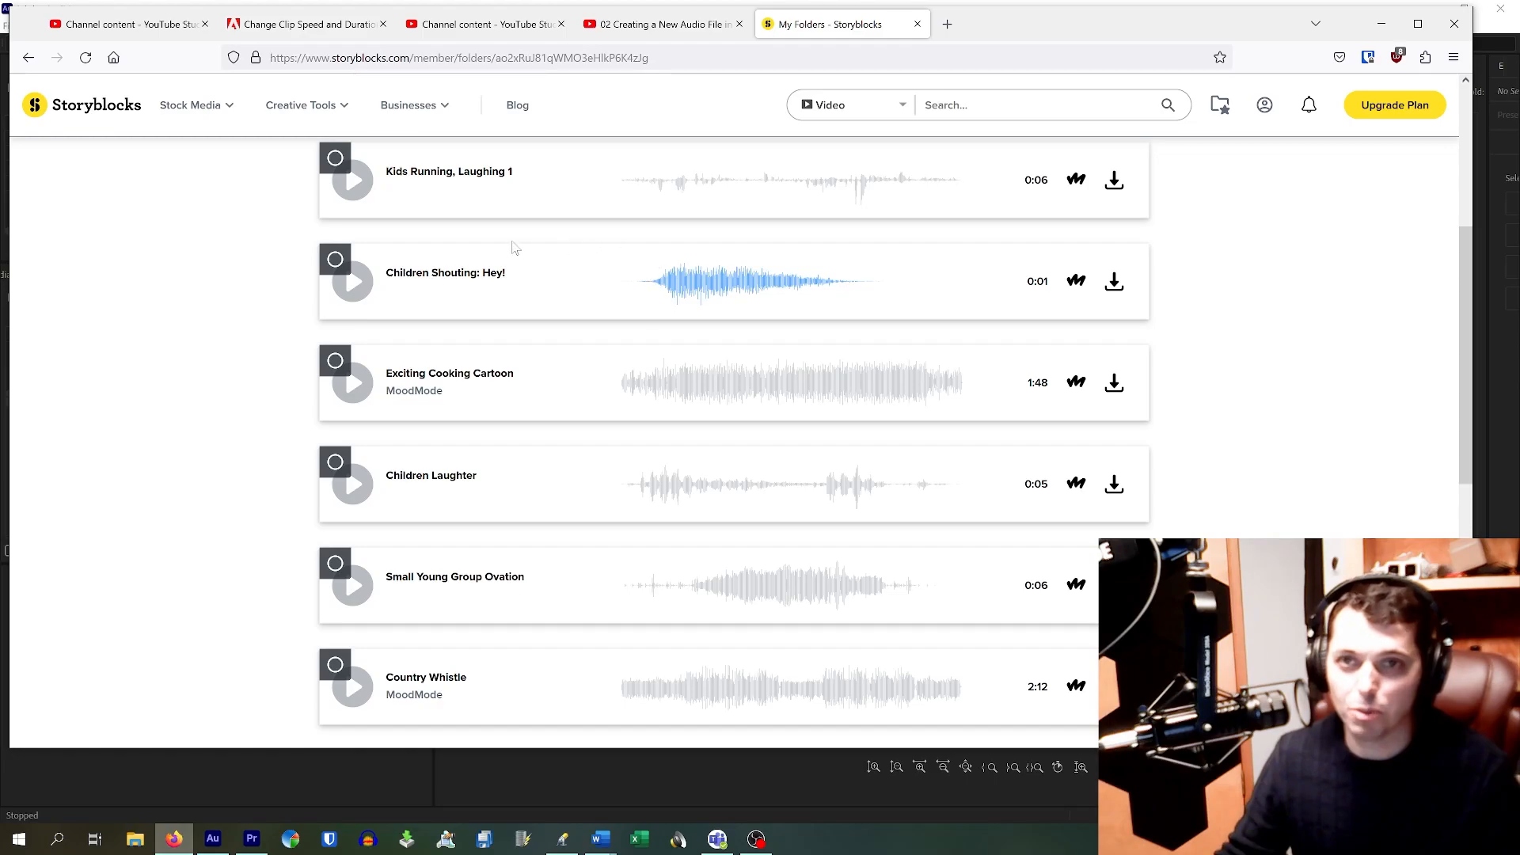
pyautogui.scroll(5, 900, 273)
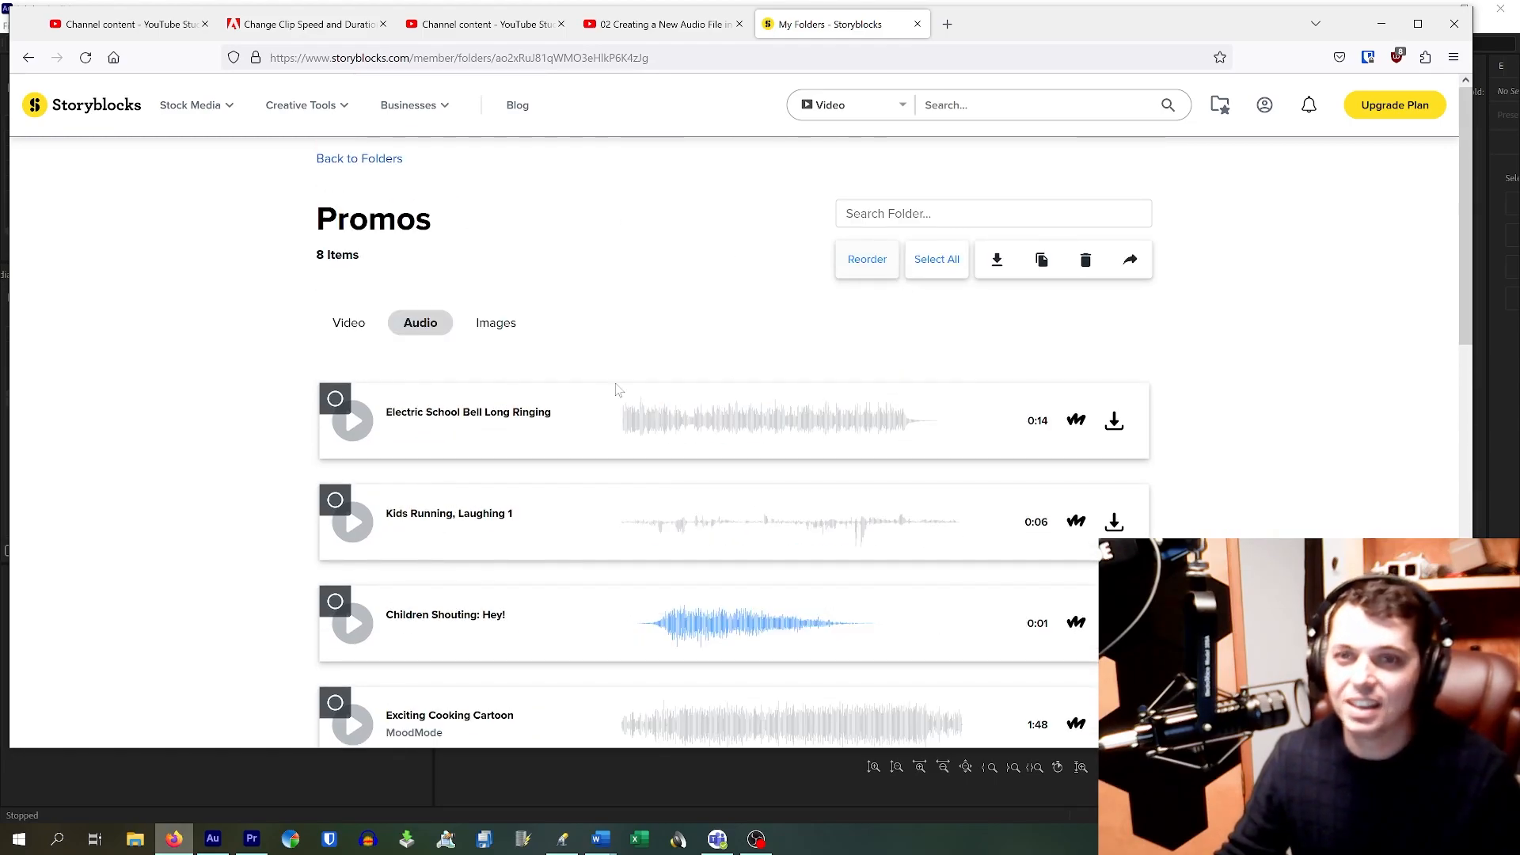
pyautogui.scroll(-10, 634, 491)
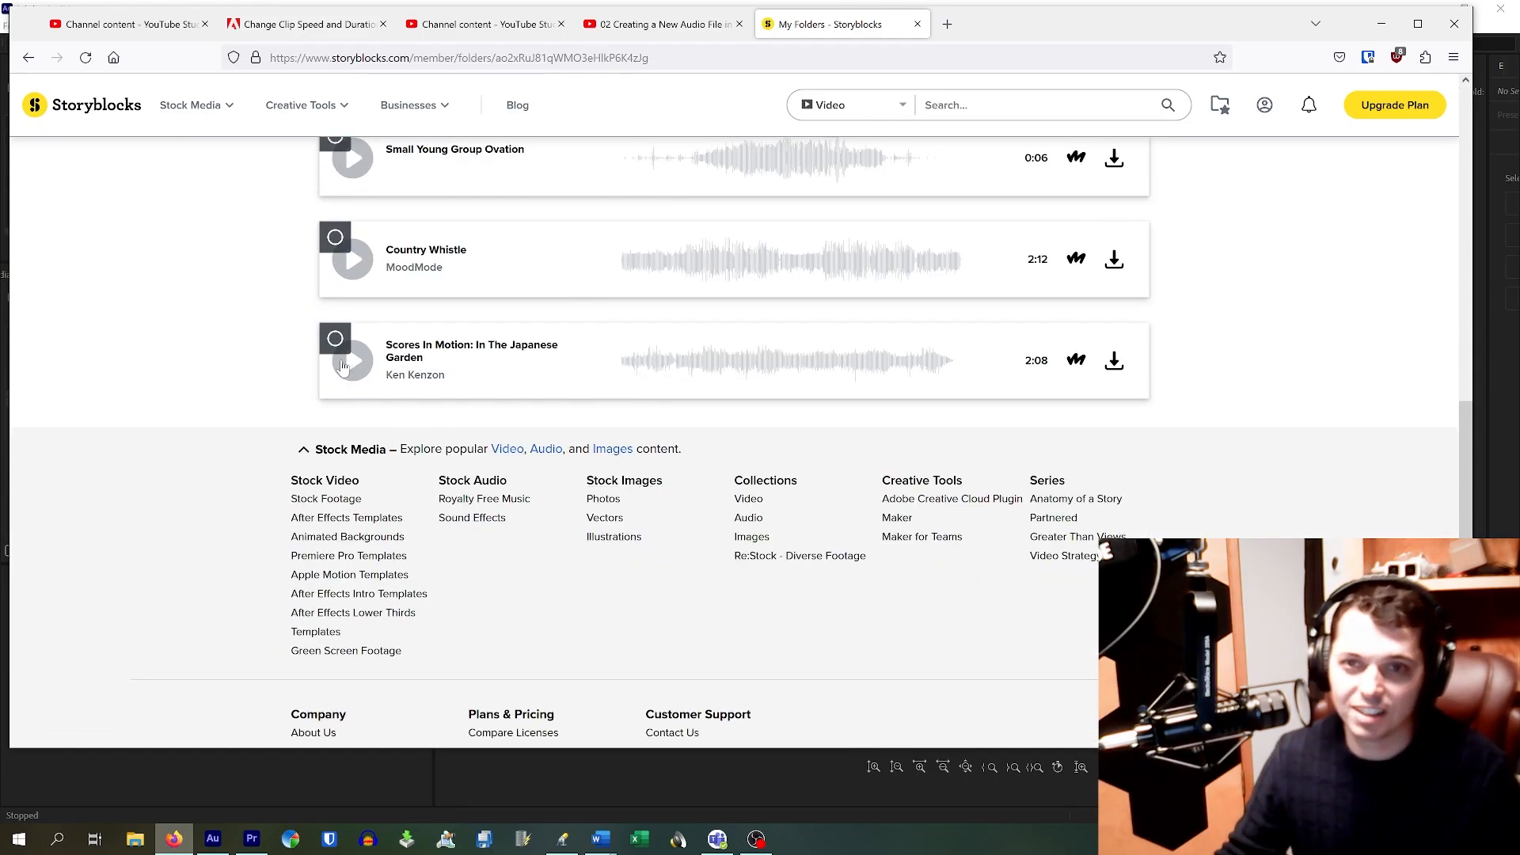
pyautogui.click(346, 369)
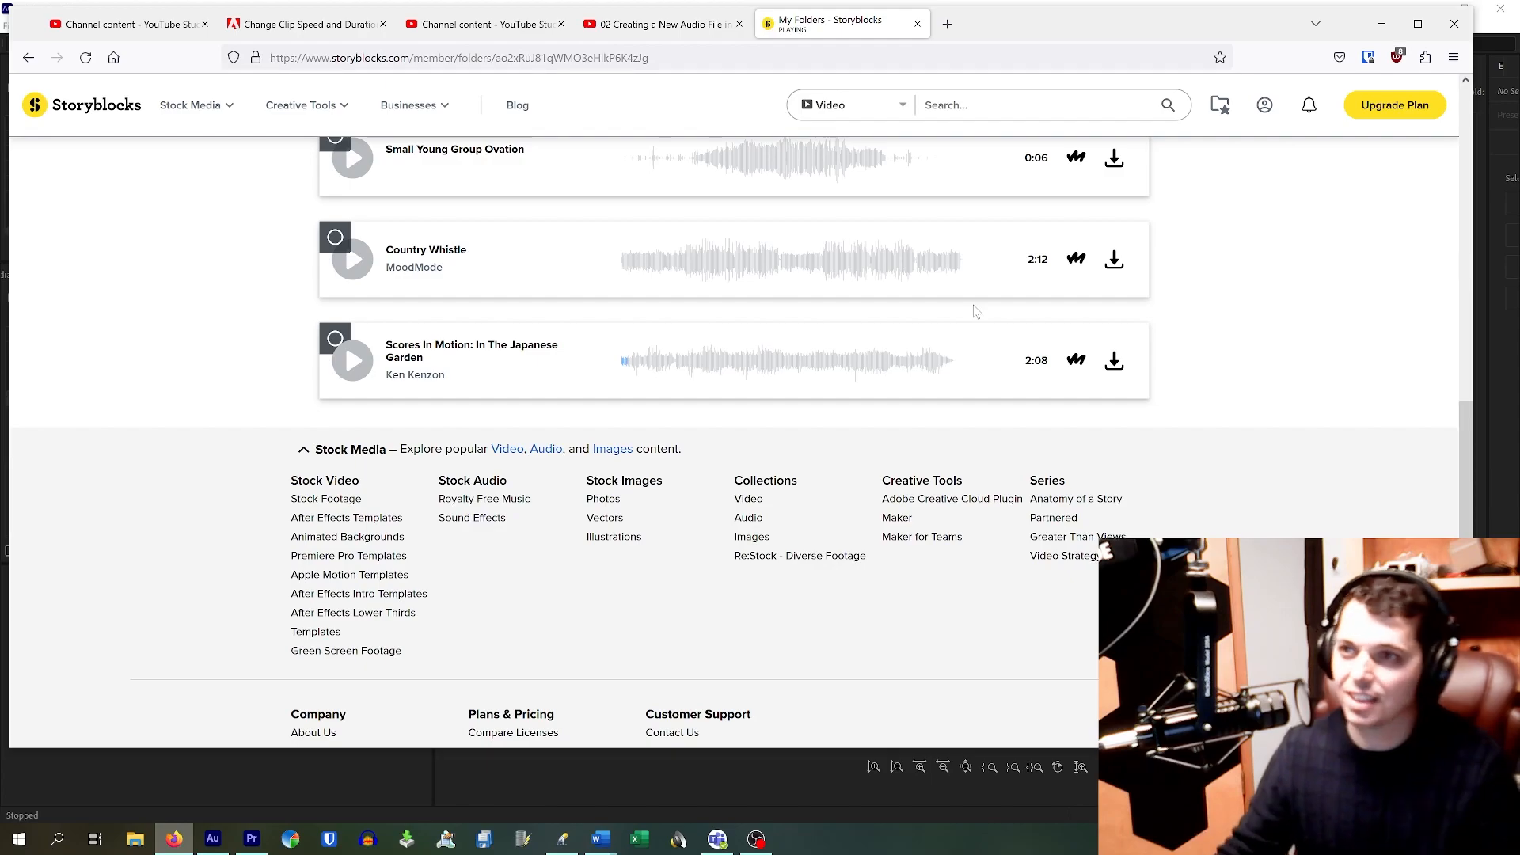
pyautogui.scroll(10, 976, 311)
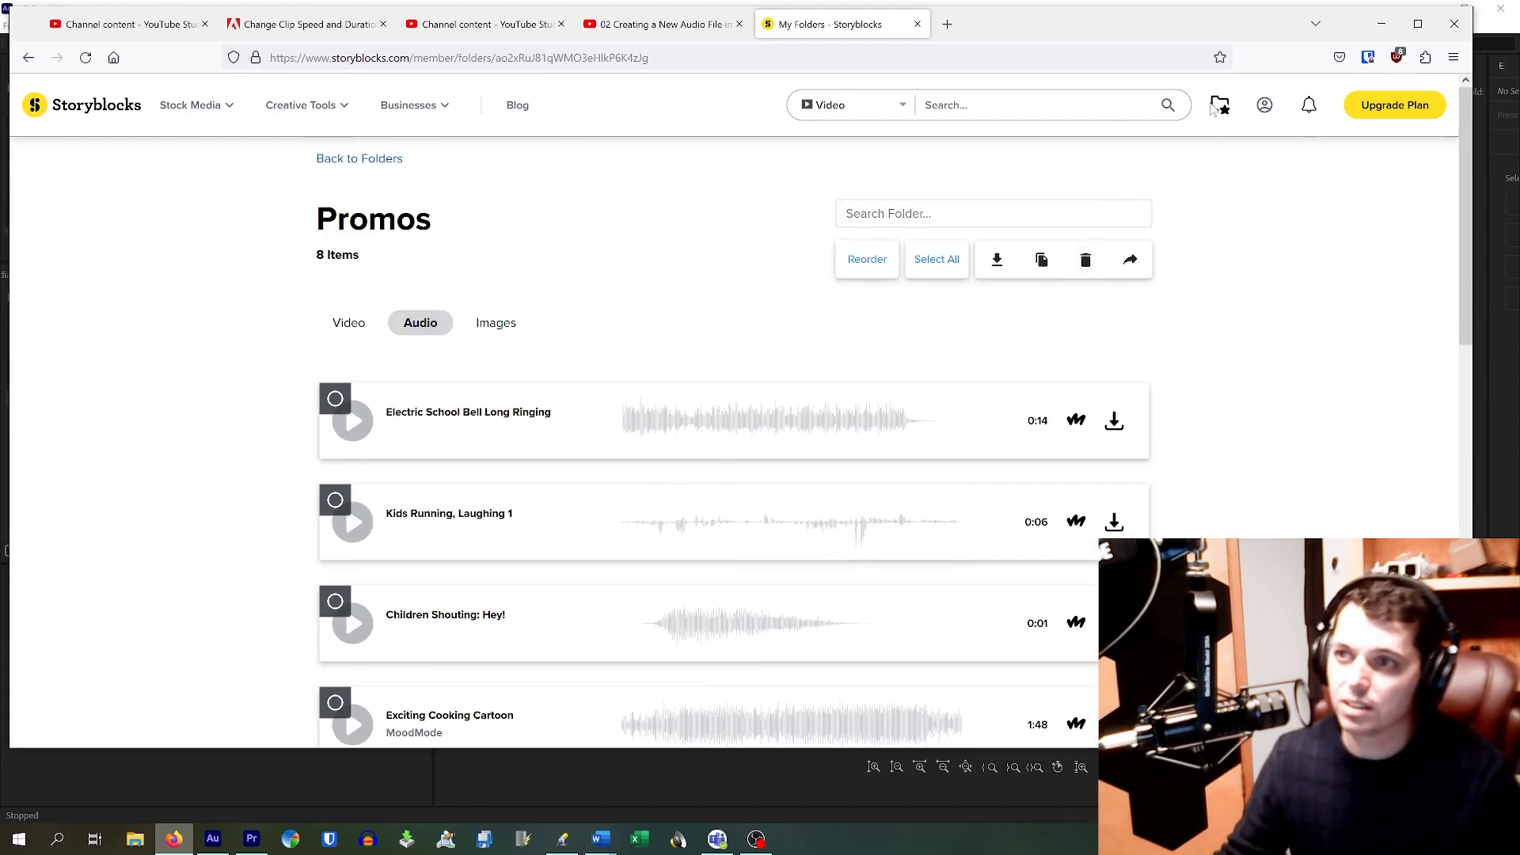
pyautogui.click(1220, 108)
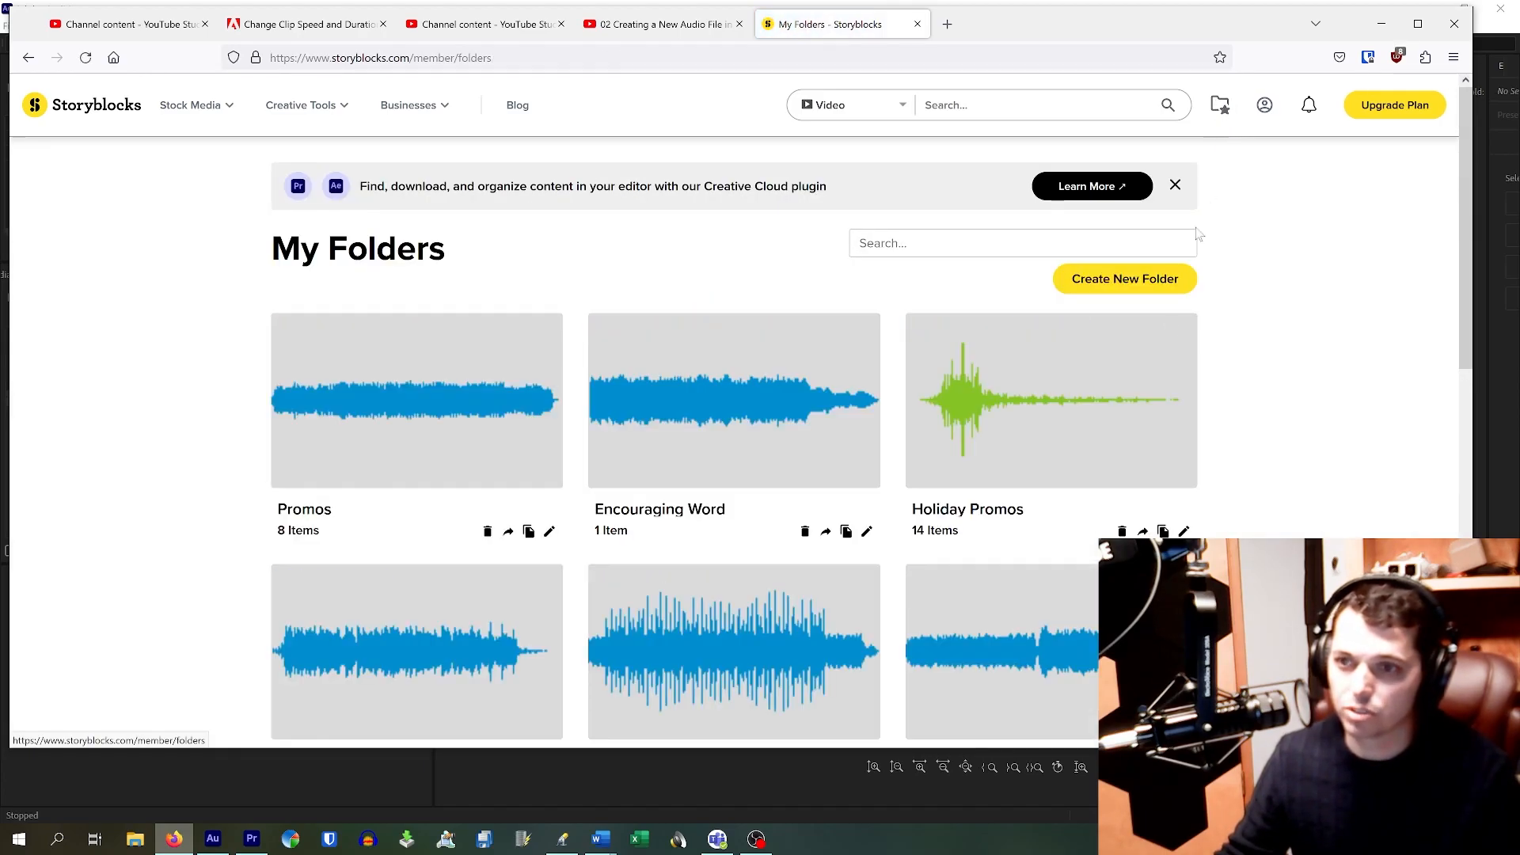
pyautogui.scroll(-5, 991, 502)
# Step: Open the kqfr folder and preview Dreams For The Future and Brand New Day
pyautogui.click(360, 360)
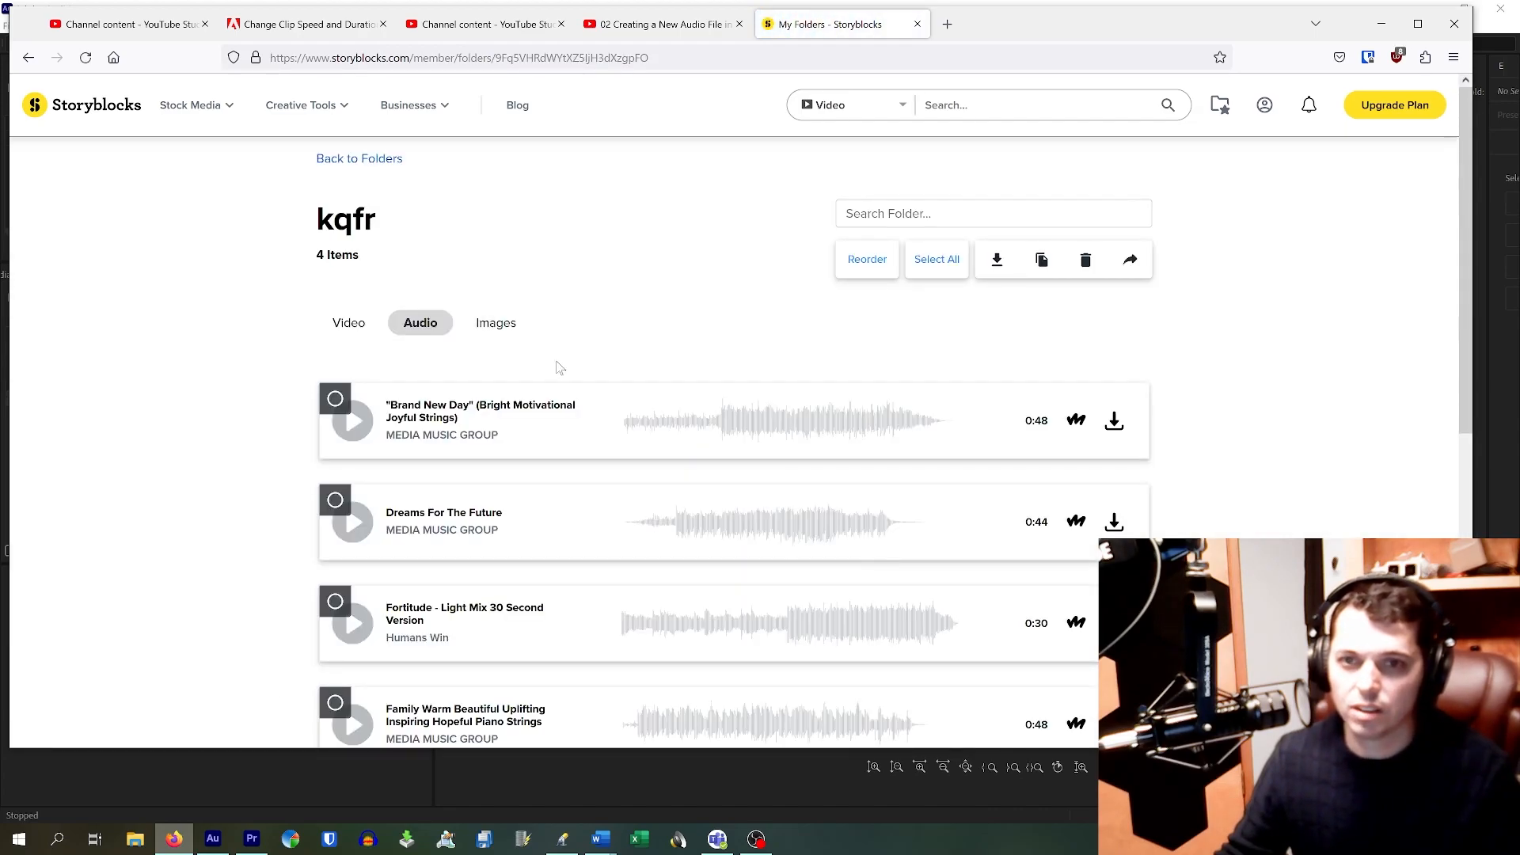
pyautogui.scroll(-4, 456, 447)
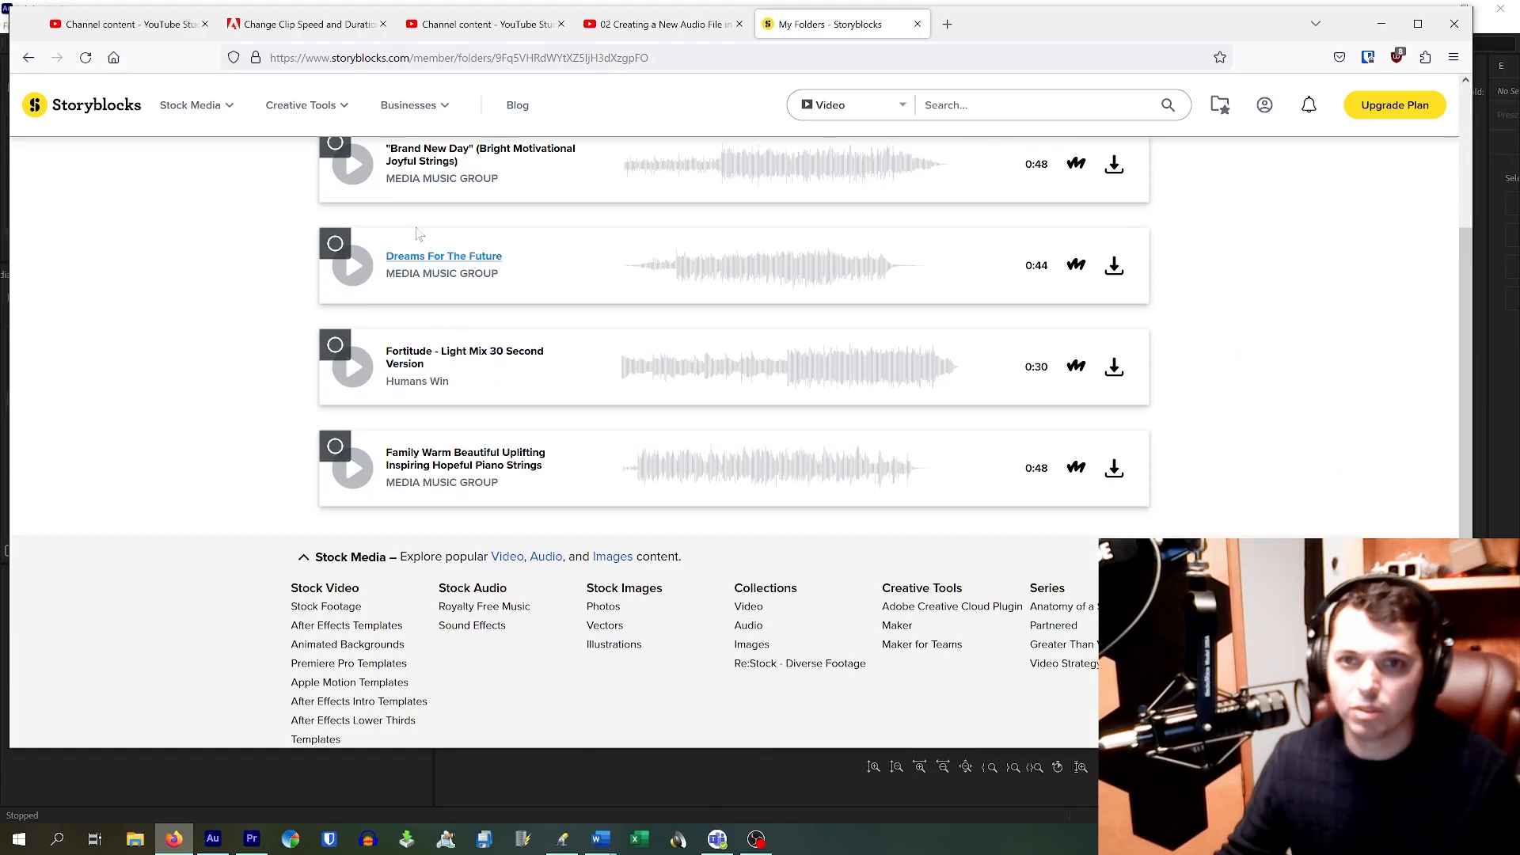
pyautogui.click(354, 266)
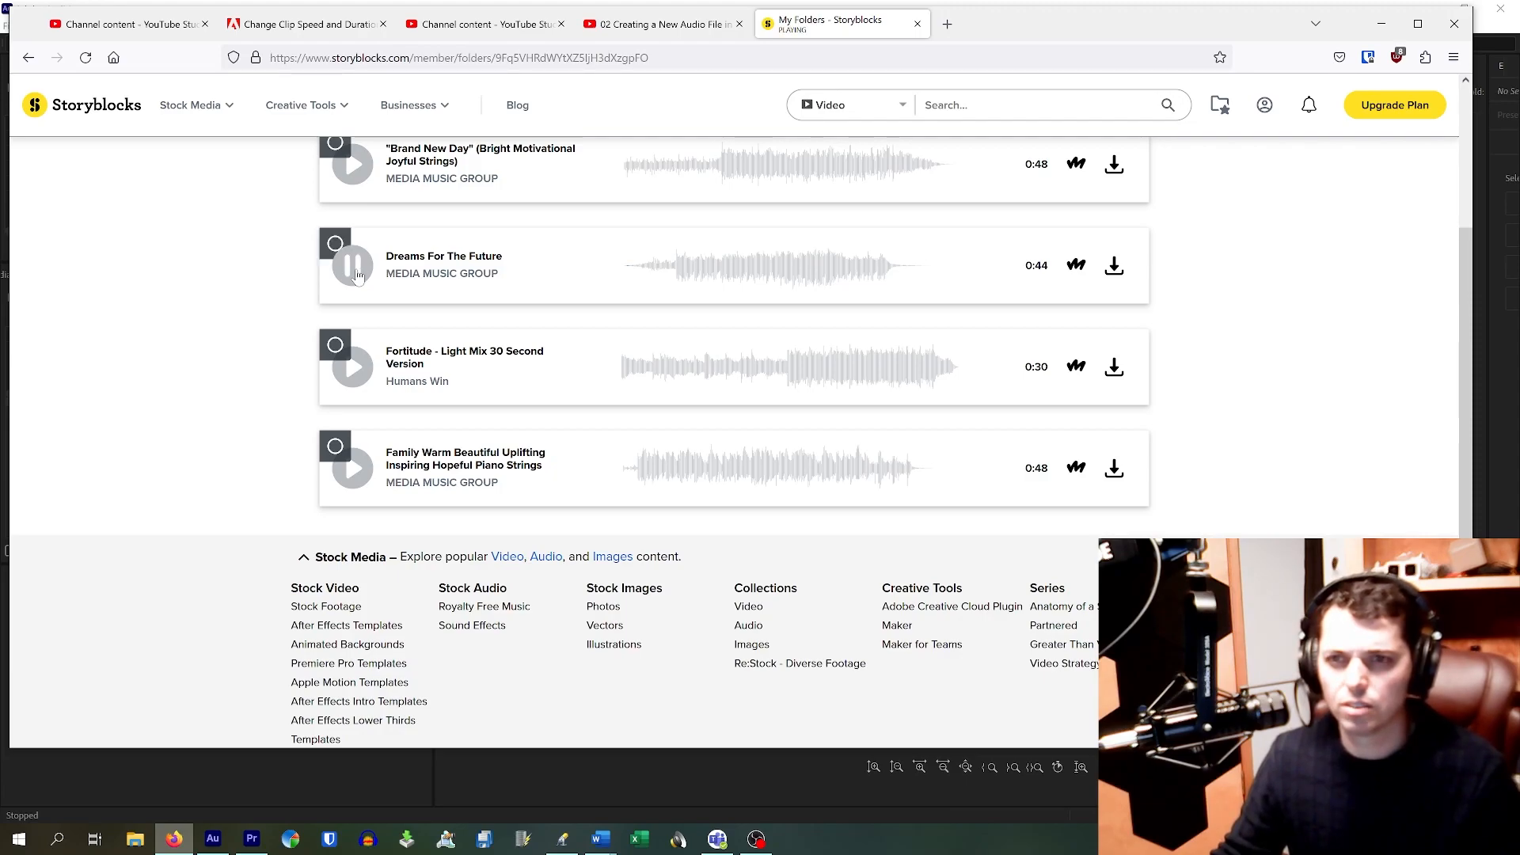
pyautogui.click(354, 166)
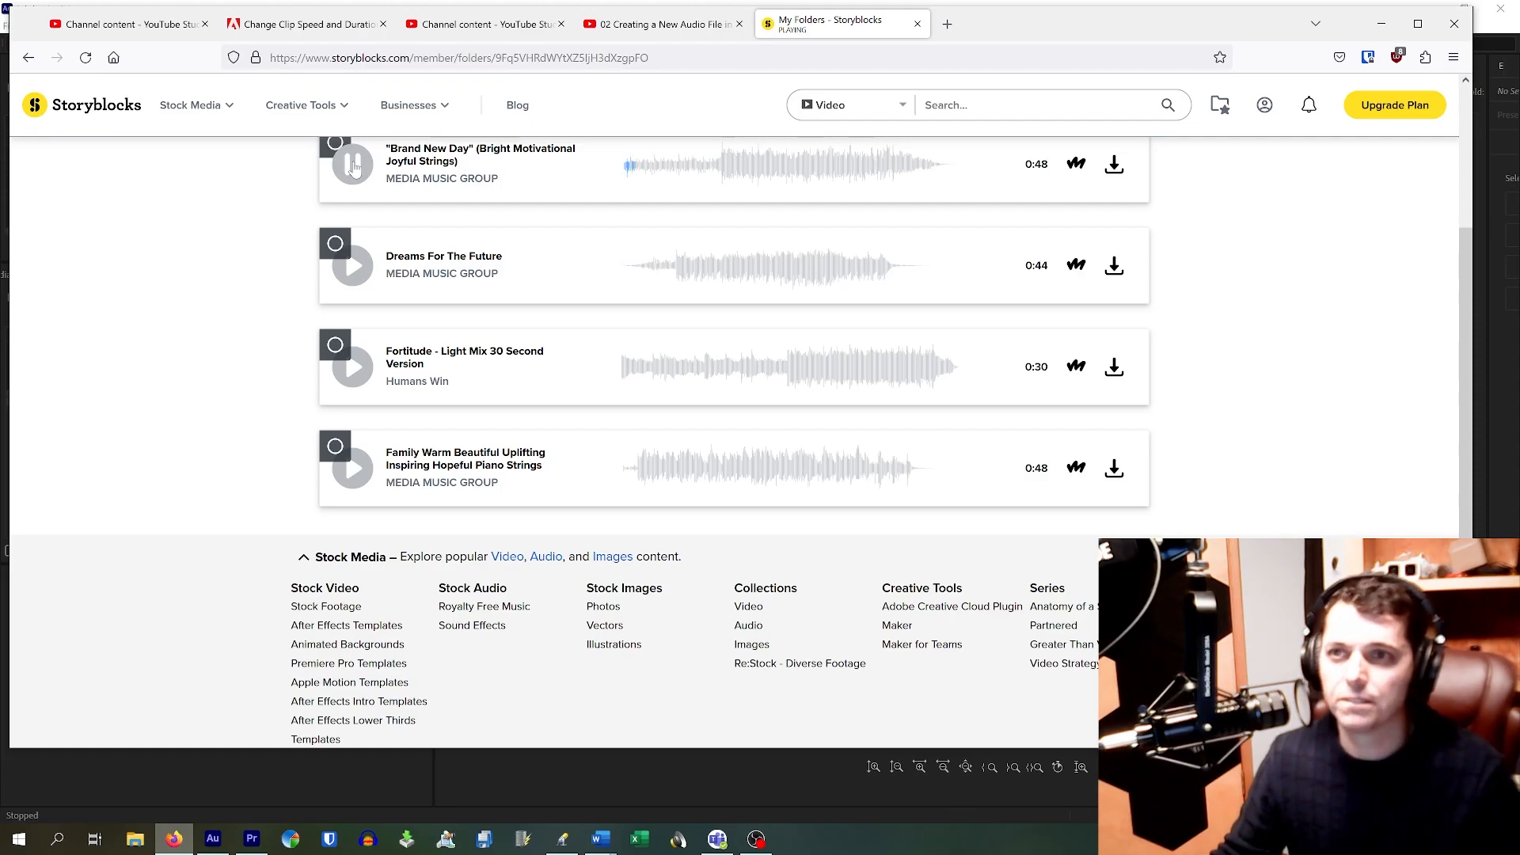
# Step: Download Brand New Day as a WAV file and minimize Firefox
pyautogui.click(1117, 166)
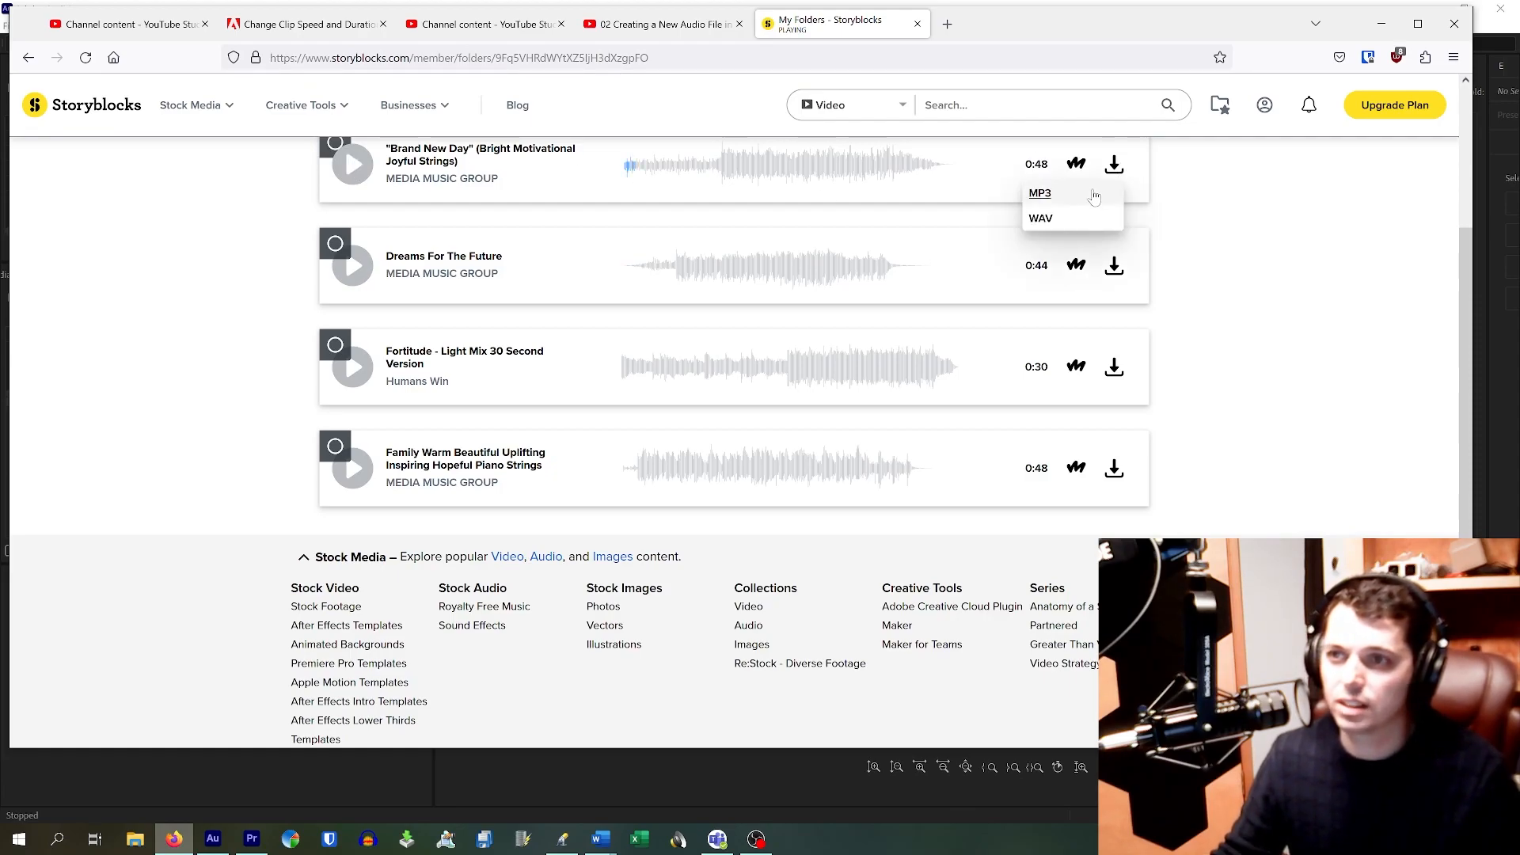
pyautogui.click(1042, 220)
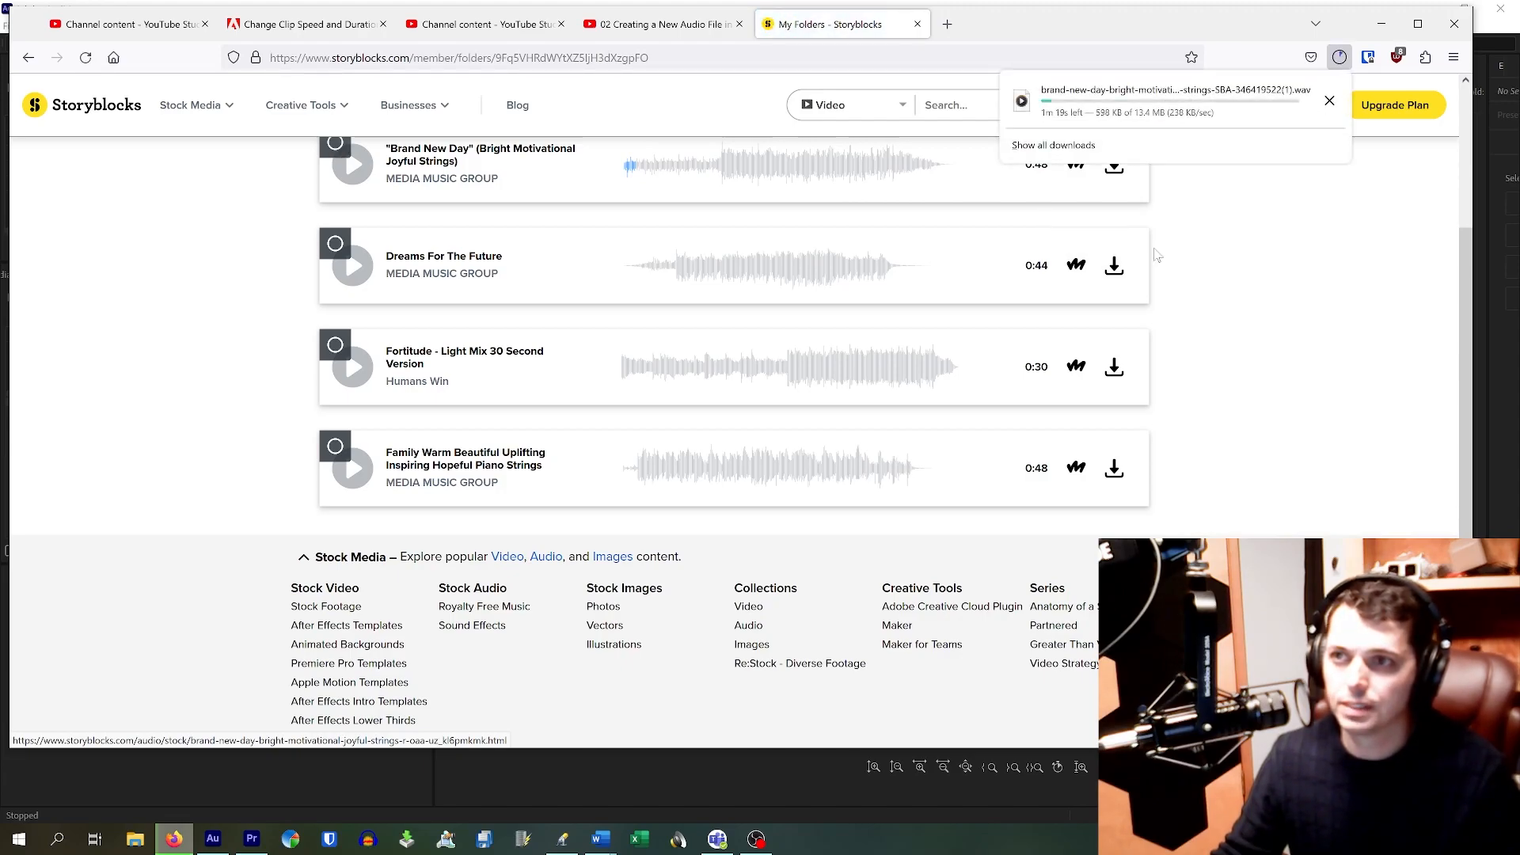
pyautogui.click(1382, 25)
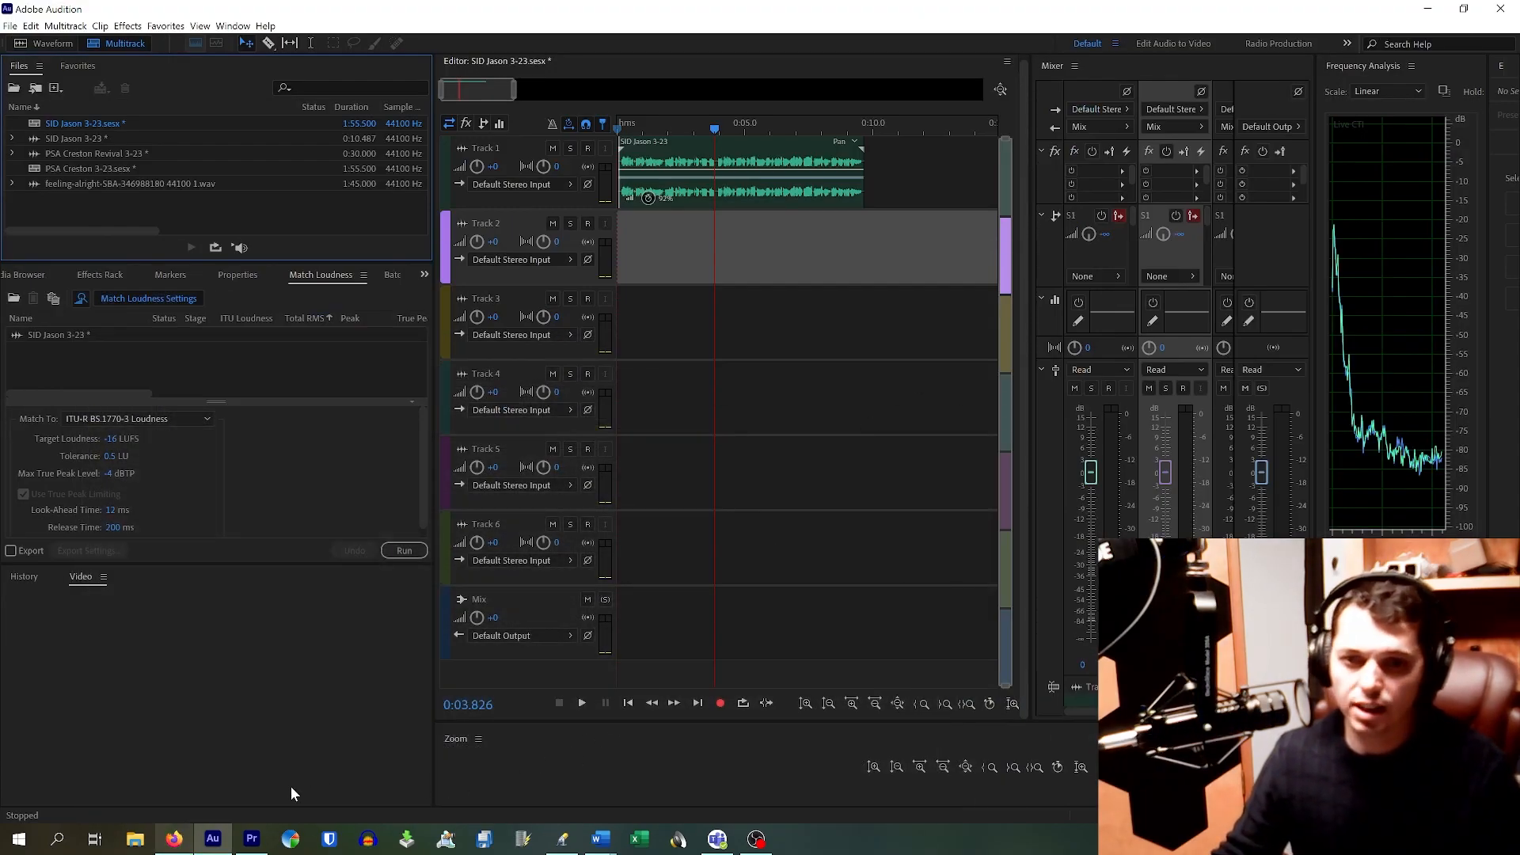
# Step: Import the Brand New Day WAV from the Downloads folder into Audition's Files panel
pyautogui.click(135, 839)
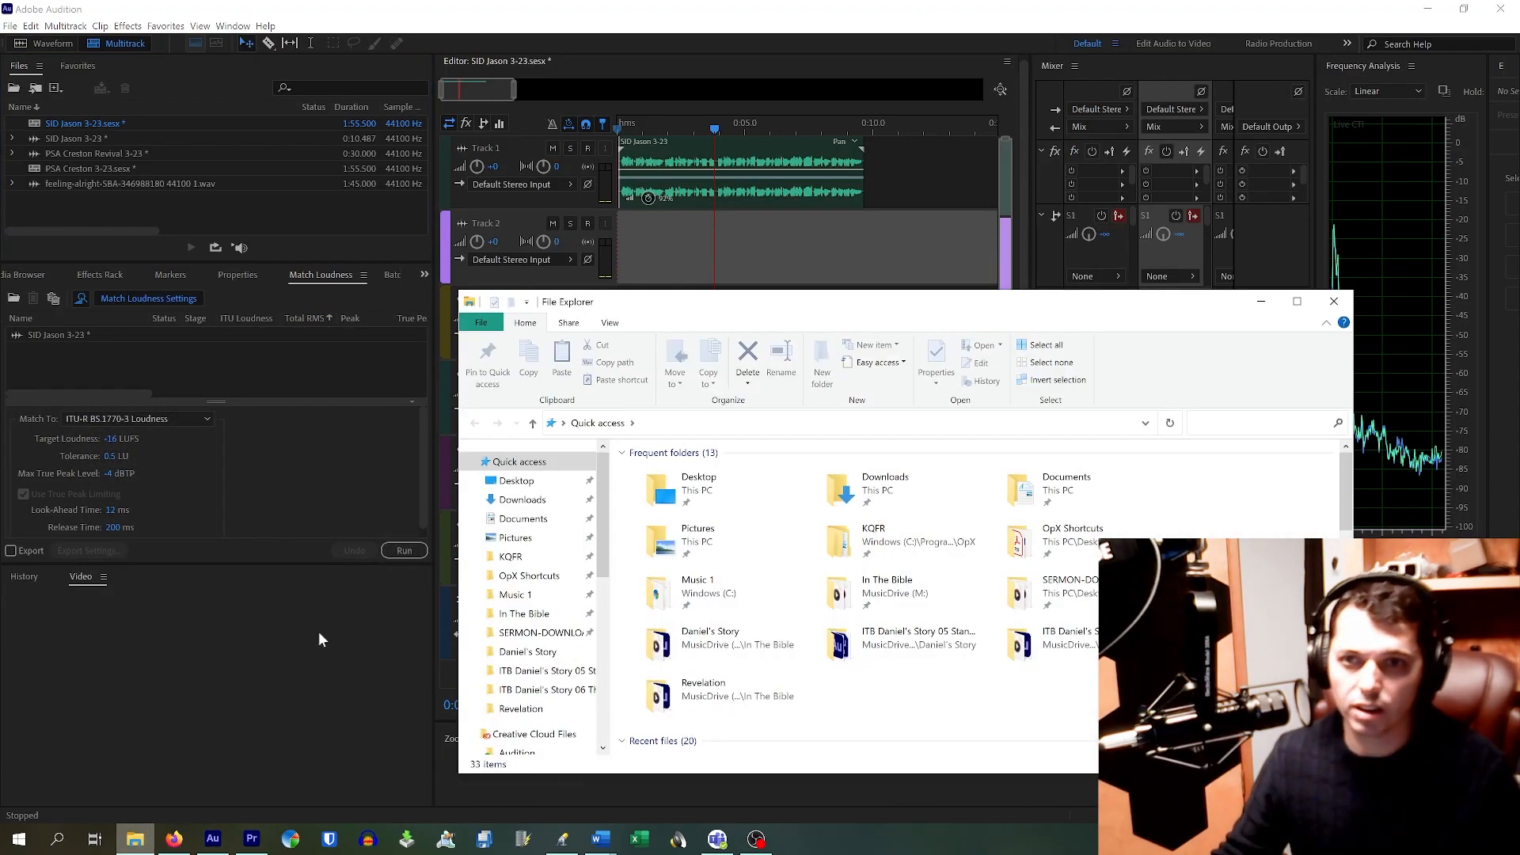
pyautogui.moveTo(834, 308); pyautogui.dragTo(906, 299)
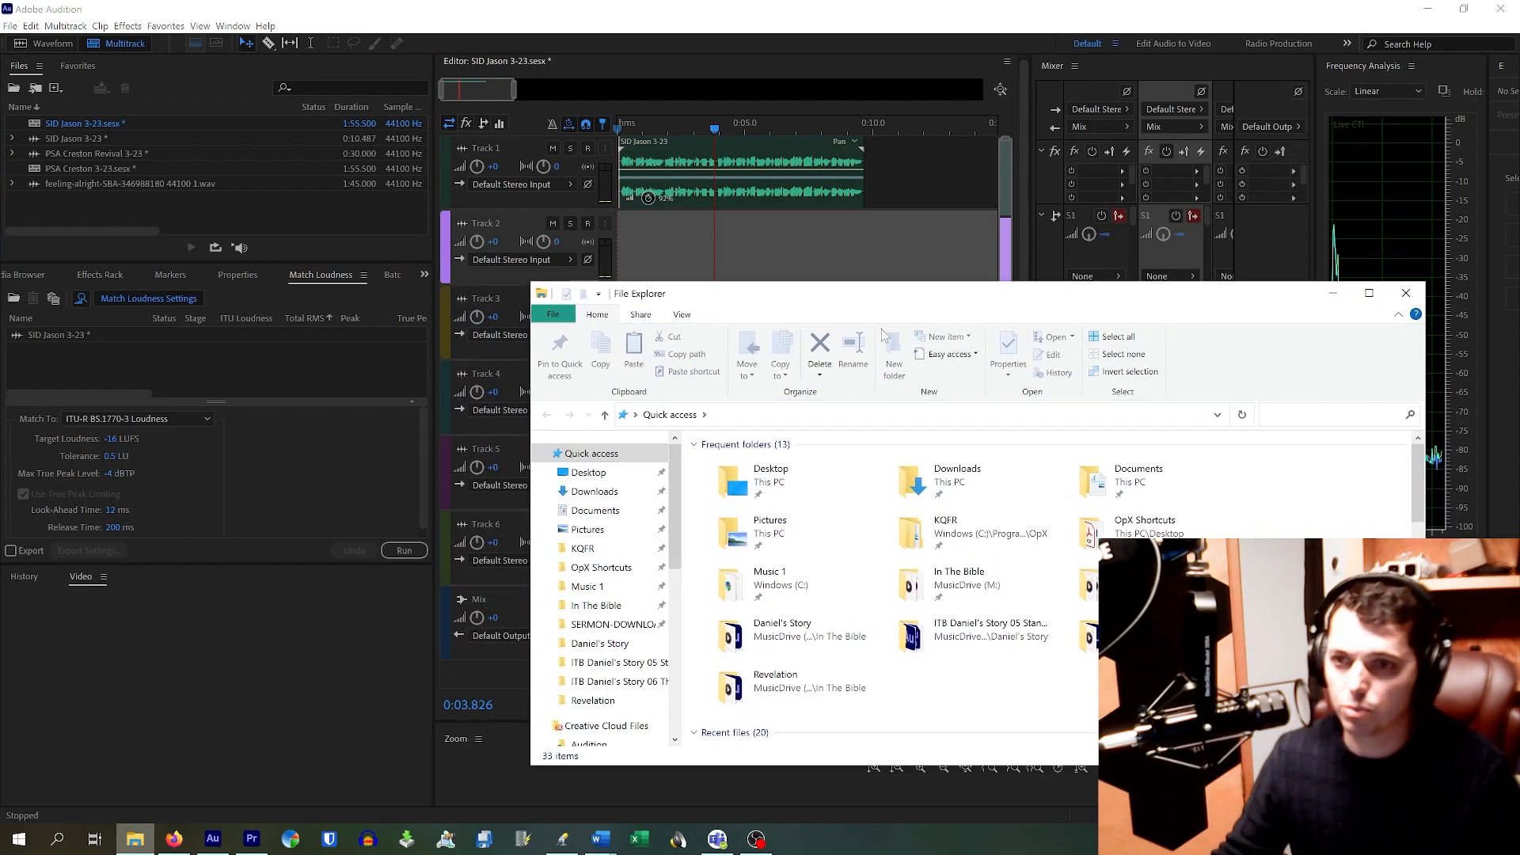
pyautogui.doubleClick(955, 474)
pyautogui.click(835, 484)
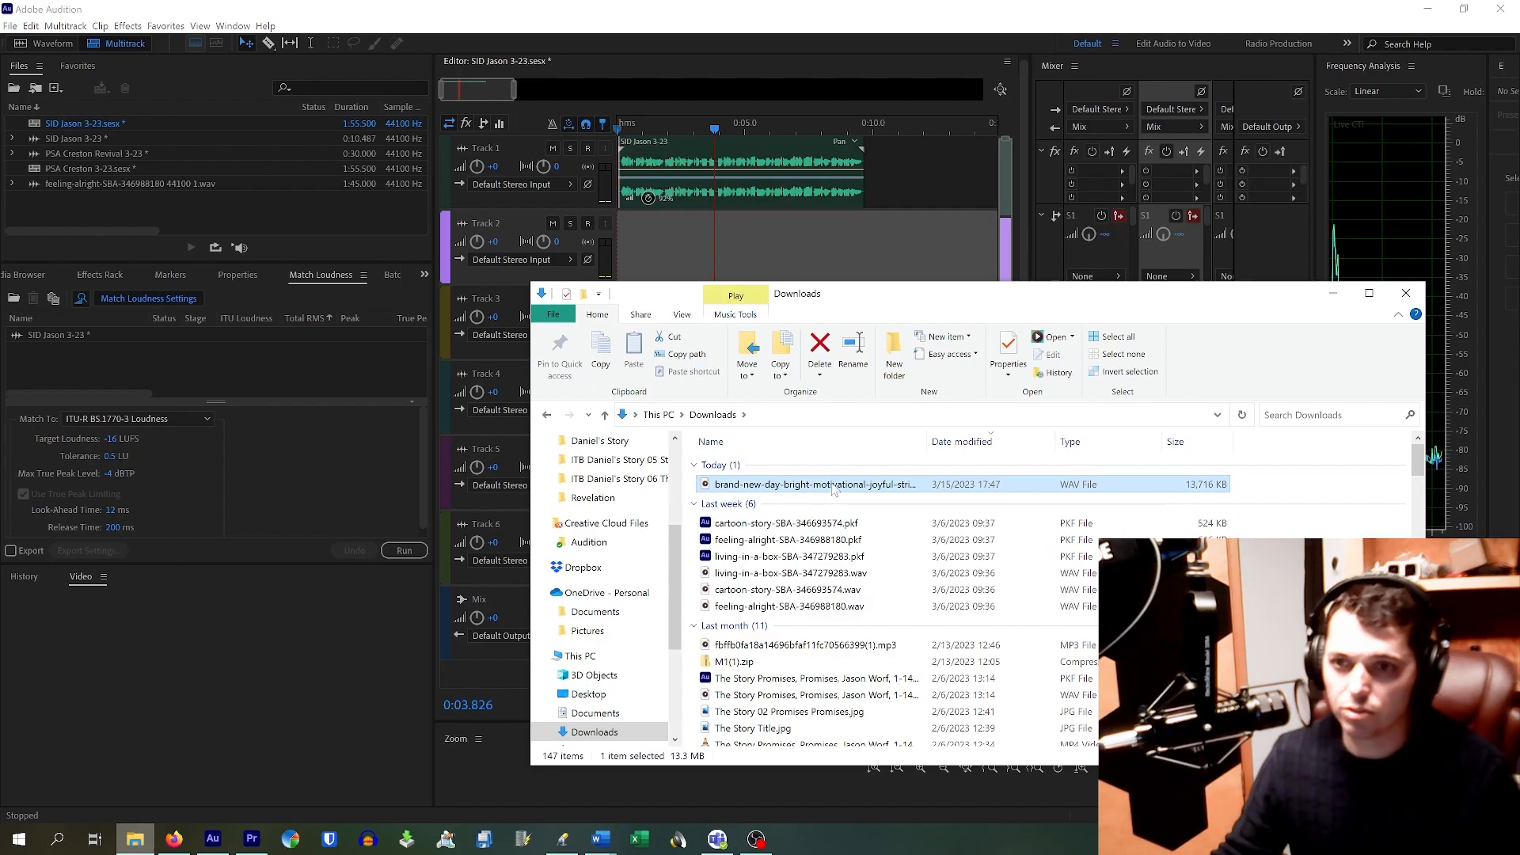
pyautogui.moveTo(834, 491); pyautogui.dragTo(213, 229)
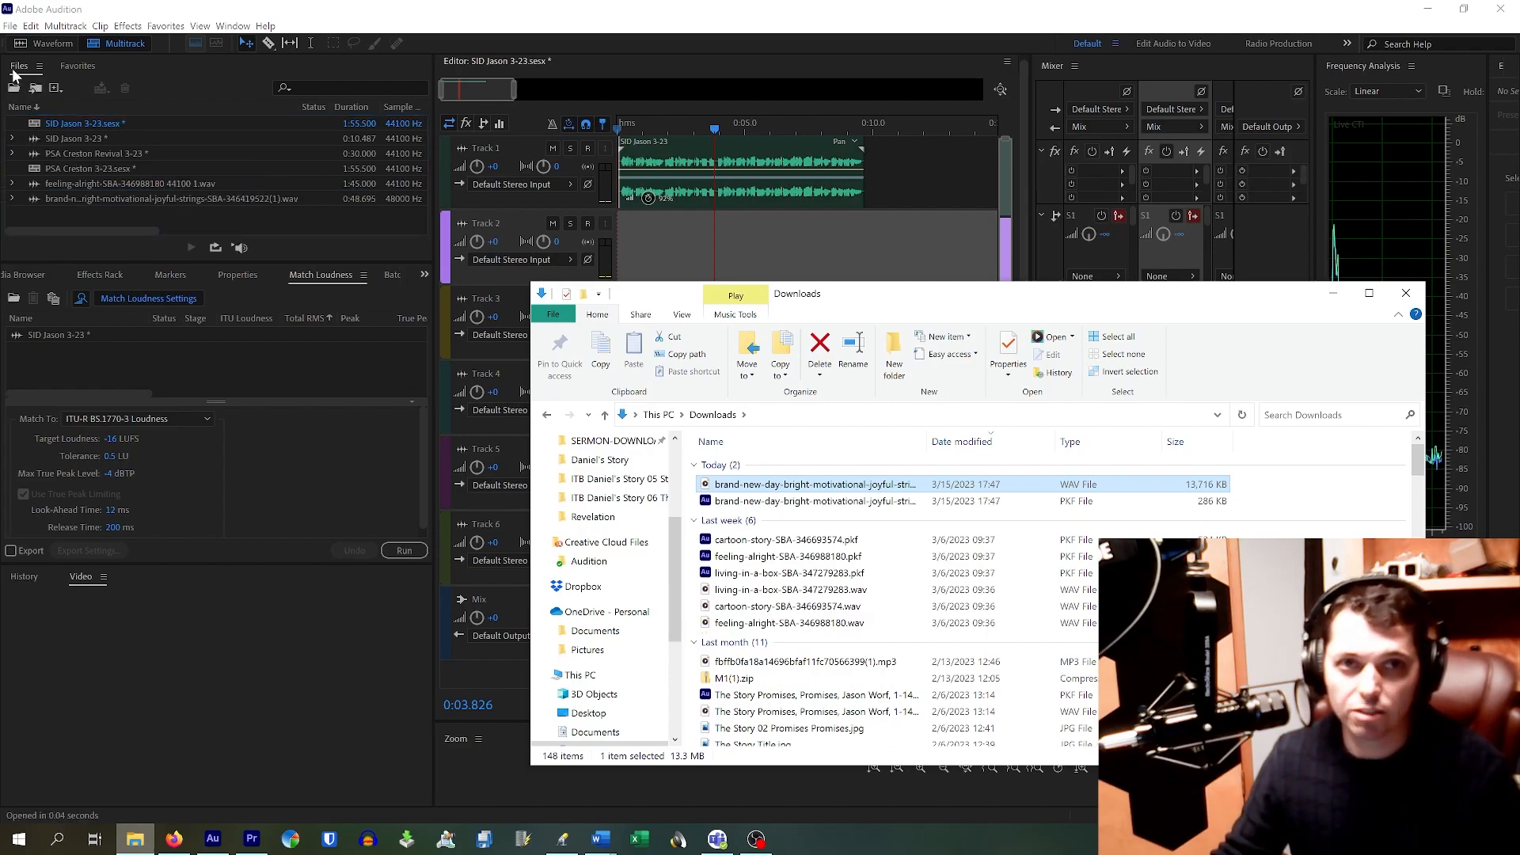
pyautogui.click(74, 198)
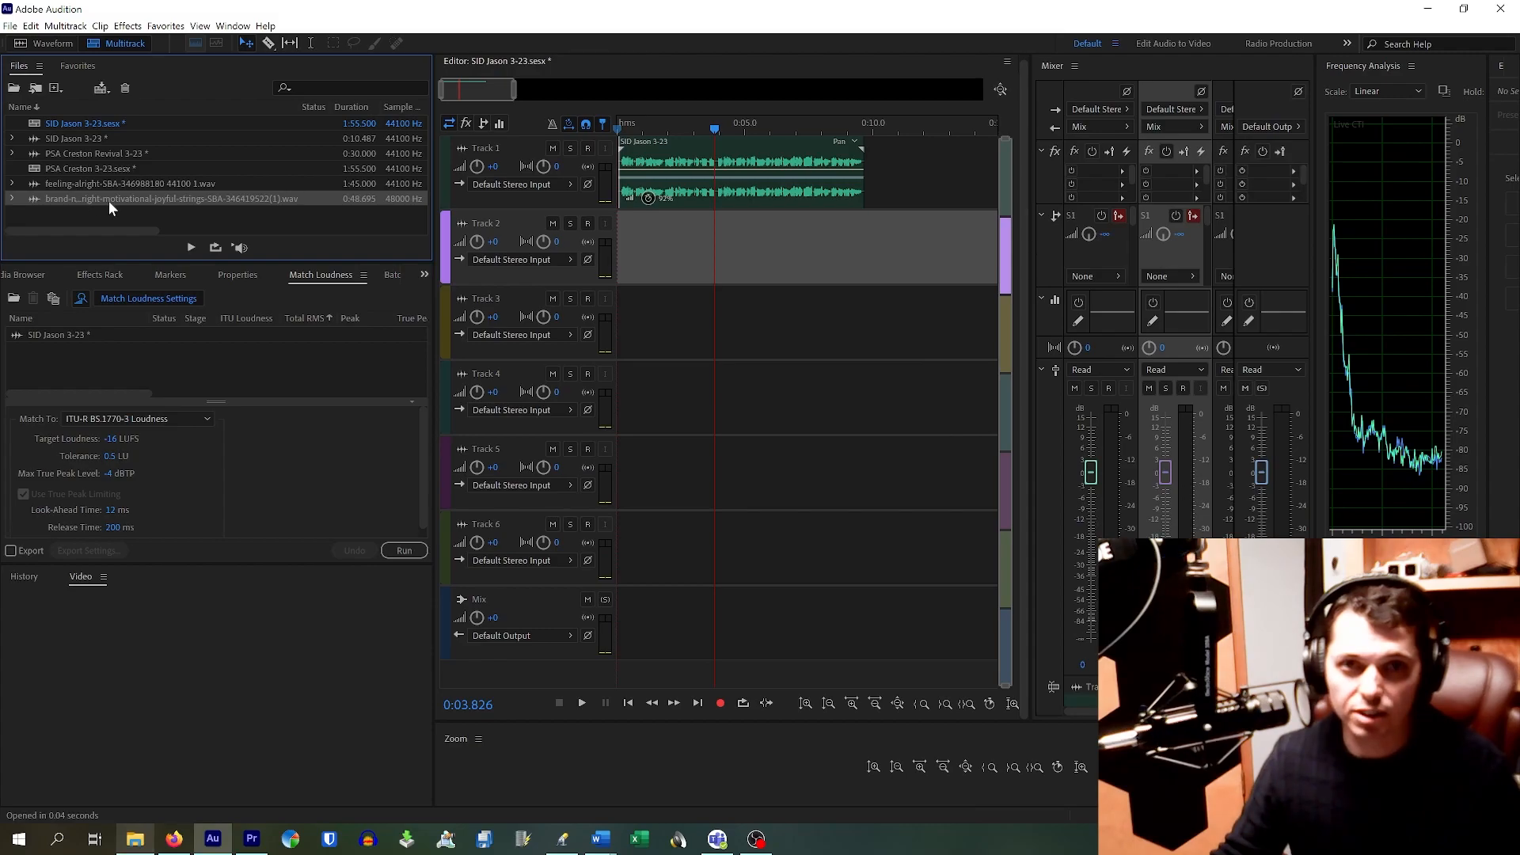
# Step: Place Brand New Day on Track 2 converted to 44100 Hz, and close the 48000 Hz original
pyautogui.moveTo(108, 202); pyautogui.dragTo(615, 274)
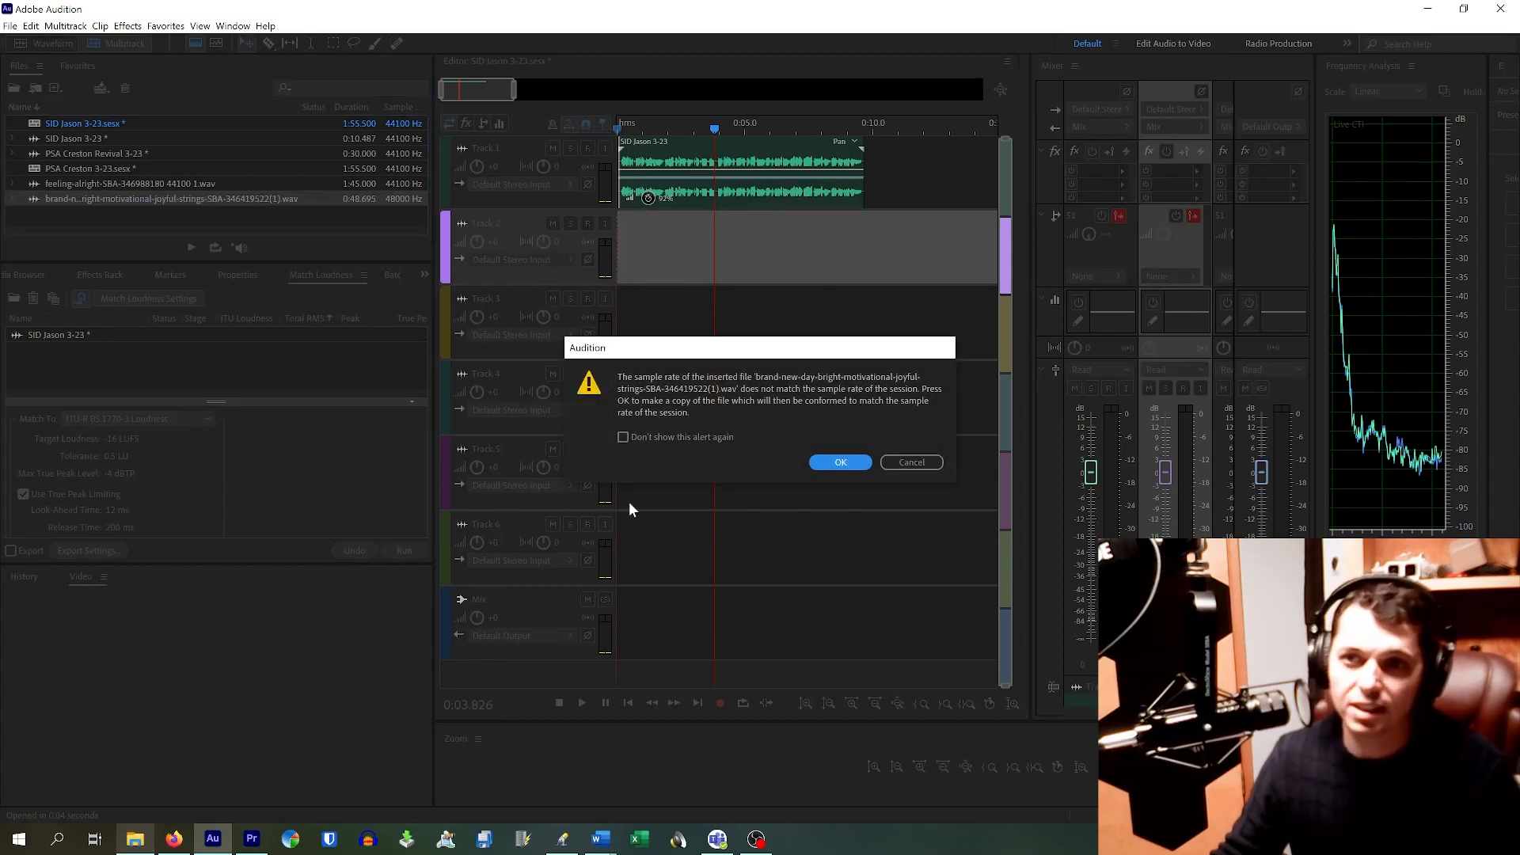
pyautogui.click(841, 465)
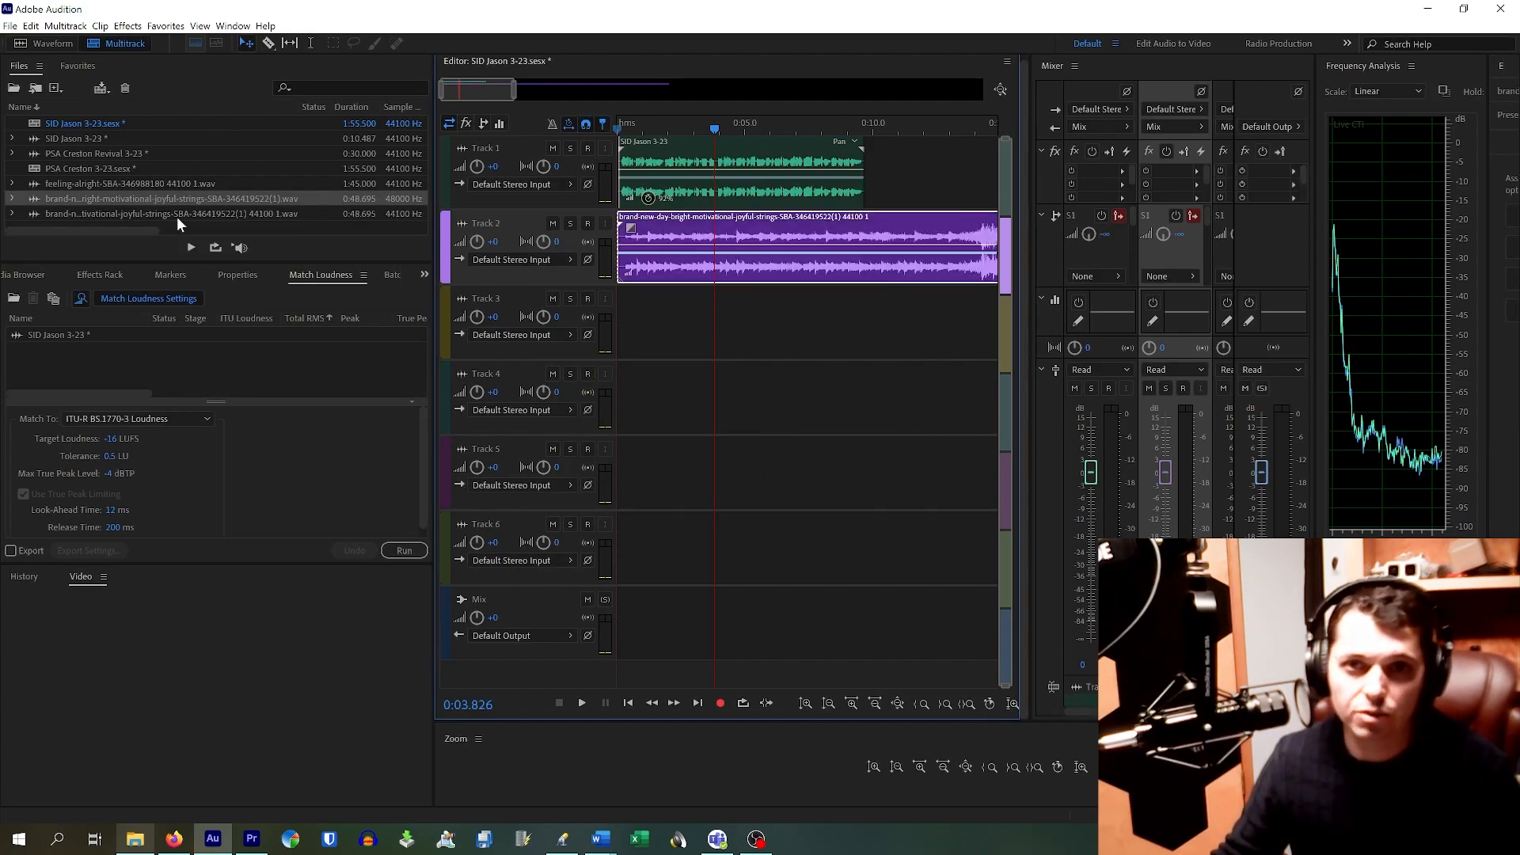
pyautogui.click(182, 194)
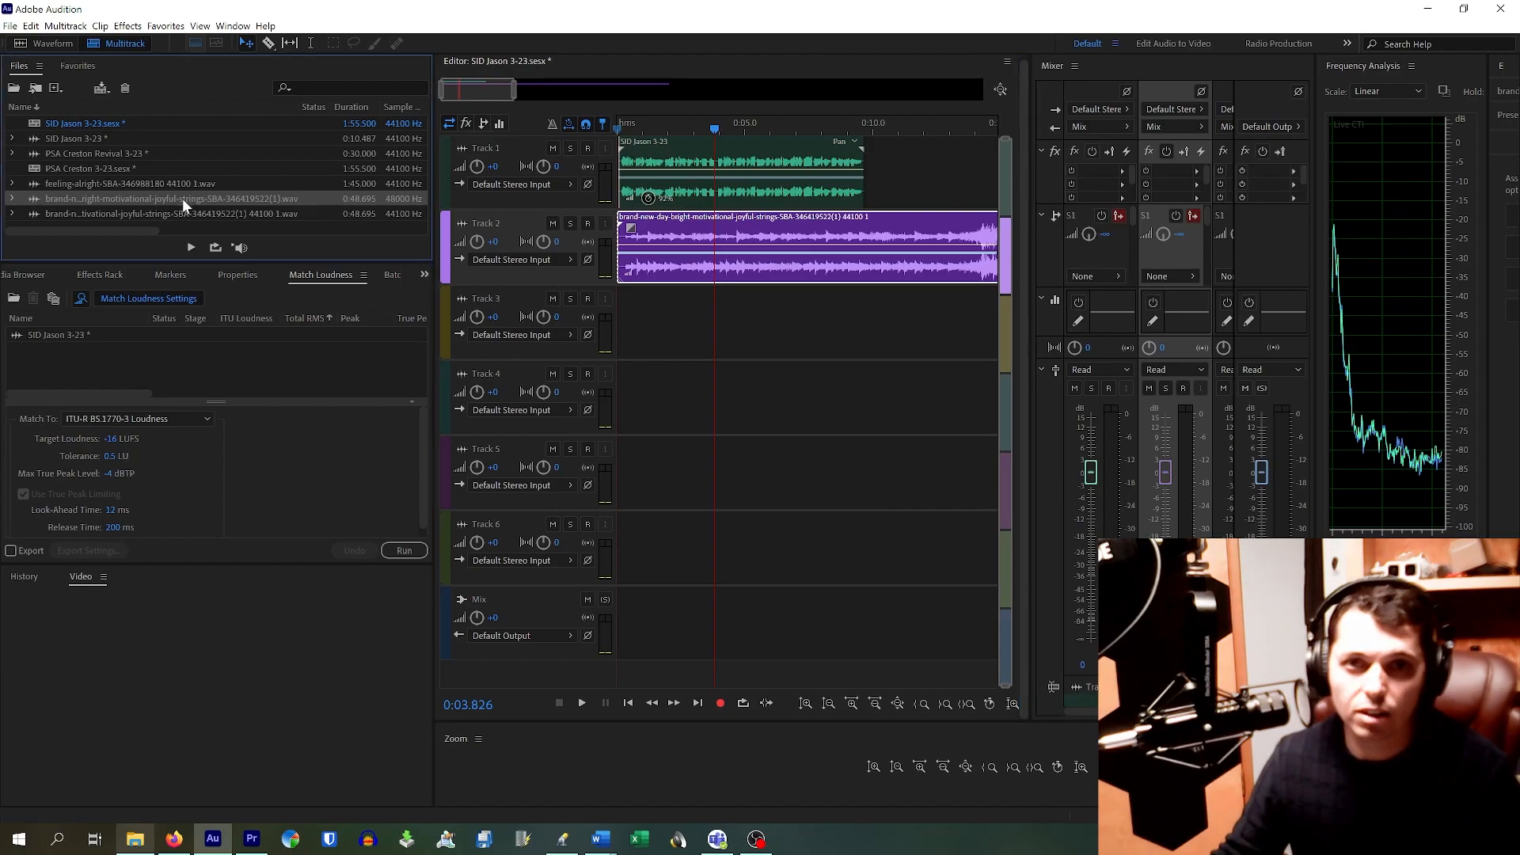
pyautogui.rightClick(182, 198)
pyautogui.click(241, 260)
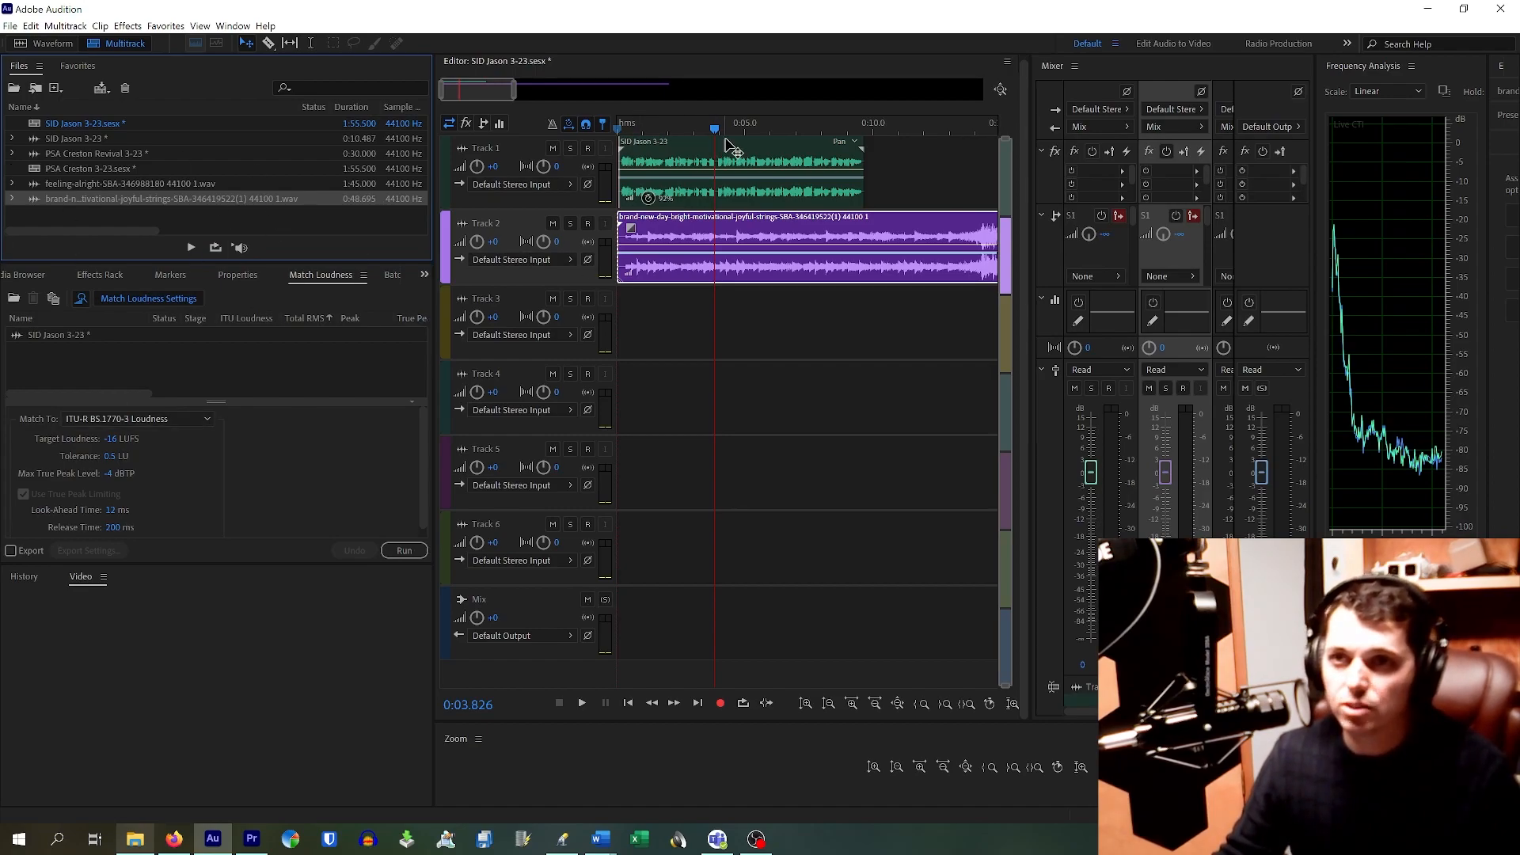
# Step: Play the session from the start to check the mix
pyautogui.moveTo(713, 129); pyautogui.dragTo(622, 127)
pyautogui.press('space')
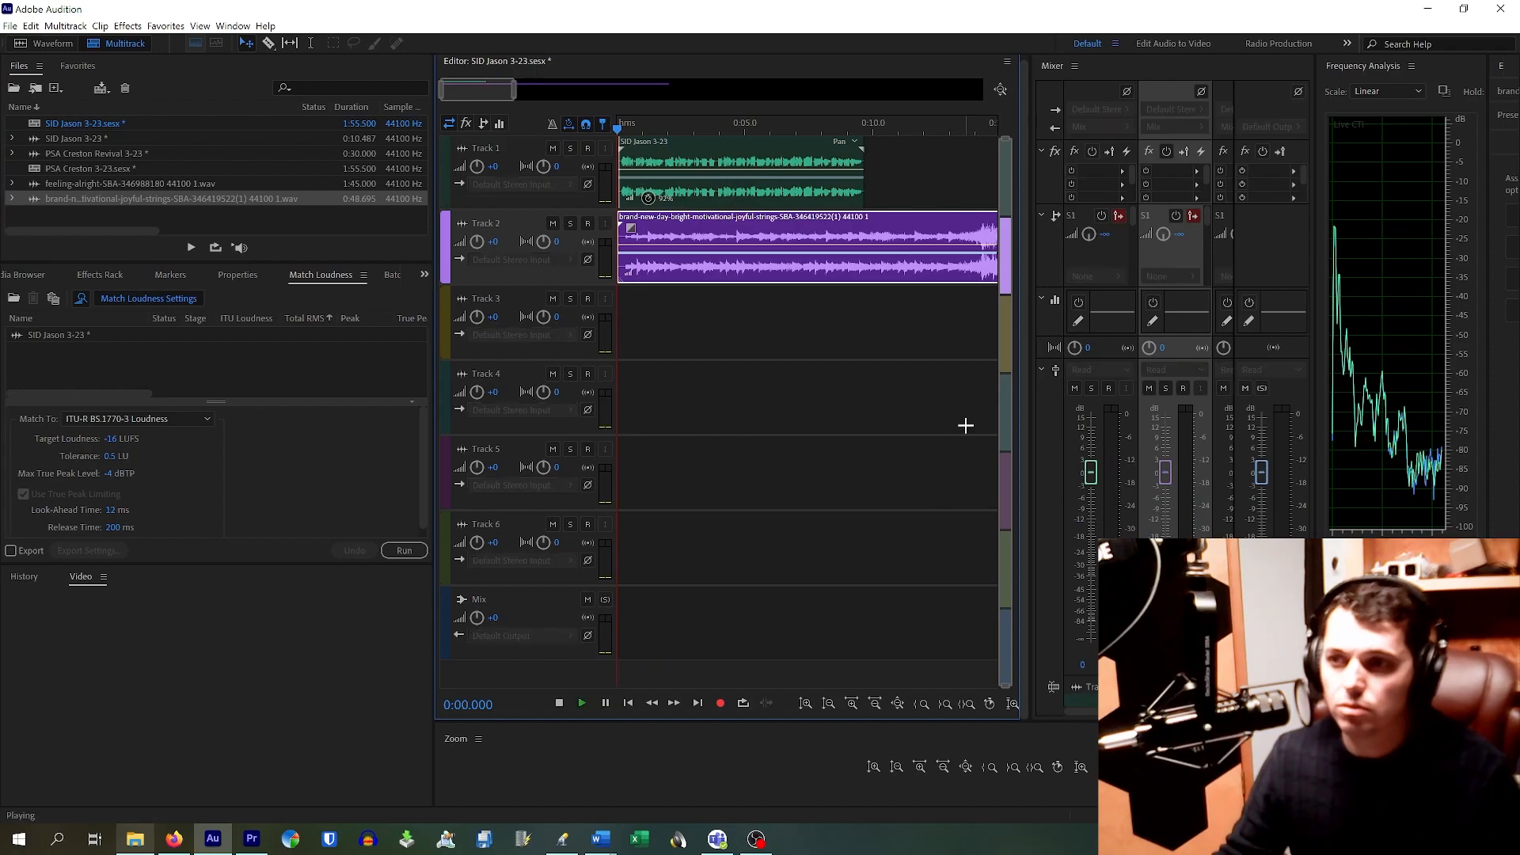
pyautogui.press('space')
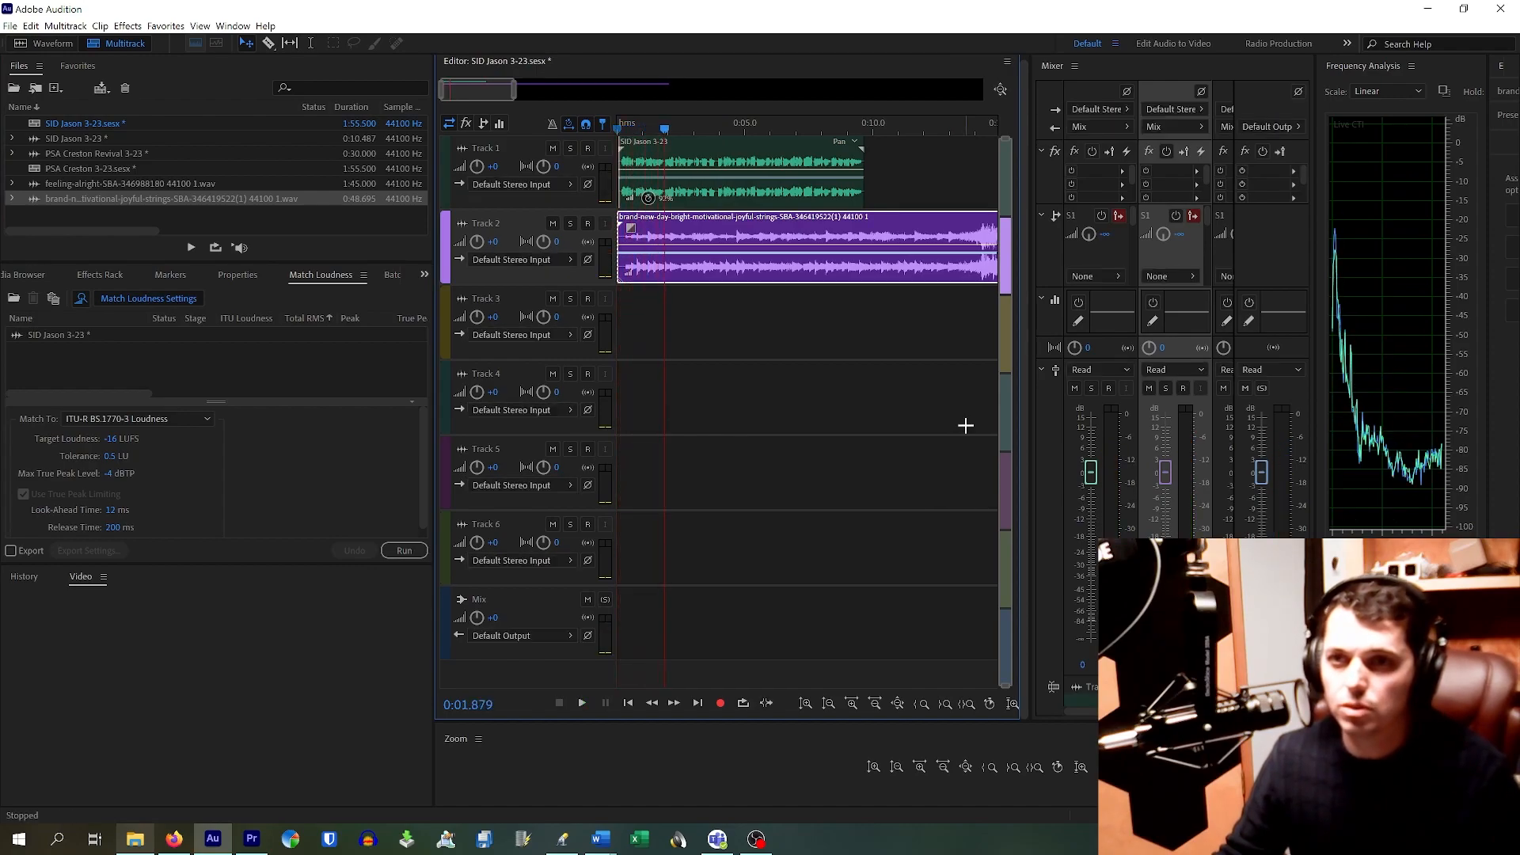
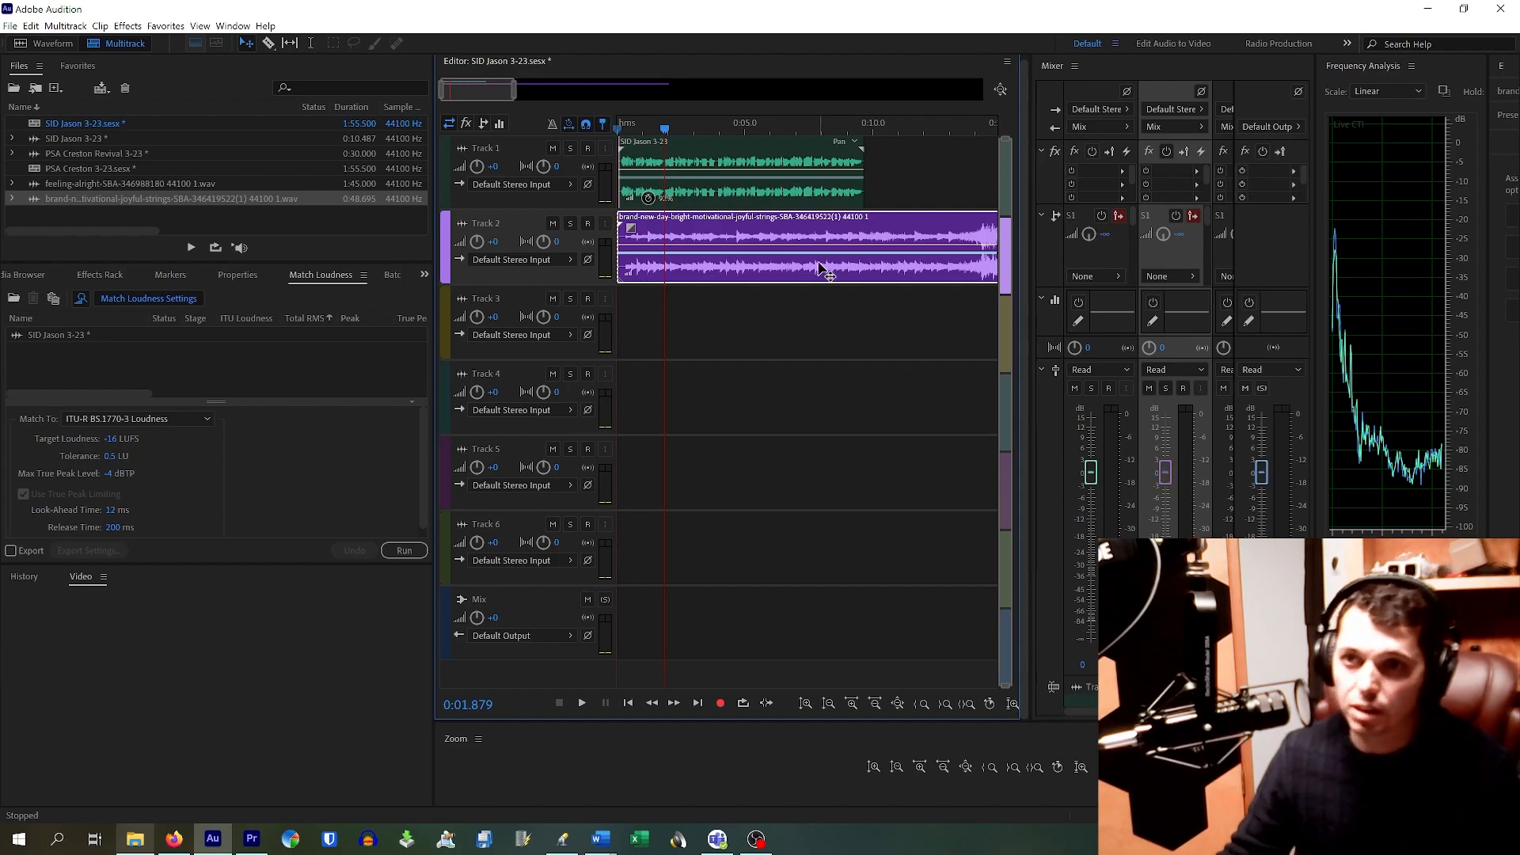
# Step: Lower Track 2's music fader to -9.3 dB and play the mix from the start to check
pyautogui.moveTo(1163, 483); pyautogui.dragTo(1170, 521)
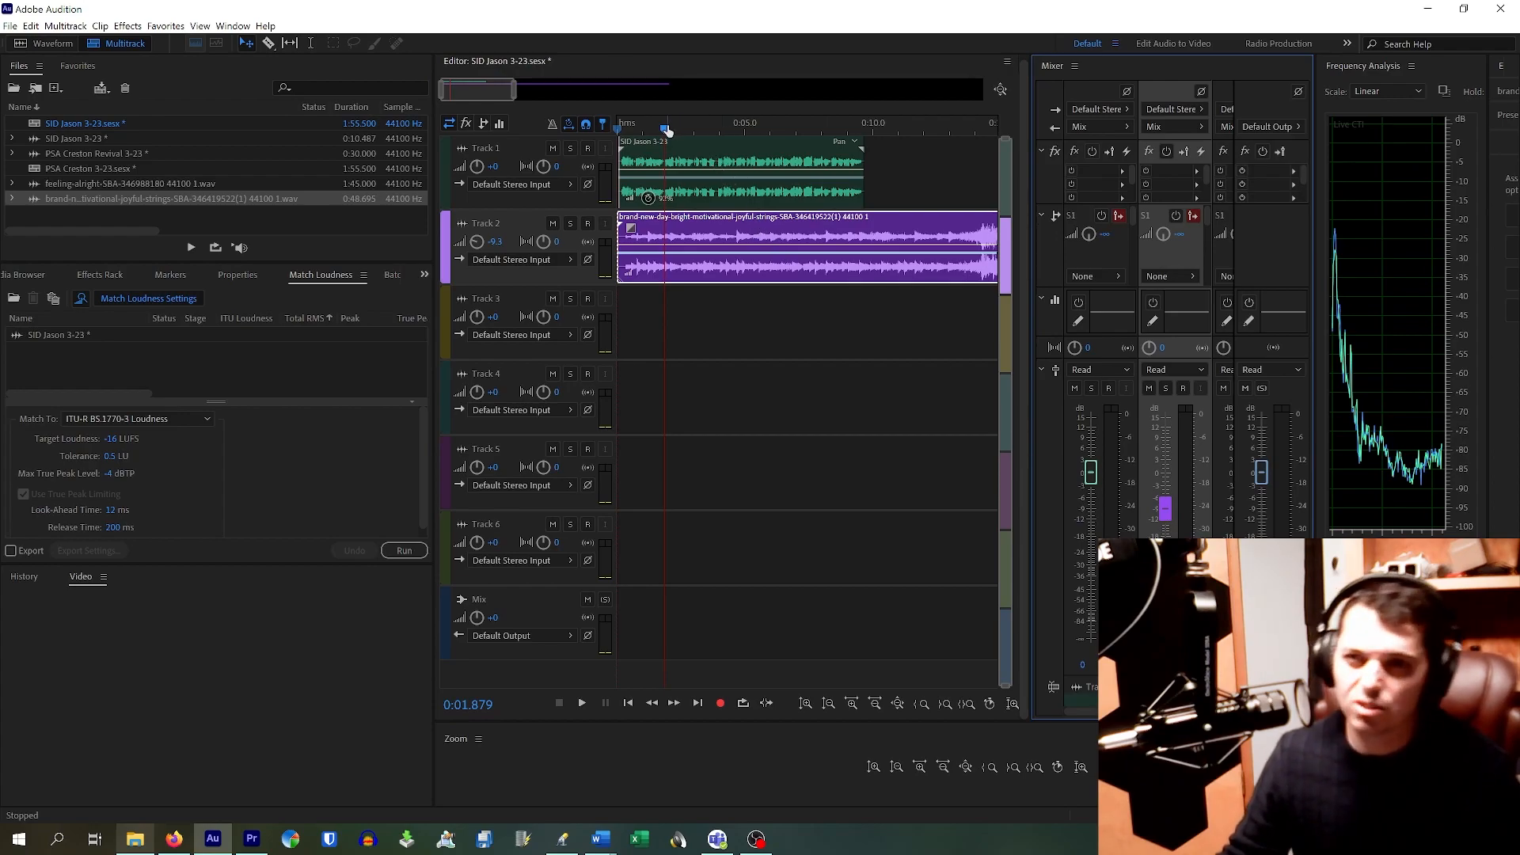
pyautogui.moveTo(664, 131); pyautogui.dragTo(620, 128)
pyautogui.press('space')
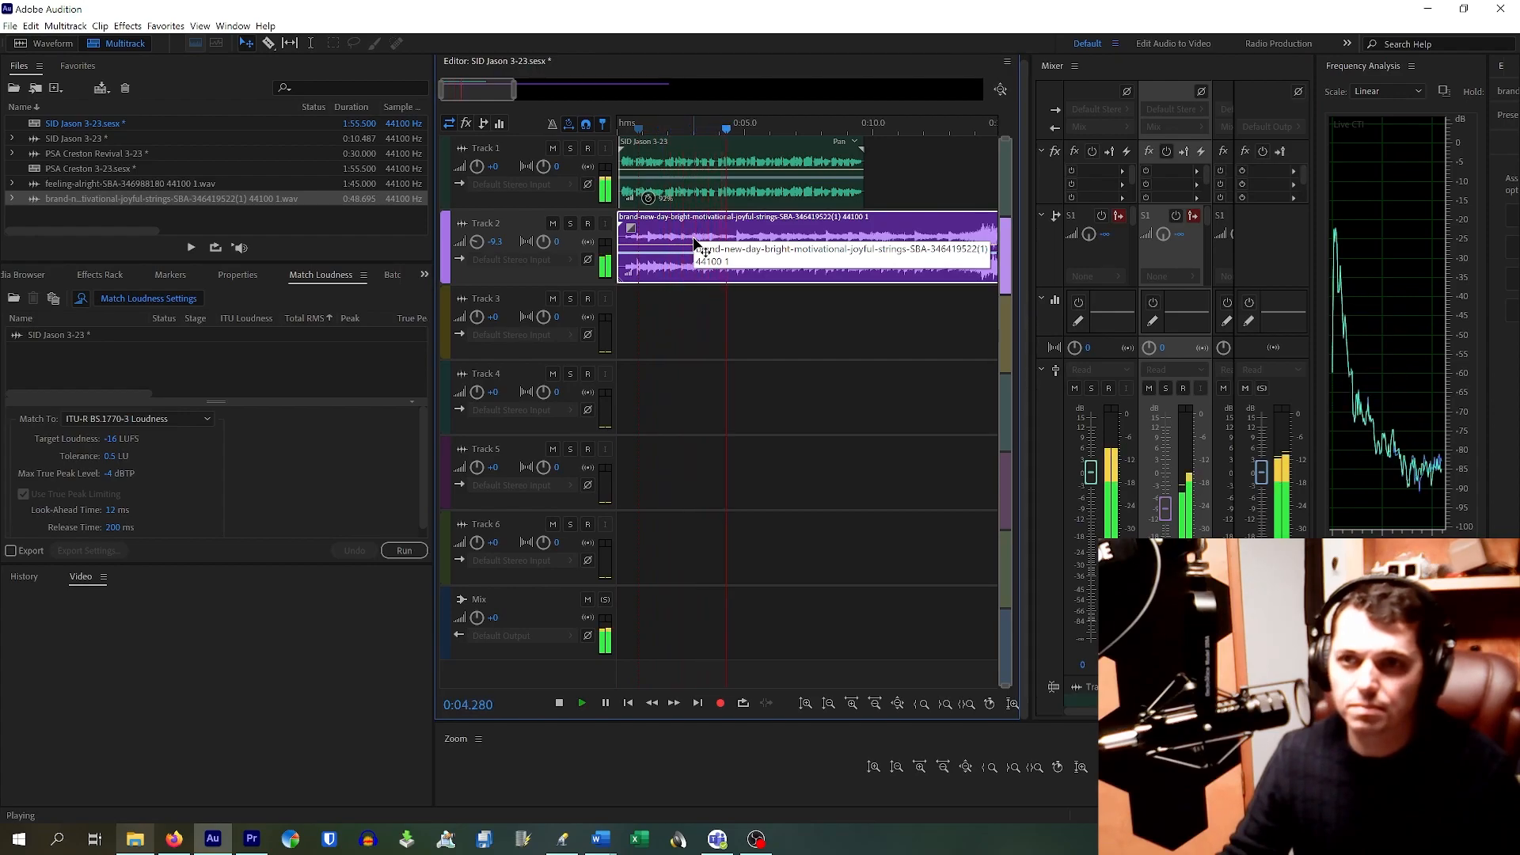
pyautogui.press('space')
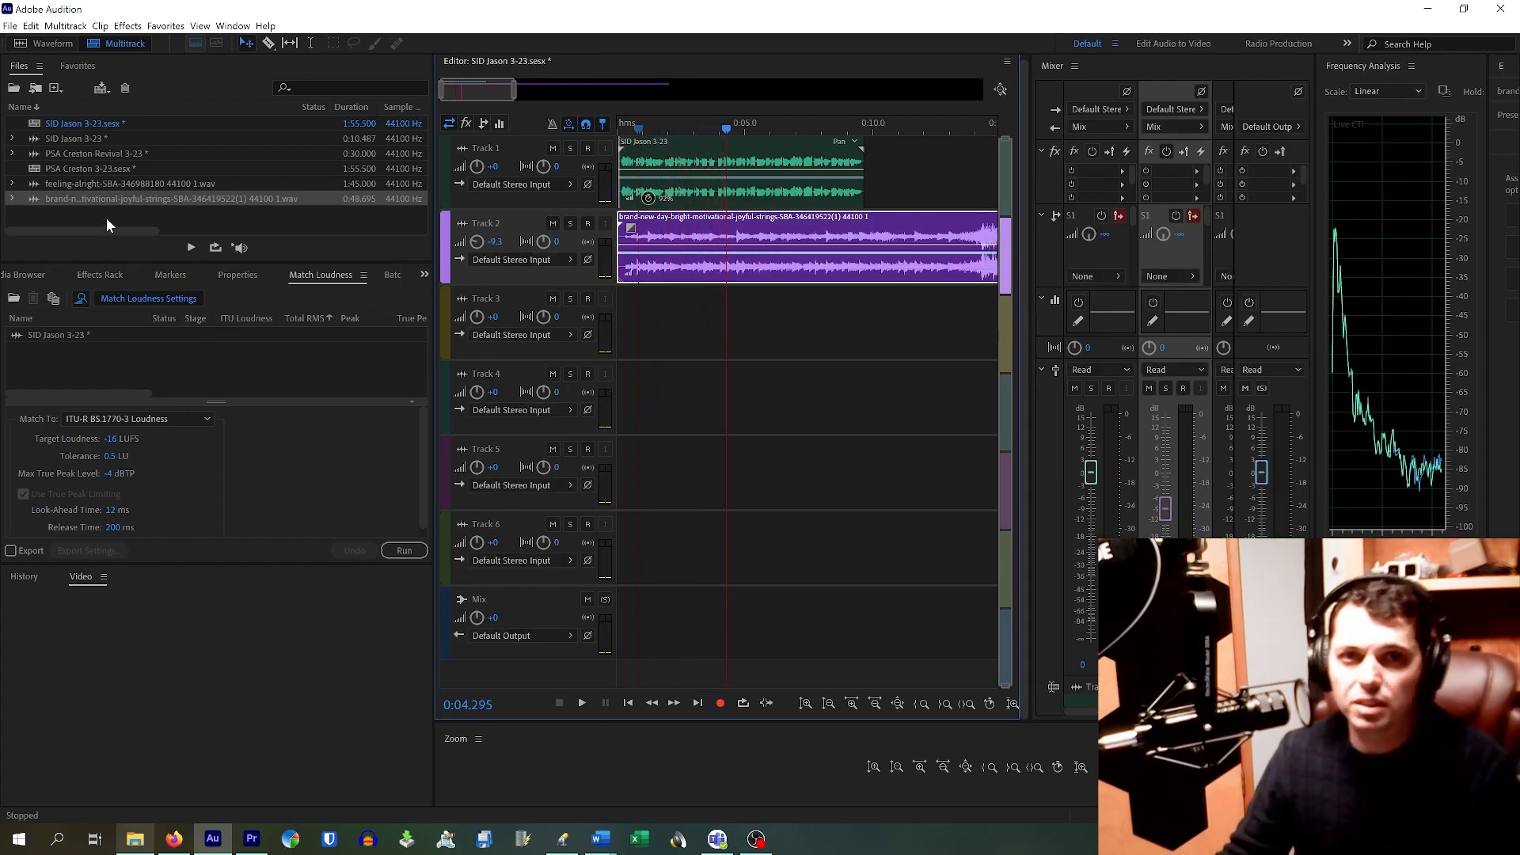
# Step: Swap the SID Jason 3-23 entry in Match Loudness for the music WAV and match it to -16 LUFS
pyautogui.rightClick(82, 338)
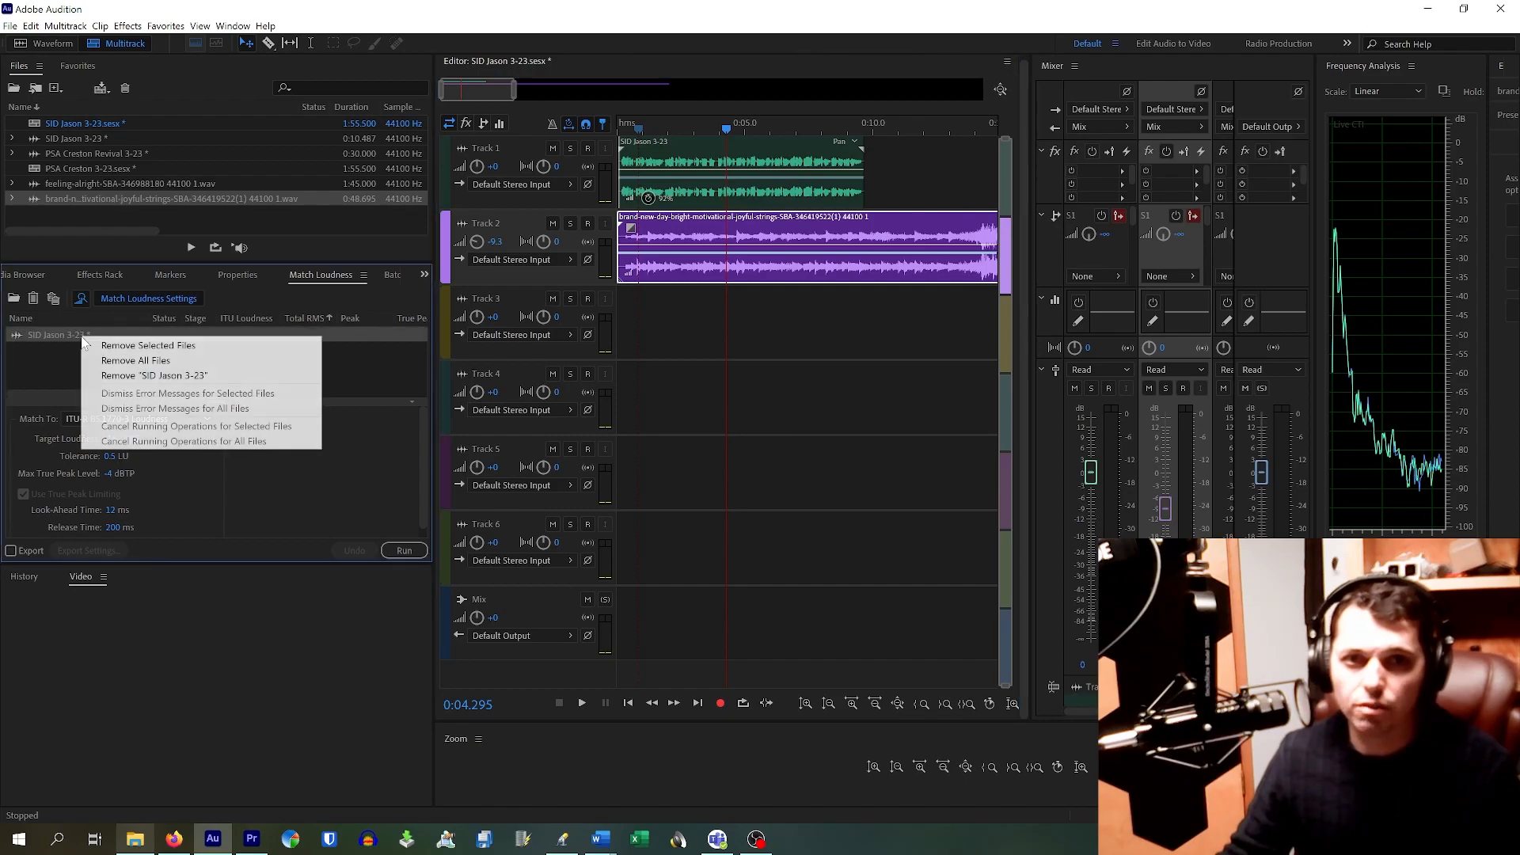
pyautogui.click(95, 345)
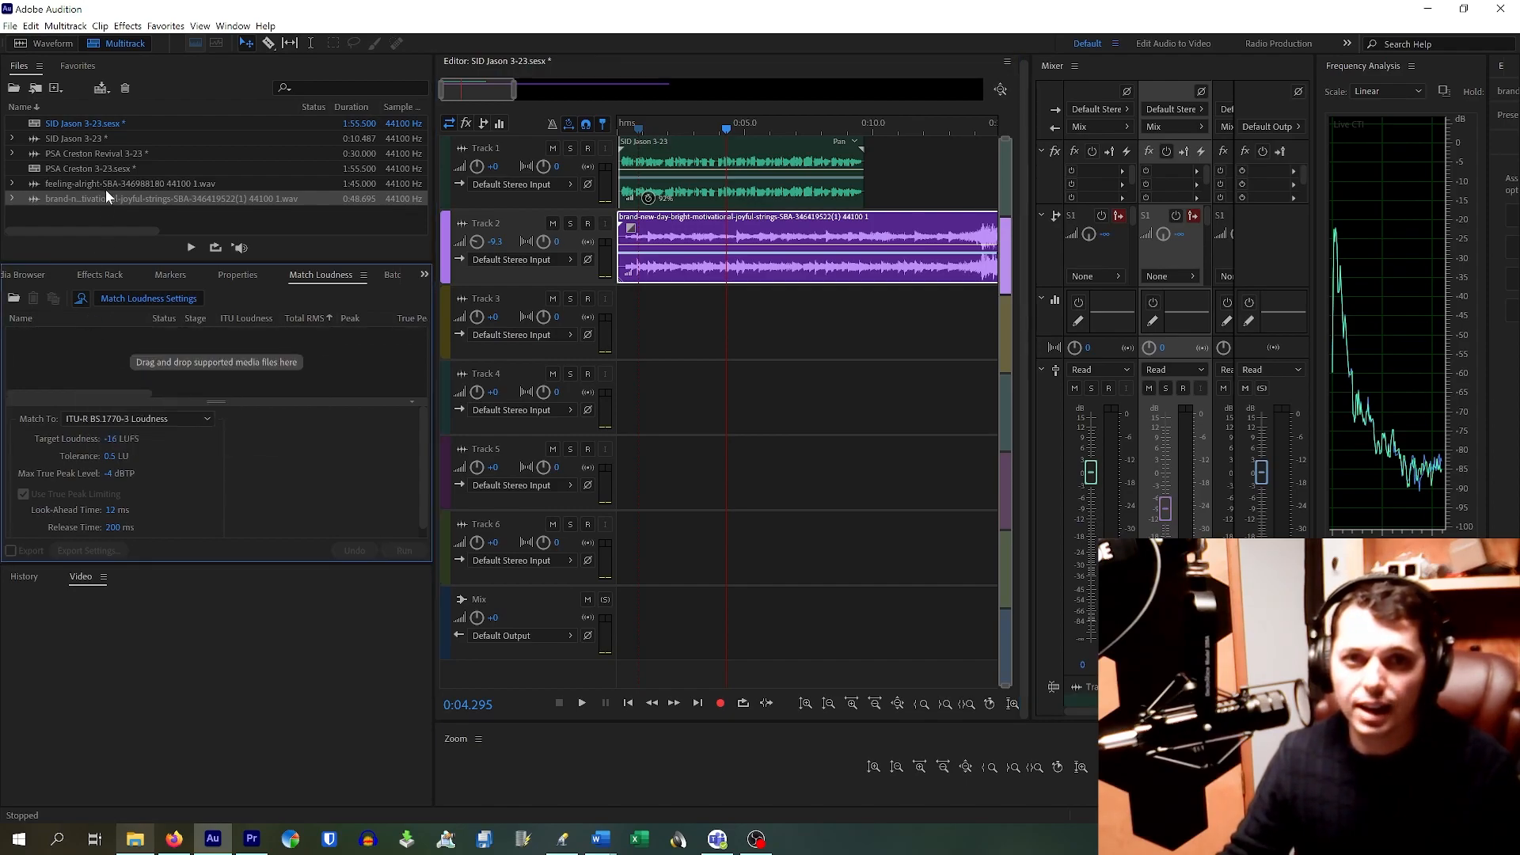
pyautogui.moveTo(105, 201); pyautogui.dragTo(69, 348)
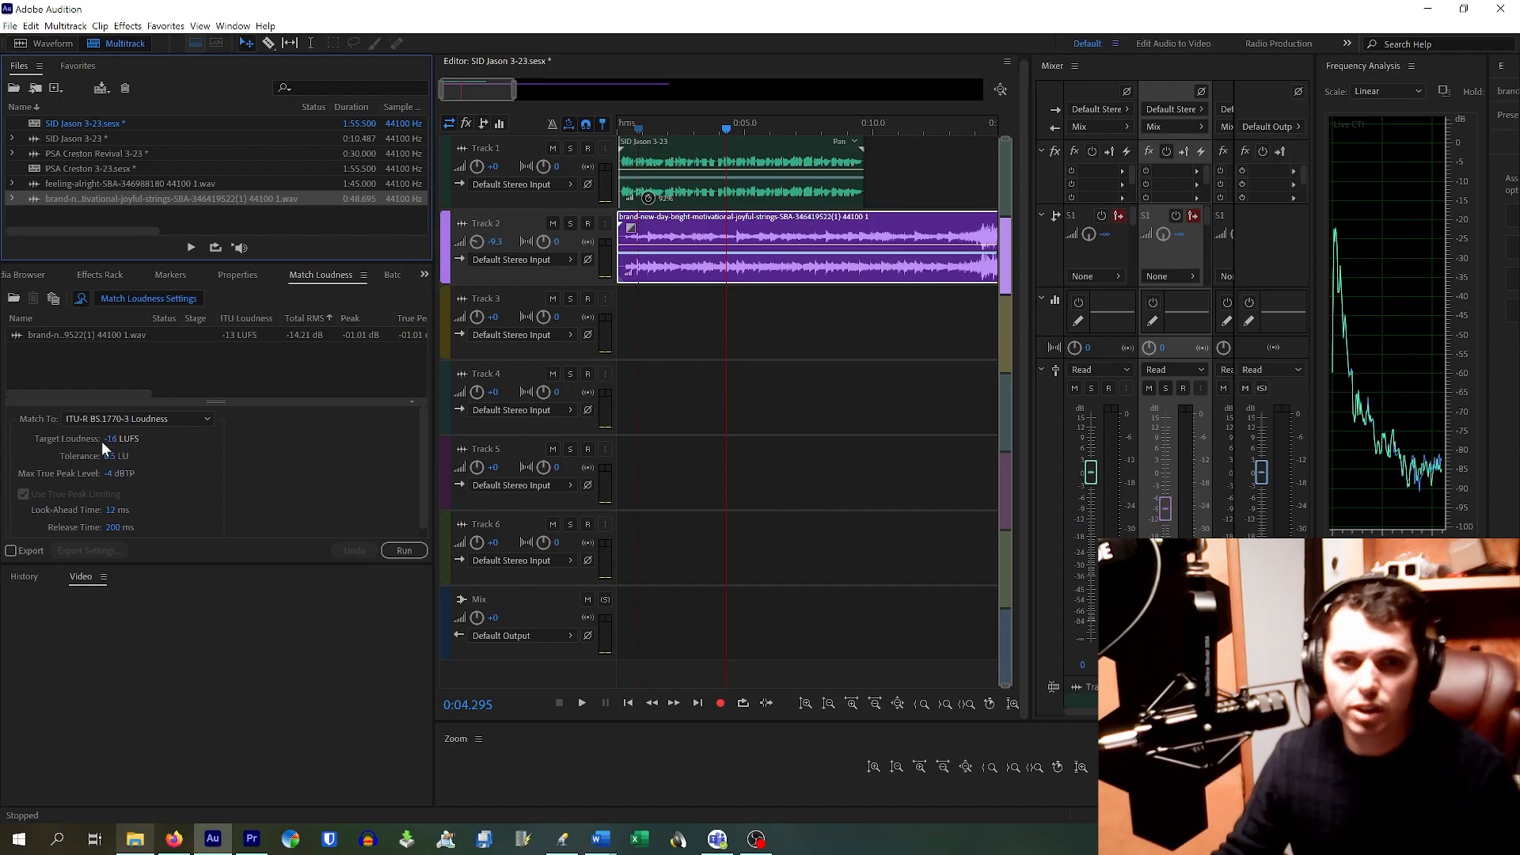
pyautogui.click(406, 551)
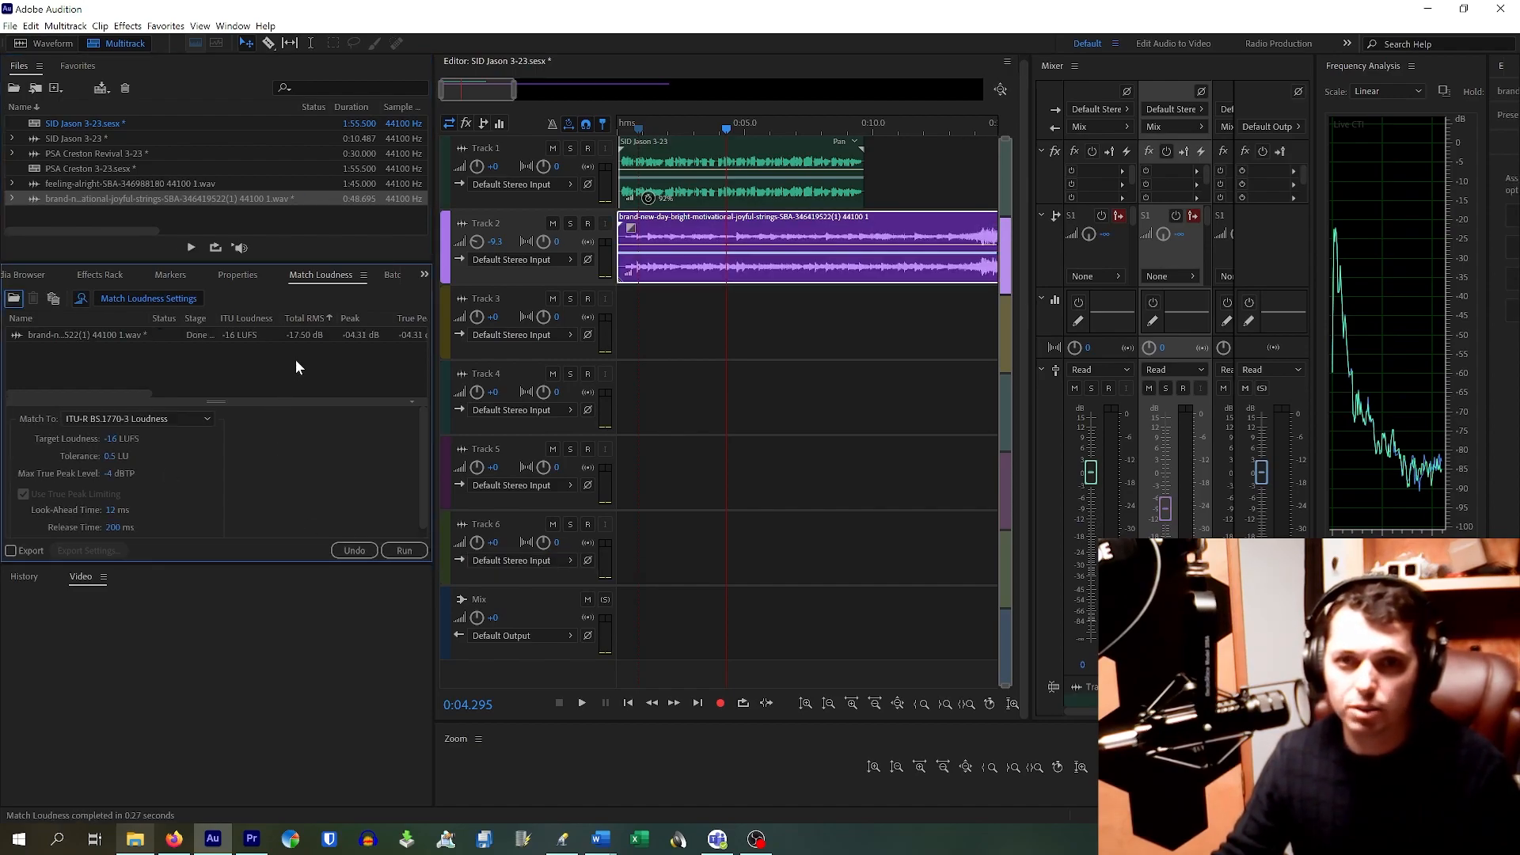
# Step: Clear the processed music file from the Match Loudness list and return the playhead to the start
pyautogui.rightClick(201, 339)
pyautogui.click(238, 359)
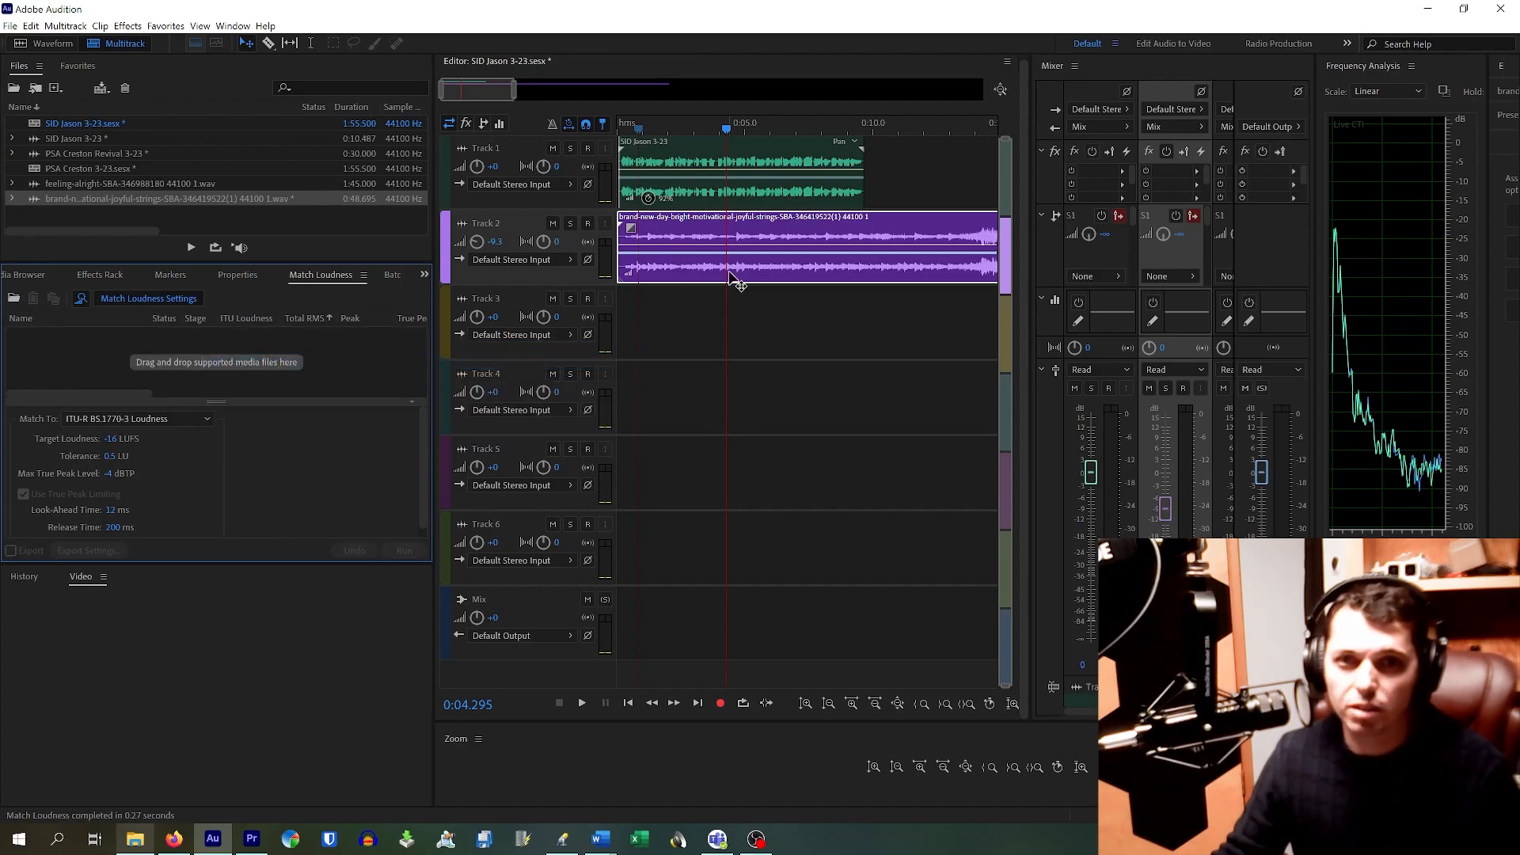
pyautogui.moveTo(710, 125); pyautogui.dragTo(609, 109)
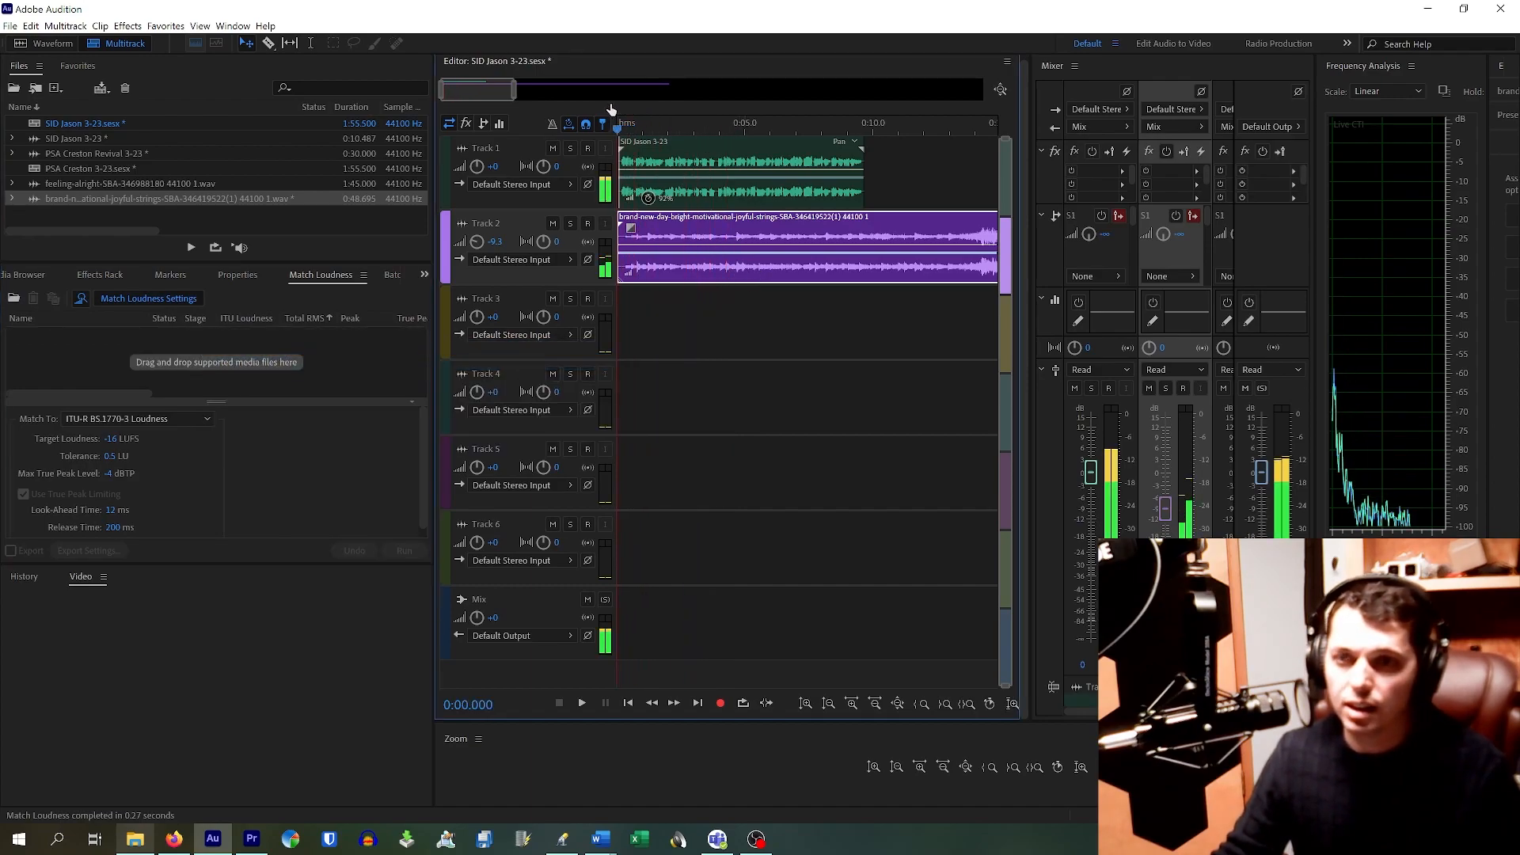
# Step: Zoom out, try the voice-over clip at about 0:16, and audition it from there
pyautogui.press('space')
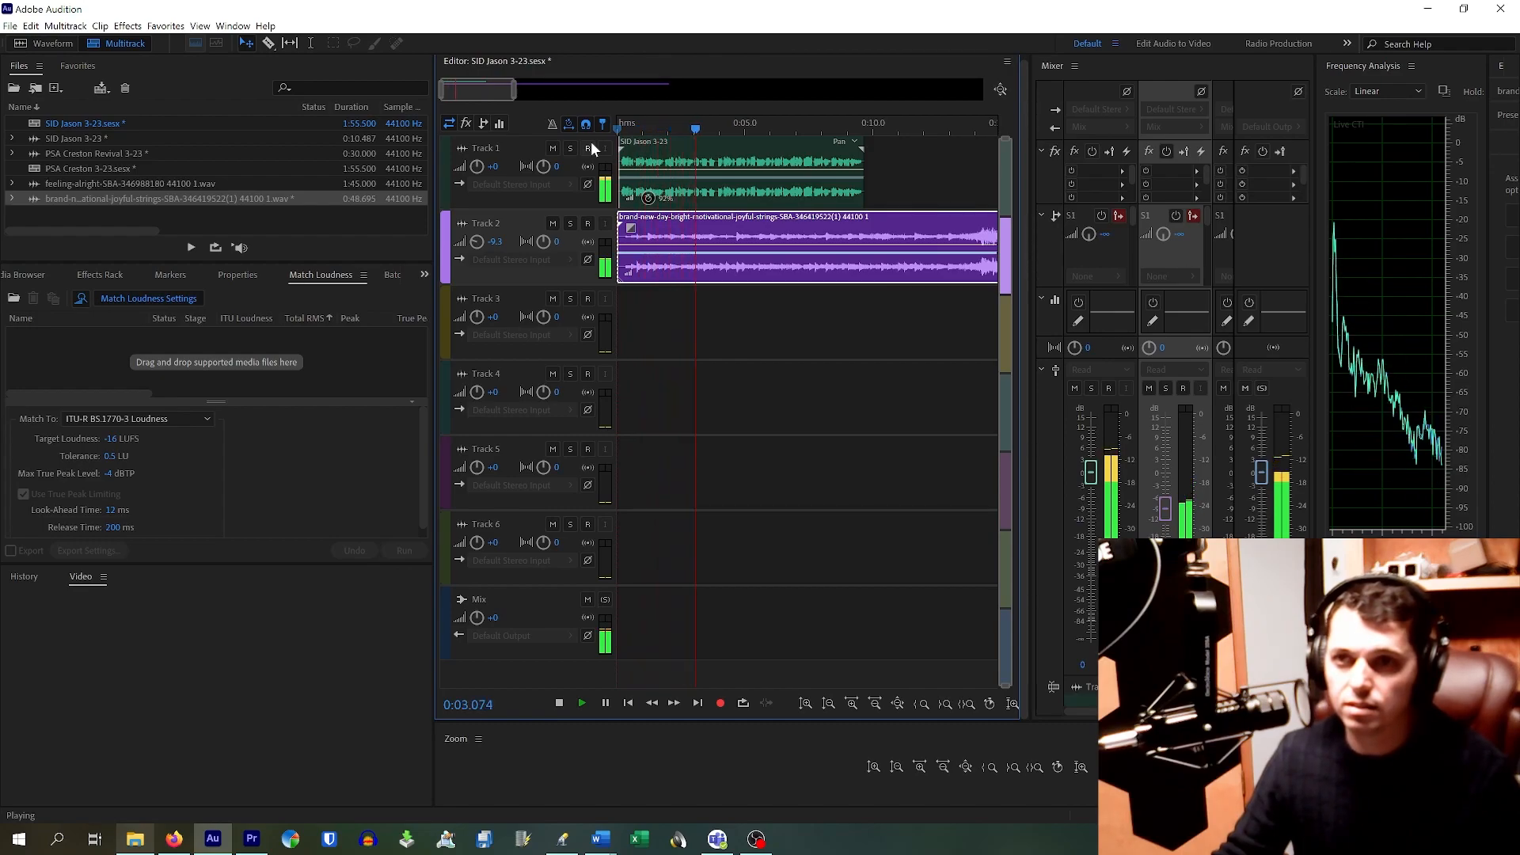
pyautogui.press('space')
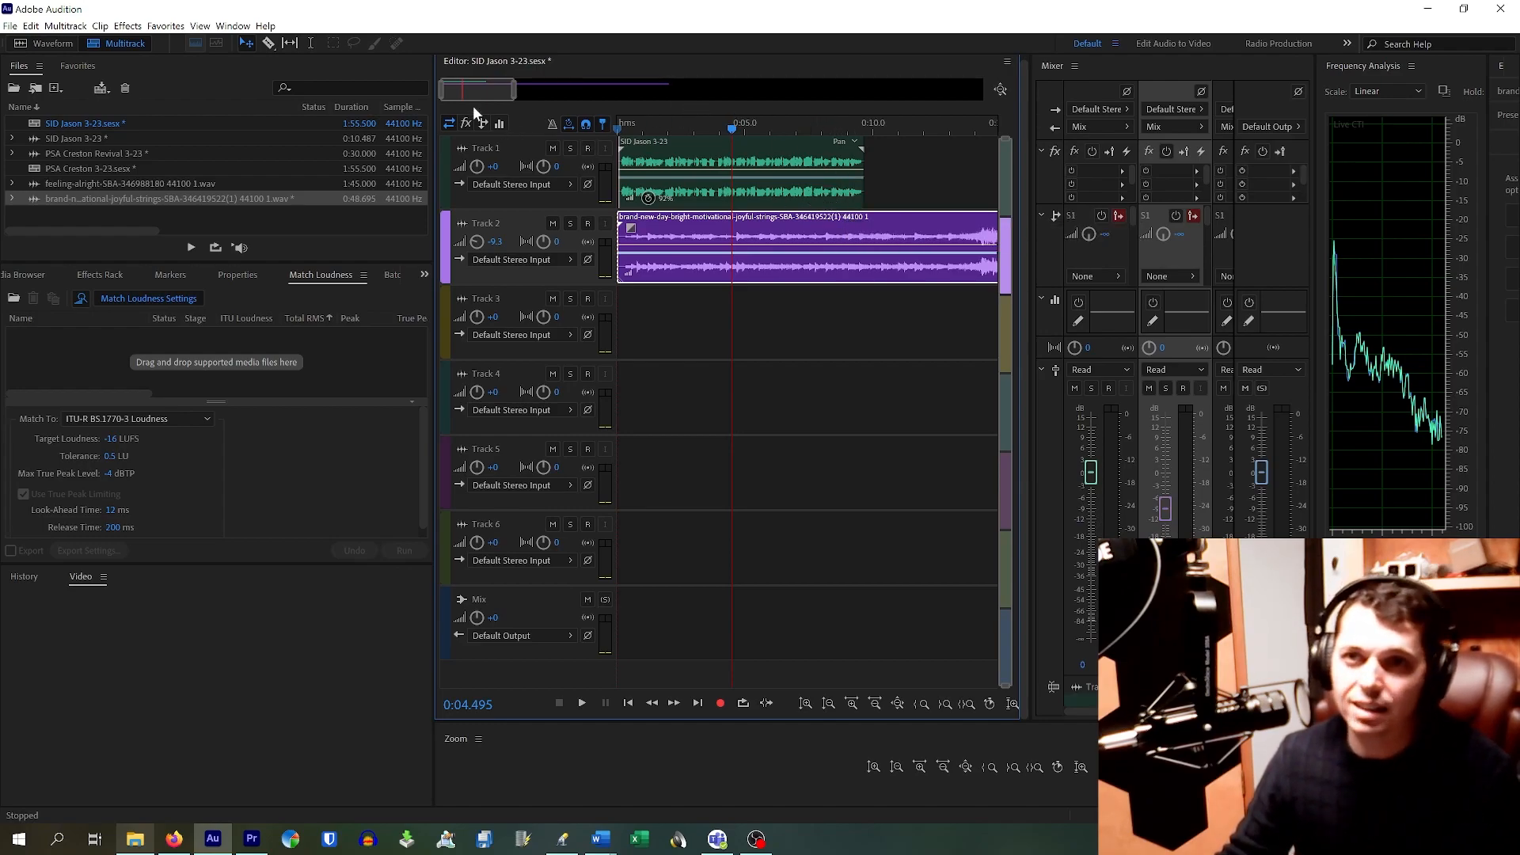
pyautogui.moveTo(512, 95); pyautogui.dragTo(688, 94)
pyautogui.moveTo(682, 198); pyautogui.dragTo(804, 198)
pyautogui.moveTo(783, 128); pyautogui.dragTo(738, 129)
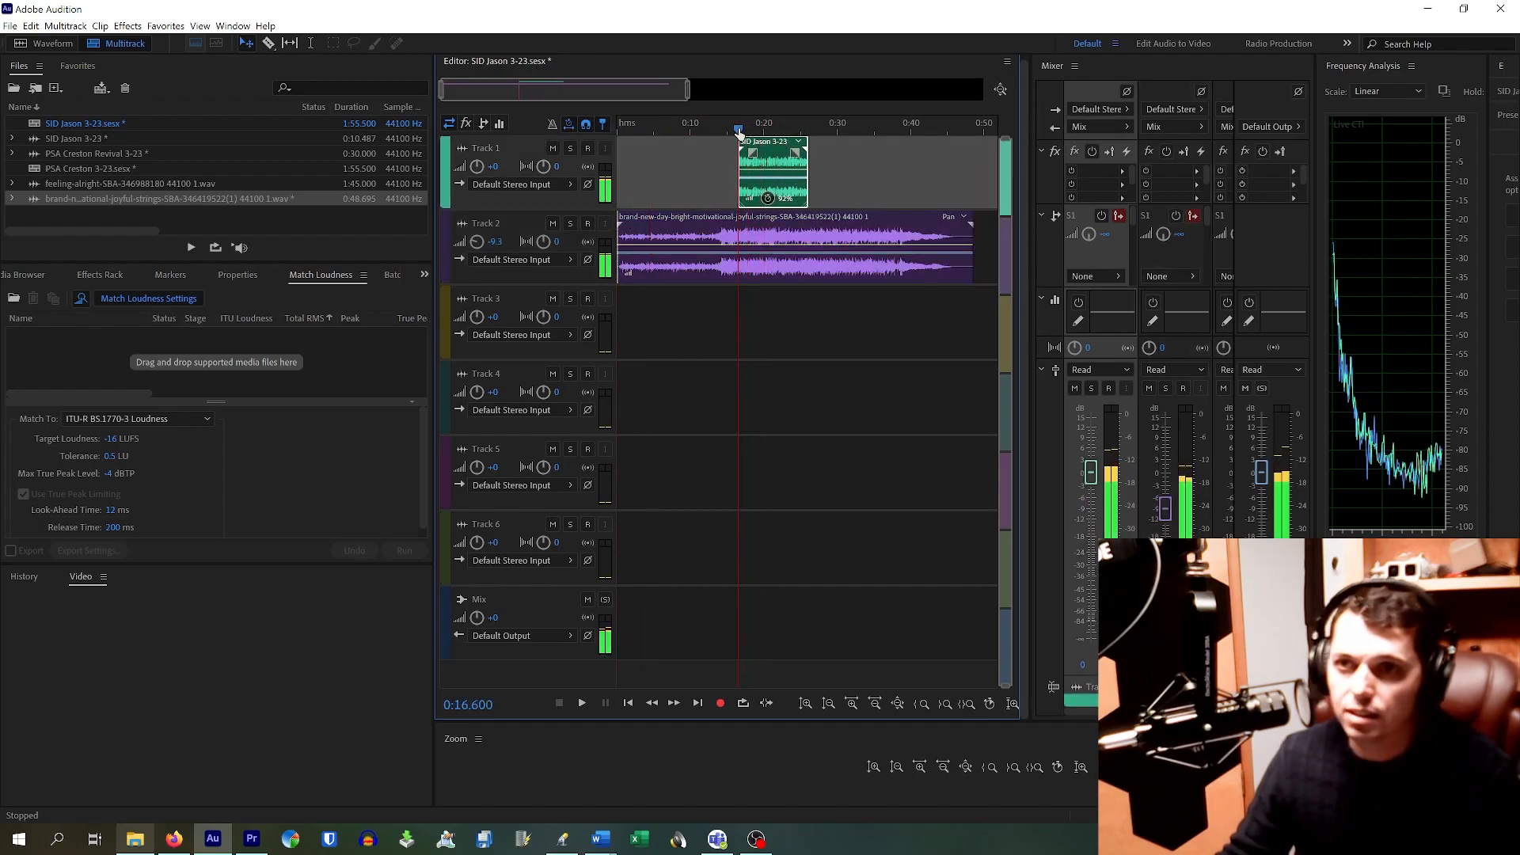
pyautogui.press('space')
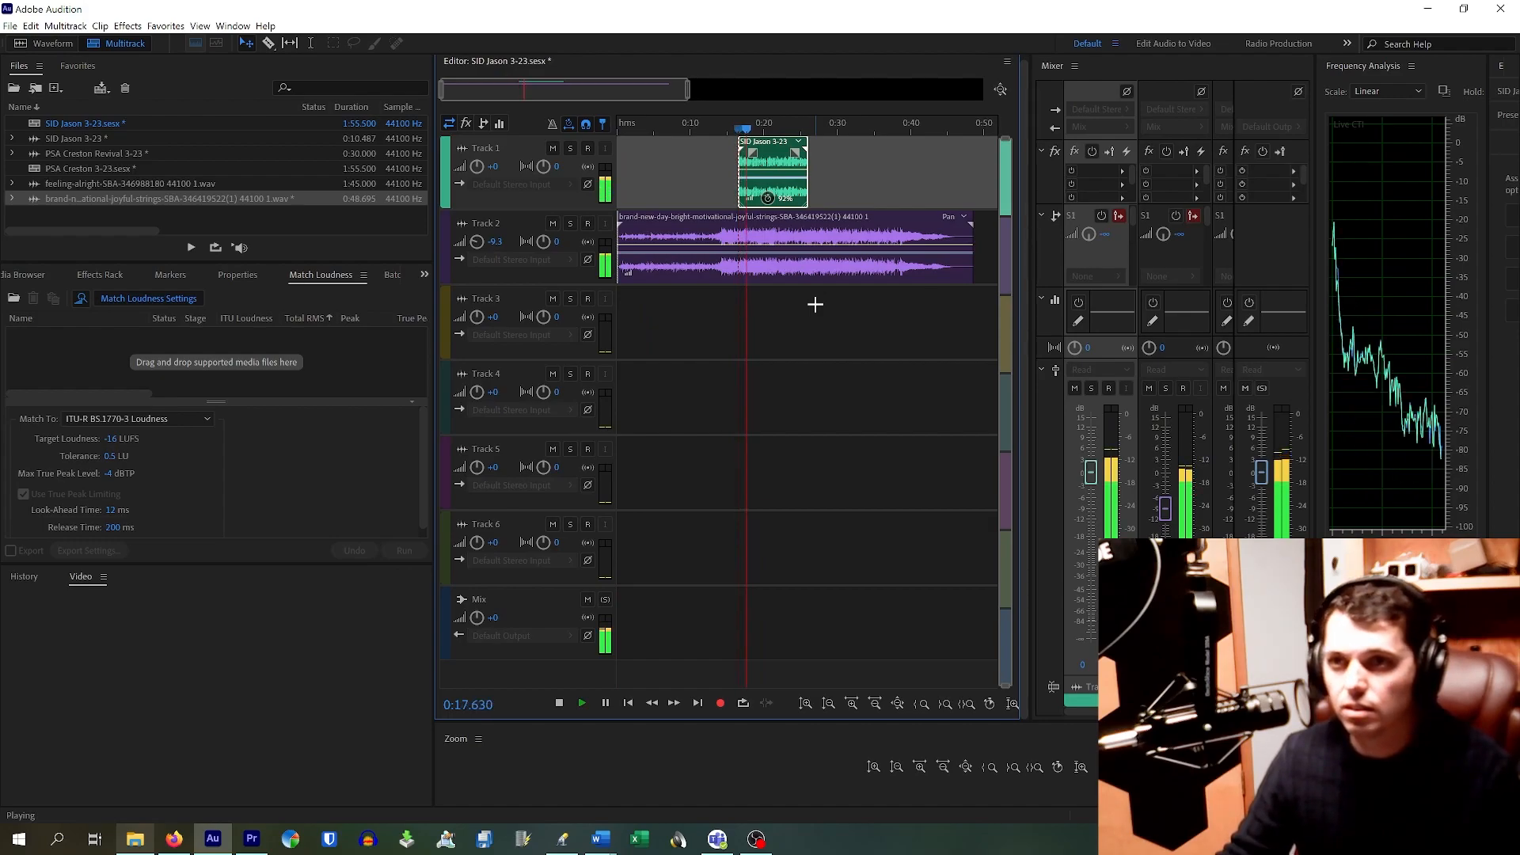
pyautogui.press('space')
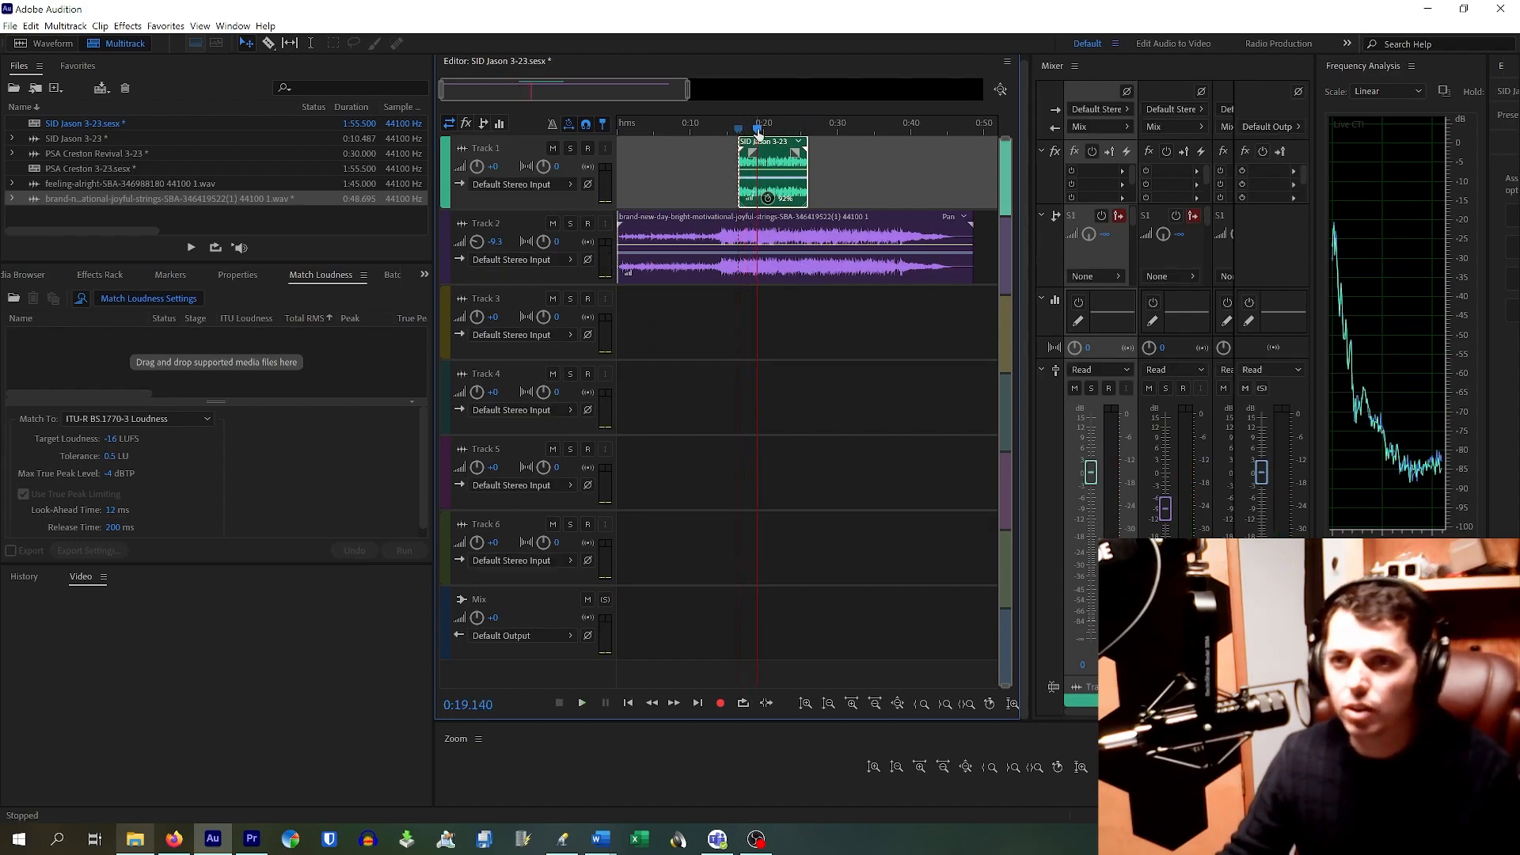
# Step: Move the voice-over clip back near 0:01 and park the playhead around 0:18.4
pyautogui.moveTo(772, 147); pyautogui.dragTo(663, 148)
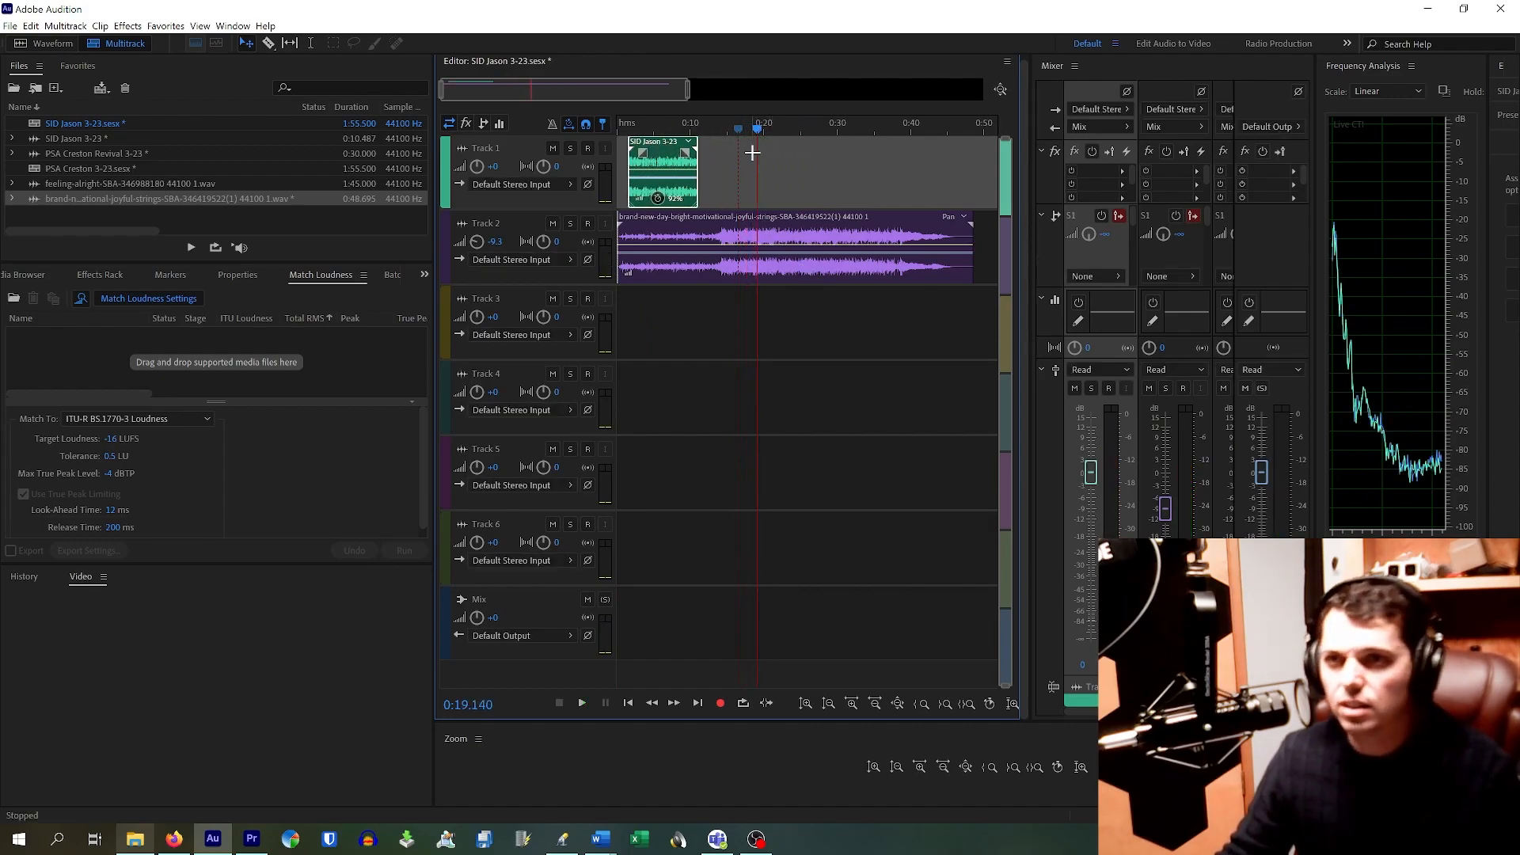
pyautogui.moveTo(759, 134); pyautogui.dragTo(750, 138)
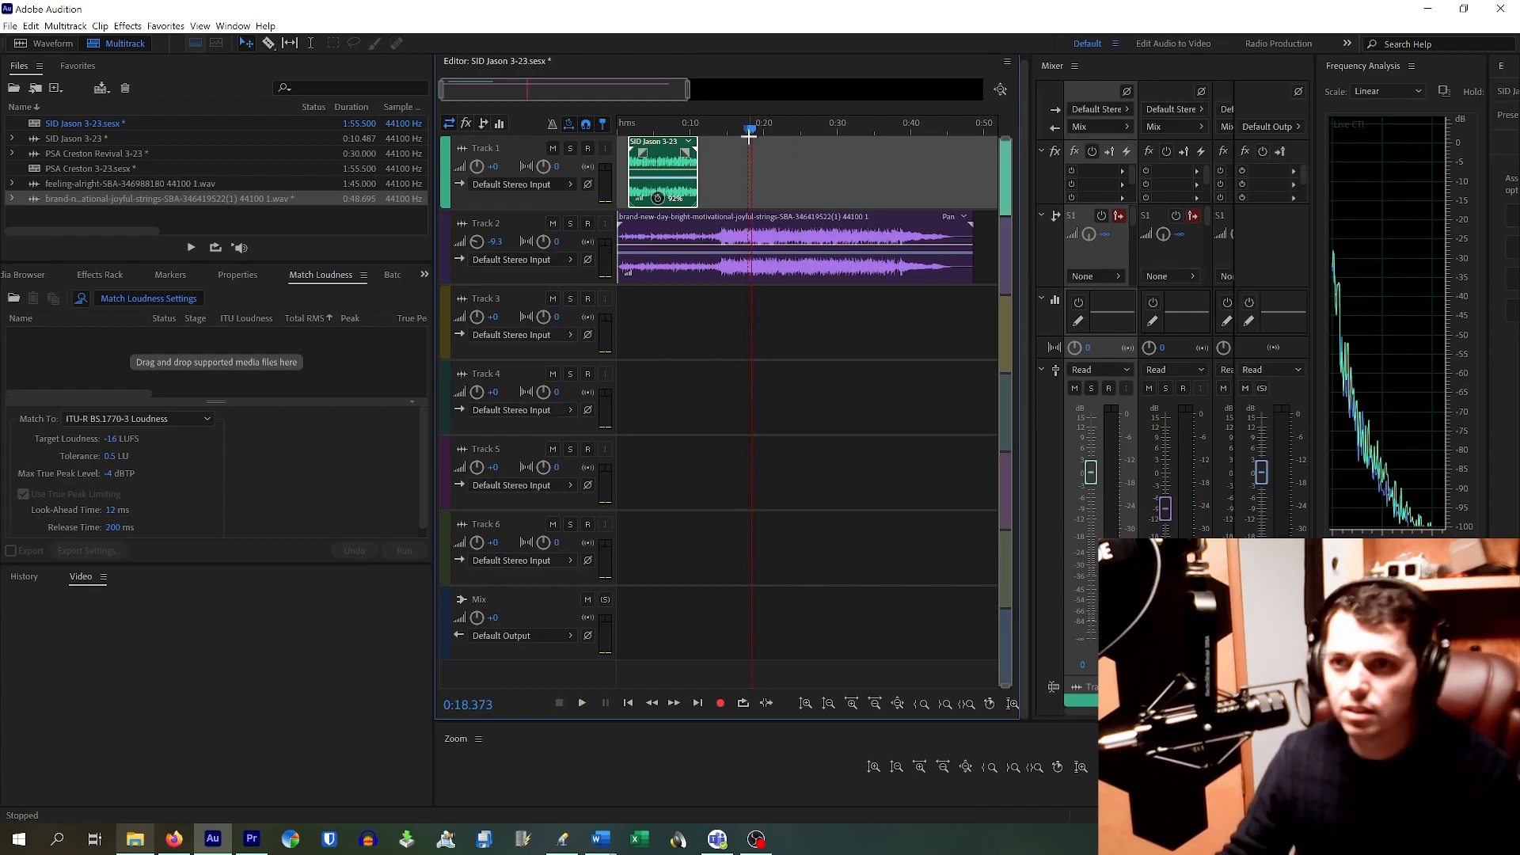
pyautogui.scroll(5, 742, 245)
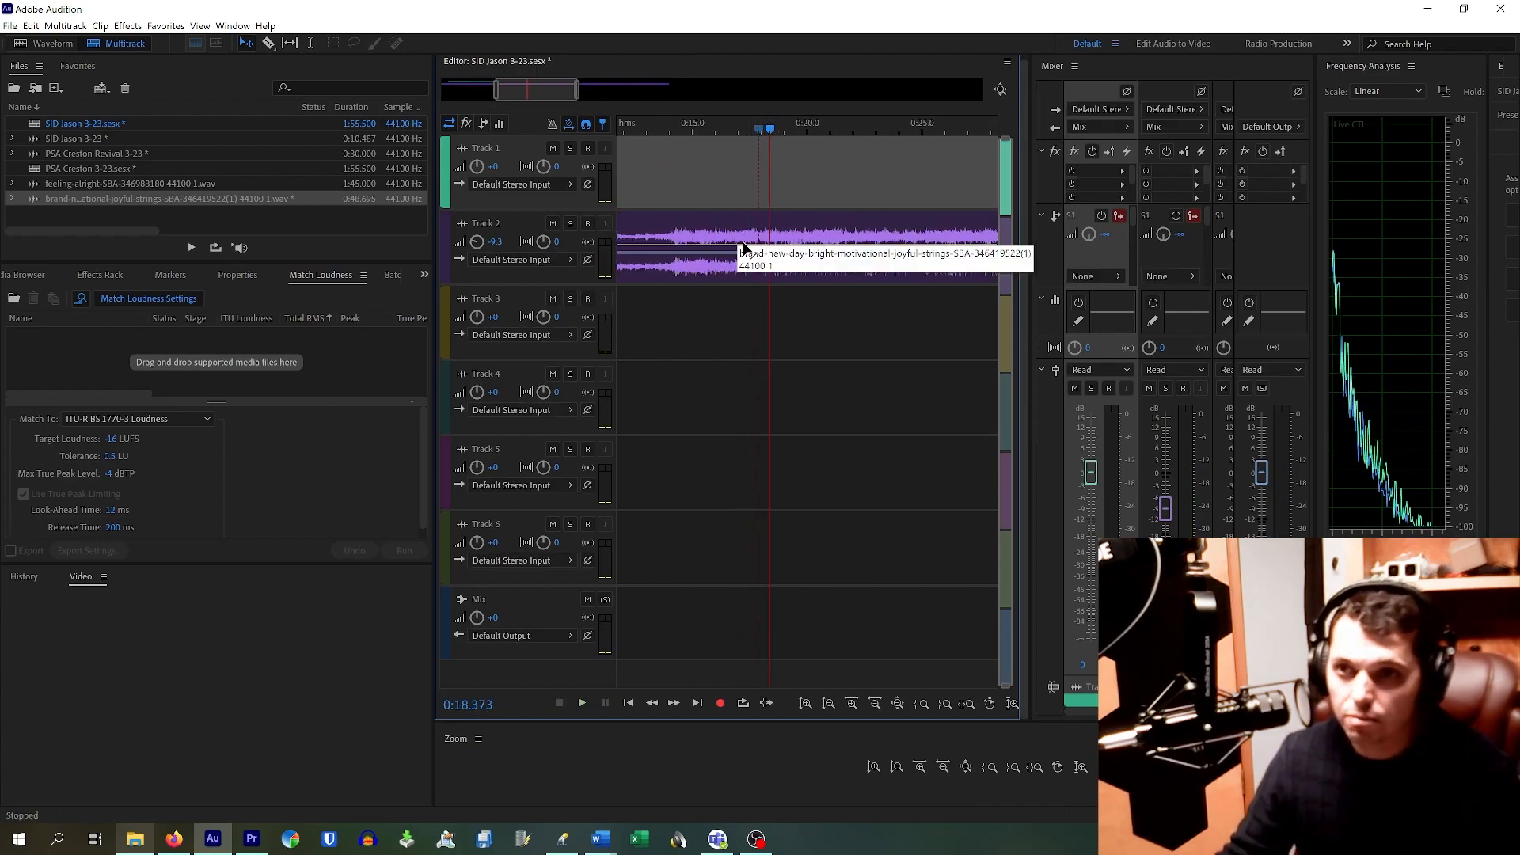
# Step: Snap the voice-over clip to Marker 01 at about 0:17.871 and play it from its start
pyautogui.moveTo(796, 140); pyautogui.dragTo(790, 135)
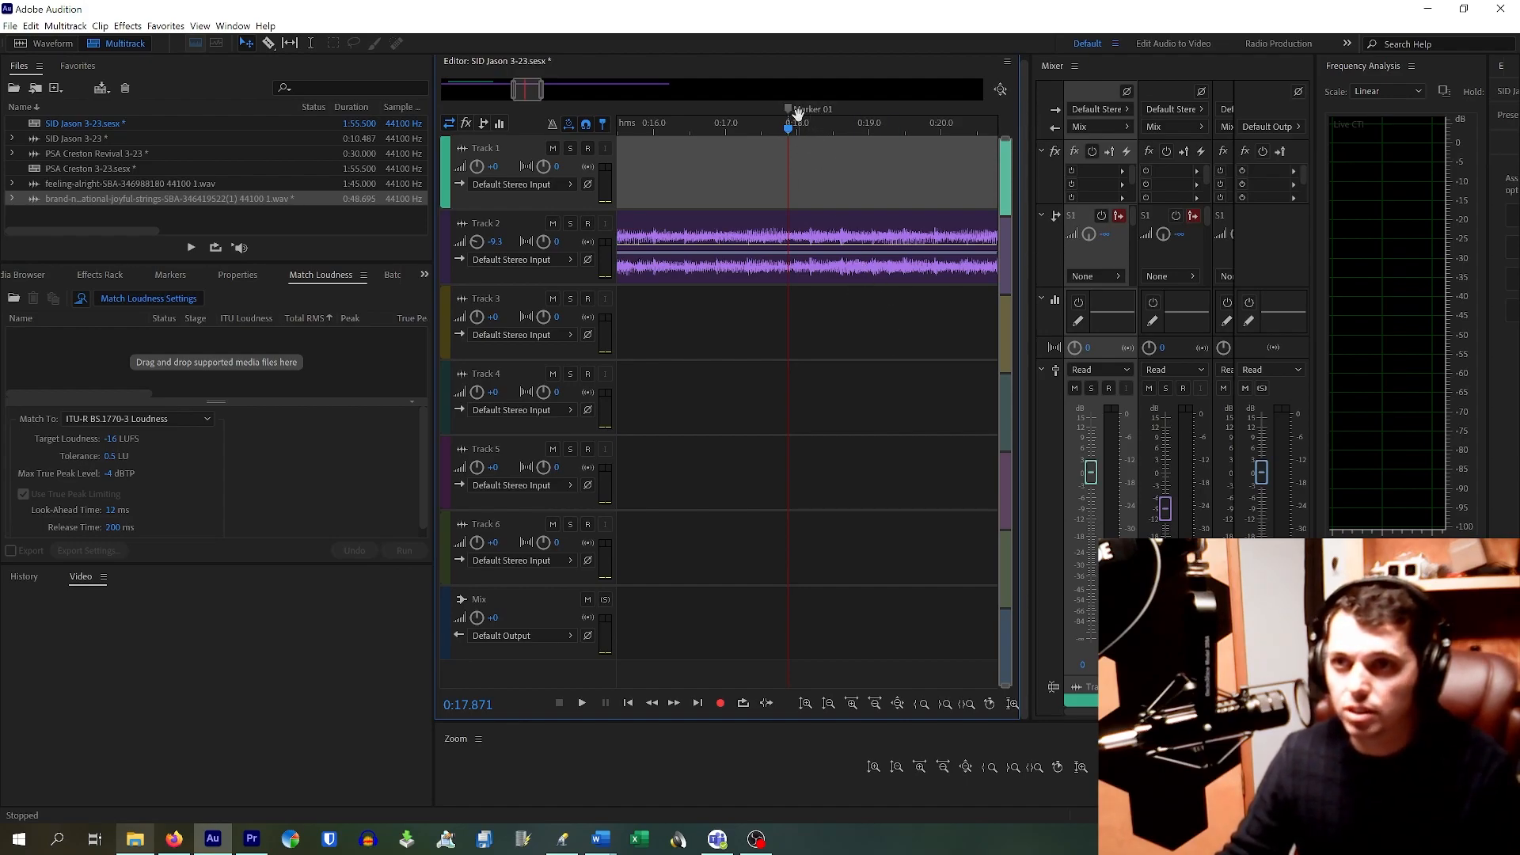
pyautogui.scroll(-10, 767, 178)
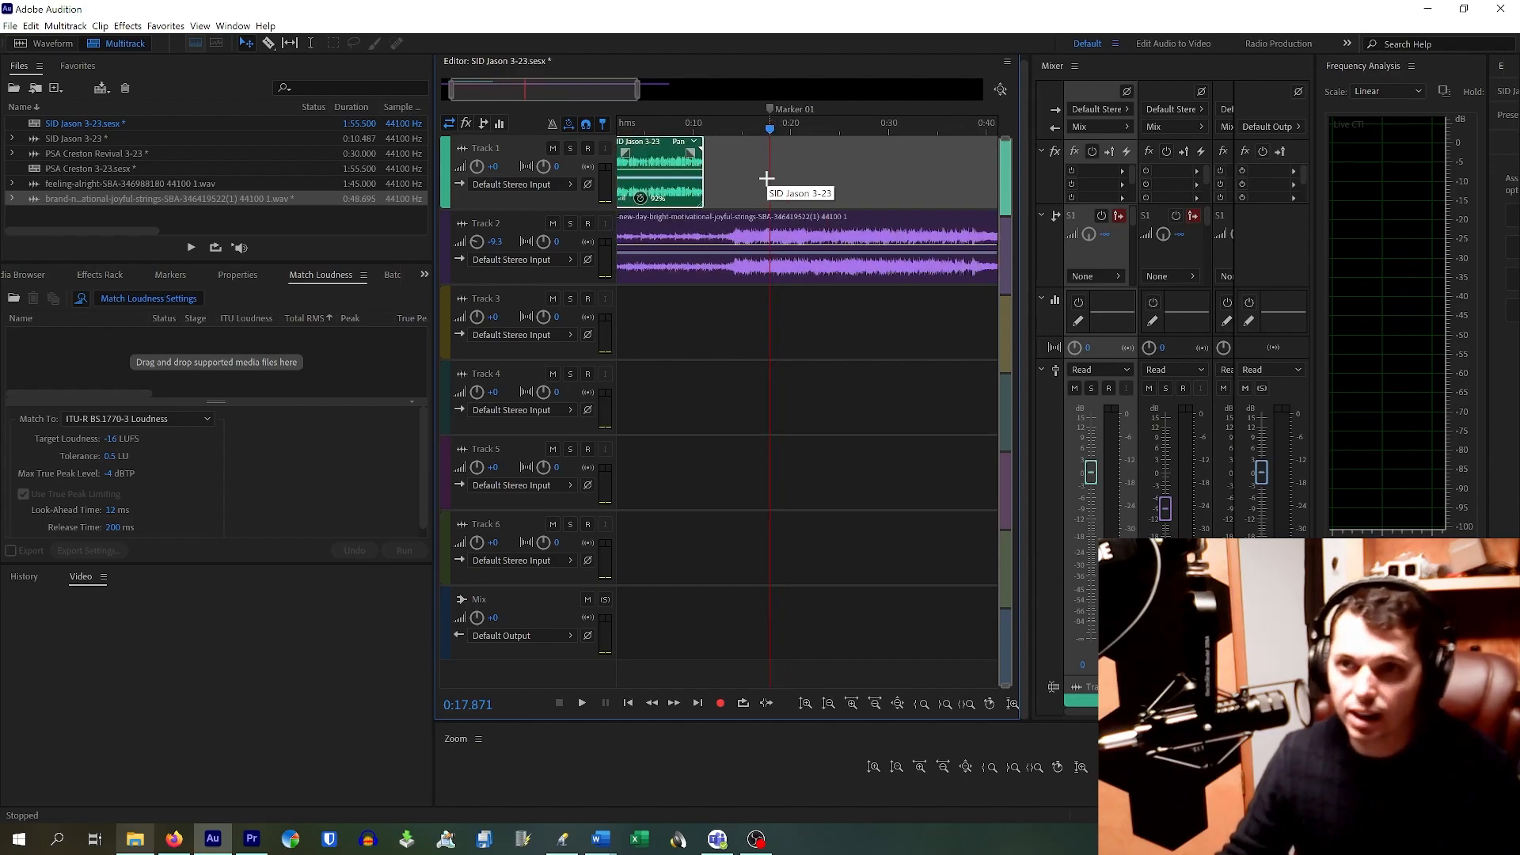
pyautogui.moveTo(675, 128); pyautogui.dragTo(819, 129)
pyautogui.moveTo(639, 161); pyautogui.dragTo(692, 184)
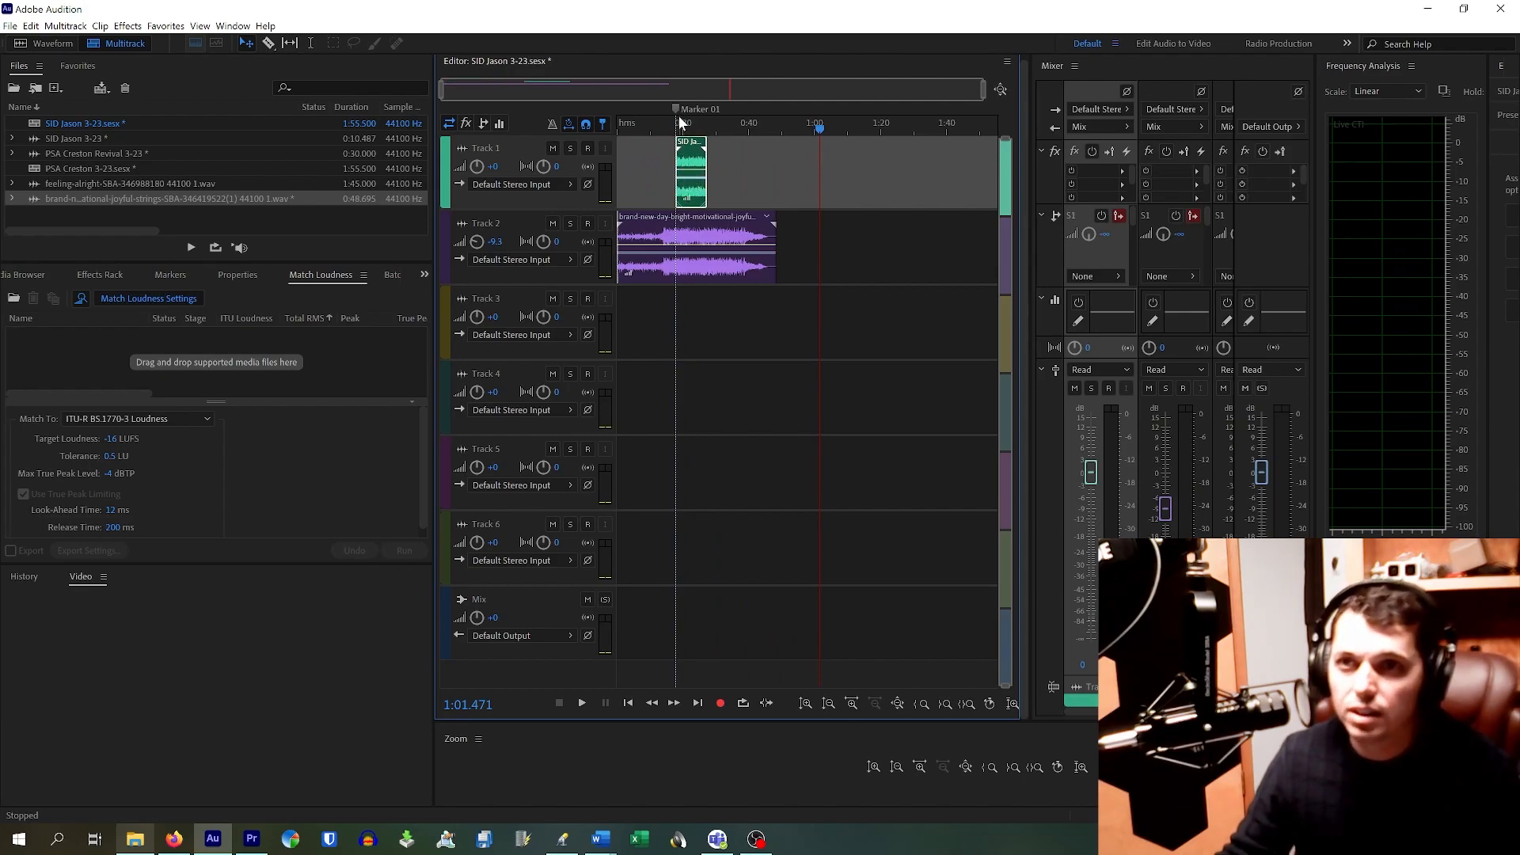
pyautogui.moveTo(698, 130); pyautogui.dragTo(677, 129)
pyautogui.scroll(4, 654, 199)
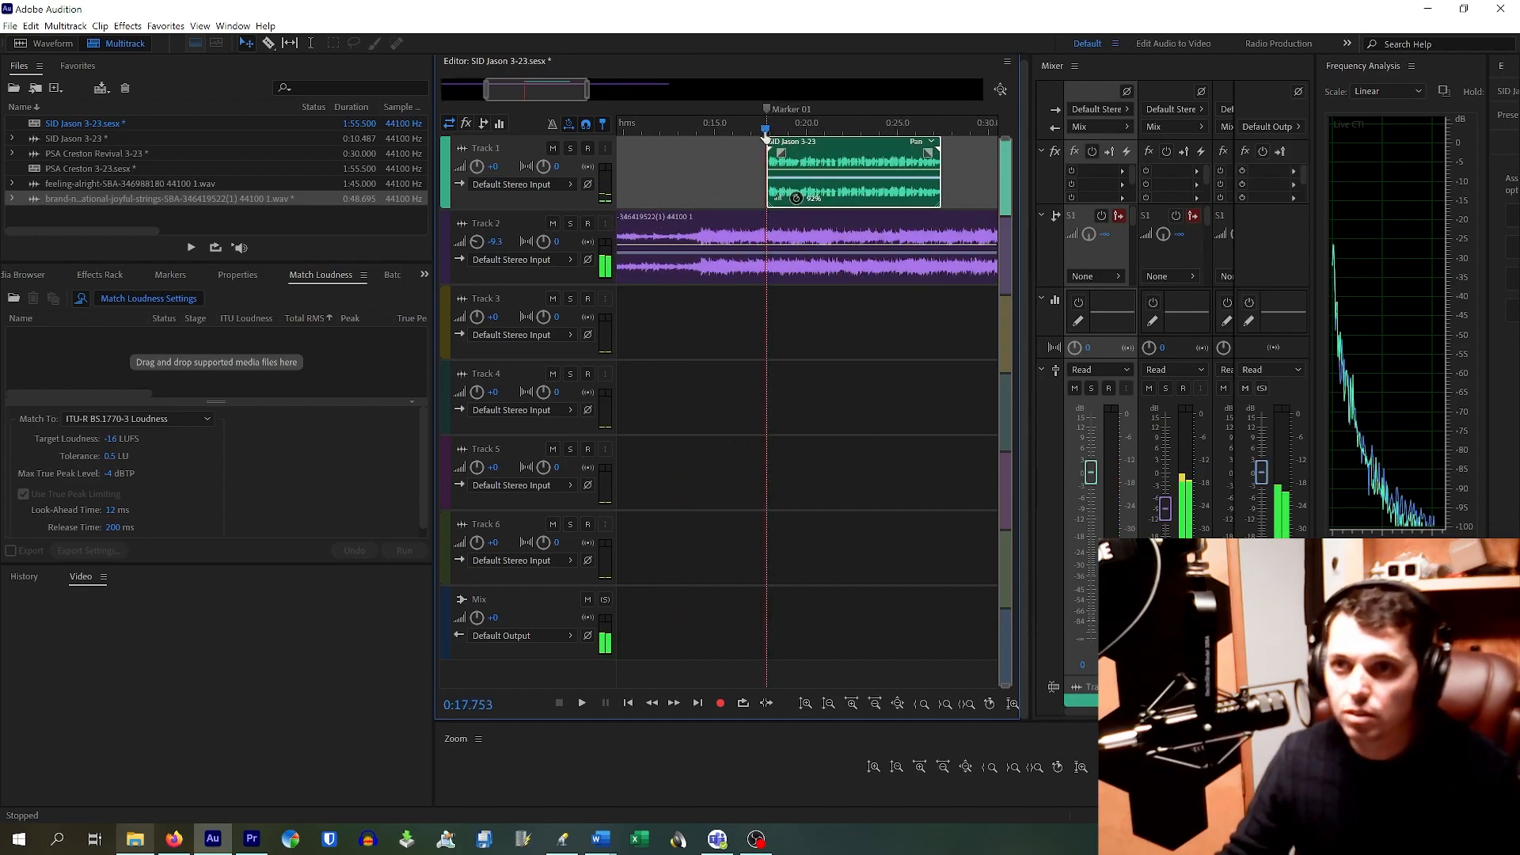
pyautogui.press('space')
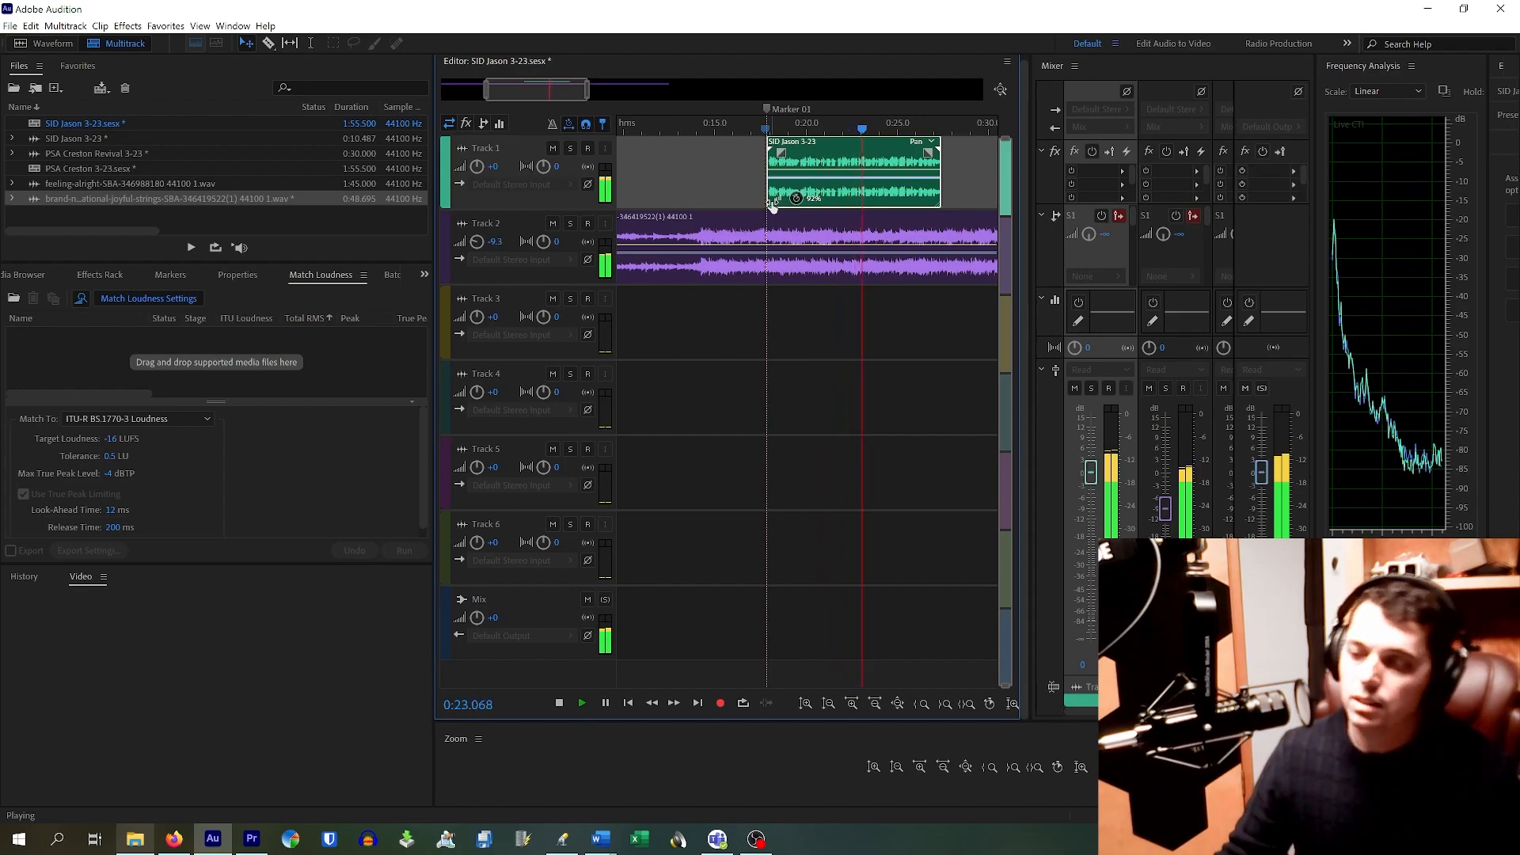
pyautogui.press('space')
# Step: Lower Track 2's music fader to -12.8 dB and replay the mix from Marker 01
pyautogui.moveTo(1172, 494); pyautogui.dragTo(1171, 521)
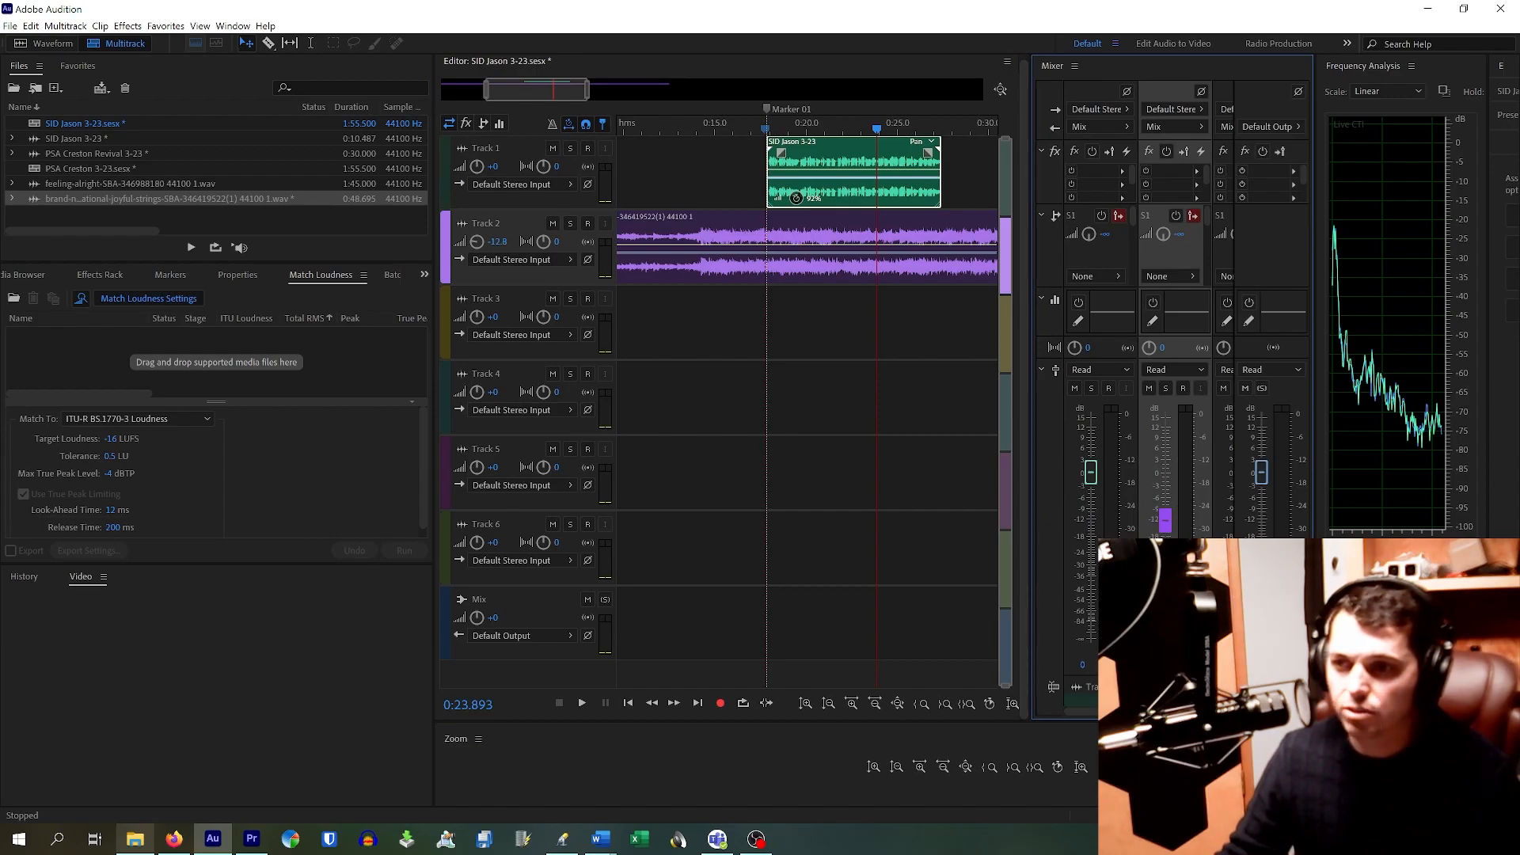
pyautogui.click(762, 140)
pyautogui.press('space')
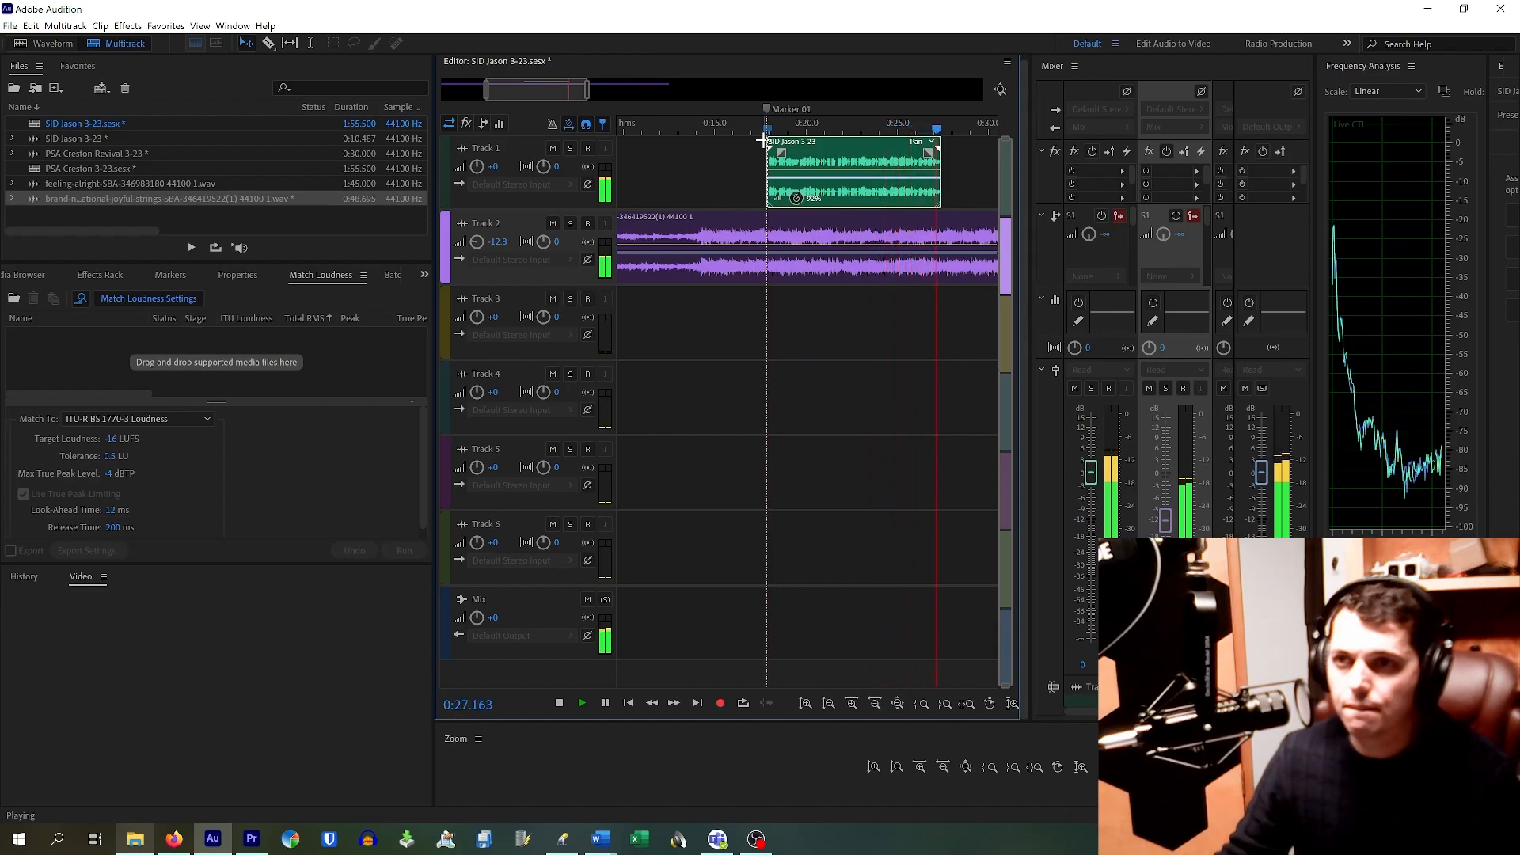
pyautogui.press('space')
# Step: Zoom out to the whole session and trim the end of the Track 2 music clip shorter
pyautogui.click(693, 222)
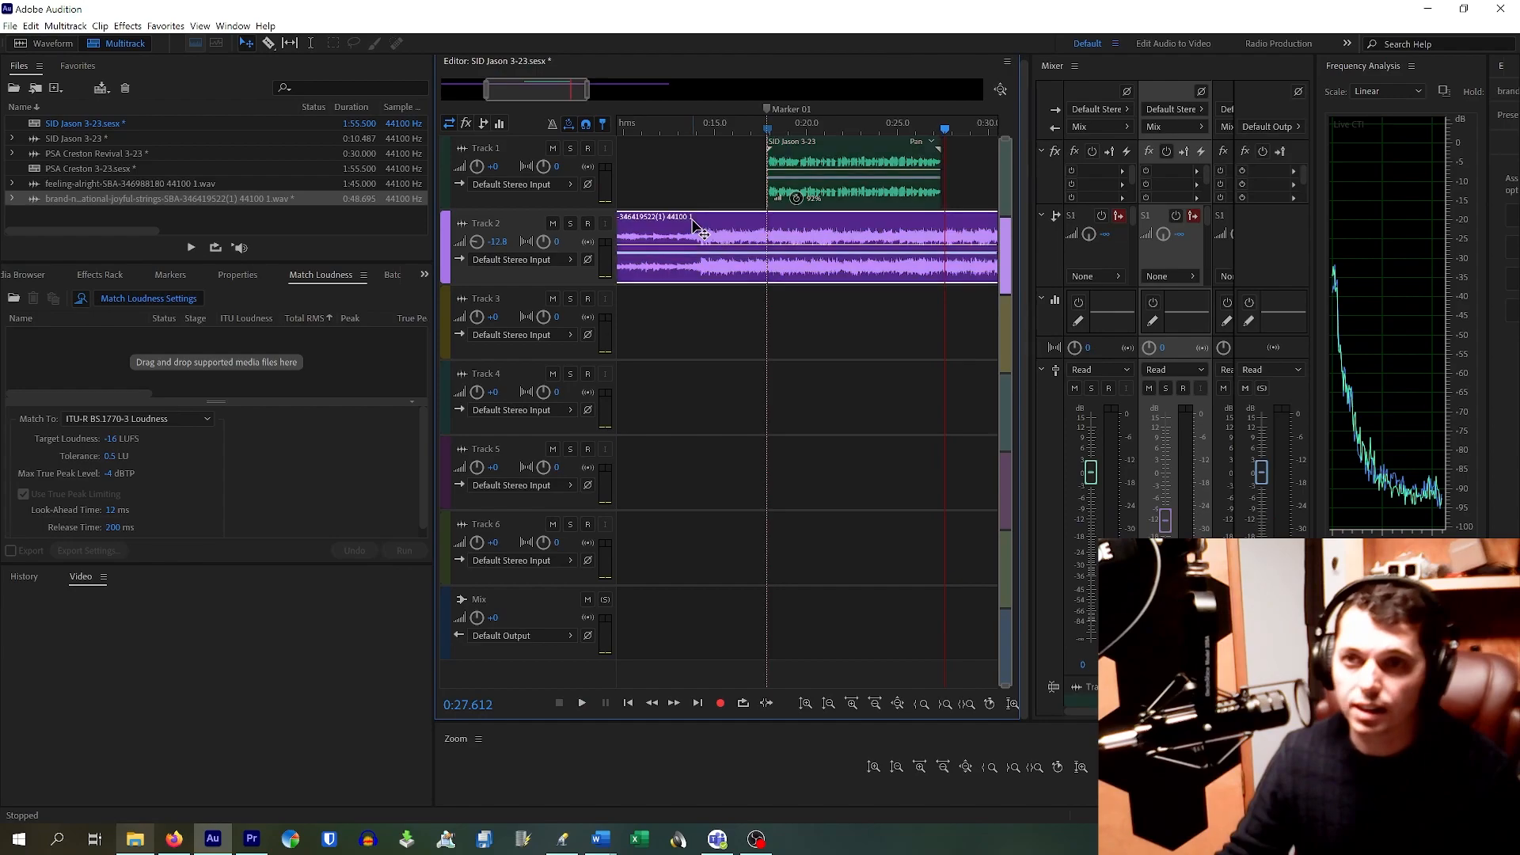
pyautogui.press('\\')
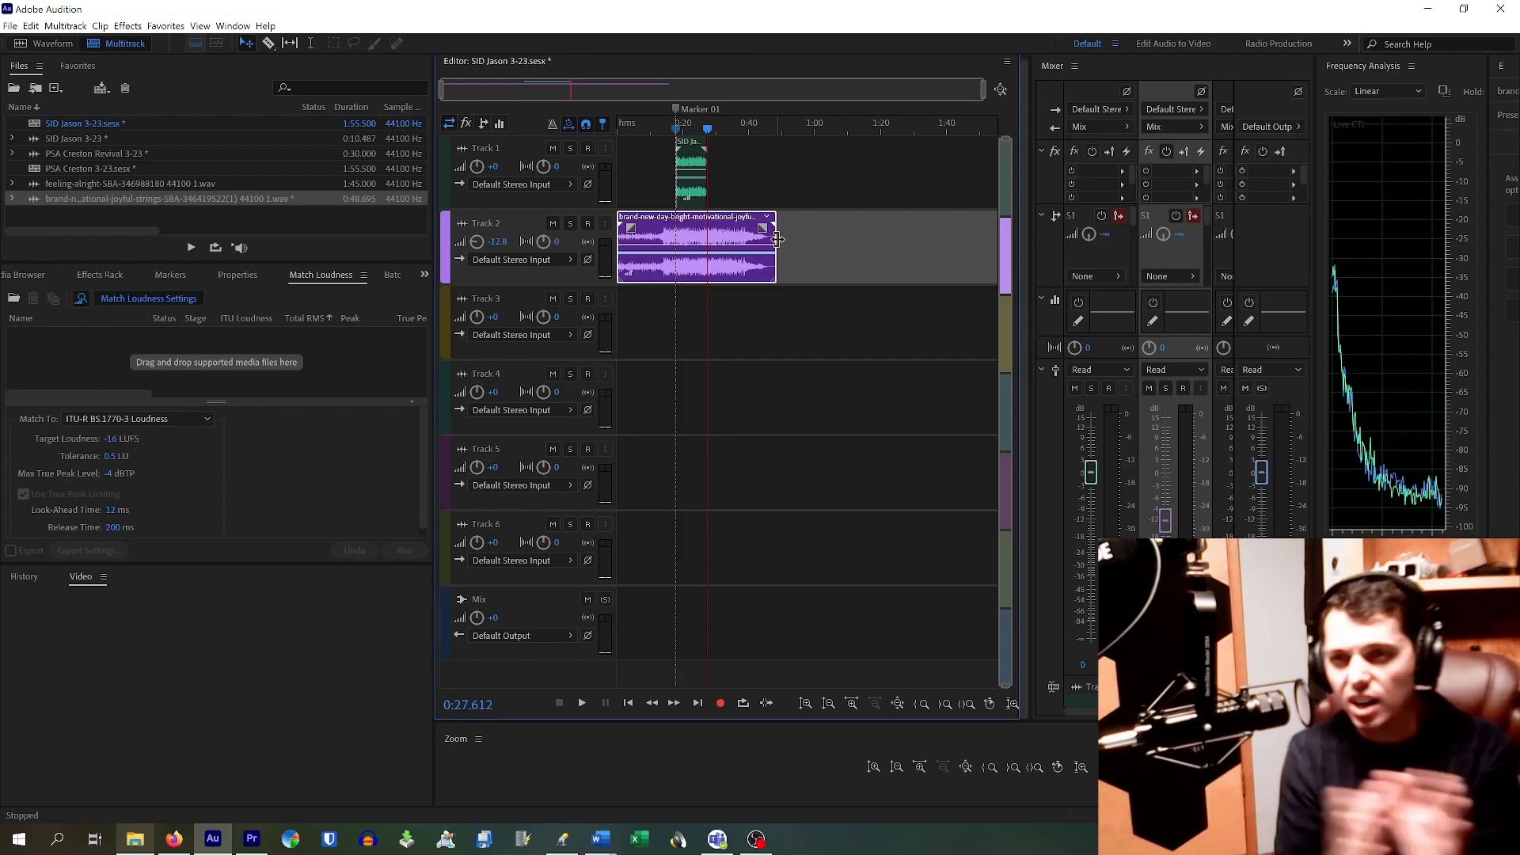
pyautogui.moveTo(776, 239); pyautogui.dragTo(666, 246)
# Step: Marquee-select the voice and music clips and drag them together to 0:00
pyautogui.click(649, 177)
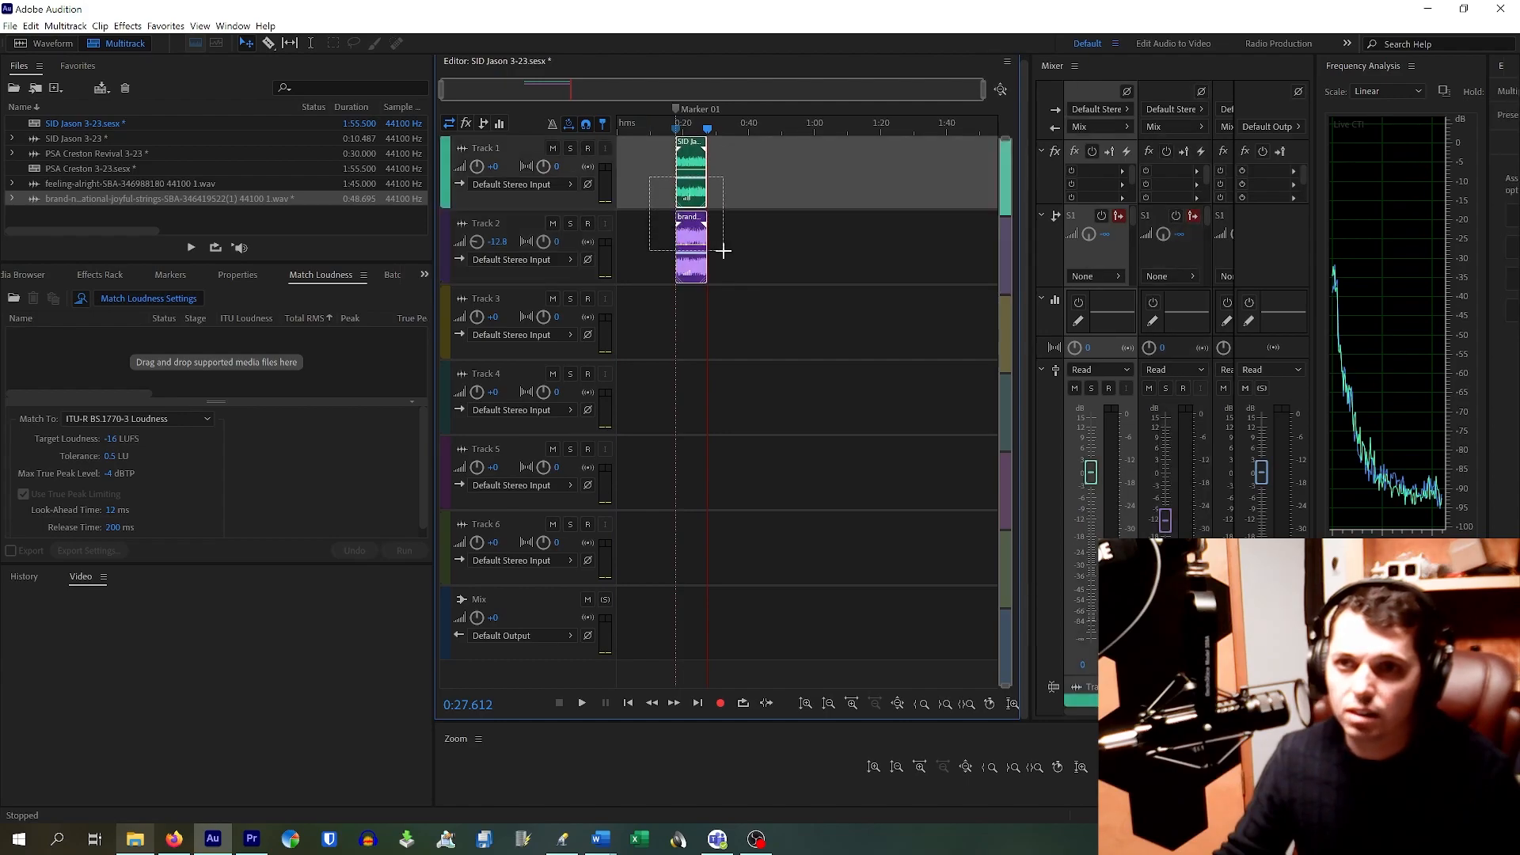
pyautogui.click(649, 175)
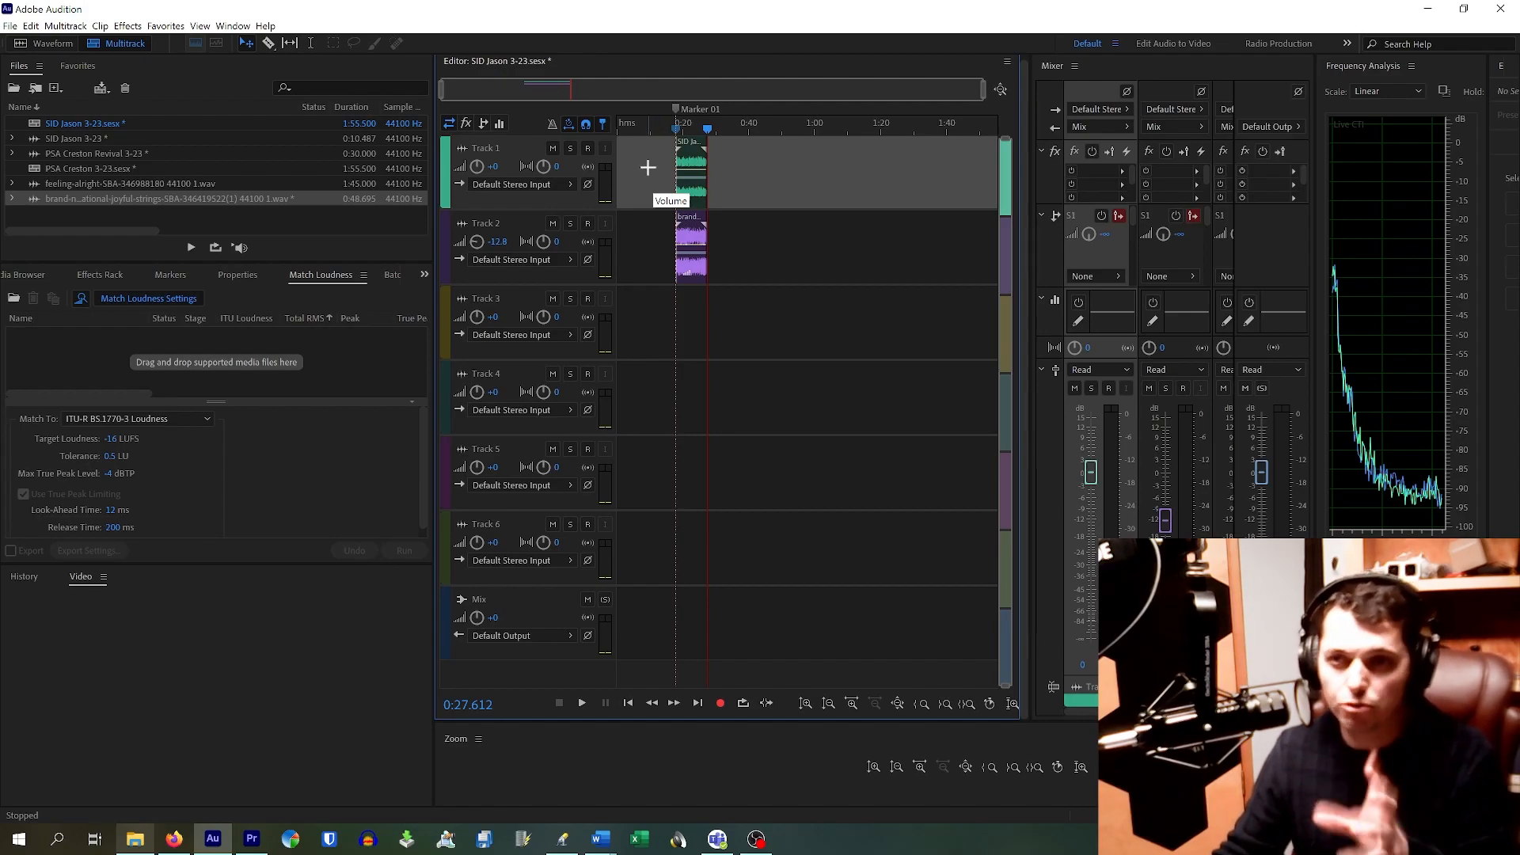
pyautogui.moveTo(648, 167); pyautogui.dragTo(732, 252)
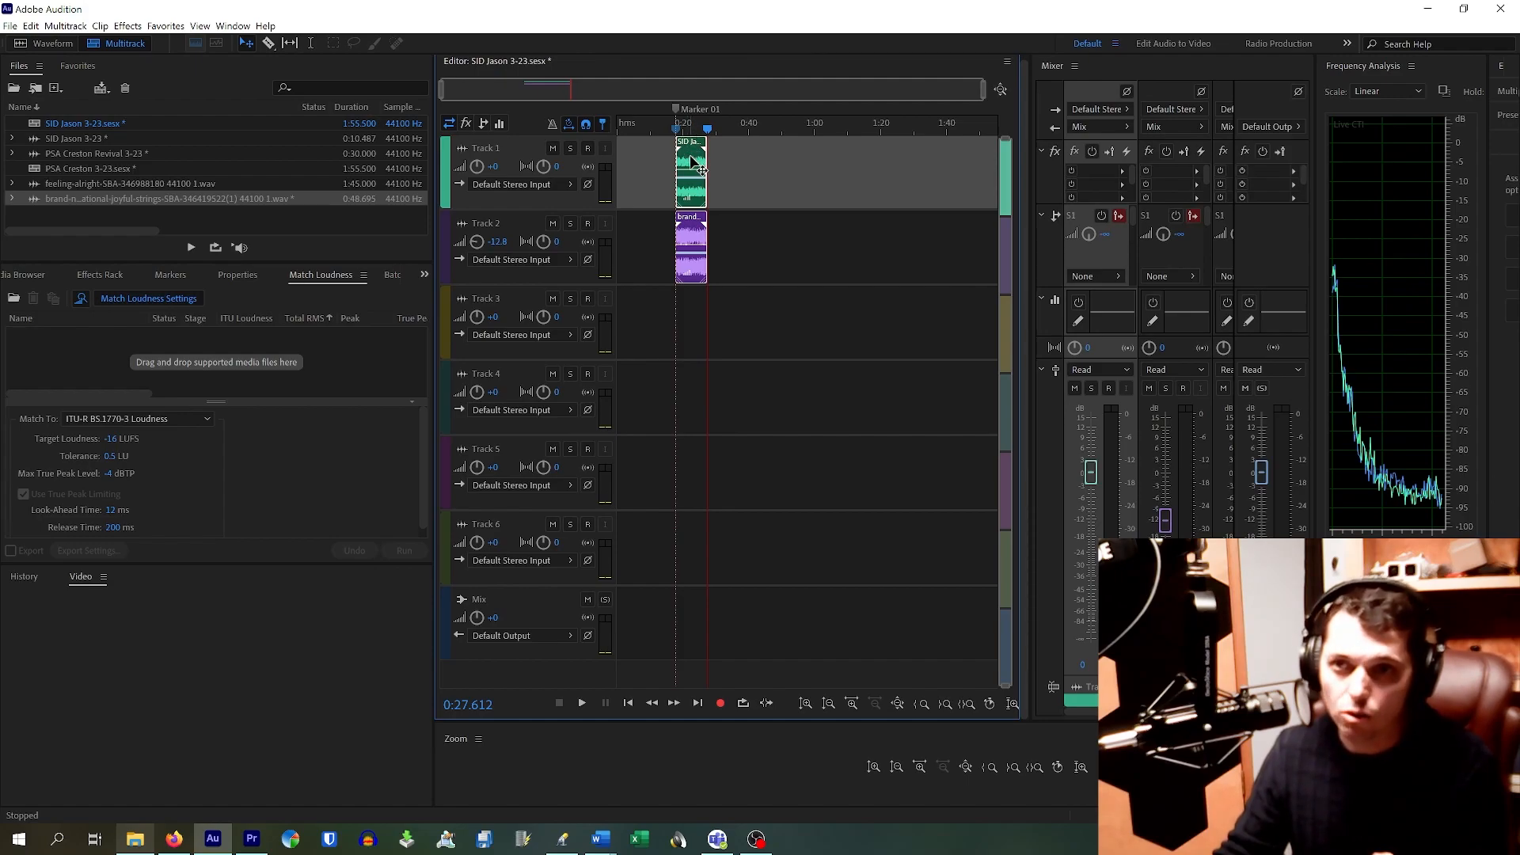
pyautogui.moveTo(689, 162); pyautogui.dragTo(610, 125)
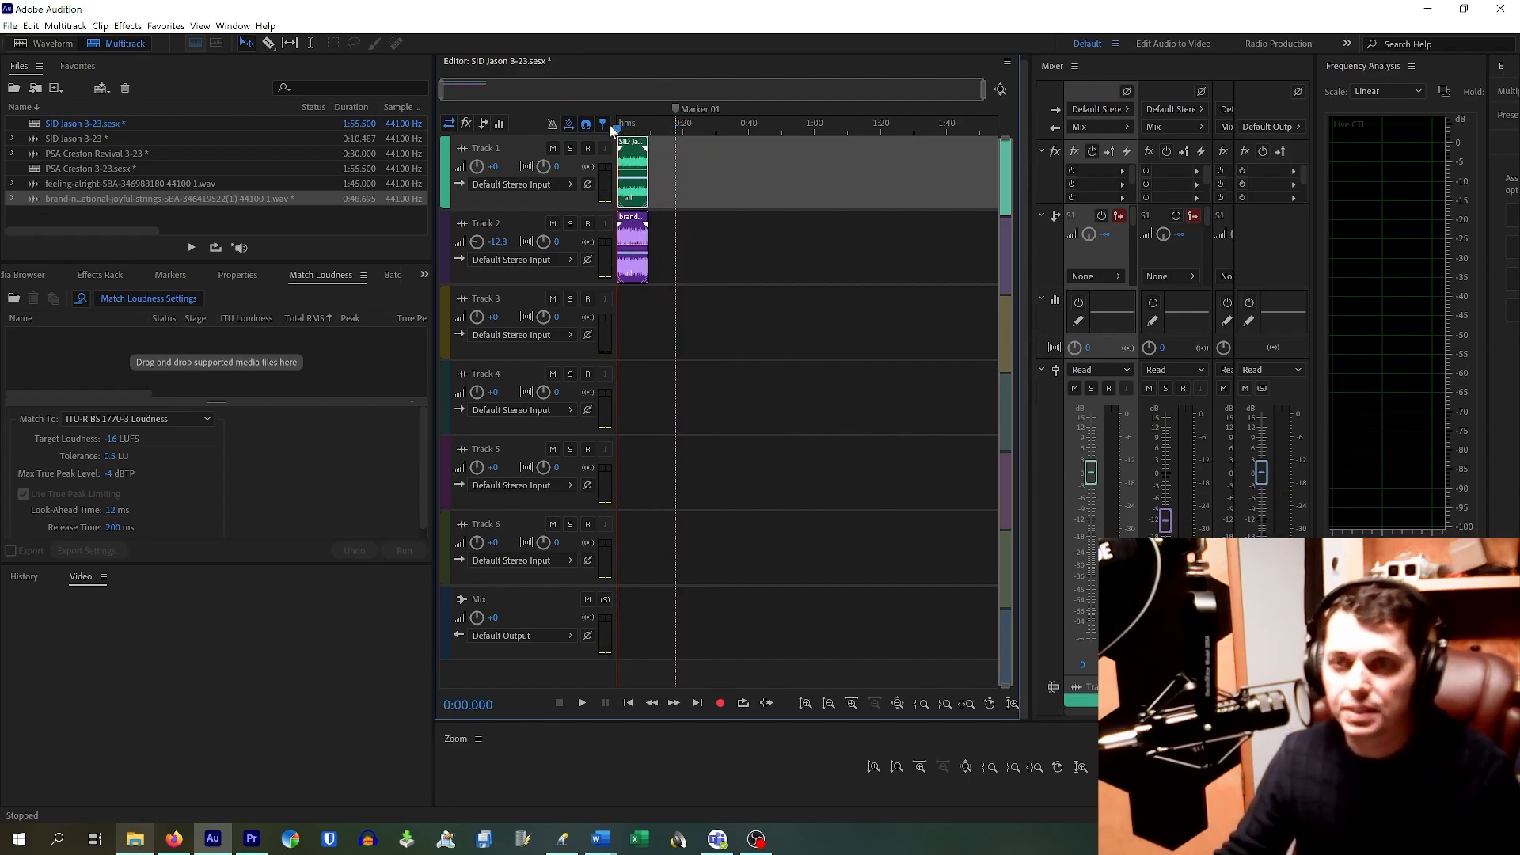
# Step: Nudge both clips slightly later, then extend the music clip's left edge back to 0:00
pyautogui.scroll(3, 611, 164)
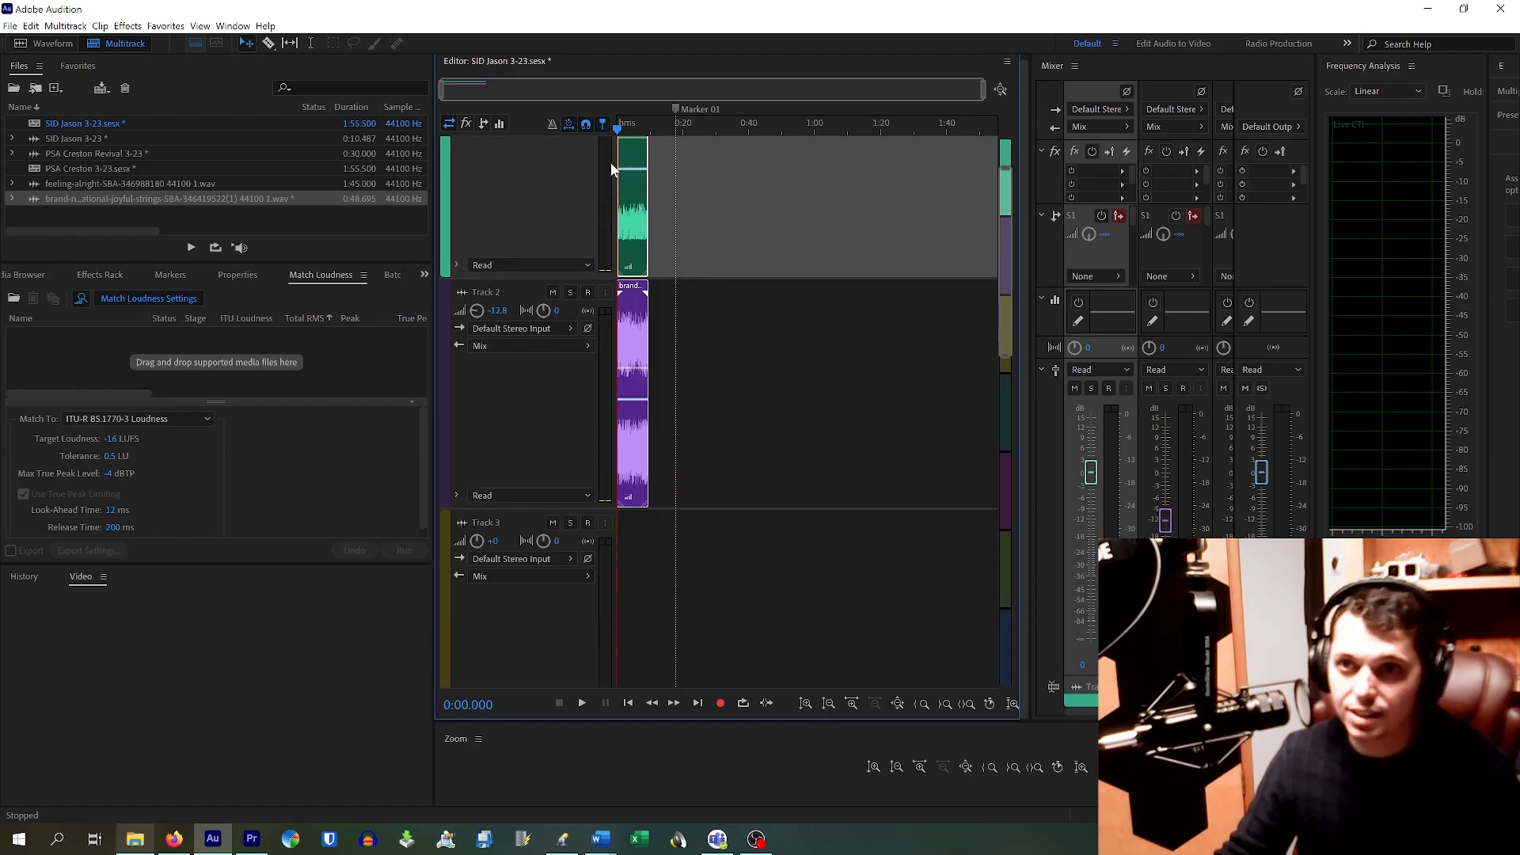
pyautogui.scroll(-4, 573, 169)
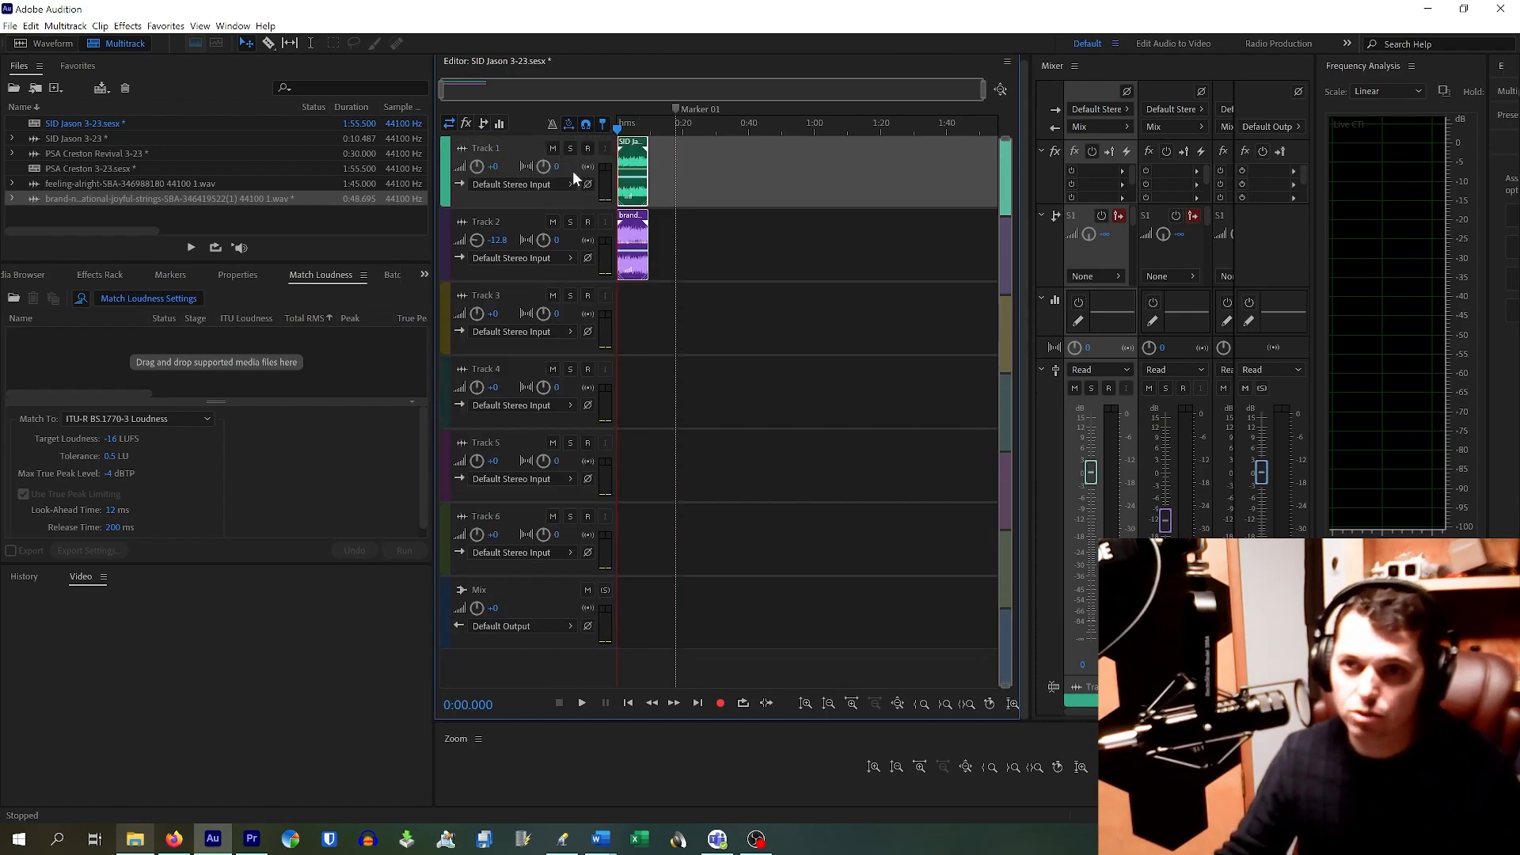
pyautogui.scroll(10, 645, 184)
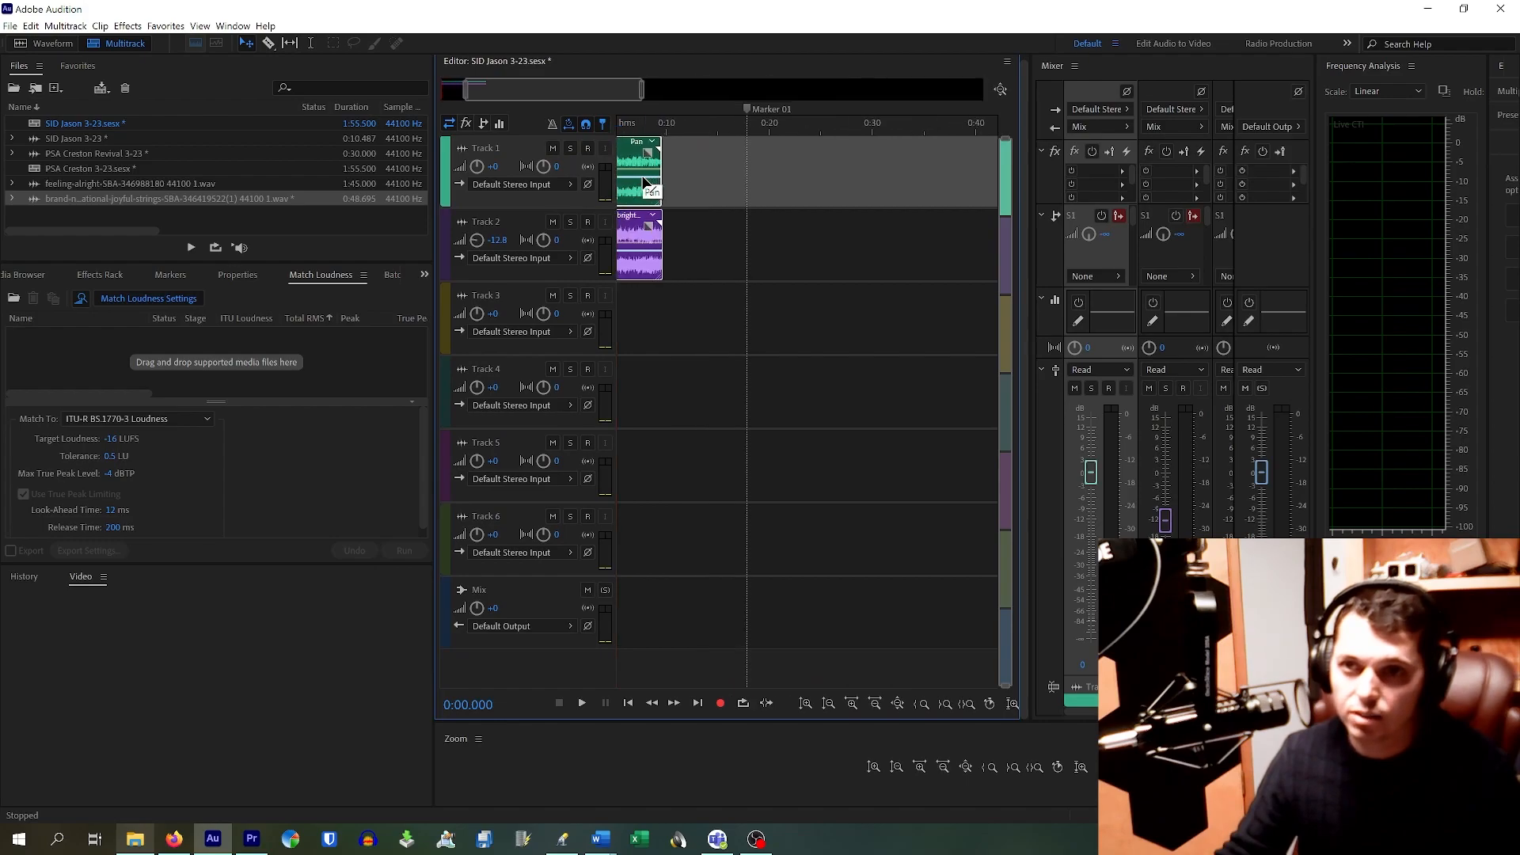
pyautogui.moveTo(499, 91); pyautogui.dragTo(468, 91)
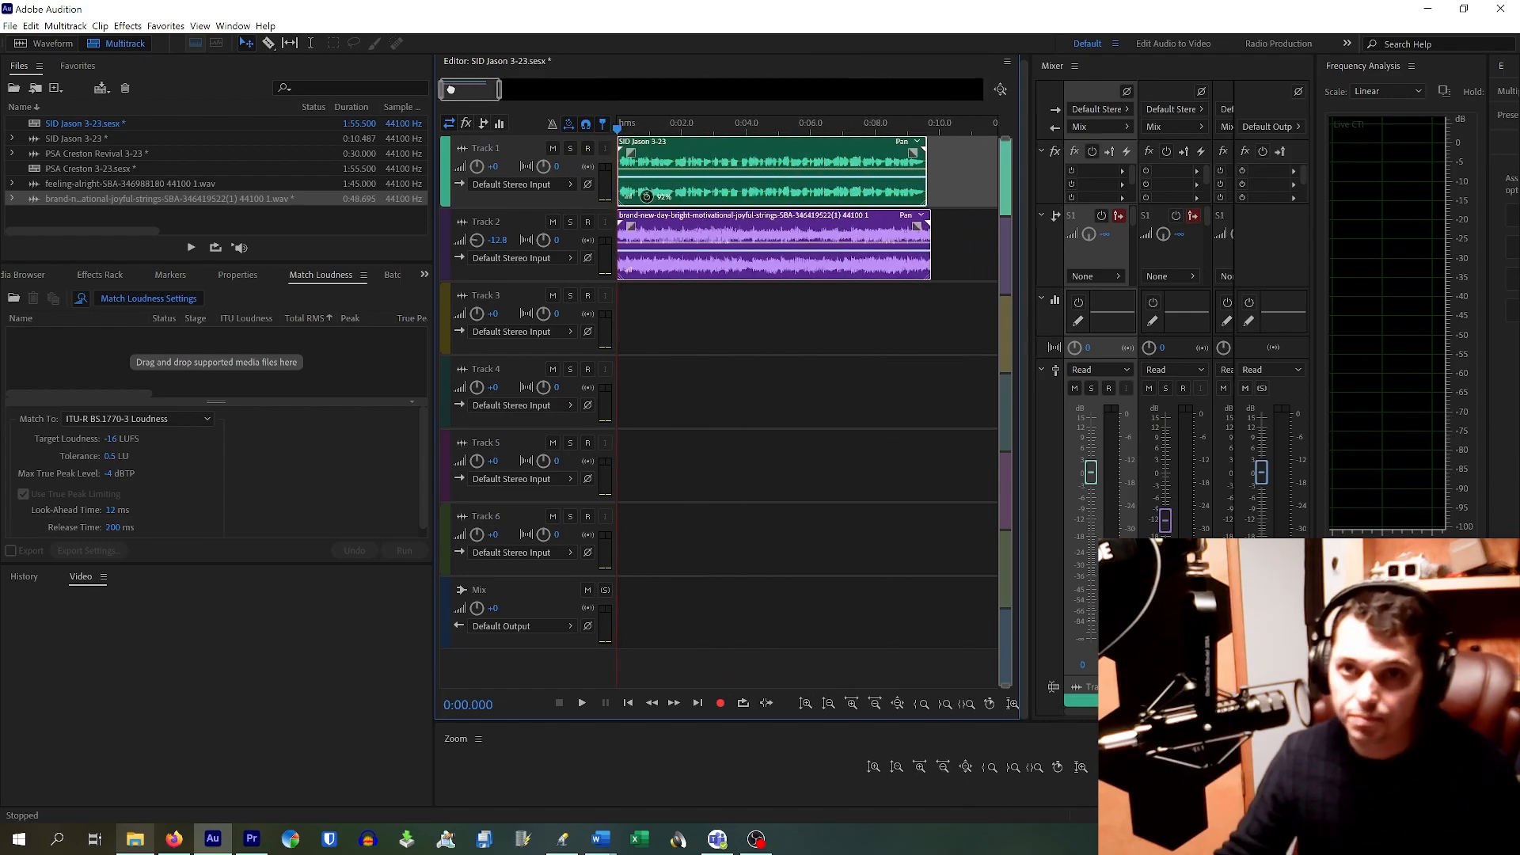
pyautogui.moveTo(769, 146); pyautogui.dragTo(772, 152)
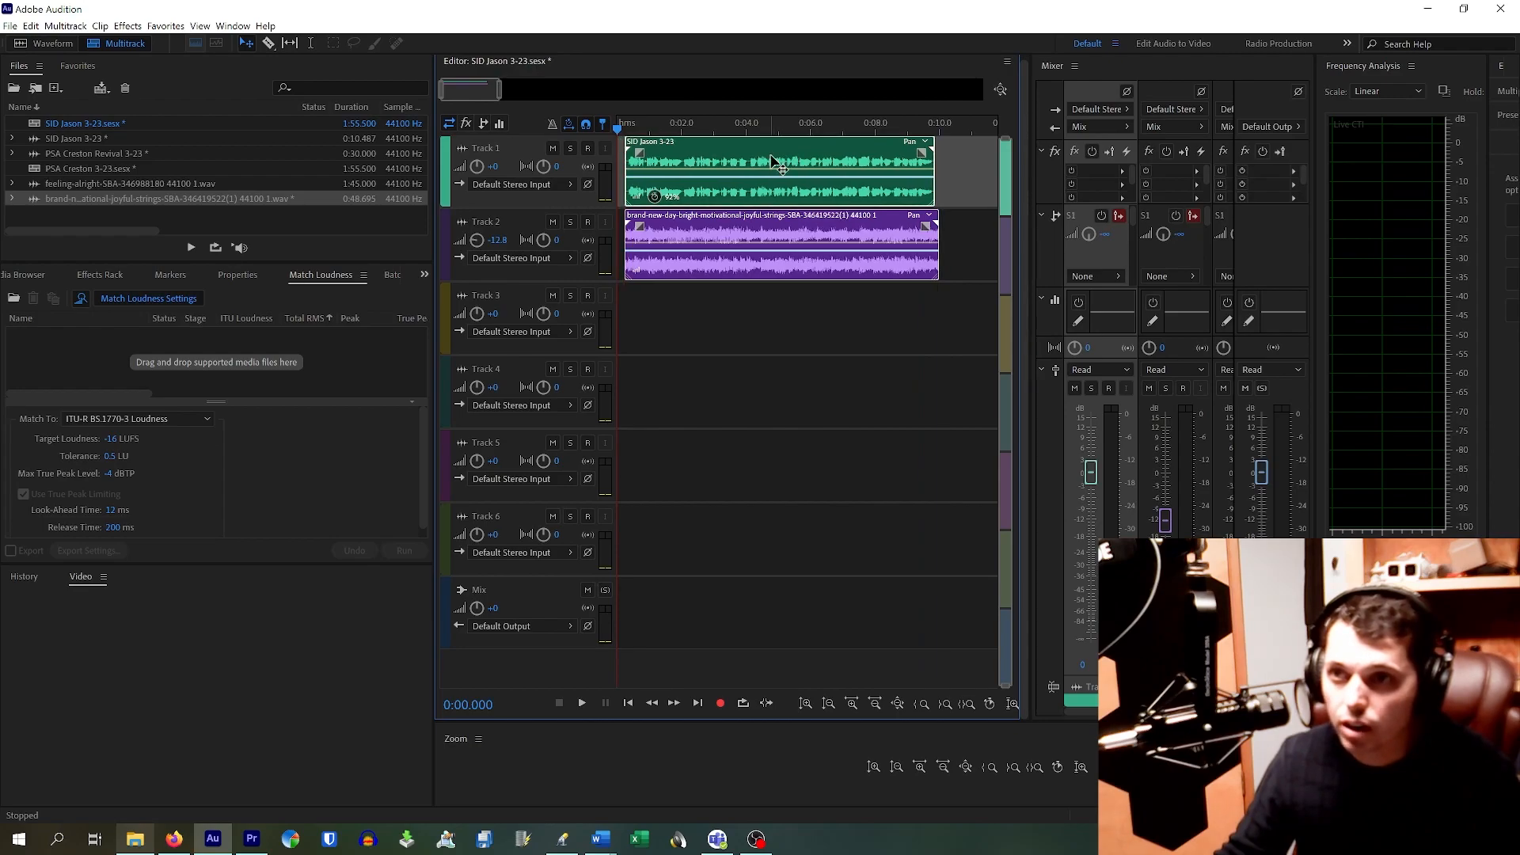
pyautogui.moveTo(937, 236); pyautogui.dragTo(940, 239)
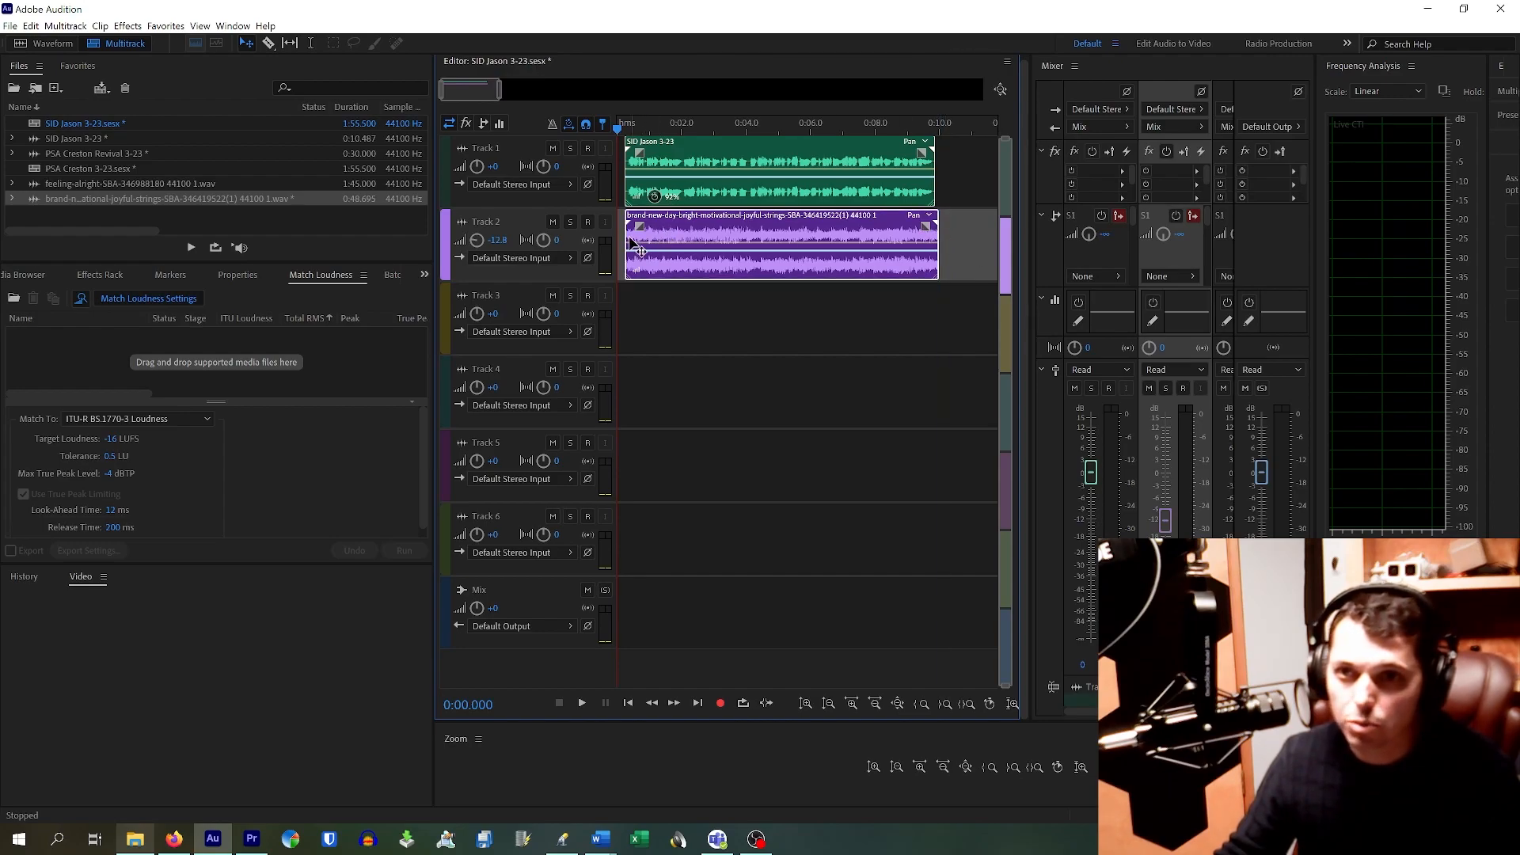
pyautogui.moveTo(624, 235); pyautogui.dragTo(616, 234)
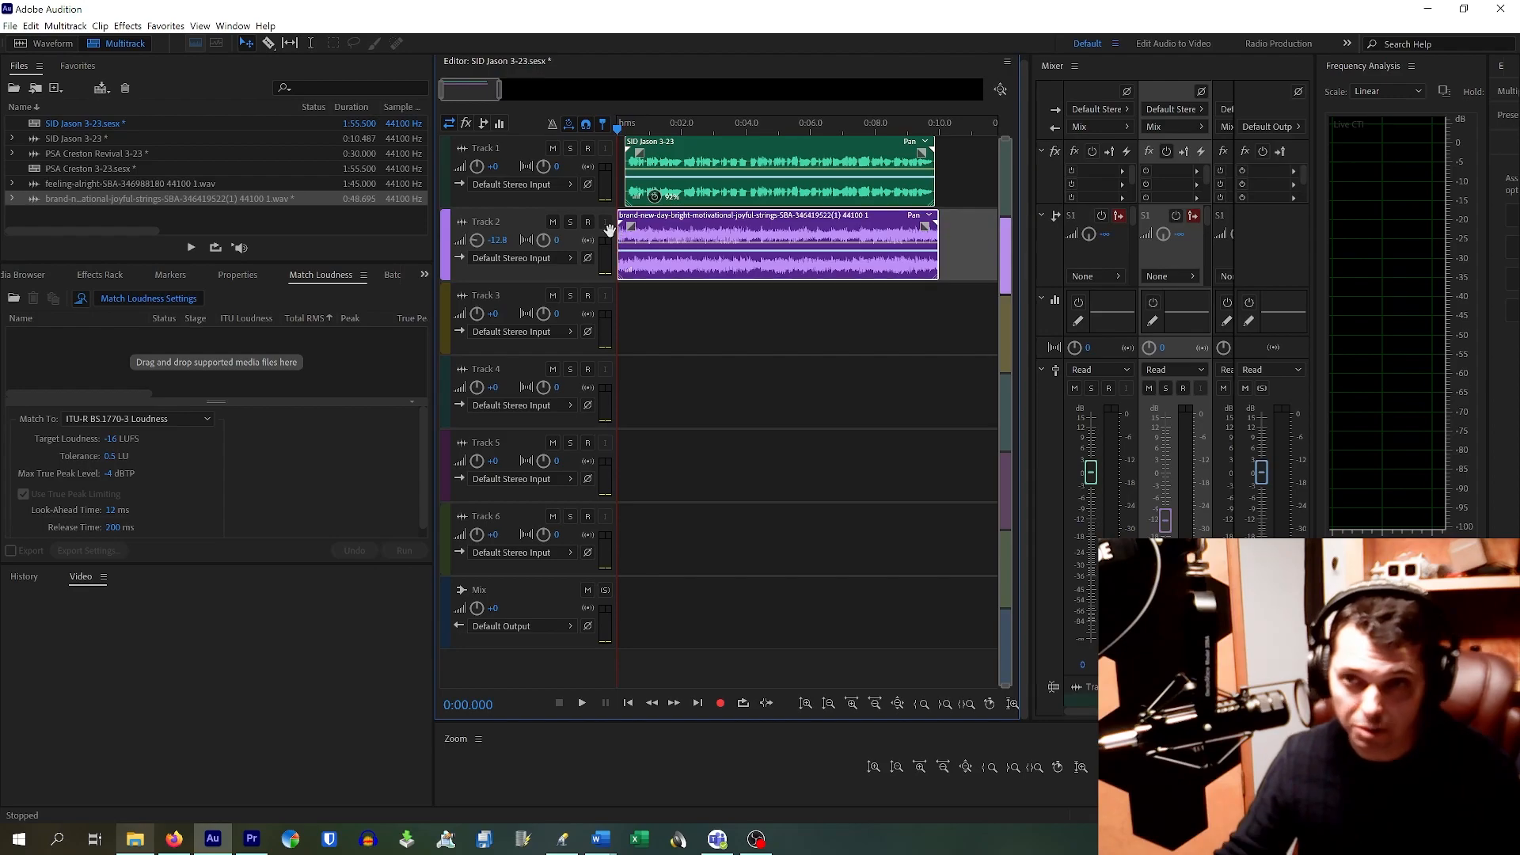
# Step: Play the mix from the start to check the music and voice-over entry
pyautogui.moveTo(677, 126); pyautogui.dragTo(603, 115)
pyautogui.press('space')
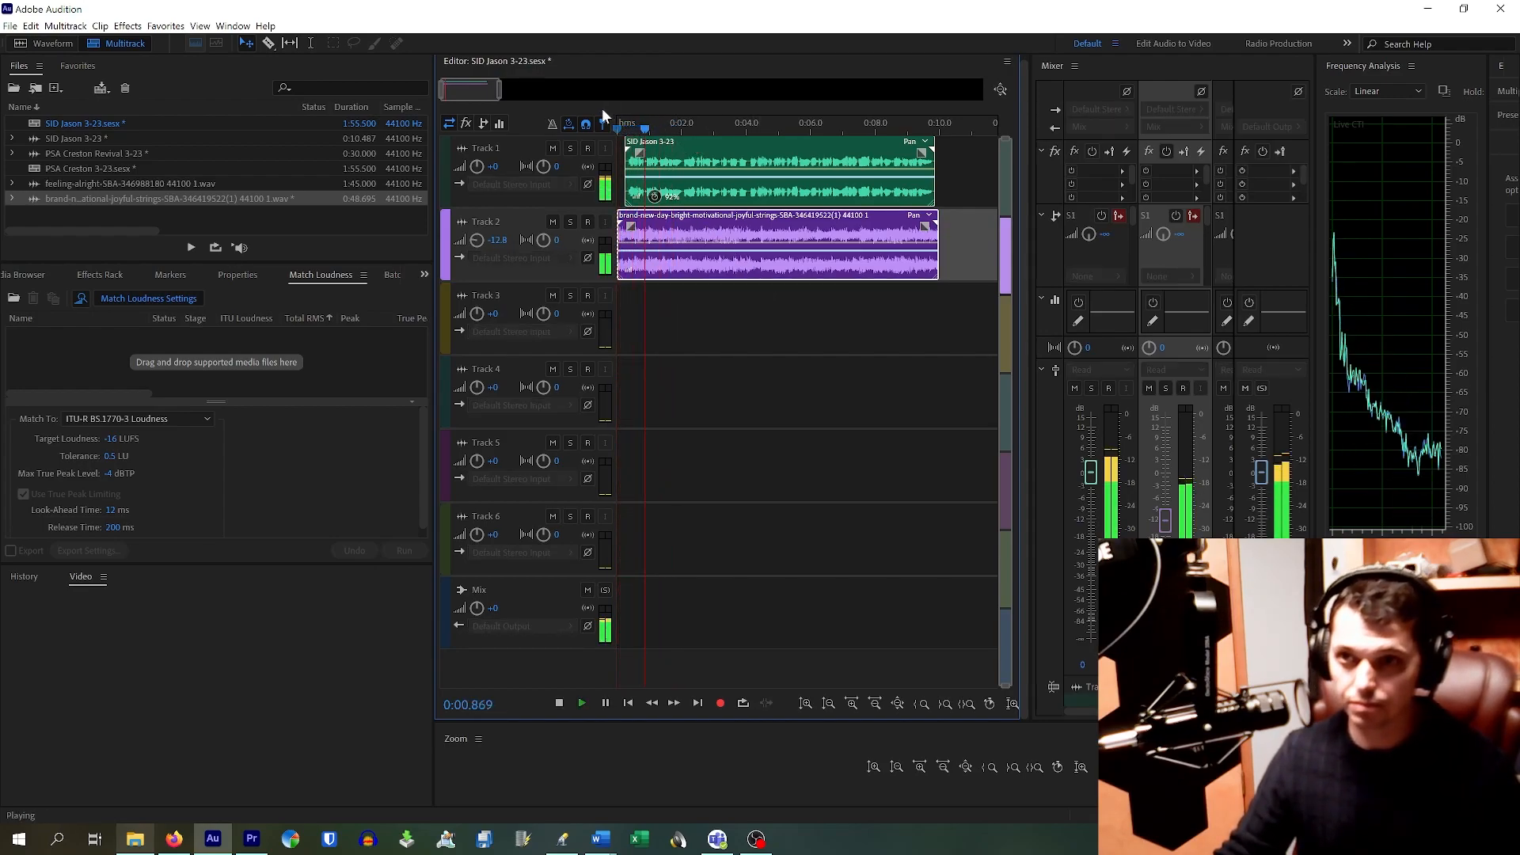
pyautogui.press('space')
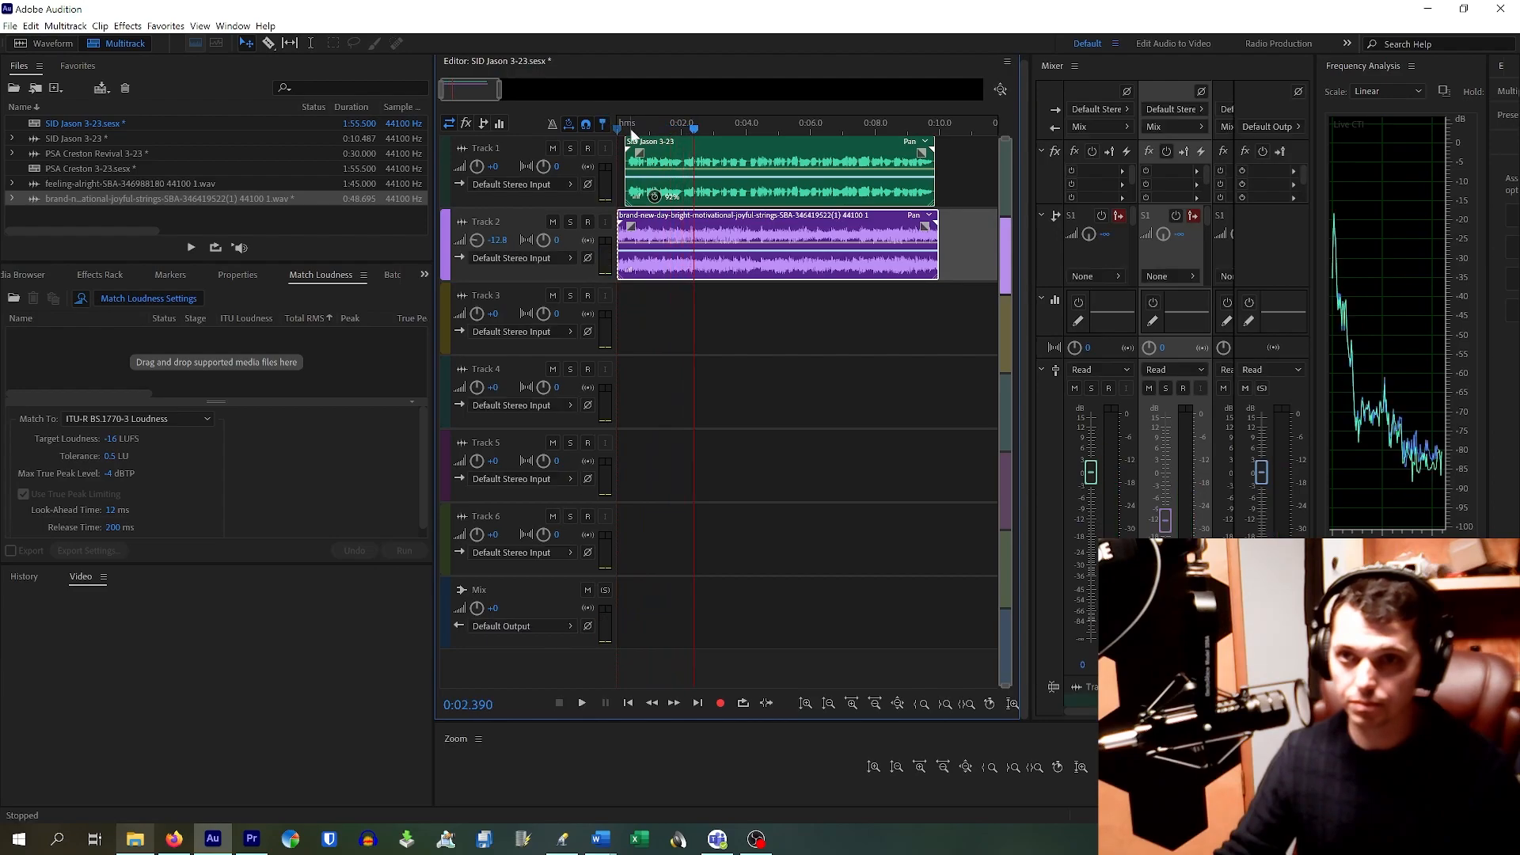
pyautogui.press('space')
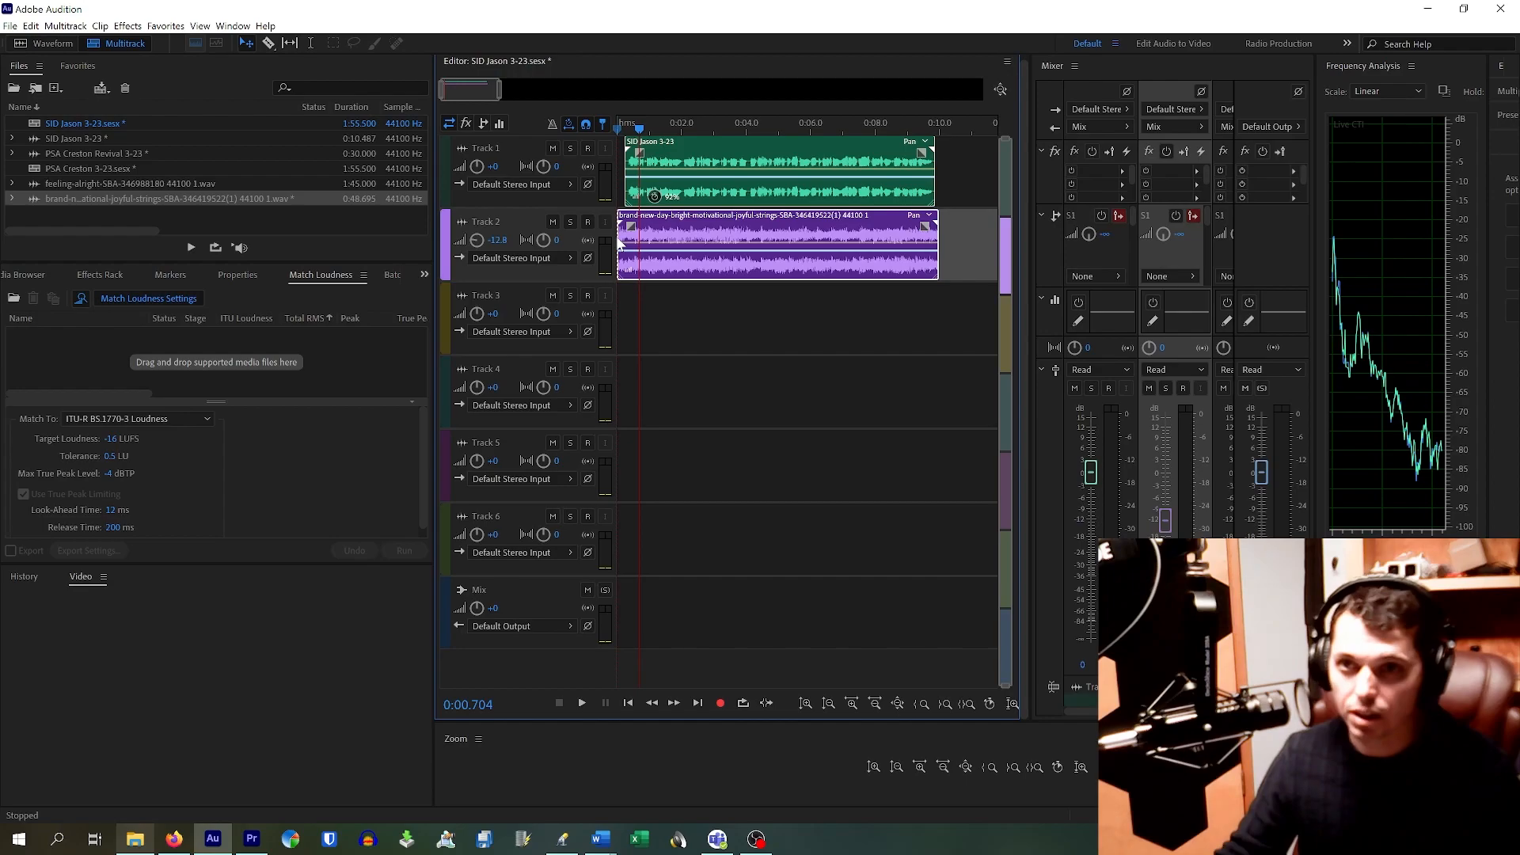
pyautogui.scroll(2, 620, 242)
pyautogui.scroll(3, 621, 241)
pyautogui.scroll(-1, 591, 246)
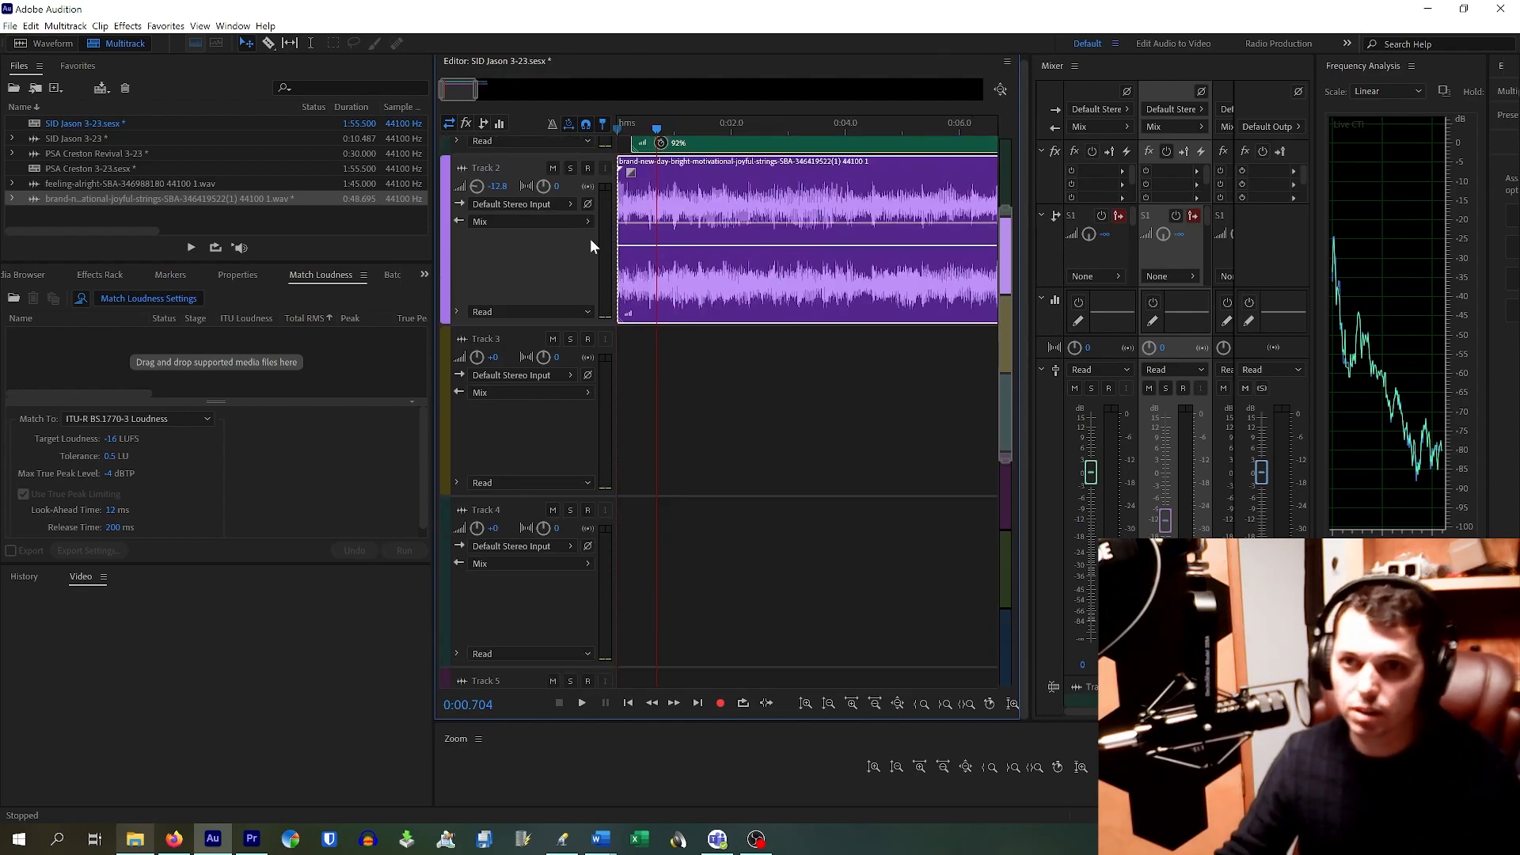
pyautogui.scroll(-2, 591, 239)
pyautogui.scroll(3, 633, 225)
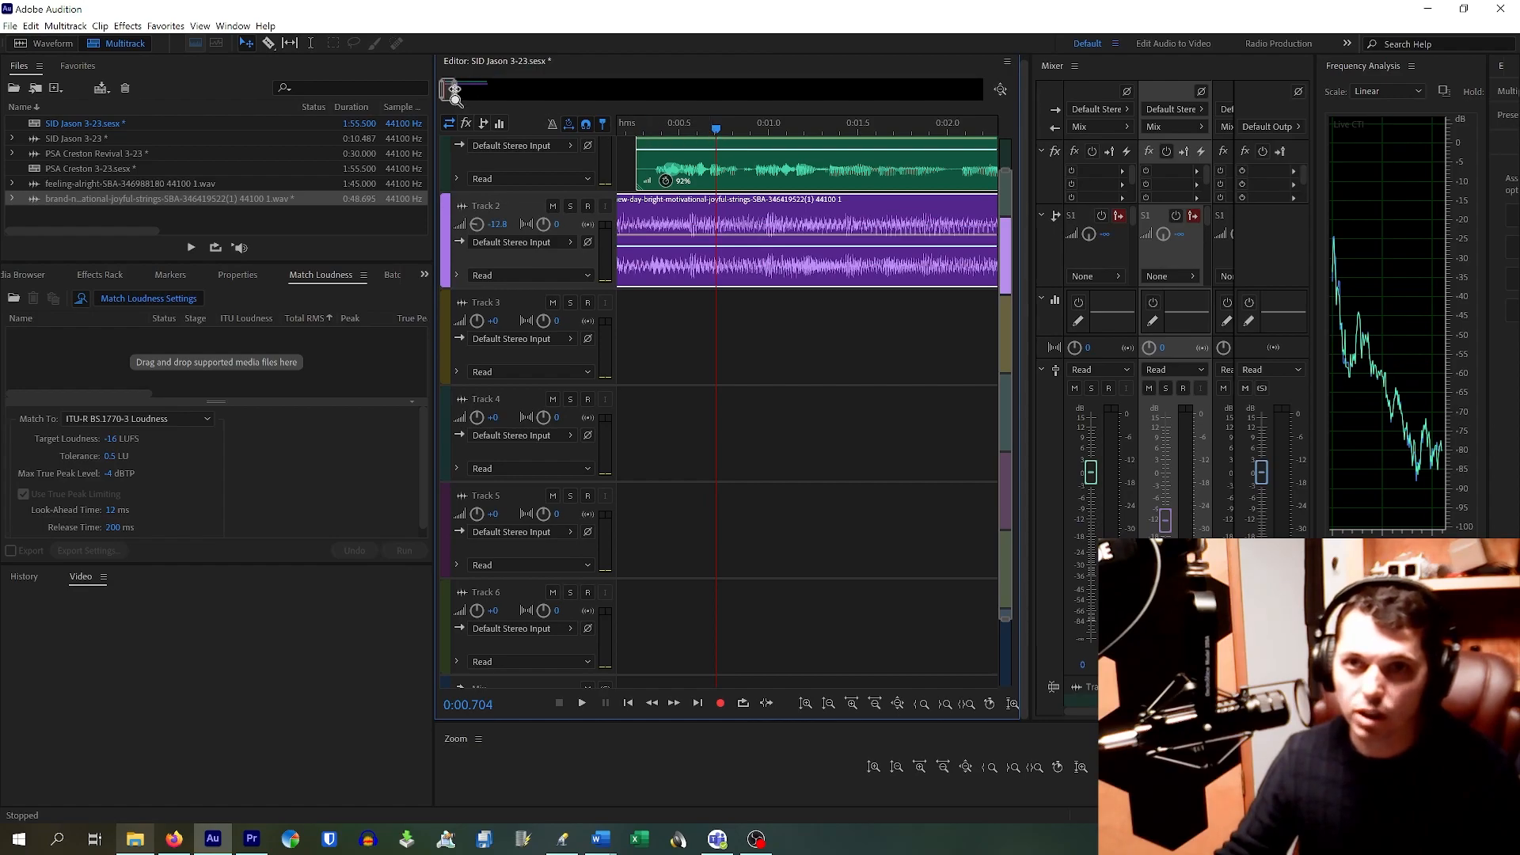
pyautogui.moveTo(447, 94); pyautogui.dragTo(436, 93)
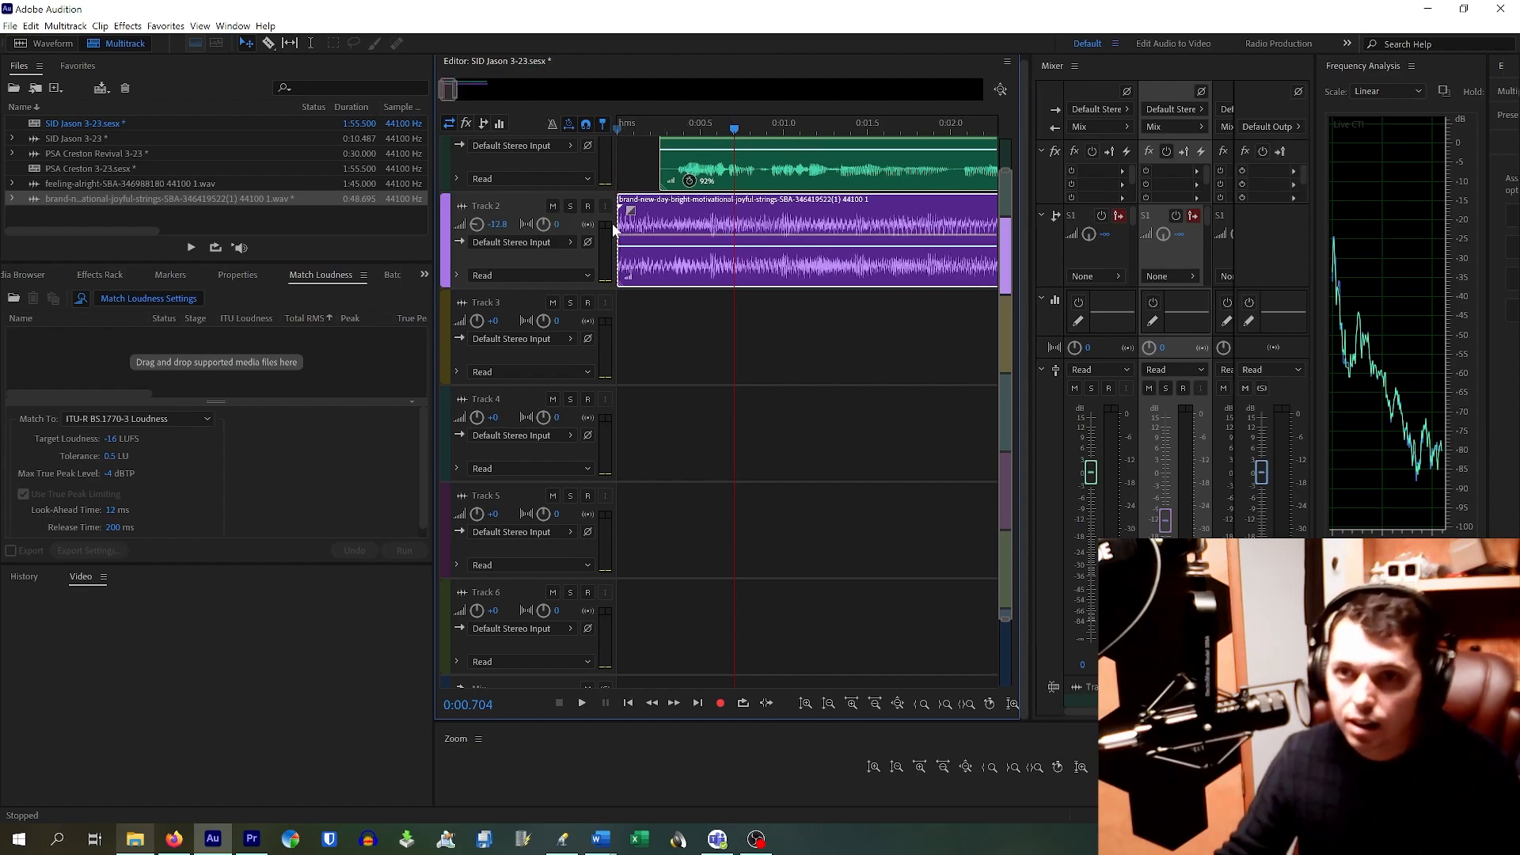
# Step: Try trimming the music clip's start, undo it, and replay the intro from near the start
pyautogui.moveTo(621, 229); pyautogui.dragTo(638, 252)
pyautogui.hotkey('ctrl', 'z')
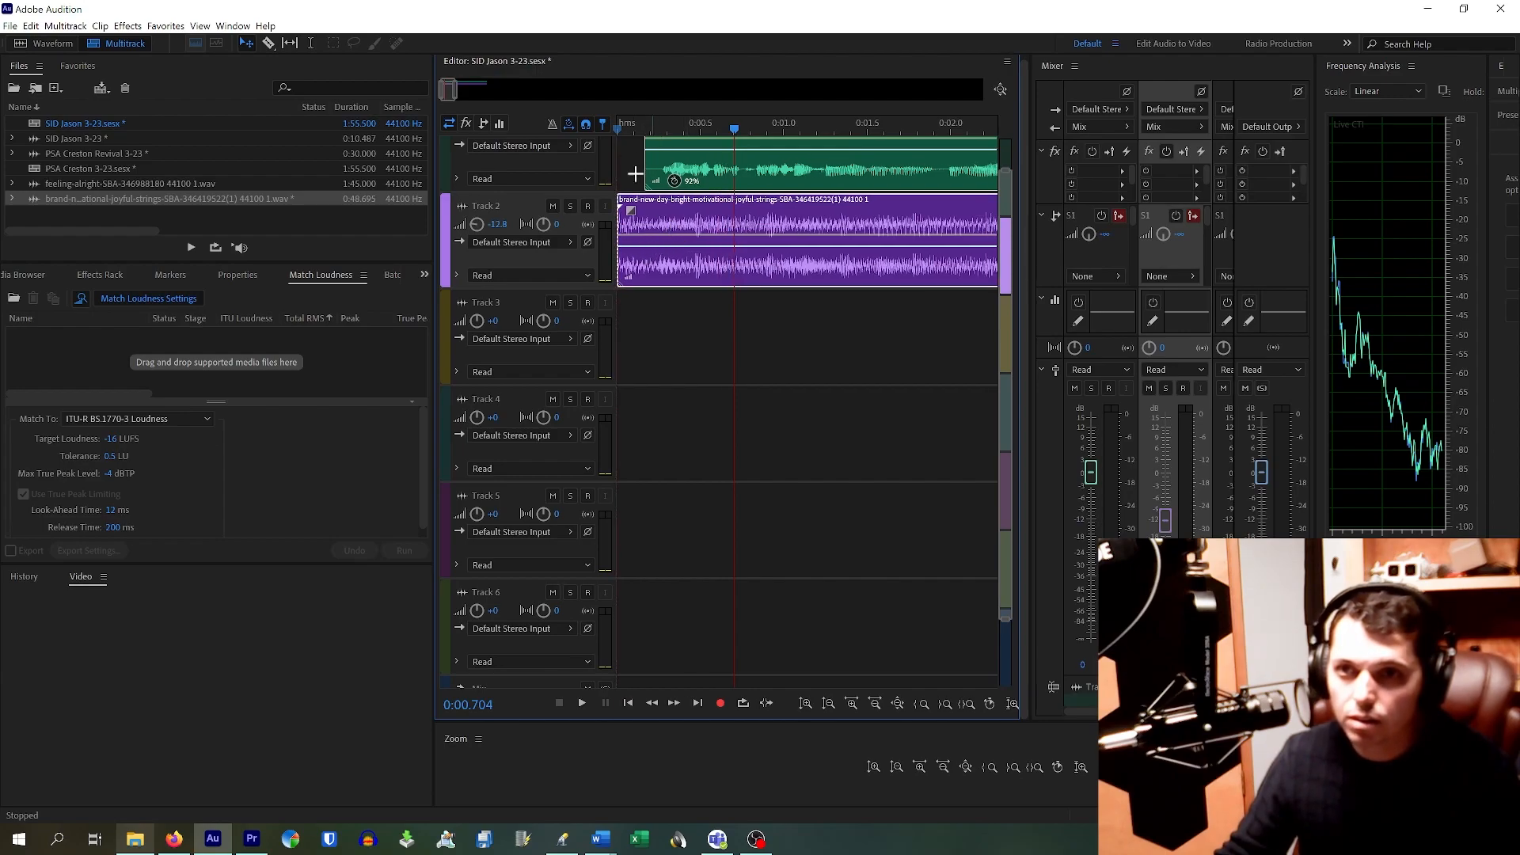
pyautogui.click(628, 128)
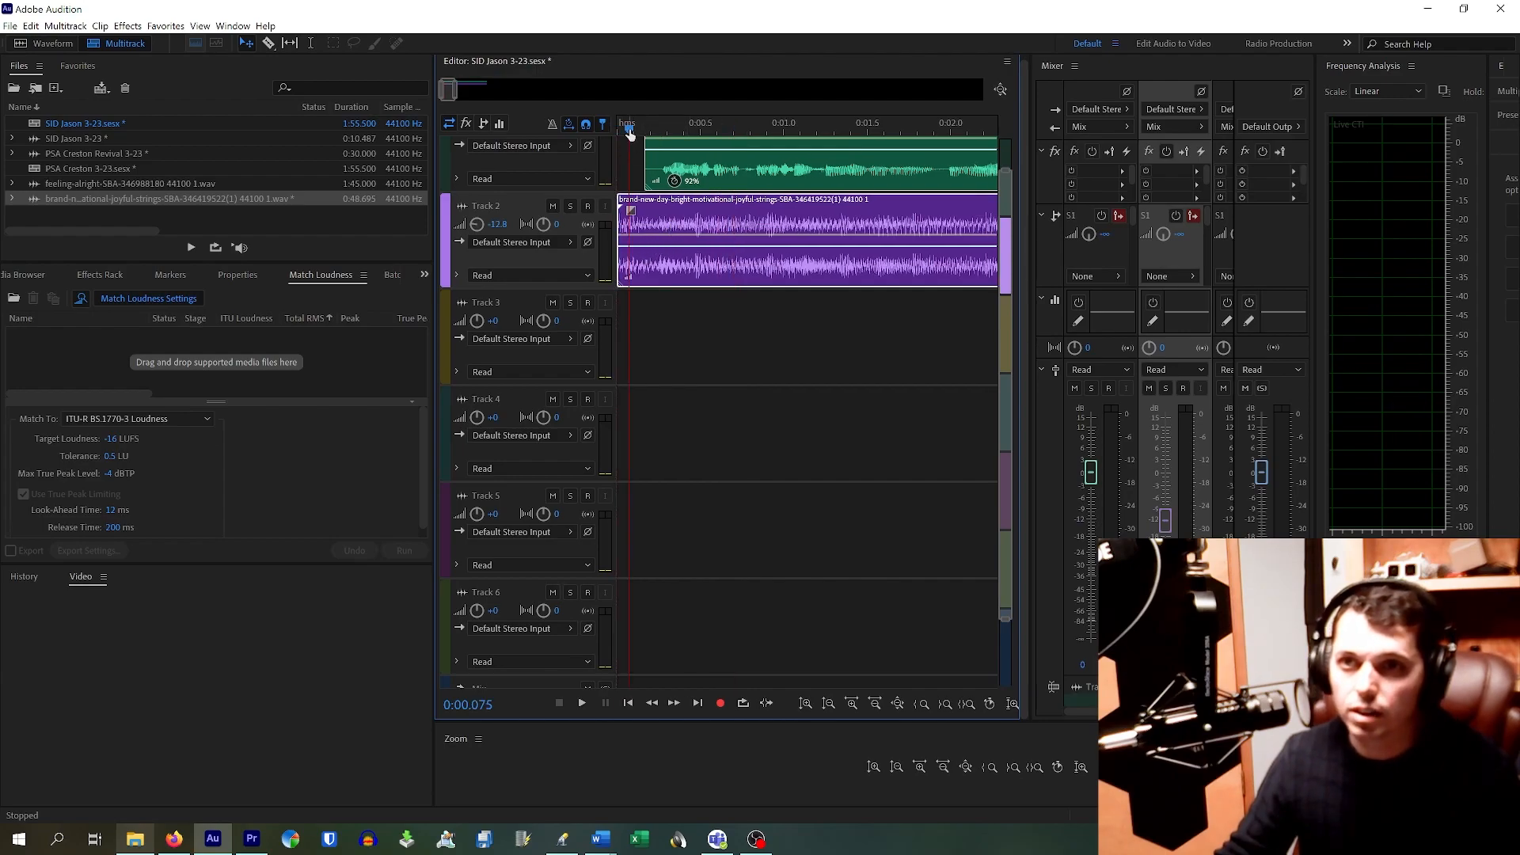
pyautogui.click(675, 327)
pyautogui.press('space')
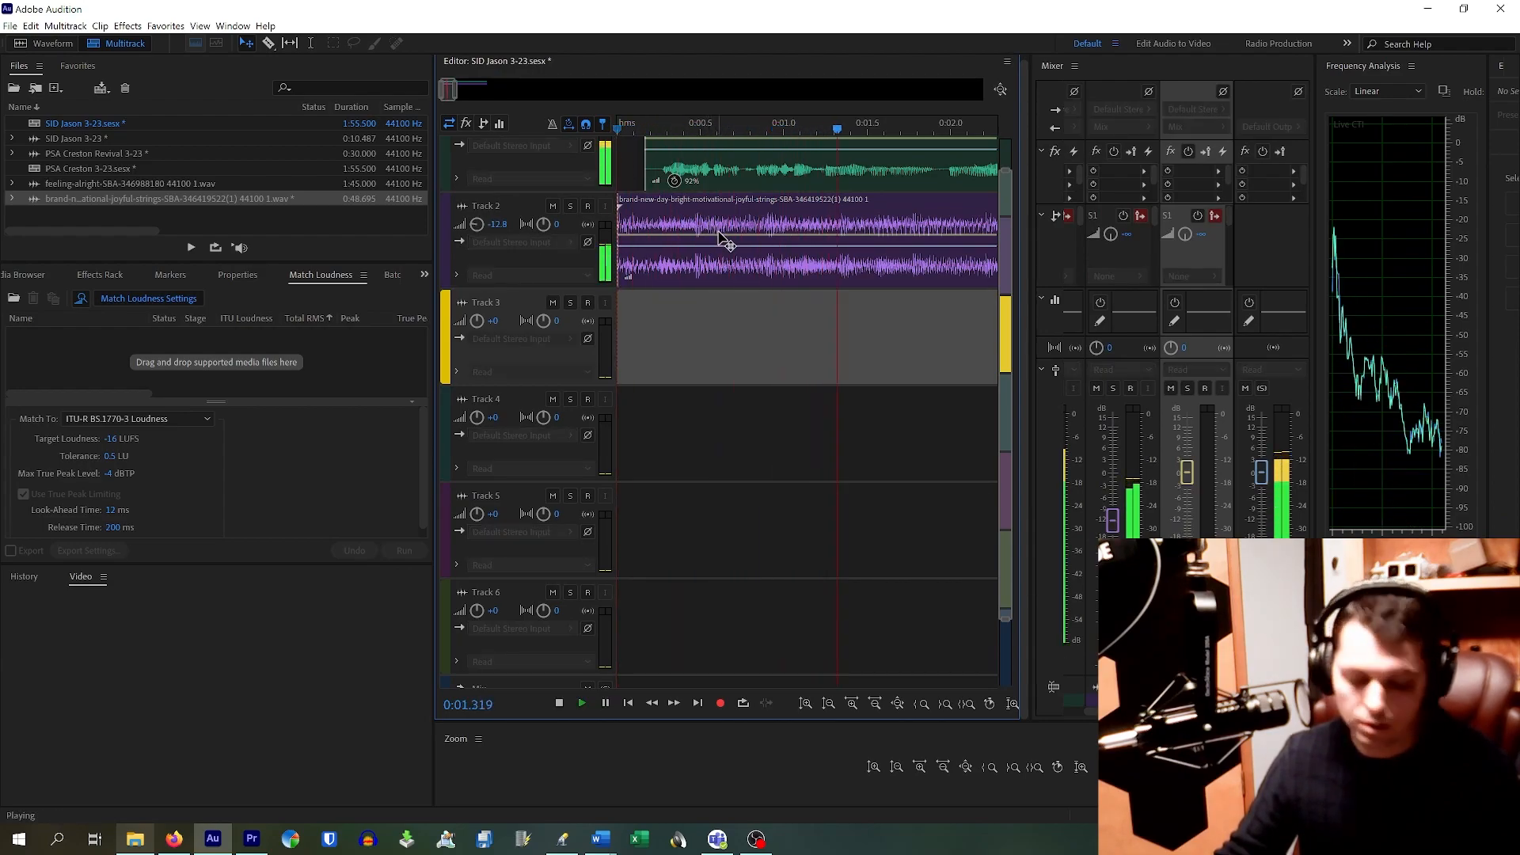
pyautogui.scroll(-5, 705, 238)
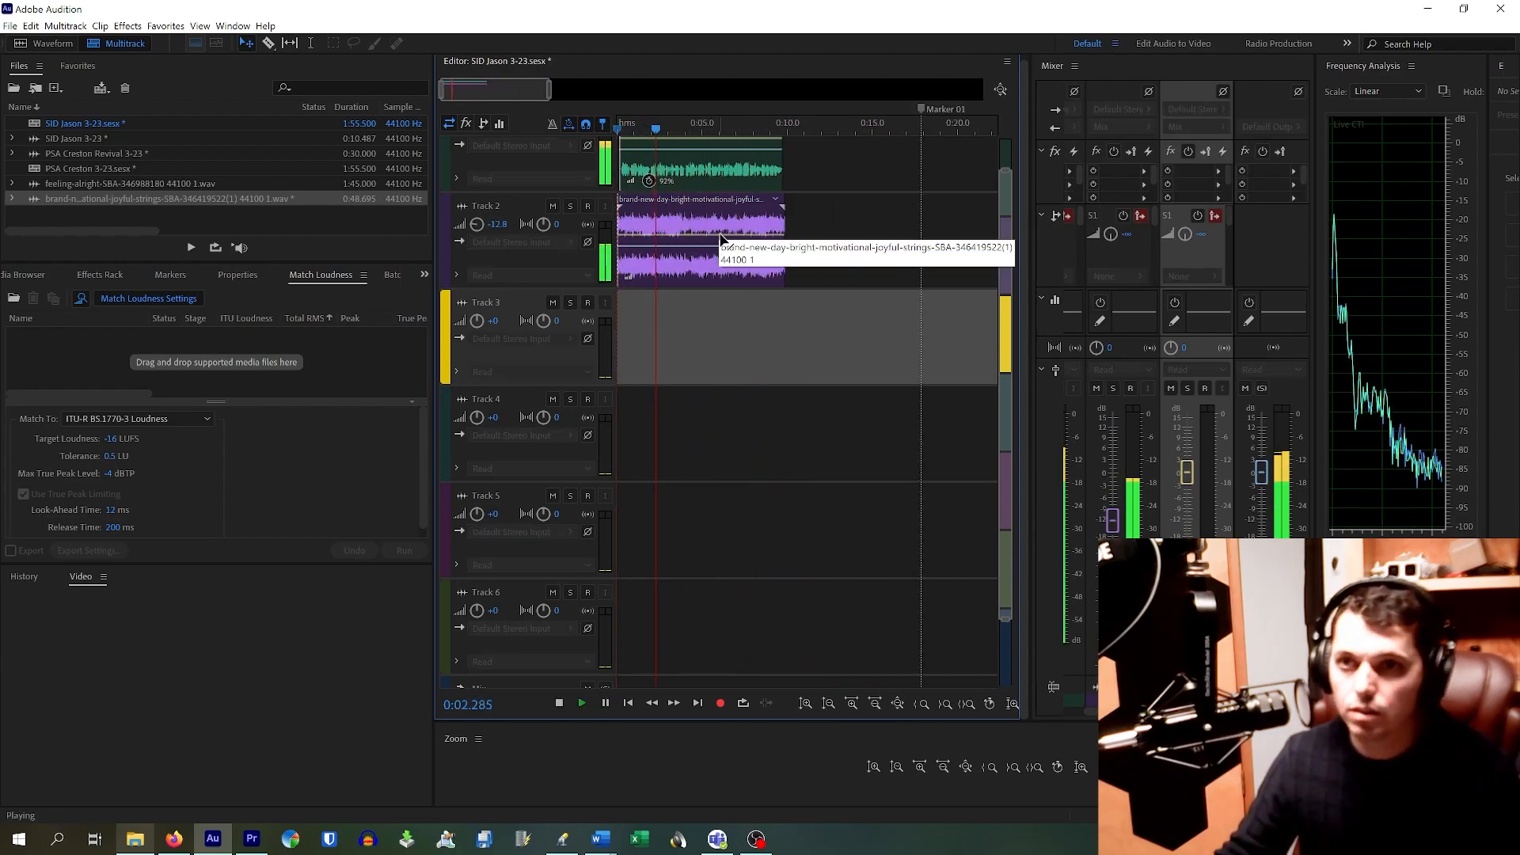
pyautogui.click(615, 130)
pyautogui.press('space')
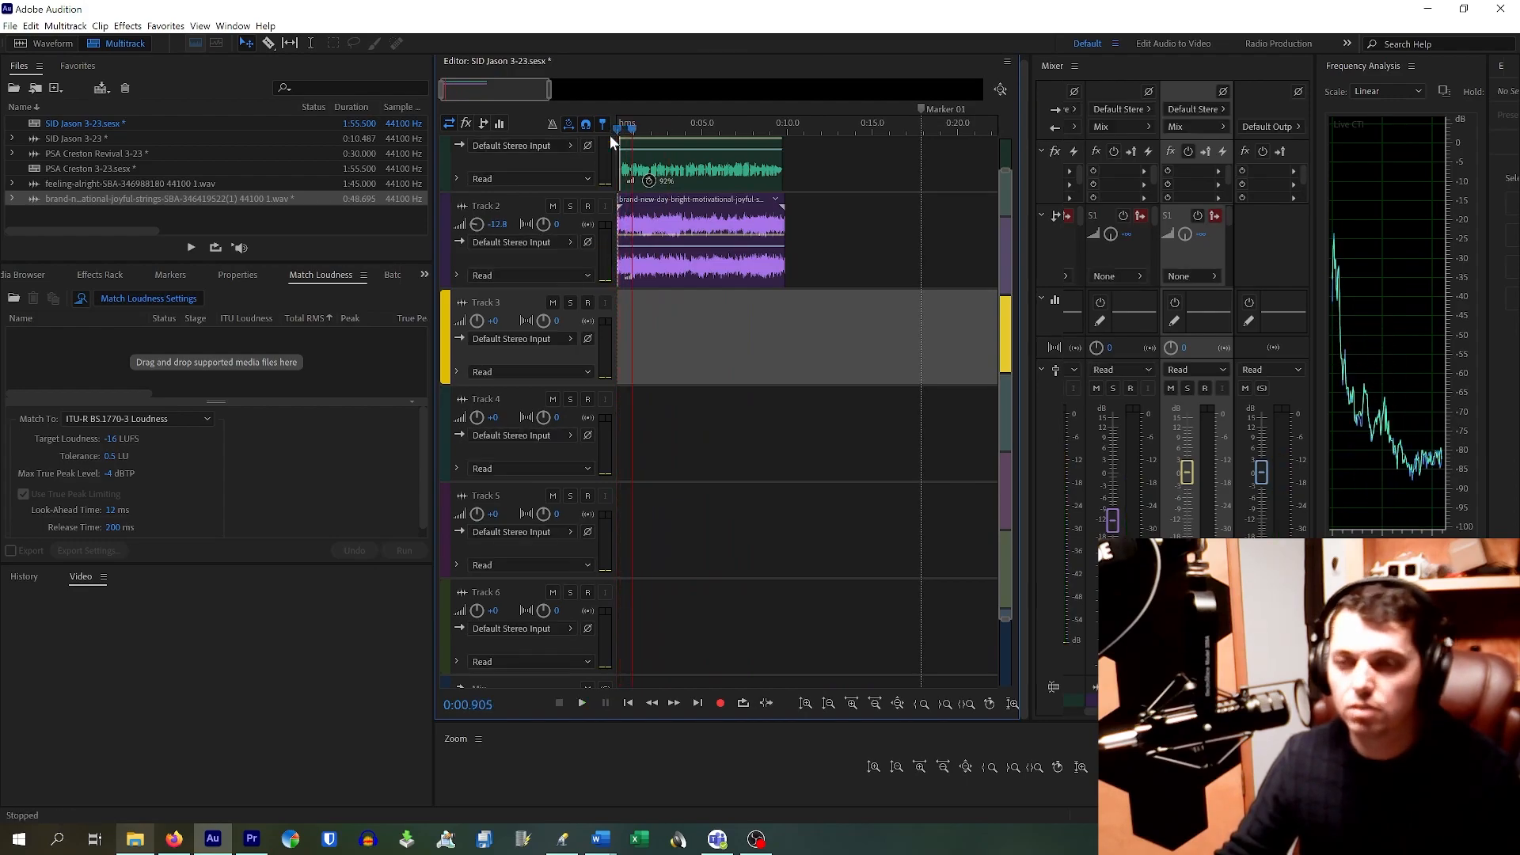
# Step: Select the Track 2 music clip and play it from around seven seconds
pyautogui.moveTo(783, 228); pyautogui.dragTo(789, 227)
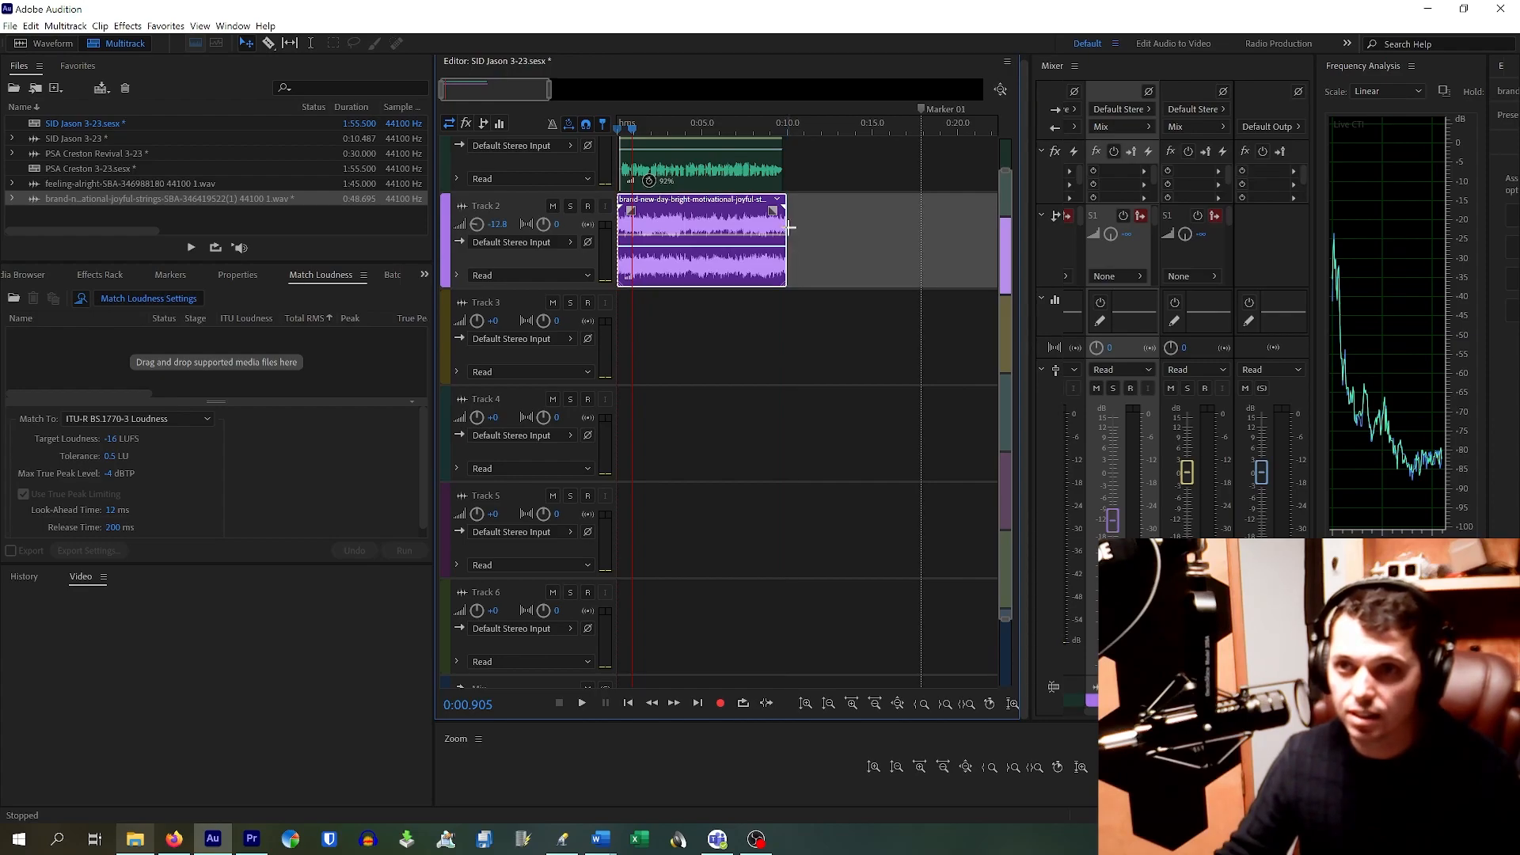
pyautogui.click(742, 133)
pyautogui.press('space')
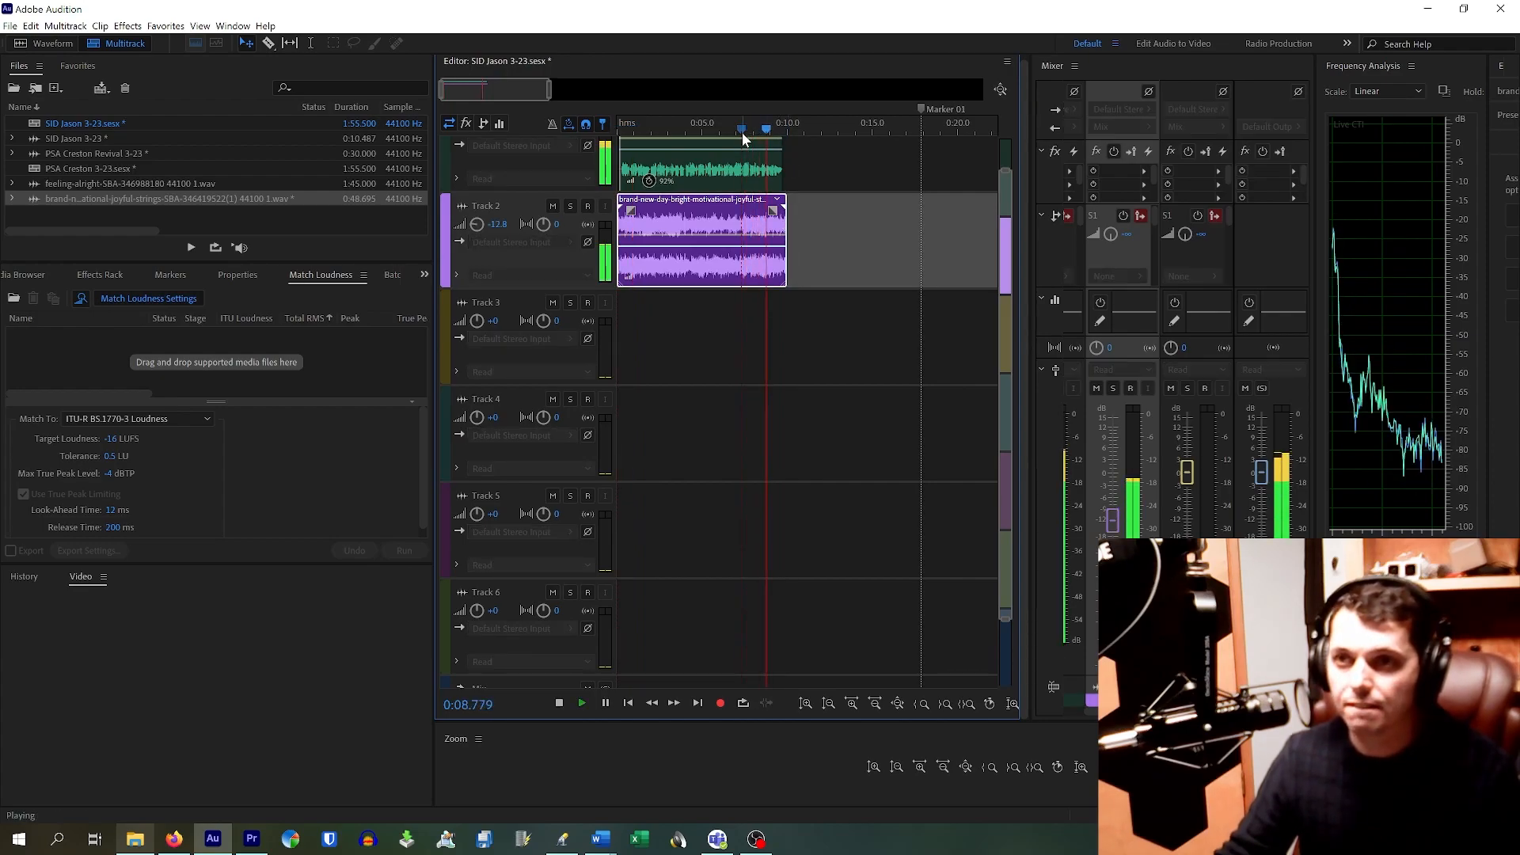
pyautogui.press('space')
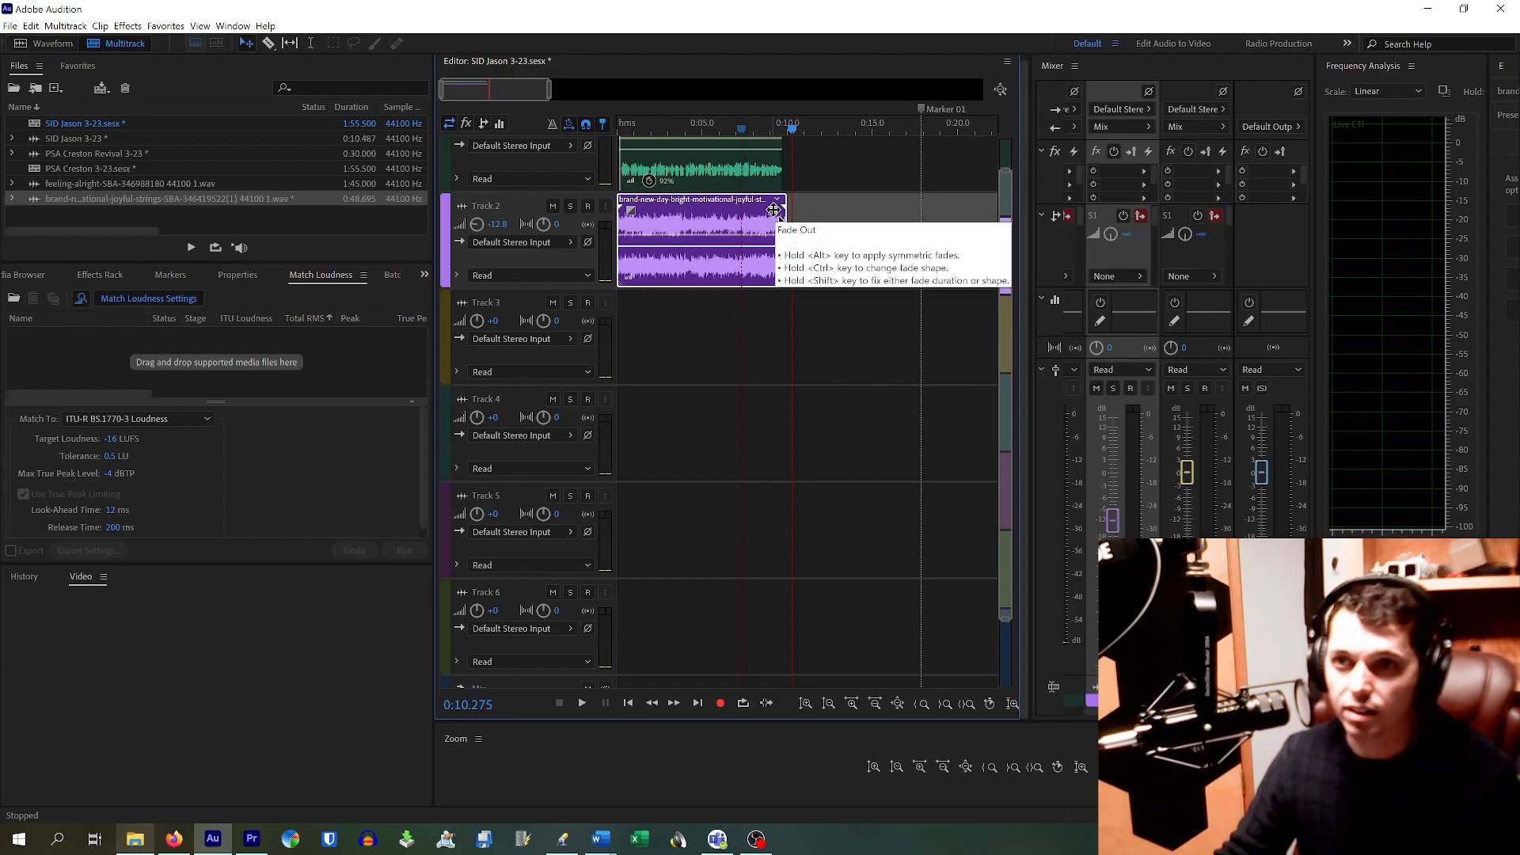
# Step: Add a linear fade-out (value 10) ending at the music clip's end, around 0:10
pyautogui.moveTo(774, 210); pyautogui.dragTo(754, 274)
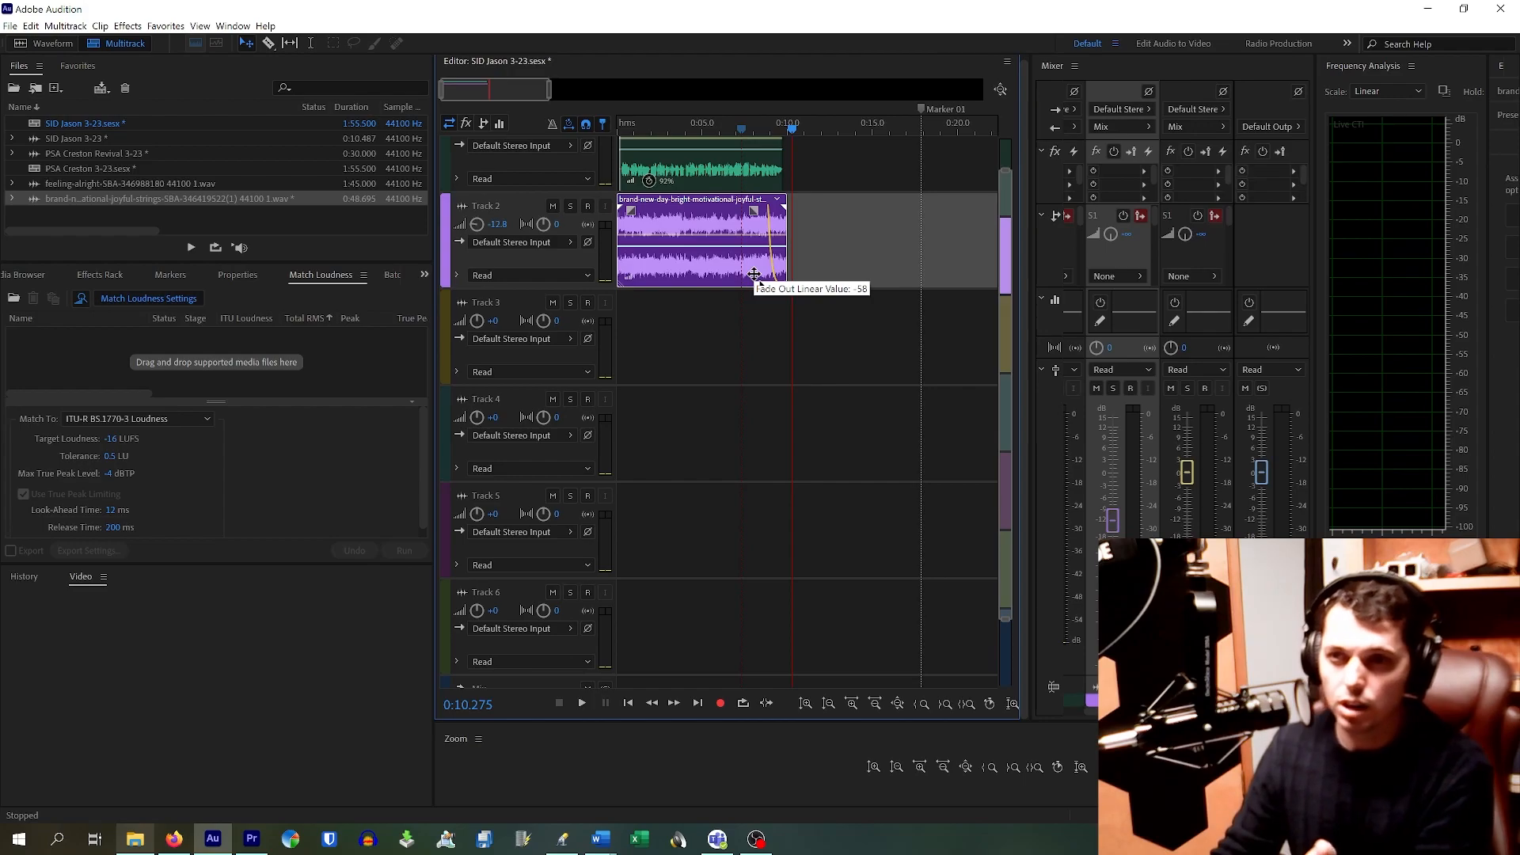
pyautogui.moveTo(754, 274); pyautogui.dragTo(748, 176)
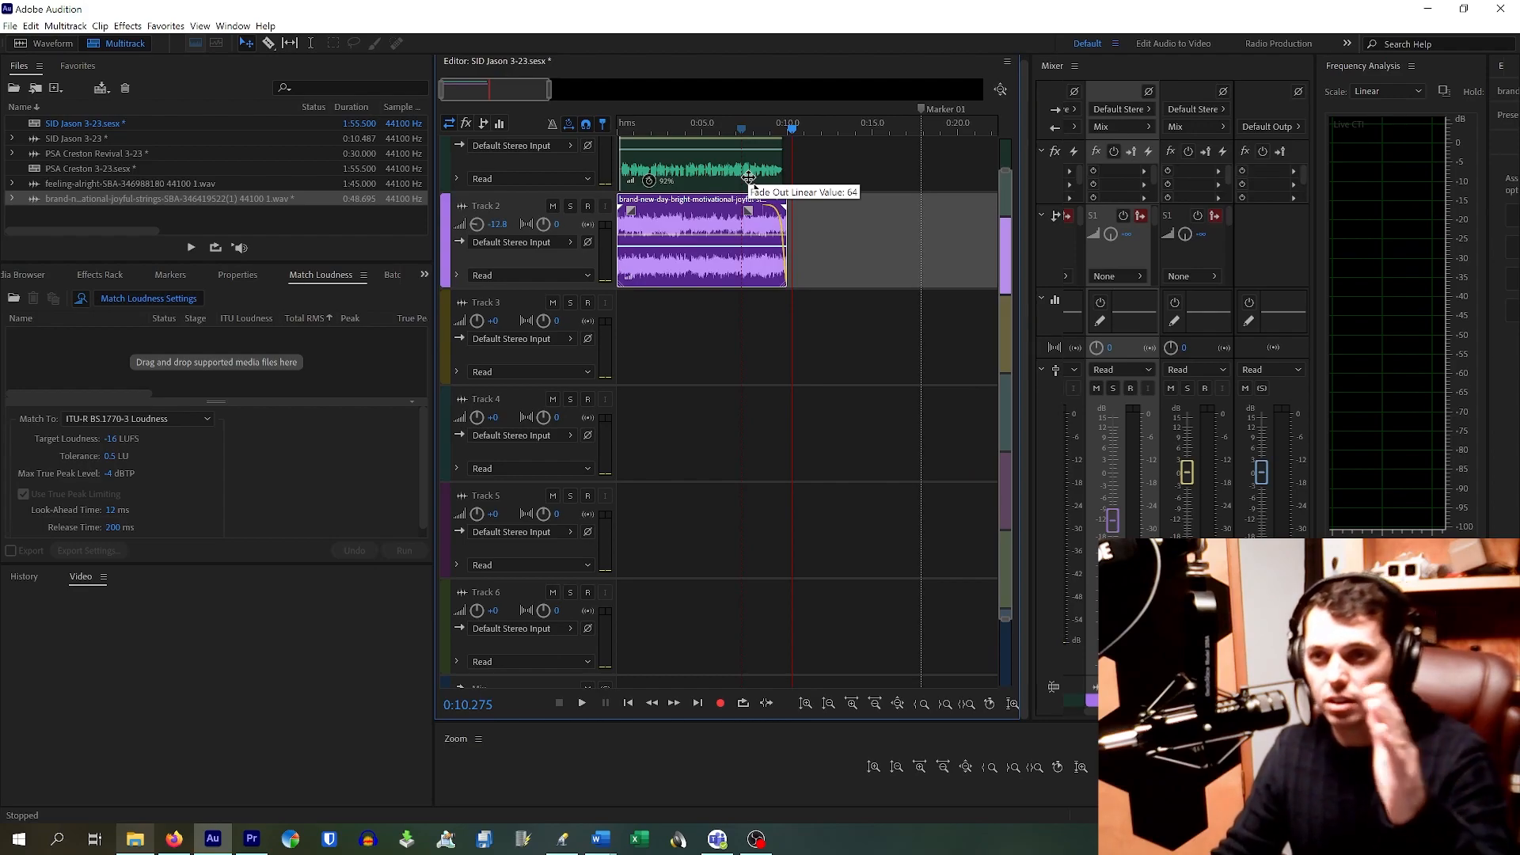
pyautogui.moveTo(748, 176); pyautogui.dragTo(745, 219)
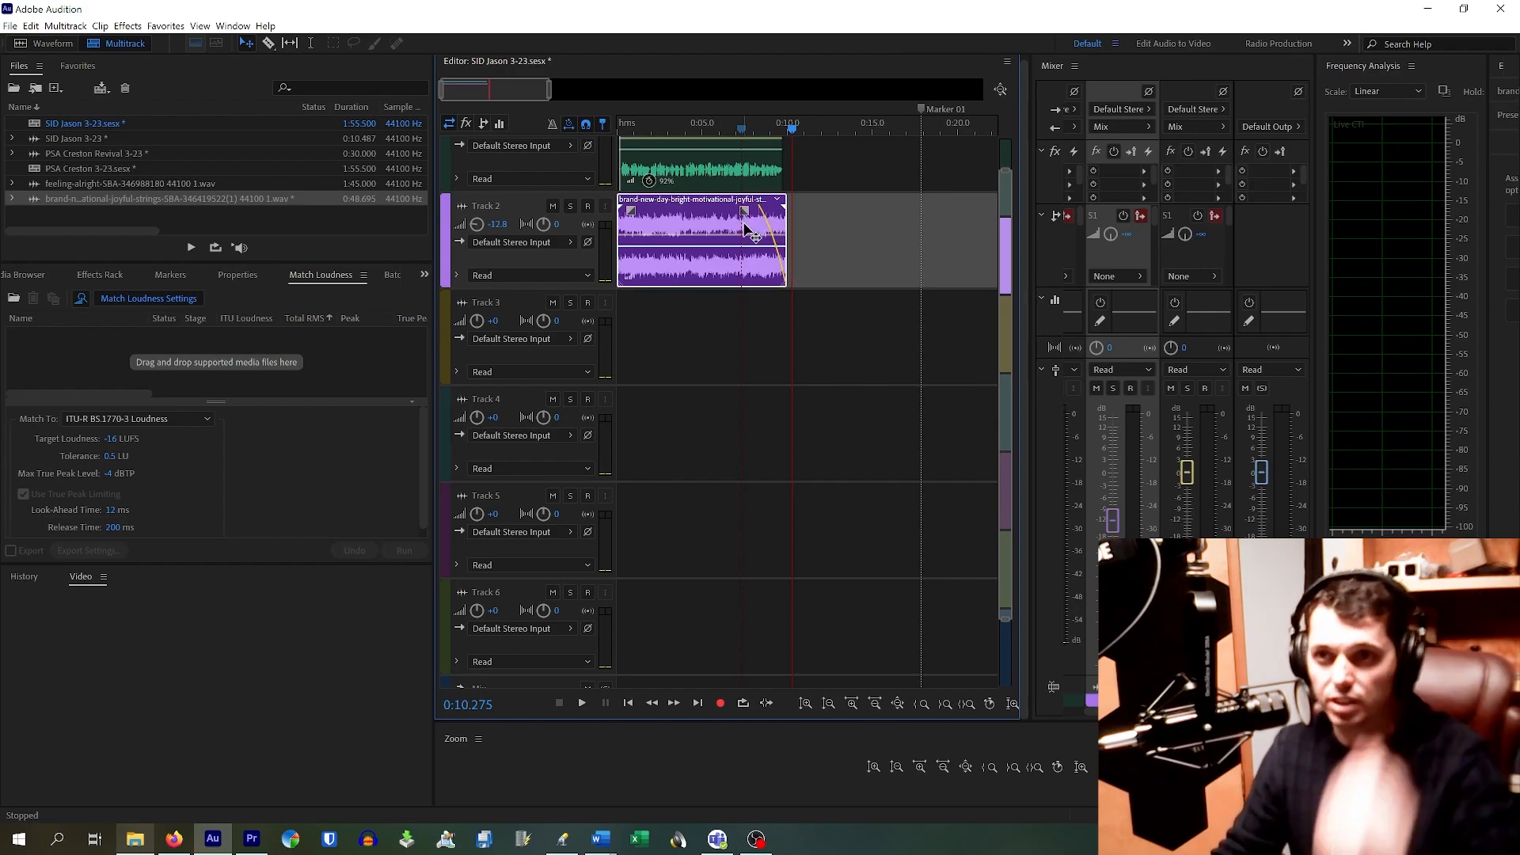
pyautogui.moveTo(745, 214); pyautogui.dragTo(761, 218)
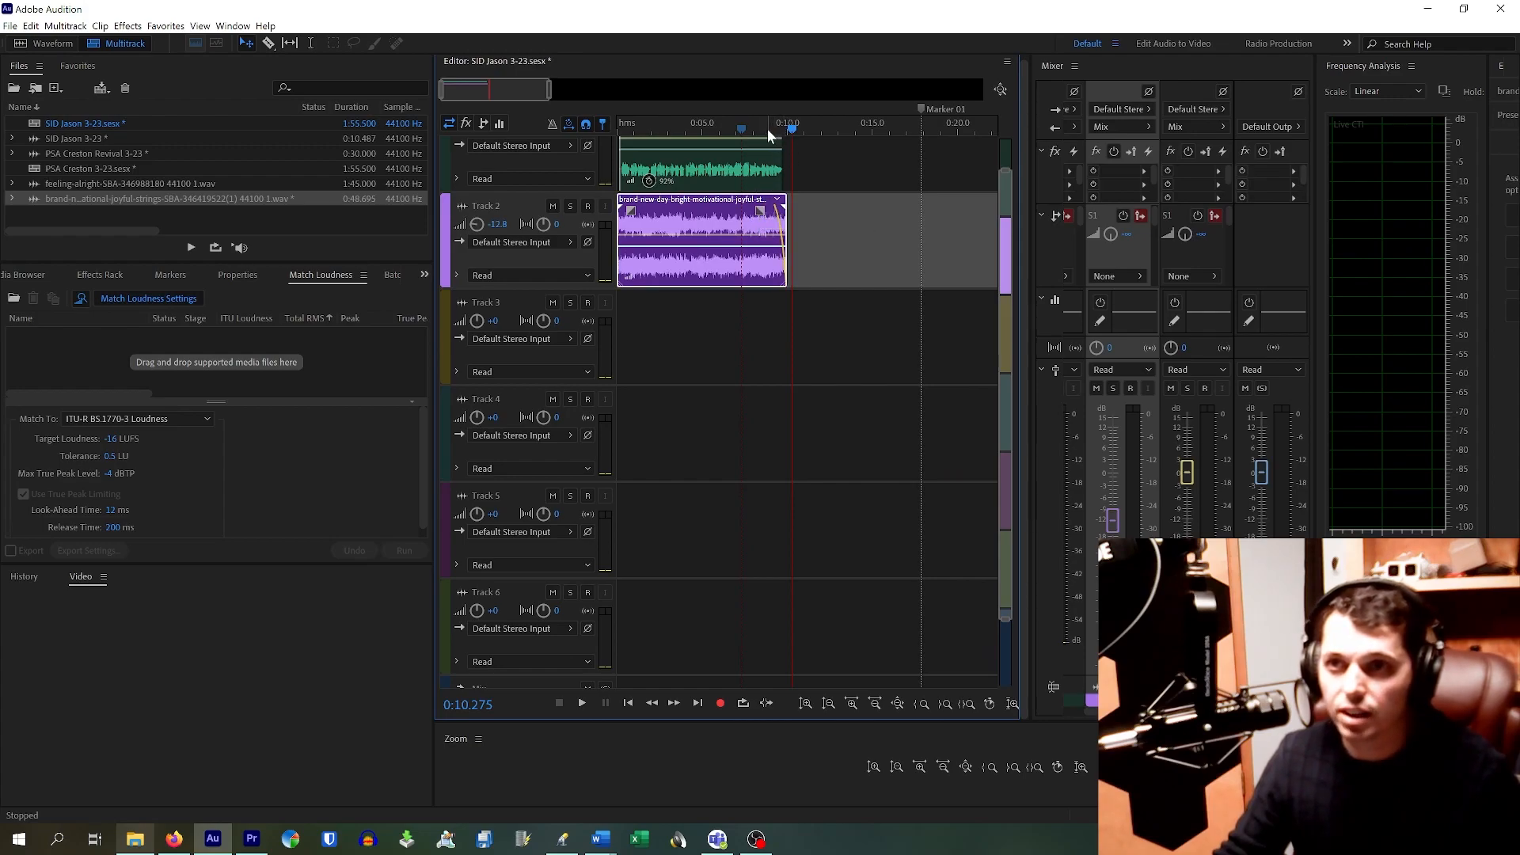
# Step: Add a fade-in to the start of the Track 2 music bed and play the mix to check it
pyautogui.press('space')
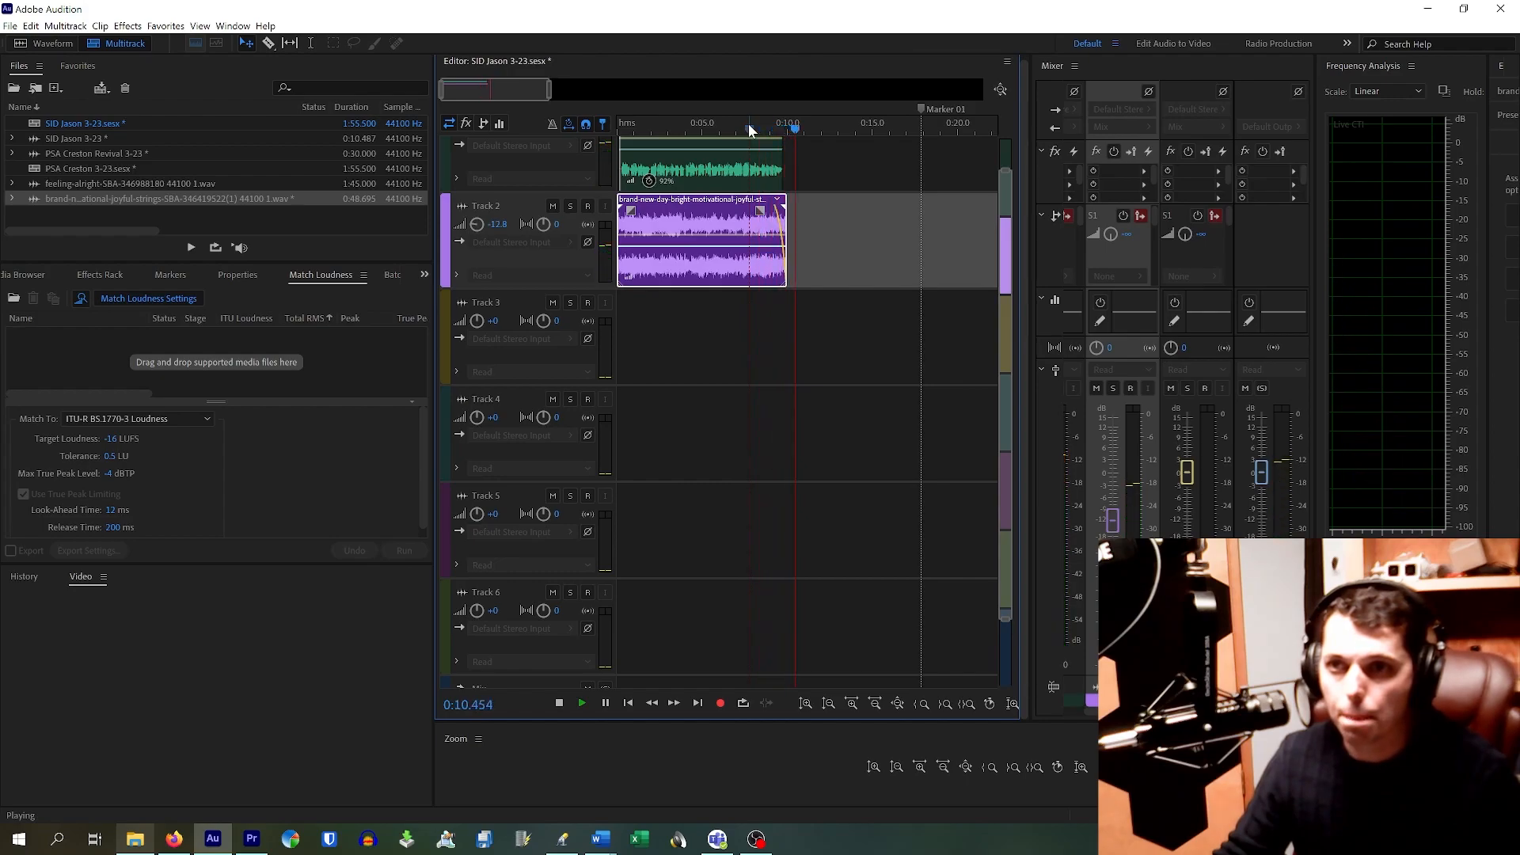
pyautogui.press('space')
pyautogui.moveTo(634, 207); pyautogui.dragTo(642, 214)
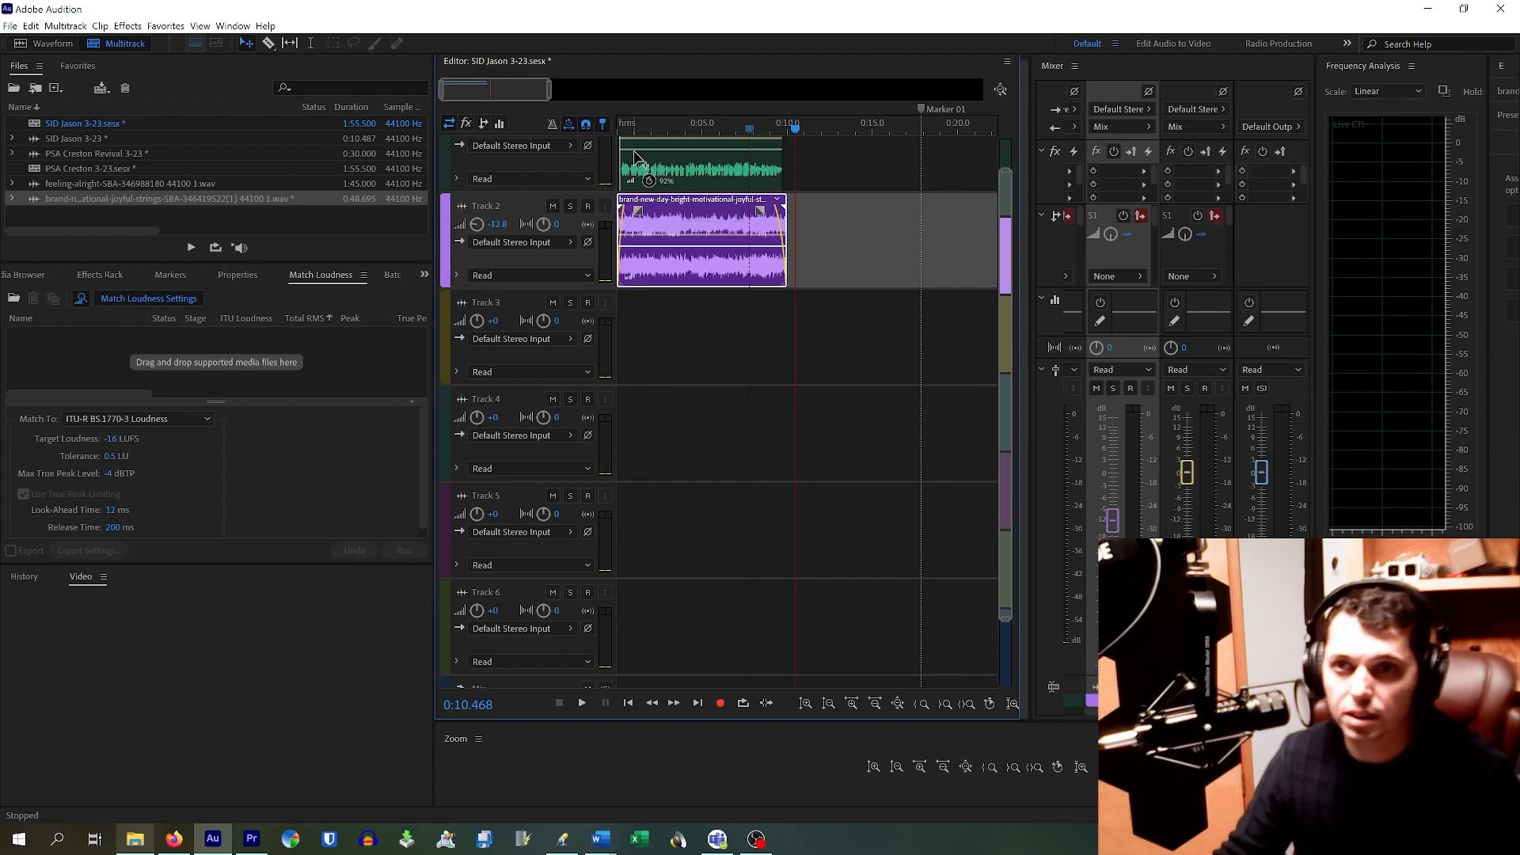
pyautogui.press('space')
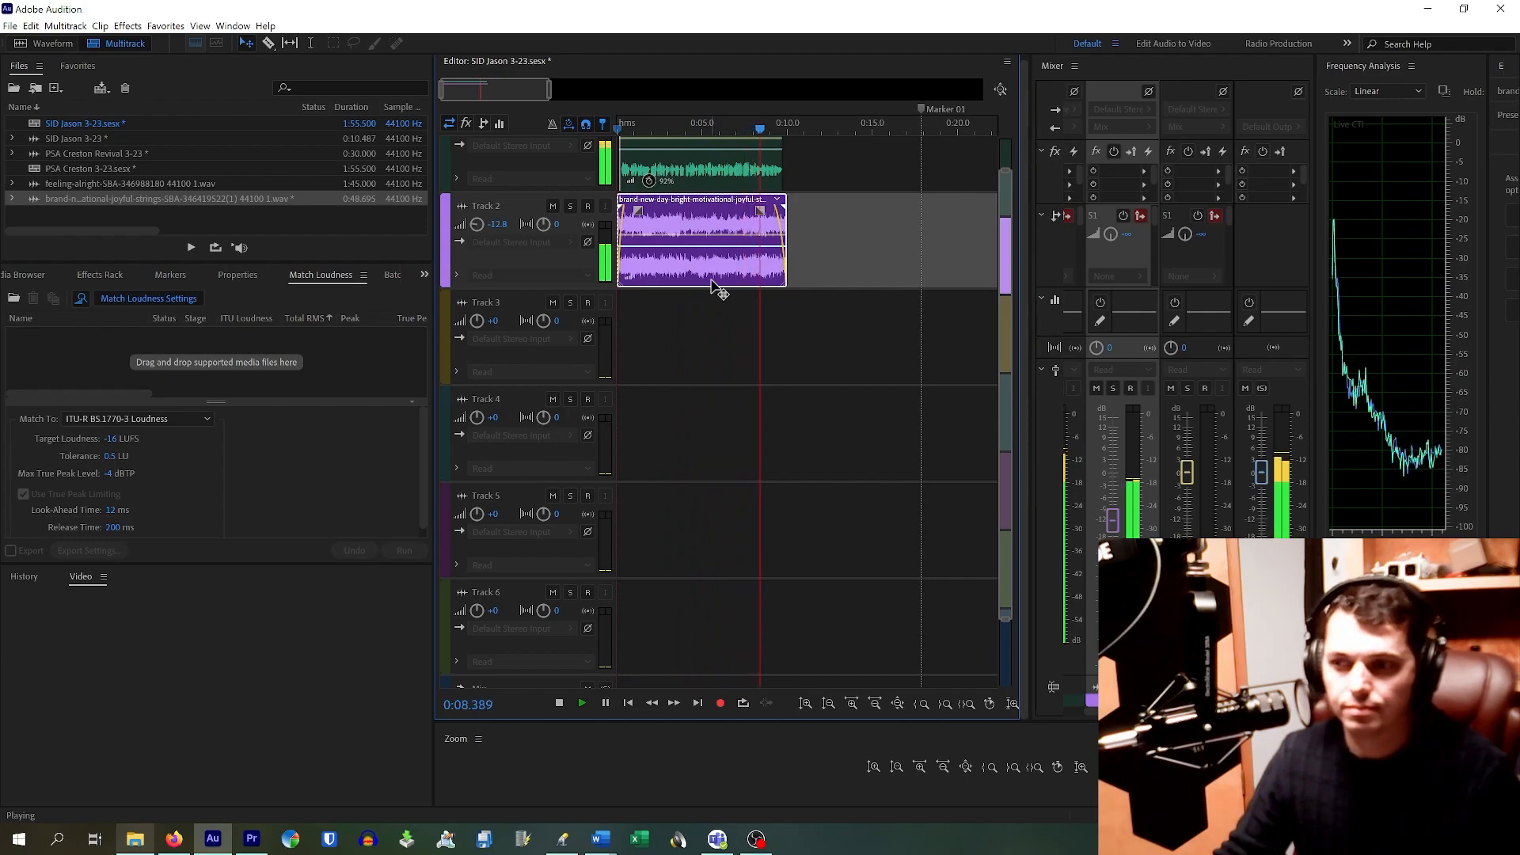
pyautogui.press('space')
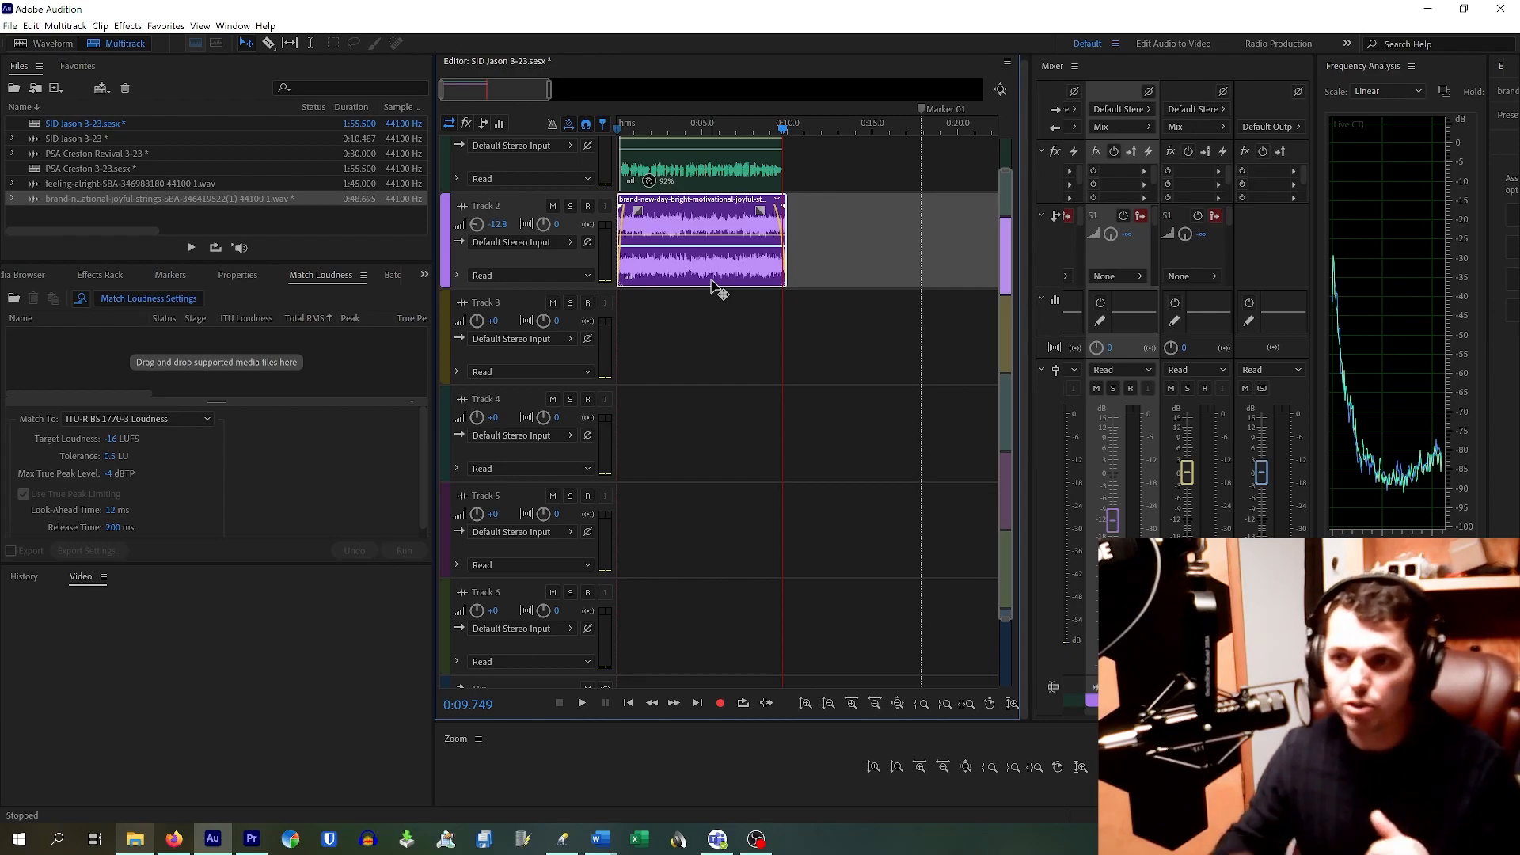
# Step: Select the SID Jason 3-23 voice-over clip on Track 1
pyautogui.moveTo(1118, 711)
pyautogui.mouseDown()
pyautogui.moveTo(1183, 711)
pyautogui.moveTo(1072, 711)
pyautogui.mouseUp()
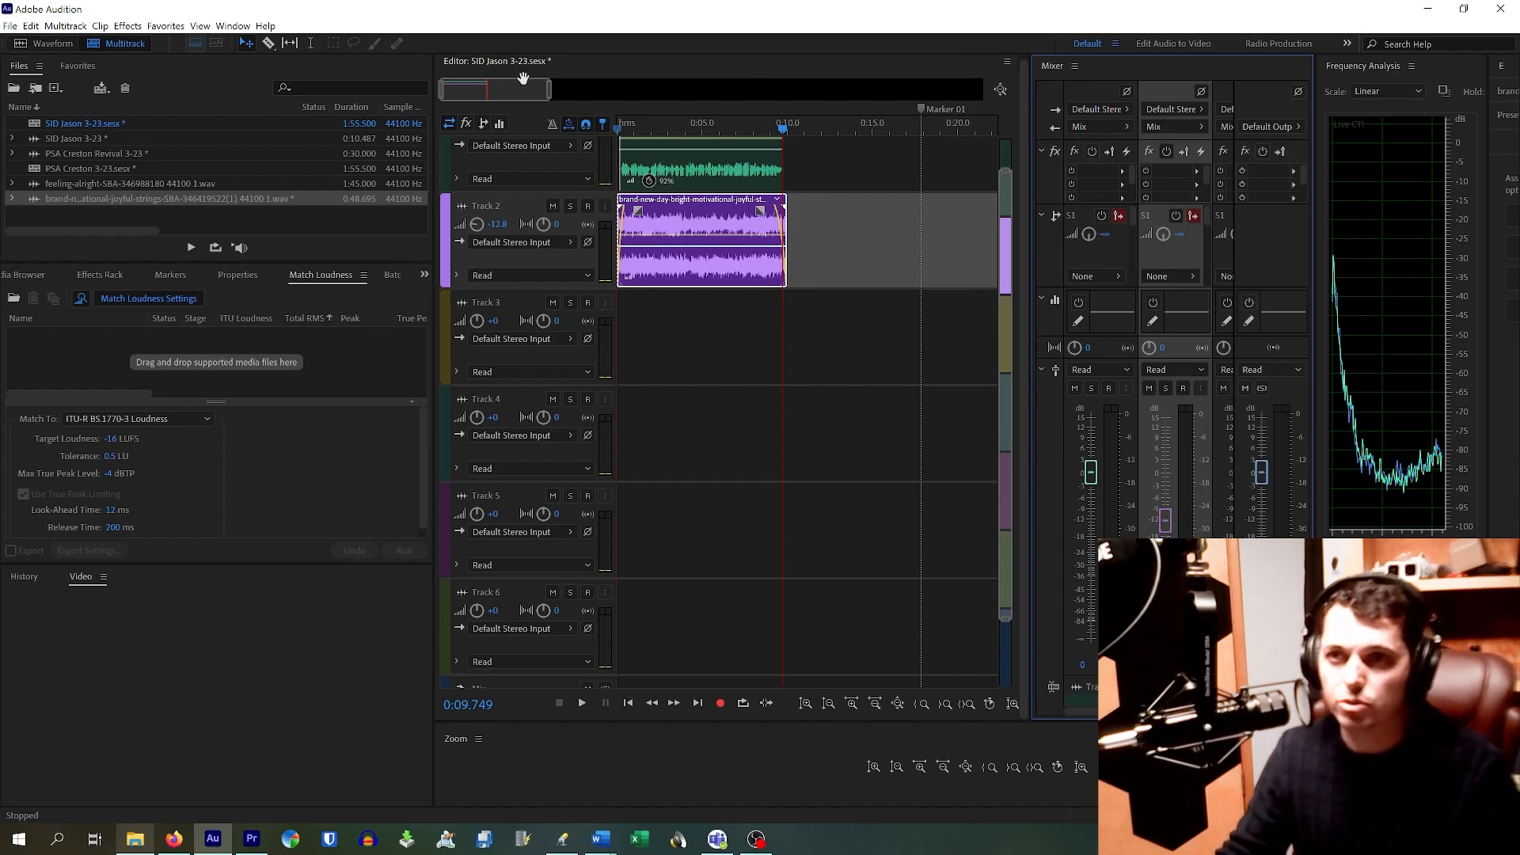
pyautogui.click(695, 173)
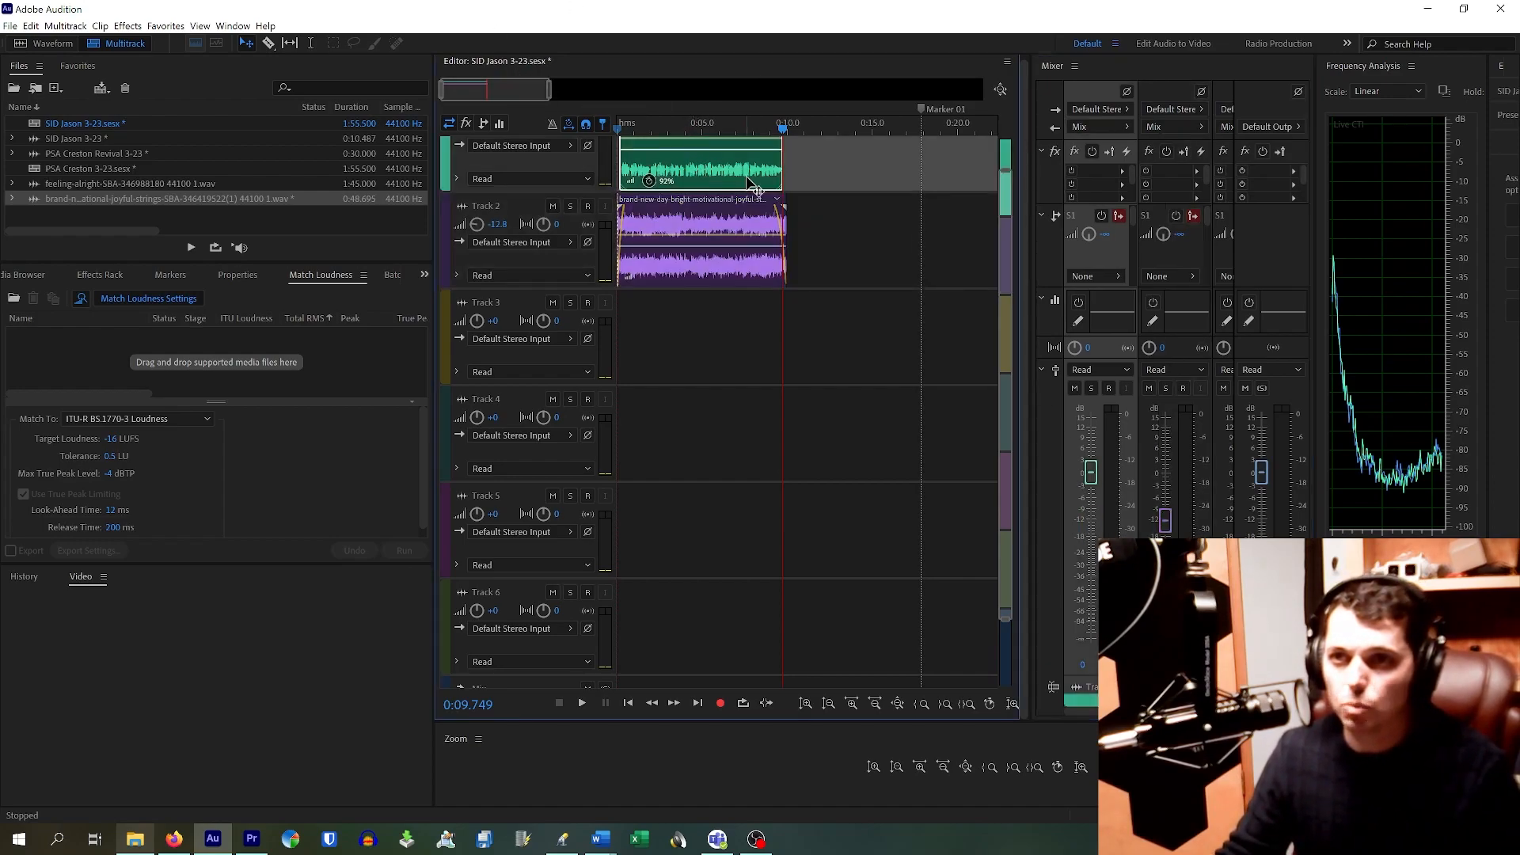
pyautogui.scroll(1, 751, 184)
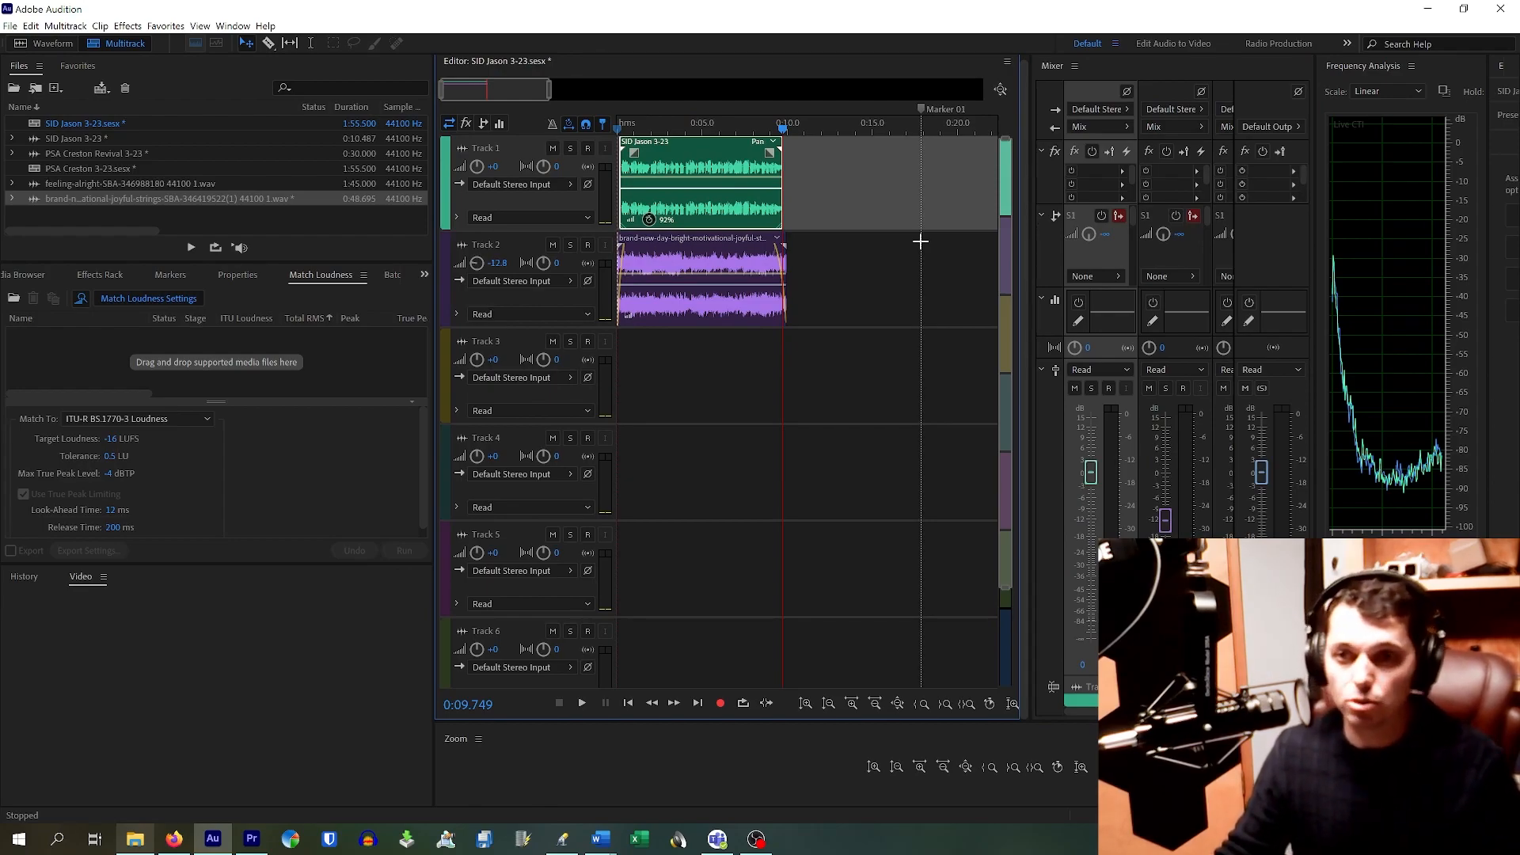
# Step: Export the entire-session mixdown as SID Jason 3-23.mp3 (392 Kbps) into M:\Edited Audio for Import, then close Audition
pyautogui.click(11, 26)
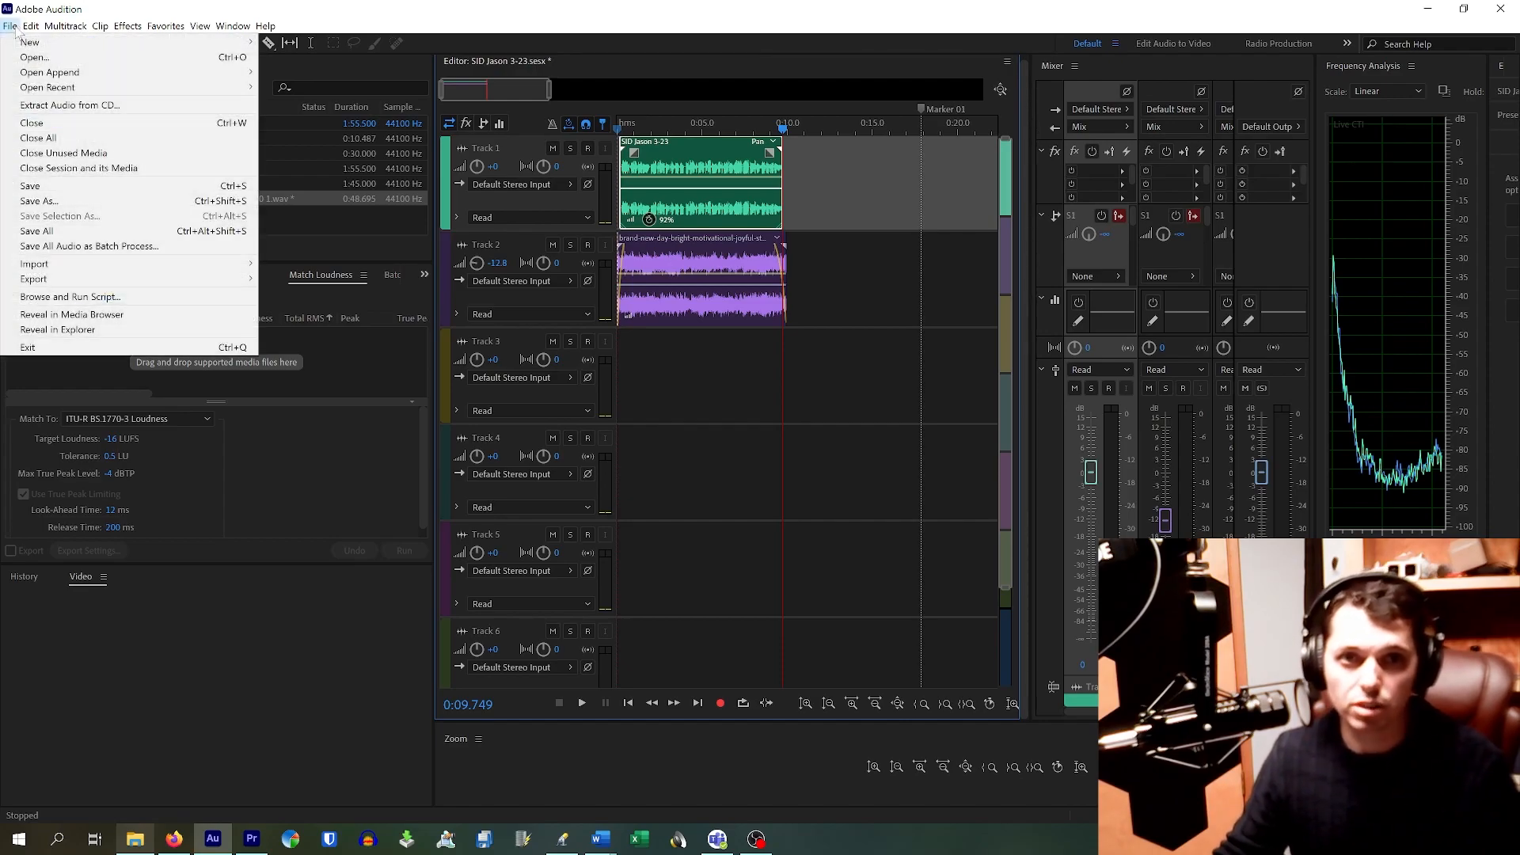
pyautogui.moveTo(79, 279)
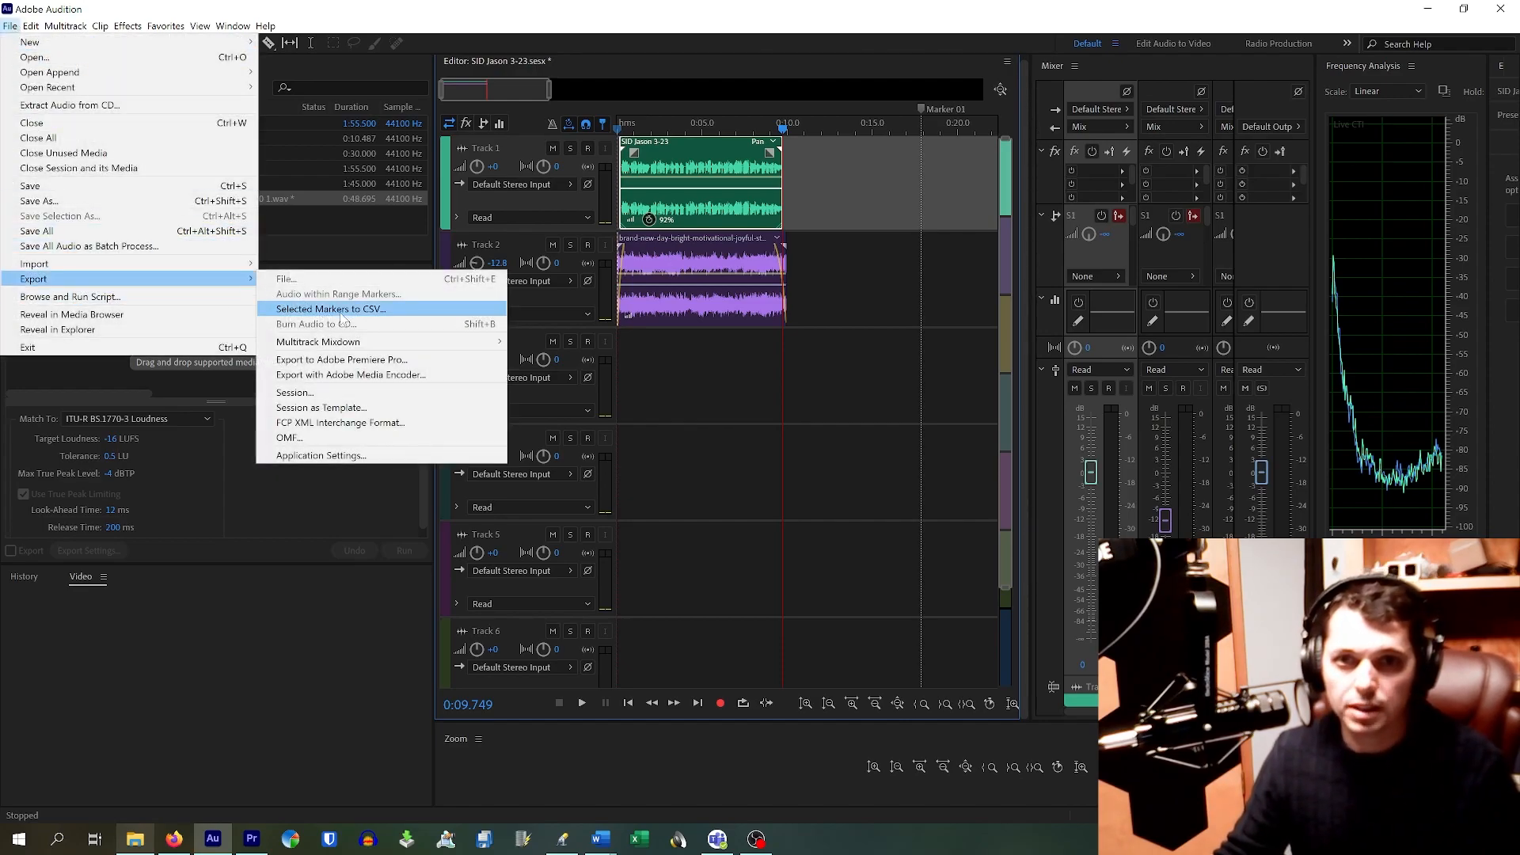
pyautogui.moveTo(379, 345)
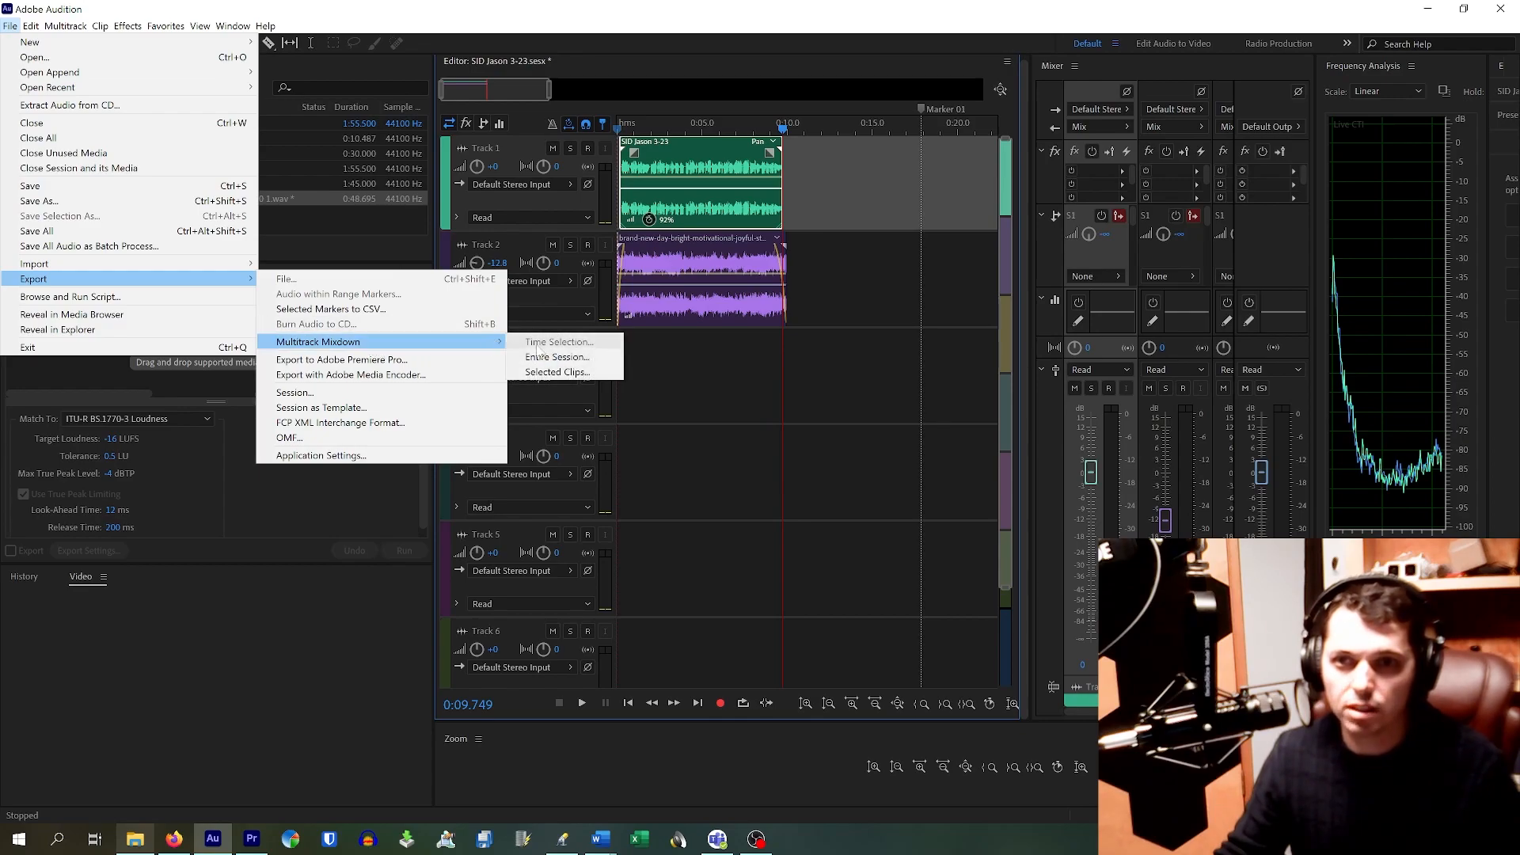
pyautogui.click(564, 357)
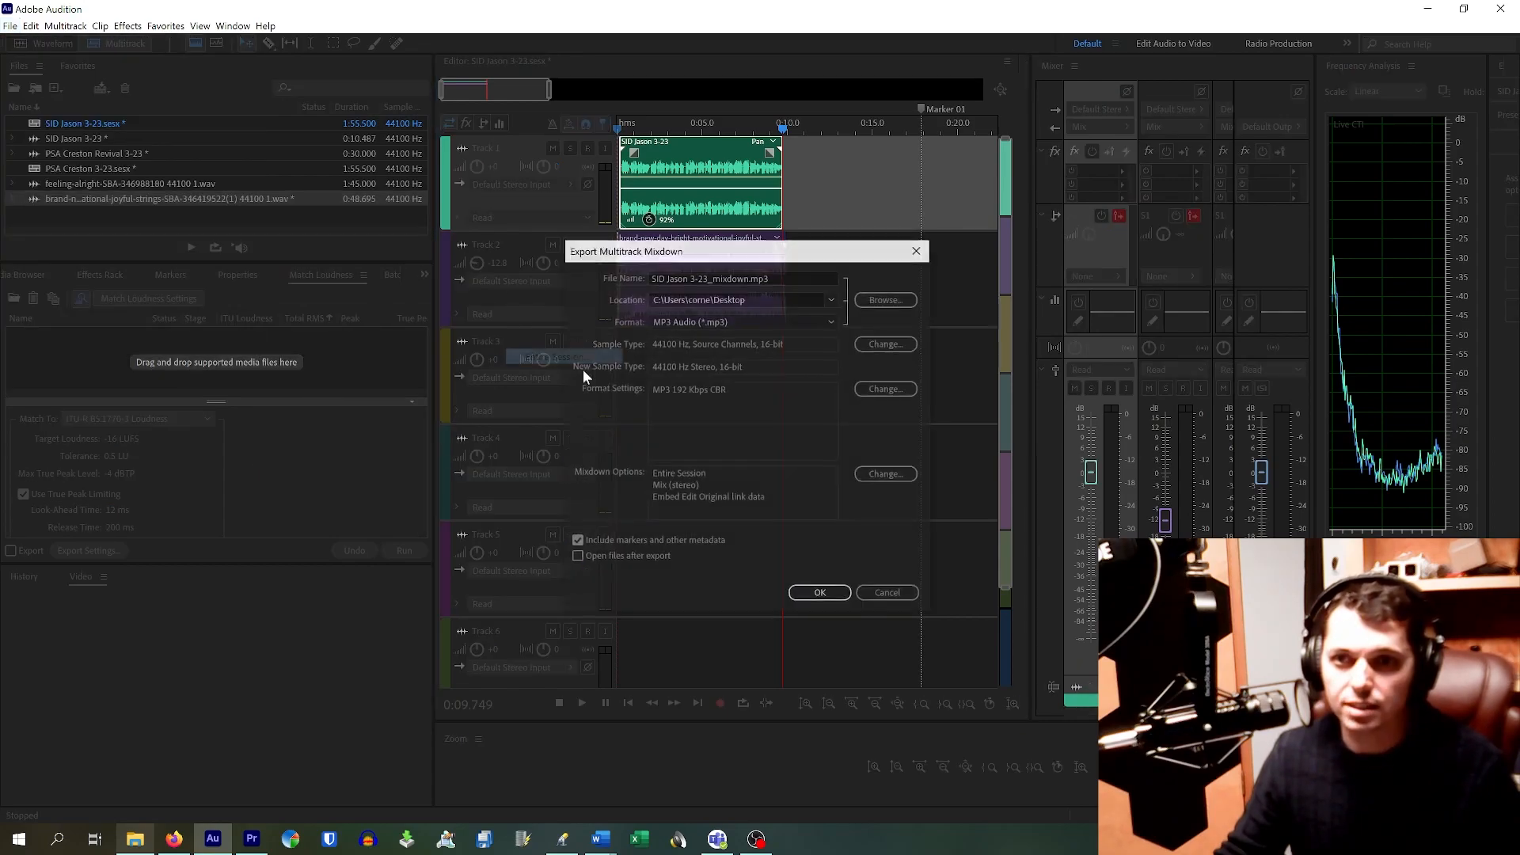
pyautogui.click(730, 283)
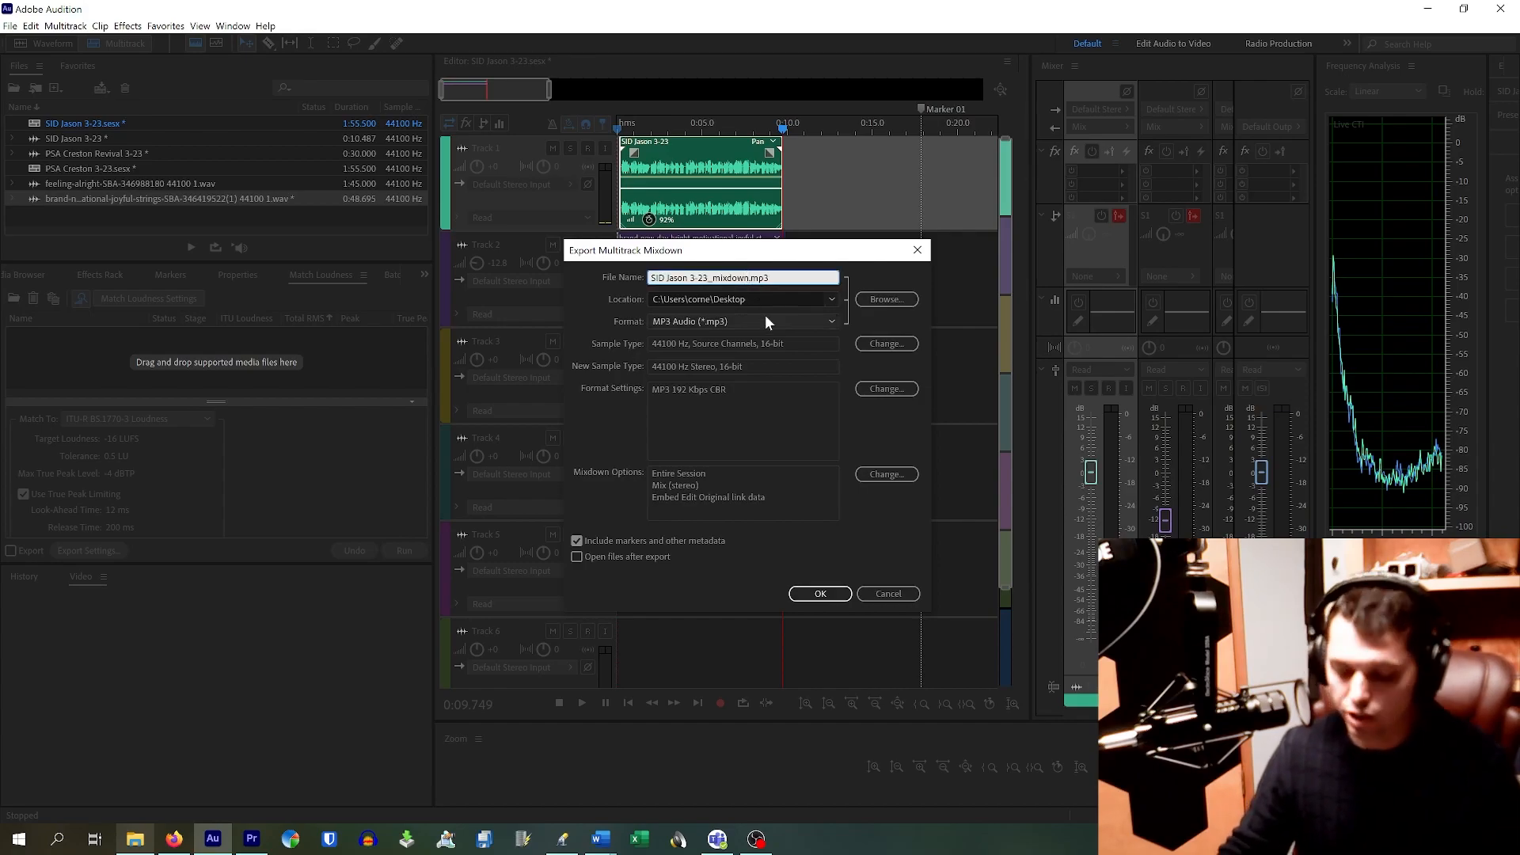
pyautogui.press('BackSpace')
pyautogui.press('BackSpace')
pyautogui.press('BackSpace')
pyautogui.press('BackSpace')
pyautogui.press('BackSpace')
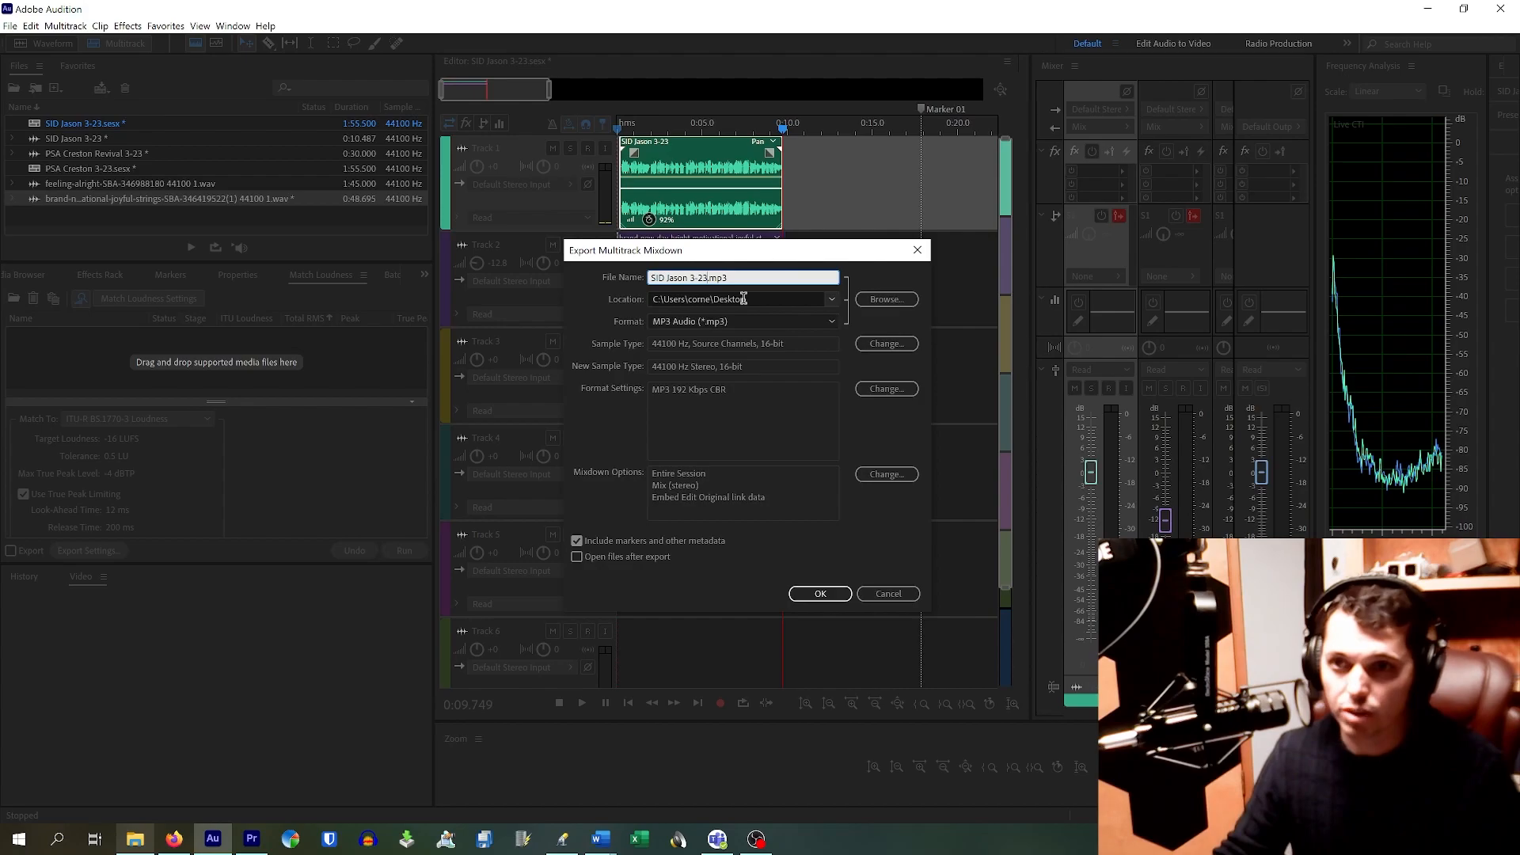
pyautogui.click(832, 300)
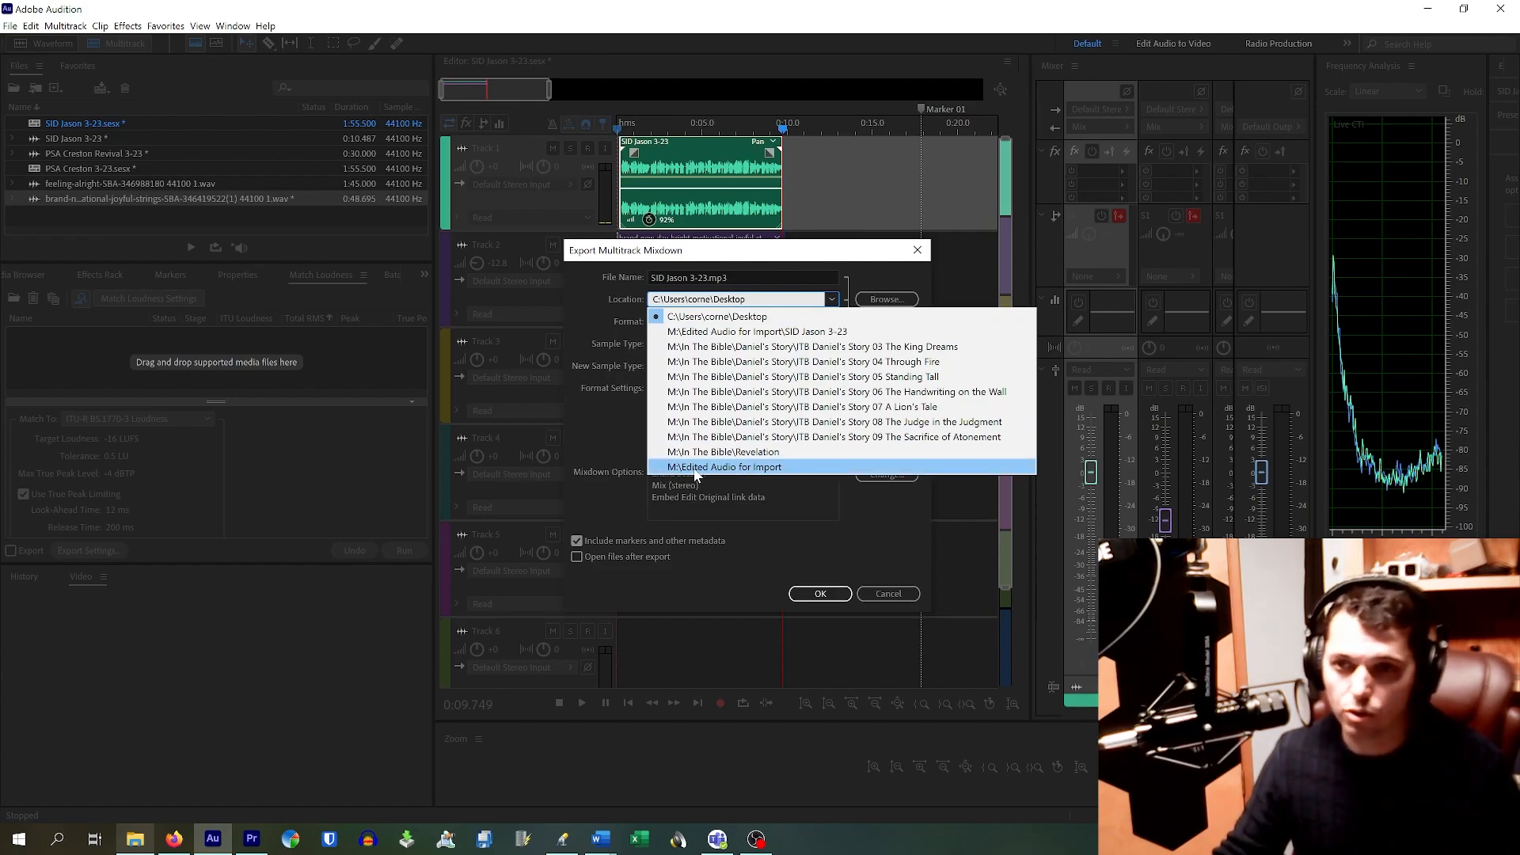
pyautogui.click(736, 467)
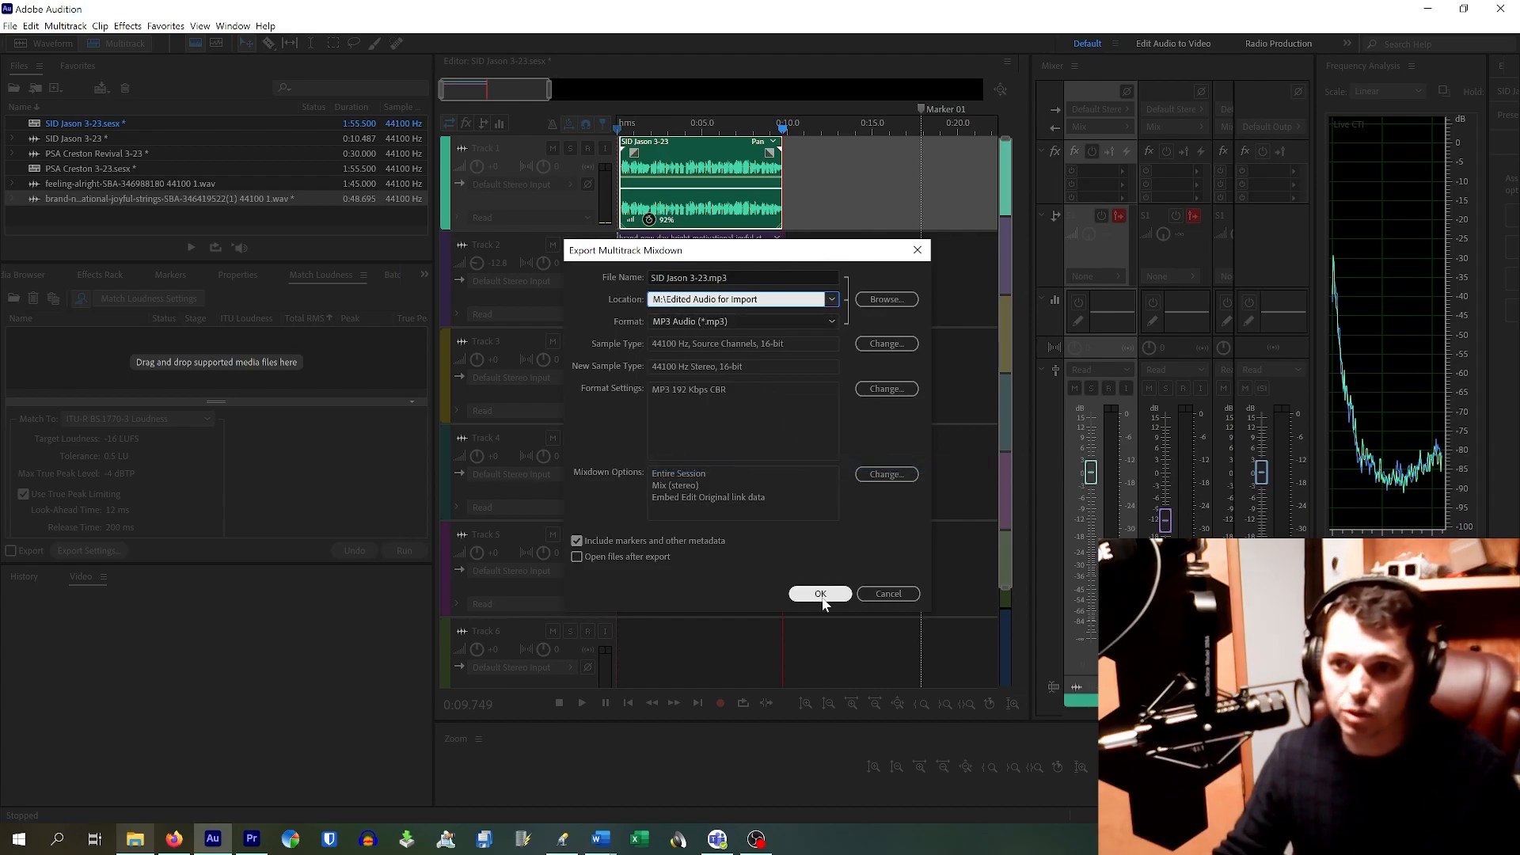
pyautogui.click(822, 595)
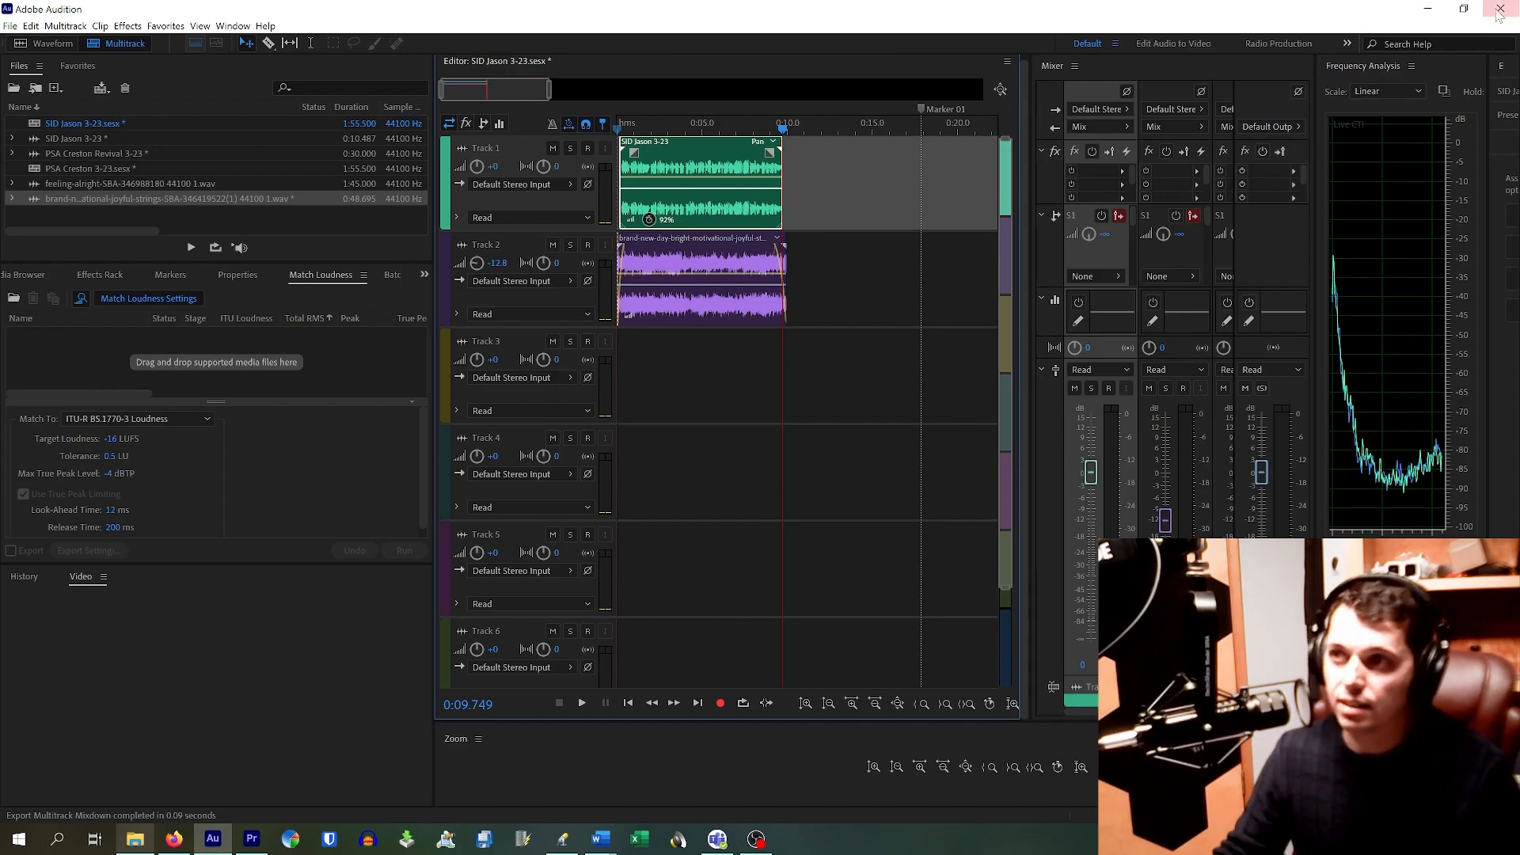
pyautogui.click(1501, 9)
# Step: Quit Audition without saving the session and close the Downloads Explorer window
pyautogui.click(814, 442)
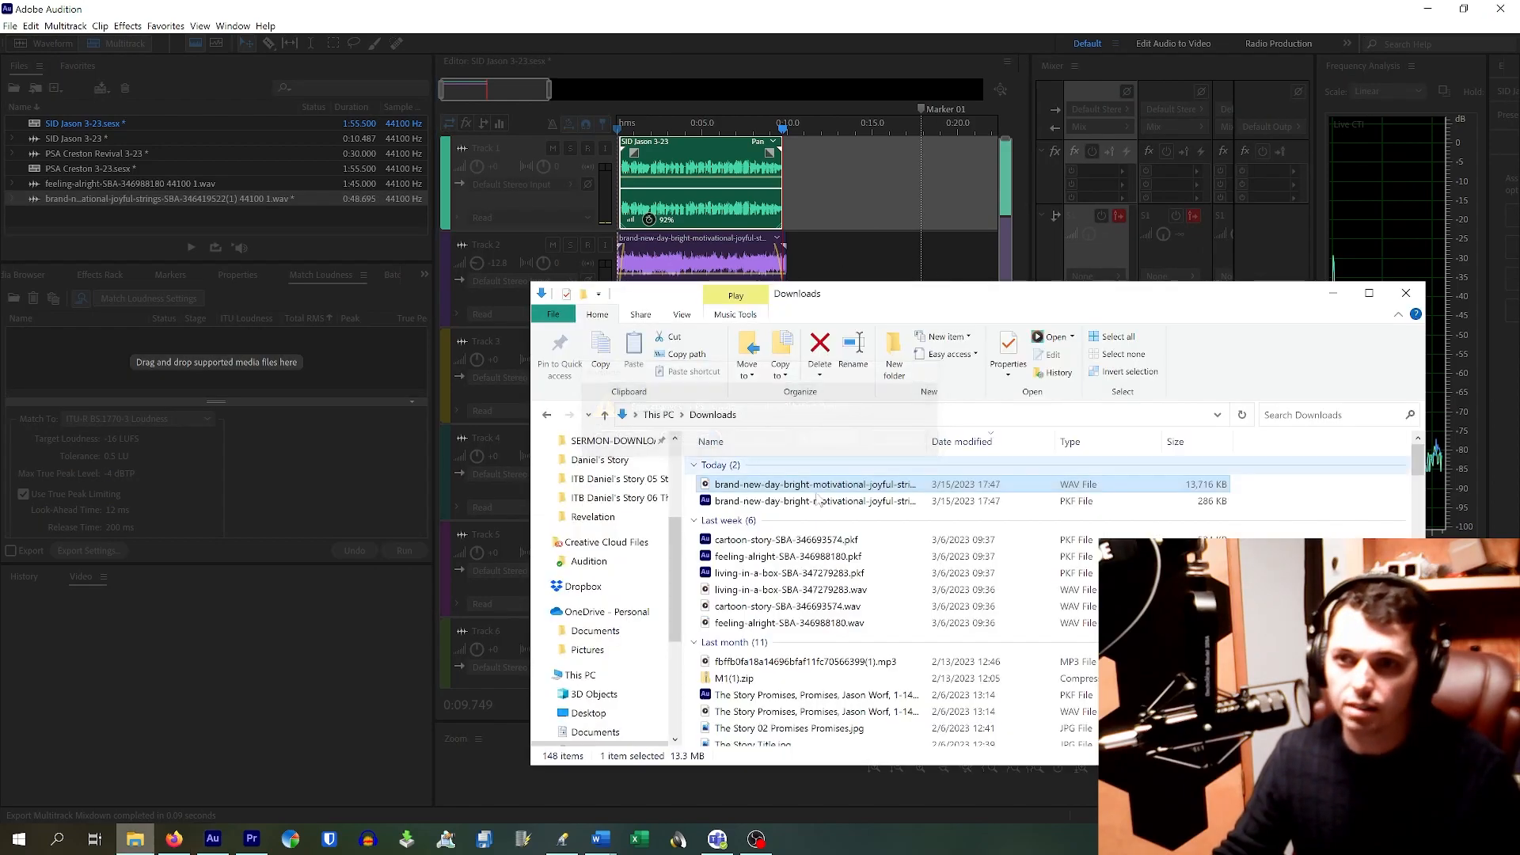
pyautogui.click(1406, 291)
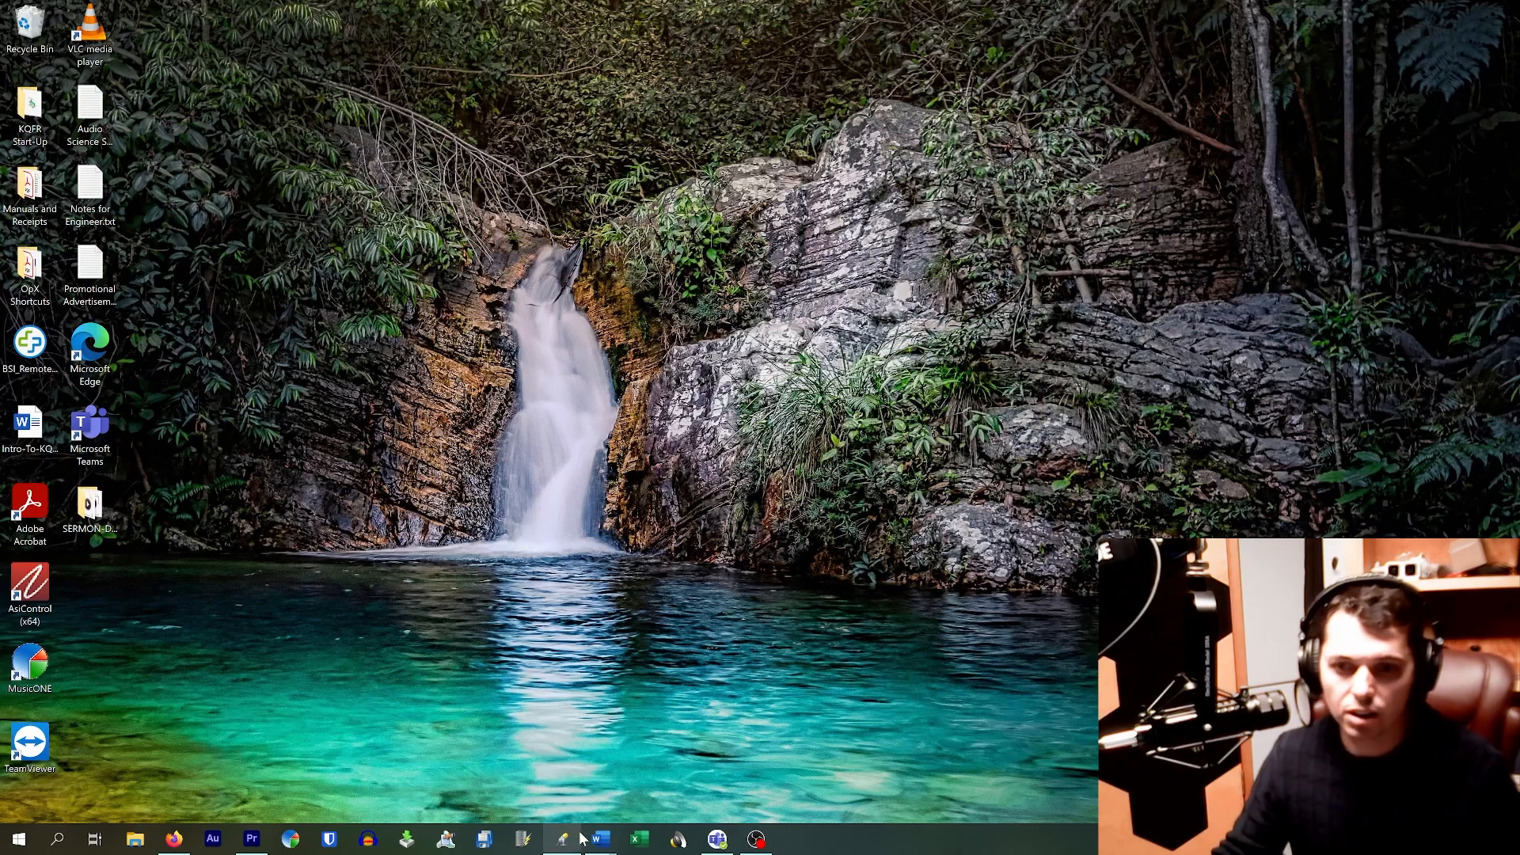
# Step: Show MusicDrive (M:) > Edited Audio for Import in OpX File Manager with full file names, then launch File Explorer
pyautogui.click(494, 843)
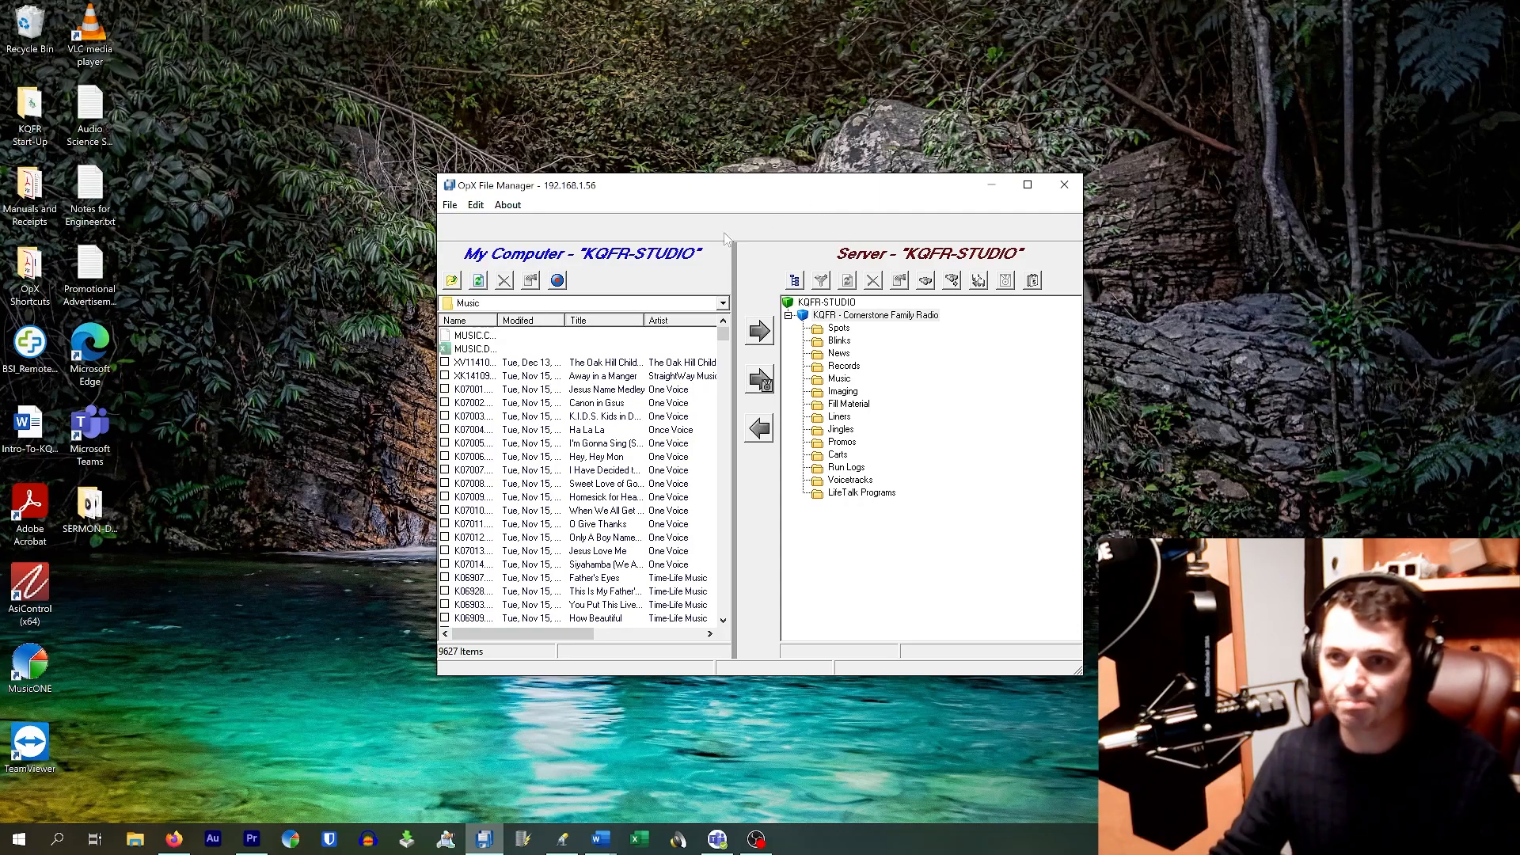
pyautogui.click(598, 304)
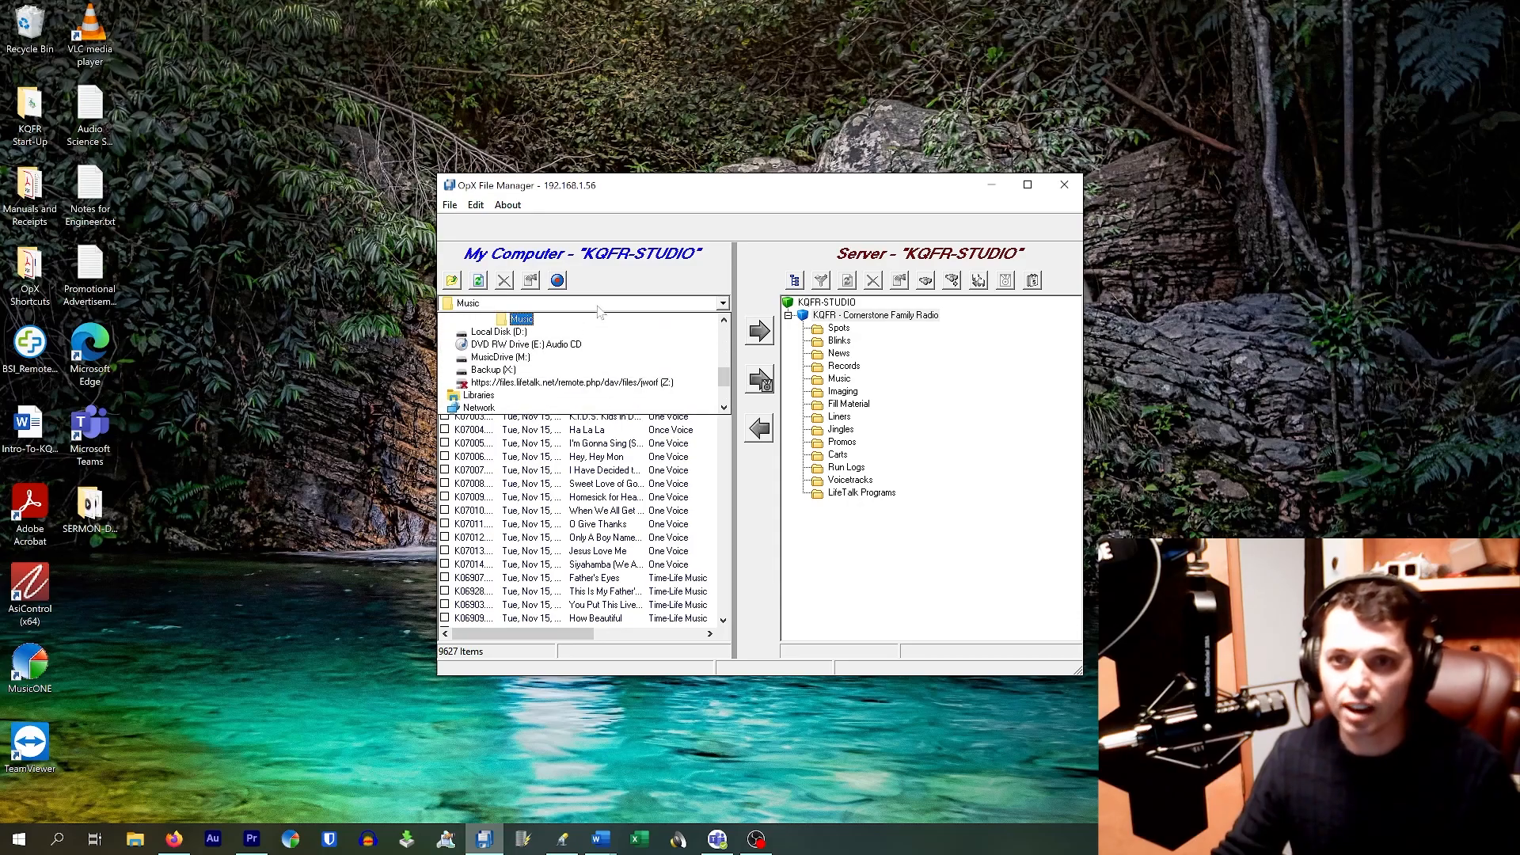
pyautogui.click(540, 357)
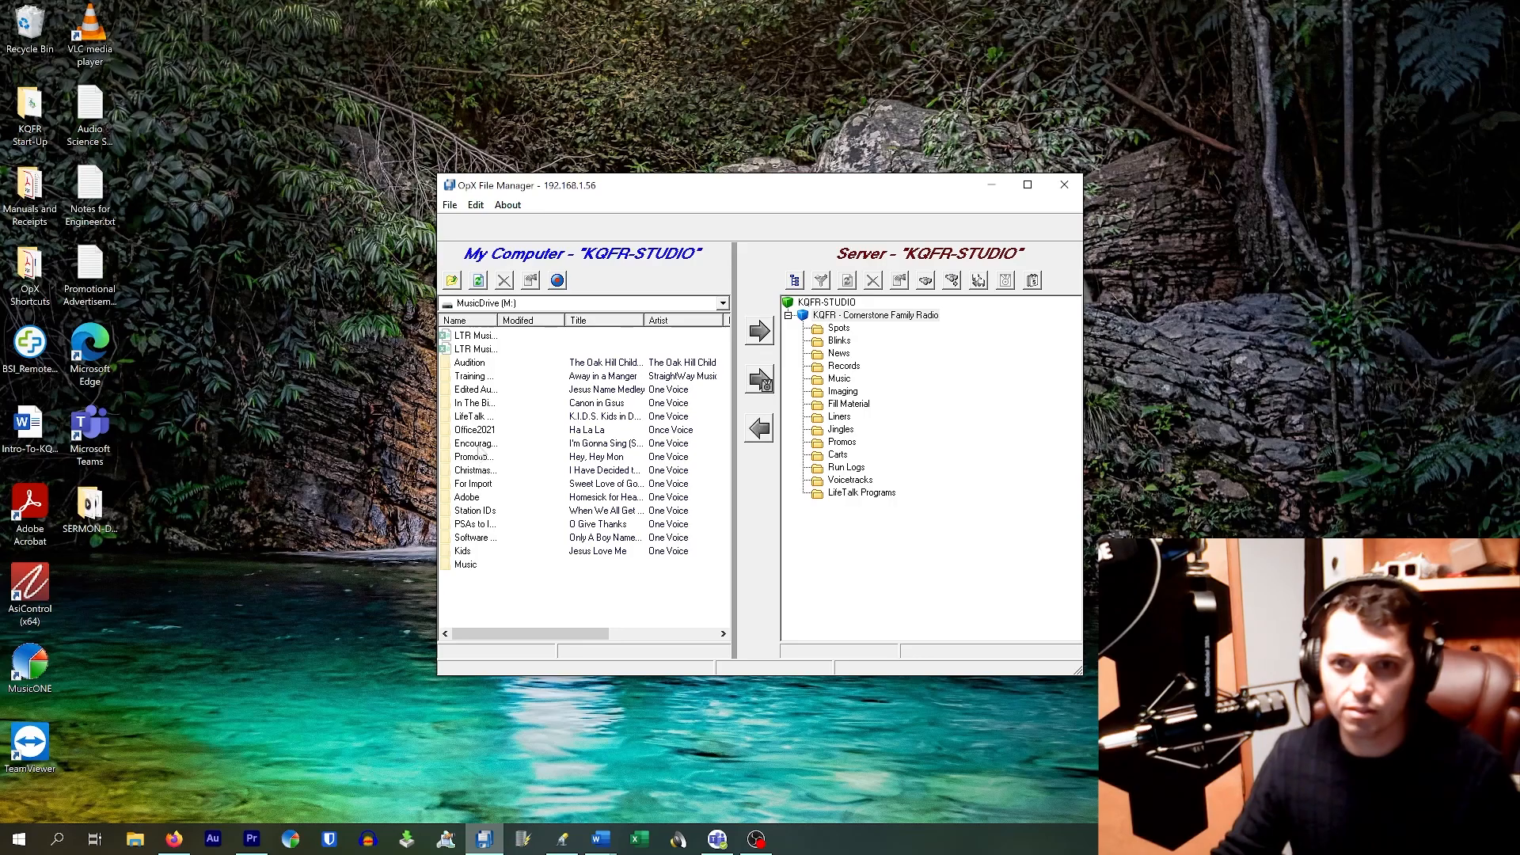
pyautogui.doubleClick(491, 393)
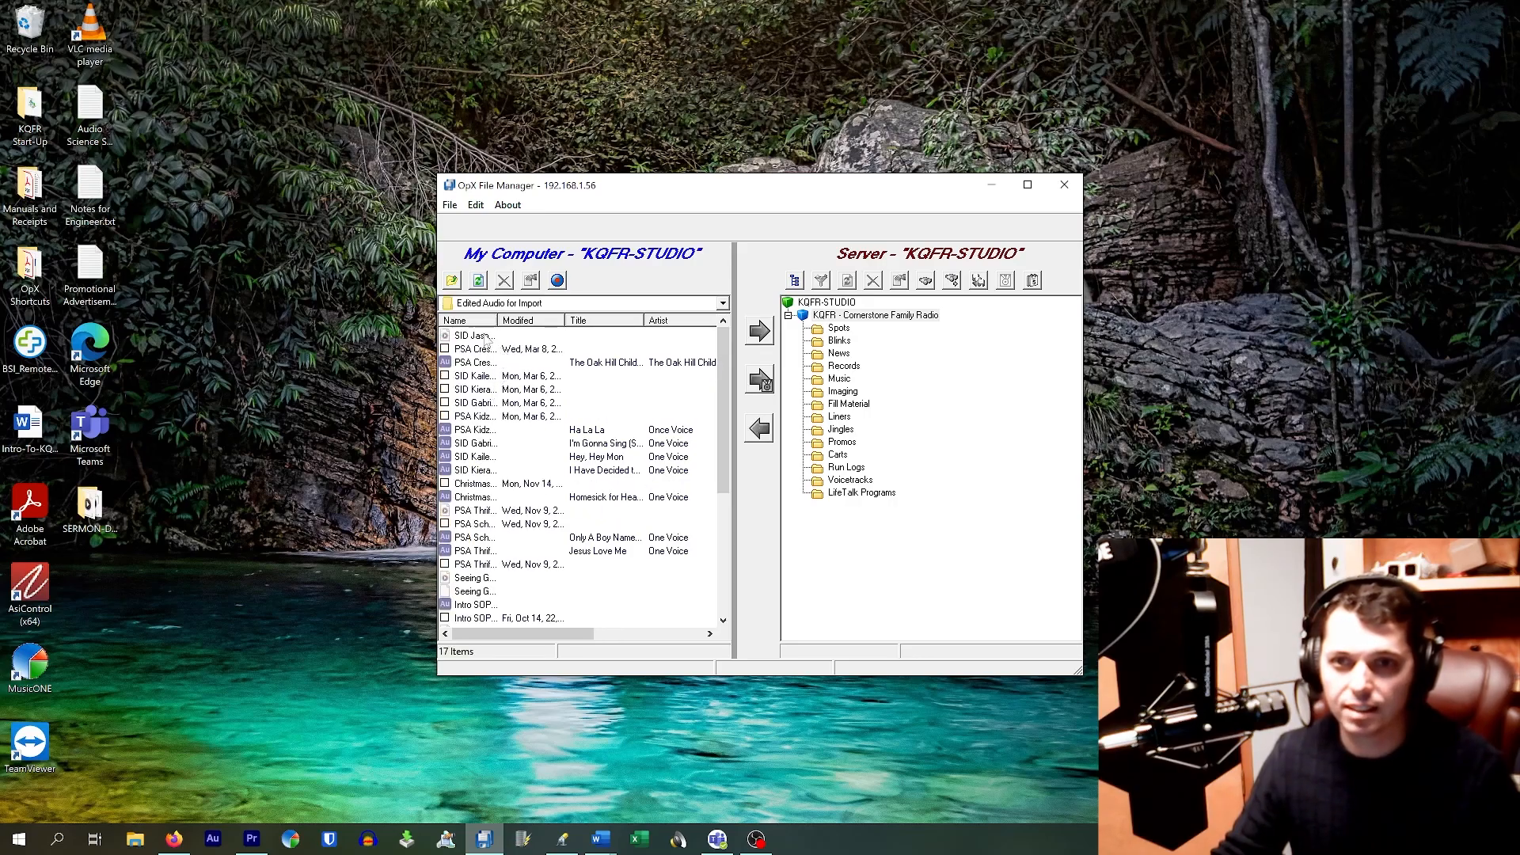
pyautogui.moveTo(717, 351); pyautogui.dragTo(739, 383)
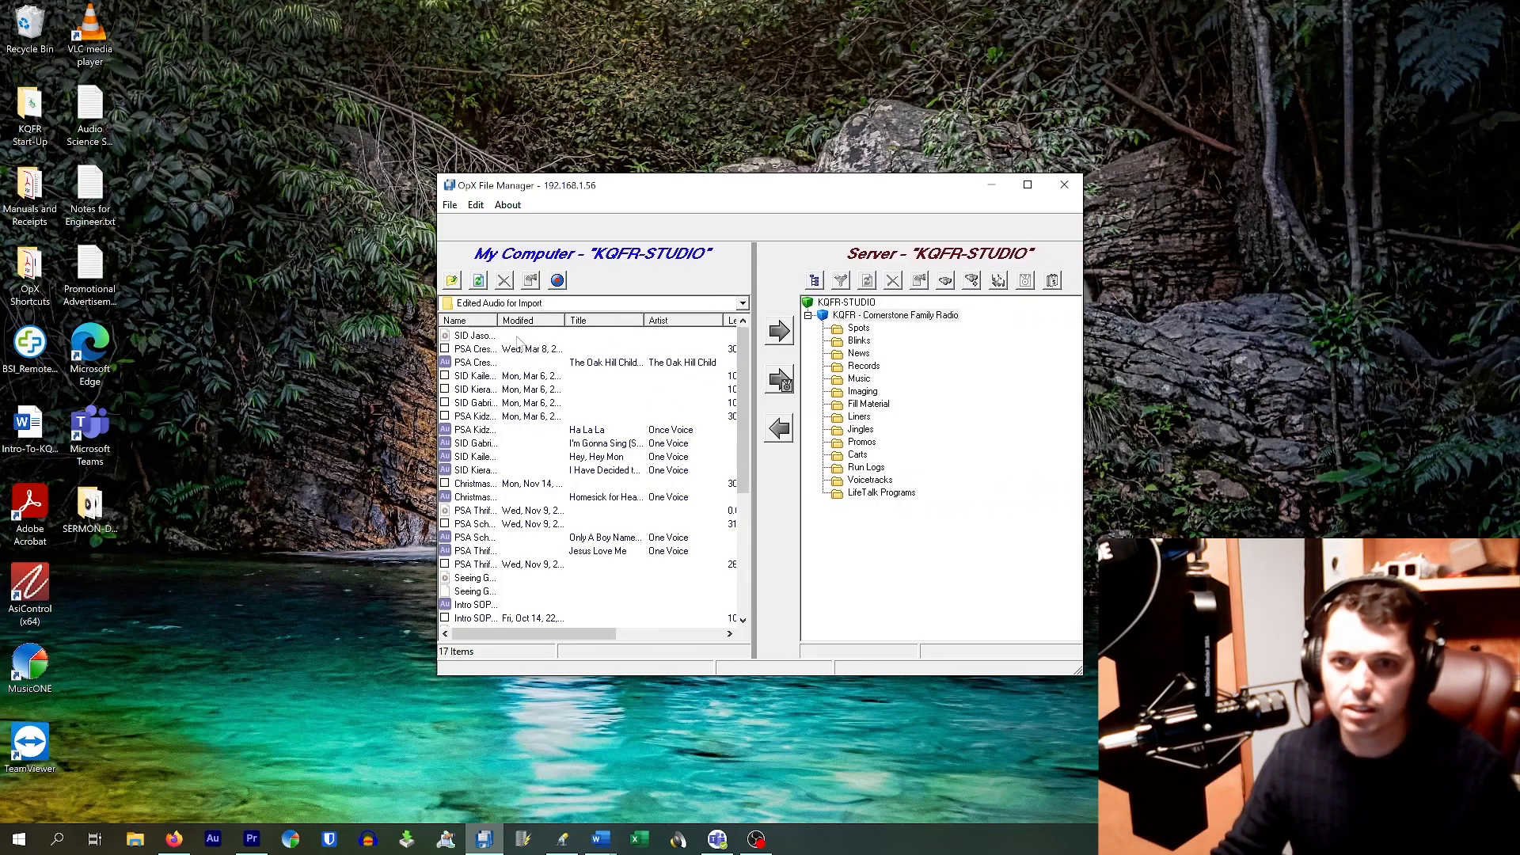
pyautogui.moveTo(496, 321); pyautogui.dragTo(599, 320)
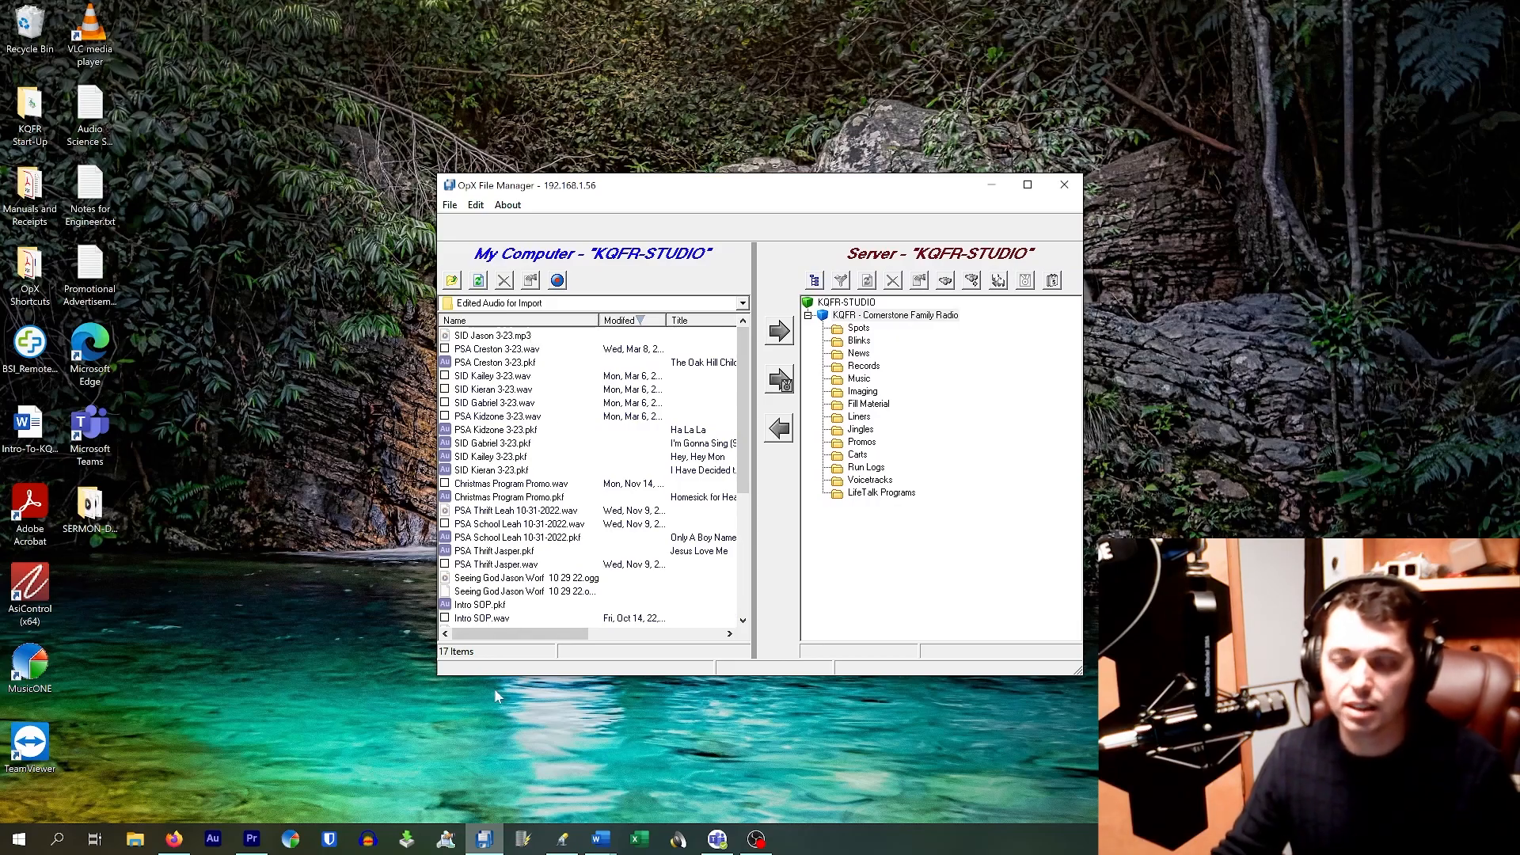
pyautogui.click(135, 841)
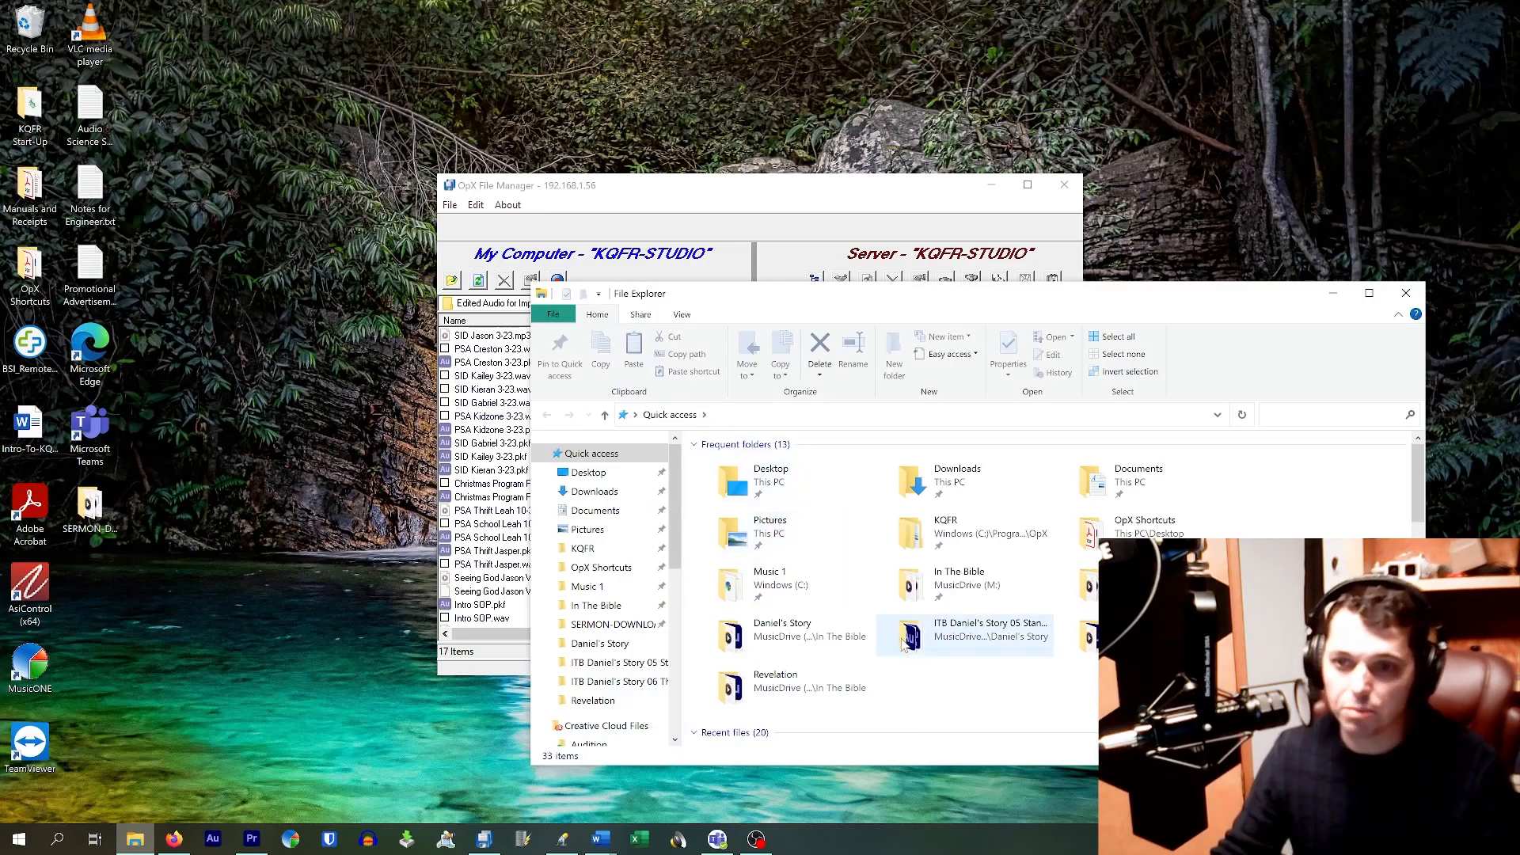
# Step: From Explorer, open M:\Edited Audio for Import\SID Jason 3-23.mp3 in Adobe Audition via Open with
pyautogui.scroll(-2, 639, 617)
pyautogui.scroll(-5, 638, 618)
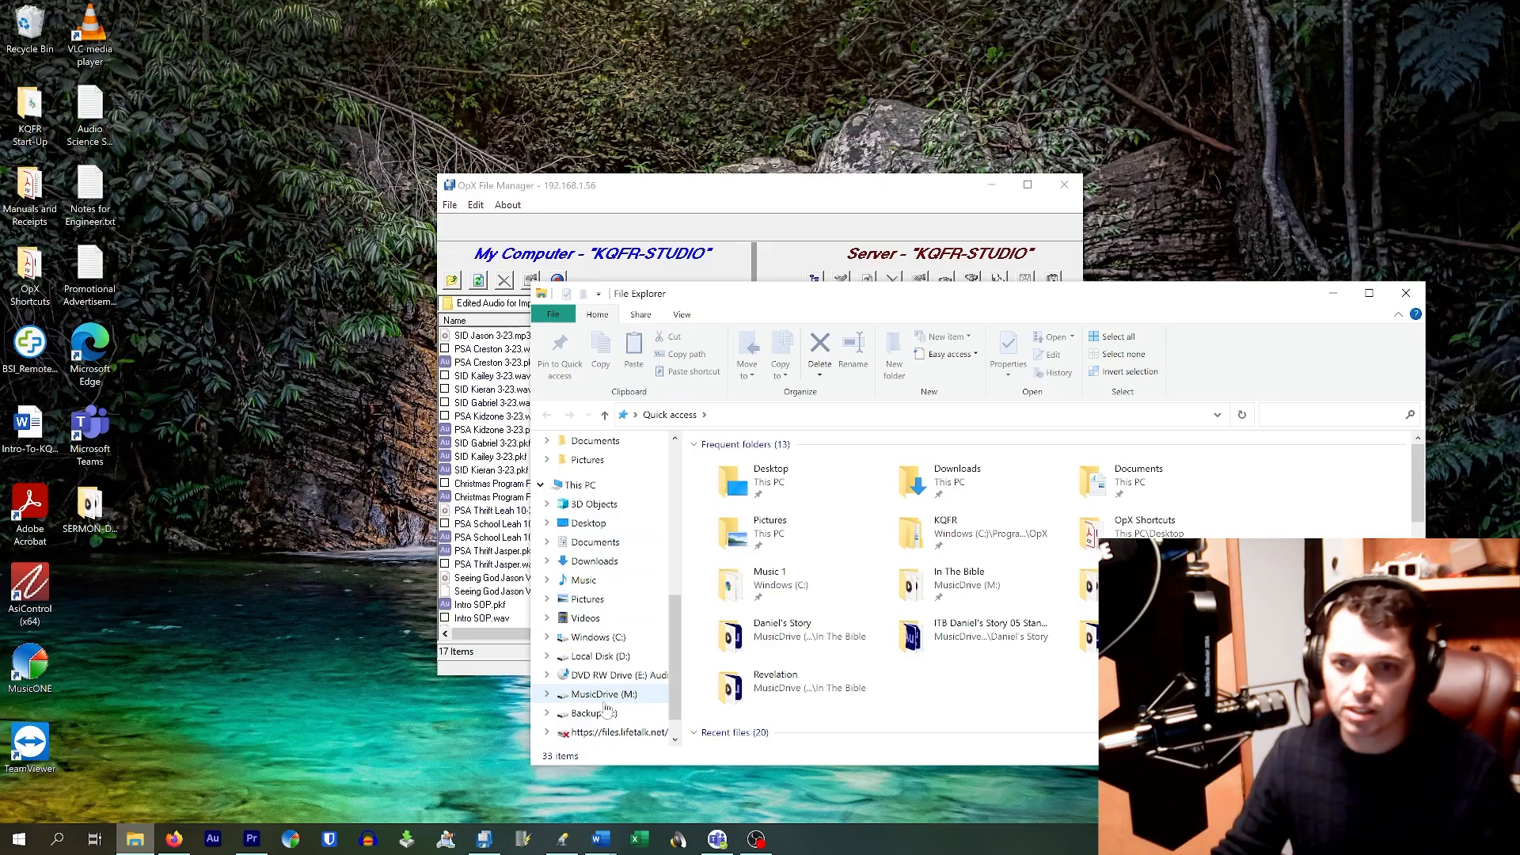
pyautogui.click(615, 695)
pyautogui.scroll(-1, 820, 489)
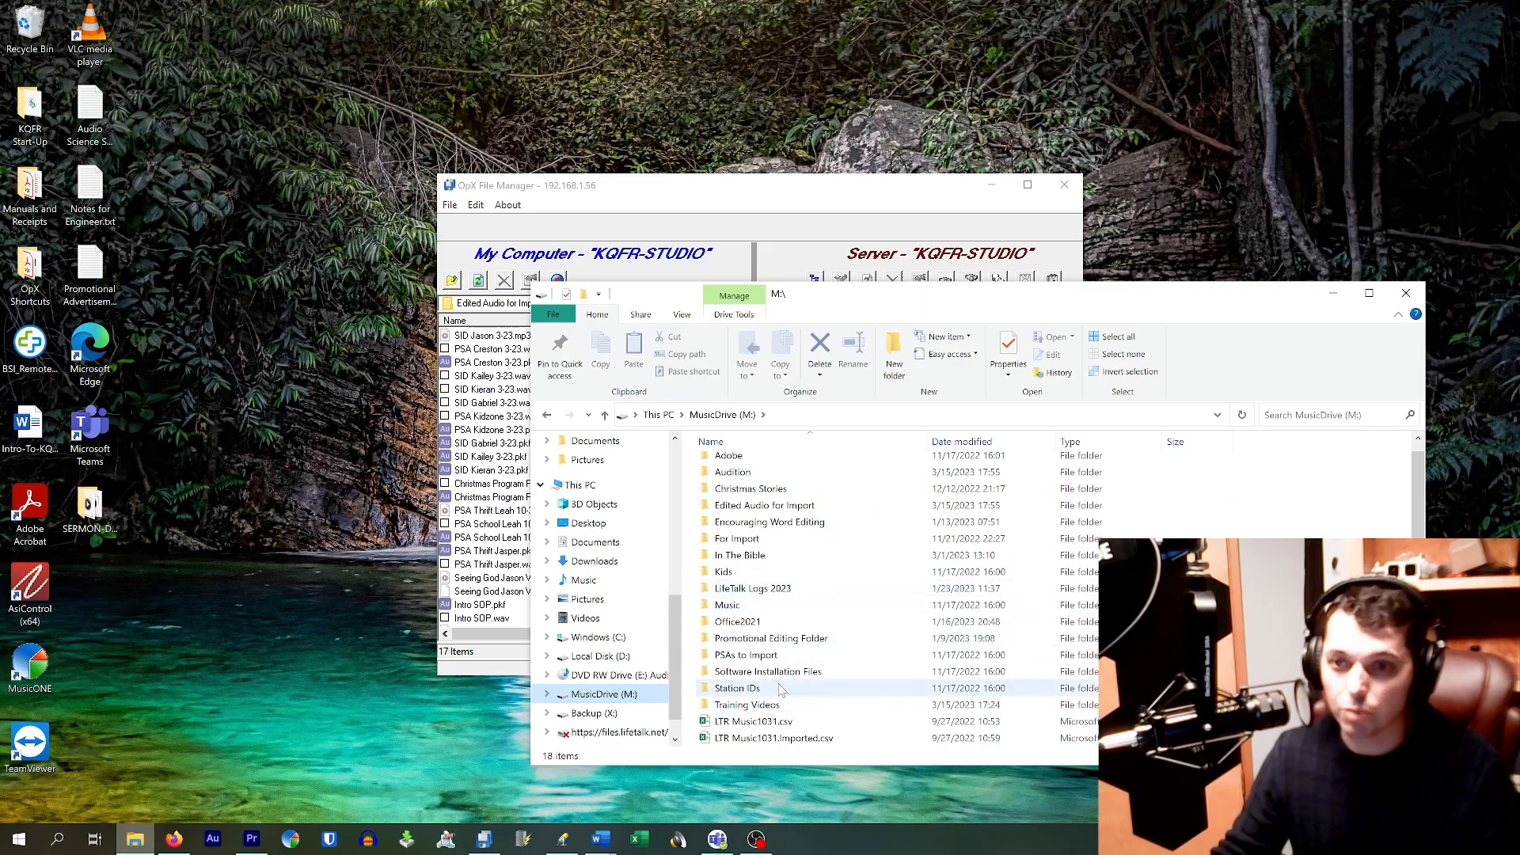
pyautogui.doubleClick(764, 505)
pyautogui.scroll(-7, 801, 621)
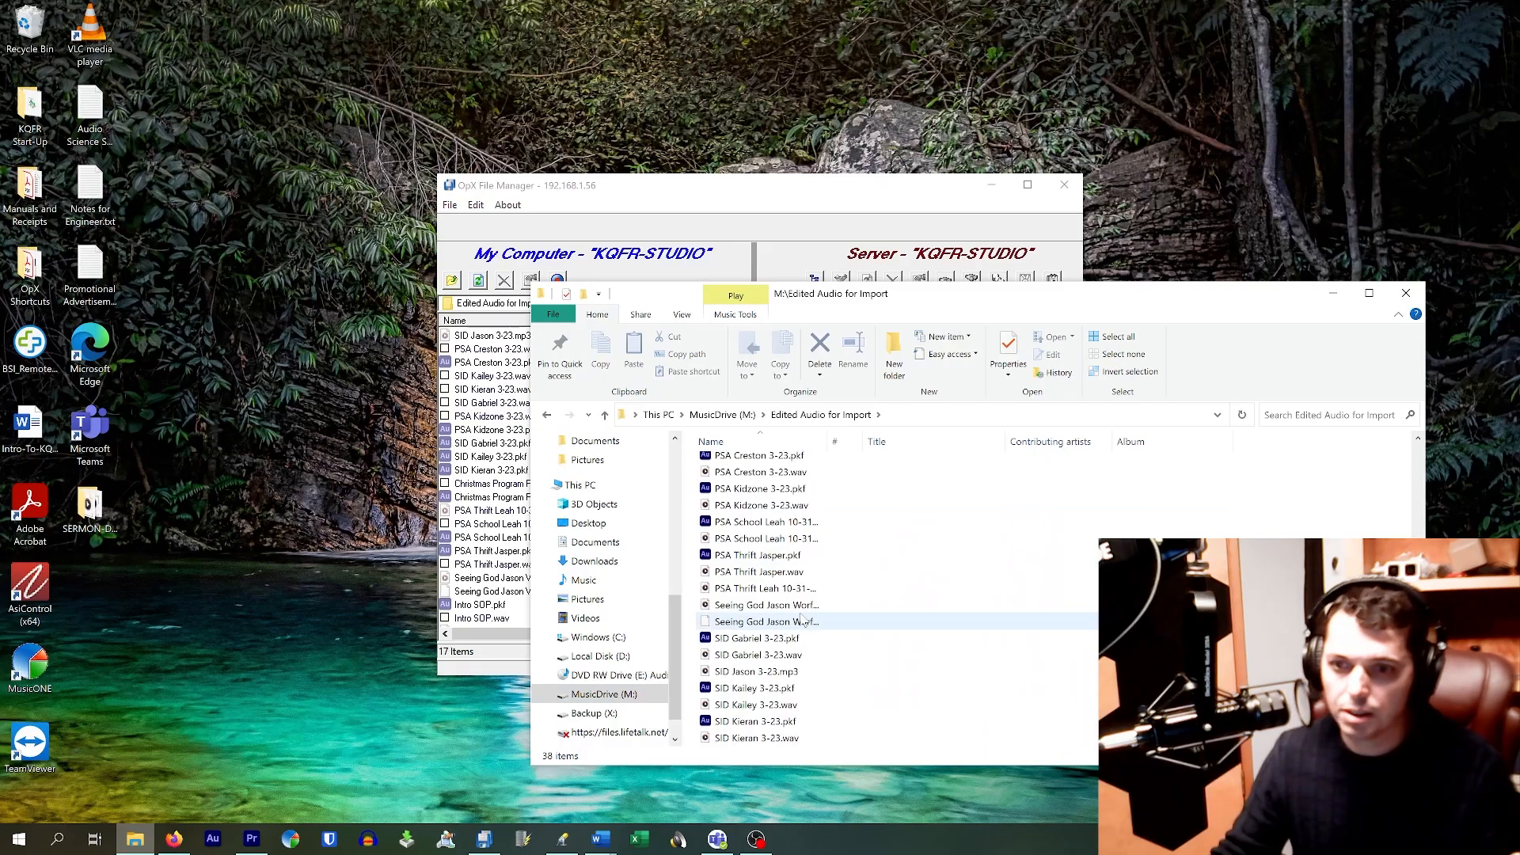
pyautogui.click(799, 673)
pyautogui.rightClick(800, 674)
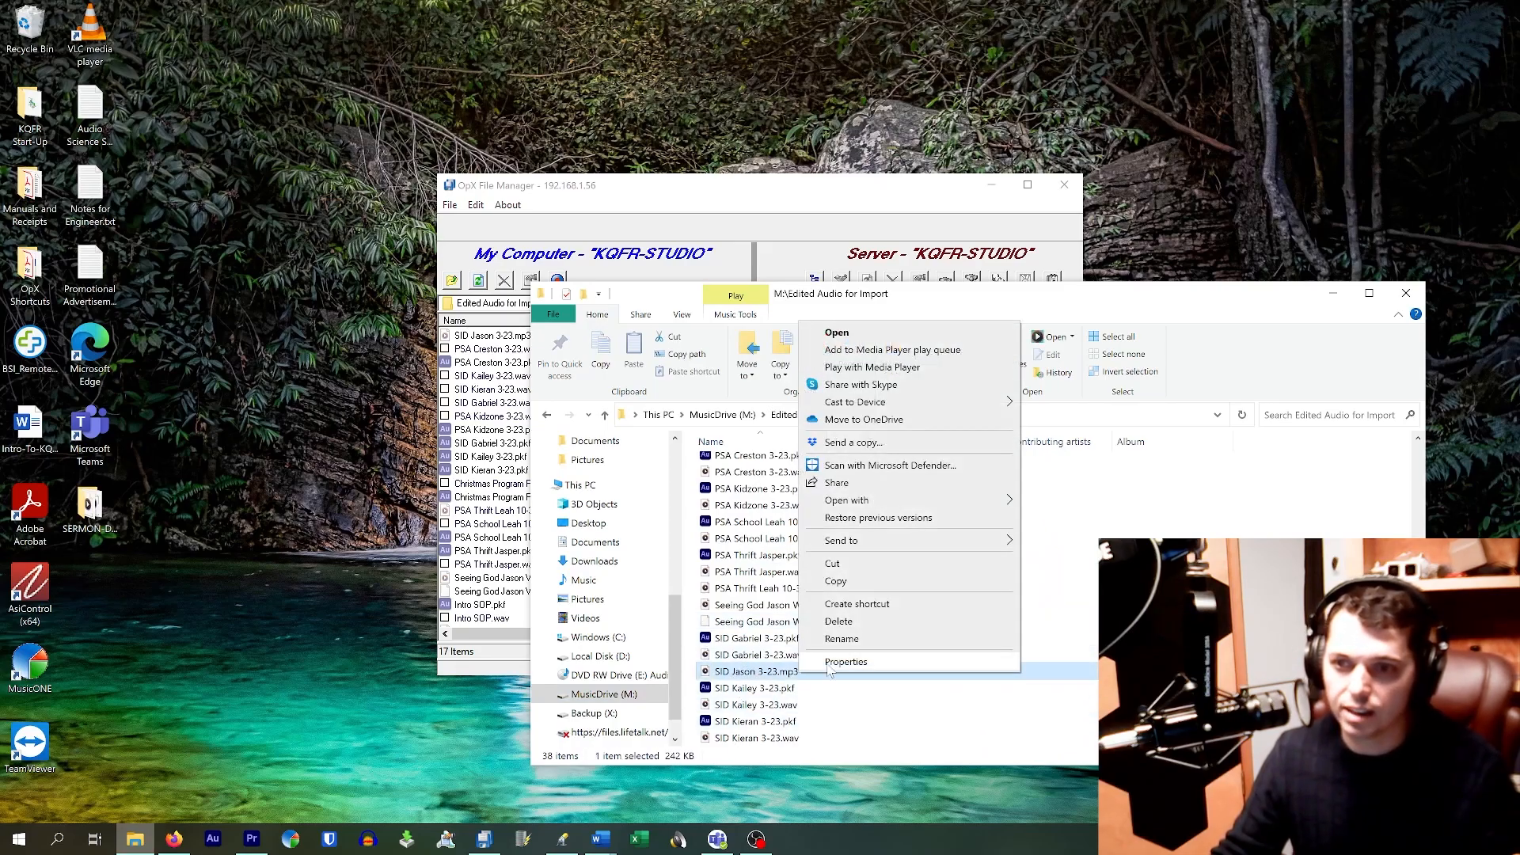
pyautogui.moveTo(938, 502)
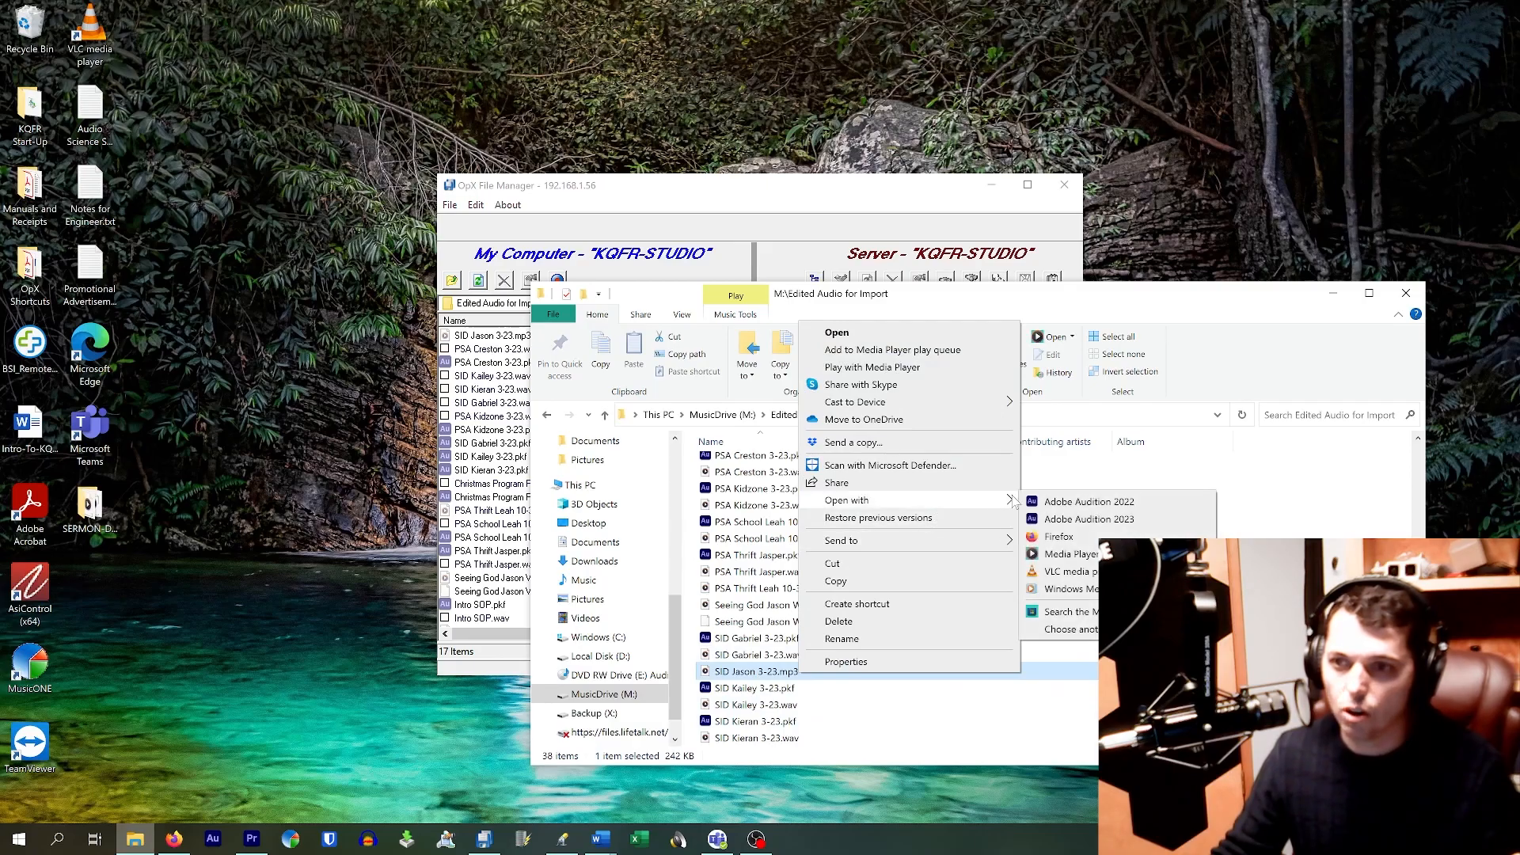
pyautogui.click(1074, 507)
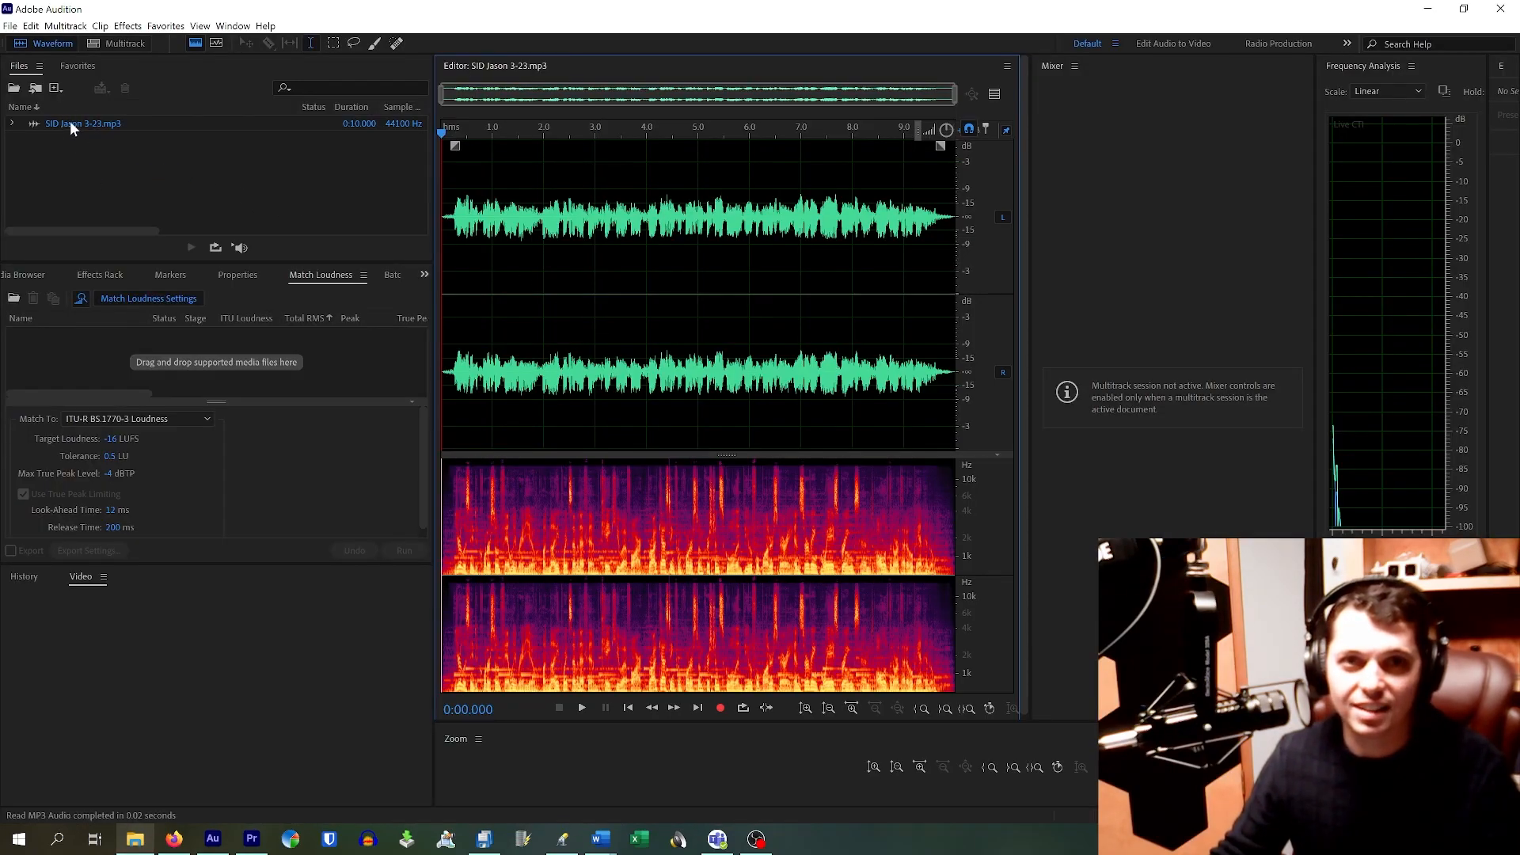
pyautogui.click(8, 27)
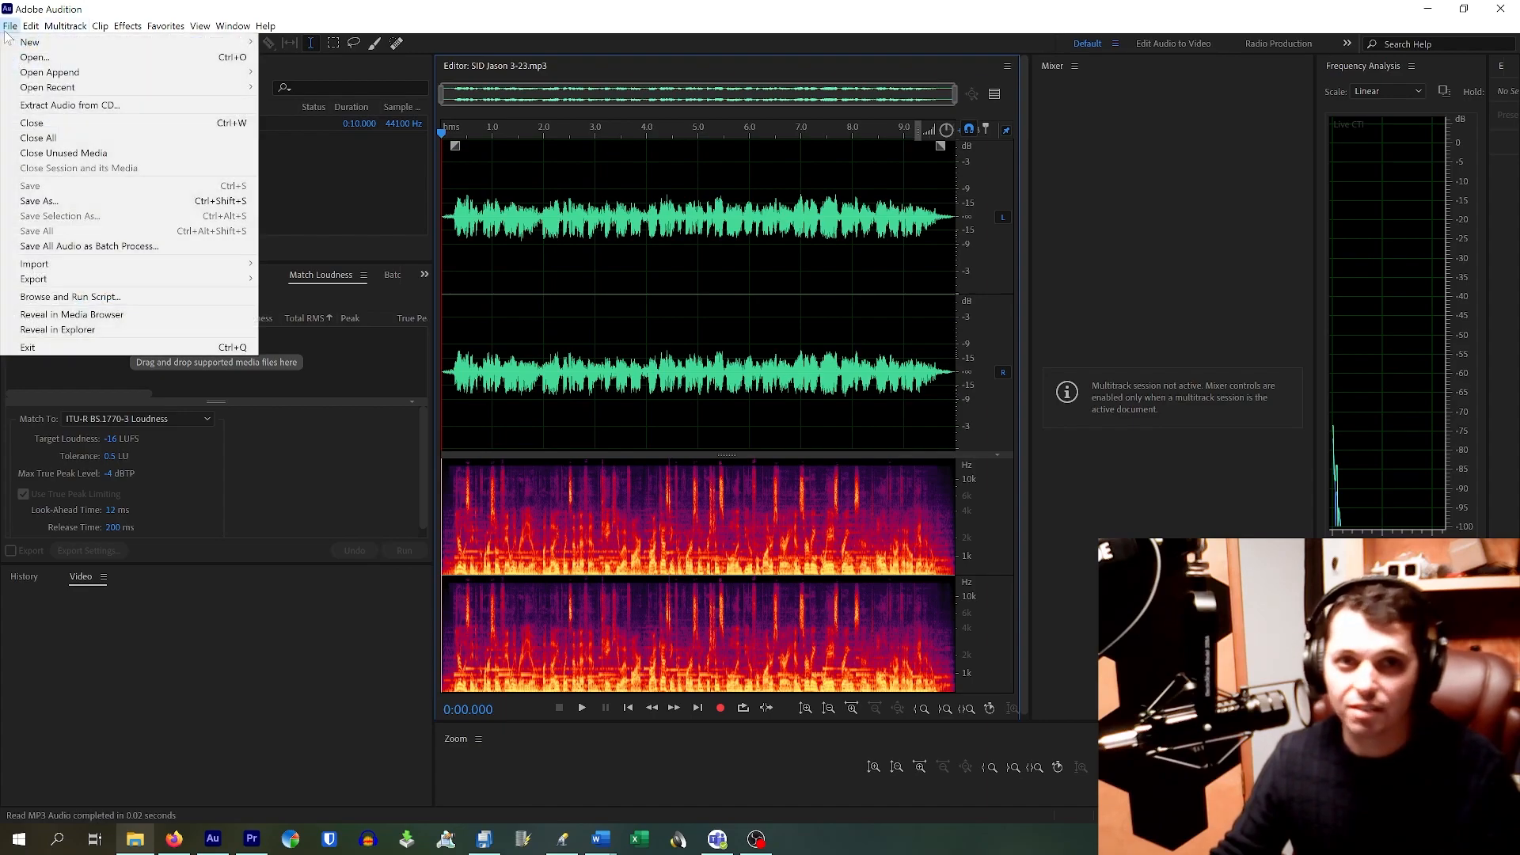
# Step: Start a file export and choose Wave PCM format, leaving the sample type unchanged
pyautogui.moveTo(84, 285)
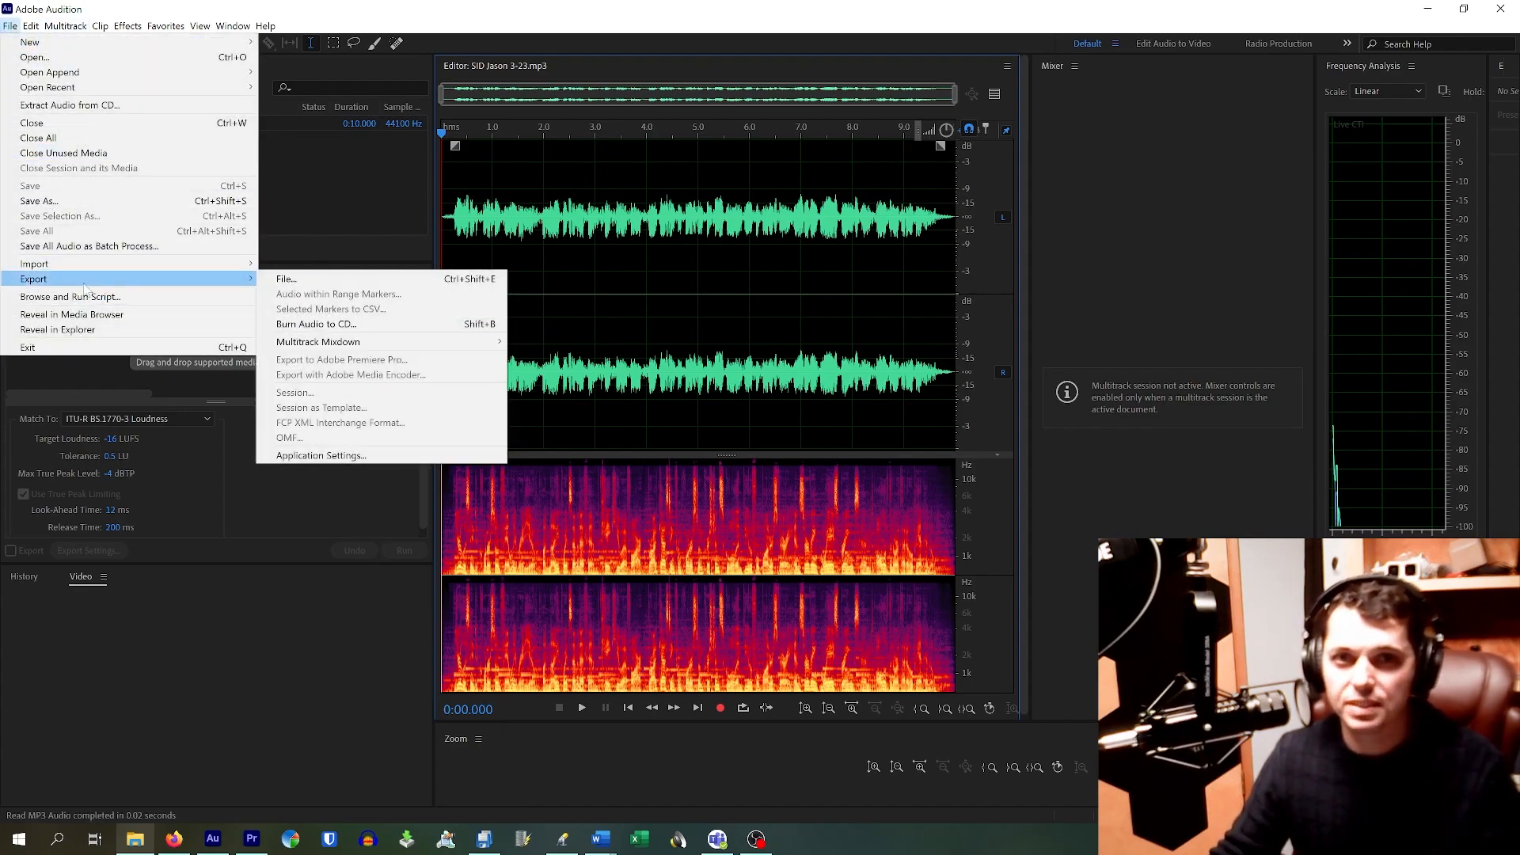
pyautogui.click(406, 280)
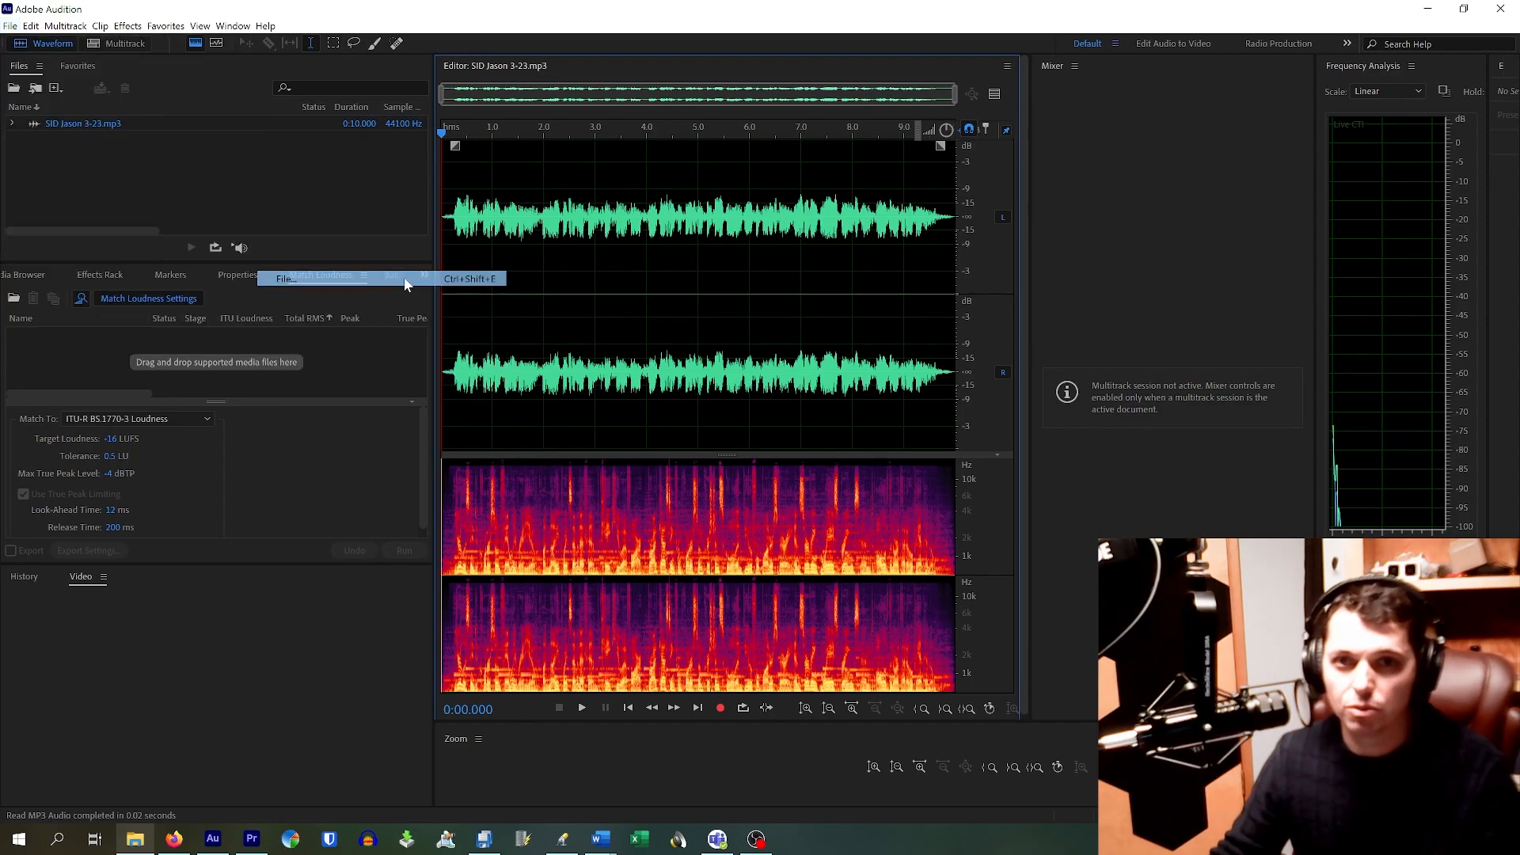
pyautogui.click(765, 372)
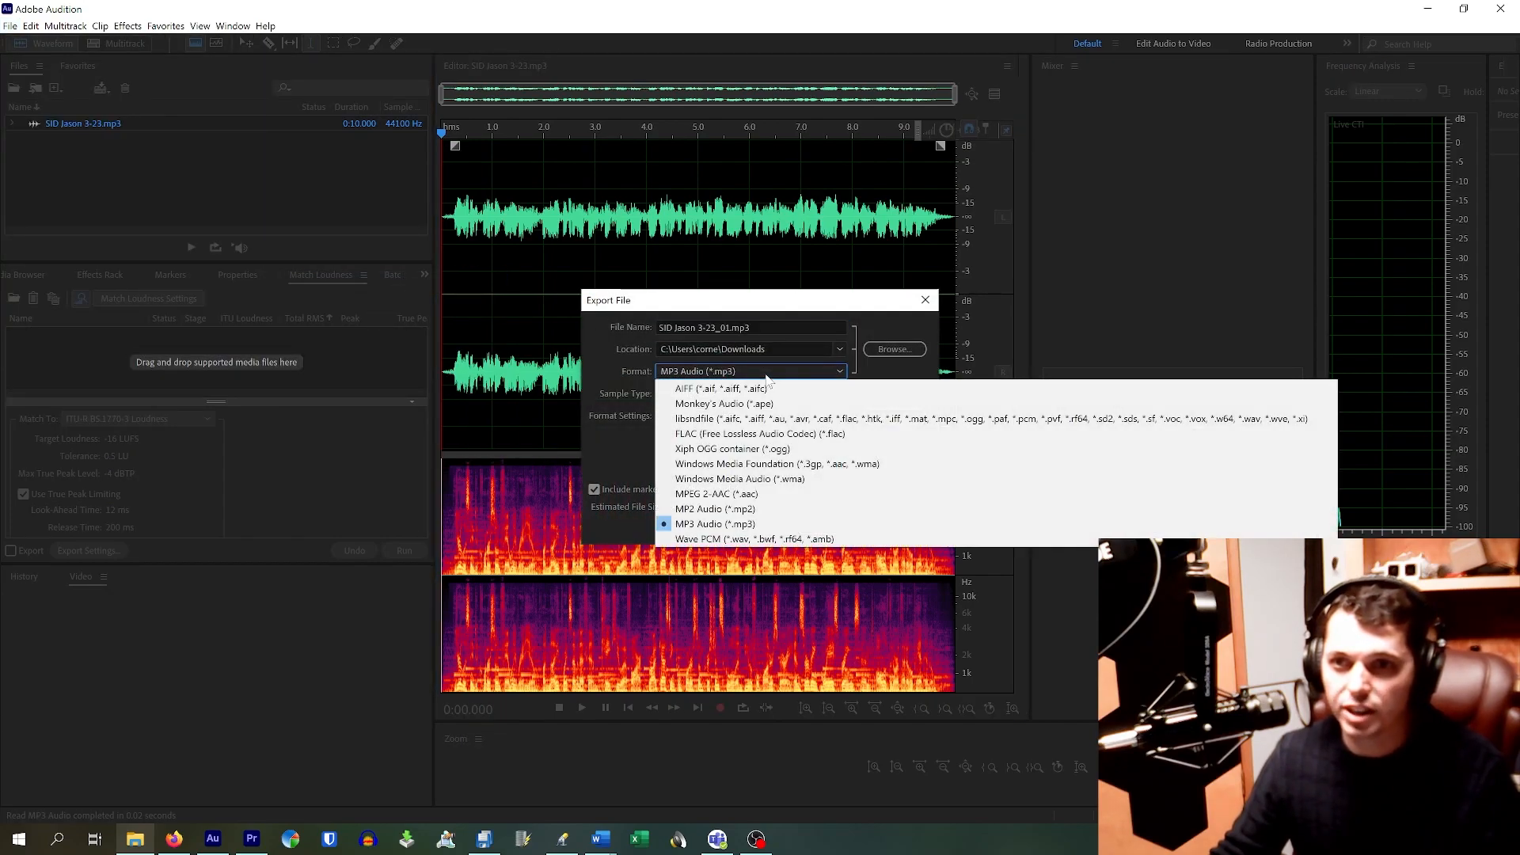
pyautogui.click(775, 539)
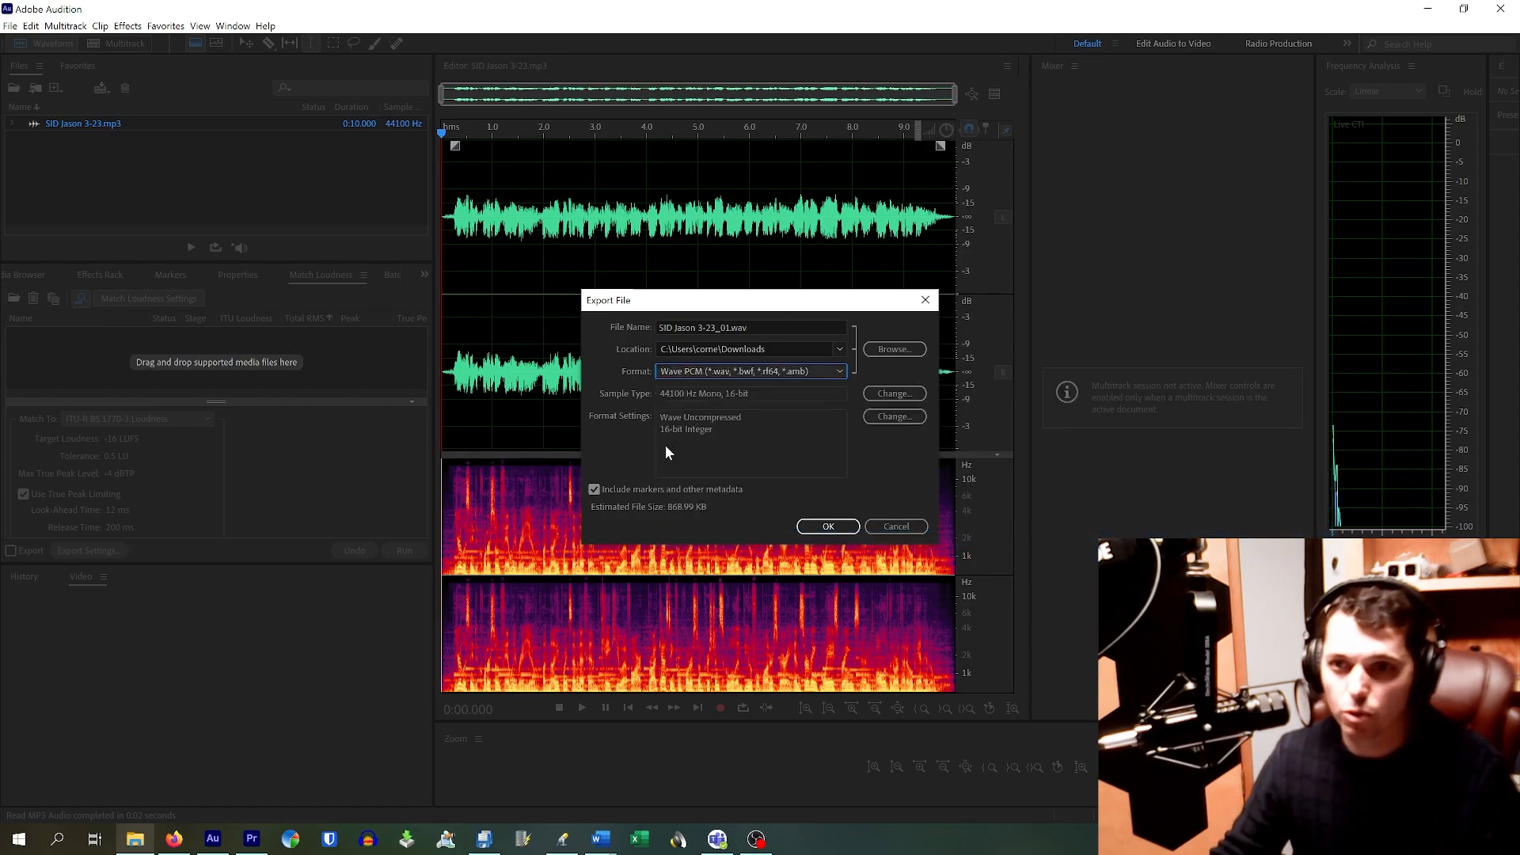
pyautogui.click(885, 393)
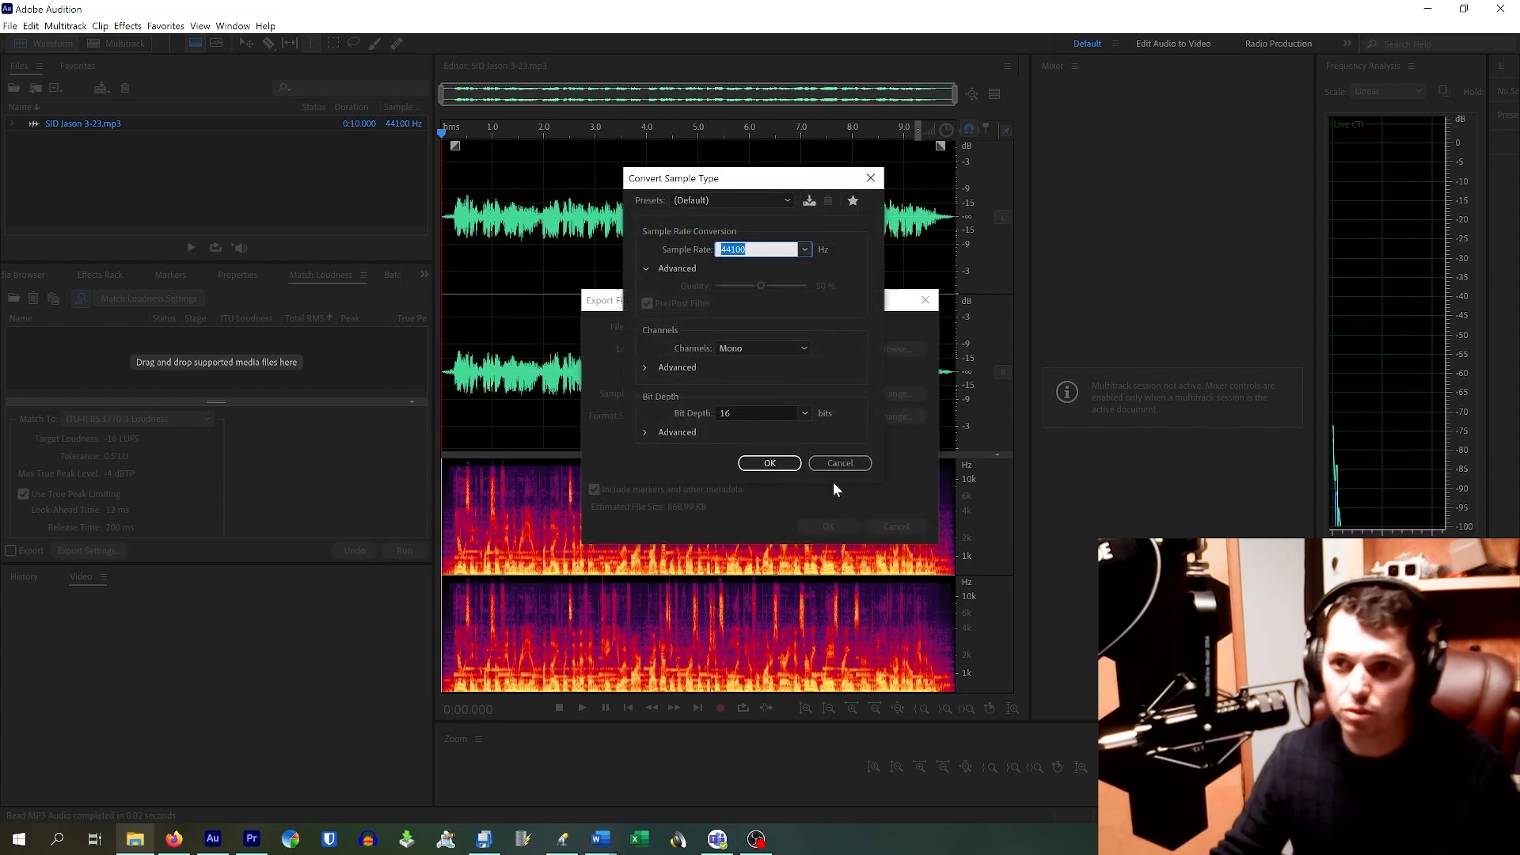
pyautogui.press('Return')
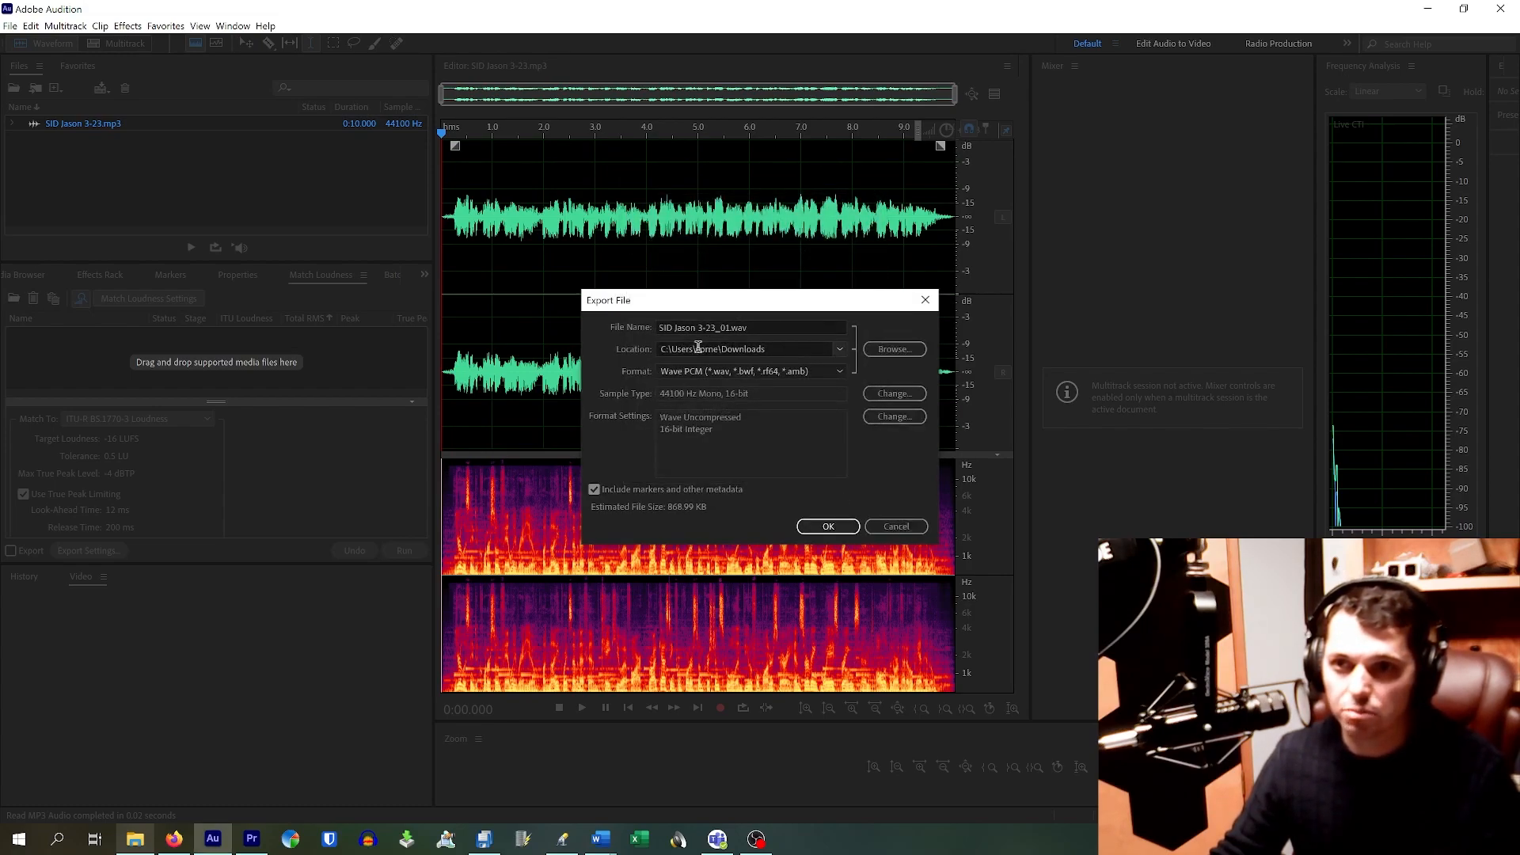
# Step: Save the export to M:\Edited Audio for Import as SID Jason 3-23.wav, without the _01 suffix
pyautogui.click(893, 350)
pyautogui.scroll(-4, 67, 272)
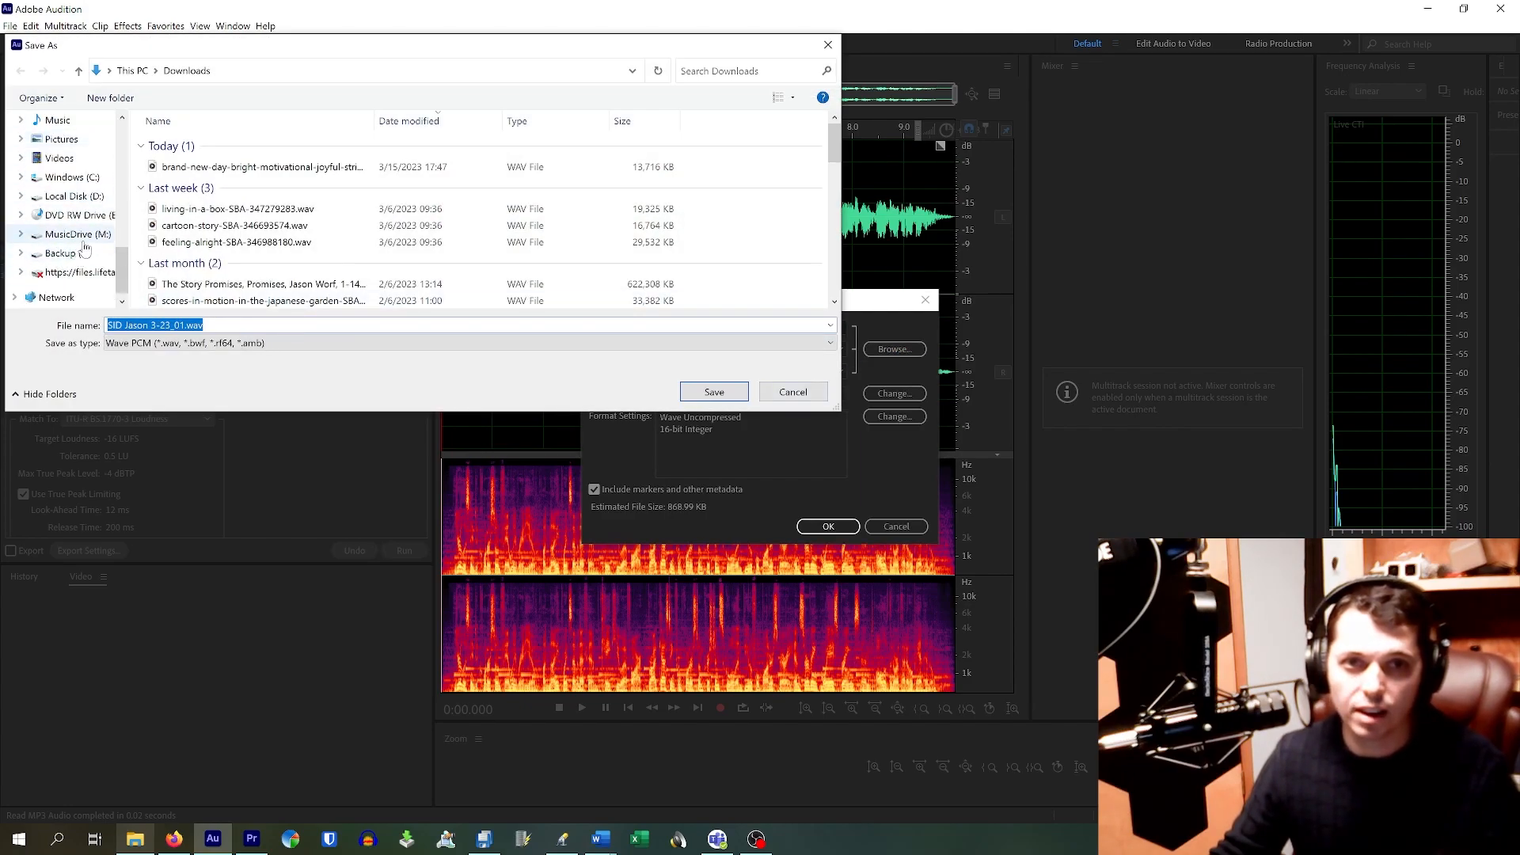
pyautogui.click(78, 235)
pyautogui.click(229, 195)
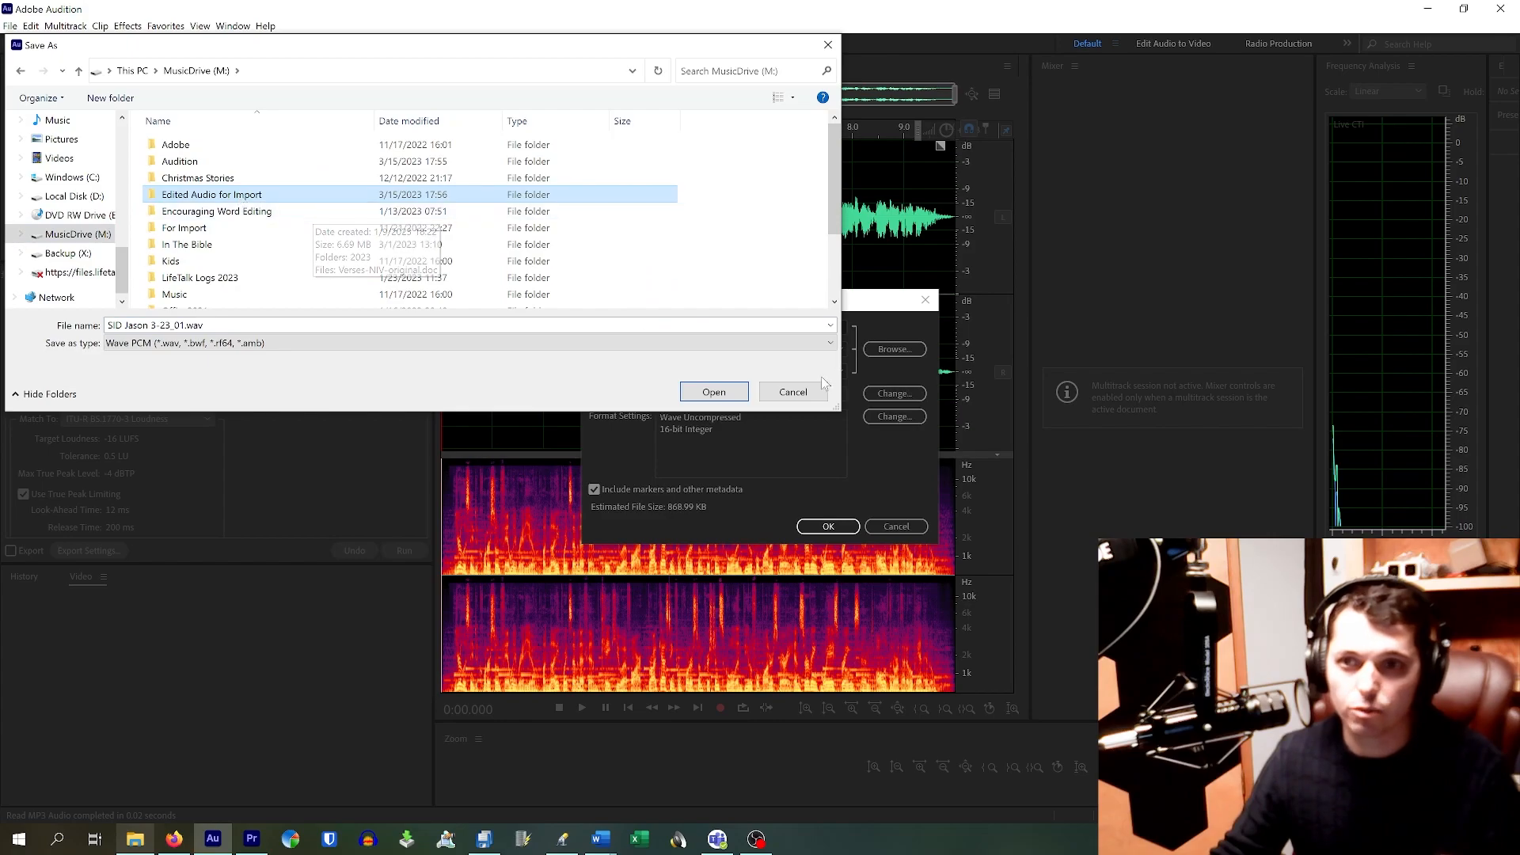
pyautogui.press('Return')
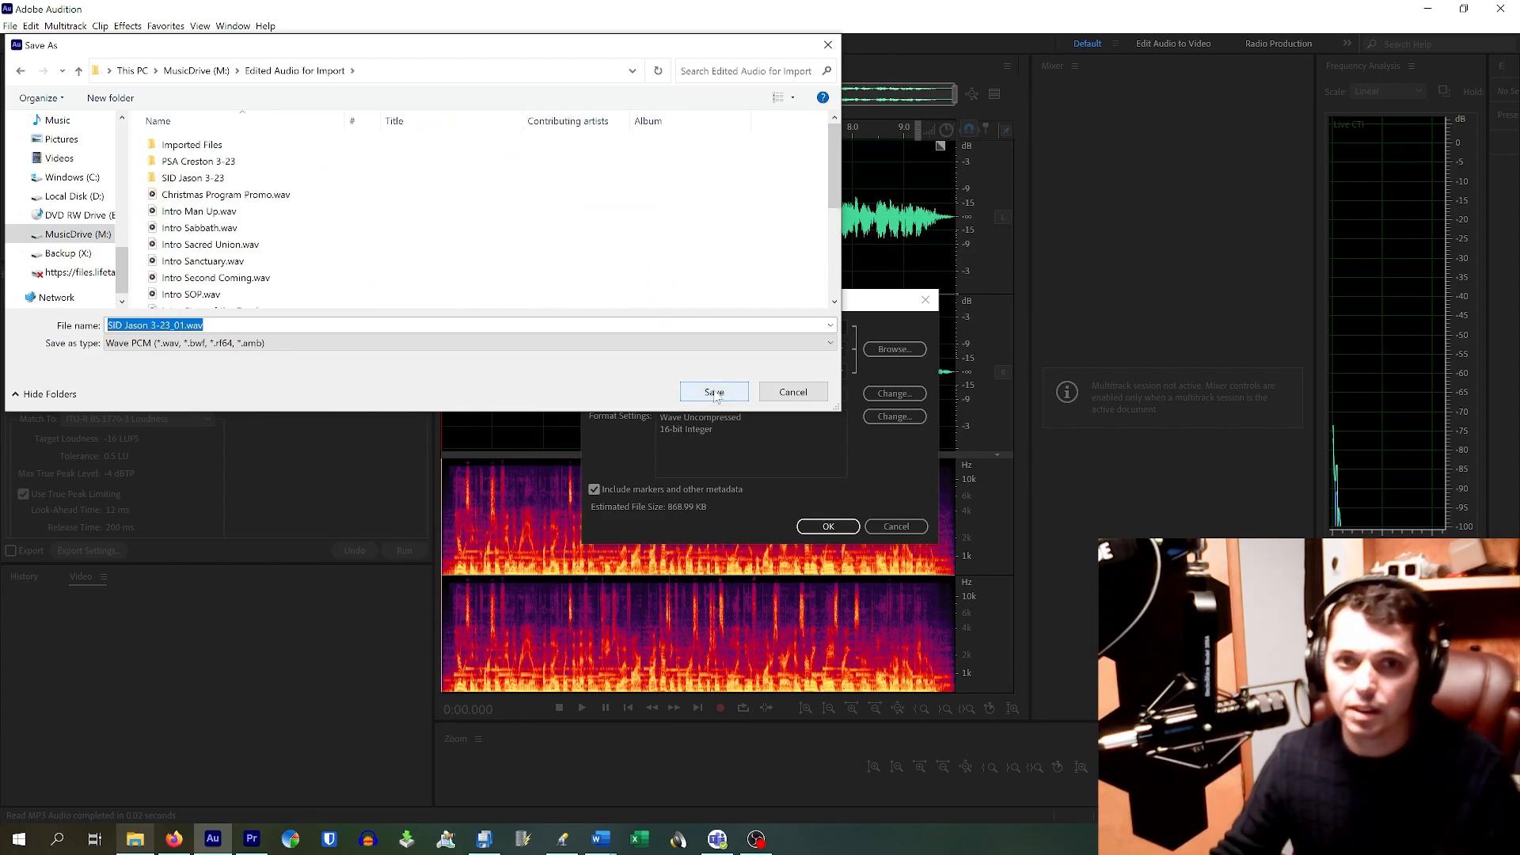
pyautogui.click(179, 326)
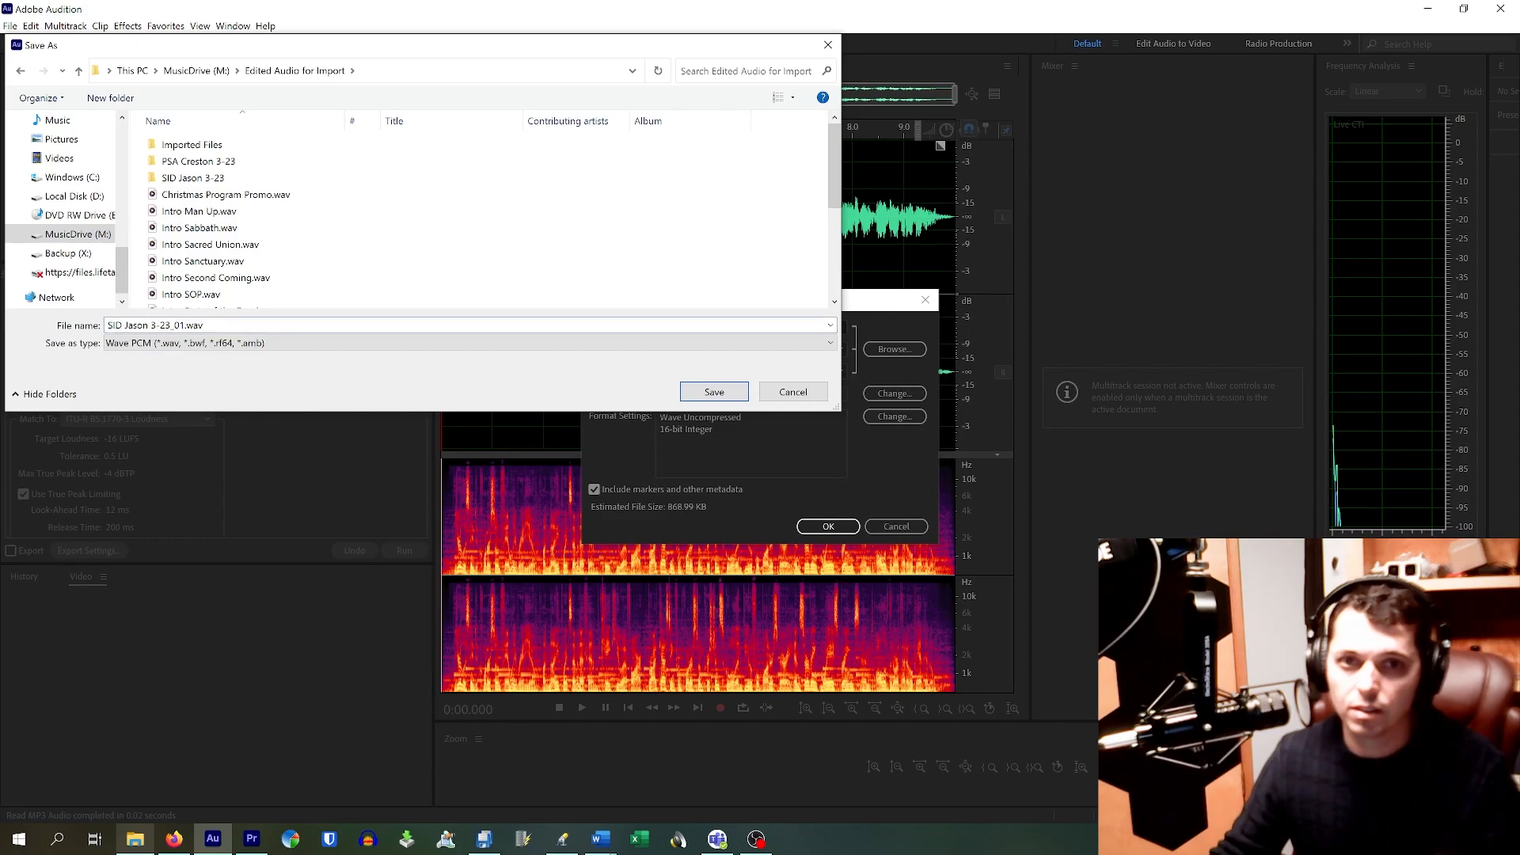
pyautogui.press('Delete')
pyautogui.press('Delete')
pyautogui.press('BackSpace')
pyautogui.click(713, 392)
# Step: Finish the WAV export, then refresh OpX File Manager's local list and tick SID Jason 3-23.wav
pyautogui.click(828, 526)
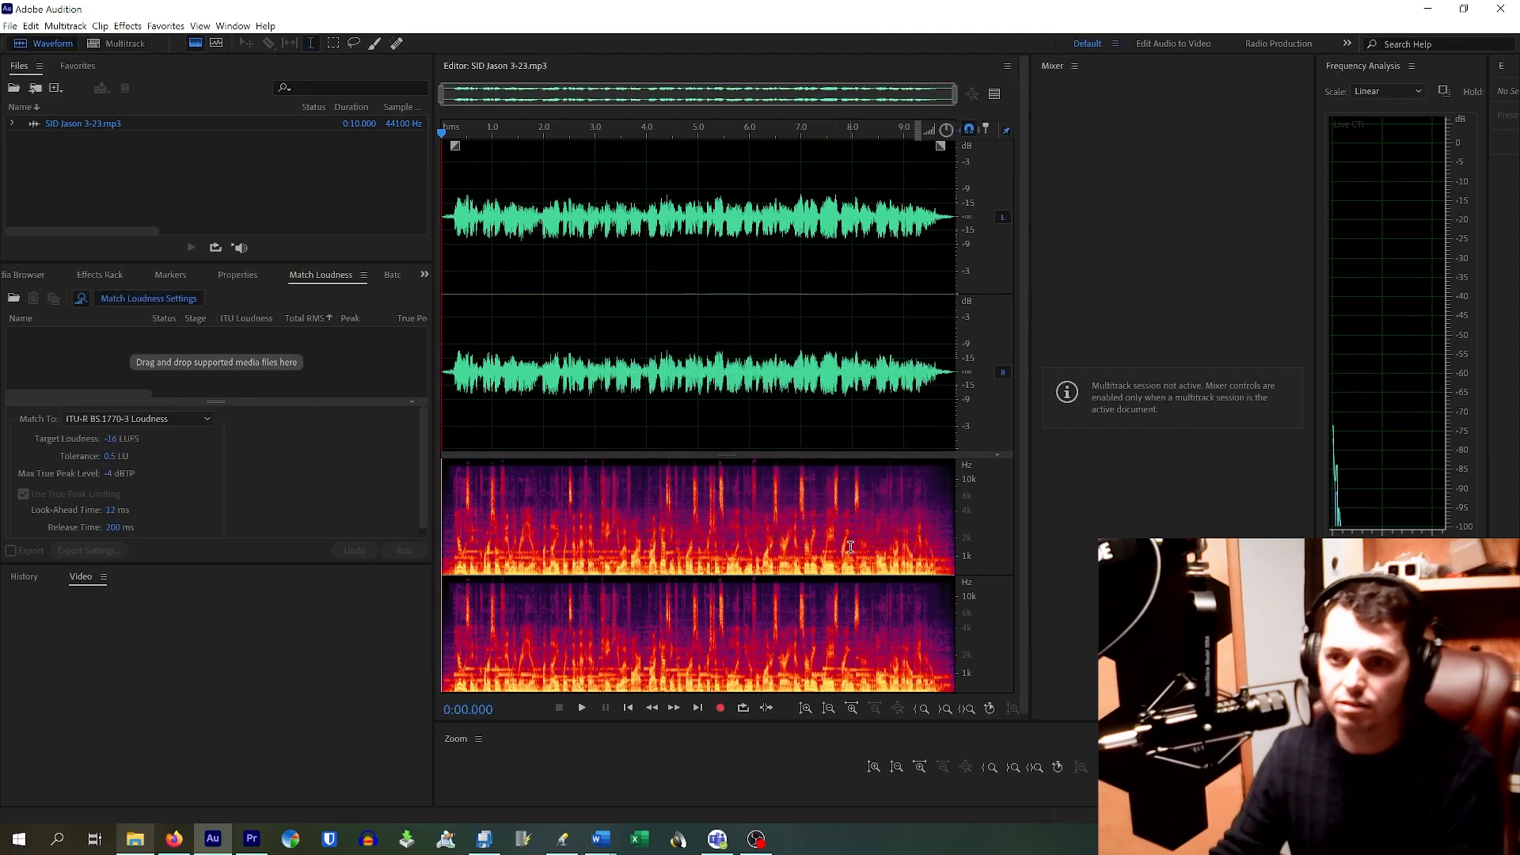
pyautogui.click(1427, 9)
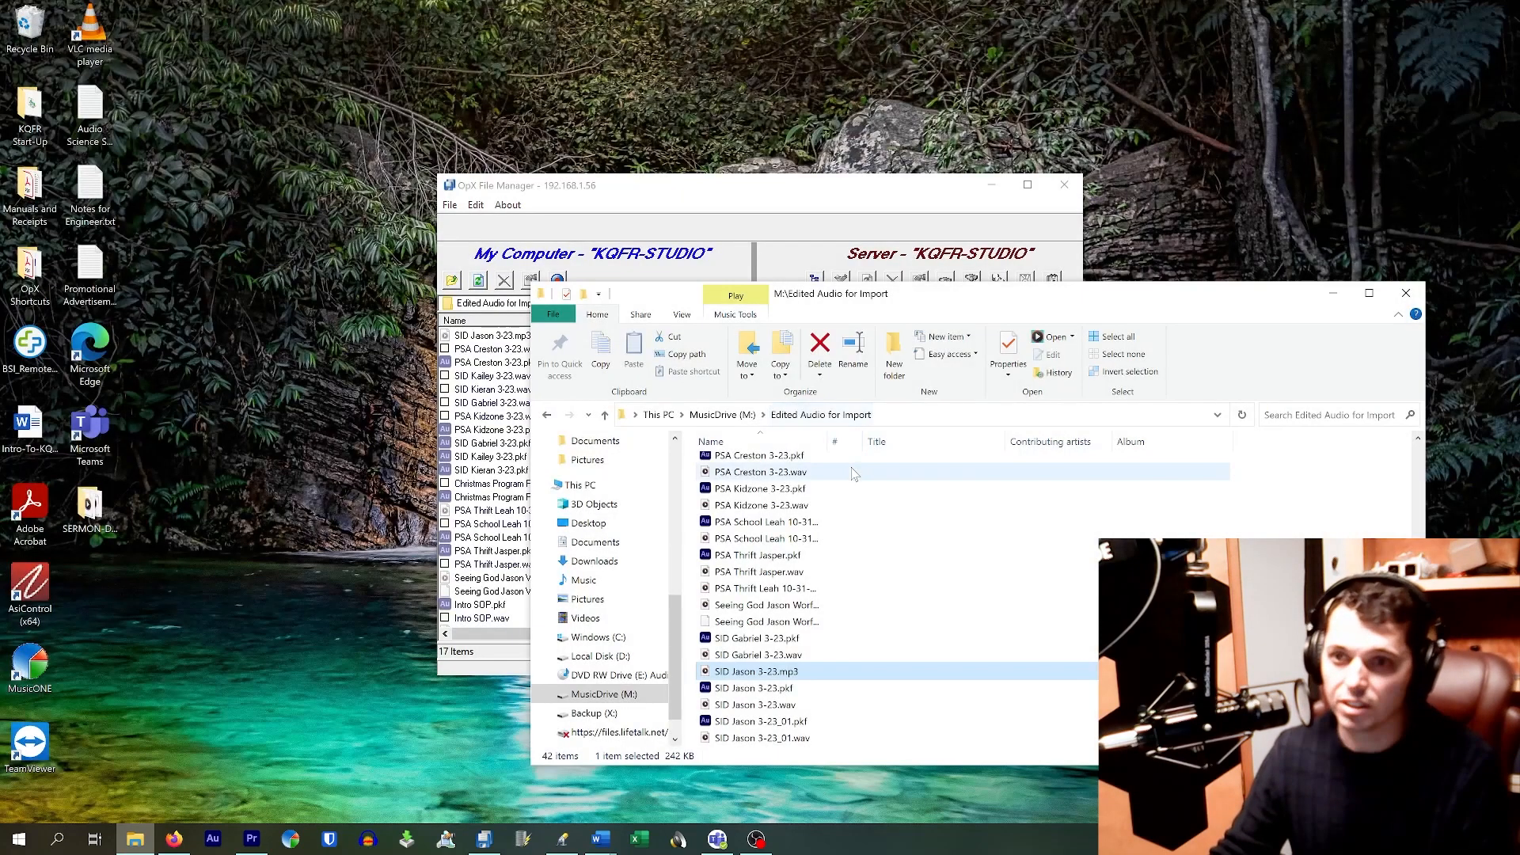
pyautogui.click(842, 184)
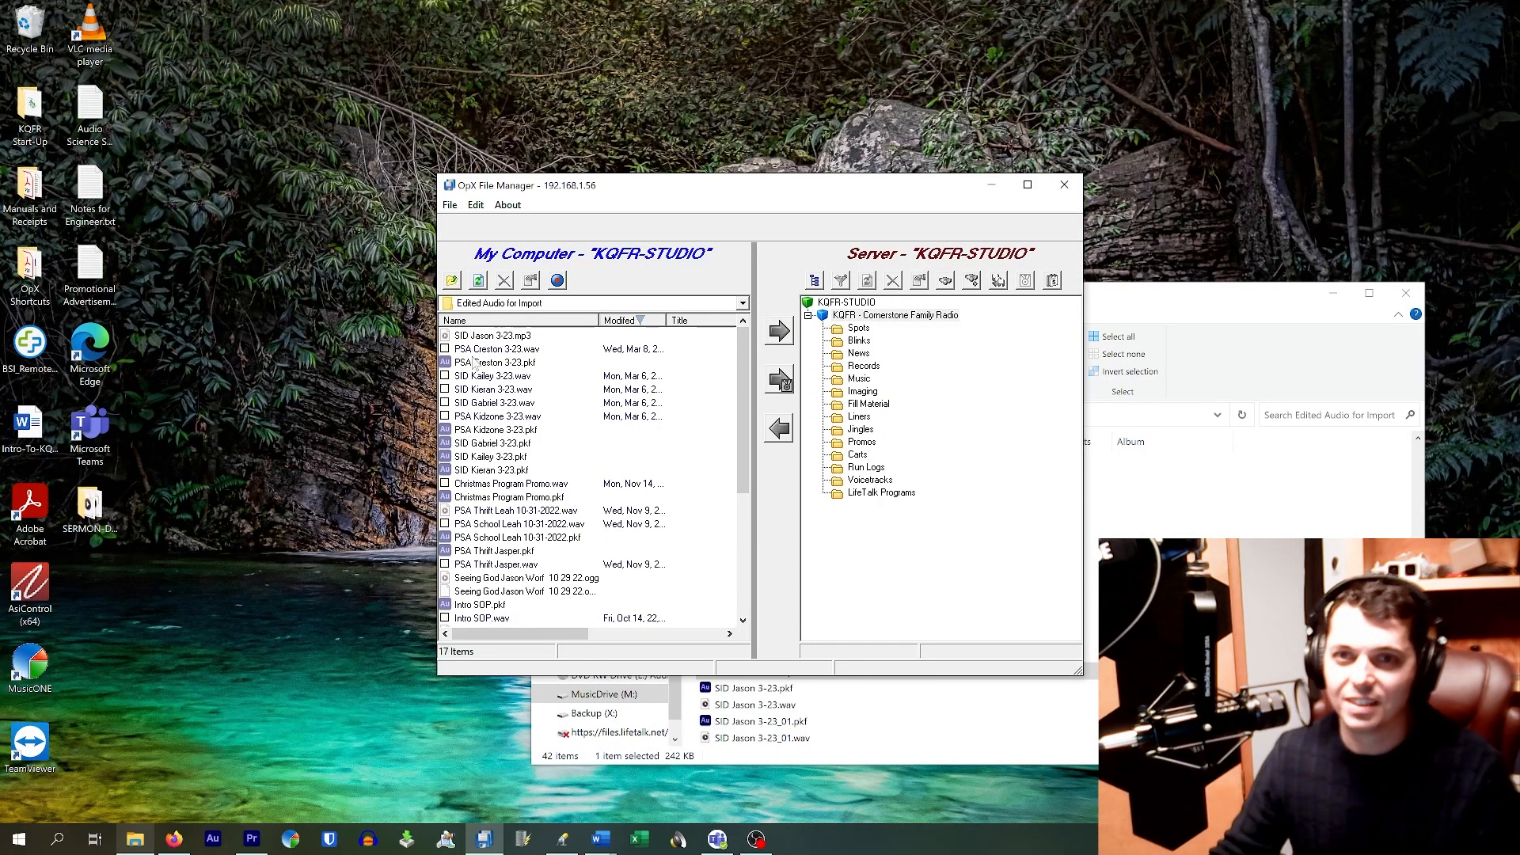
pyautogui.click(520, 350)
pyautogui.click(528, 339)
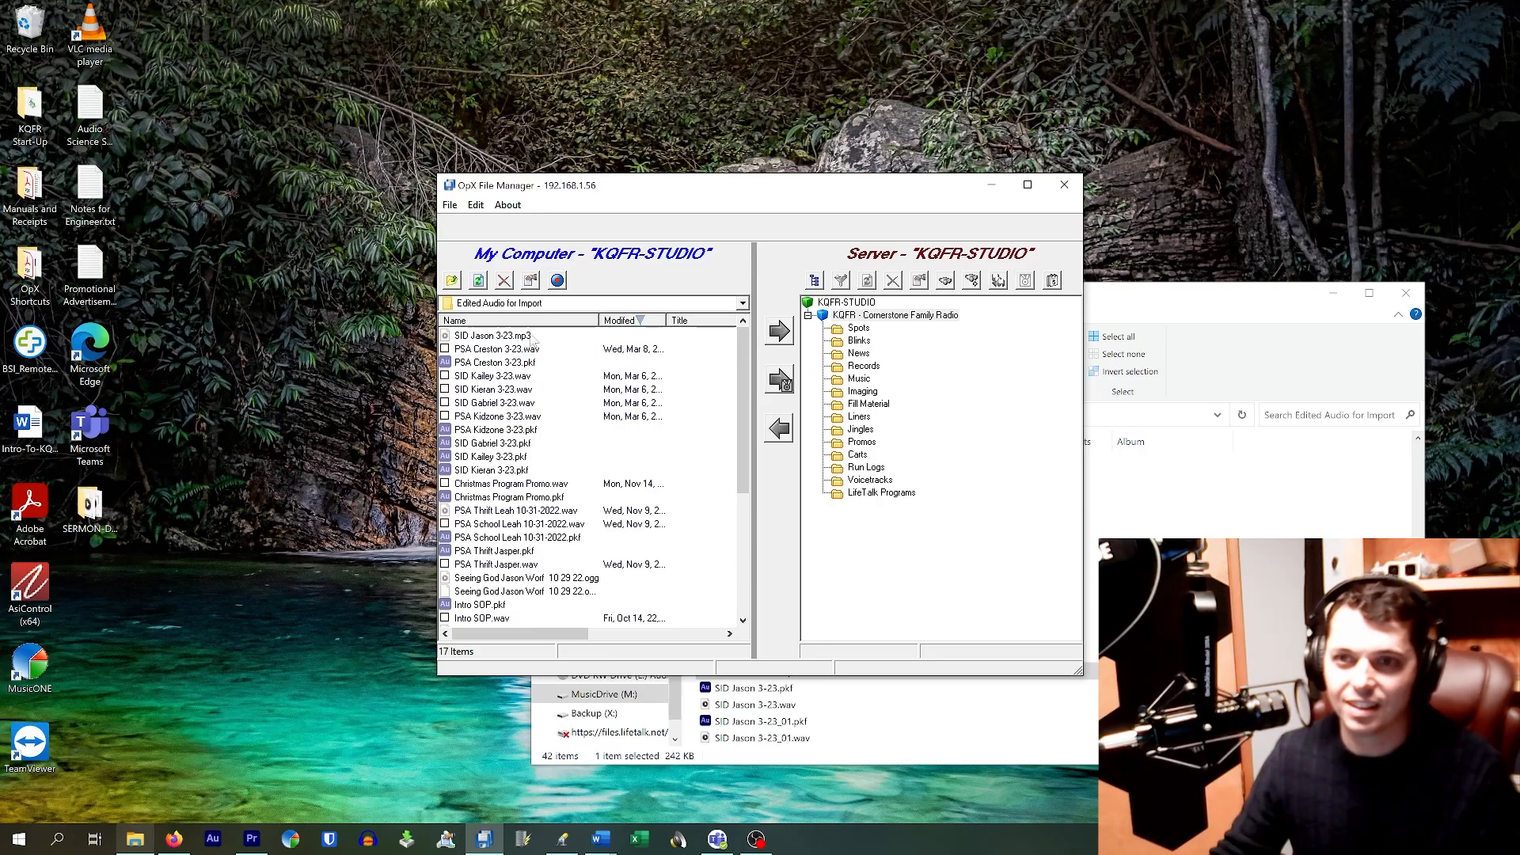
pyautogui.click(479, 282)
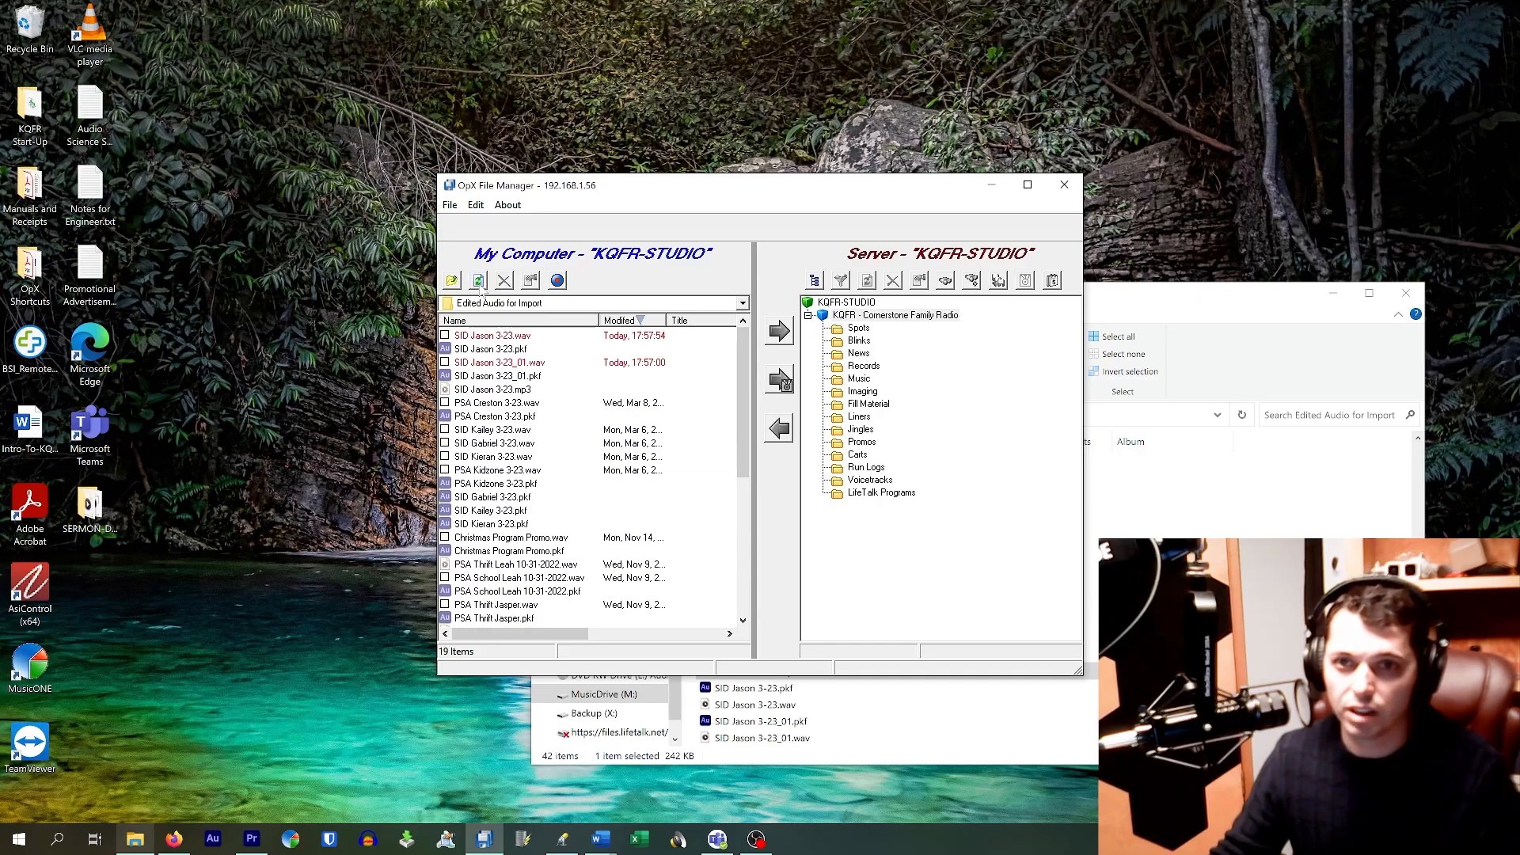
pyautogui.click(538, 338)
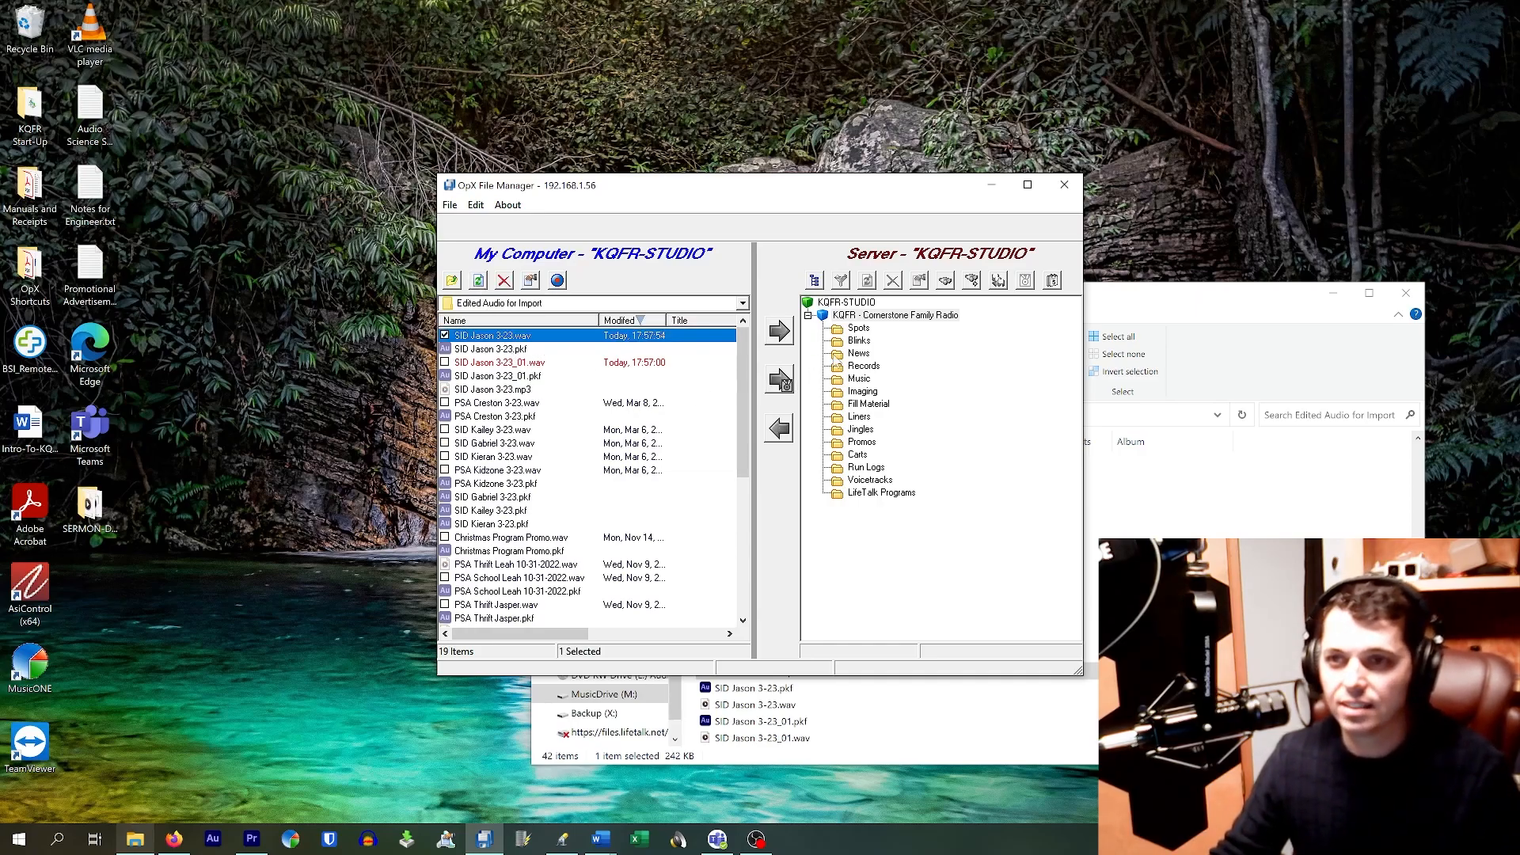
# Step: Open the server's Carts folder and the Station ID 10 sec cart for editing
pyautogui.doubleClick(871, 444)
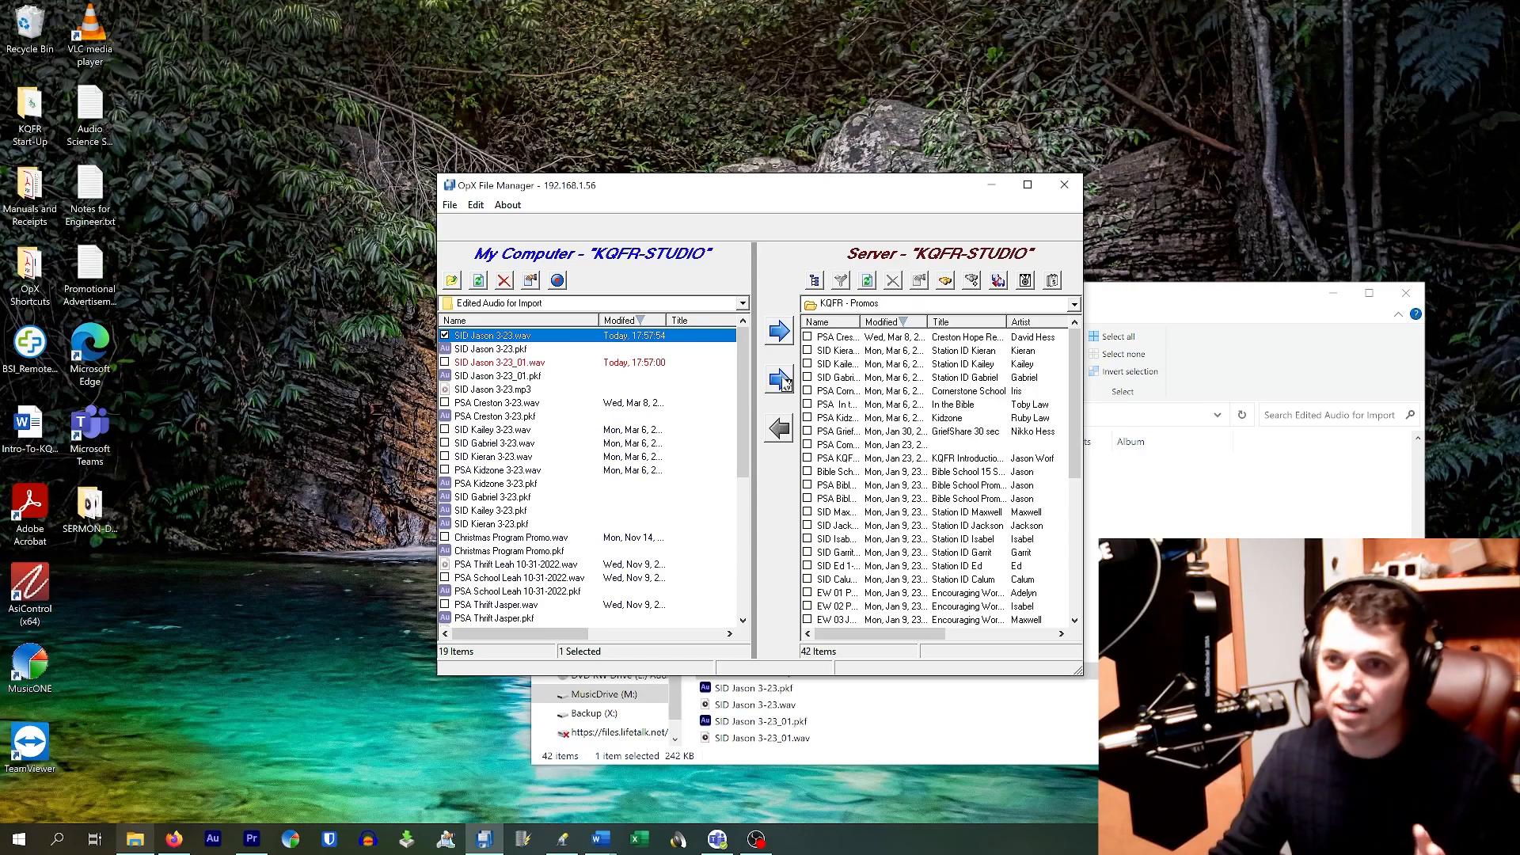
pyautogui.click(852, 307)
pyautogui.doubleClick(858, 466)
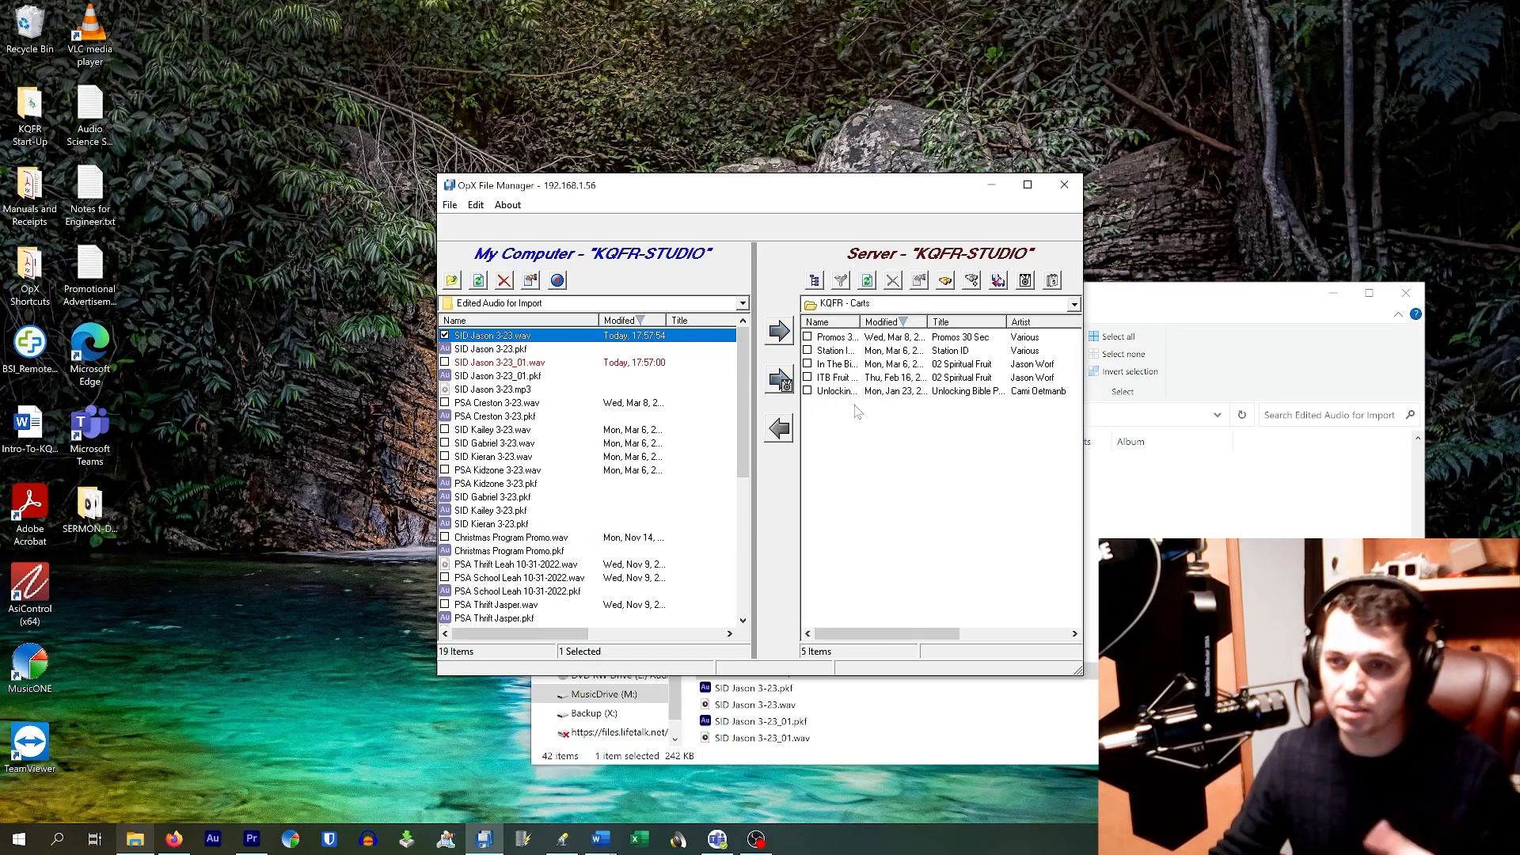
pyautogui.moveTo(860, 321); pyautogui.dragTo(918, 321)
pyautogui.doubleClick(867, 351)
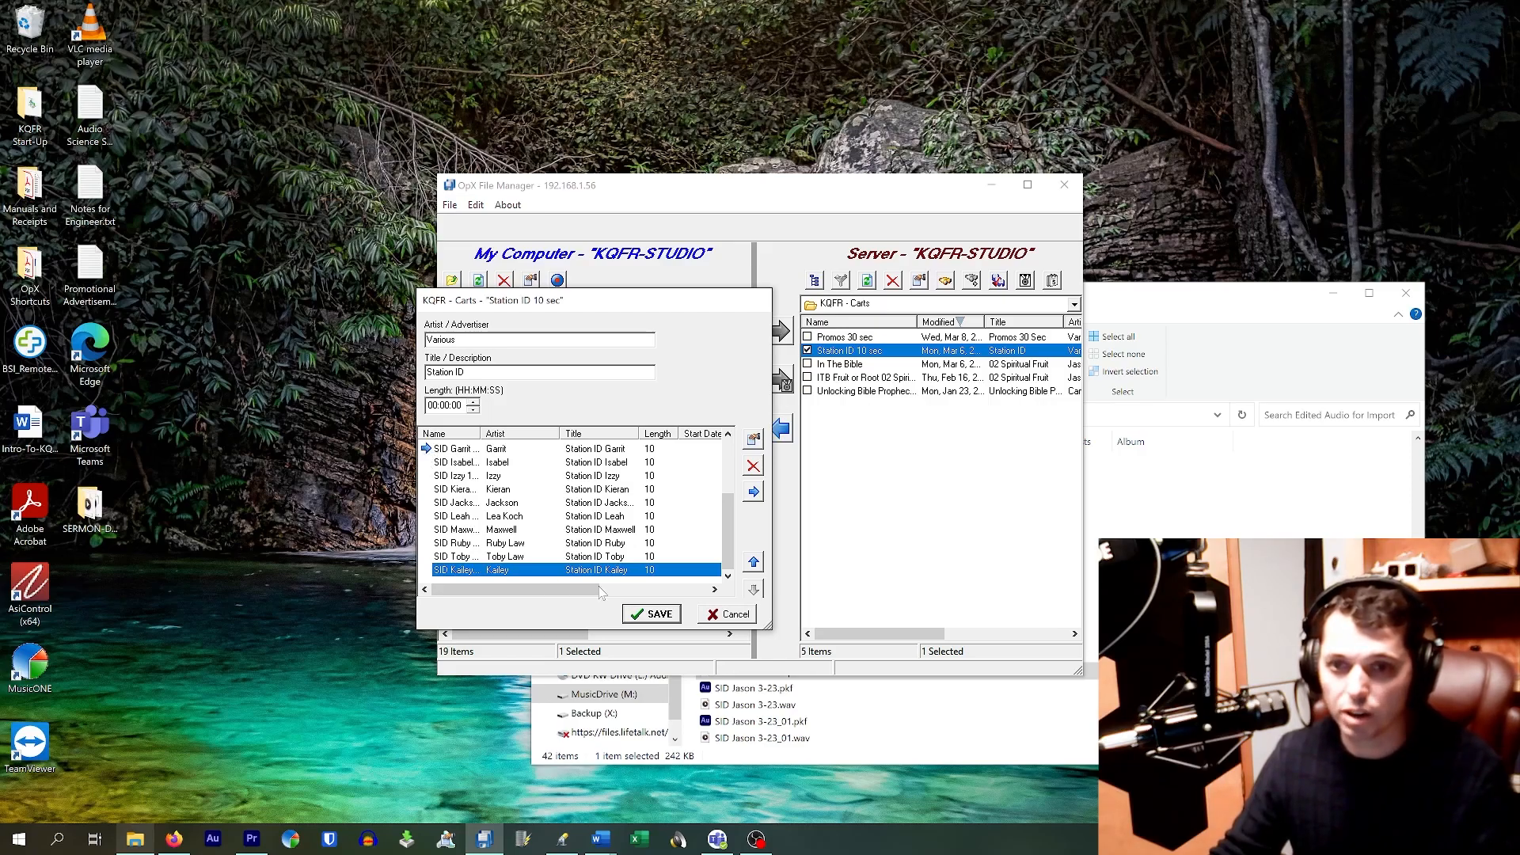
# Step: Close the cart editor and upload SID Jason 3-23 into the server's KQFR - Promos folder, naming the cart
pyautogui.click(728, 615)
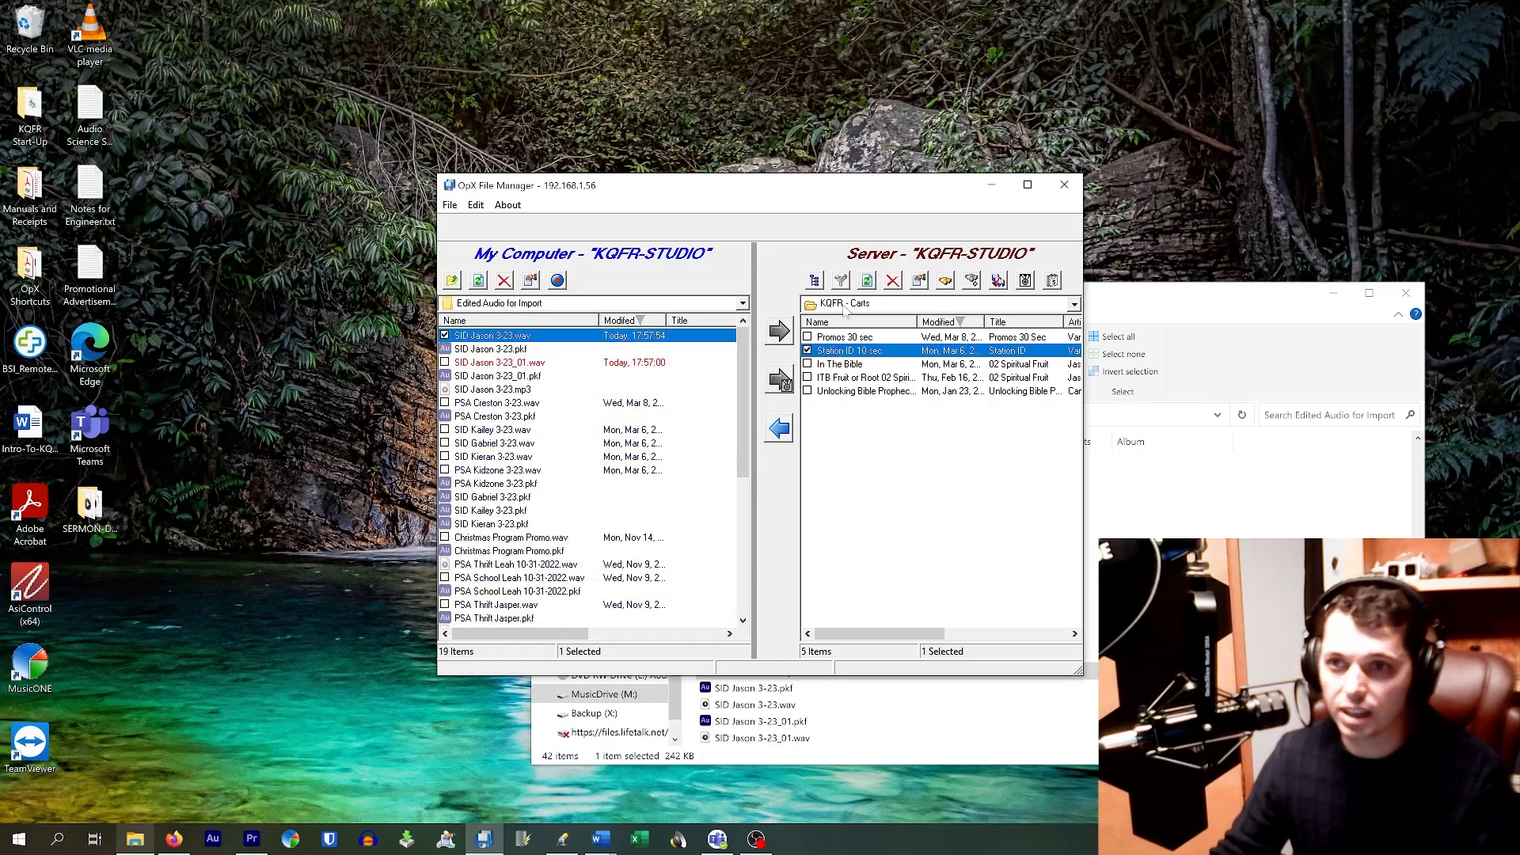
pyautogui.click(846, 309)
pyautogui.click(861, 445)
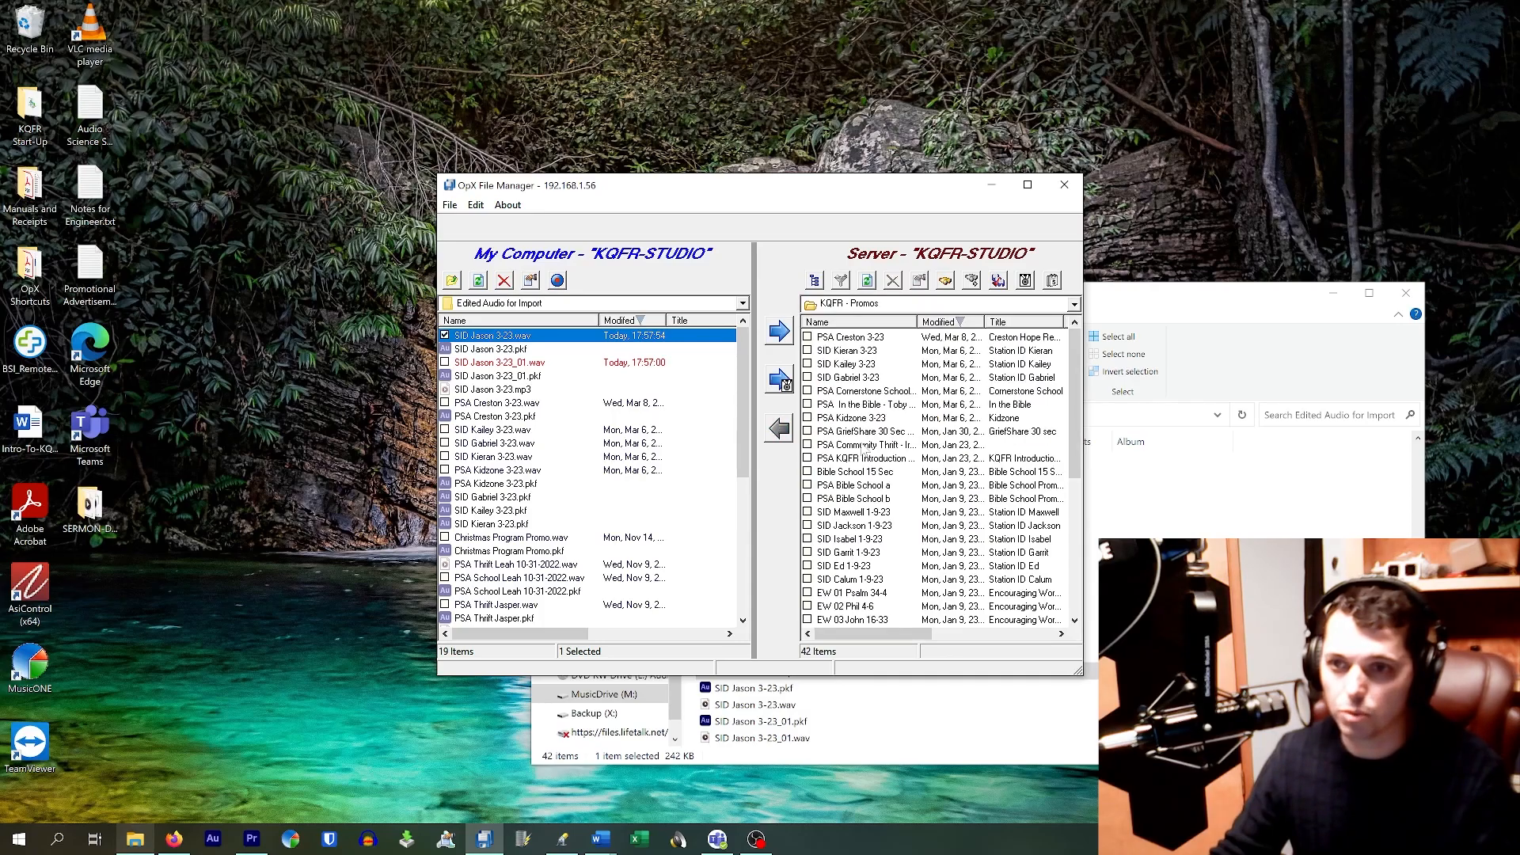
pyautogui.click(784, 382)
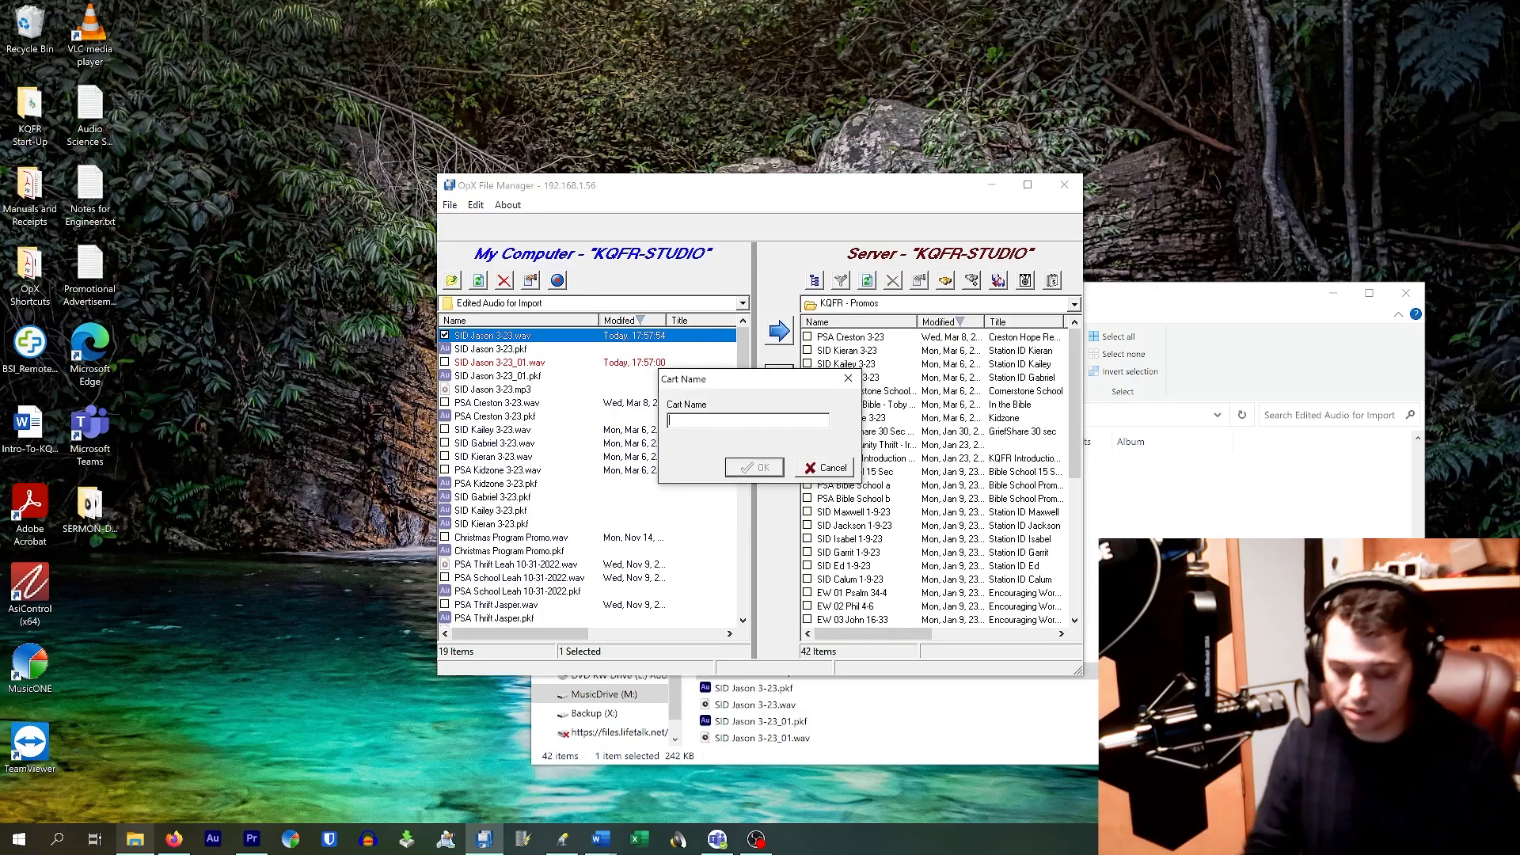
pyautogui.write('SI')
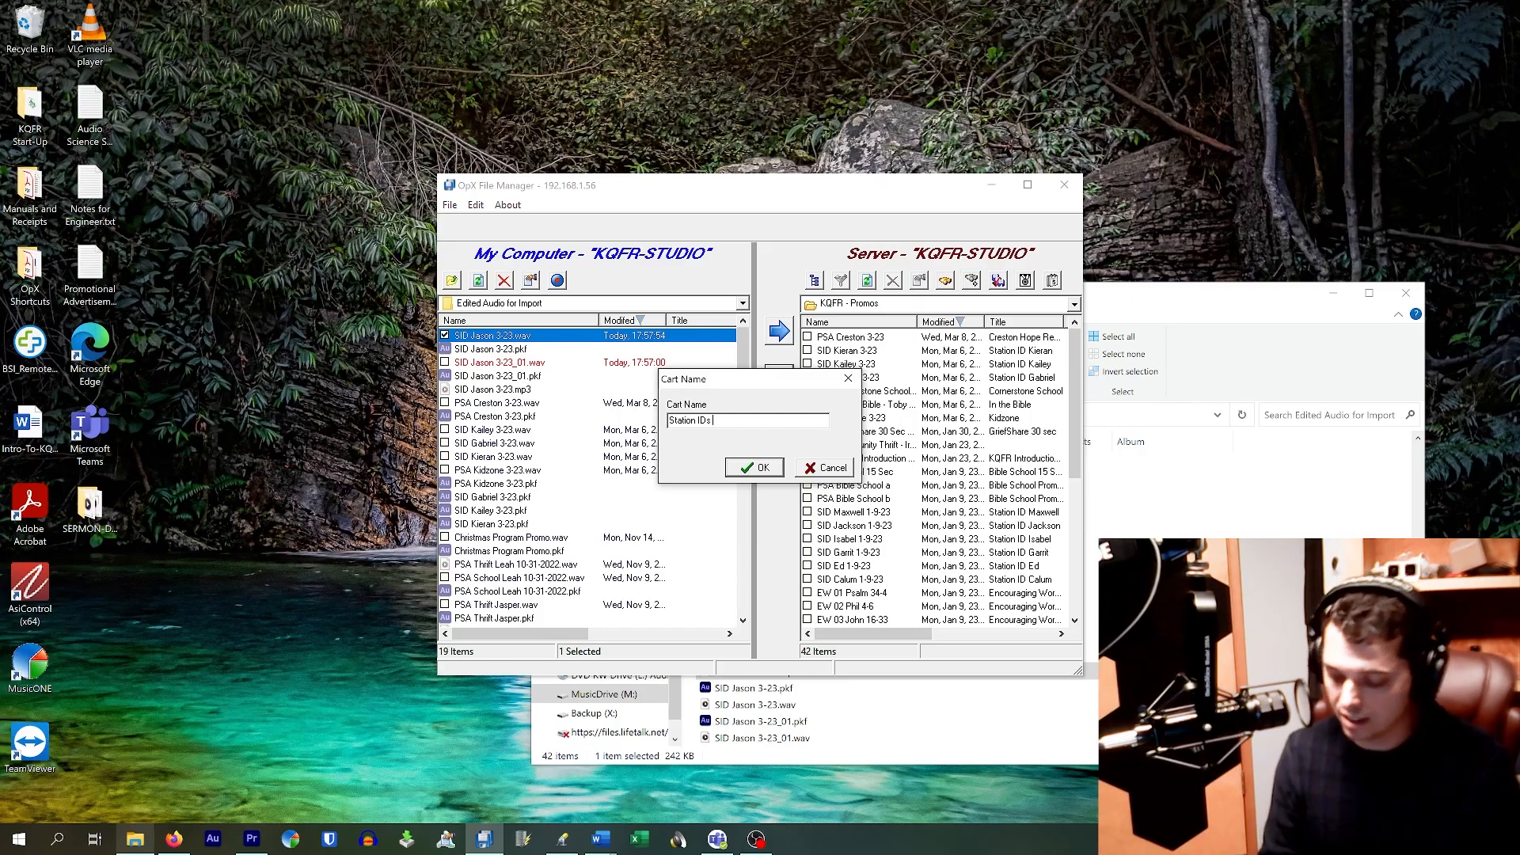
pyautogui.write('c')
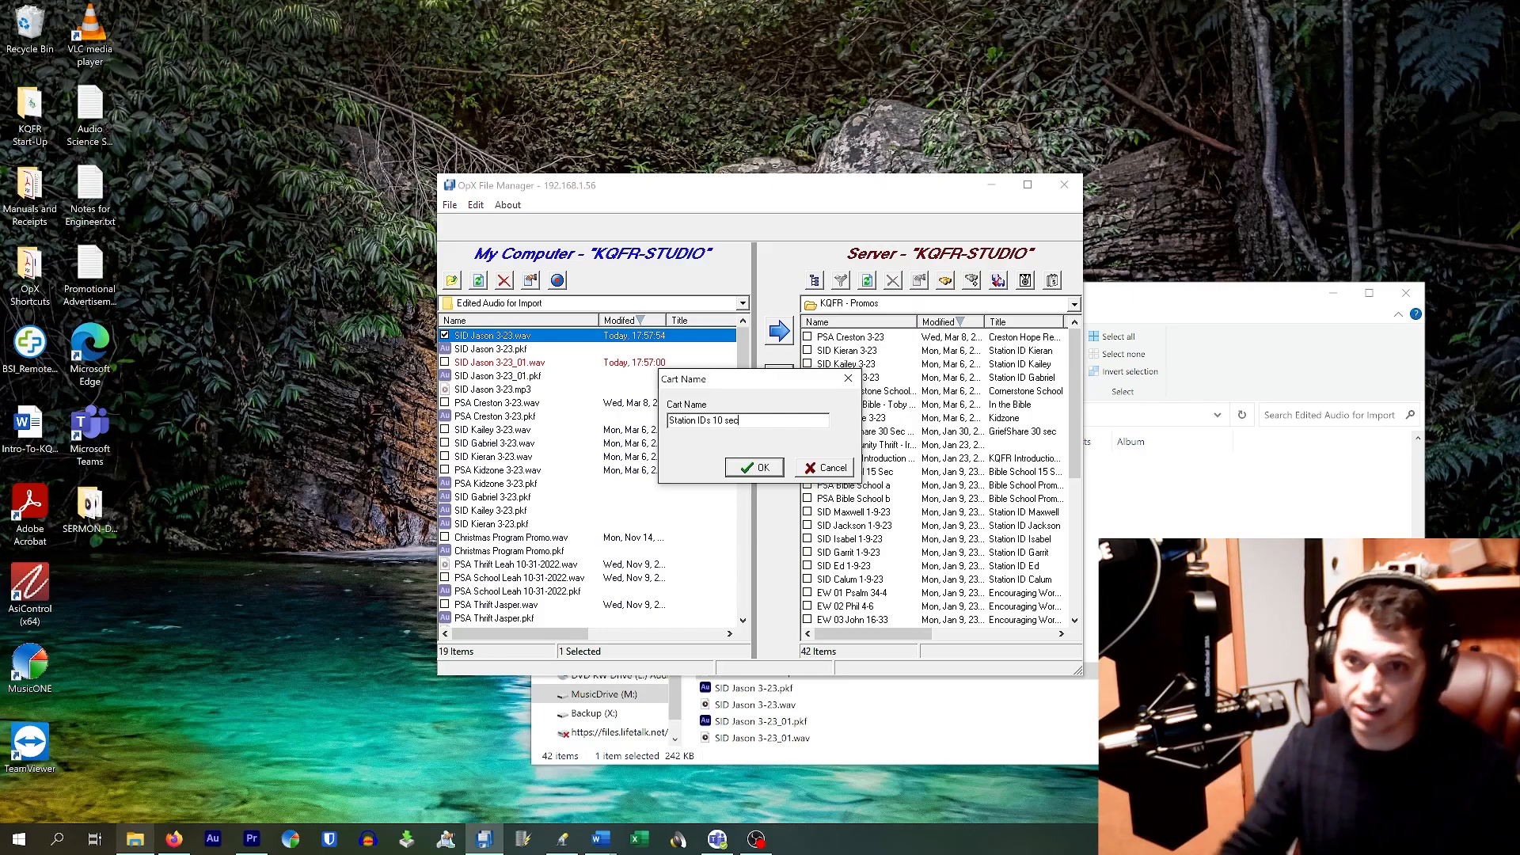
pyautogui.click(742, 468)
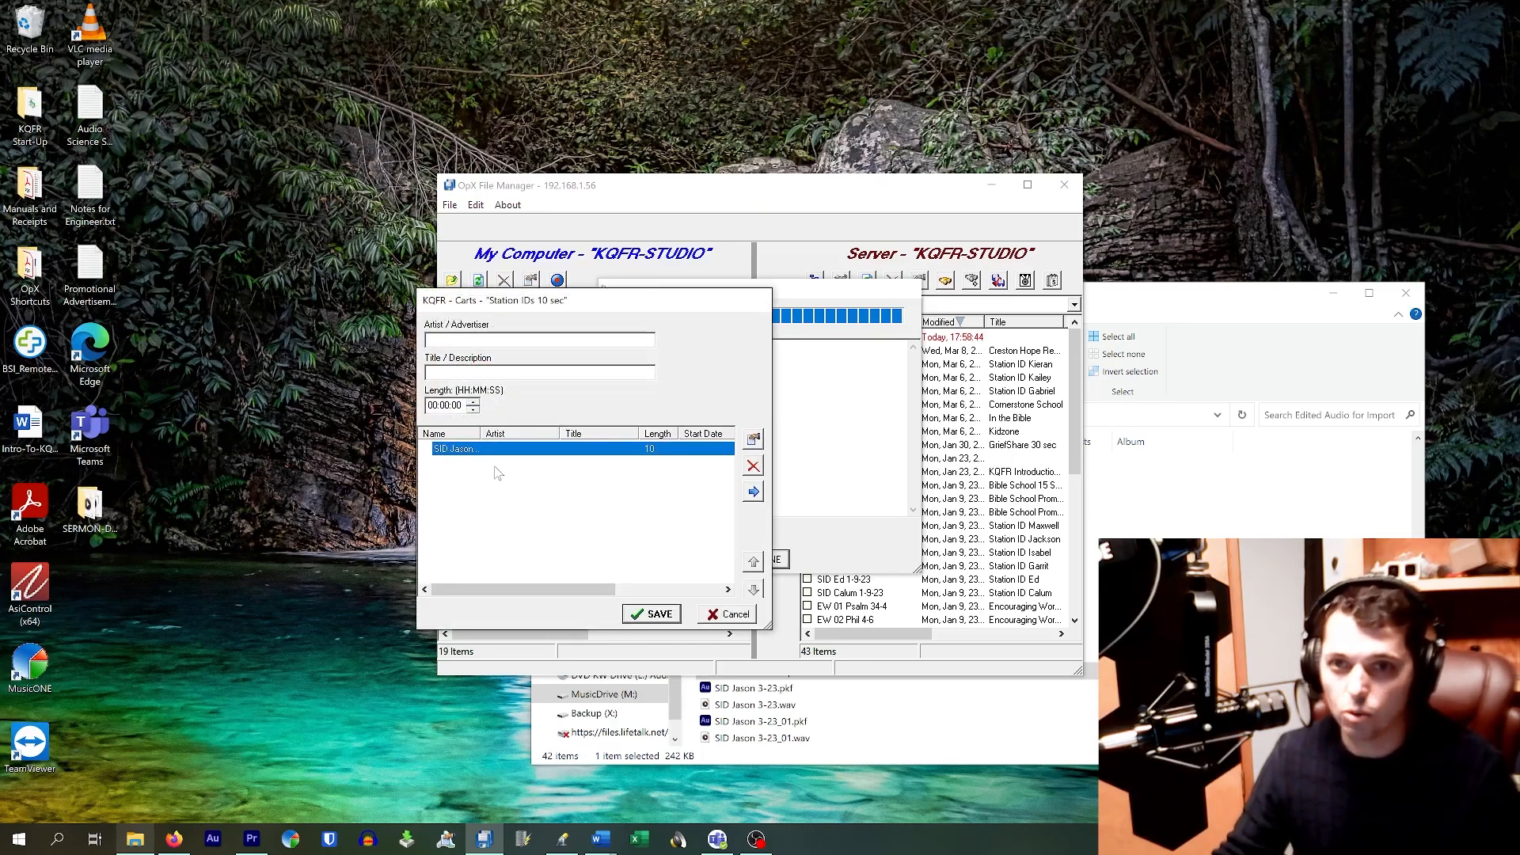
# Step: Discard the provisional new cart without saving it
pyautogui.click(723, 618)
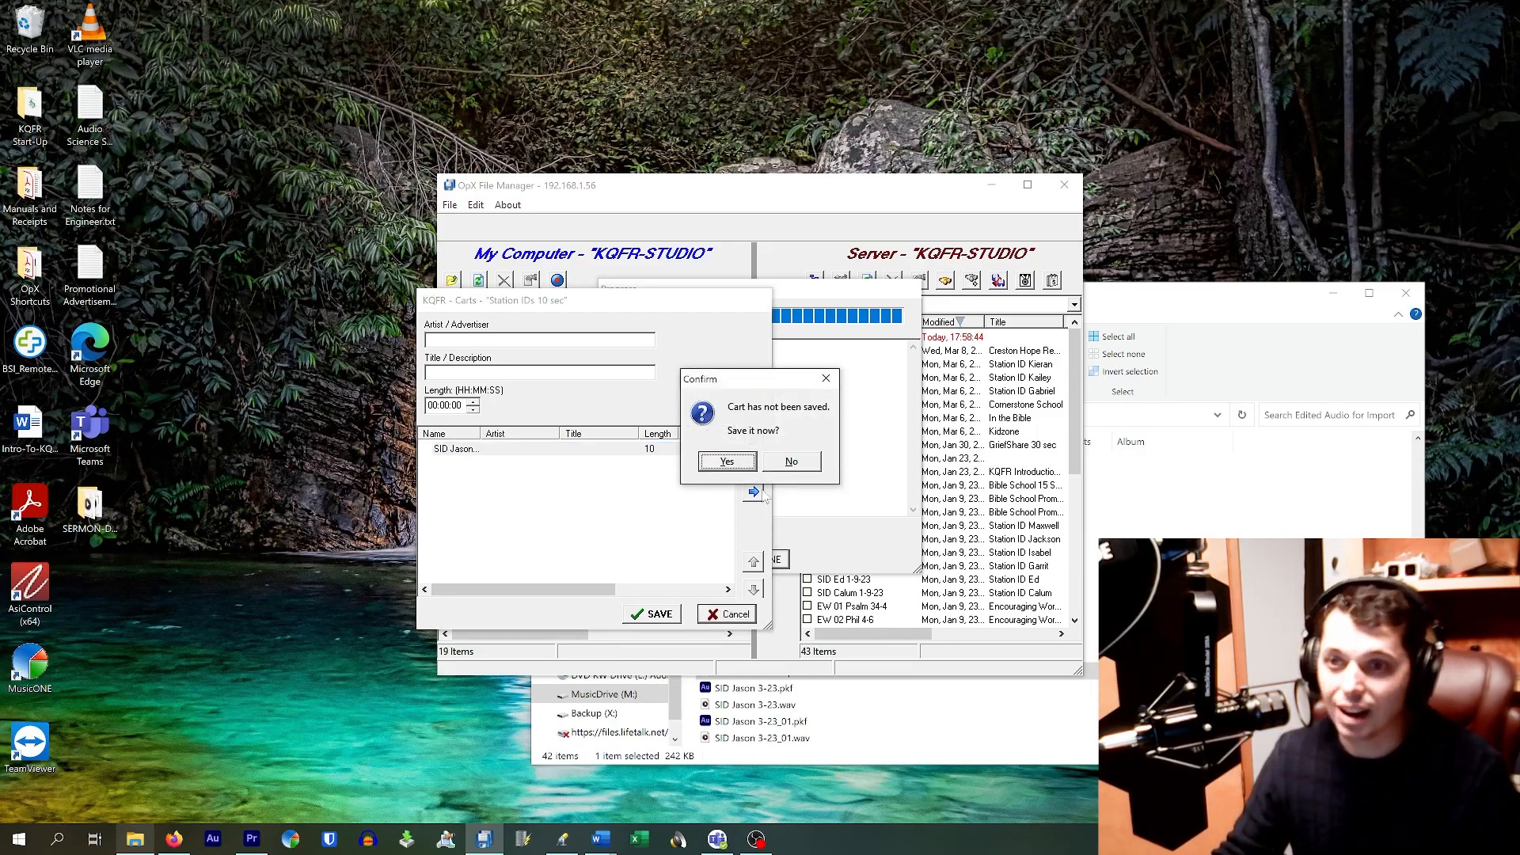
pyautogui.click(775, 466)
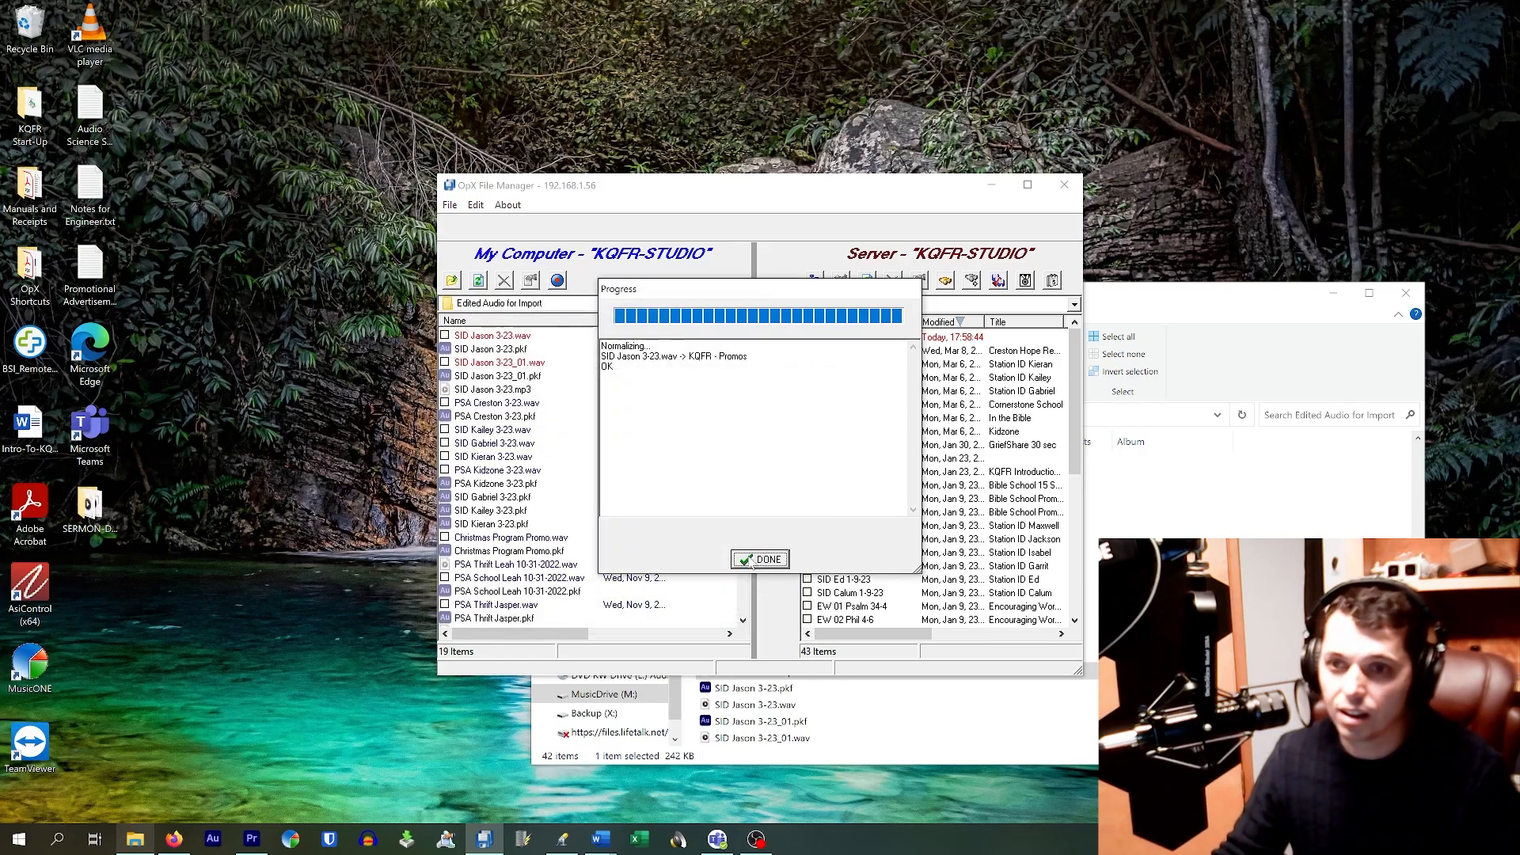
pyautogui.click(881, 304)
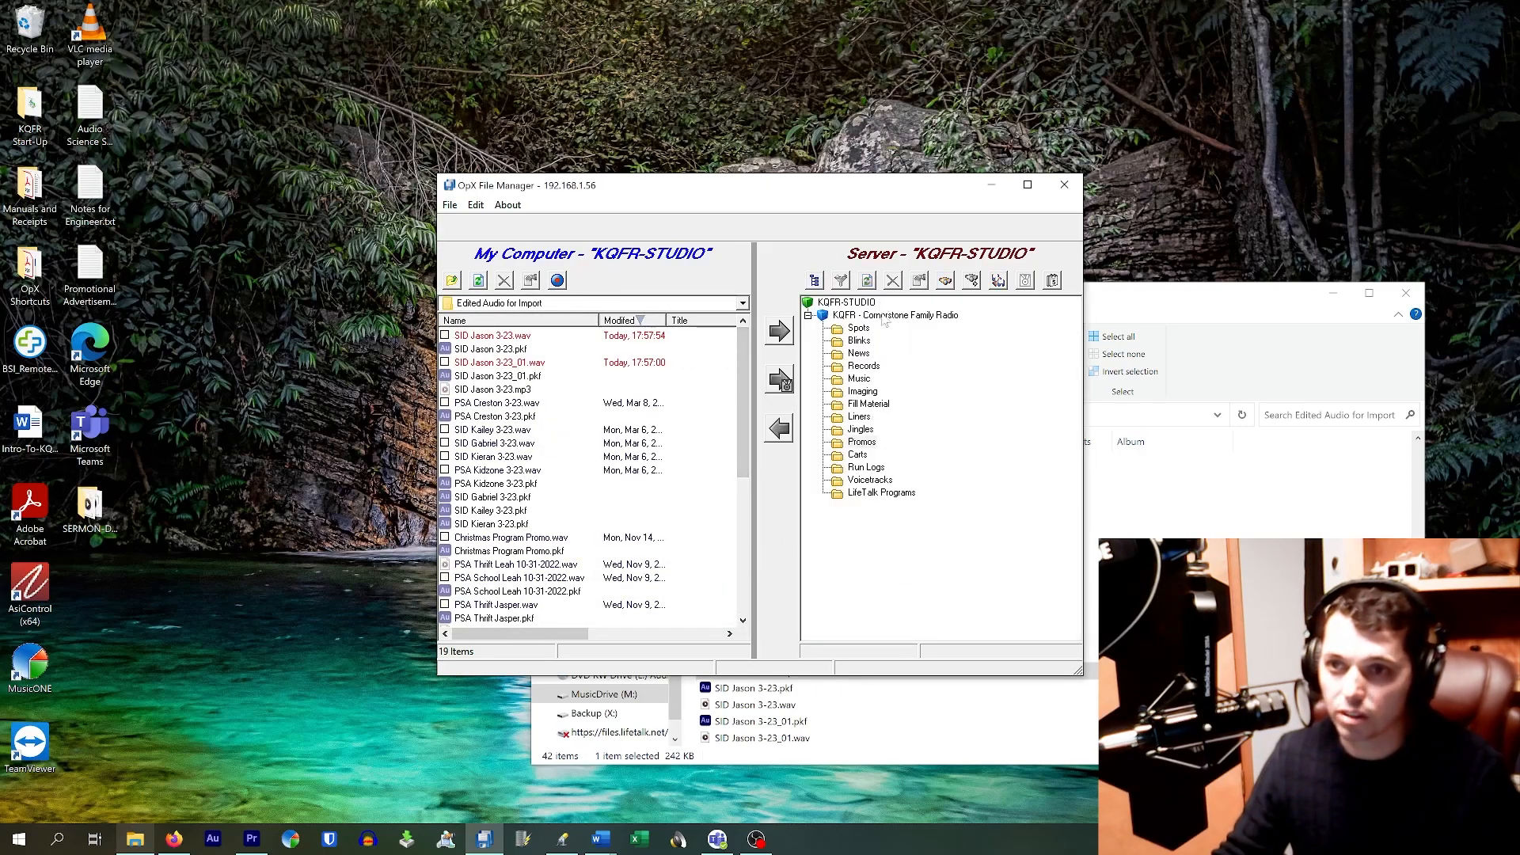
# Step: Open the Station ID 10 sec cart and drag SID Jason 3-23 from Promos to its end
pyautogui.click(849, 455)
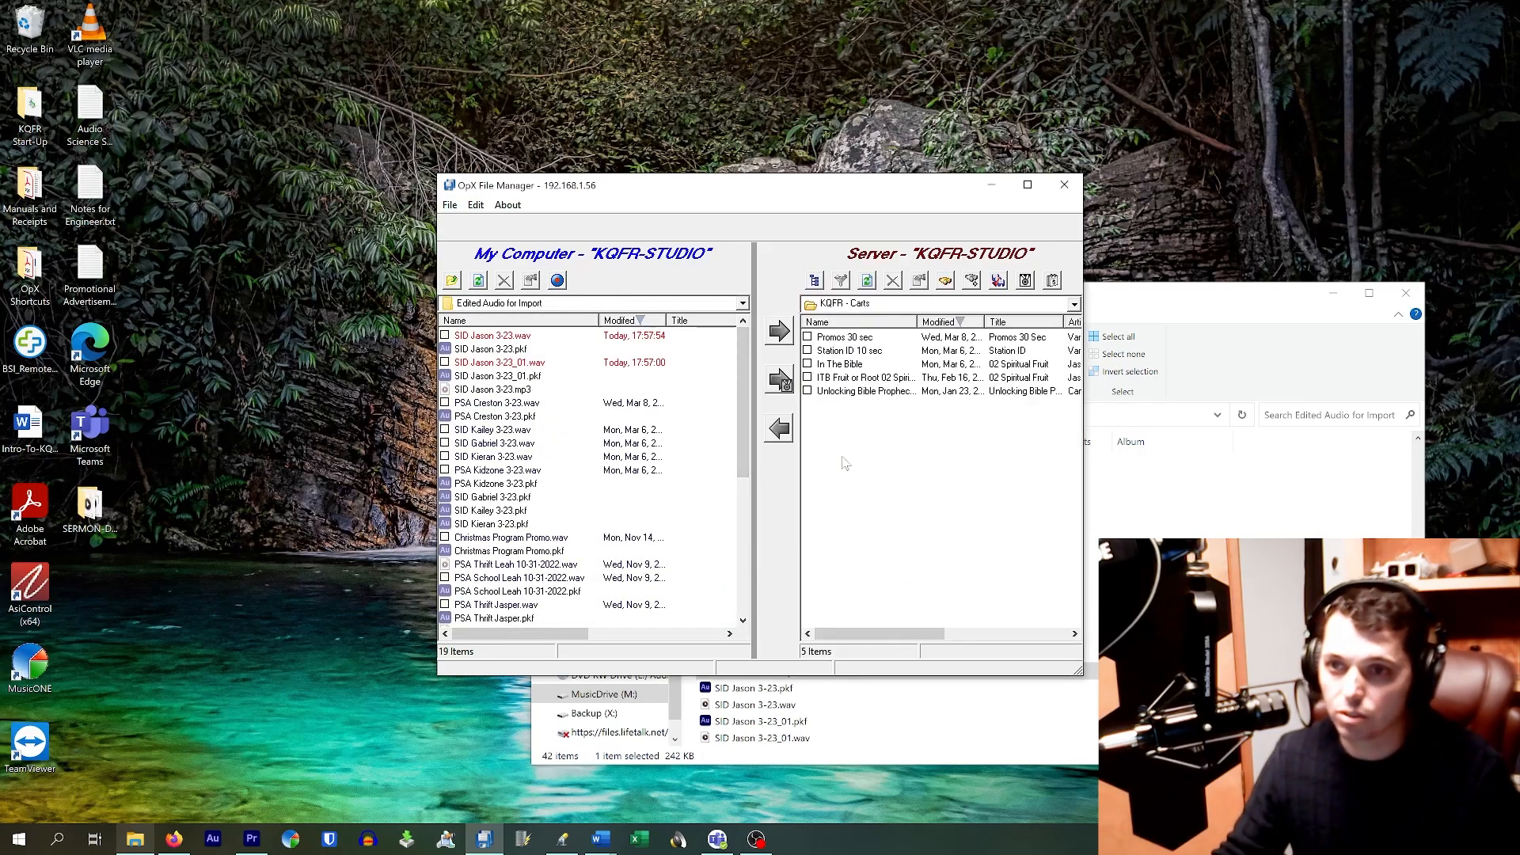
pyautogui.click(844, 351)
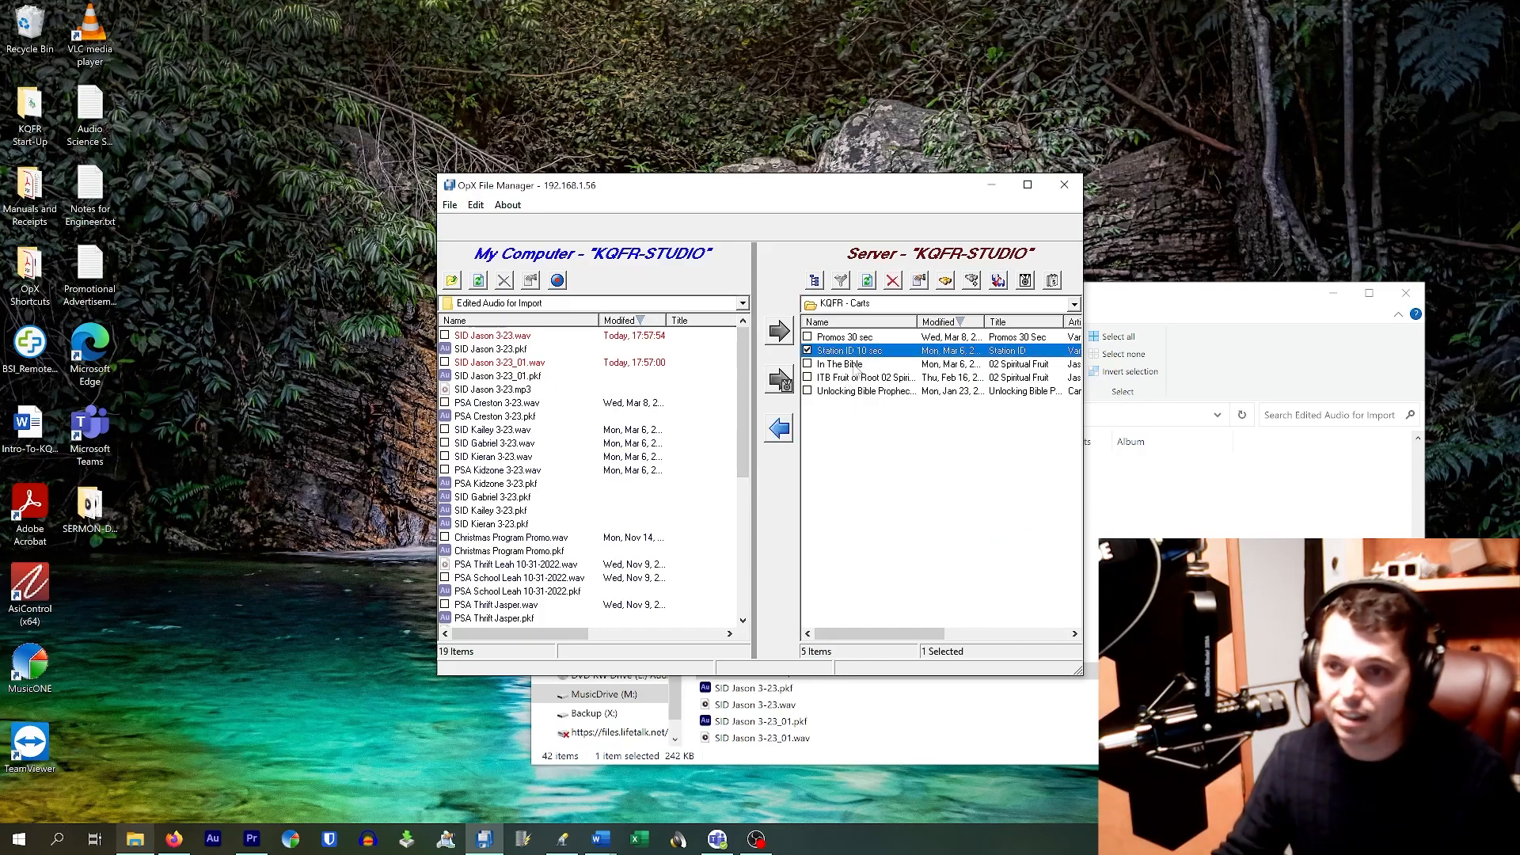
pyautogui.doubleClick(845, 352)
pyautogui.click(839, 306)
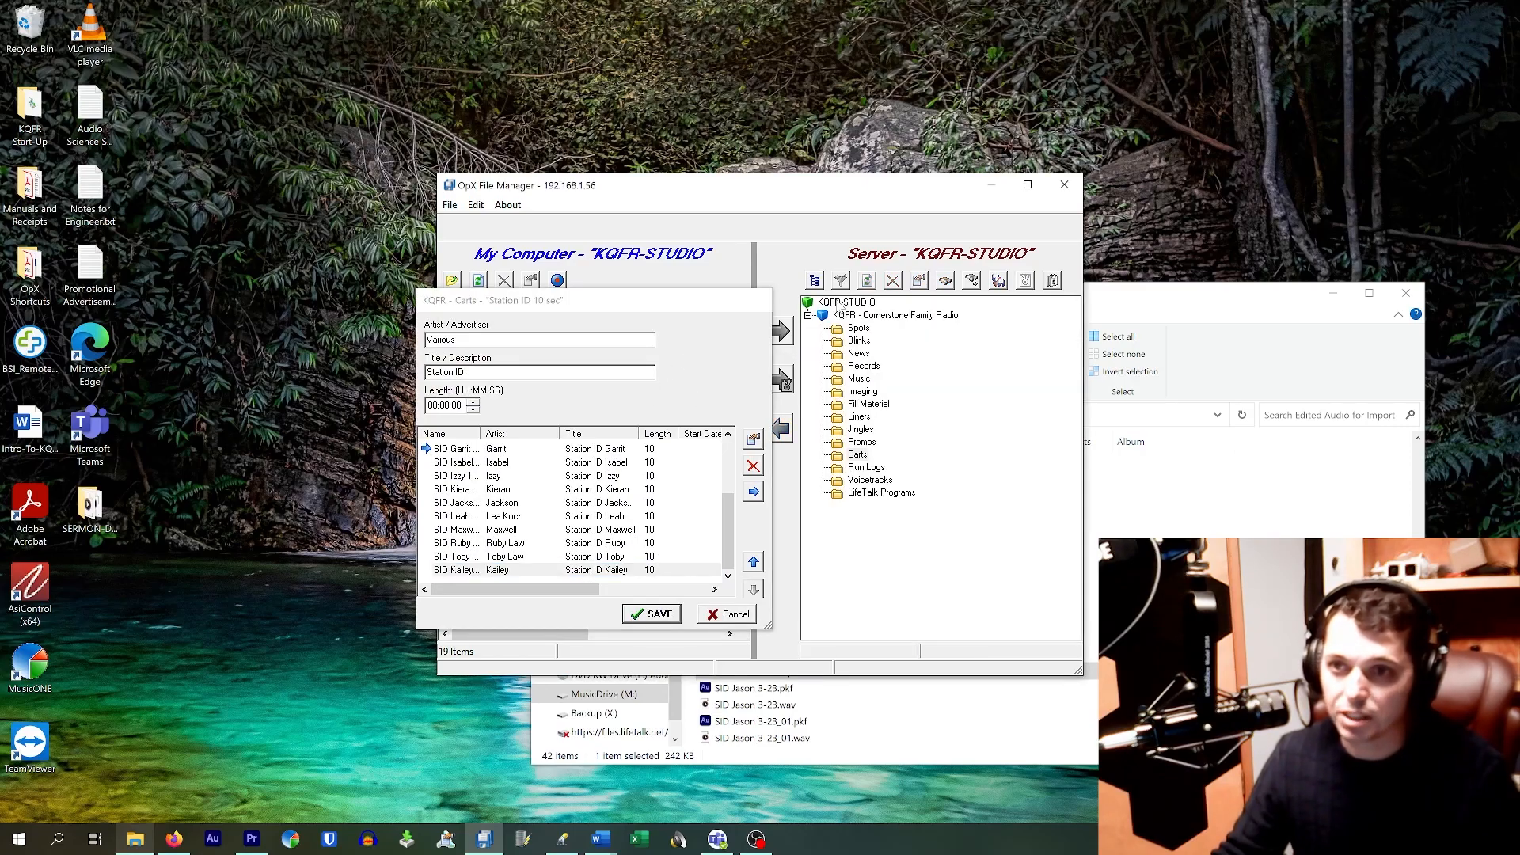
pyautogui.click(869, 443)
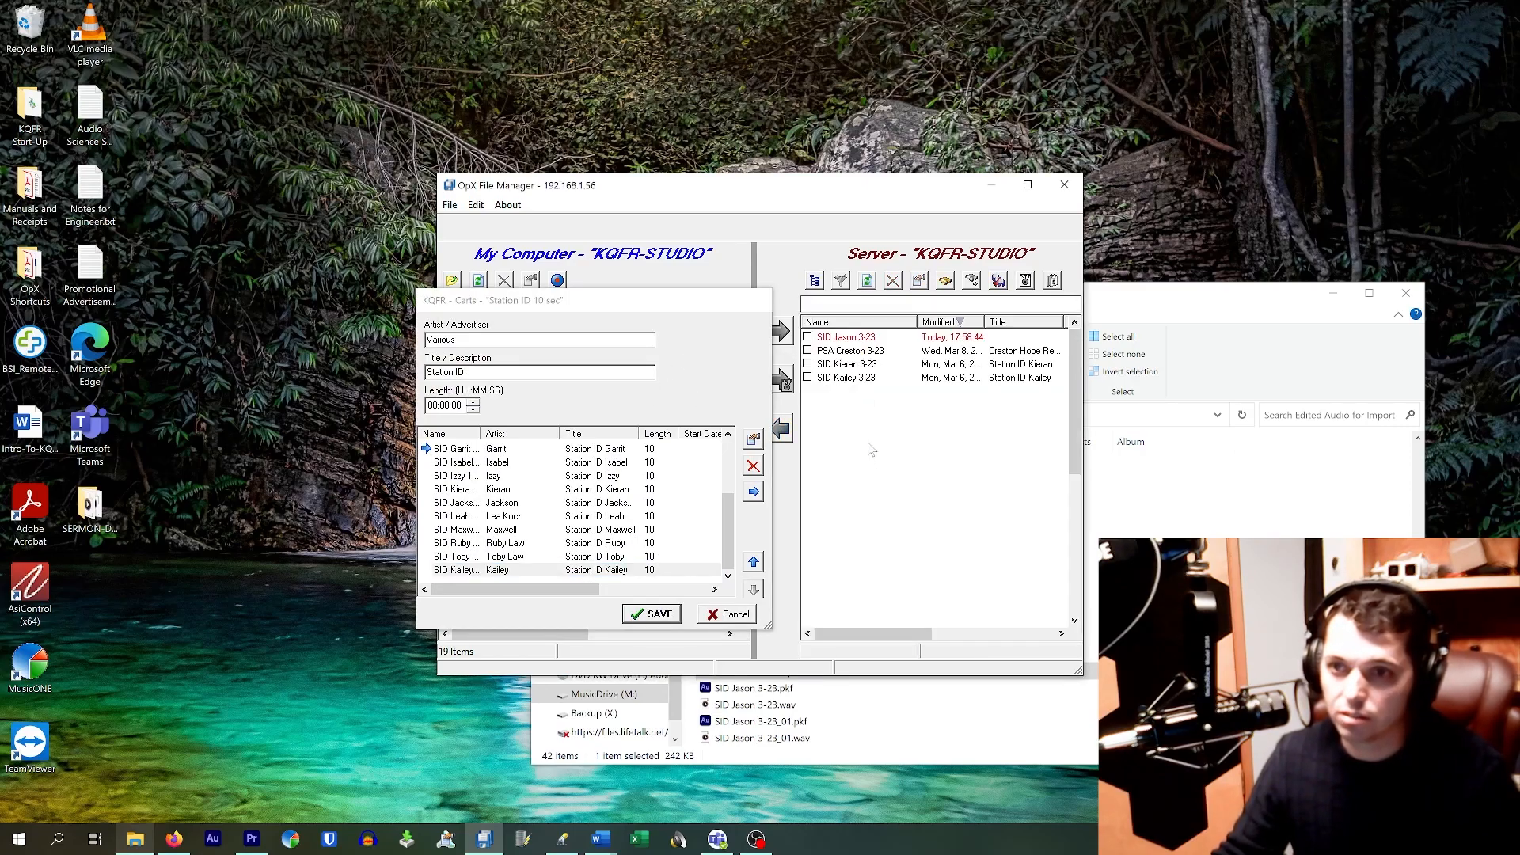
pyautogui.click(888, 343)
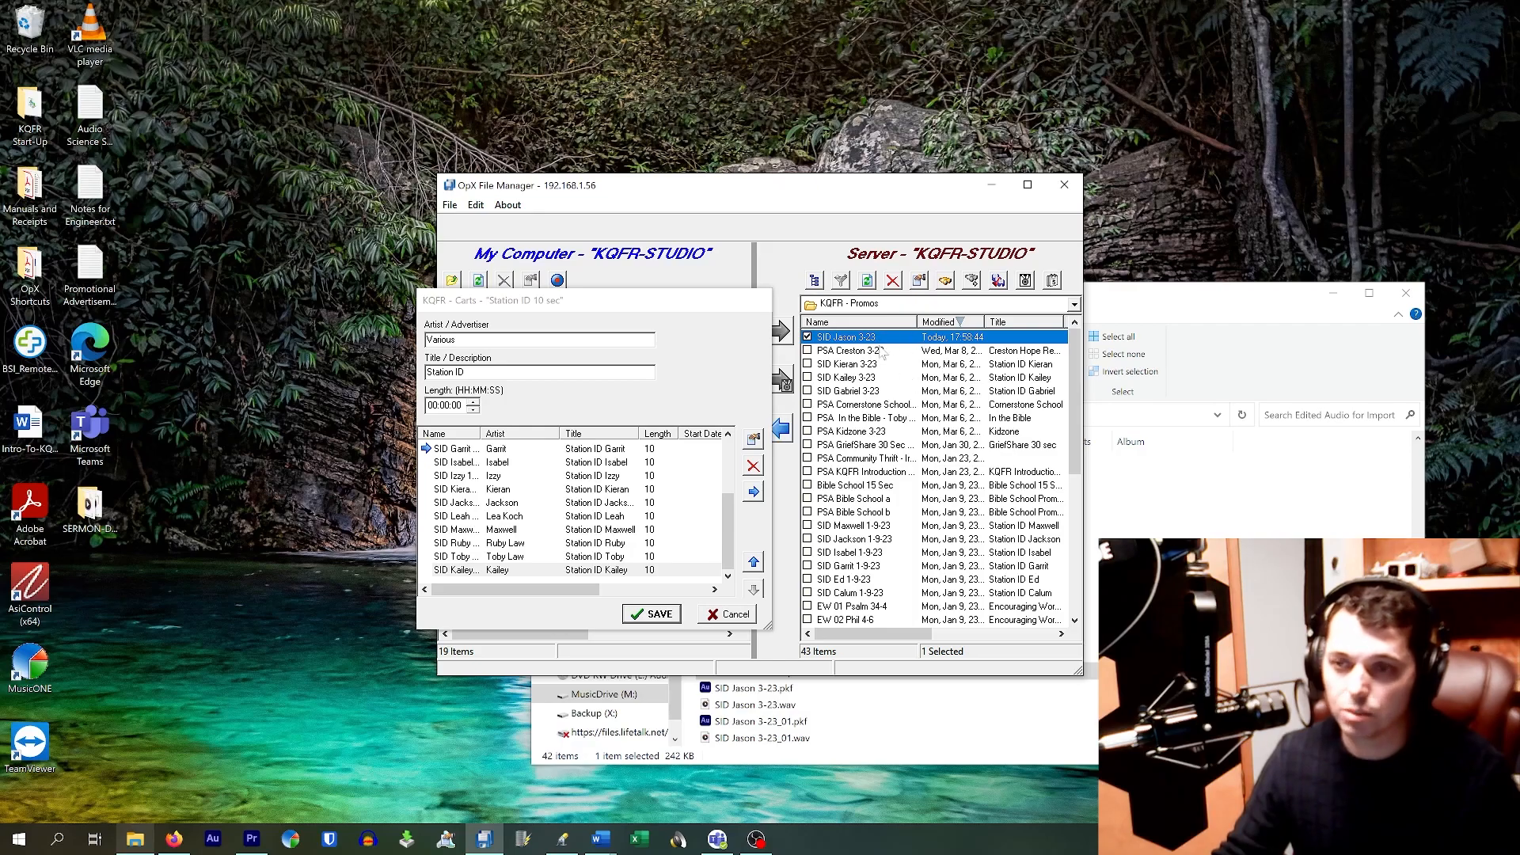
pyautogui.moveTo(846, 338); pyautogui.dragTo(582, 578)
pyautogui.moveTo(801, 683); pyautogui.dragTo(582, 548)
pyautogui.moveTo(756, 614); pyautogui.dragTo(577, 580)
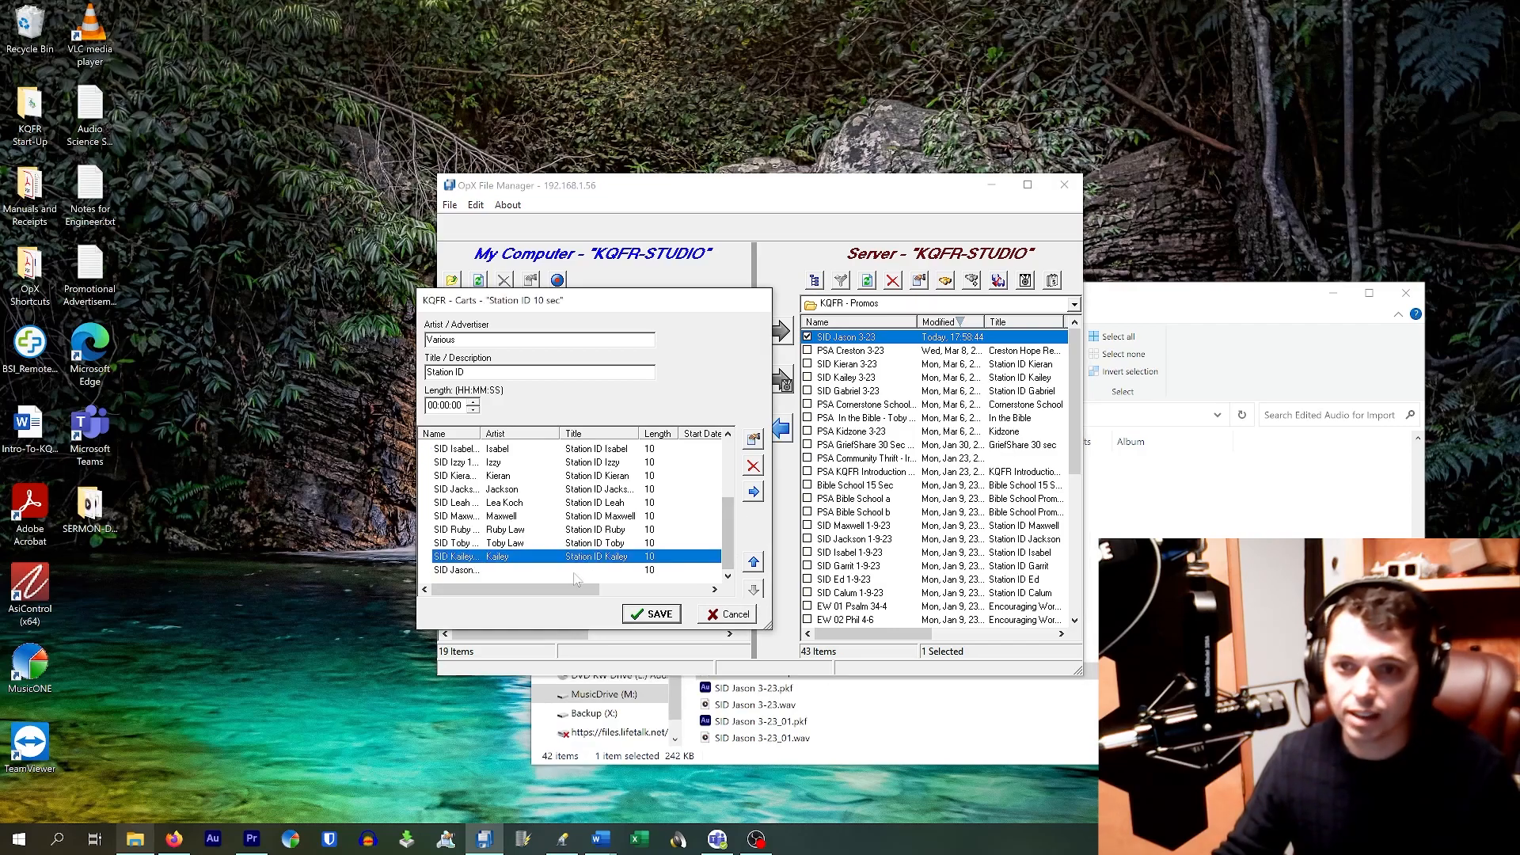
# Step: Title the new entry 'Station ID Jason', fill in the artist name, and save the cart
pyautogui.doubleClick(508, 571)
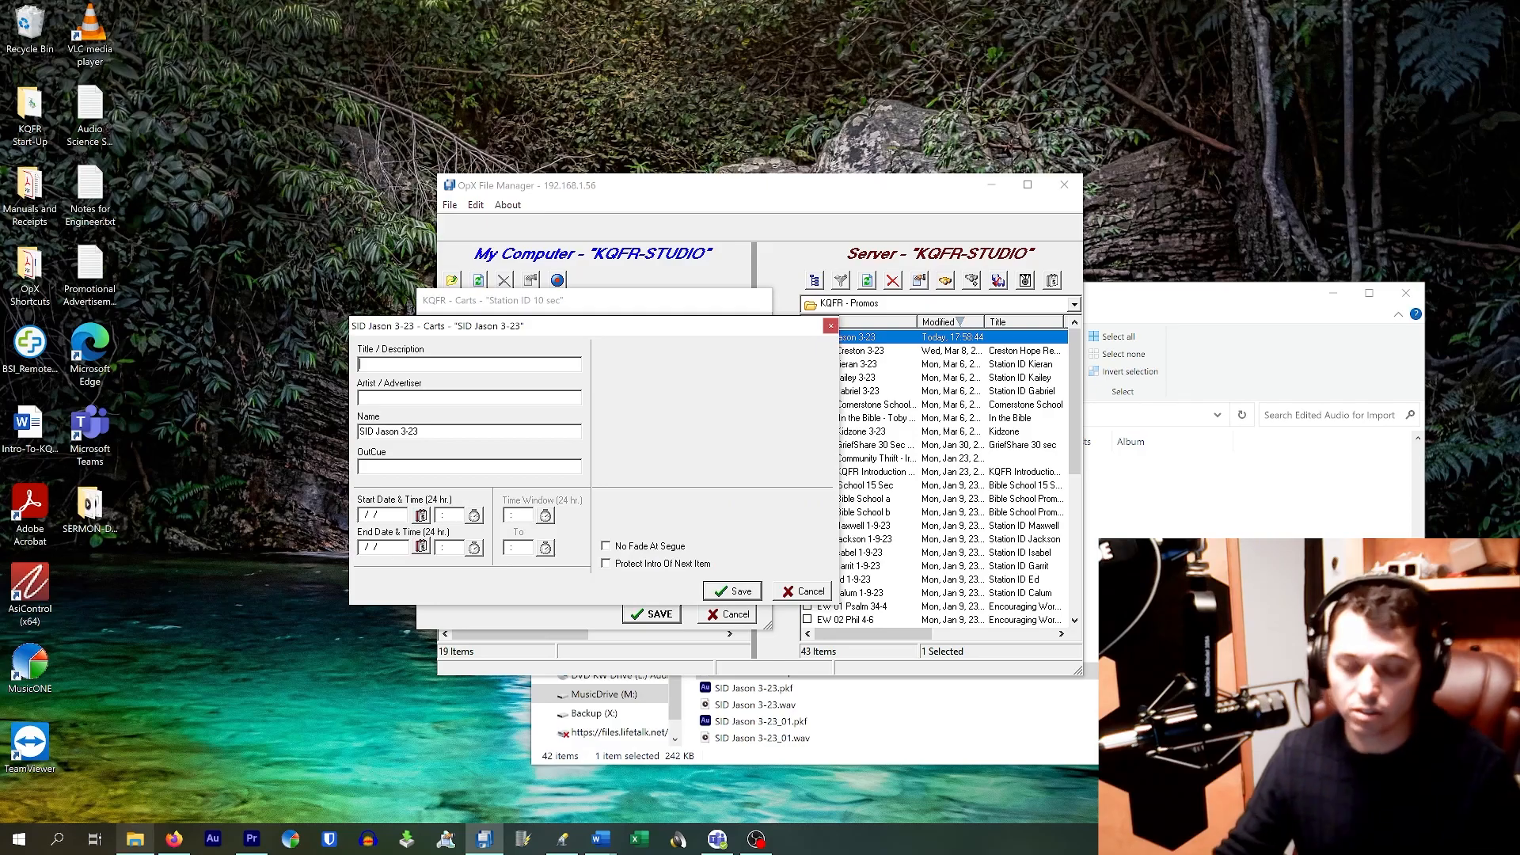
pyautogui.write('Sat')
pyautogui.write('tion ID Jason')
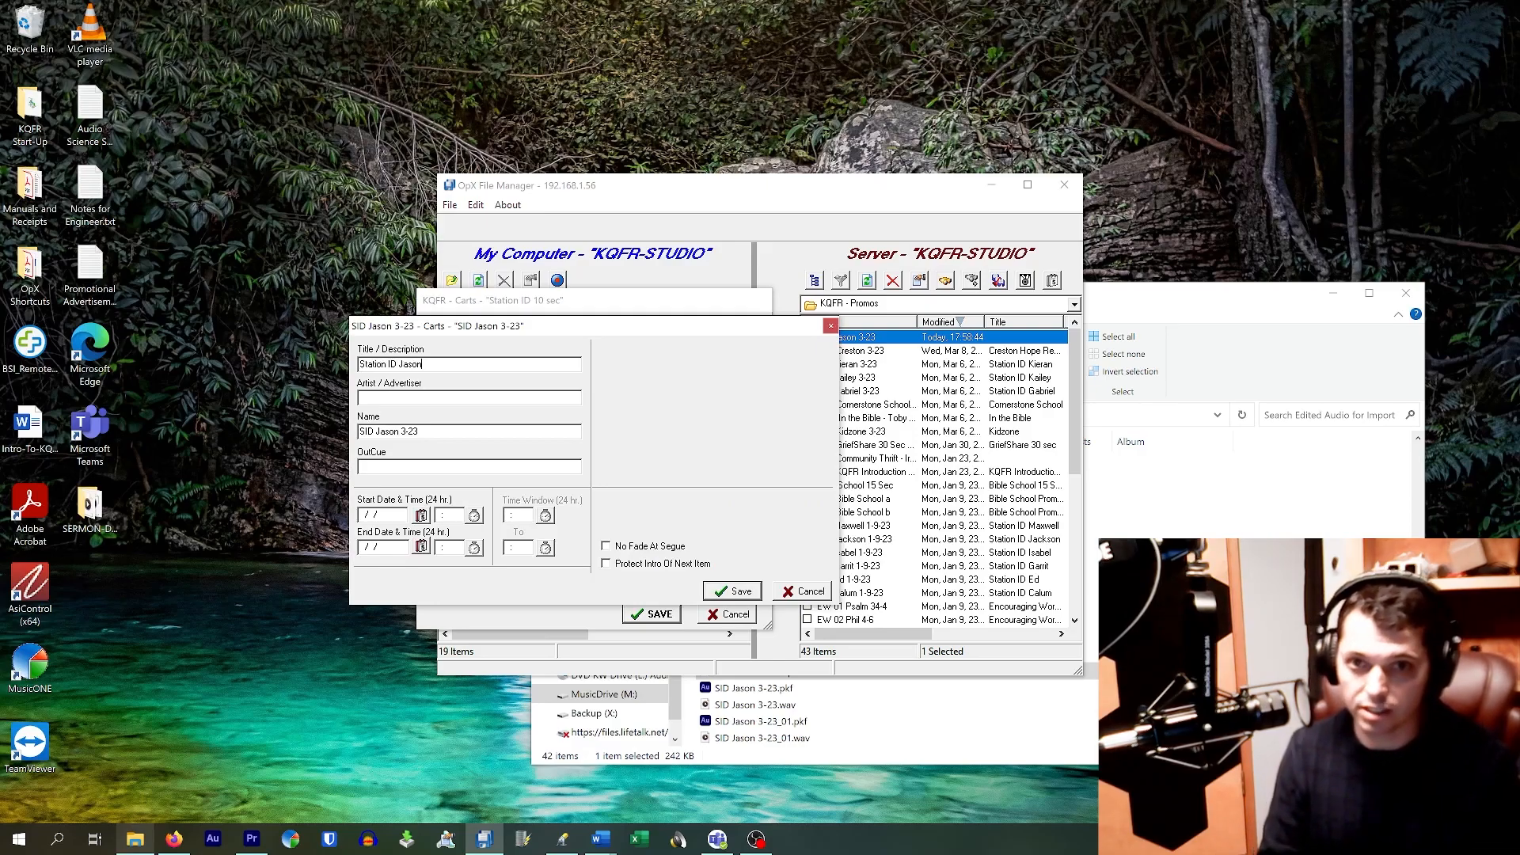
pyautogui.click(745, 594)
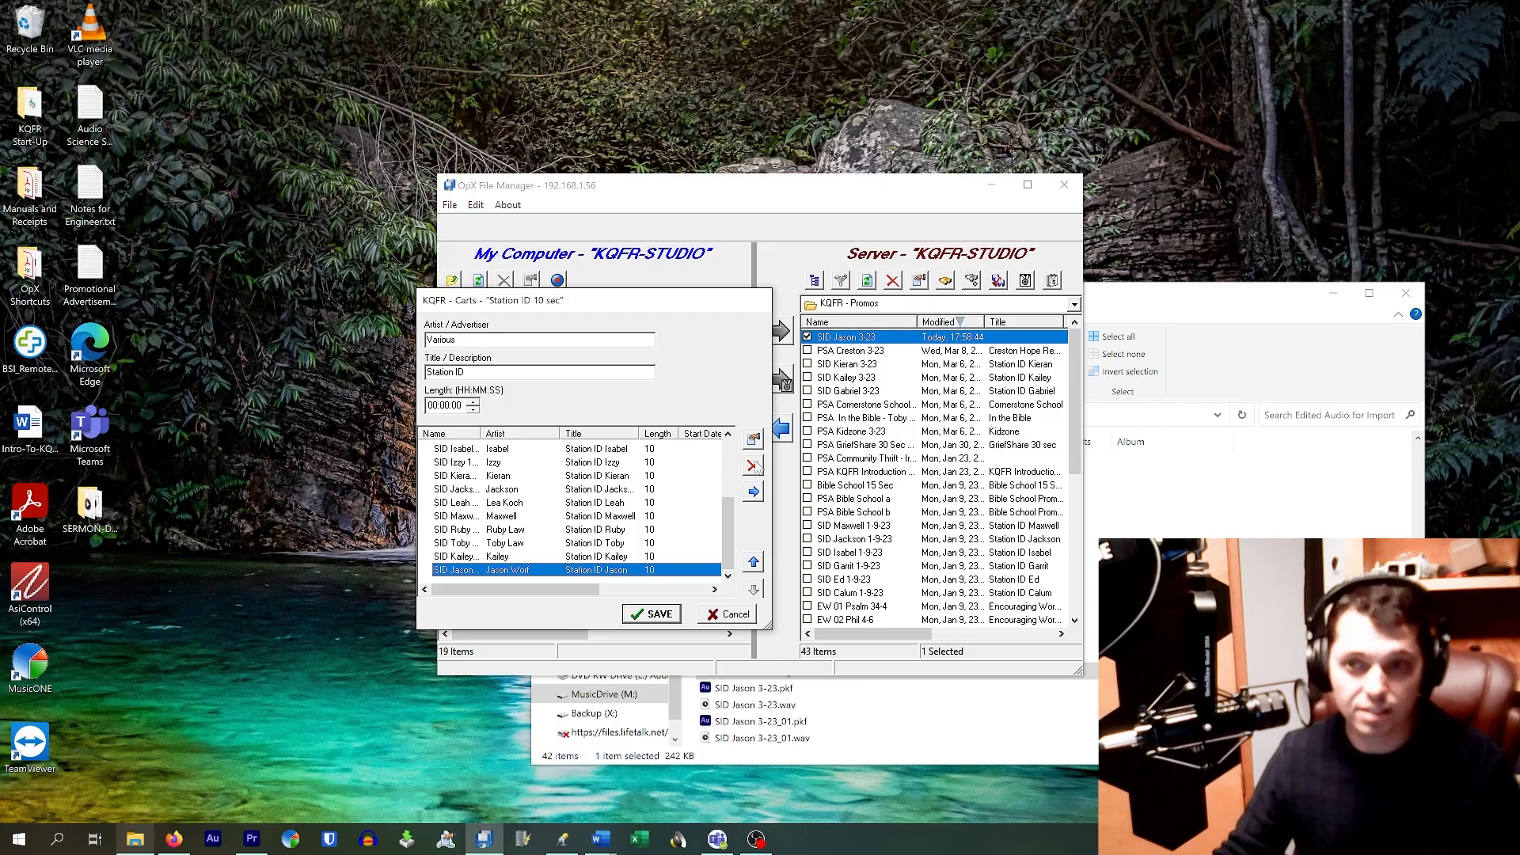
pyautogui.click(668, 615)
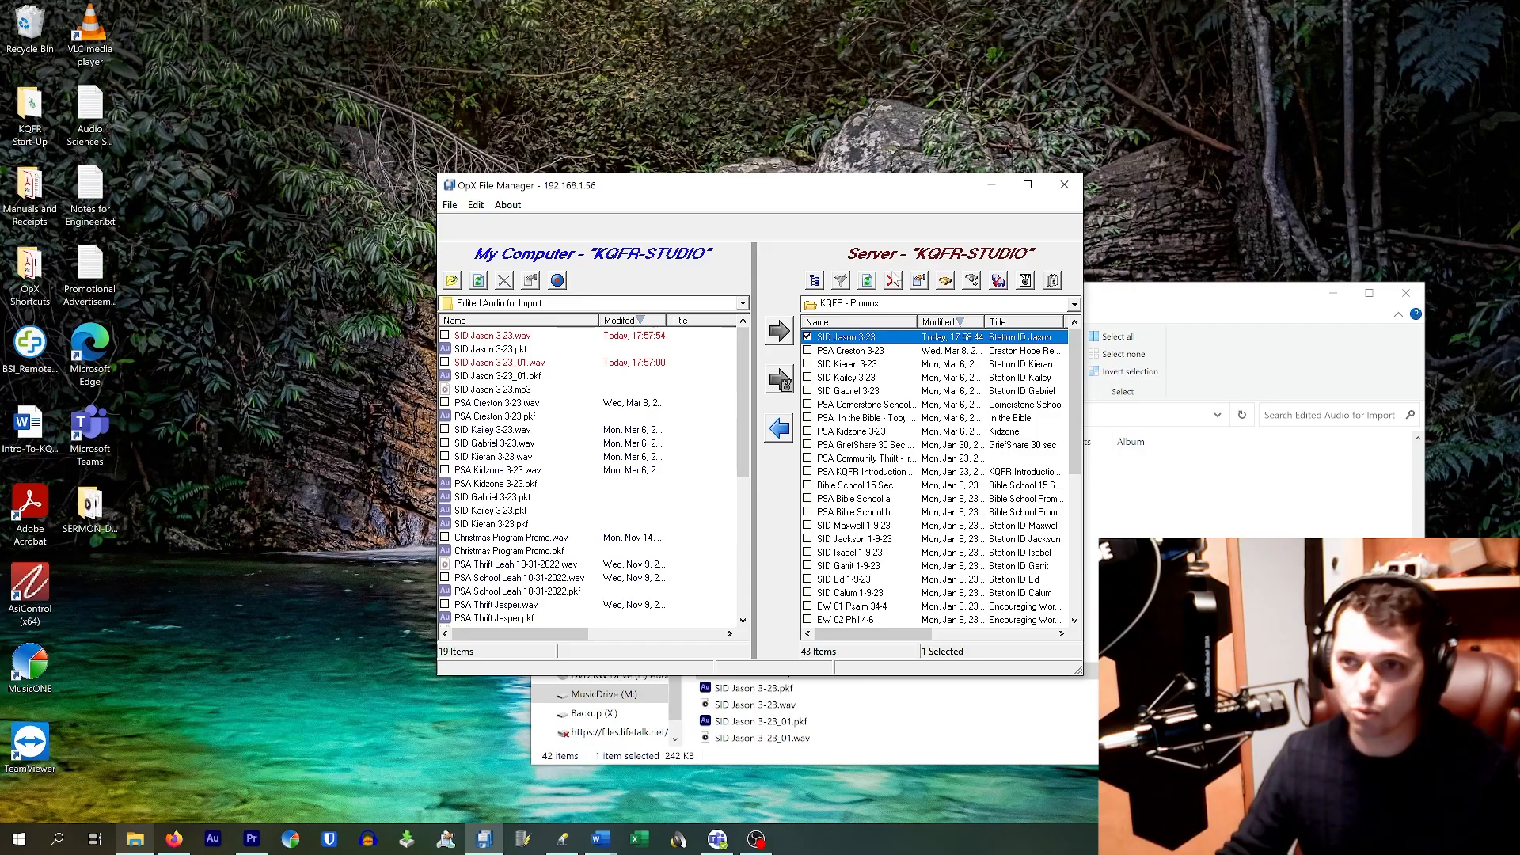
# Step: Delete the uploaded SID Jason 3-23 file from the server's Promos folder
pyautogui.click(893, 282)
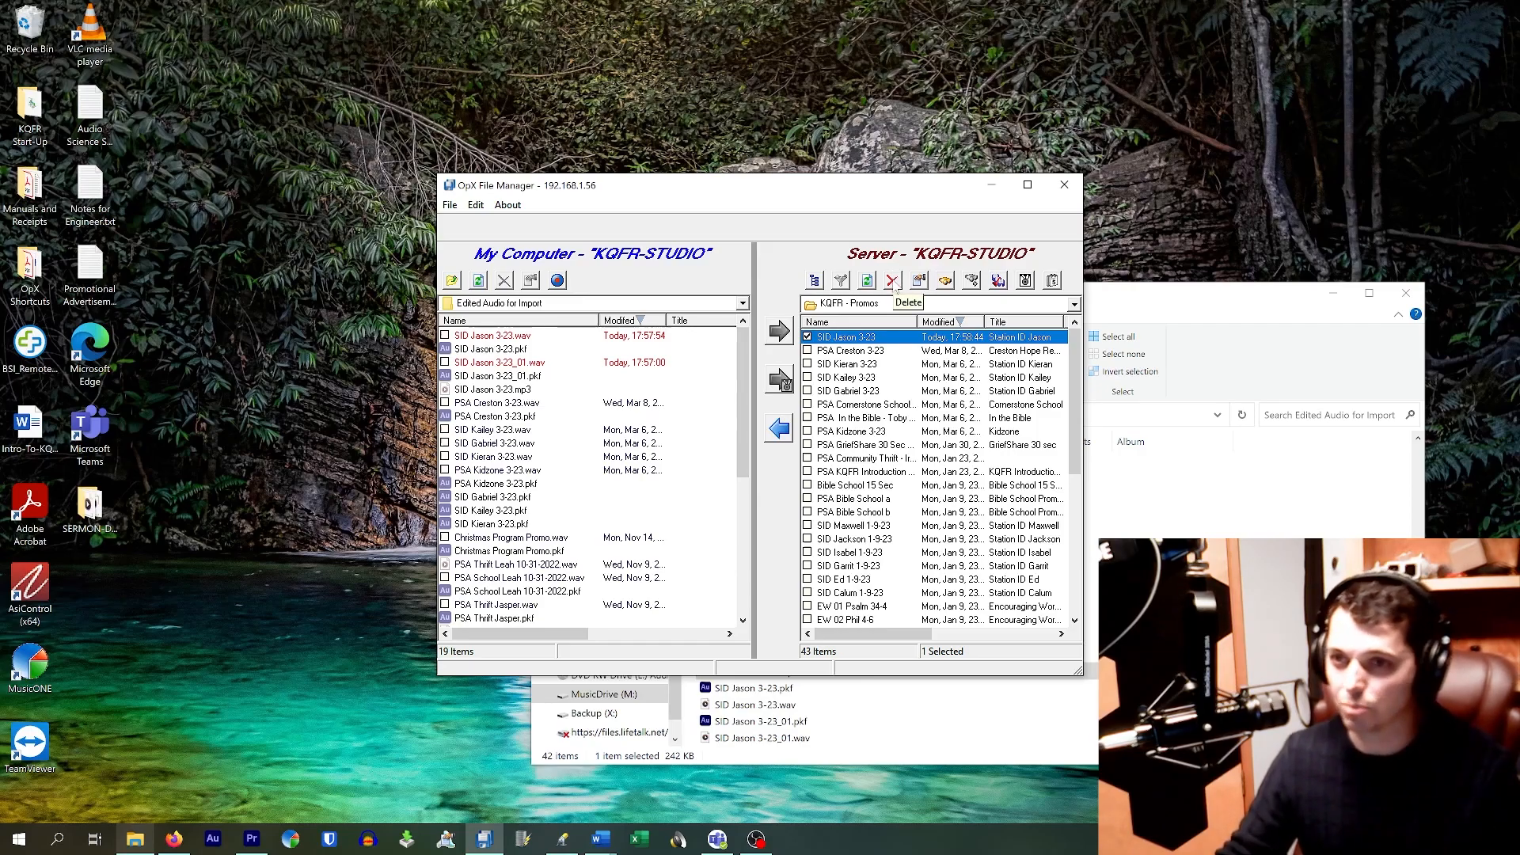
pyautogui.click(746, 459)
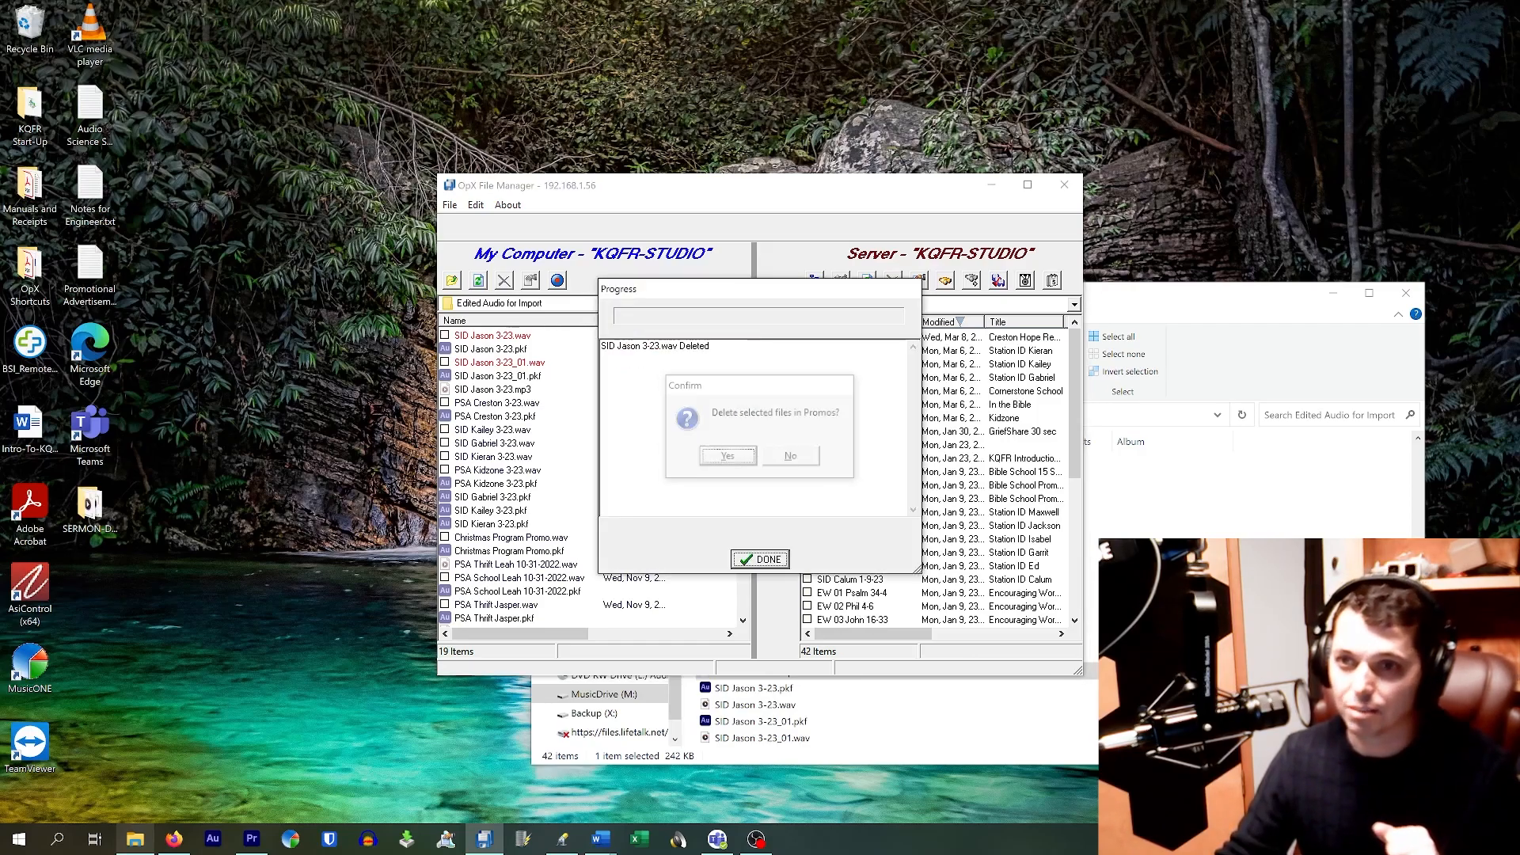
pyautogui.click(762, 559)
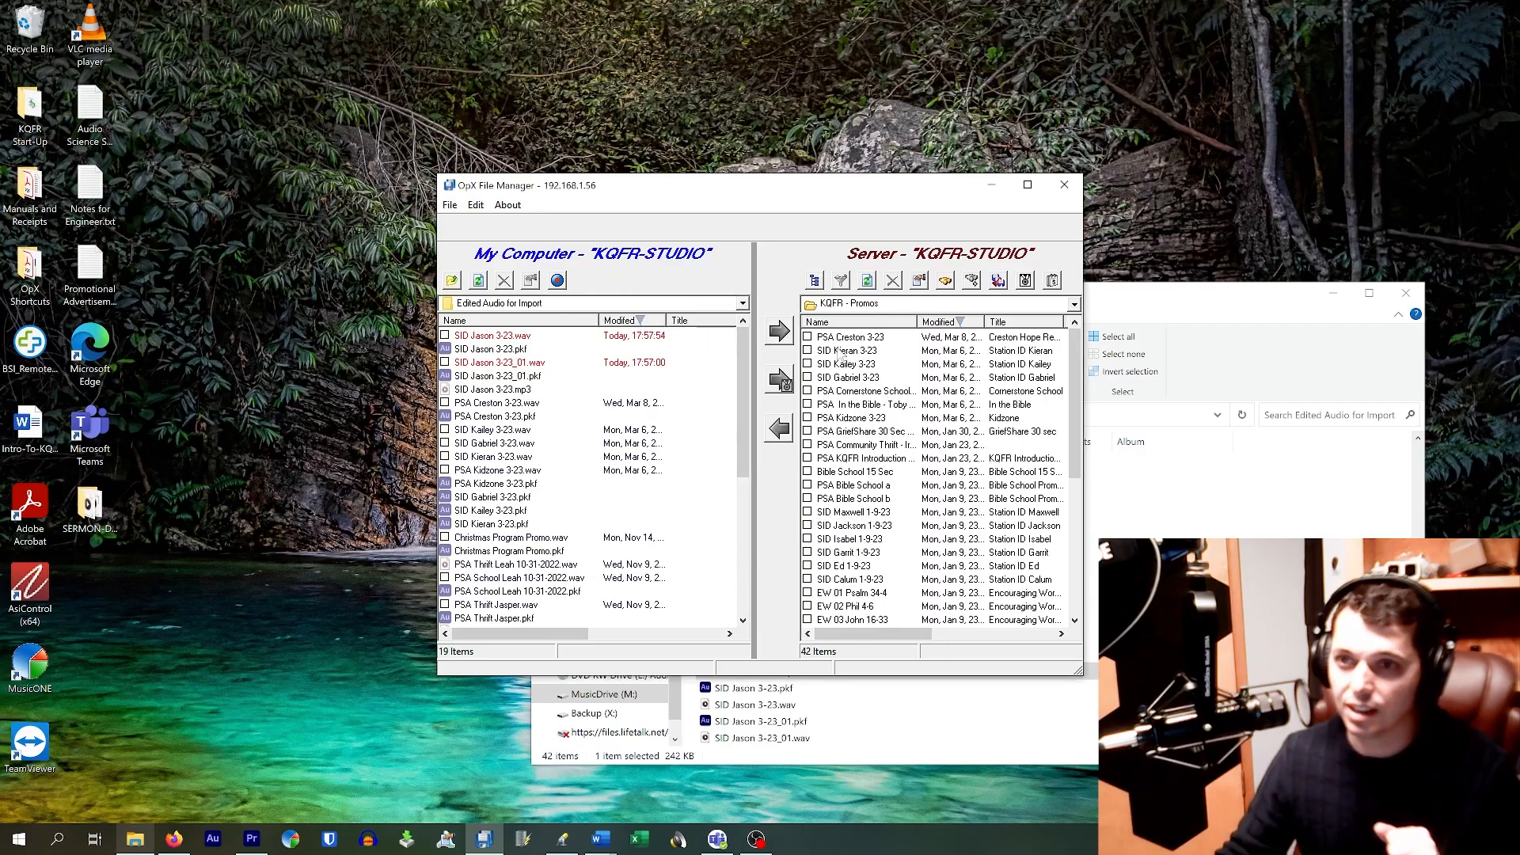
# Step: Open the Carts folder and review the Station ID 10 sec cart, closing it unchanged
pyautogui.click(878, 304)
pyautogui.click(858, 455)
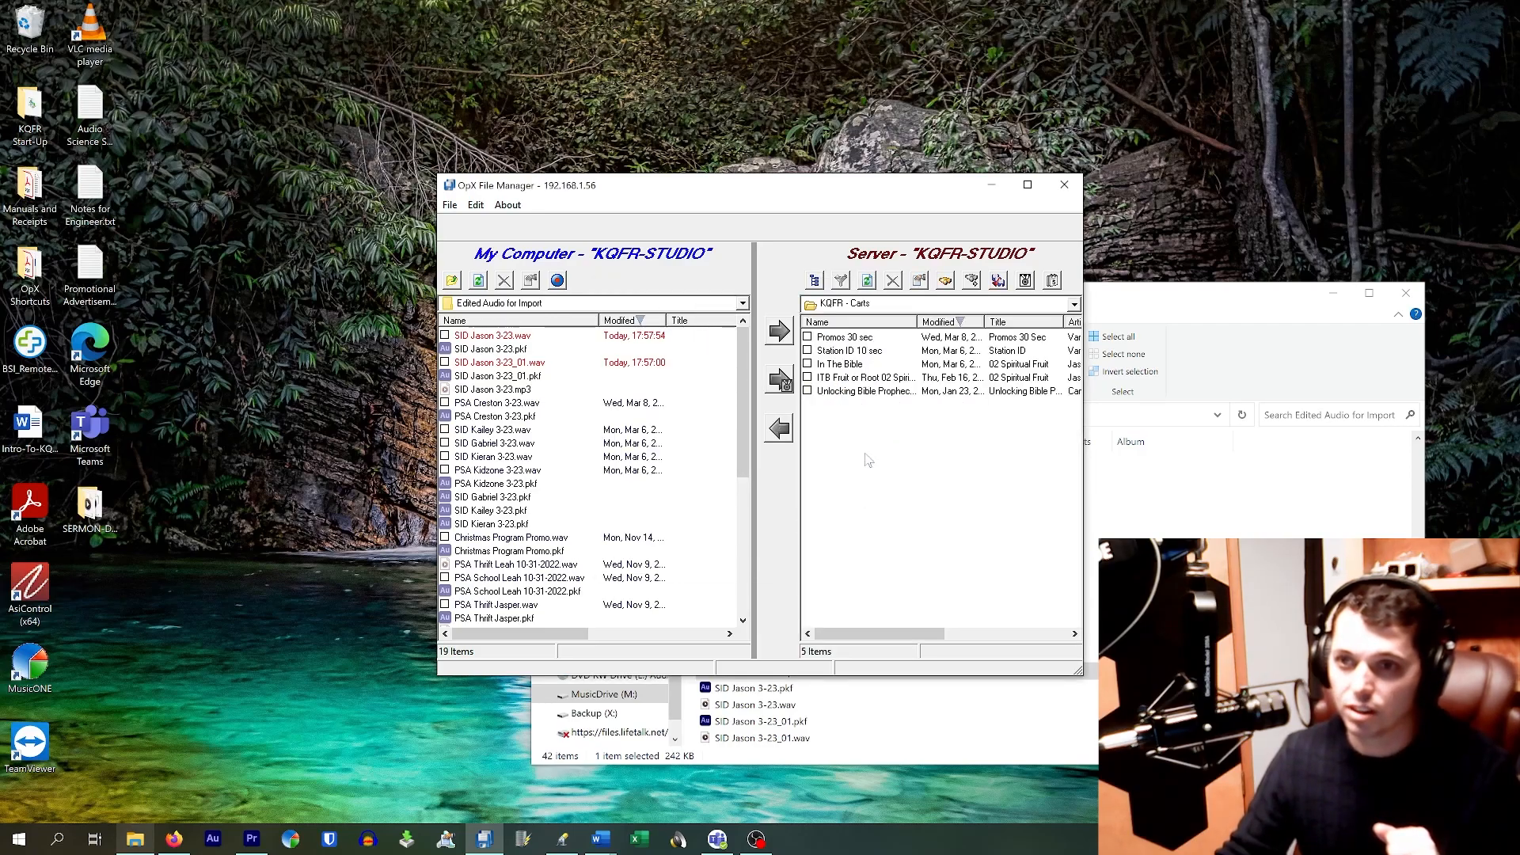
pyautogui.doubleClick(848, 351)
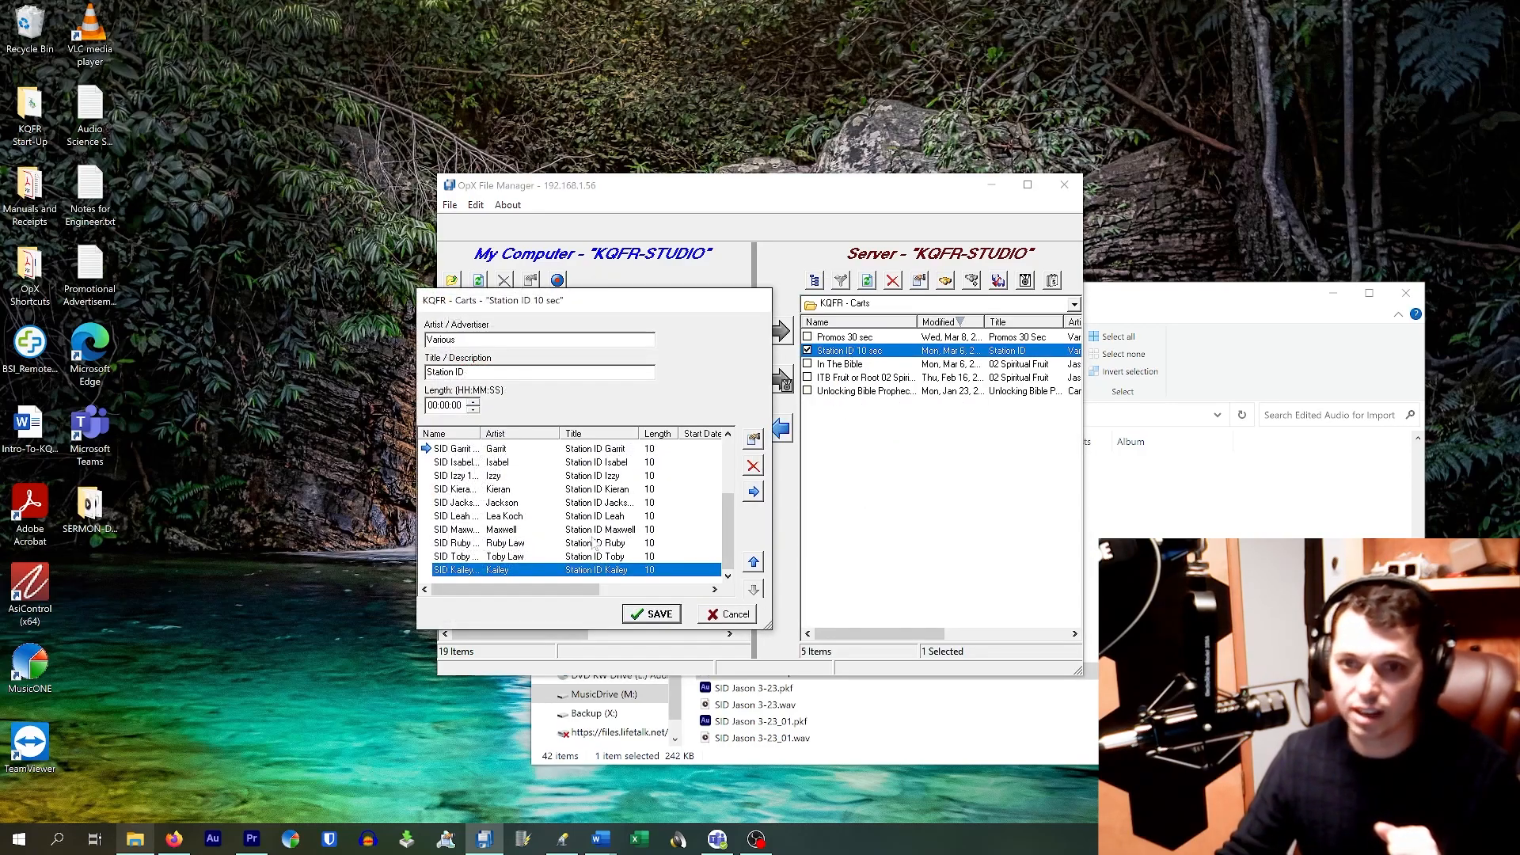
pyautogui.click(729, 616)
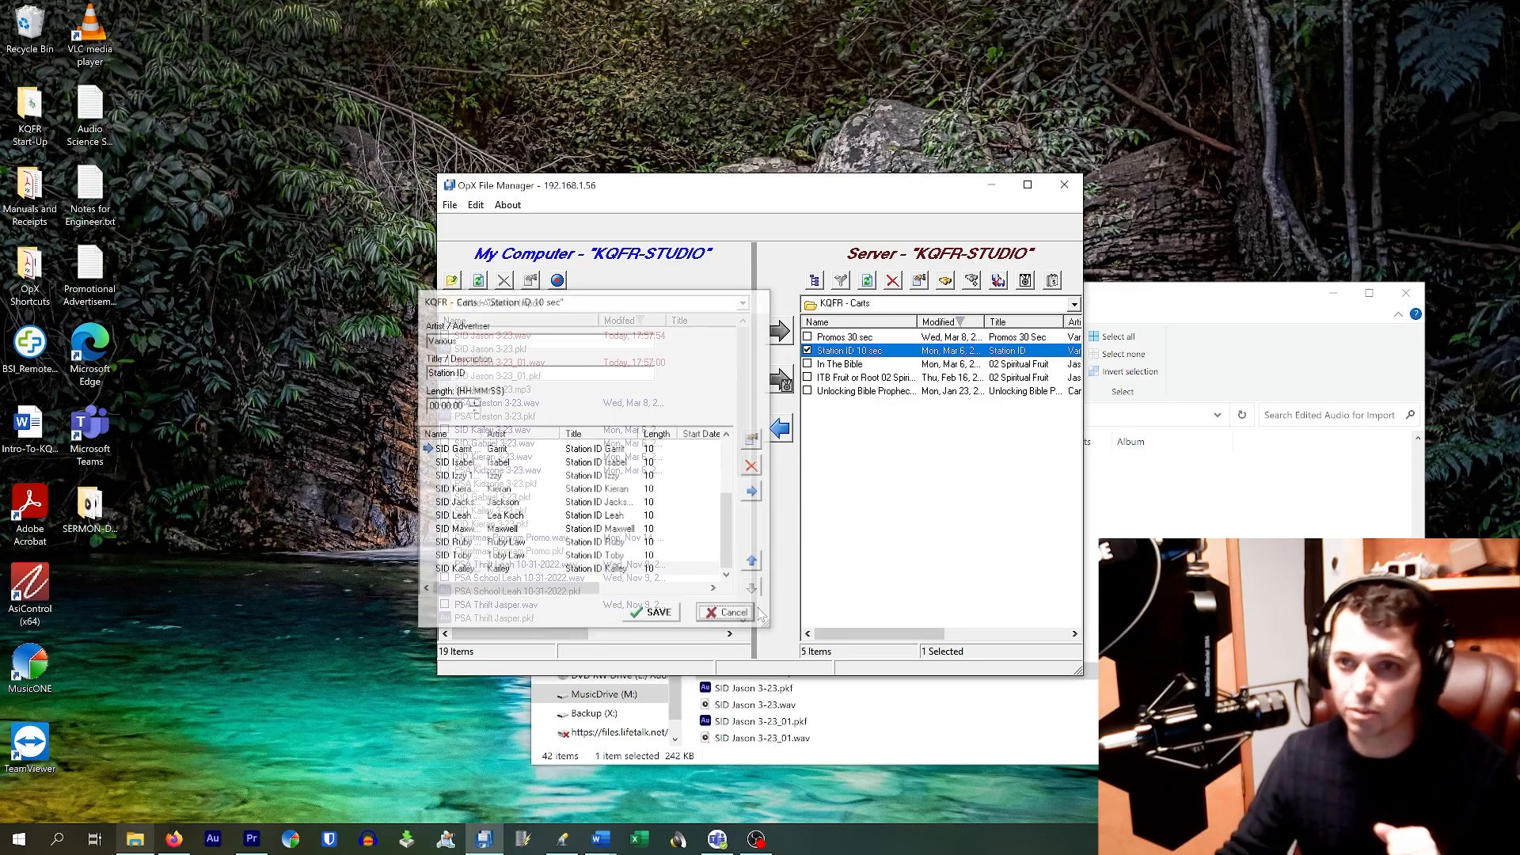